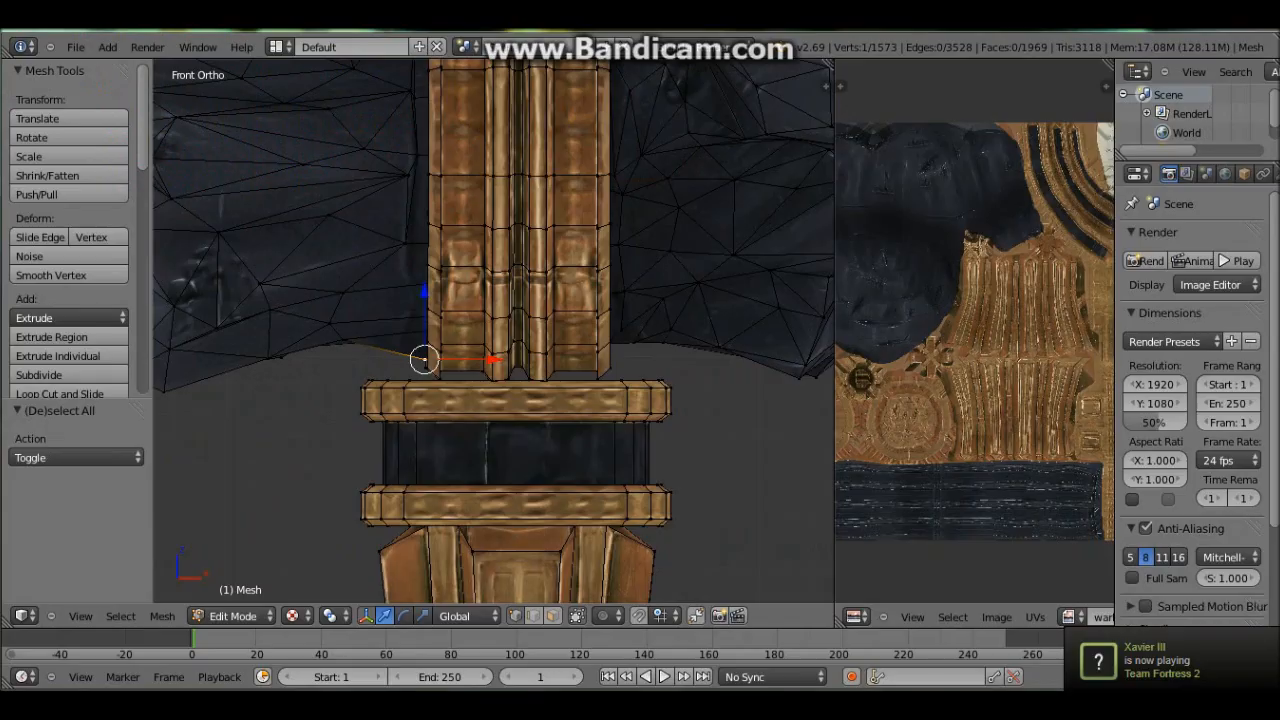
# Examine the textured warhammer mesh in the front view, from the head down along the handle.
pyautogui.scroll(-5, 493, 330)
pyautogui.keyDown('shift'); pyautogui.moveTo(539, 590); pyautogui.dragTo(539, 306, button='middle'); pyautogui.keyUp('shift')
pyautogui.scroll(9, 539, 436)
pyautogui.scroll(1, 539, 436)
pyautogui.keyDown('shift'); pyautogui.moveTo(539, 436); pyautogui.dragTo(539, 699, button='middle'); pyautogui.keyUp('shift')
pyautogui.scroll(-8, 539, 156)
pyautogui.keyDown('shift'); pyautogui.moveTo(539, 156); pyautogui.dragTo(539, 436, button='middle'); pyautogui.keyUp('shift')
pyautogui.scroll(5, 494, 330)
pyautogui.keyDown('shift'); pyautogui.moveTo(494, 175); pyautogui.dragTo(494, 534, button='middle'); pyautogui.keyUp('shift')
pyautogui.scroll(-8, 494, 330)
pyautogui.keyDown('shift'); pyautogui.moveTo(494, 590); pyautogui.dragTo(494, 63, button='middle'); pyautogui.keyUp('shift')
pyautogui.scroll(8, 494, 330)
pyautogui.keyDown('shift'); pyautogui.moveTo(494, 200); pyautogui.dragTo(494, 670, button='middle'); pyautogui.keyUp('shift')
pyautogui.scroll(-5, 494, 330)
pyautogui.keyDown('shift'); pyautogui.moveTo(494, 90); pyautogui.dragTo(494, 588, button='middle'); pyautogui.keyUp('shift')
# Switch the warhammer from Edit Mode to Object Mode and frame the hammer head.
pyautogui.click(232, 616)
pyautogui.click(240, 597)
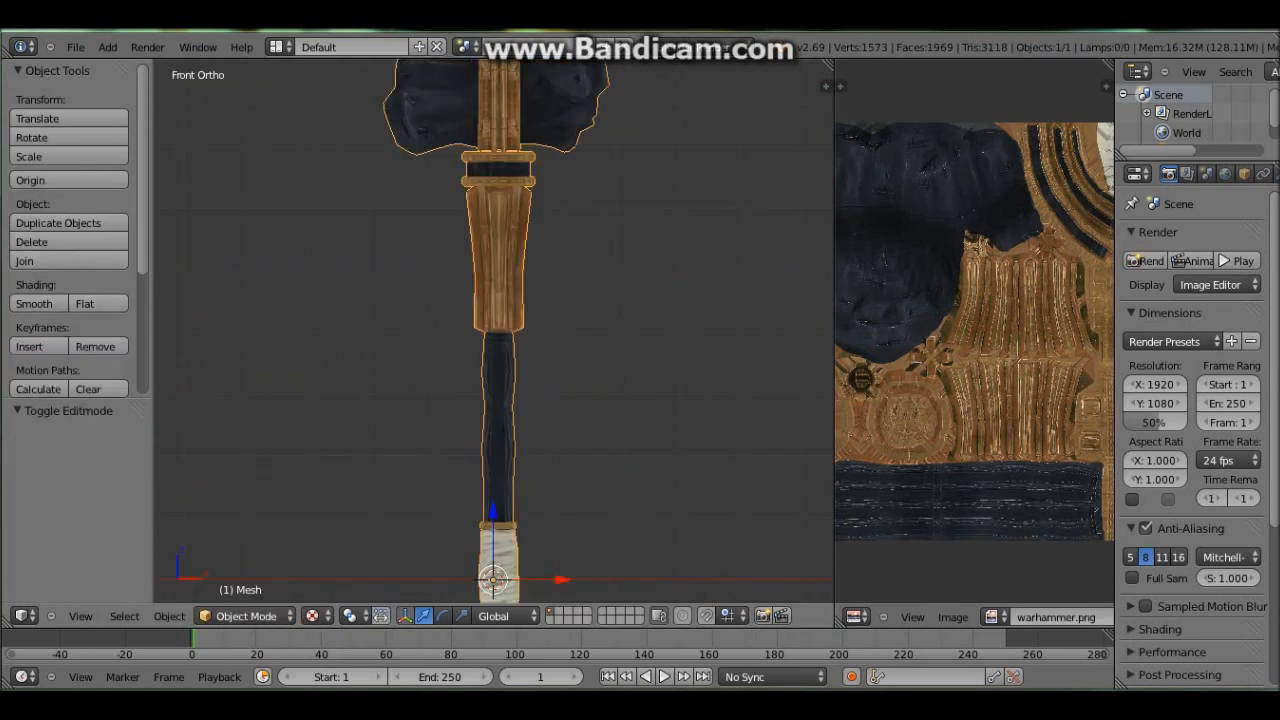
pyautogui.scroll(7, 494, 330)
pyautogui.scroll(-3, 494, 330)
pyautogui.keyDown('shift'); pyautogui.moveTo(494, 180); pyautogui.dragTo(494, 607, button='middle'); pyautogui.keyUp('shift')
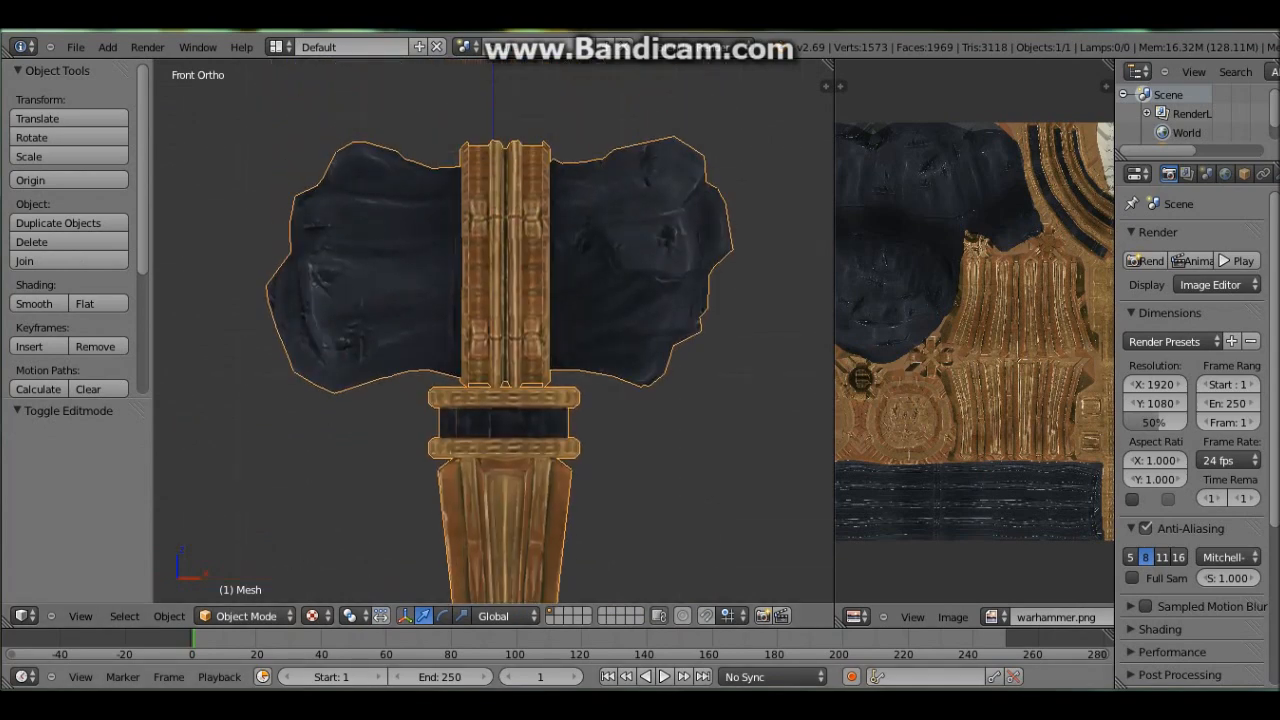
# Switch to Windows Explorer and open the folder C:\Program Files (x86)\Steam\steamapps\common\skyrim\Data.
pyautogui.hotkey('alt', 'Tab')
pyautogui.click(59, 426)
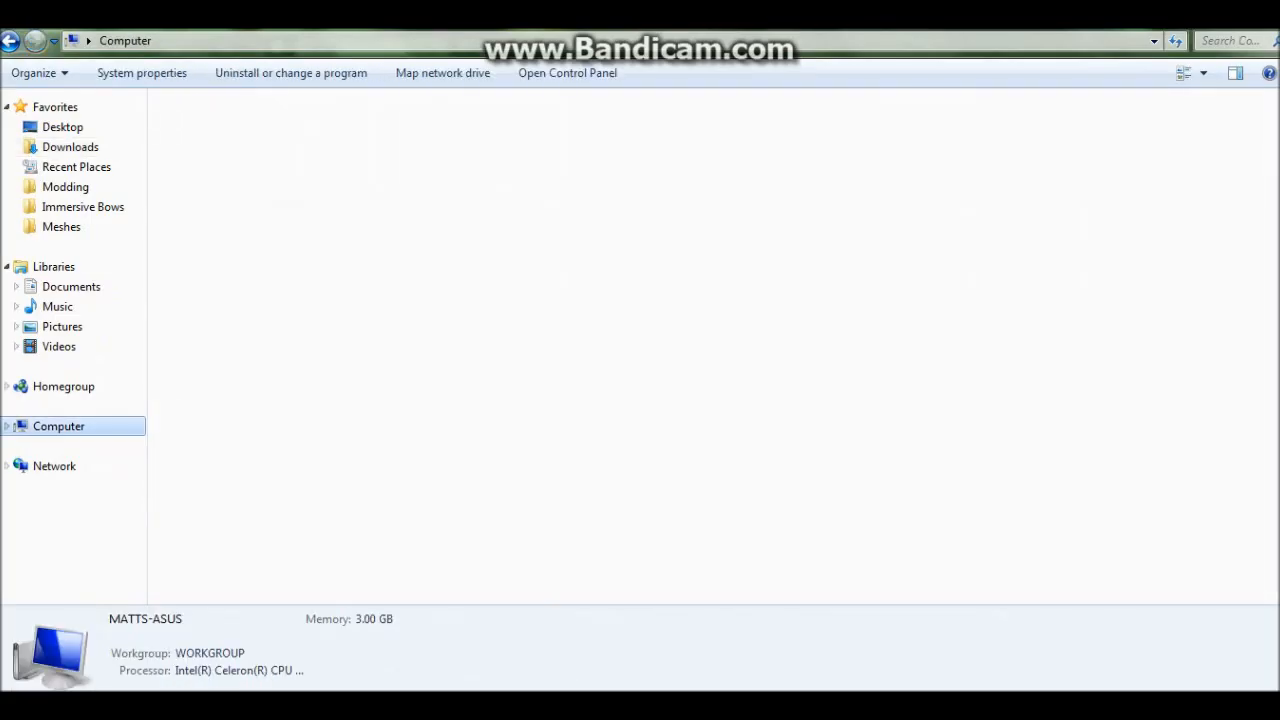
pyautogui.doubleClick(250, 145)
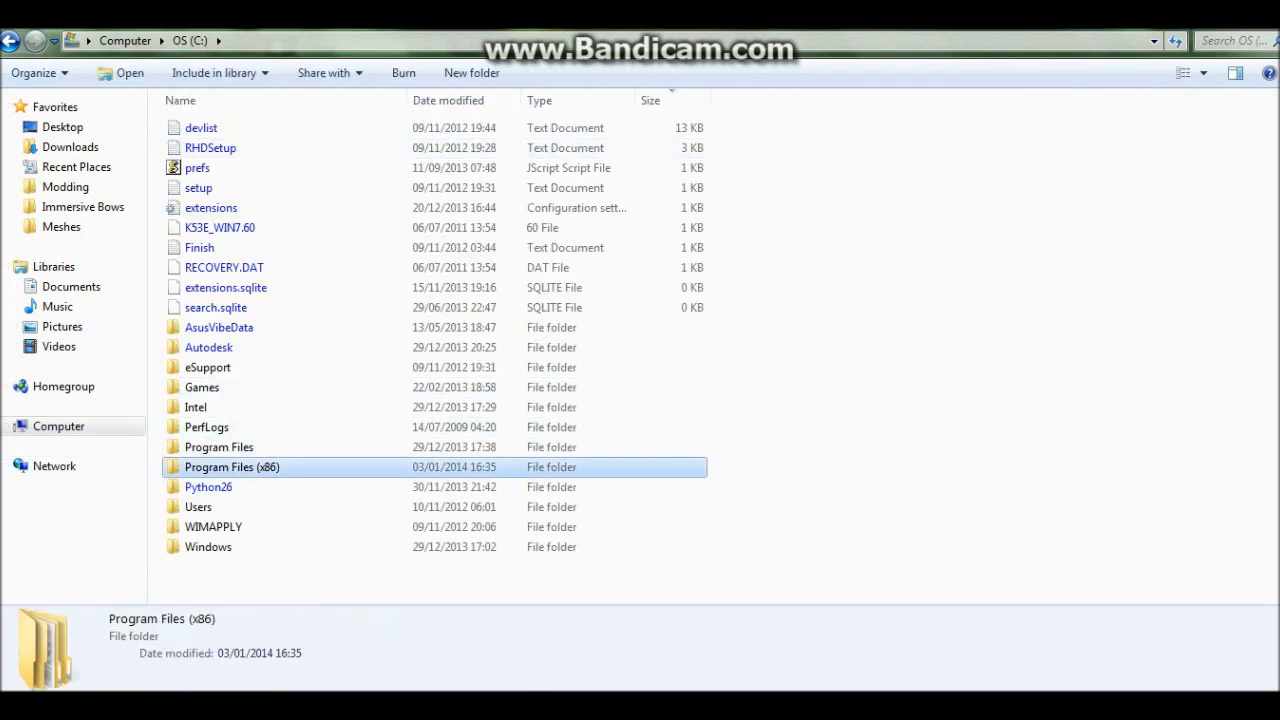
pyautogui.doubleClick(232, 467)
pyautogui.doubleClick(200, 128)
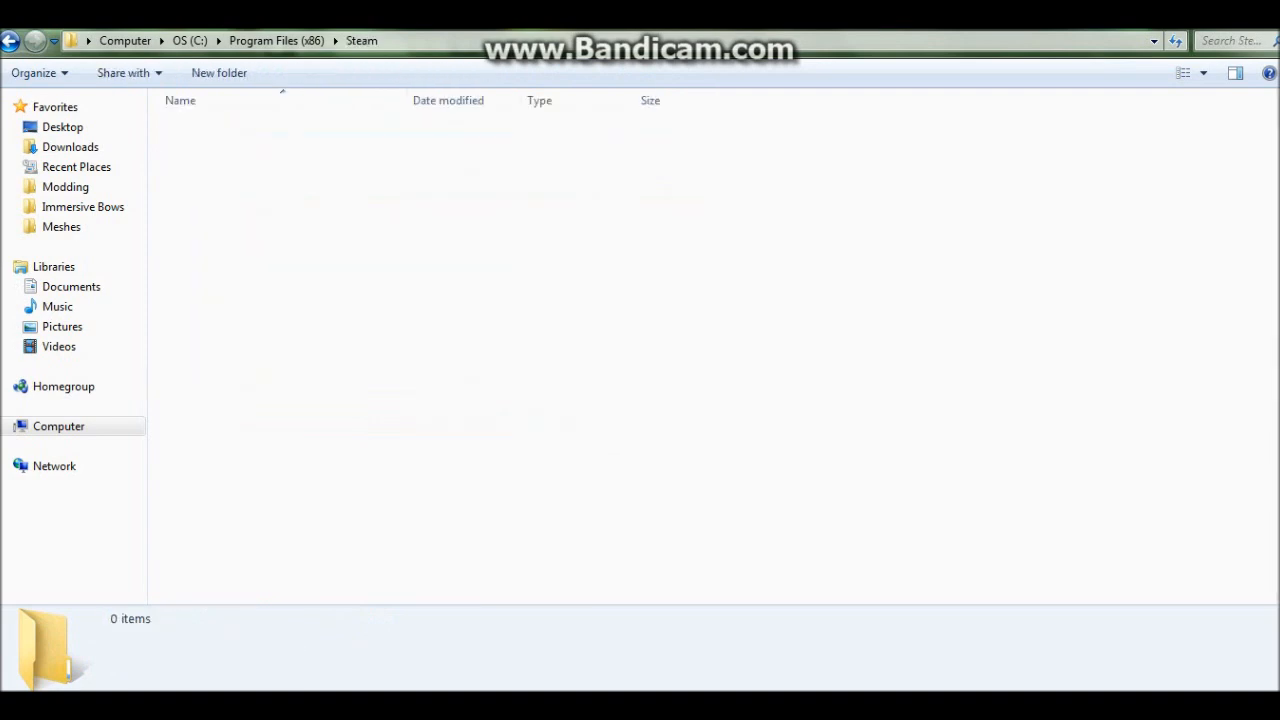
pyautogui.doubleClick(211, 527)
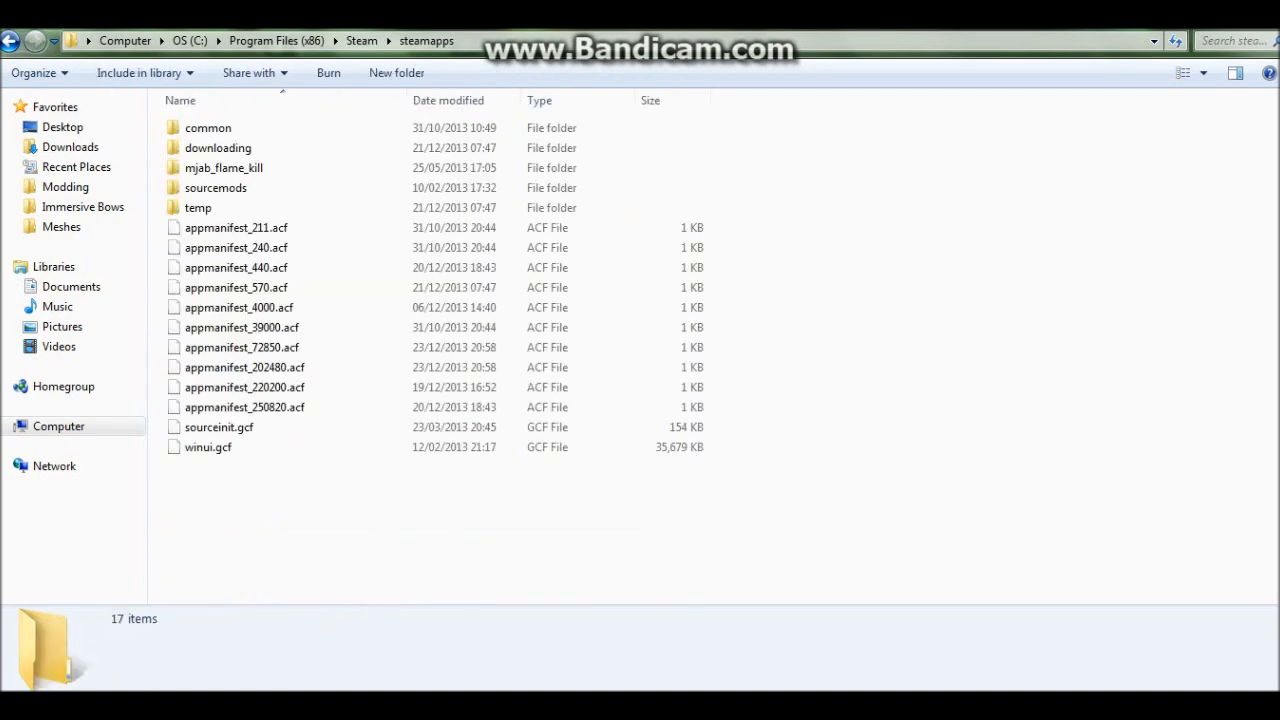
pyautogui.click(208, 128)
pyautogui.doubleClick(208, 128)
pyautogui.doubleClick(200, 248)
pyautogui.doubleClick(196, 148)
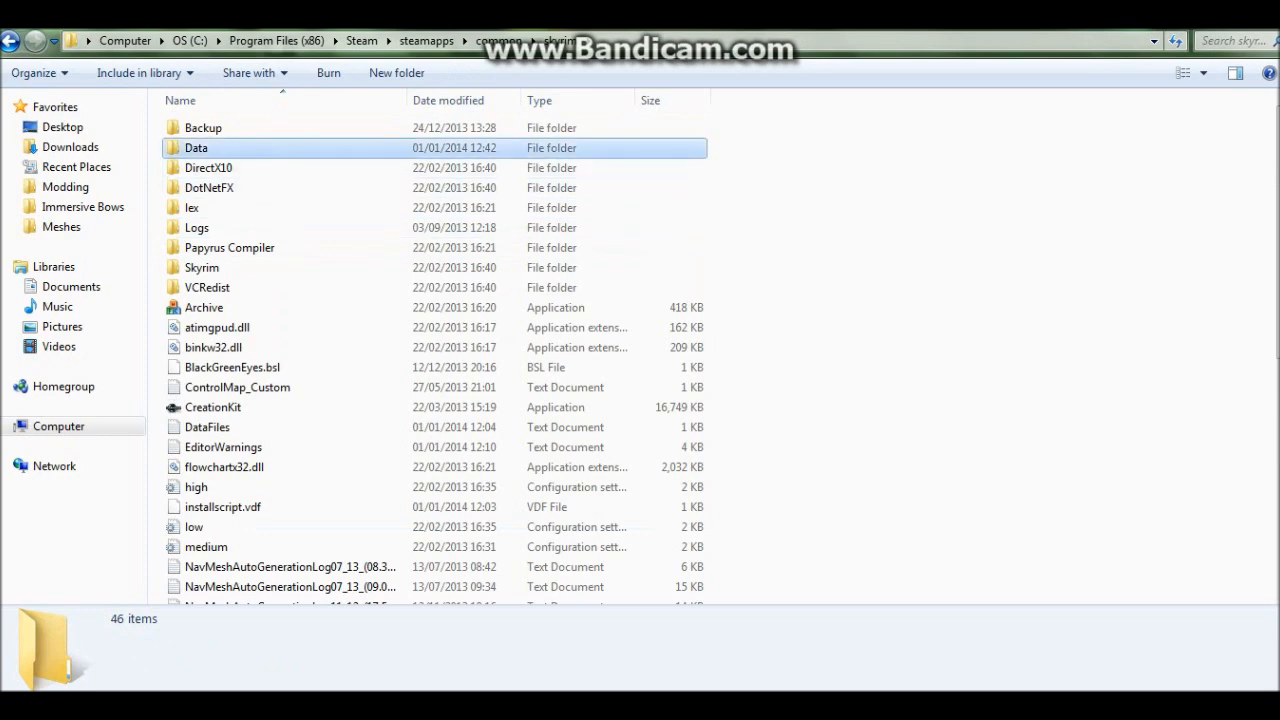
# Find the Skyrim - Meshes archive in the Data folder and open it.
pyautogui.scroll(-10, 235, 272)
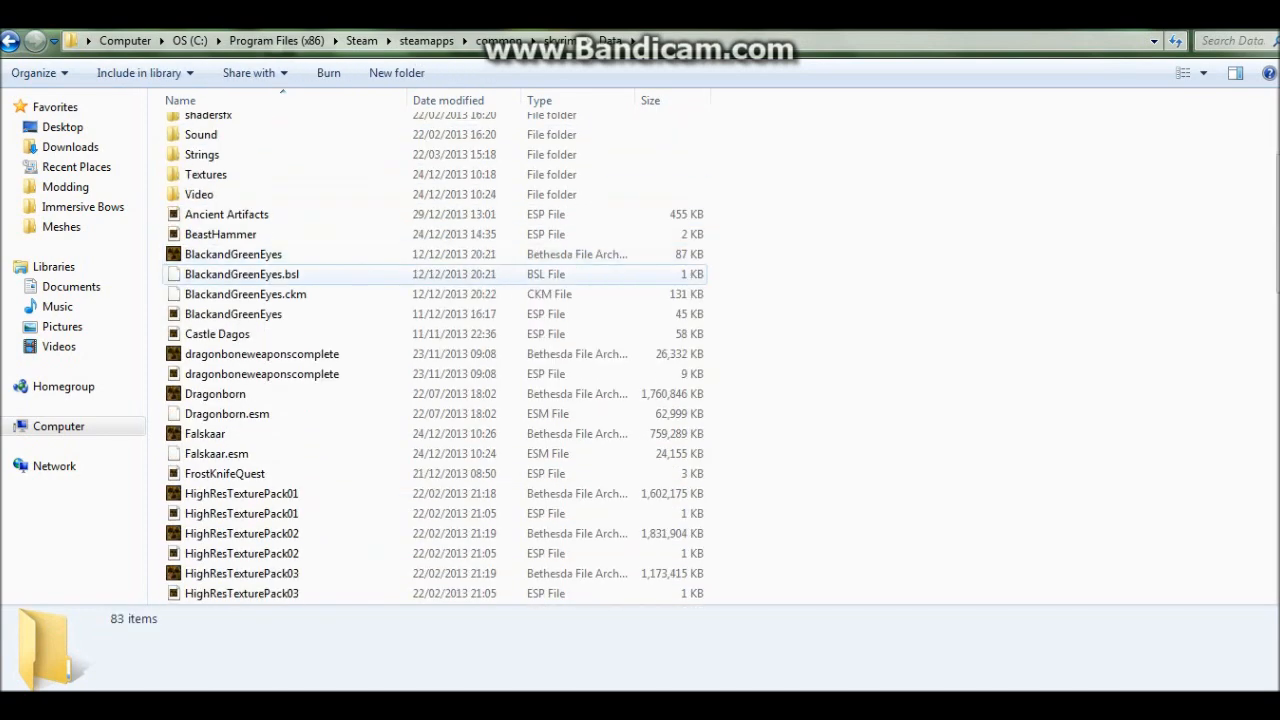
pyautogui.scroll(-7, 240, 274)
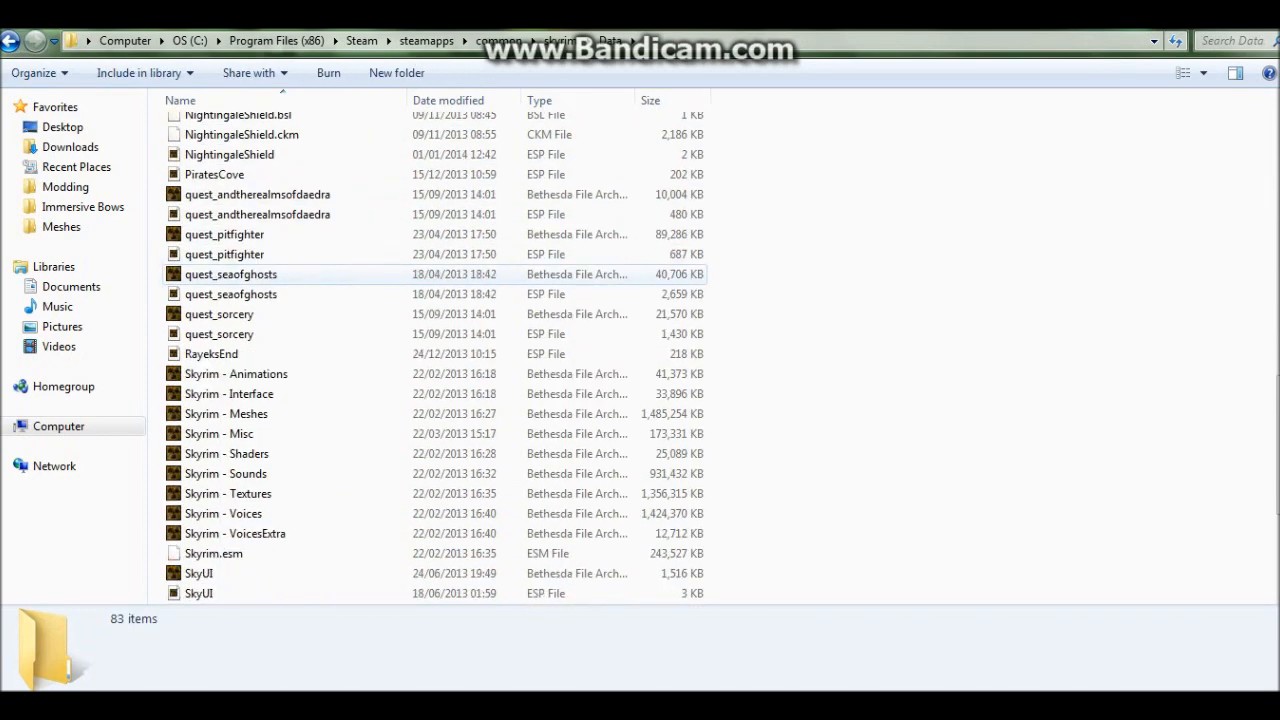
pyautogui.click(226, 314)
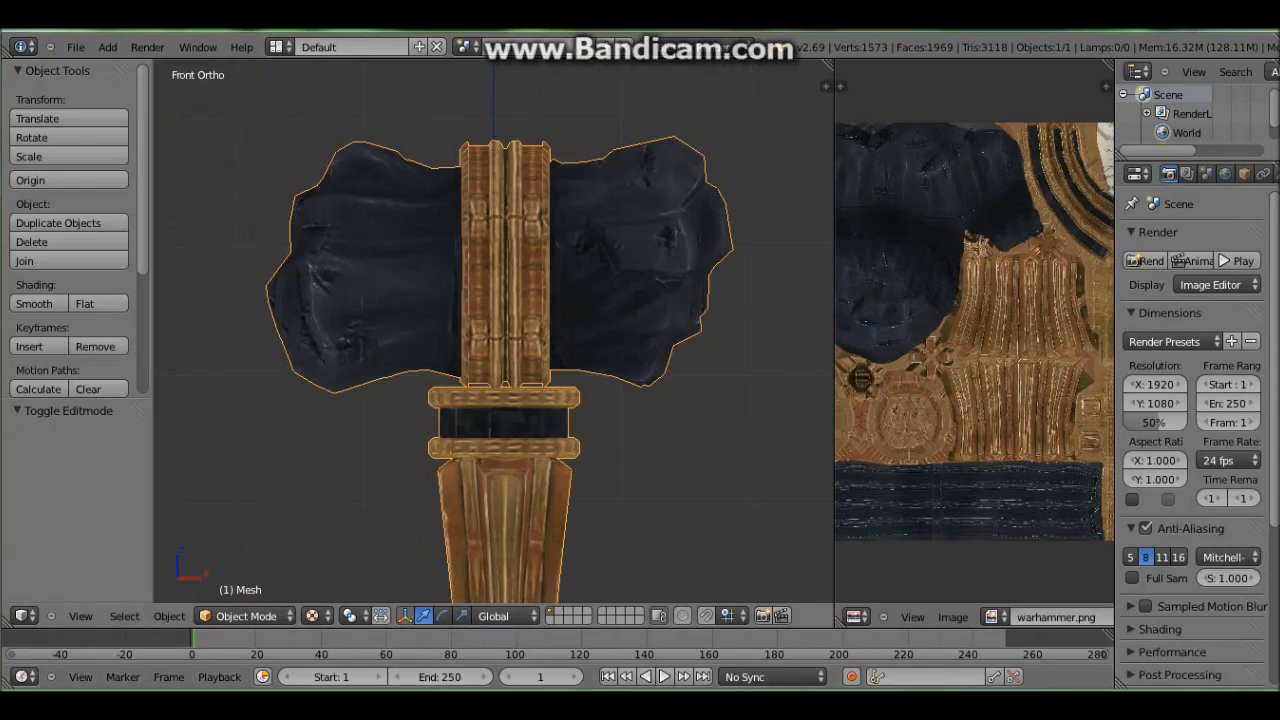
# Inspect the finished warhammer in Blender, covering its head, collar, handle, cloth grip and pommel.
pyautogui.scroll(-15, 495, 340)
pyautogui.scroll(16, 495, 340)
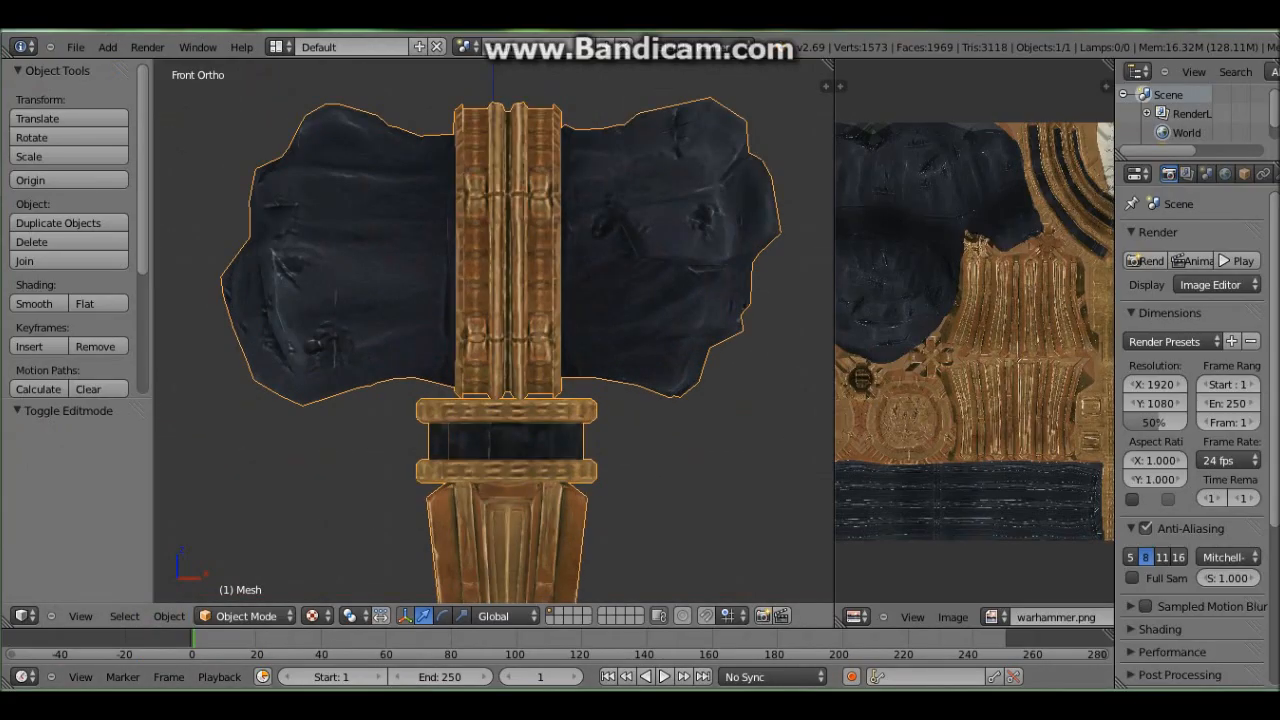
pyautogui.scroll(9, 494, 331)
pyautogui.scroll(-10, 494, 331)
pyautogui.keyDown('shift'); pyautogui.scroll(-12, 494, 331); pyautogui.keyUp('shift')
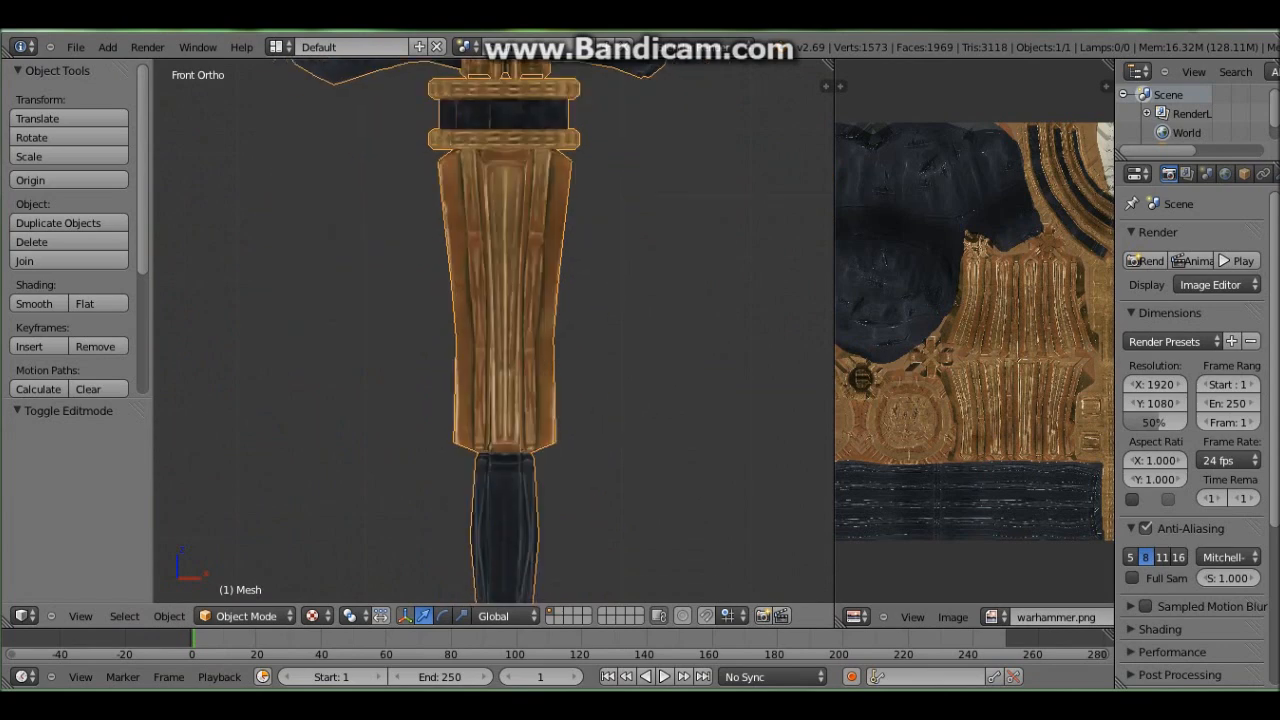
pyautogui.scroll(-6, 494, 331)
pyautogui.keyDown('shift'); pyautogui.scroll(-11, 494, 331); pyautogui.keyUp('shift')
pyautogui.scroll(10, 494, 331)
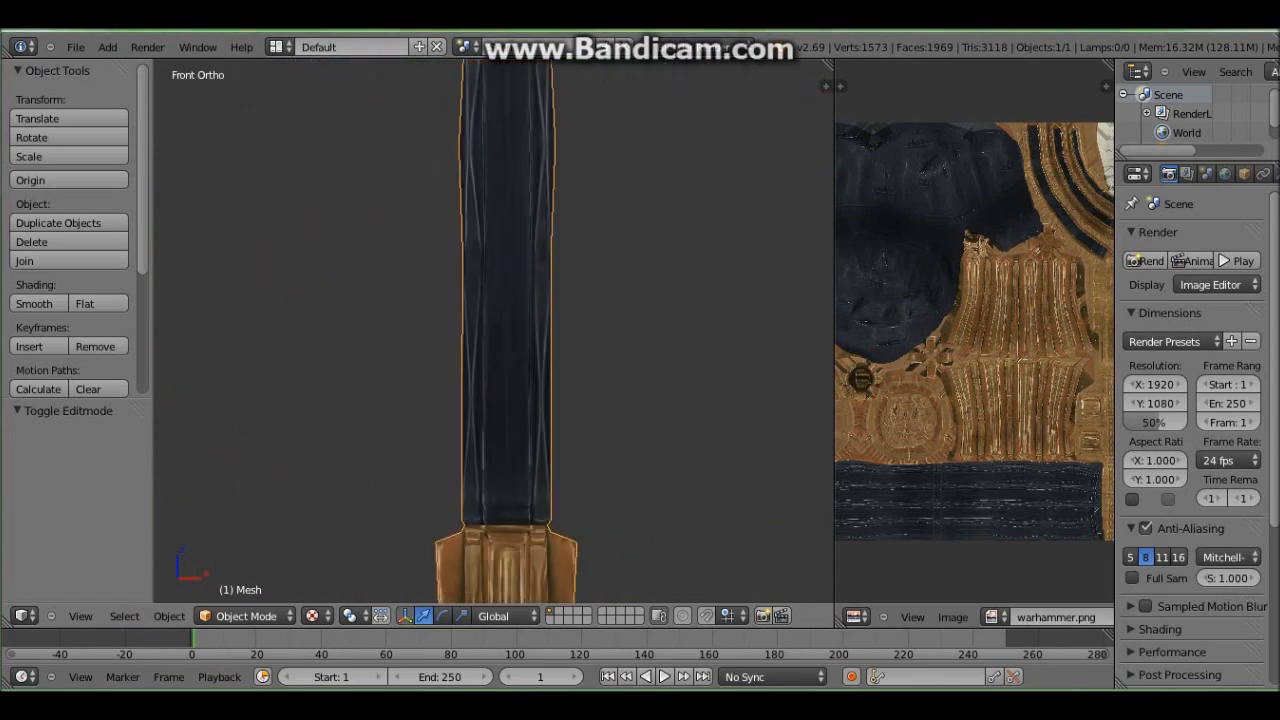
pyautogui.scroll(4, 494, 331)
pyautogui.scroll(-8, 494, 331)
pyautogui.keyDown('shift'); pyautogui.scroll(6, 494, 331); pyautogui.keyUp('shift')
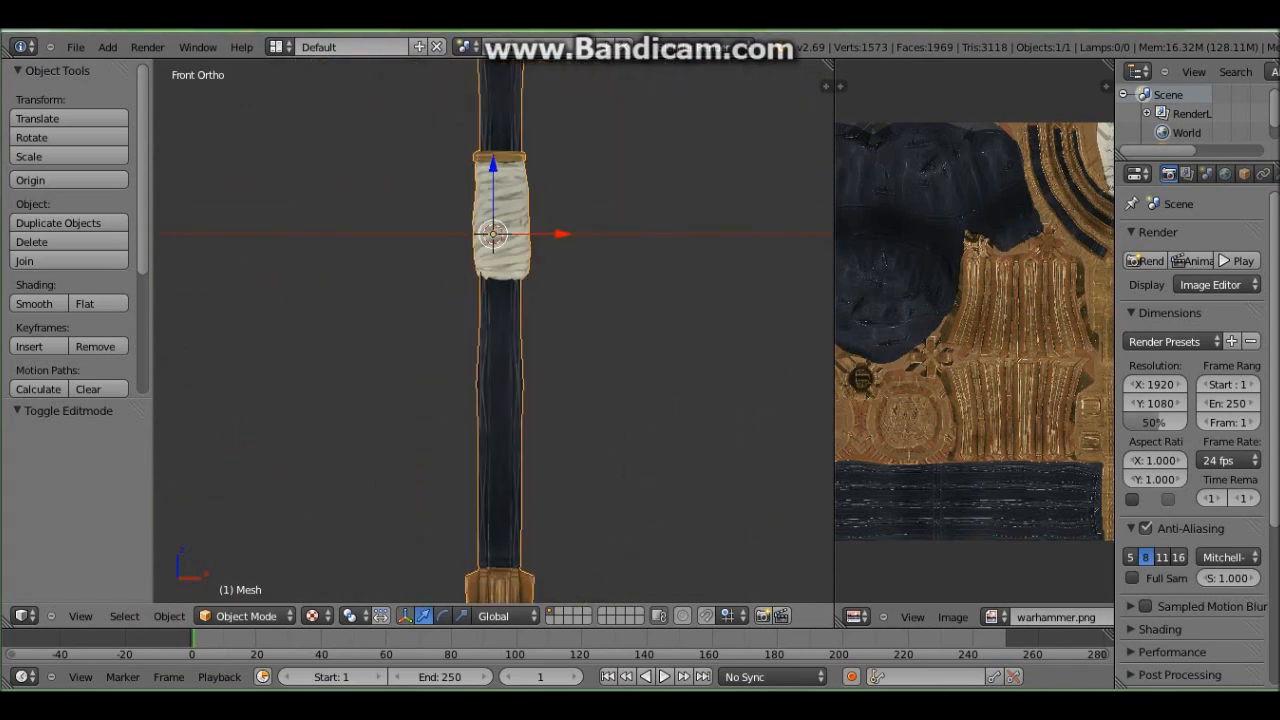
pyautogui.keyDown('shift'); pyautogui.scroll(10, 494, 331); pyautogui.keyUp('shift')
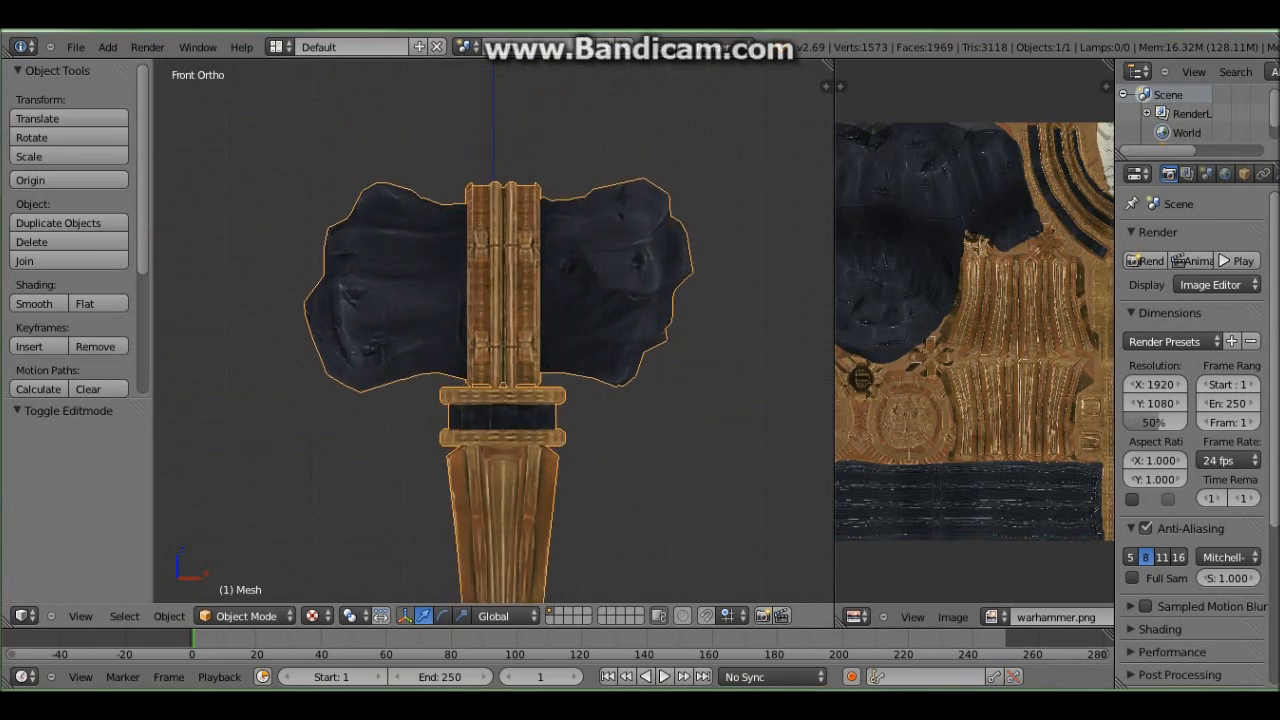
pyautogui.scroll(5, 494, 331)
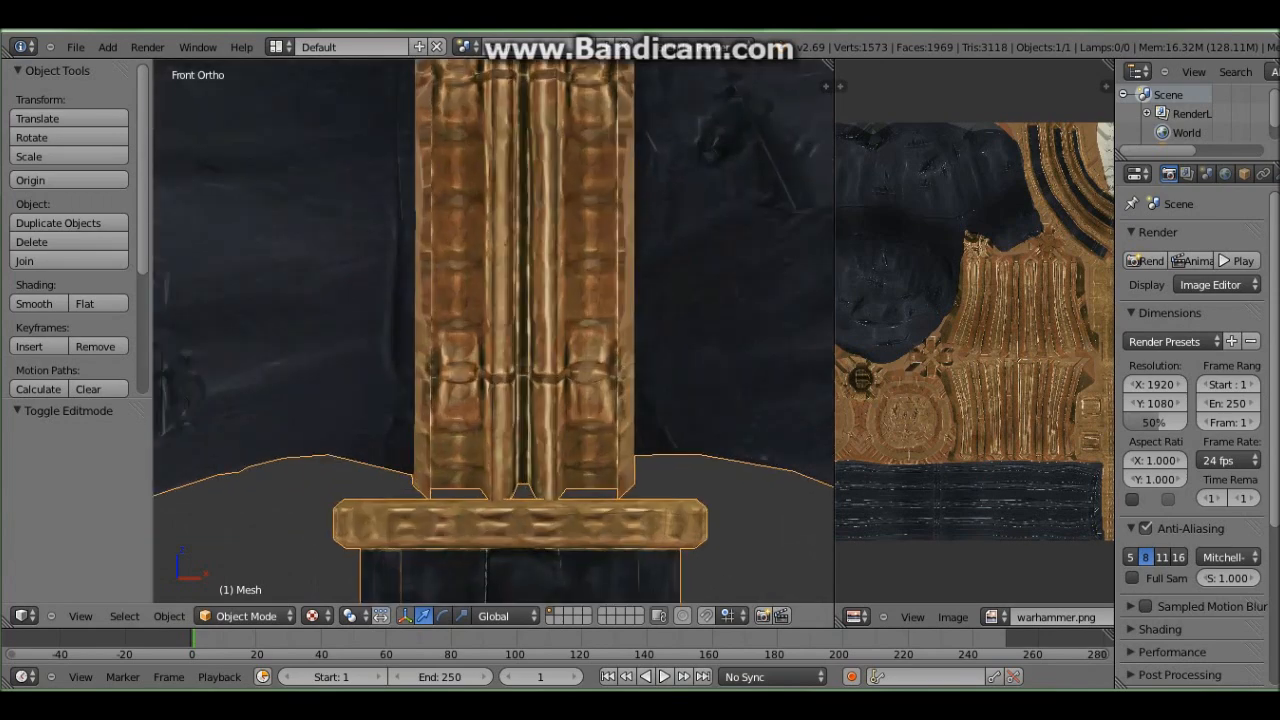
pyautogui.keyDown('shift'); pyautogui.scroll(4, 494, 331); pyautogui.keyUp('shift')
pyautogui.scroll(-4, 494, 331)
pyautogui.keyDown('shift'); pyautogui.scroll(-6, 494, 331); pyautogui.keyUp('shift')
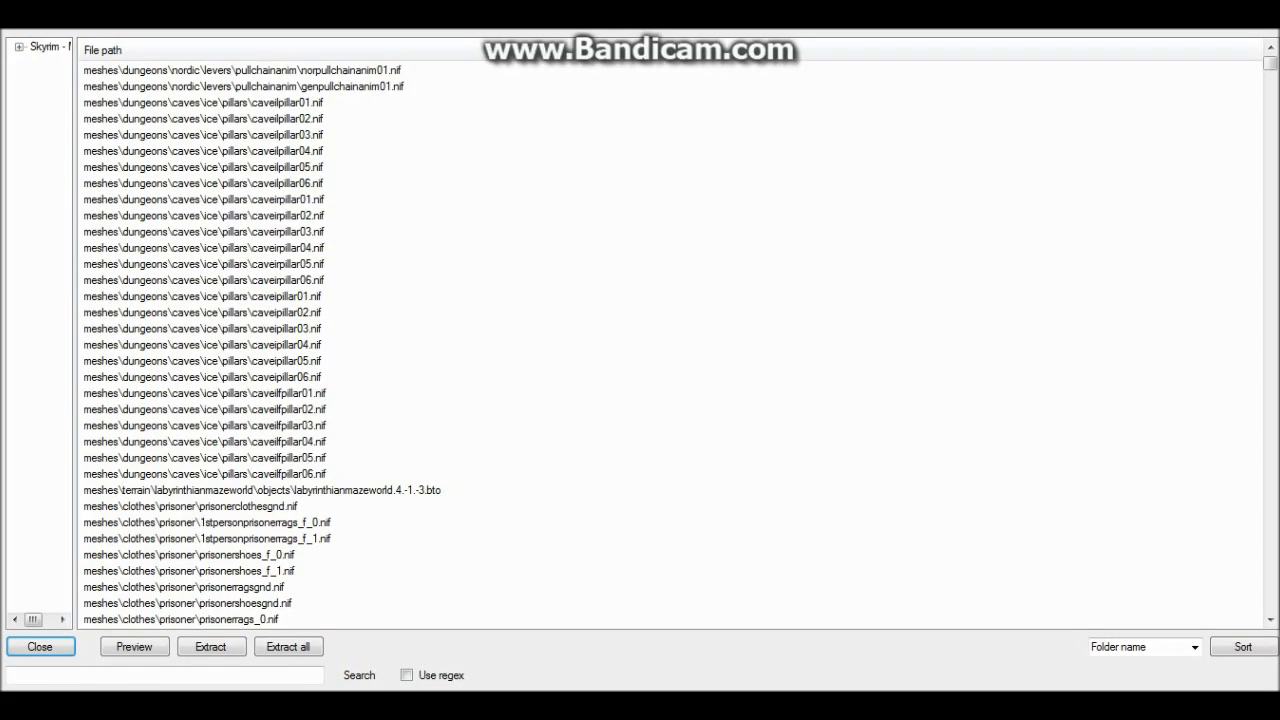
# Search the Skyrim meshes archive for daedricwarhammer.
pyautogui.click(9, 675)
pyautogui.write('d')
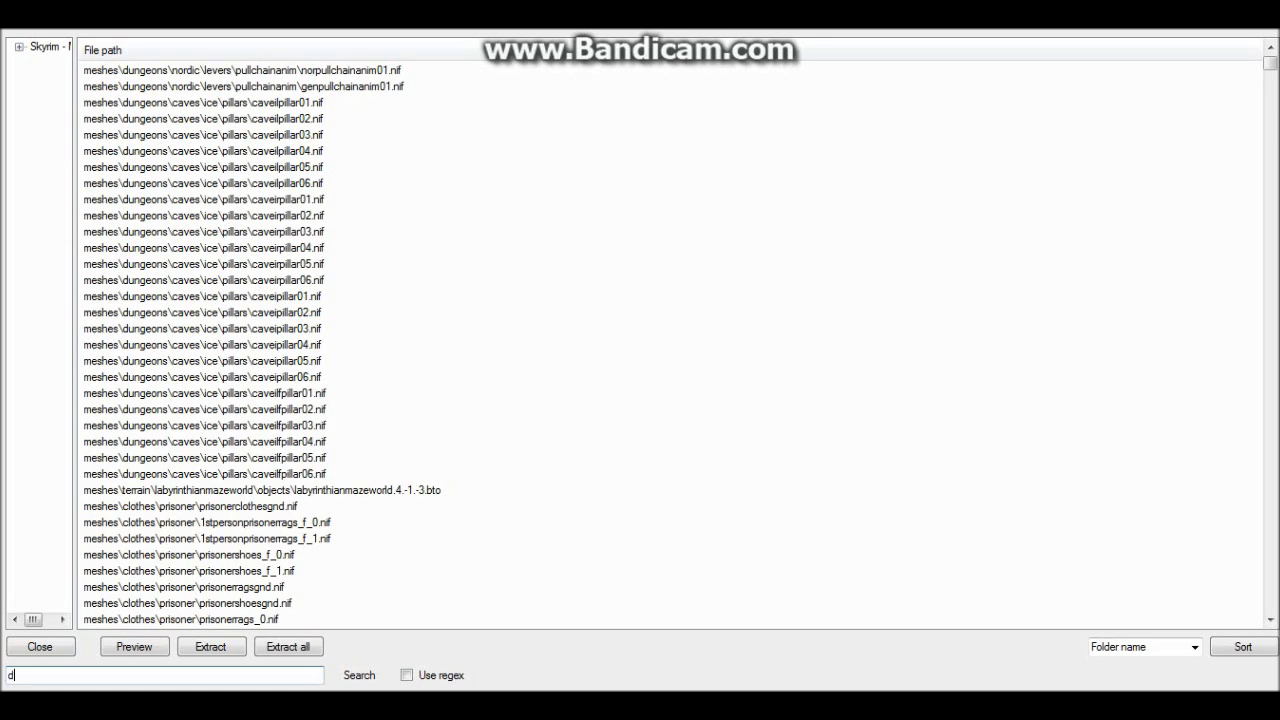
pyautogui.write('aedric')
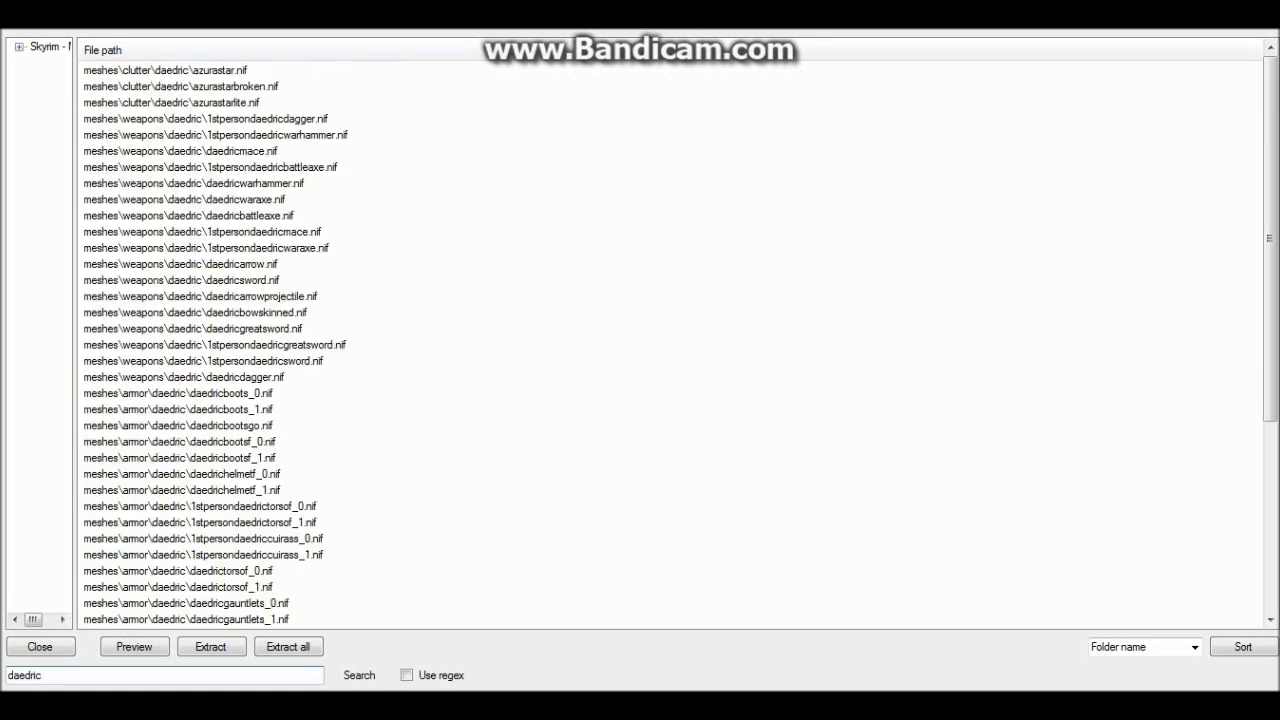
pyautogui.write('war')
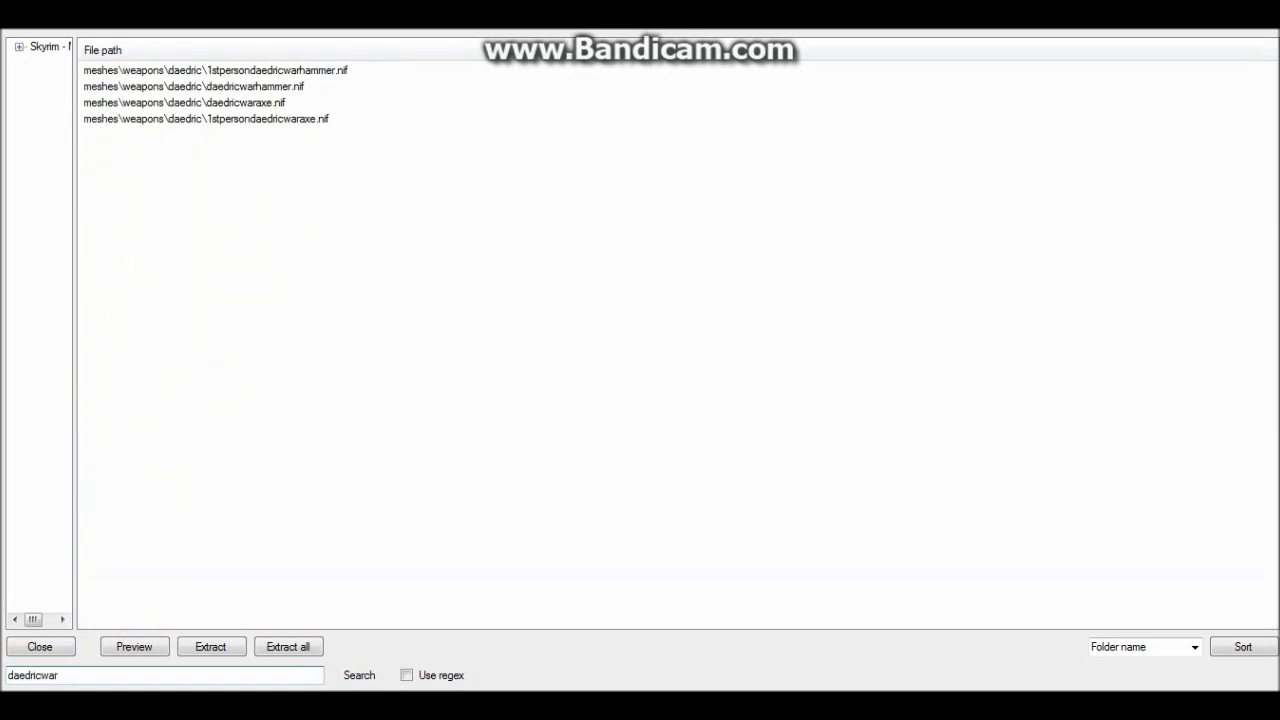
pyautogui.write('hammer')
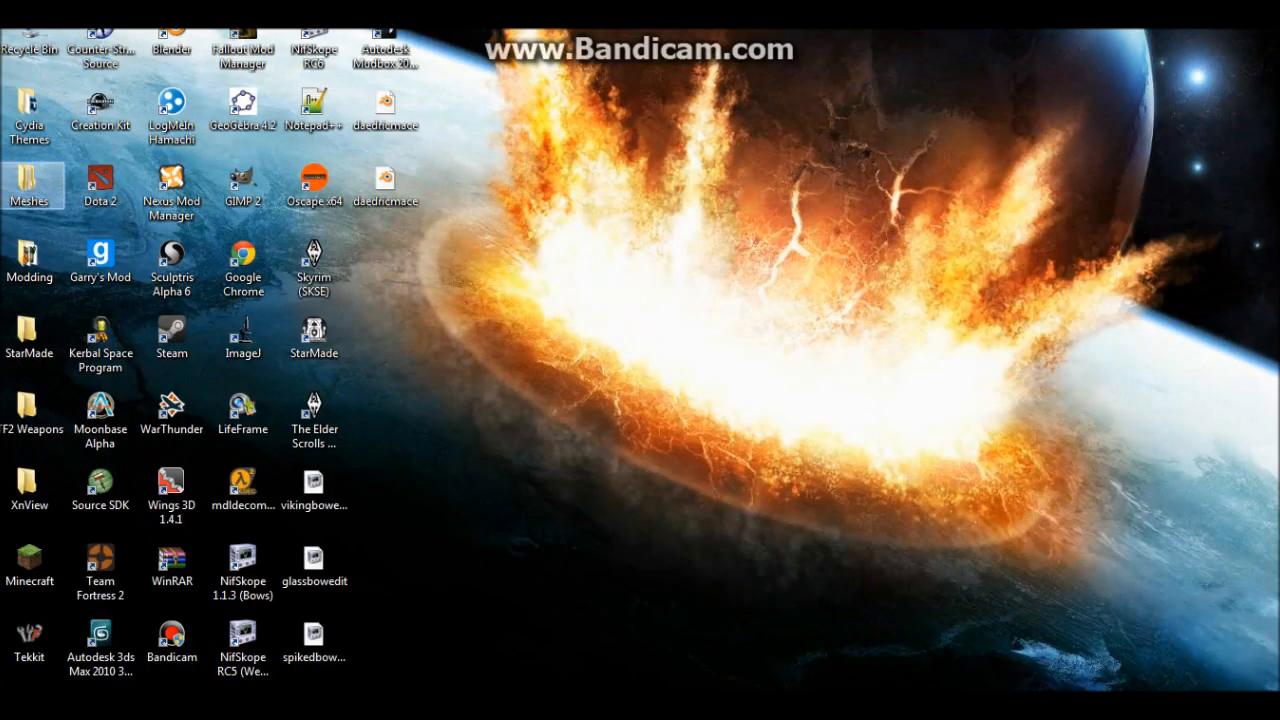
# Open the daedric folder under Meshes\weapons from the desktop and select the daedricwarhammer file.
pyautogui.doubleClick(27, 182)
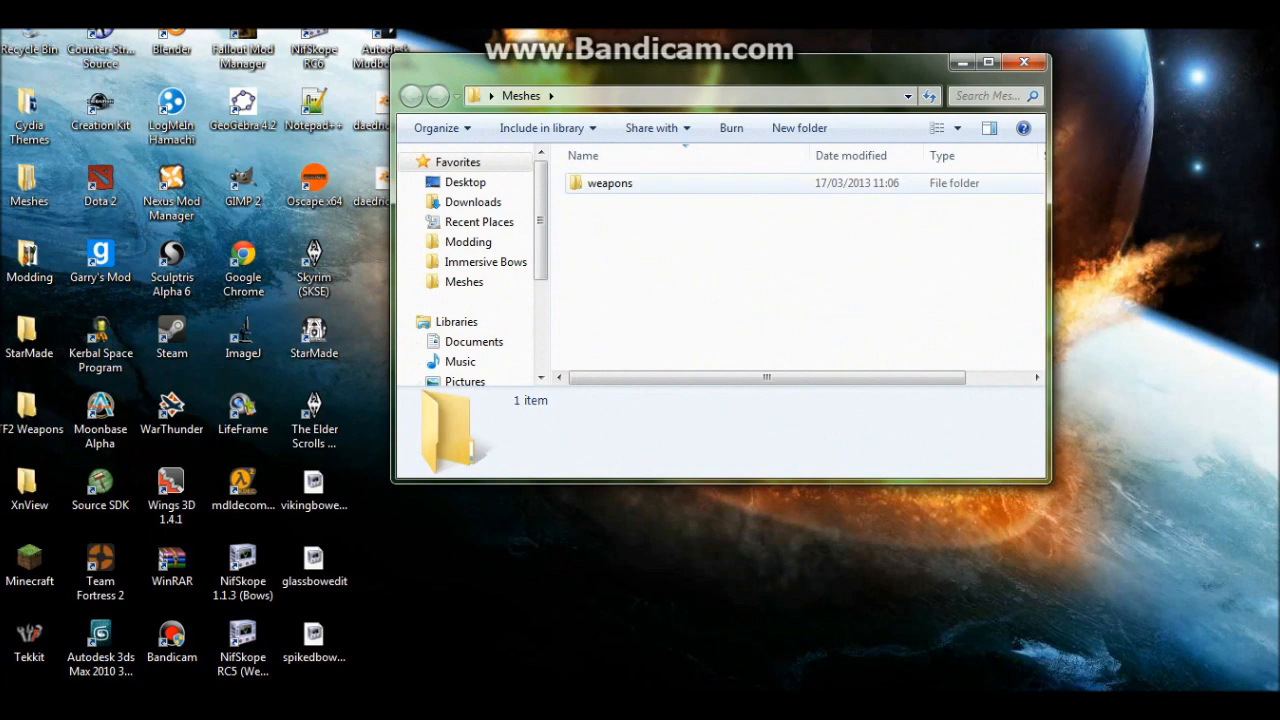
pyautogui.doubleClick(610, 183)
pyautogui.click(988, 62)
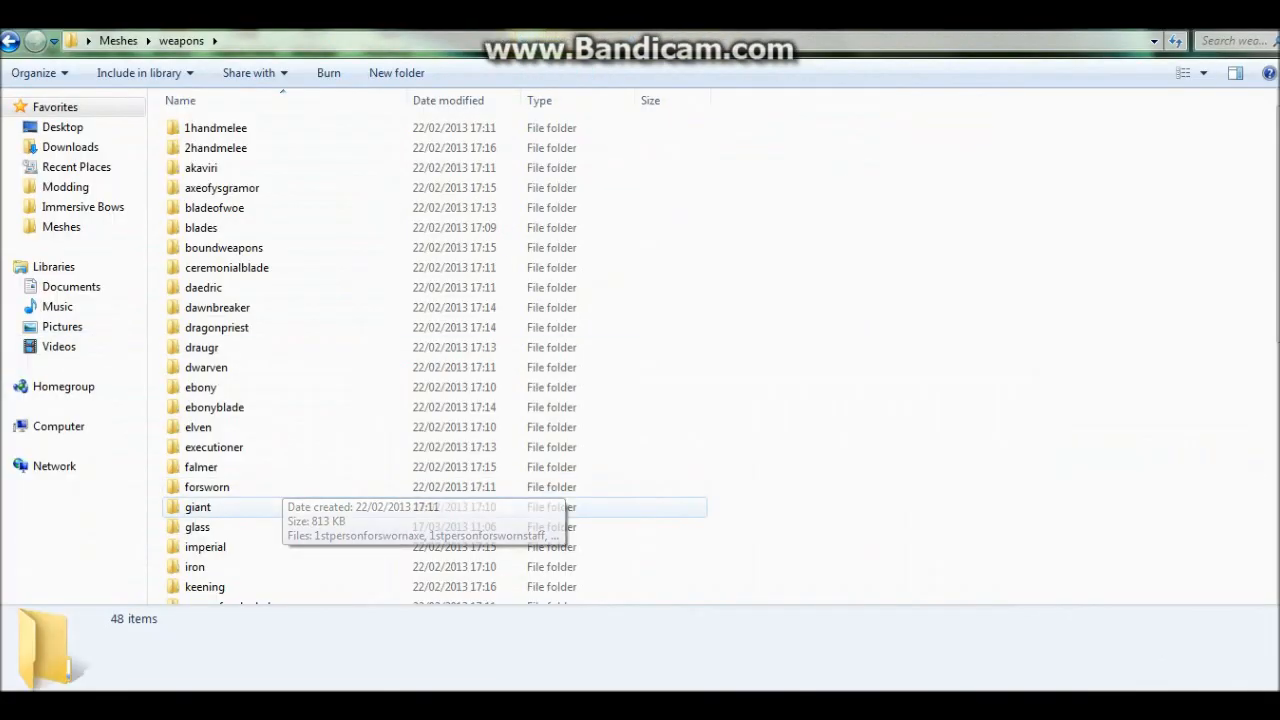
pyautogui.doubleClick(230, 287)
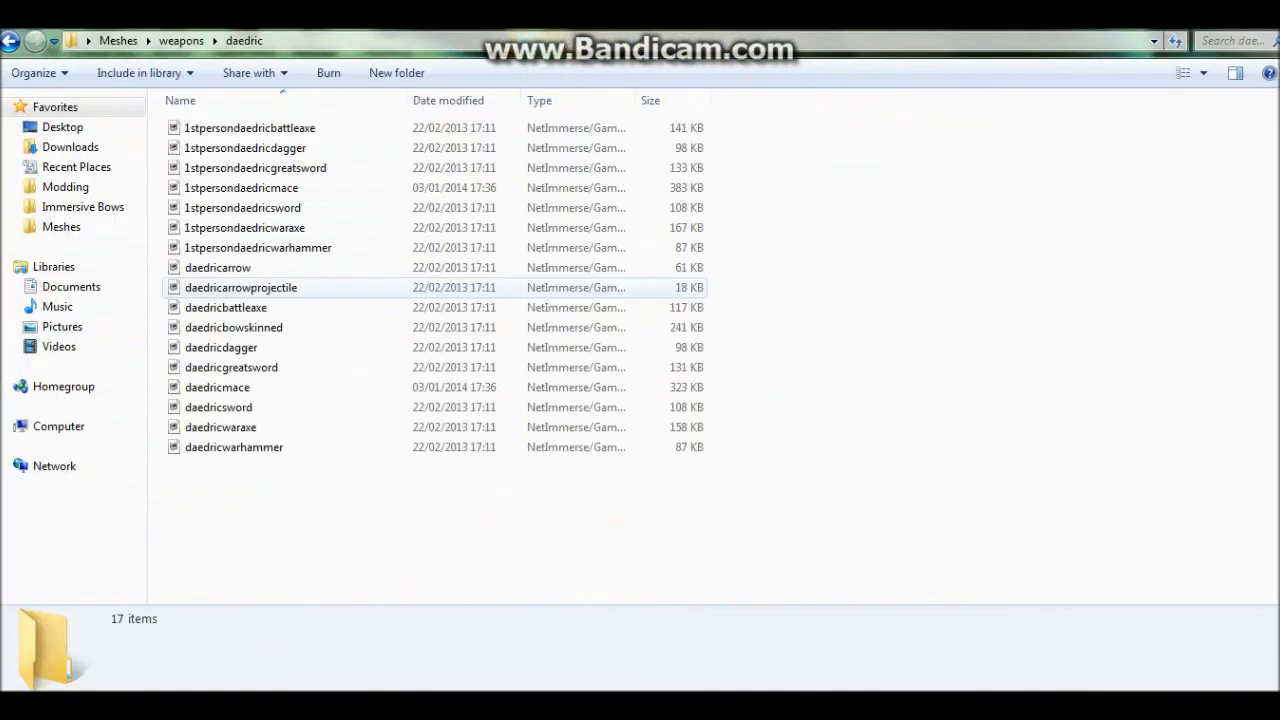
pyautogui.click(235, 447)
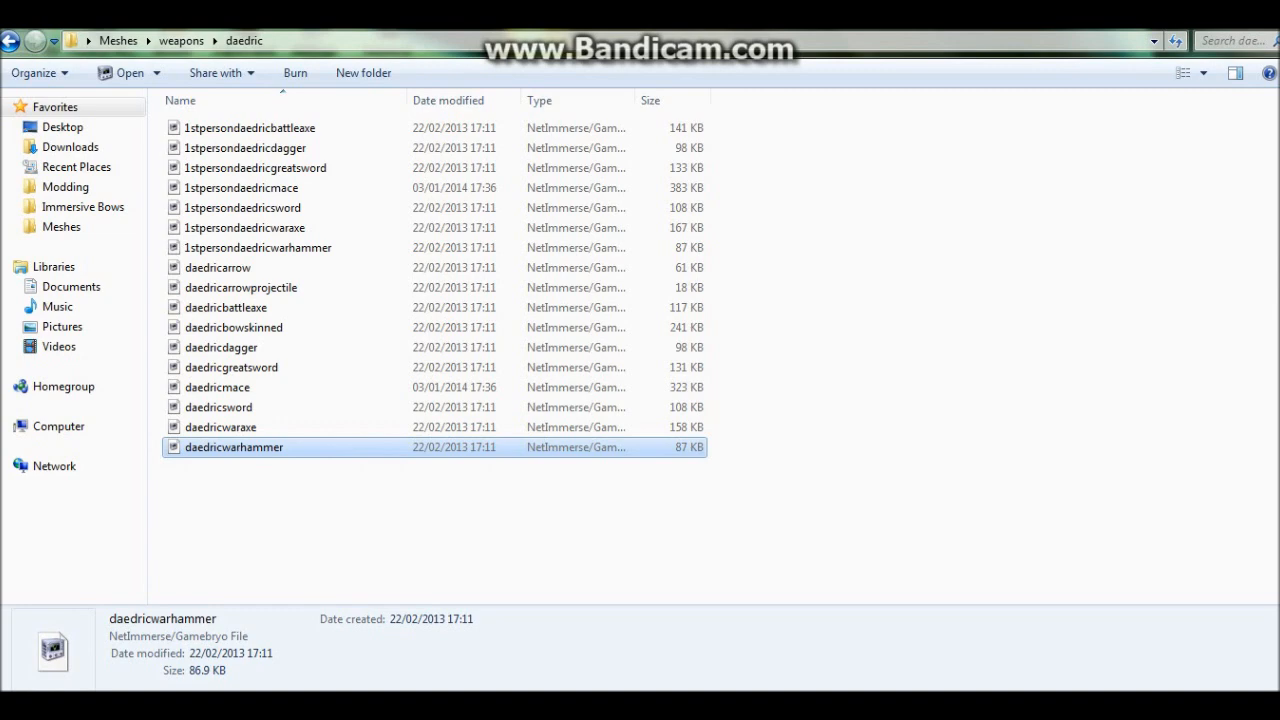
# Clear the file selection and switch to NifSkope with daedricwarhammer.nif loaded.
pyautogui.hotkey('alt', 'Tab')
pyautogui.hotkey('alt', 'F4')
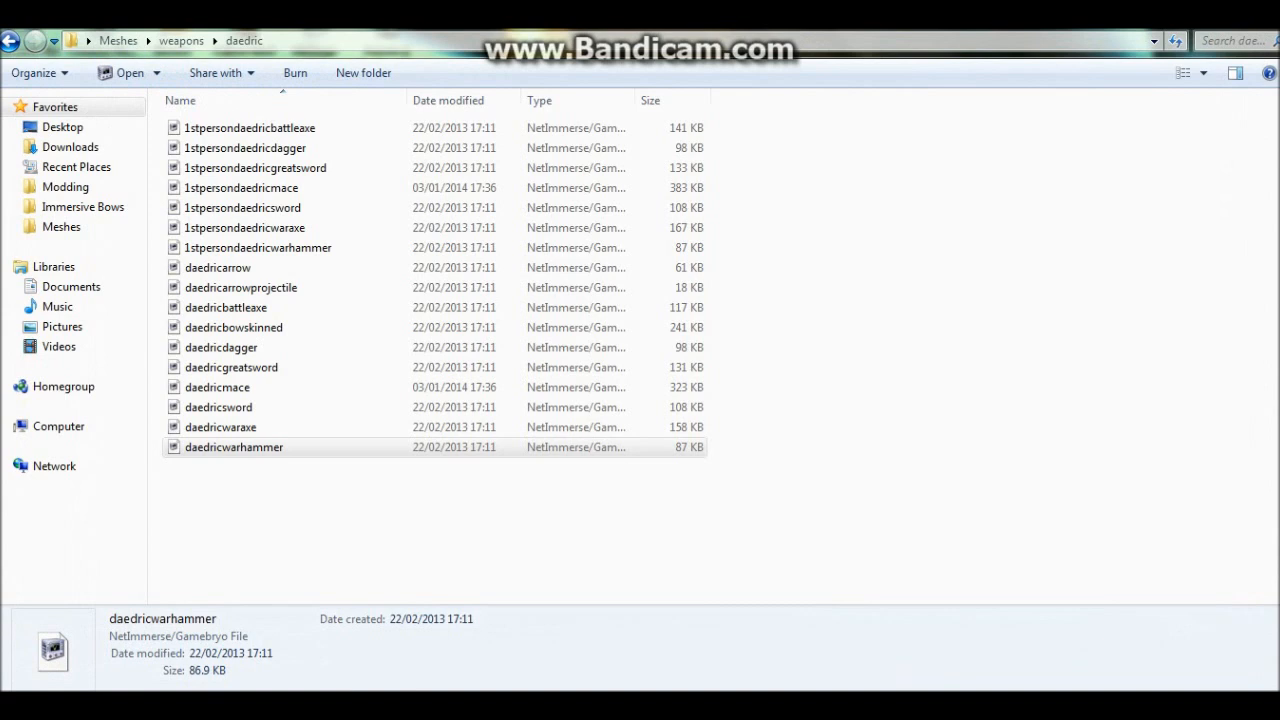
pyautogui.press('Escape')
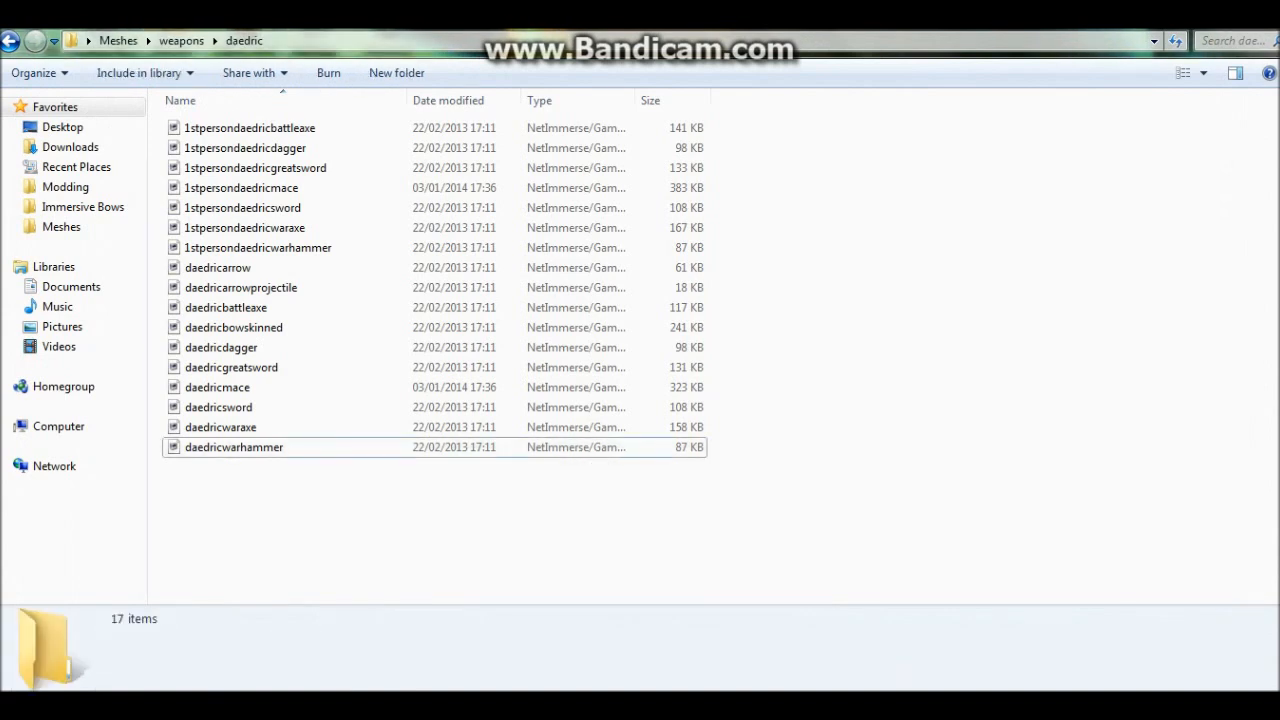
pyautogui.hotkey('alt', 'Tab')
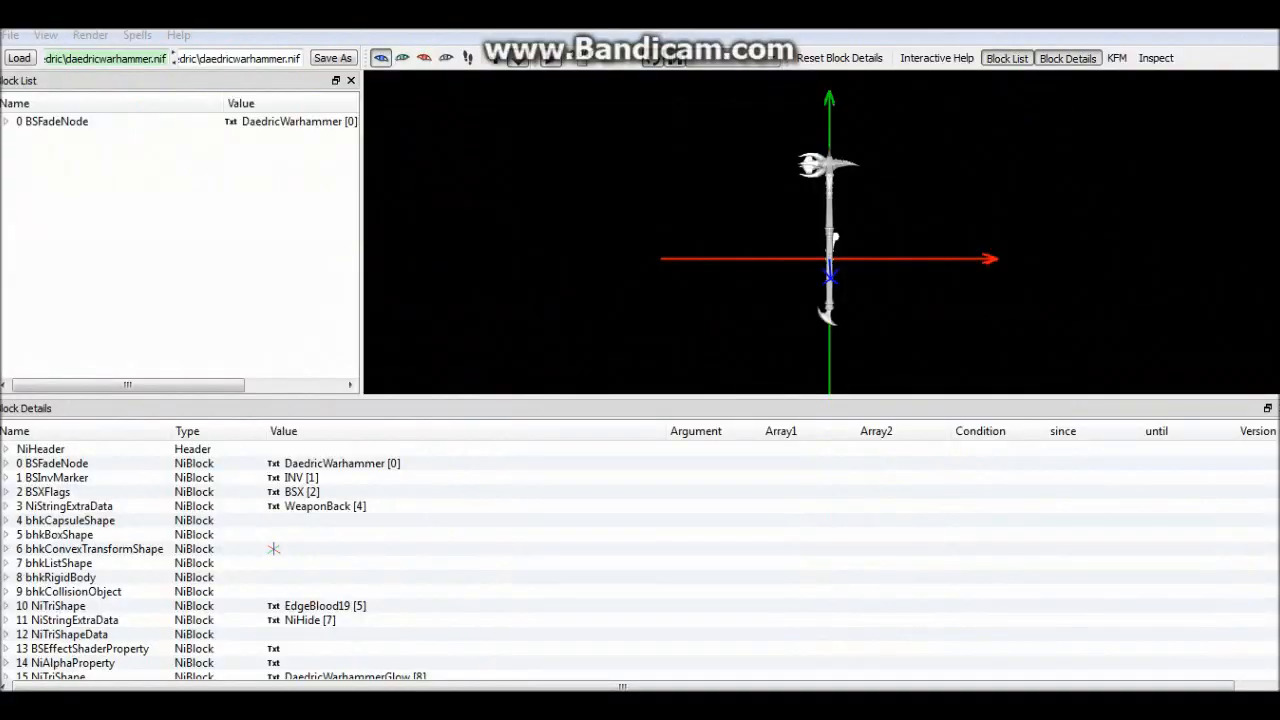
# Expand the BSFadeNode and select its 28 NiTriShape block, the DaedricWarhammer:0 mesh.
pyautogui.click(51, 121)
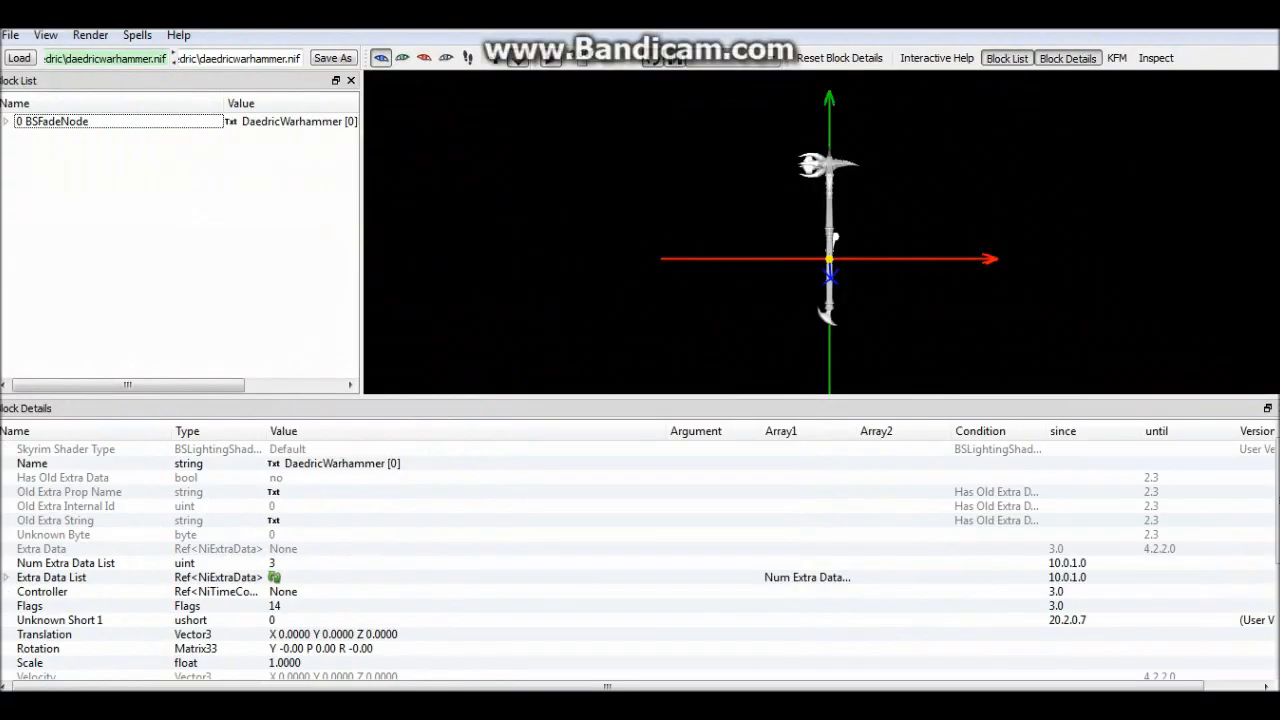
pyautogui.scroll(3, 820, 235)
pyautogui.scroll(-3, 820, 235)
pyautogui.scroll(-2, 820, 235)
pyautogui.moveTo(820, 235); pyautogui.dragTo(908, 142)
pyautogui.click(6, 121)
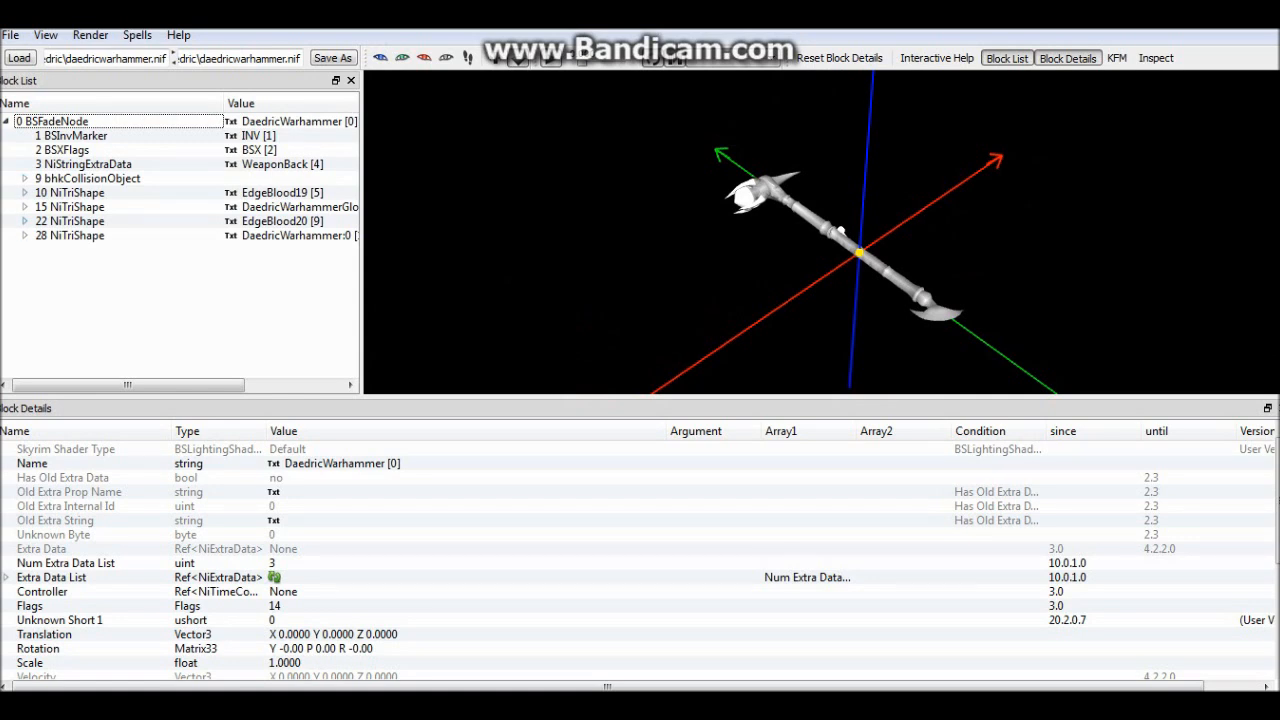
pyautogui.click(24, 235)
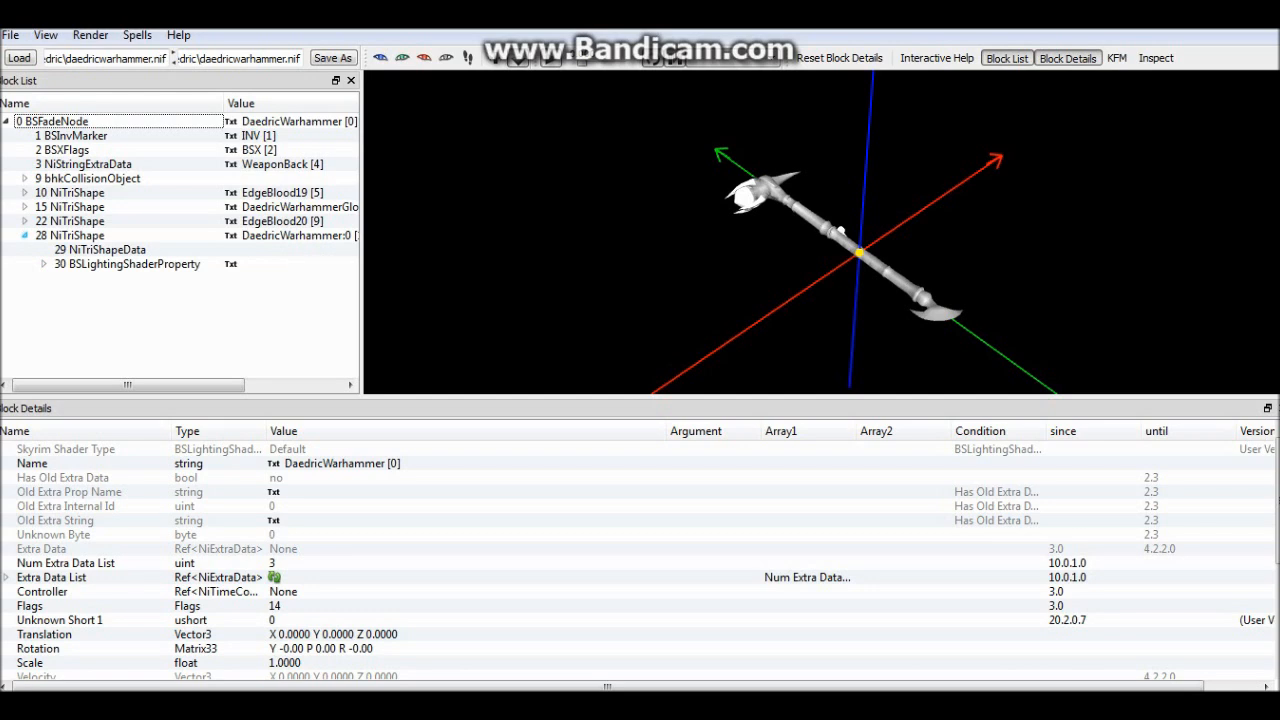
pyautogui.click(77, 235)
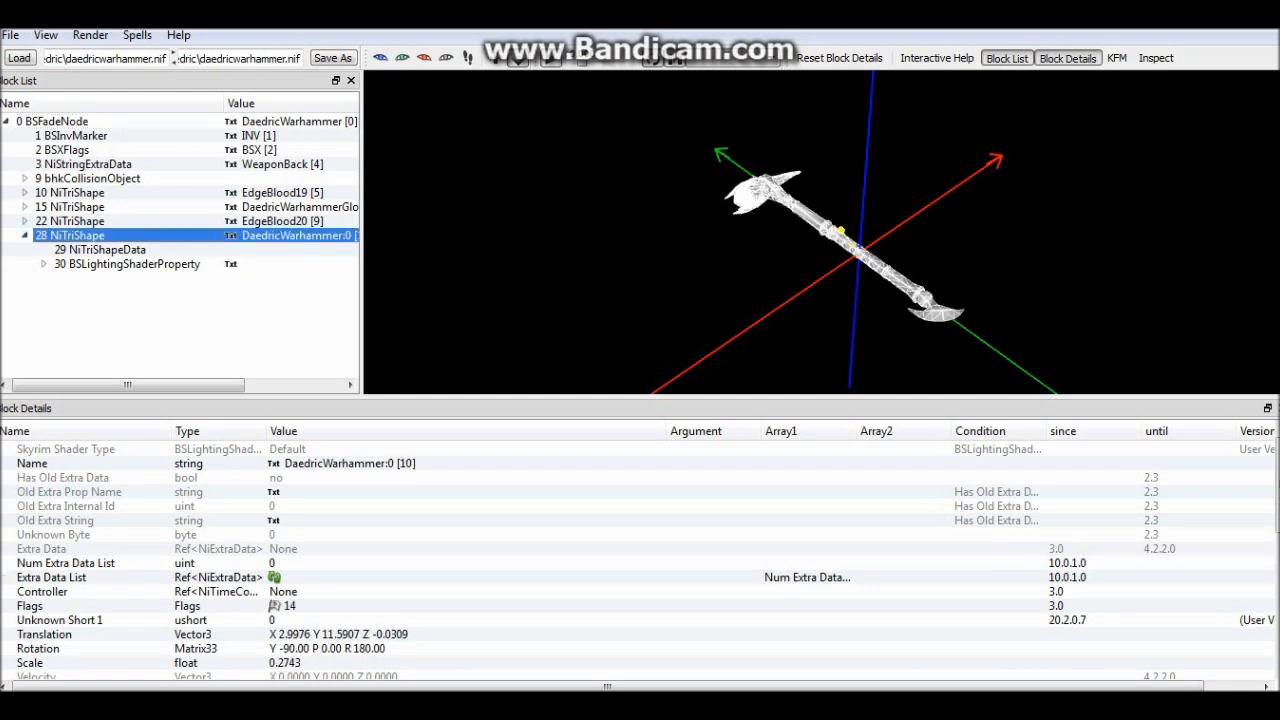
# Start an OBJ export of the selected DaedricWarhammer:0 mesh and accept exporting only that NiTriShape.
pyautogui.click(10, 35)
pyautogui.moveTo(60, 129)
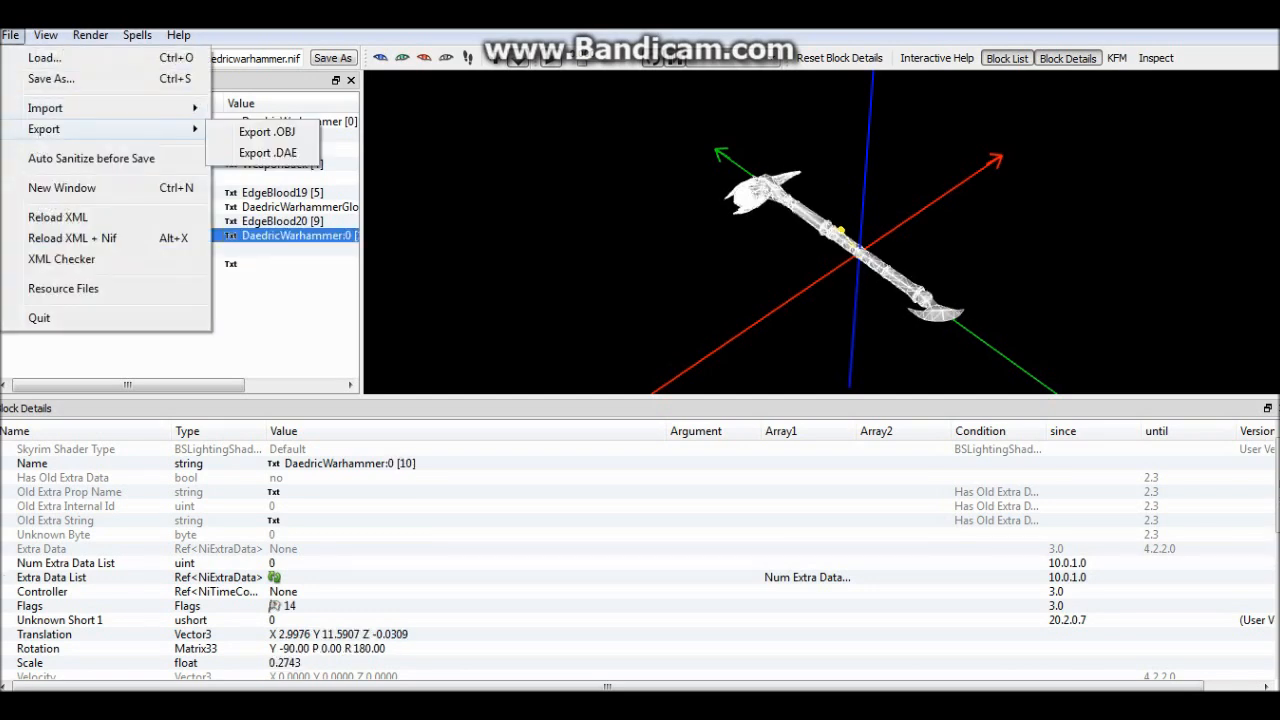
pyautogui.click(266, 131)
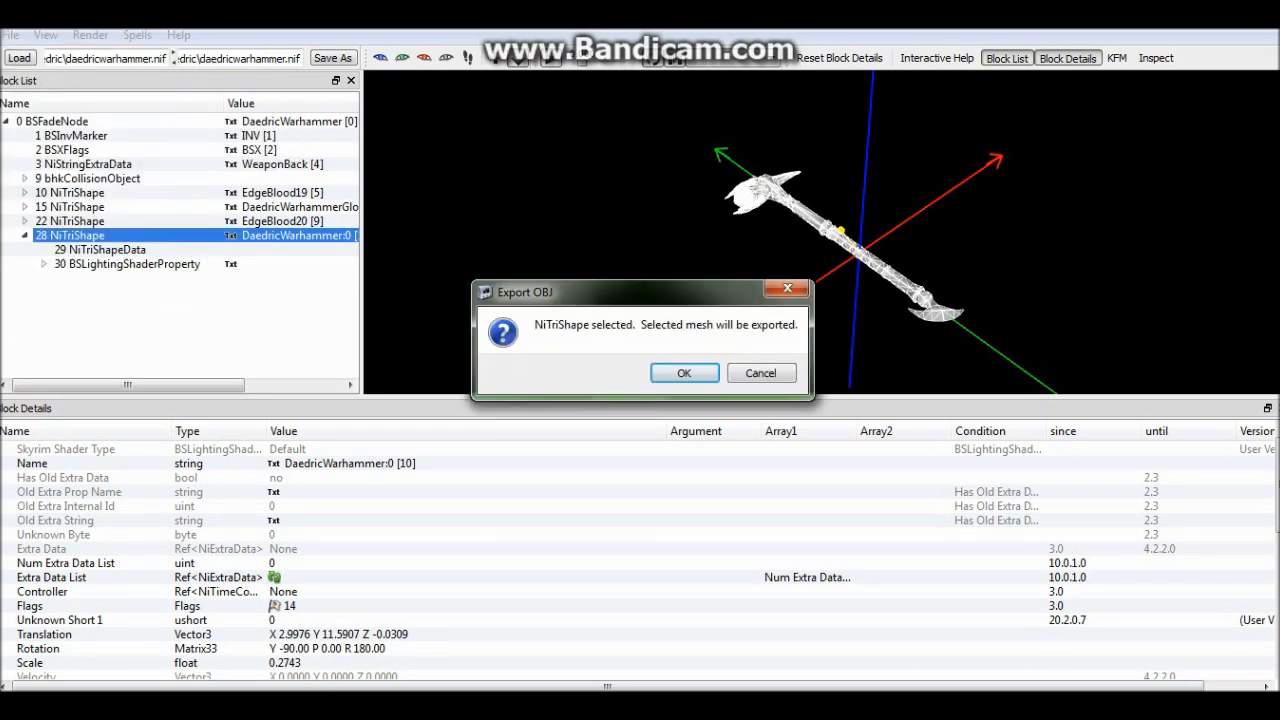
pyautogui.click(684, 373)
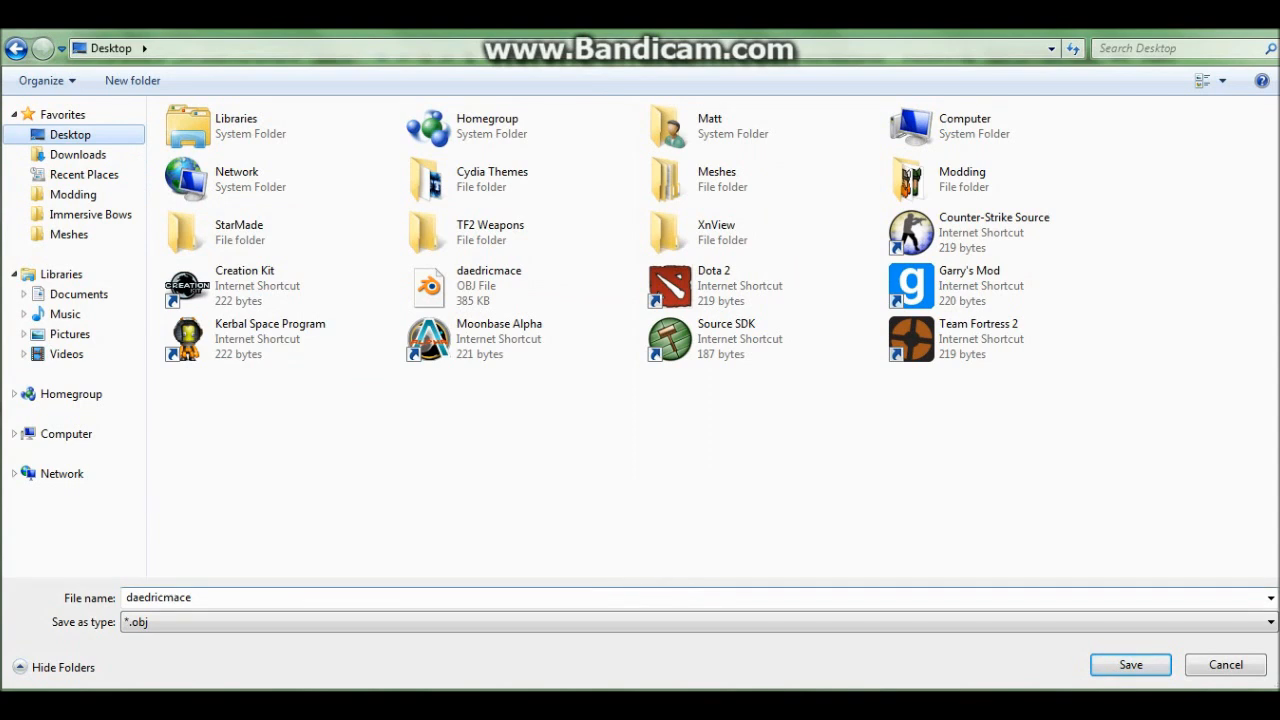
# Change the export's file name to daedricwarhammer.
pyautogui.click(158, 597)
pyautogui.press('End')
pyautogui.hotkey('shift', 'Left')
pyautogui.hotkey('shift', 'Left')
pyautogui.hotkey('shift', 'Left')
pyautogui.hotkey('shift', 'Left')
pyautogui.write('warhammer')
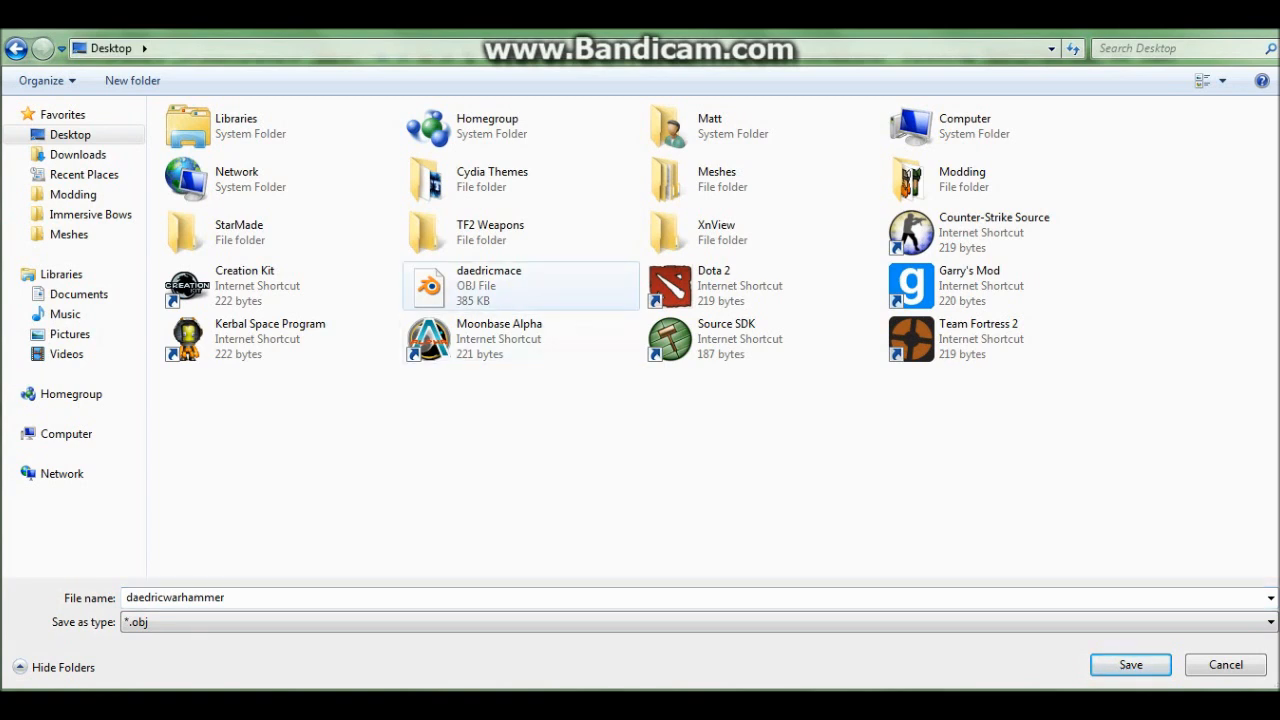
# Delete the old daedricmace OBJ file from the Desktop folder within the save dialog.
pyautogui.click(489, 285)
pyautogui.press('Delete')
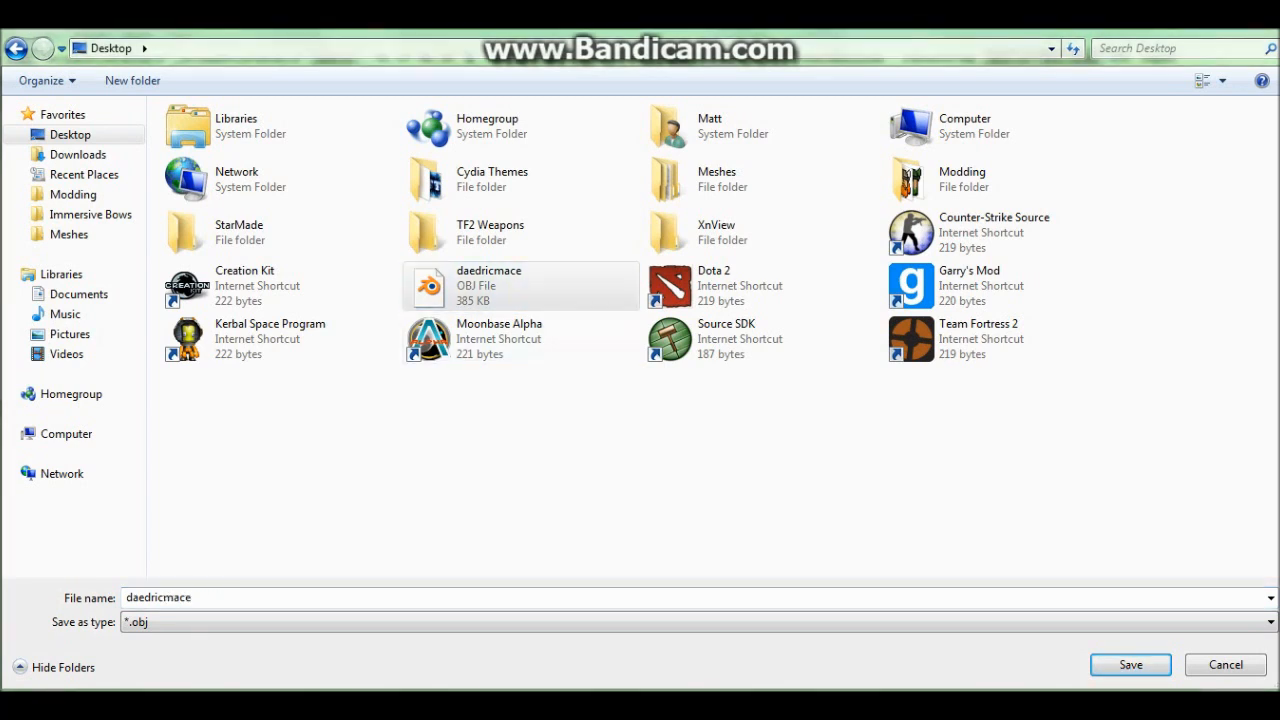
pyautogui.press('Return')
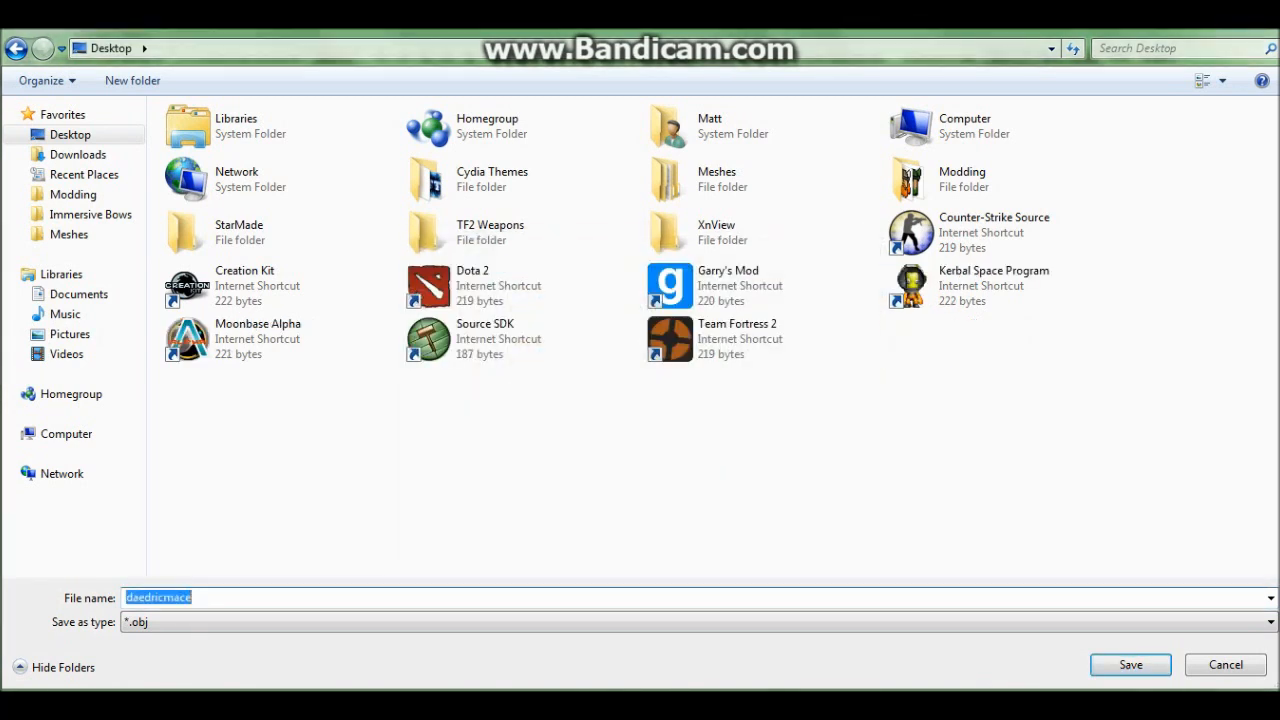
# Name the exported mesh daedricwarhammer and save it as an OBJ on the Desktop.
pyautogui.moveTo(192, 597); pyautogui.dragTo(163, 597)
pyautogui.write('wa')
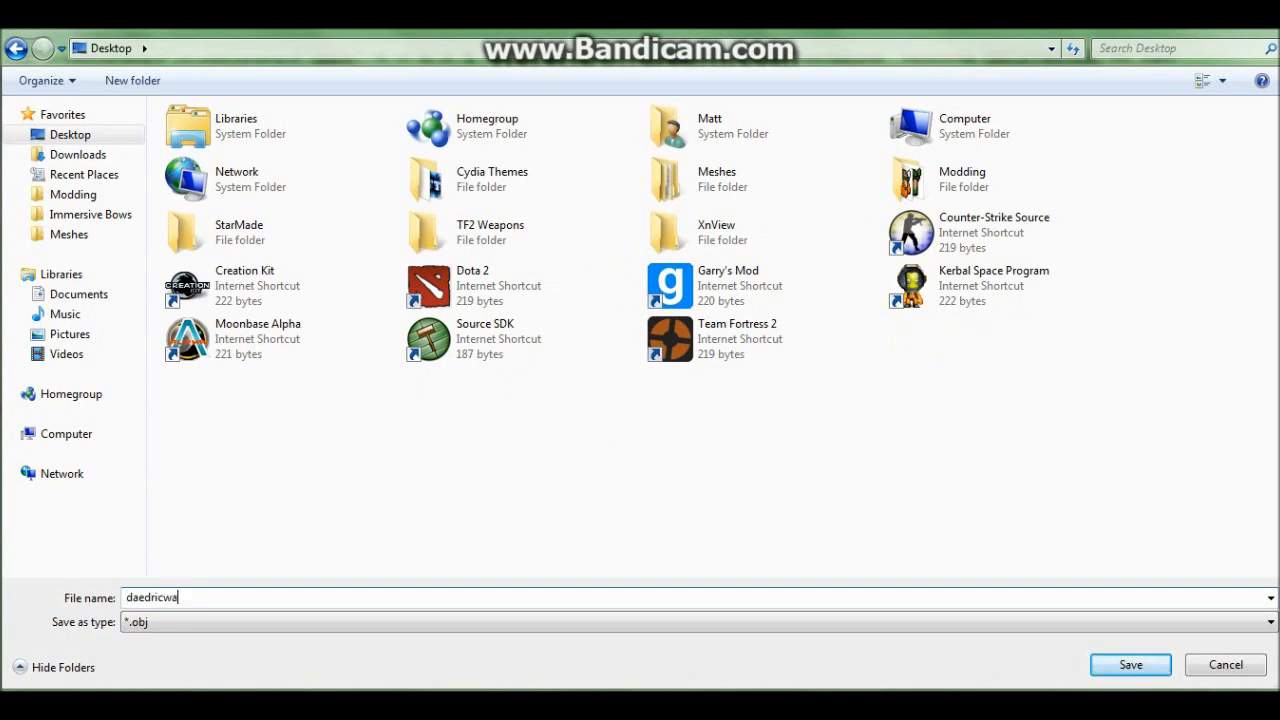
pyautogui.write('rhammer')
pyautogui.press('Return')
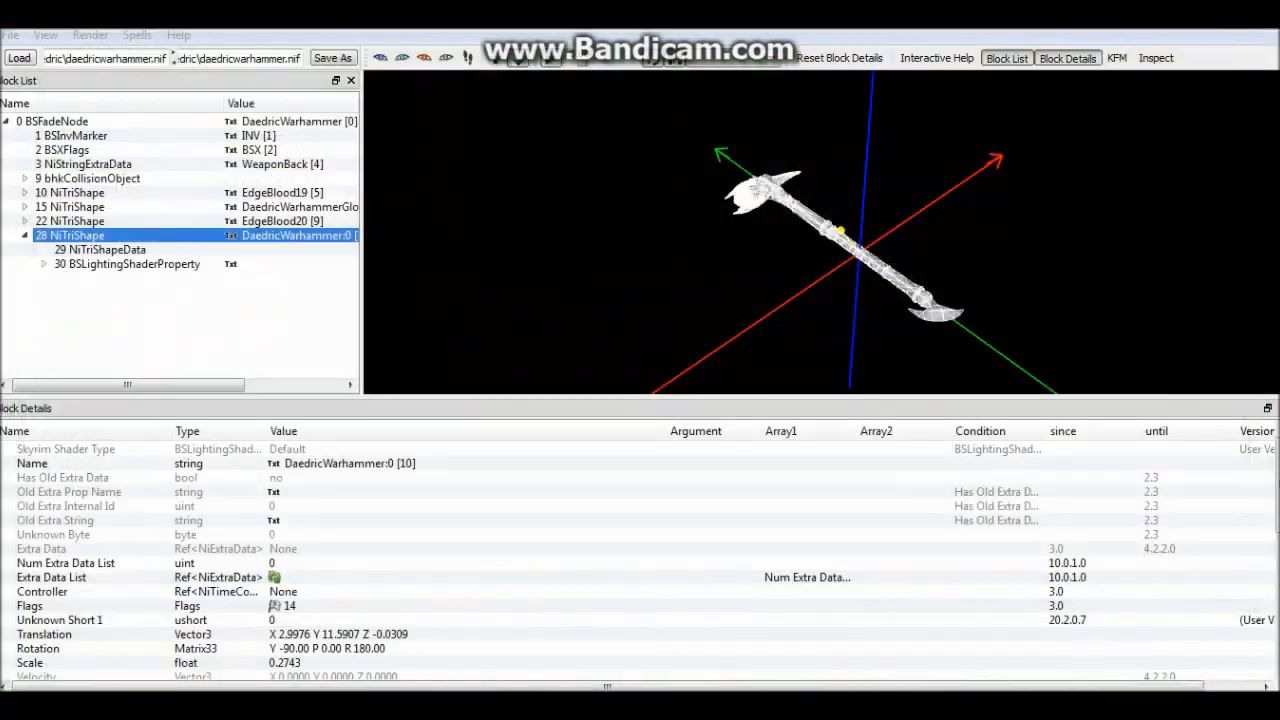
# Return to the desktop, select the exported daedricwarhammer file and switch to Blender with the custom warhammer model loaded.
pyautogui.click(1200, 16)
pyautogui.click(1200, 16)
pyautogui.click(1200, 16)
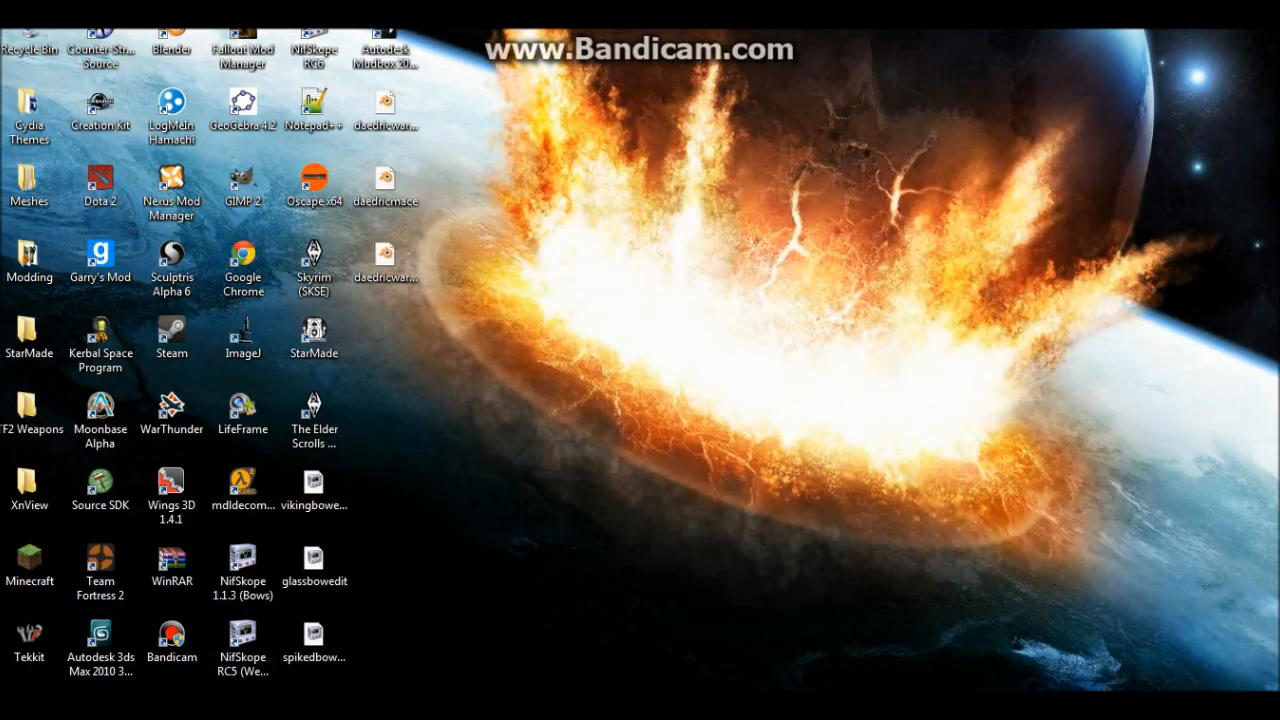
pyautogui.click(385, 185)
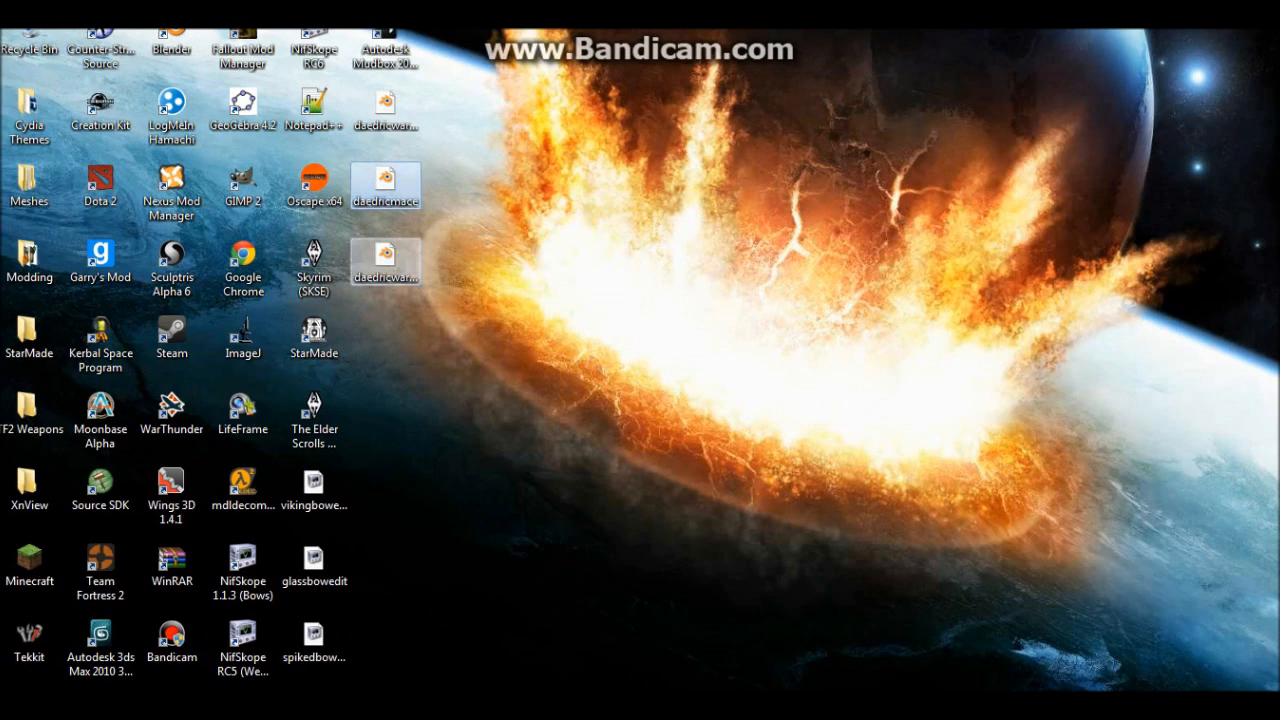
pyautogui.click(385, 262)
pyautogui.click(385, 115)
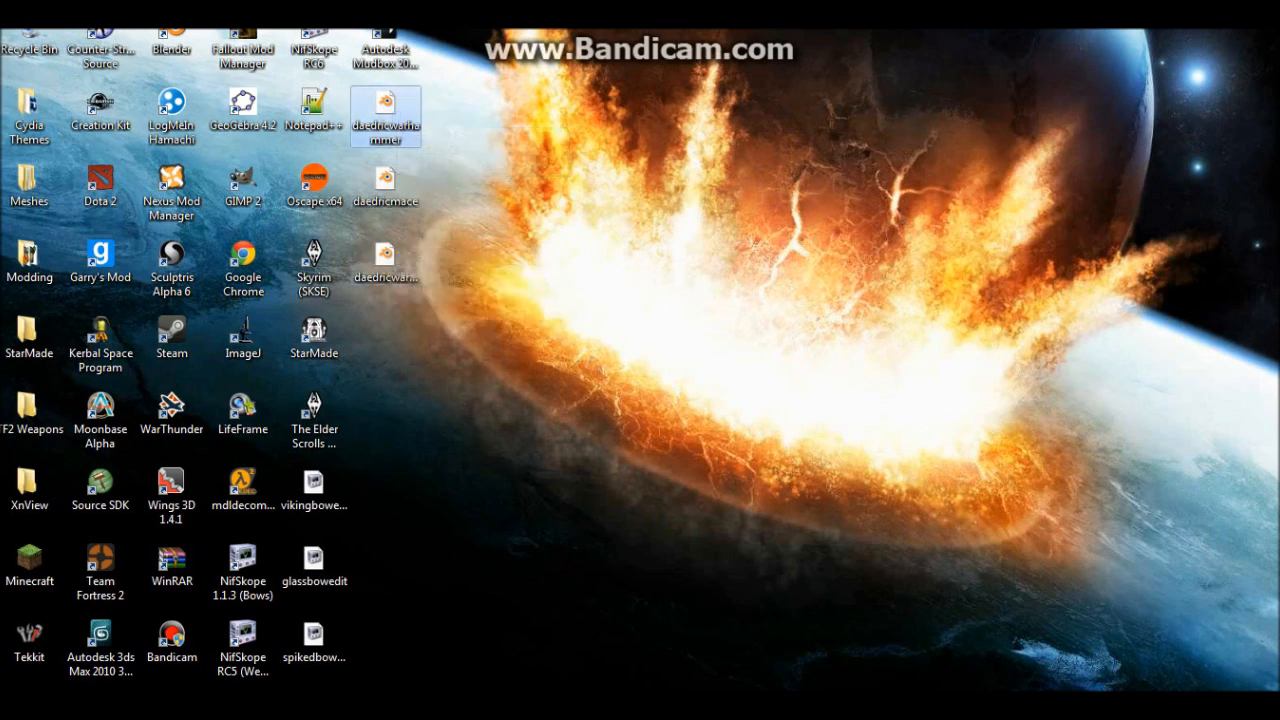
pyautogui.doubleClick(386, 115)
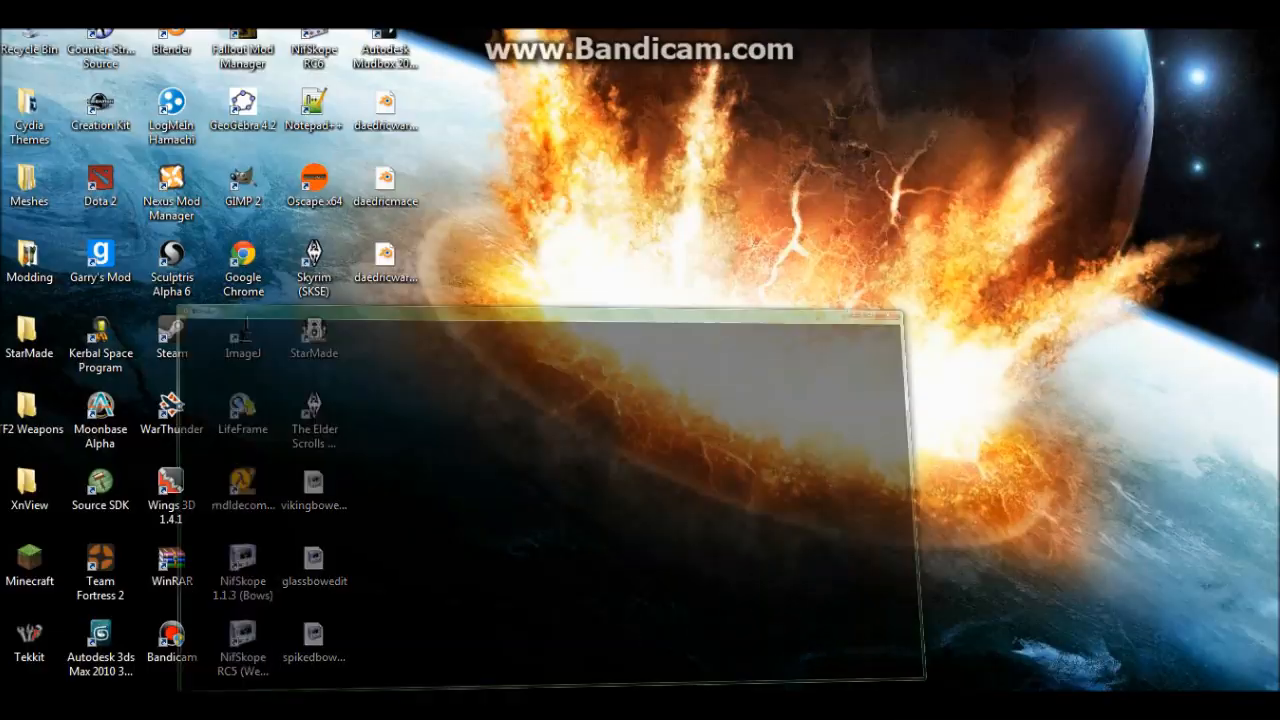
pyautogui.scroll(-5, 493, 332)
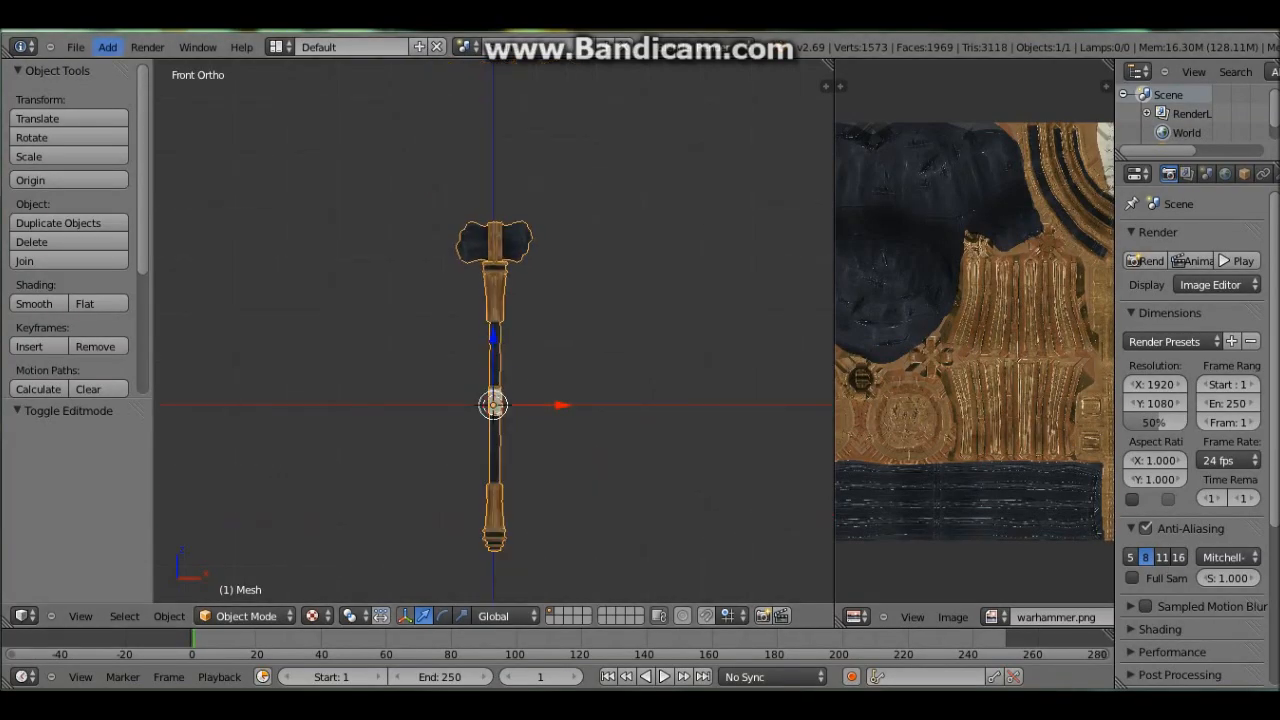
# Import daedricwarhammer.obj from the Desktop as a Wavefront OBJ into the custom warhammer's scene.
pyautogui.click(75, 47)
pyautogui.moveTo(100, 356)
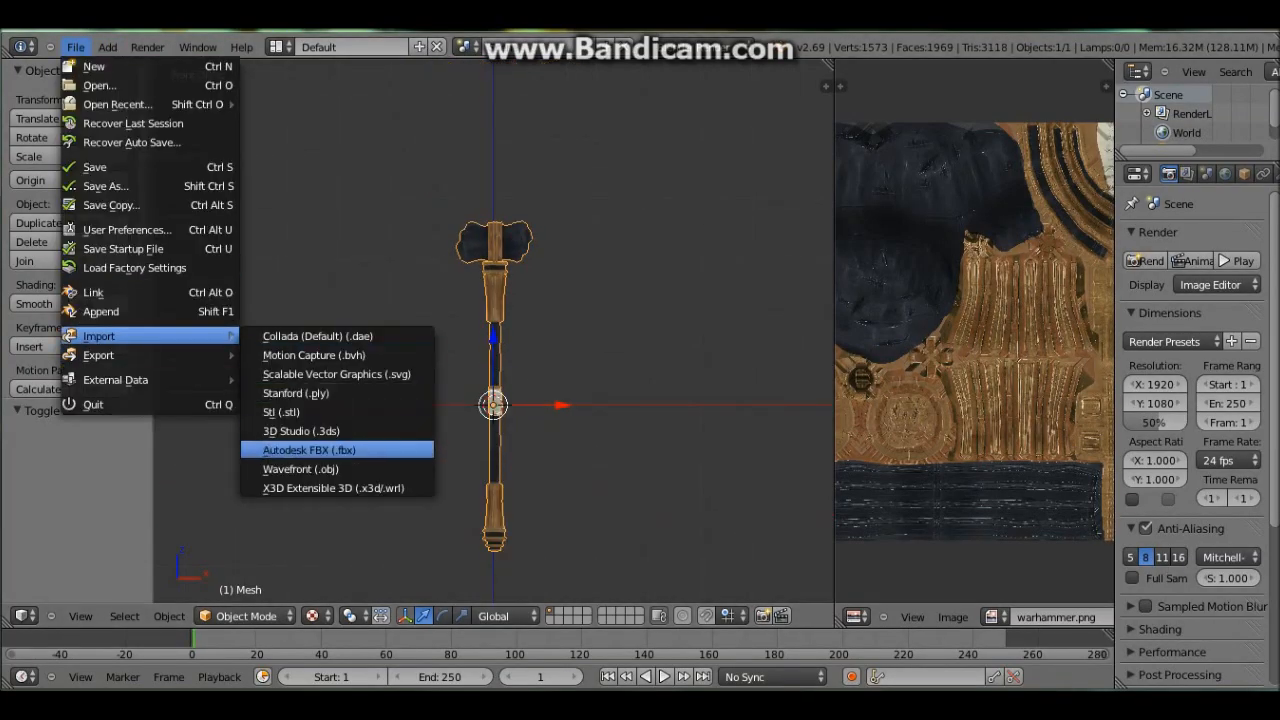
pyautogui.click(300, 469)
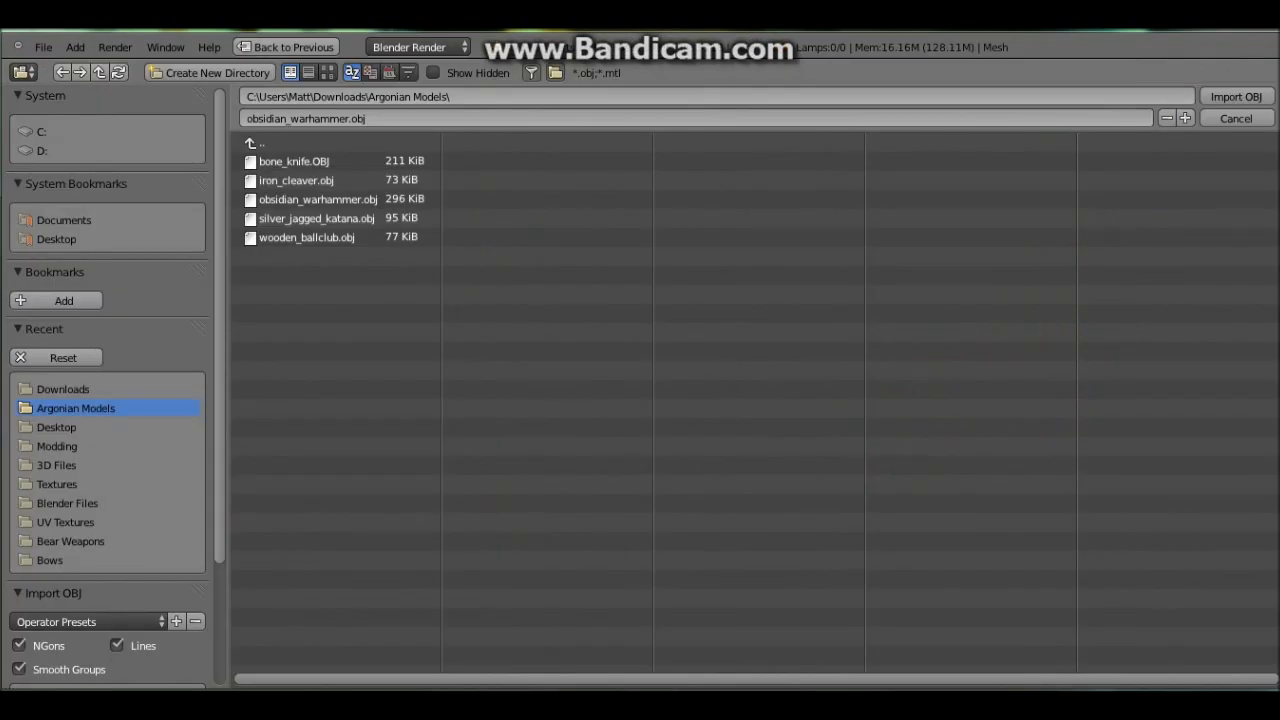
pyautogui.click(56, 427)
pyautogui.click(313, 313)
pyautogui.click(1236, 96)
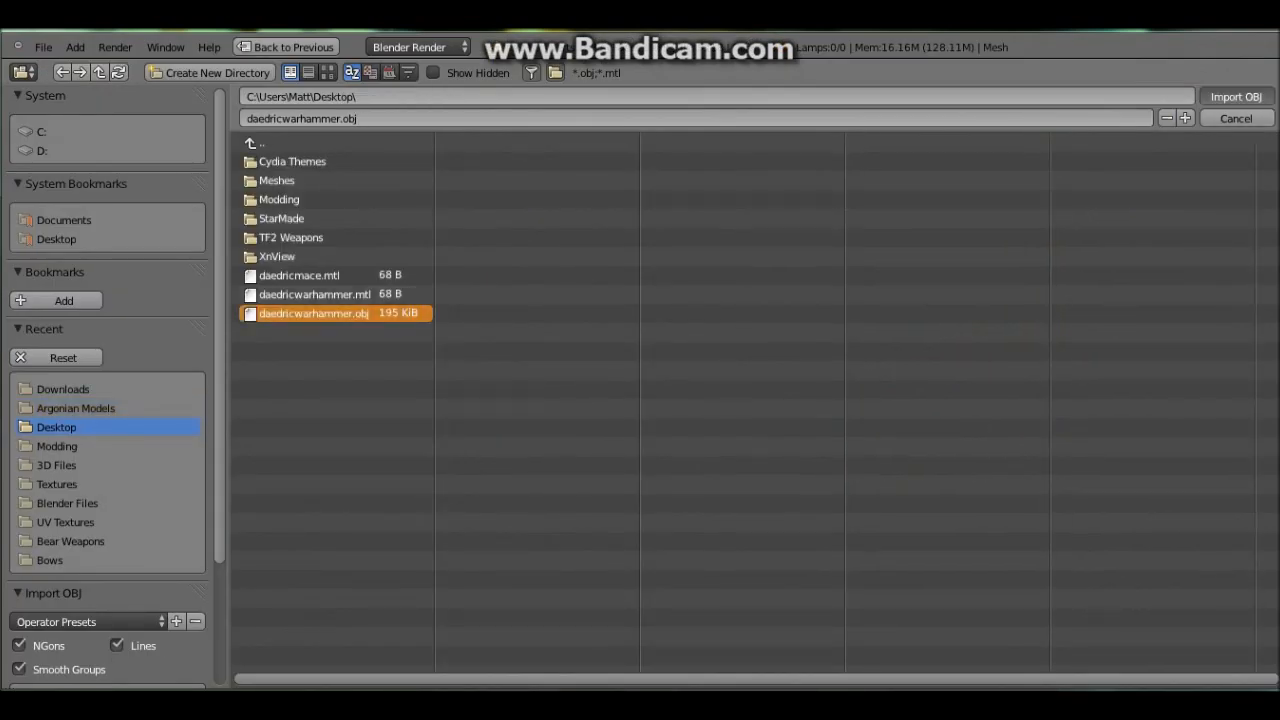
pyautogui.scroll(-12, 493, 340)
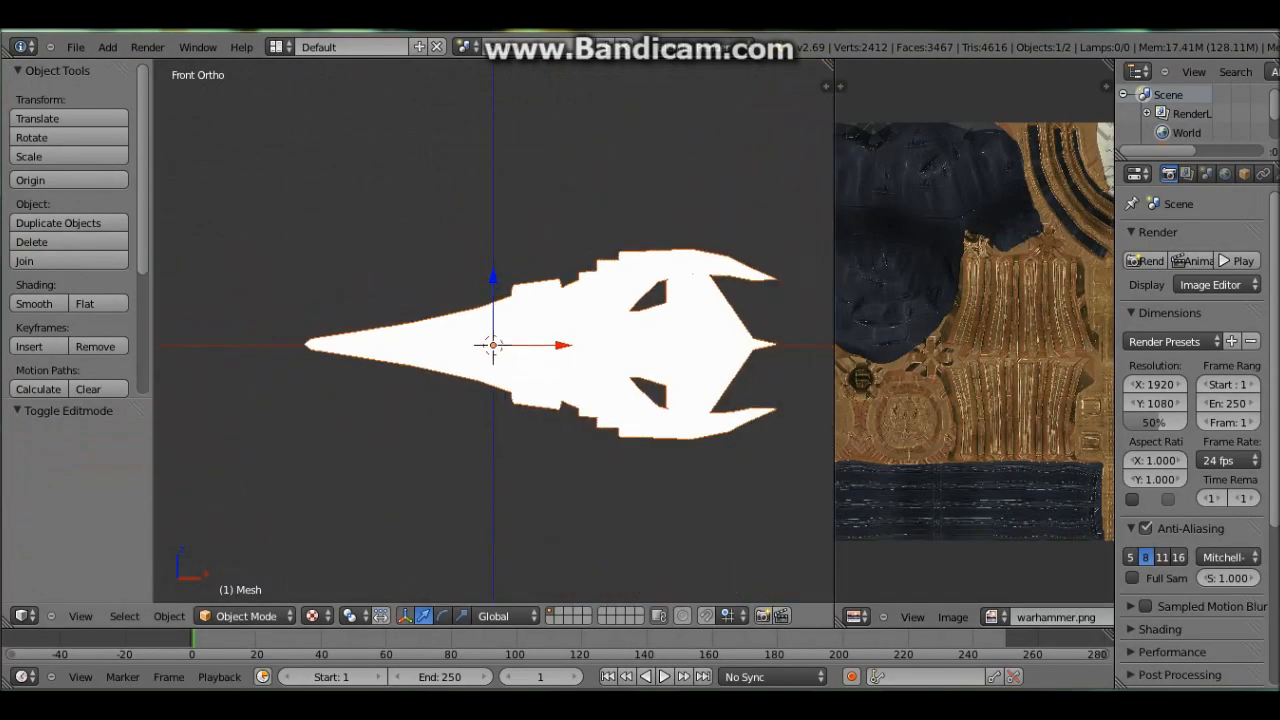
# Select the custom warhammer in the left orthographic view and rotate it 90 degrees to lie along the Daedric warhammer.
pyautogui.scroll(3, 493, 340)
pyautogui.click(80, 616)
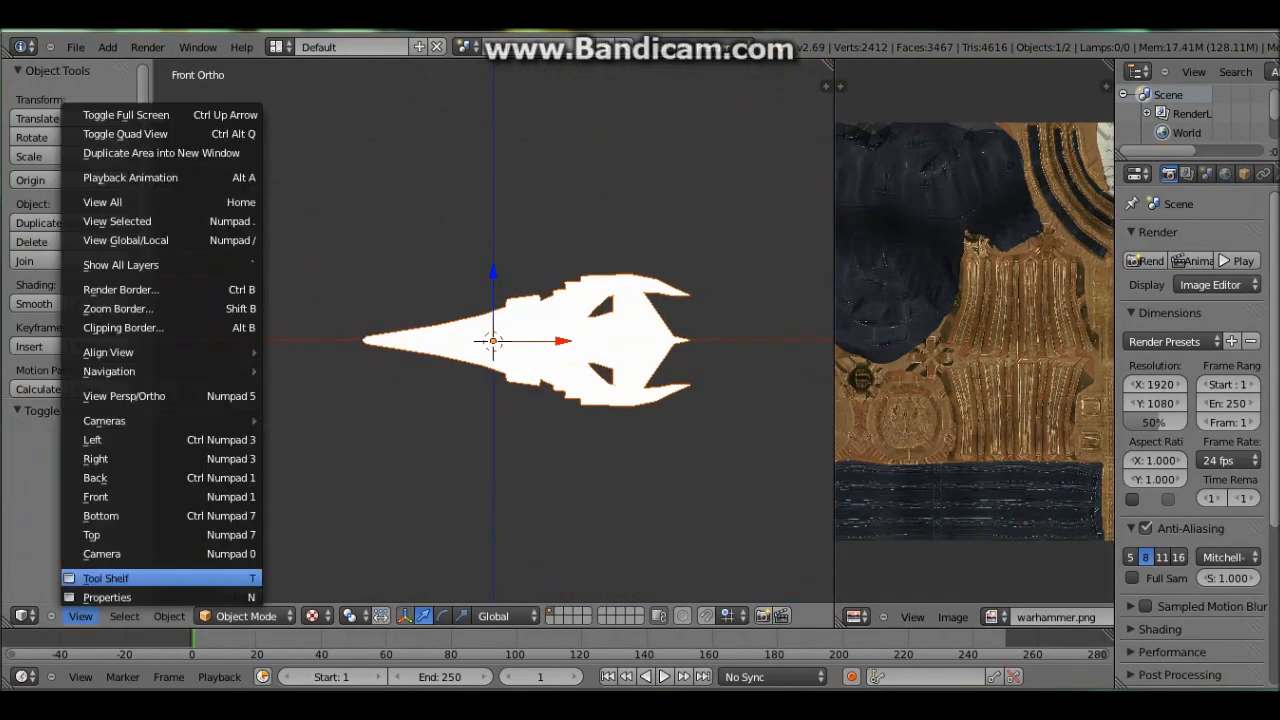
pyautogui.click(100, 491)
pyautogui.click(80, 616)
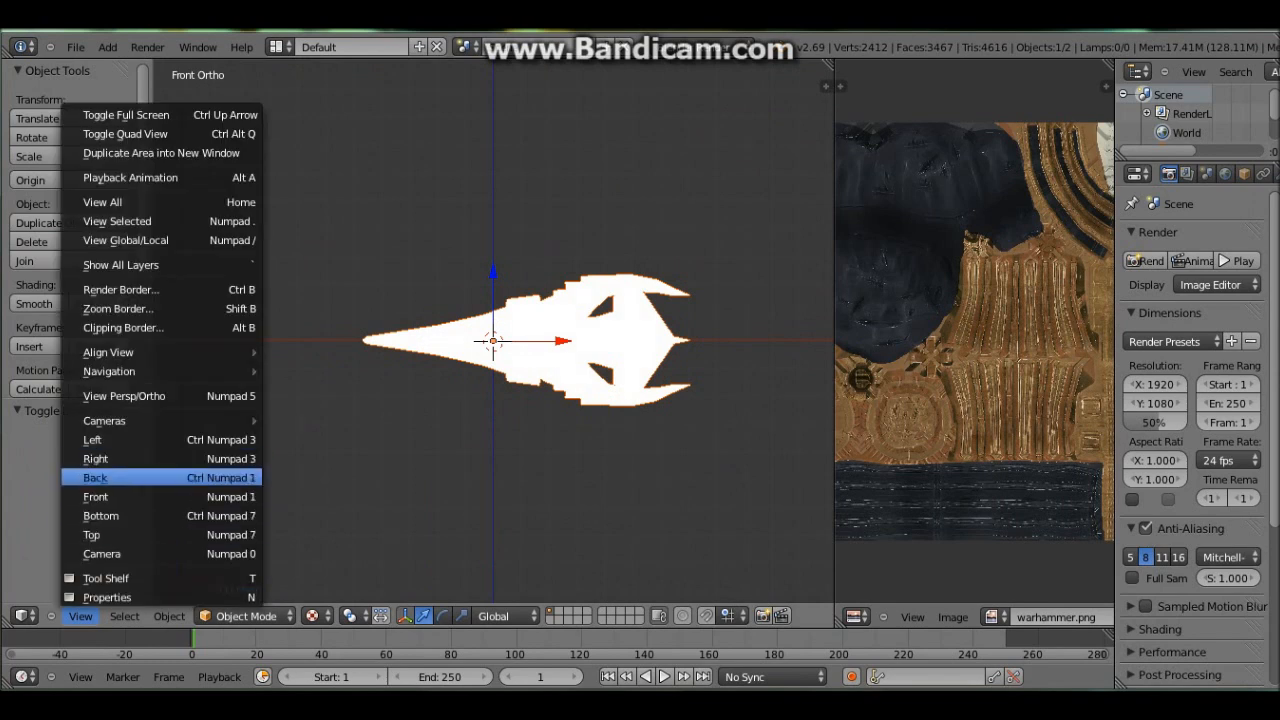
pyautogui.click(92, 440)
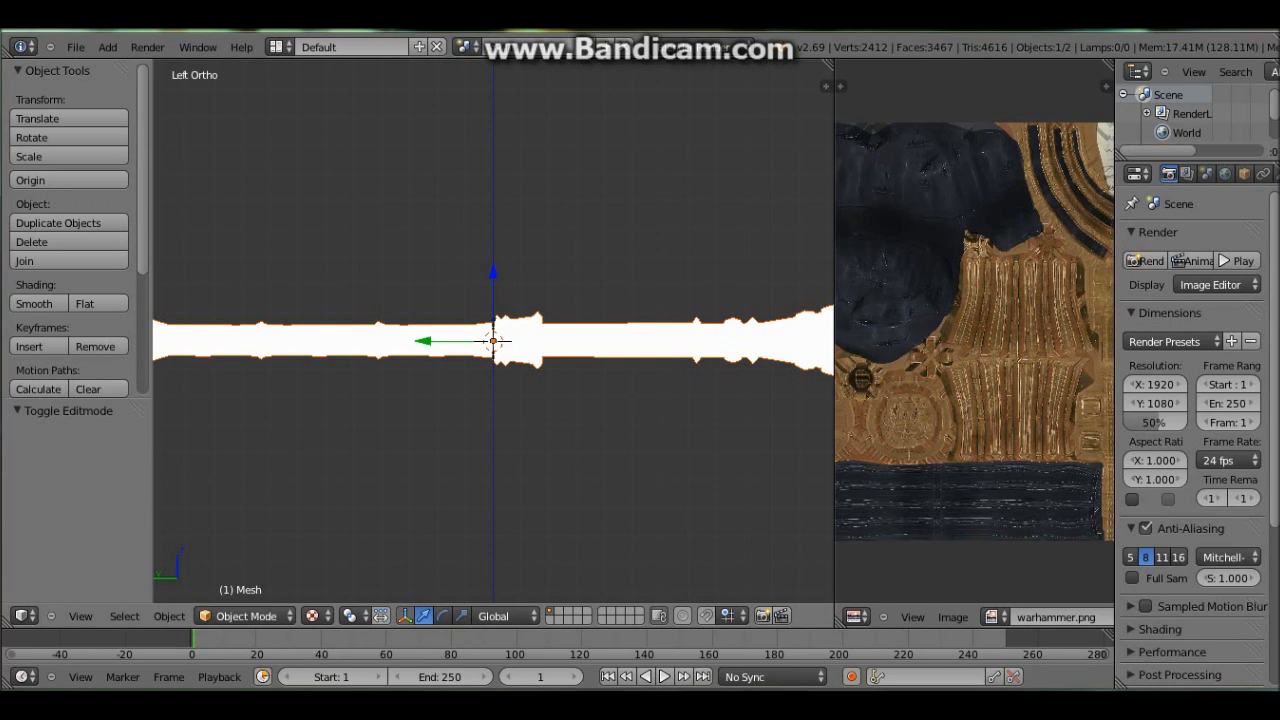
pyautogui.scroll(8, 493, 332)
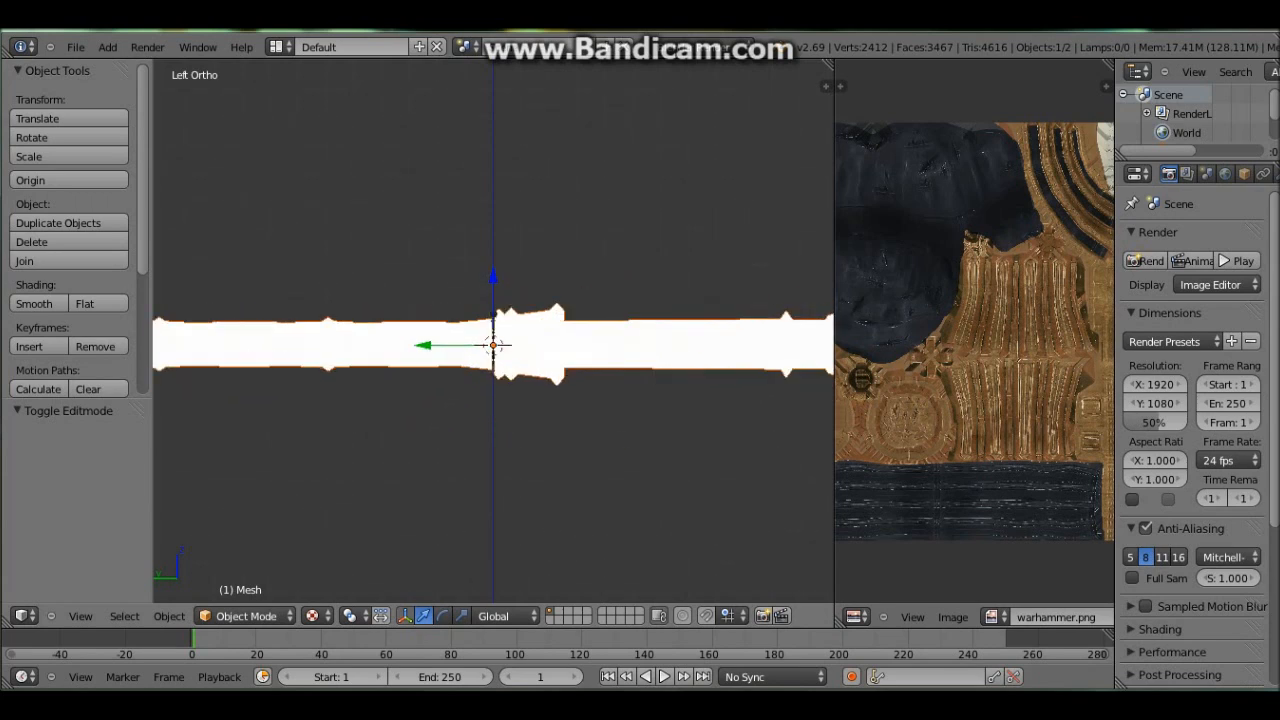
pyautogui.scroll(2, 493, 332)
pyautogui.rightClick(497, 404)
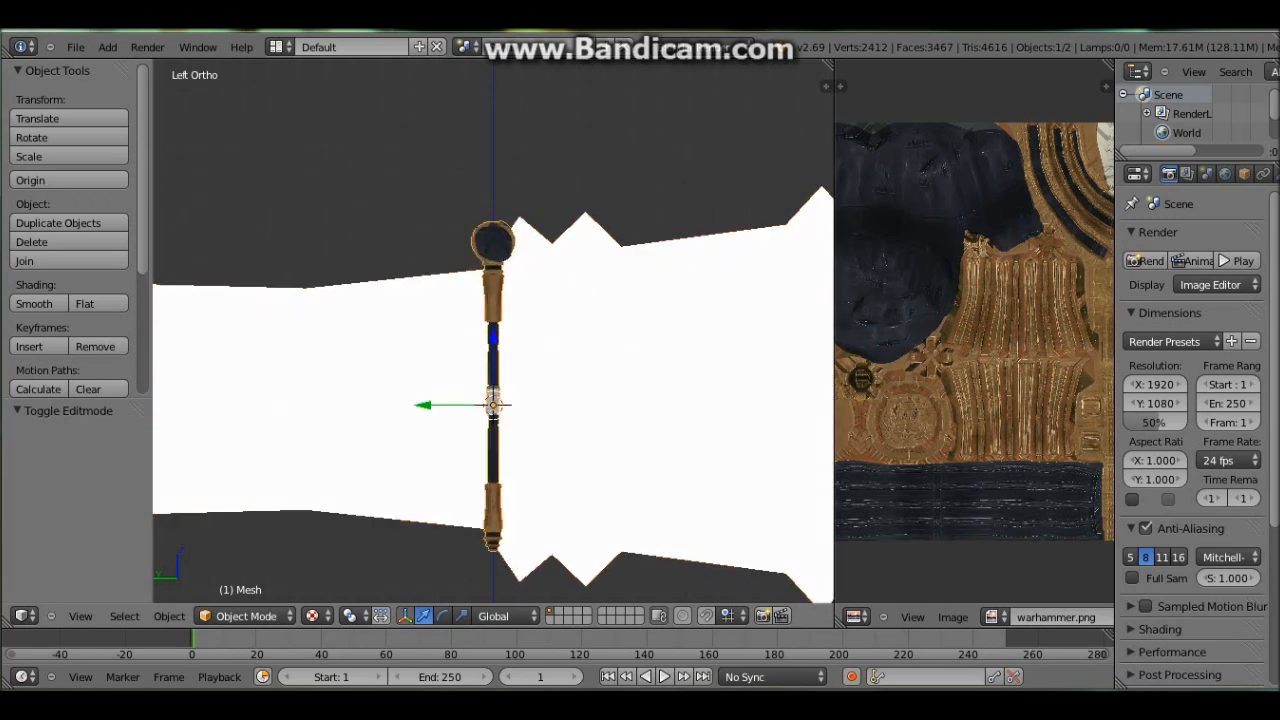
pyautogui.write('r90')
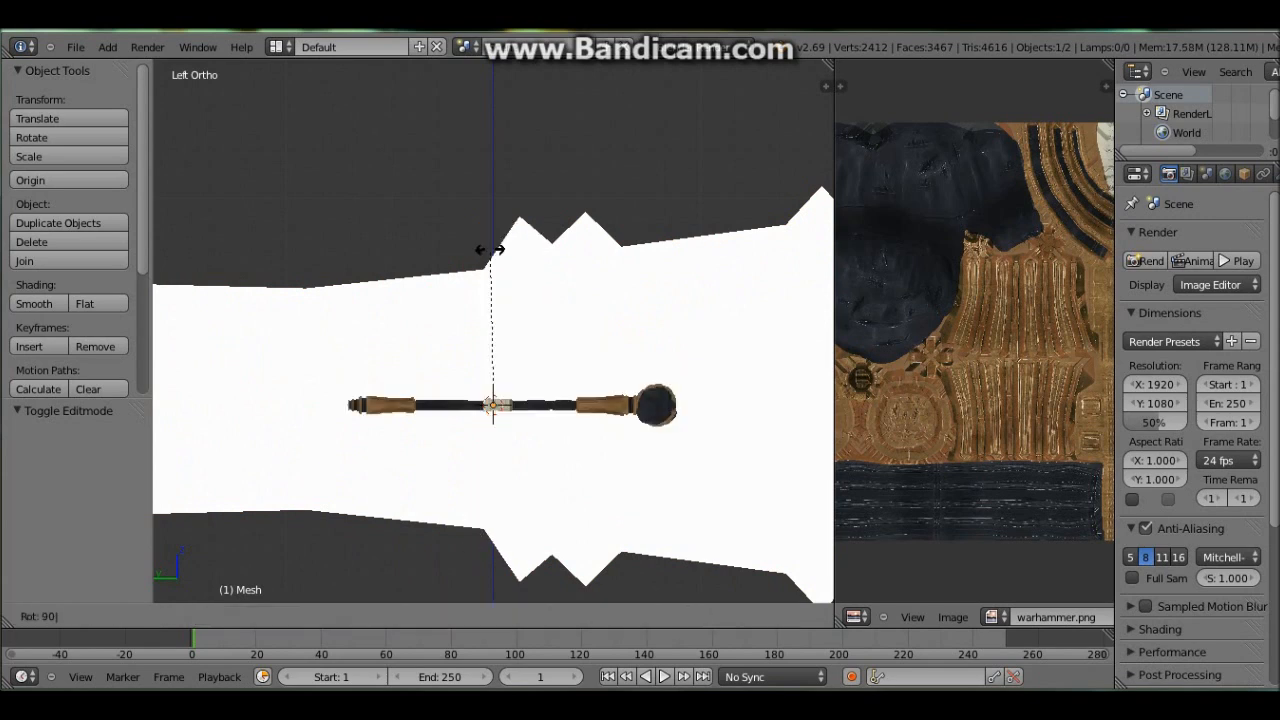
pyautogui.press('Return')
# Rotate the custom warhammer 180 degrees, compare its direction with the Daedric mesh, and rotate it another 180 degrees.
pyautogui.write('r')
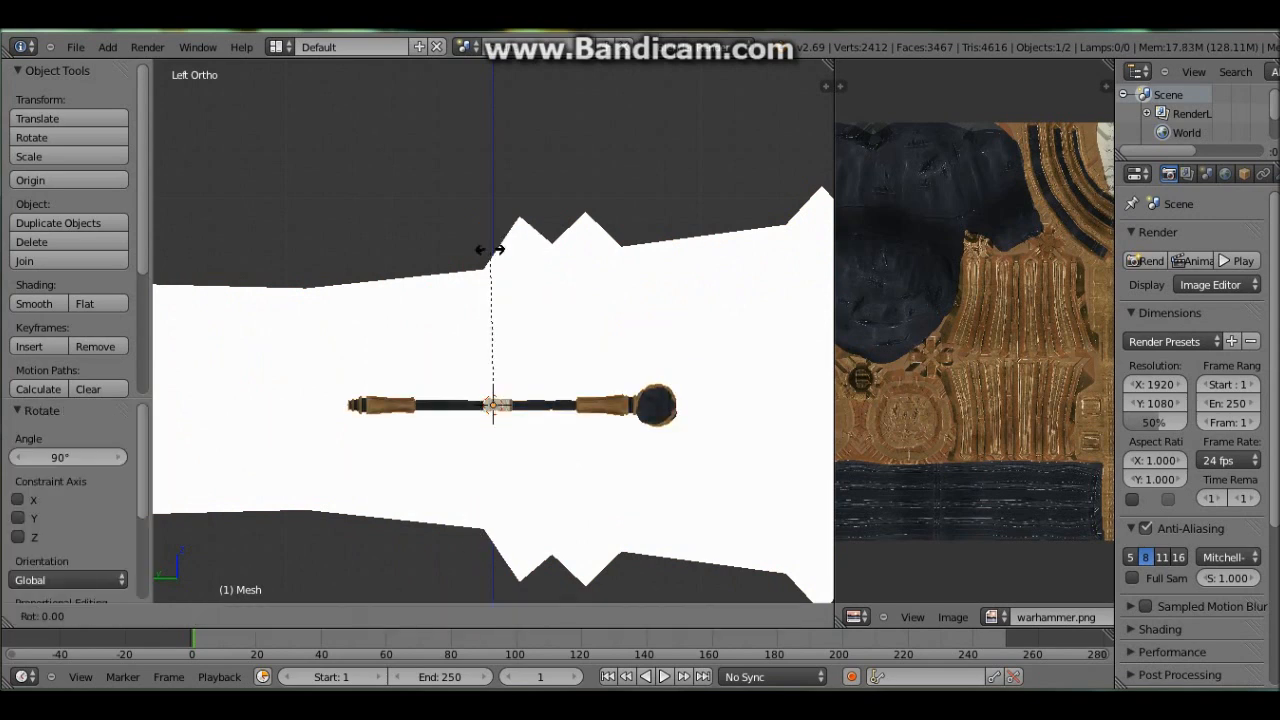
pyautogui.write('180')
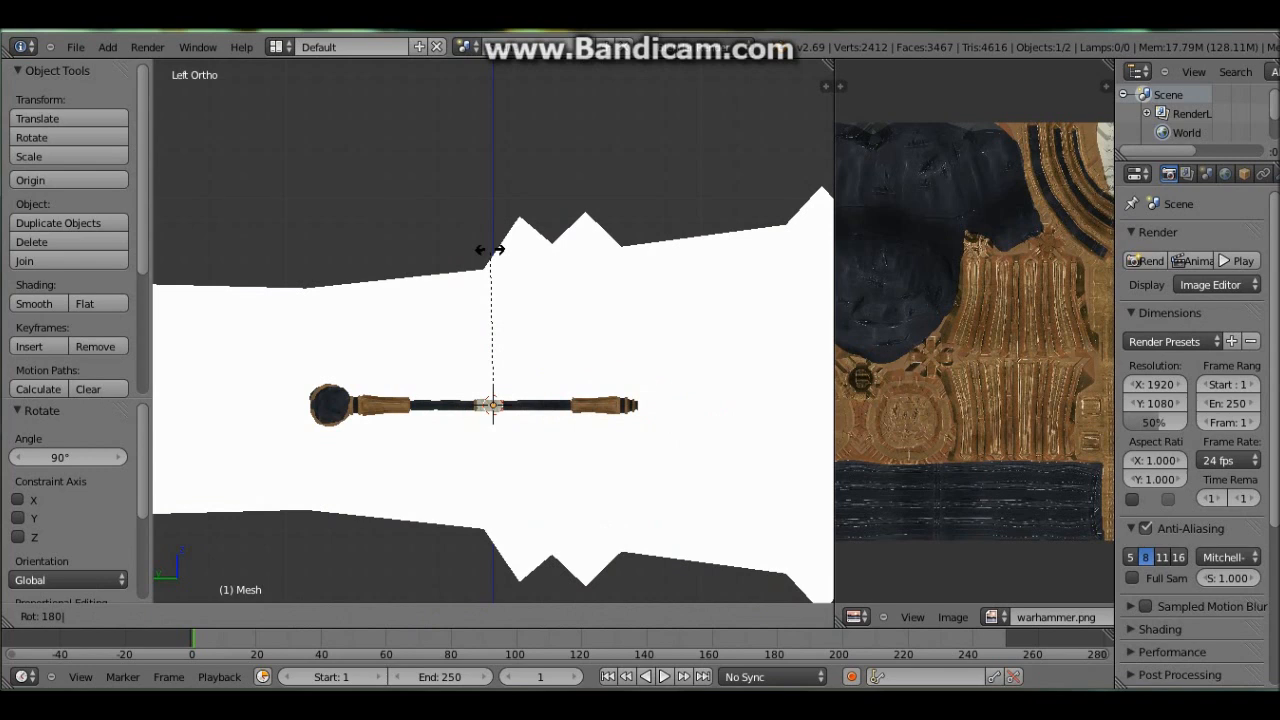
pyautogui.press('Return')
pyautogui.scroll(-14, 493, 330)
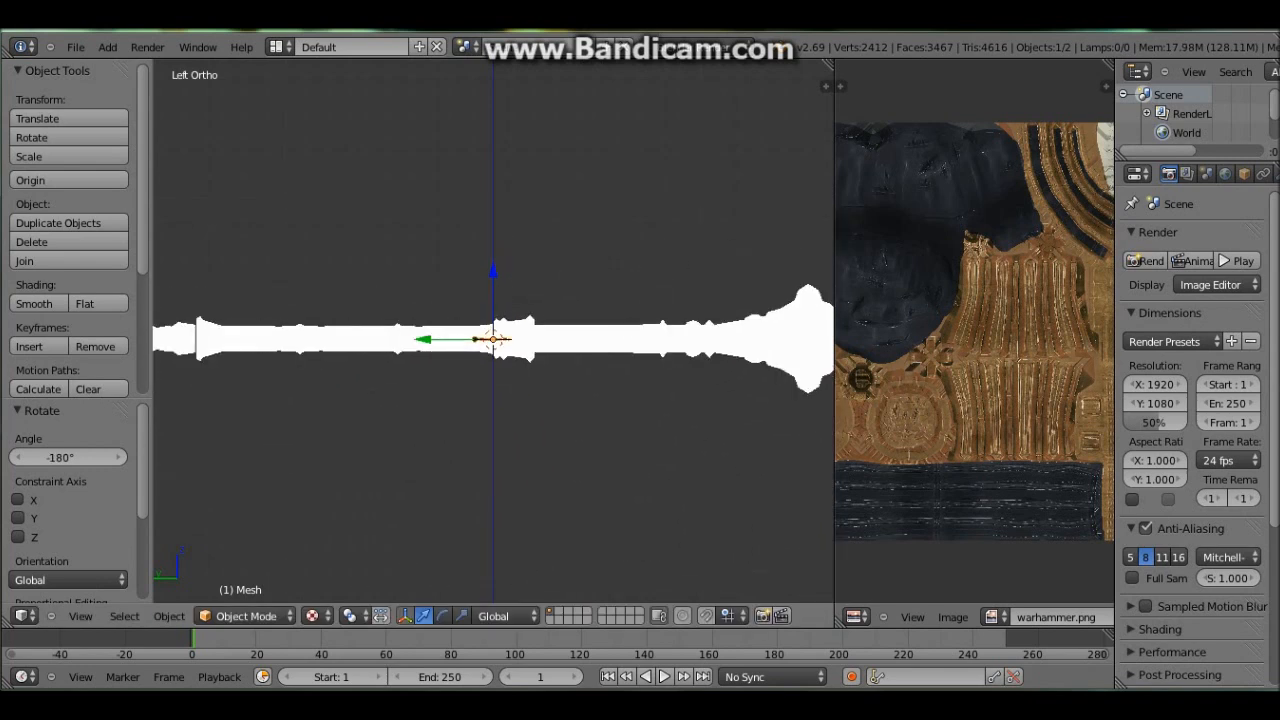
pyautogui.write('r180')
pyautogui.press('Return')
# Scale the custom warhammer up uniformly by 7.460 and again by 2.248 to approximate the Daedric warhammer's size.
pyautogui.press('s')
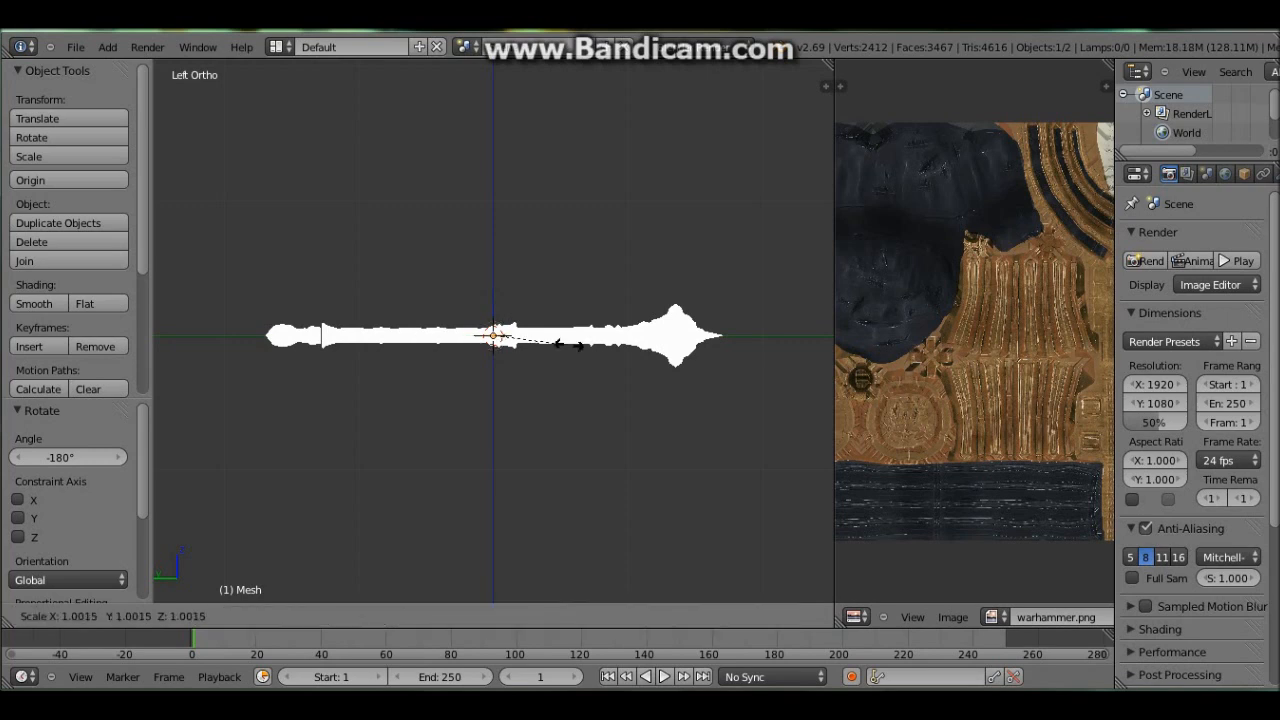
pyautogui.press('Return')
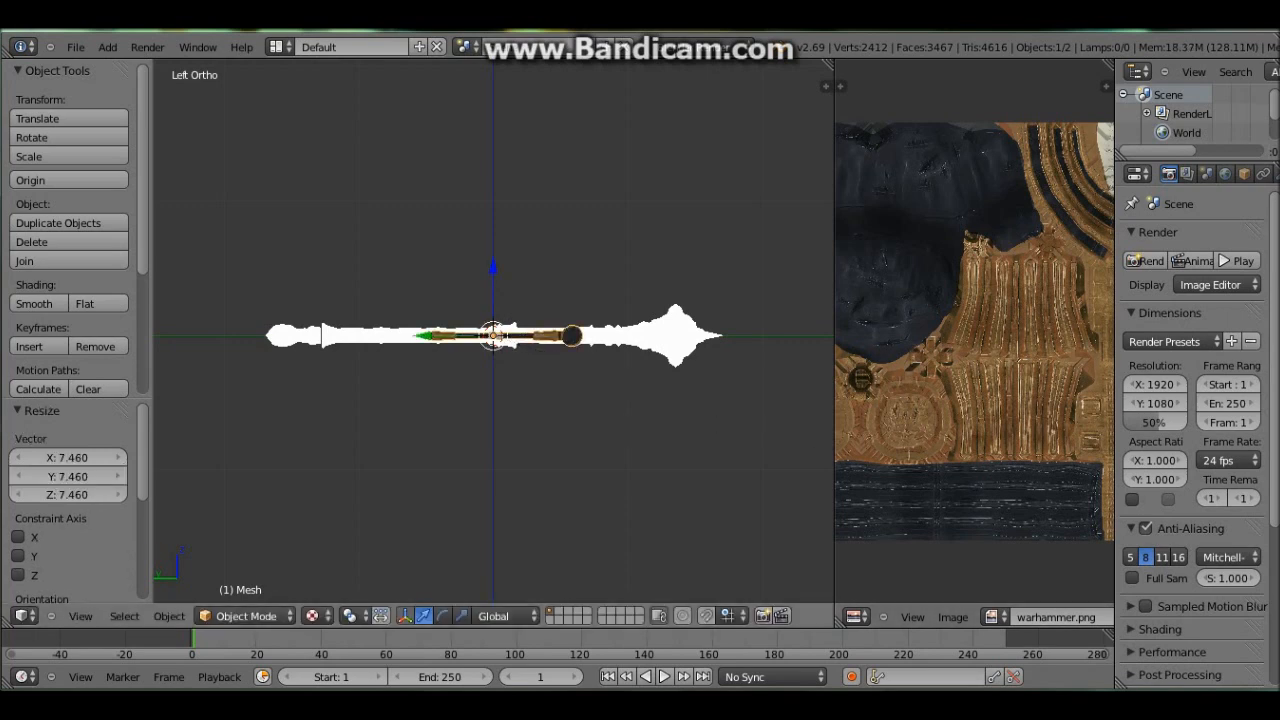
pyautogui.press('s')
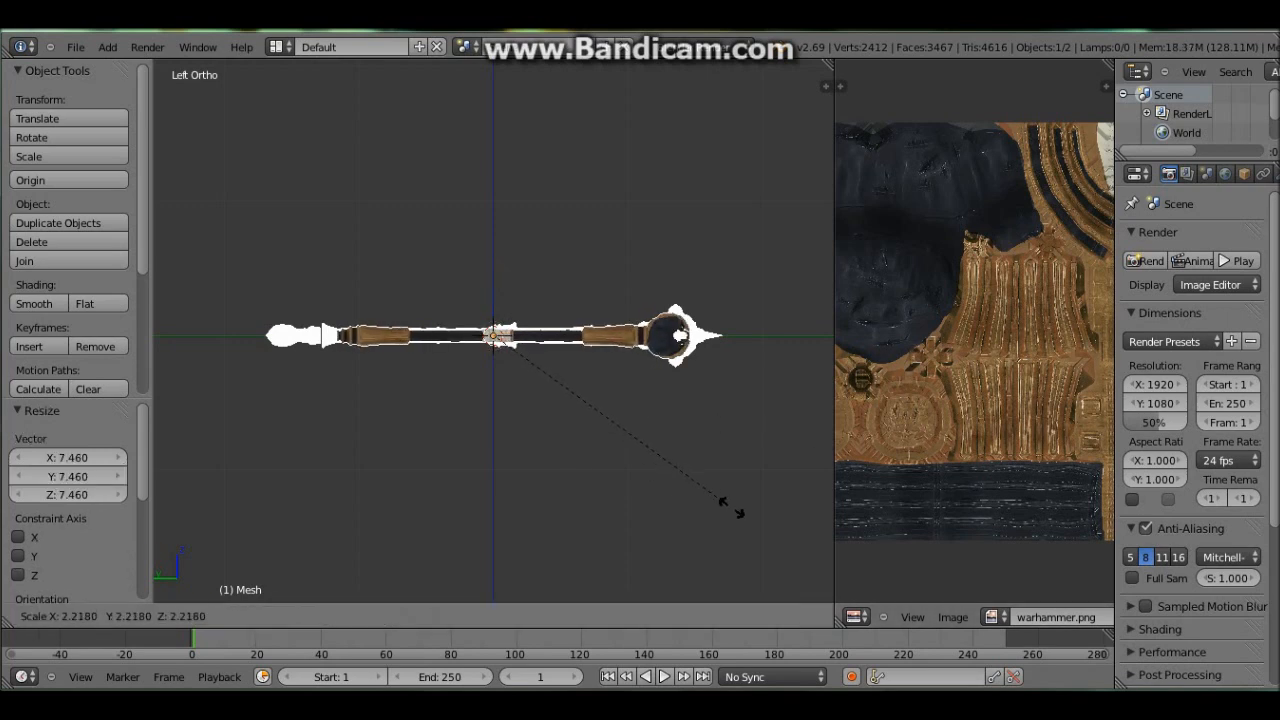
pyautogui.press('Return')
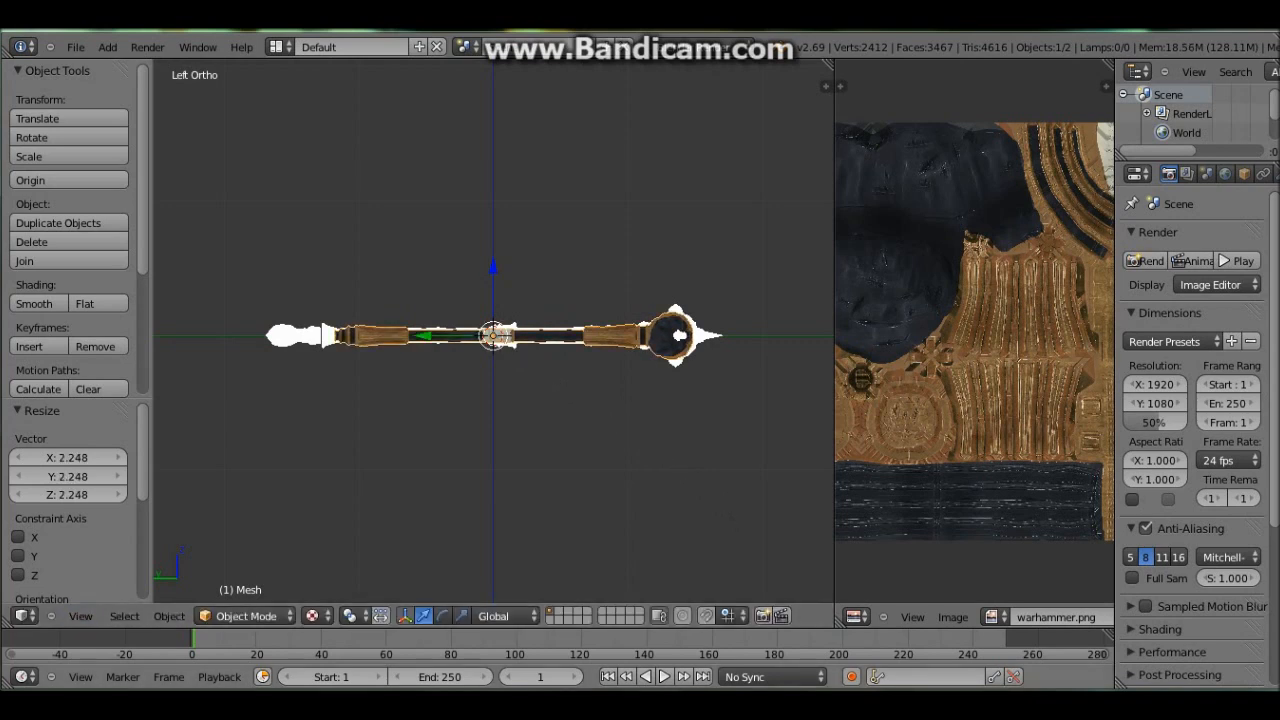
# In the top orthographic view, move the custom warhammer 9.414 along the X axis onto the Daedric warhammer's shaft.
pyautogui.click(80, 616)
pyautogui.click(100, 535)
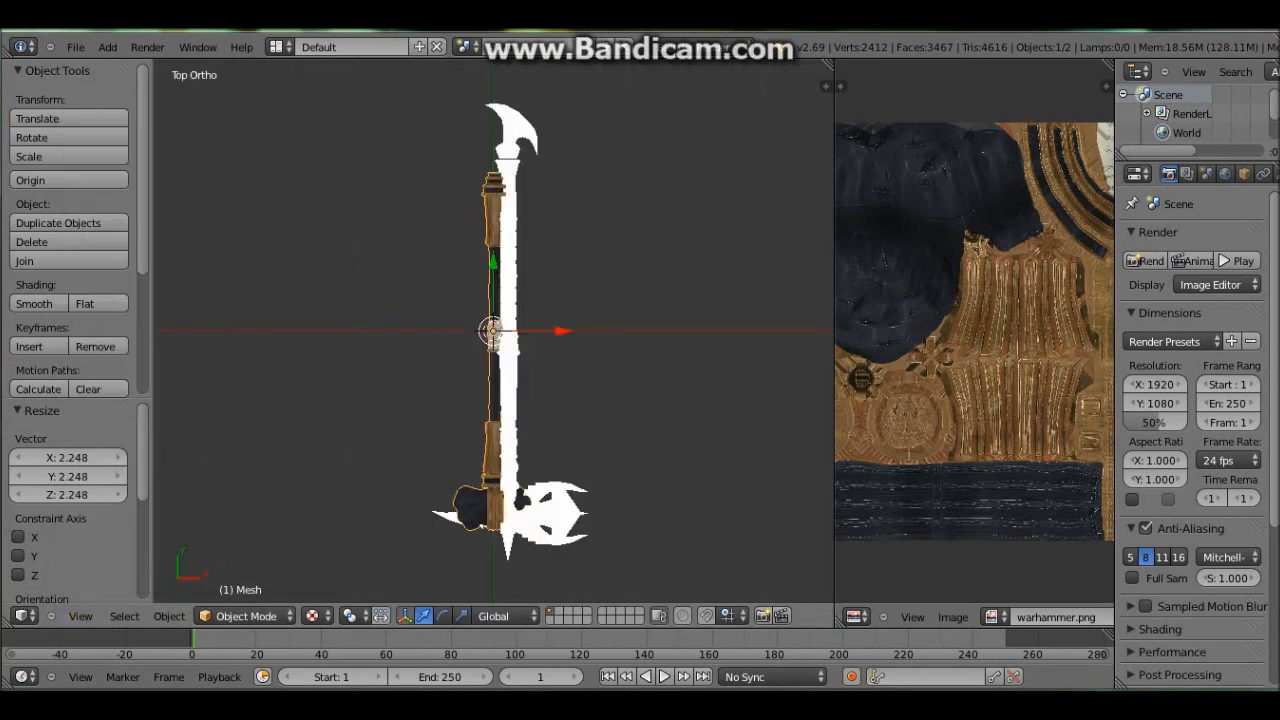
pyautogui.scroll(8, 493, 330)
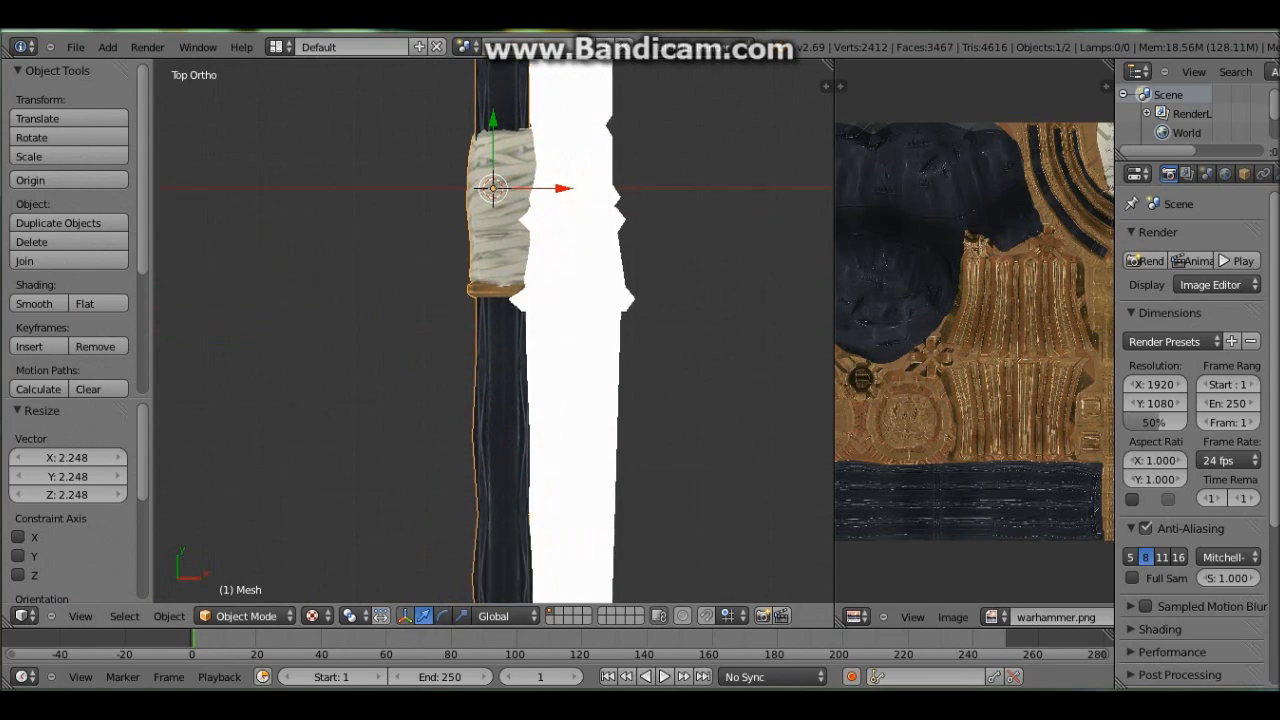
pyautogui.scroll(-4, 493, 330)
pyautogui.keyDown('shift'); pyautogui.moveTo(493, 330); pyautogui.dragTo(431, 344, button='middle'); pyautogui.keyUp('shift')
pyautogui.scroll(-4, 431, 344)
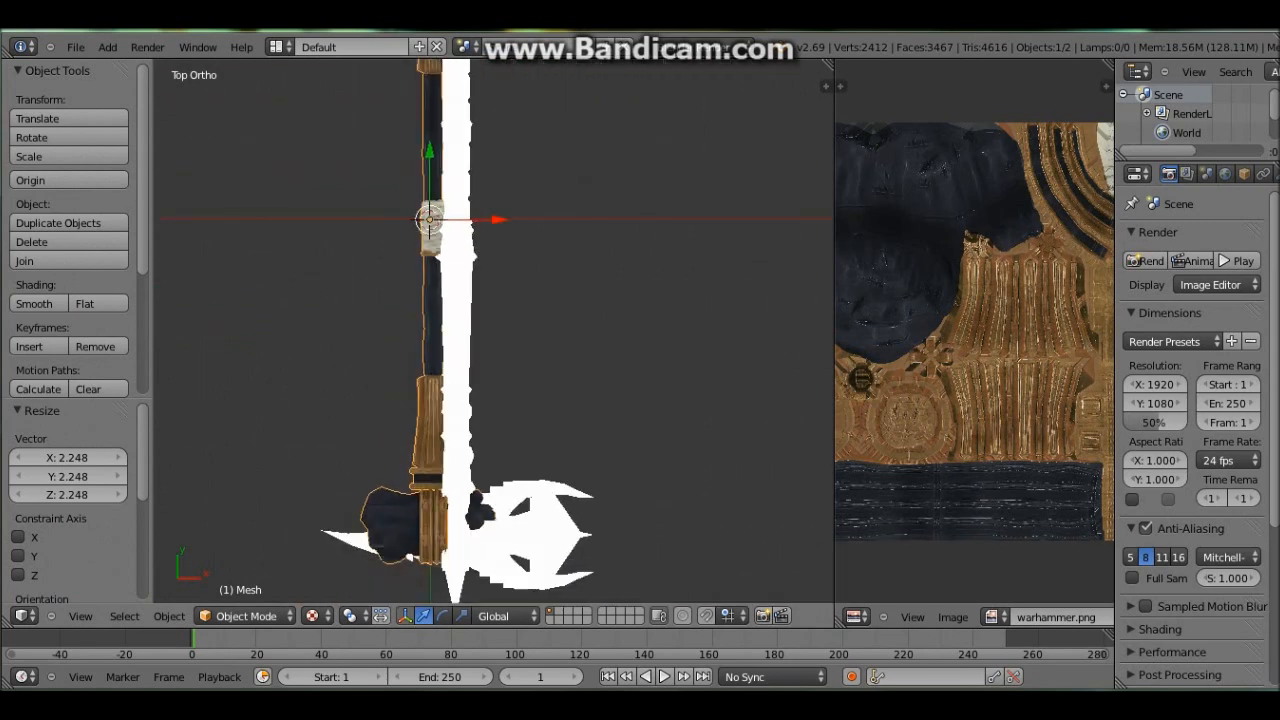
pyautogui.press('g')
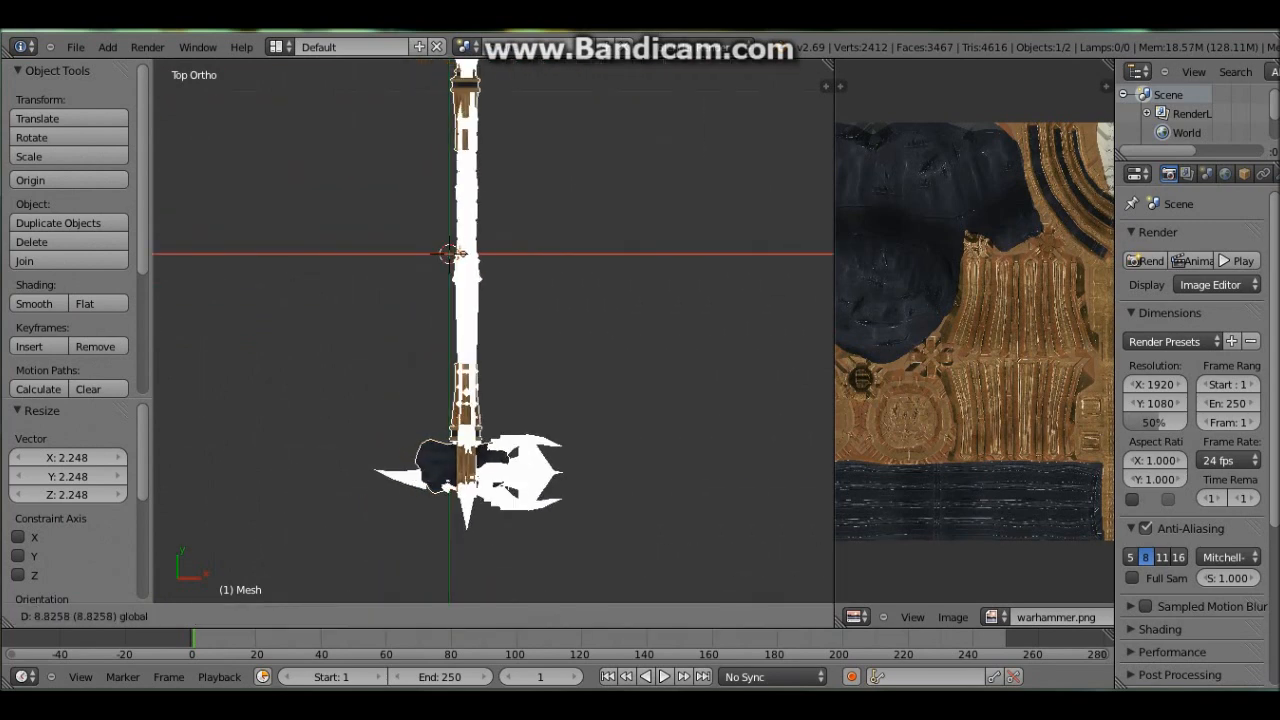
pyautogui.moveTo(535, 254); pyautogui.dragTo(531, 254)
pyautogui.keyDown('shift'); pyautogui.moveTo(531, 254); pyautogui.dragTo(531, 492, button='middle'); pyautogui.keyUp('shift')
pyautogui.scroll(5, 493, 330)
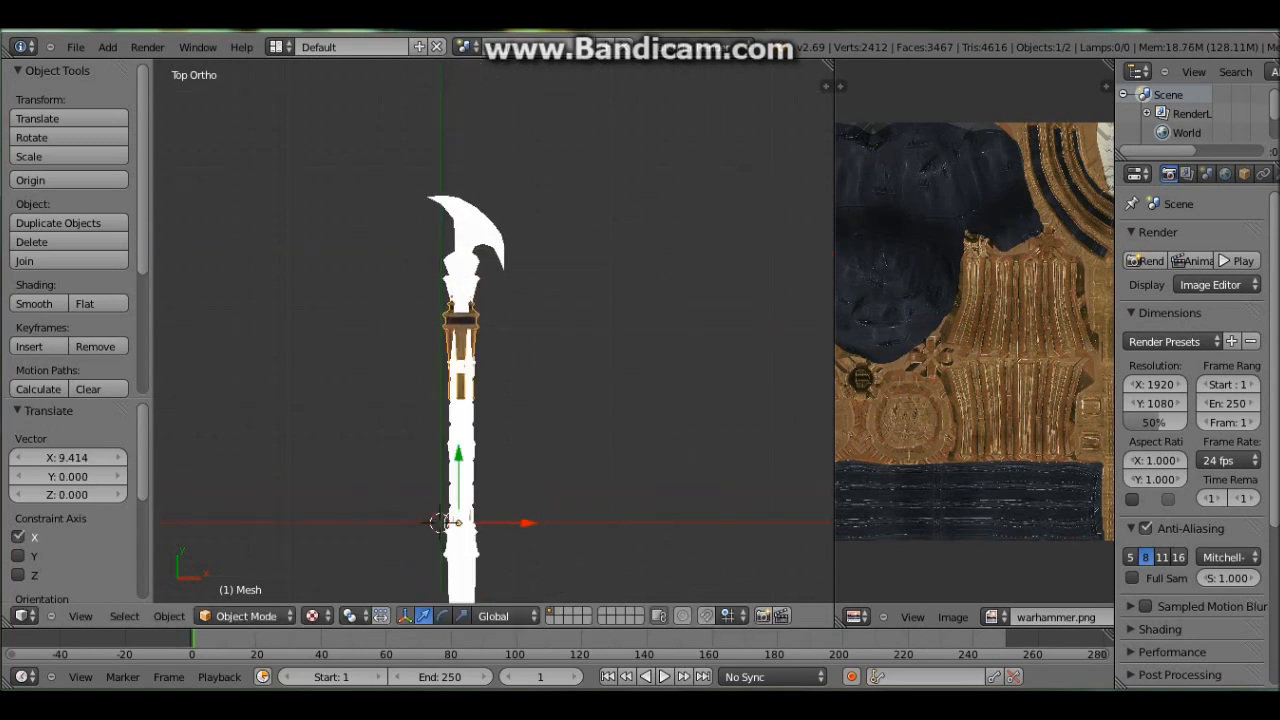
# Switch to wireframe shading and scale the custom warhammer up uniformly by 1.132 against the Daedric mesh.
pyautogui.press('z')
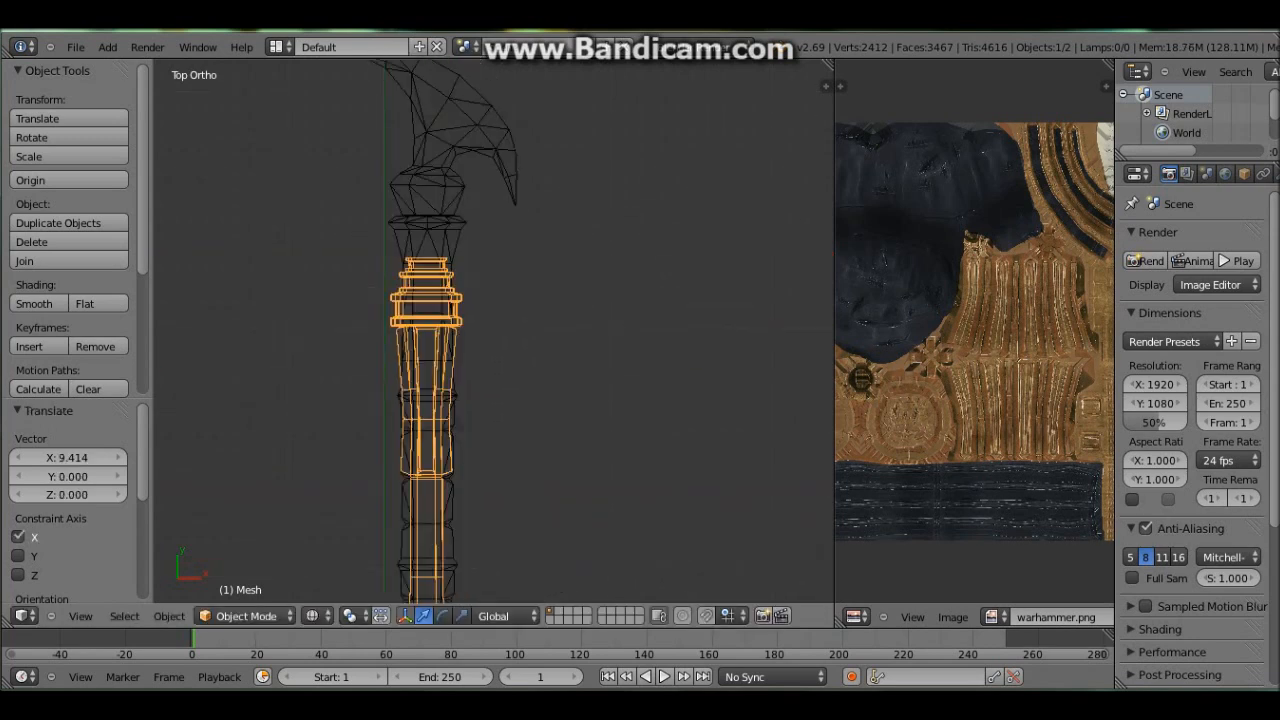
pyautogui.keyDown('shift'); pyautogui.scroll(-20, 494, 330); pyautogui.keyUp('shift')
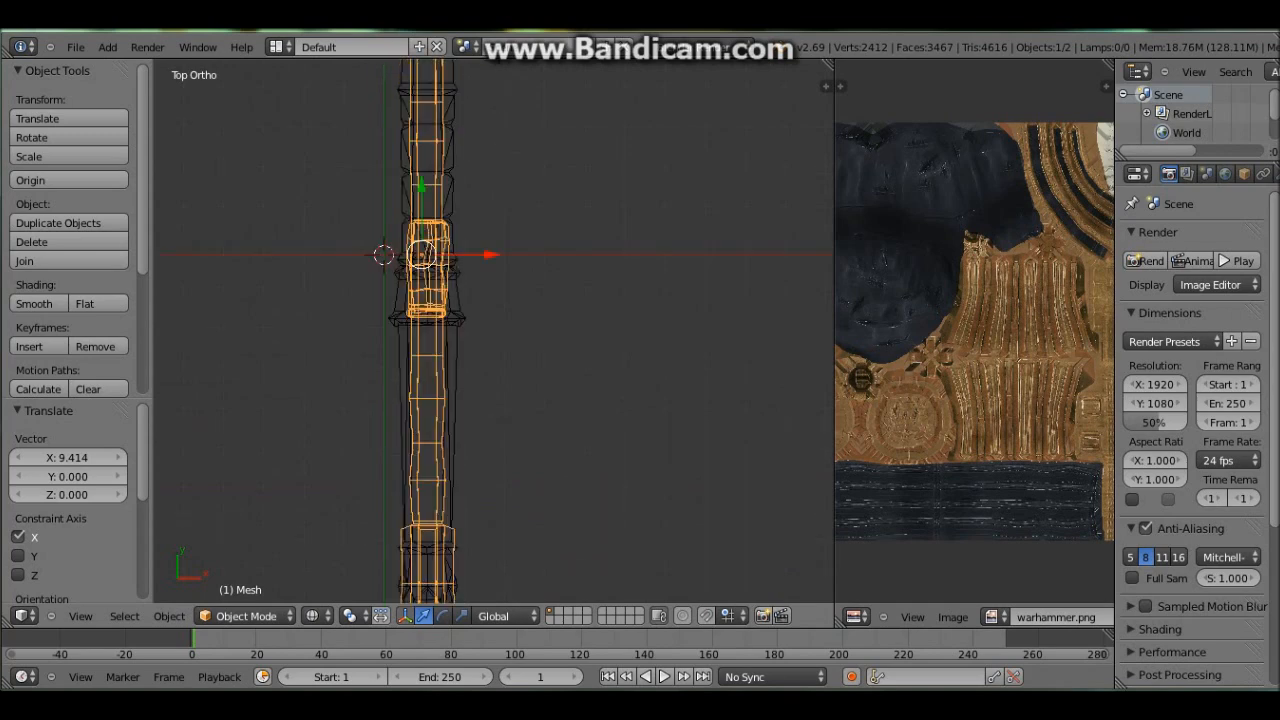
pyautogui.keyDown('shift'); pyautogui.scroll(8, 494, 330); pyautogui.keyUp('shift')
pyautogui.keyDown('shift'); pyautogui.scroll(8, 494, 330); pyautogui.keyUp('shift')
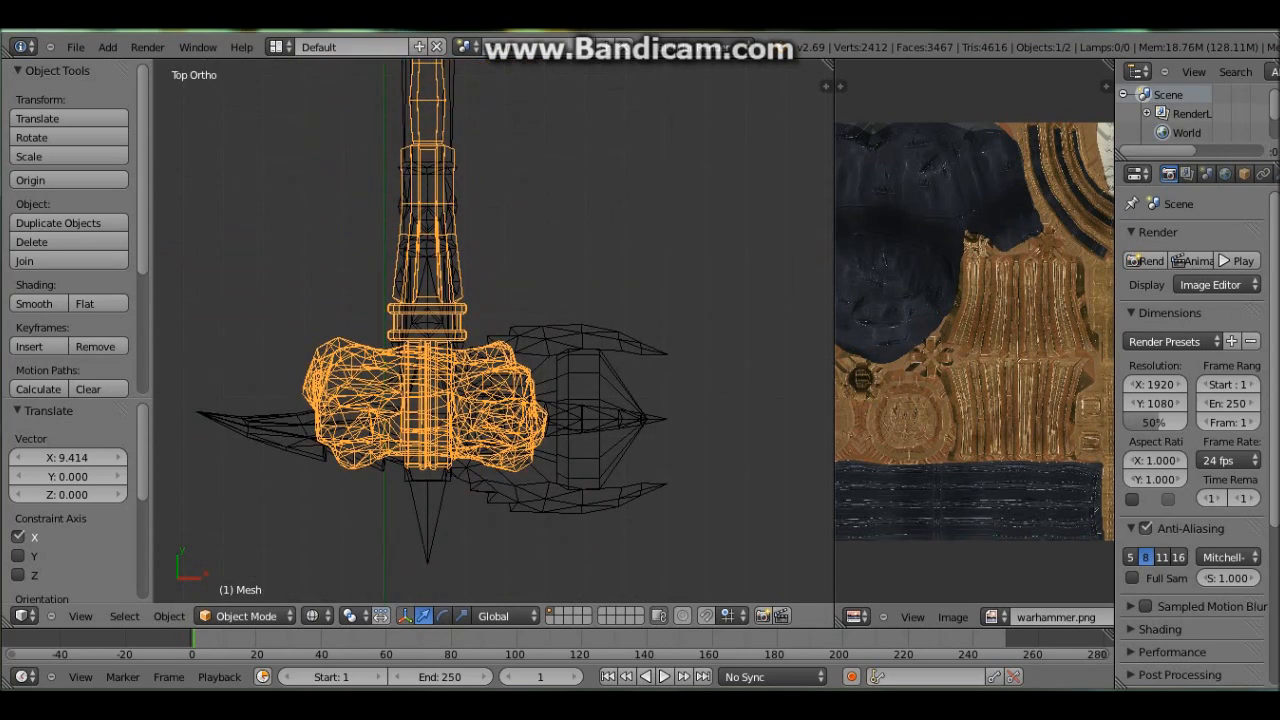
pyautogui.press('s')
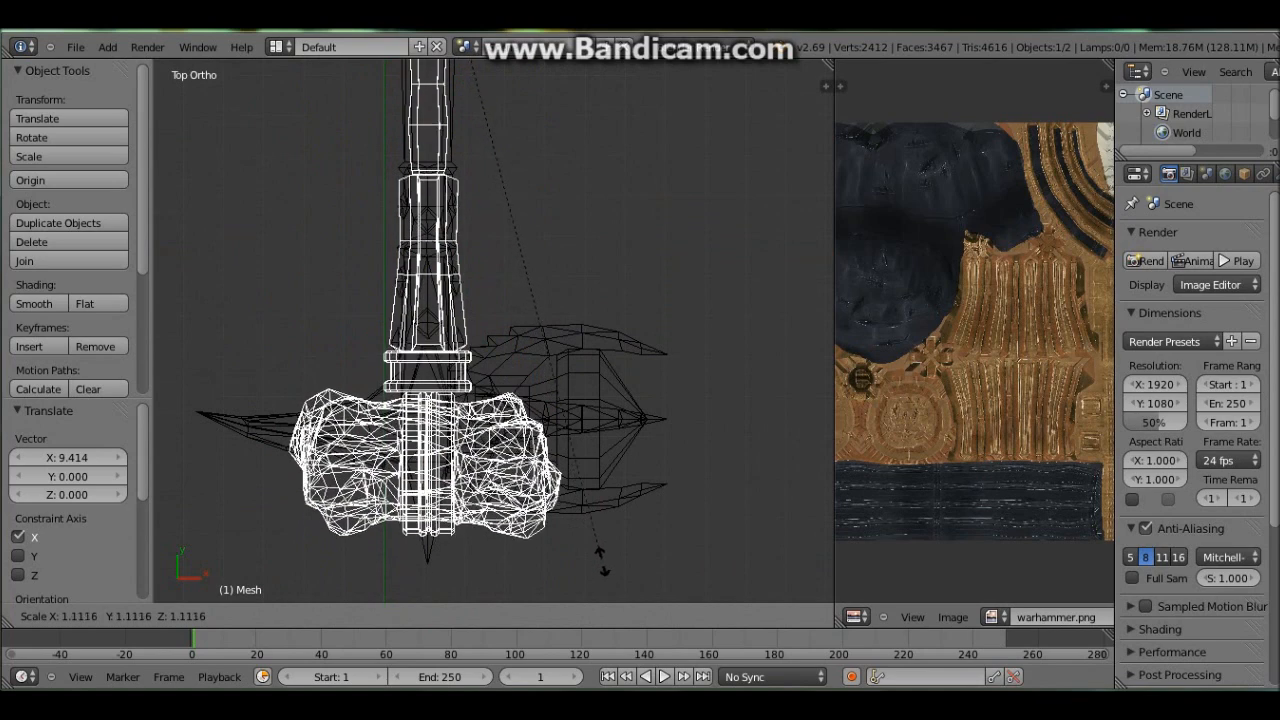
pyautogui.press('Return')
# Move the custom warhammer -0.473 in X and 9.458 in Y, plus another 0.236 along X to centre it on the Daedric shaft.
pyautogui.press('g')
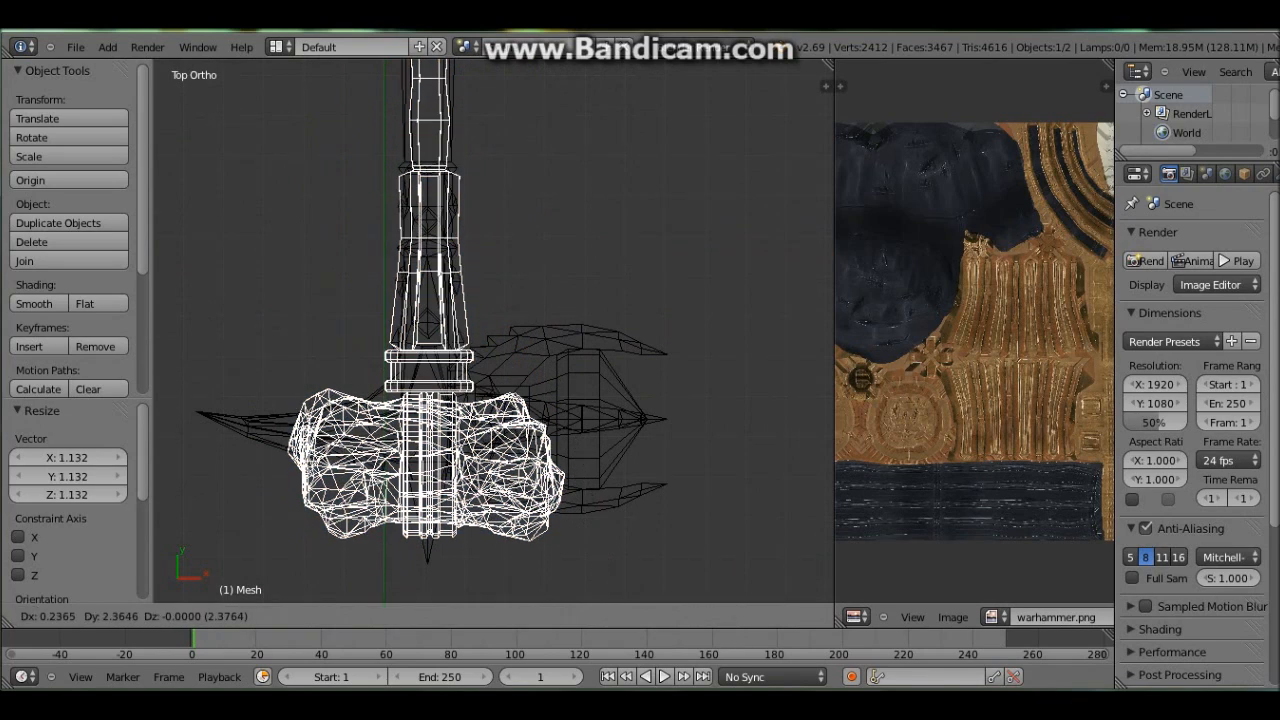
pyautogui.press('Return')
pyautogui.keyDown('shift'); pyautogui.scroll(20, 494, 330); pyautogui.keyUp('shift')
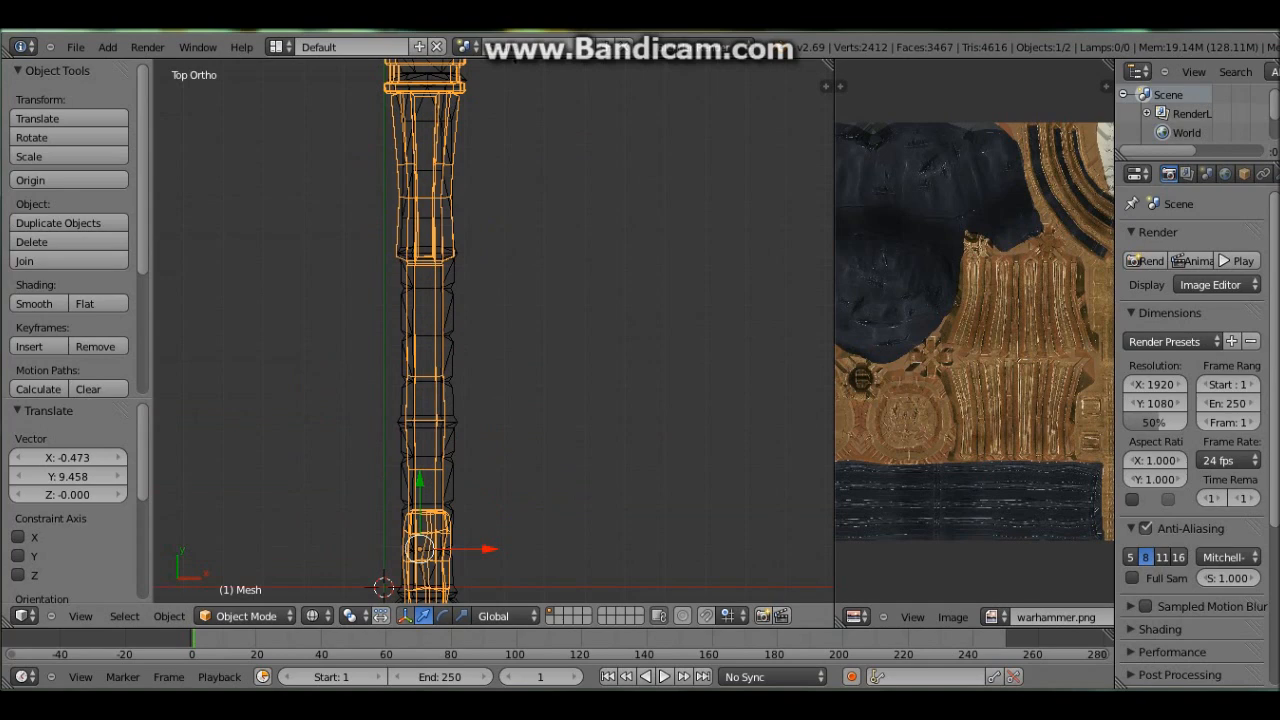
pyautogui.press('g')
pyautogui.press('x')
pyautogui.press('Return')
# Scale the custom warhammer up uniformly by 1.081 and move it 17.971 along the Y axis to line up the heads.
pyautogui.keyDown('shift'); pyautogui.scroll(-10, 494, 330); pyautogui.keyUp('shift')
pyautogui.keyDown('shift'); pyautogui.scroll(1, 494, 330); pyautogui.keyUp('shift')
pyautogui.keyDown('shift'); pyautogui.scroll(-20, 494, 330); pyautogui.keyUp('shift')
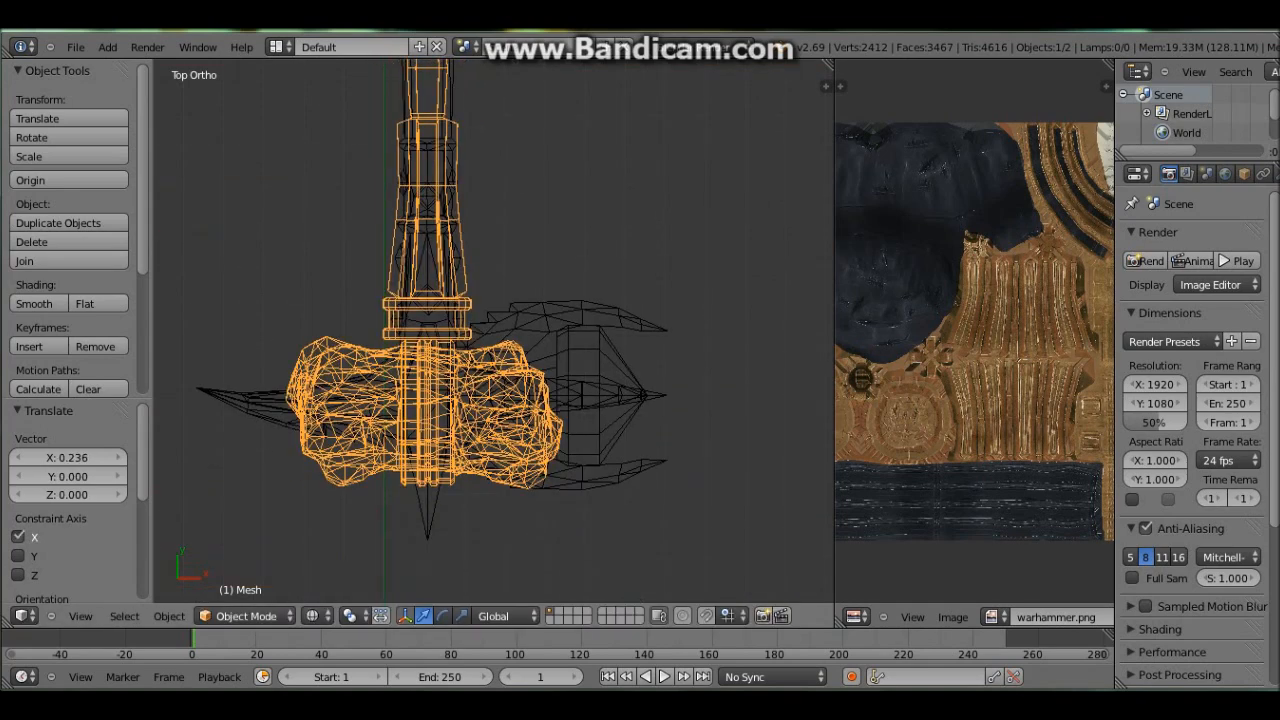
pyautogui.press('s')
pyautogui.press('Return')
pyautogui.press('g')
pyautogui.press('y')
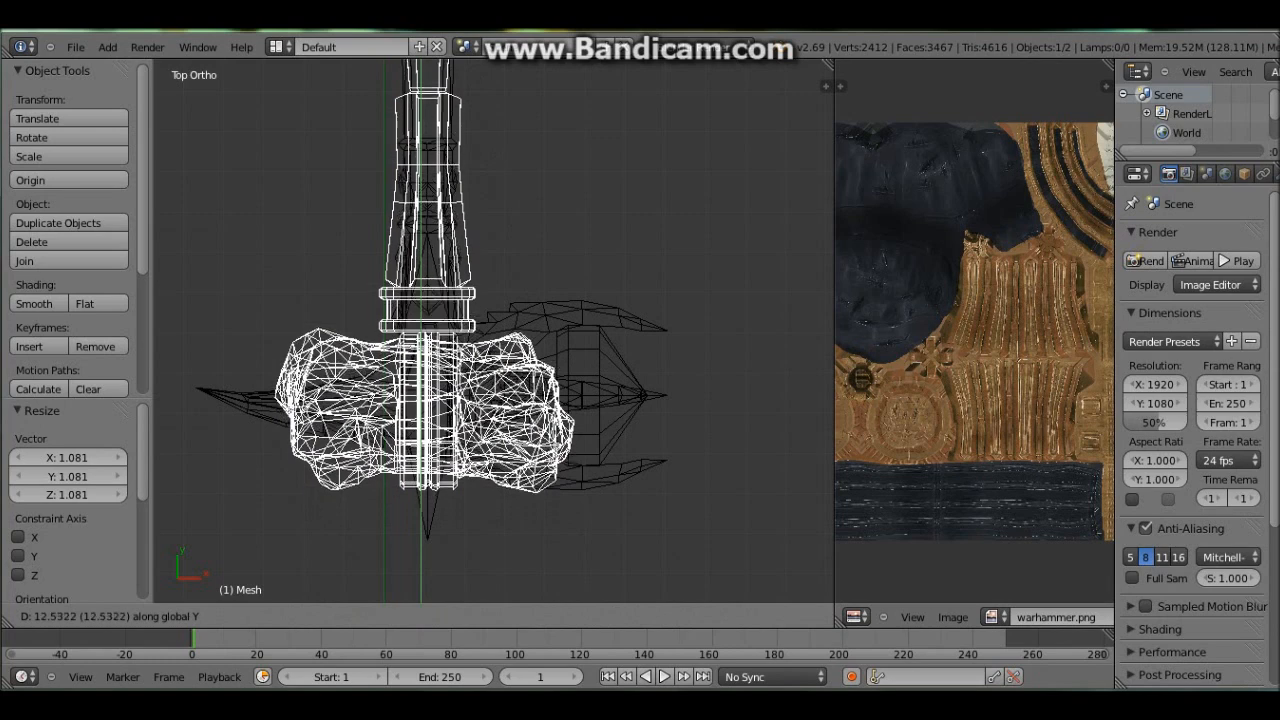
pyautogui.press('Return')
# Delete the Daedric warhammer reference mesh and return the view to solid shading.
pyautogui.keyDown('shift'); pyautogui.scroll(20, 493, 331); pyautogui.keyUp('shift')
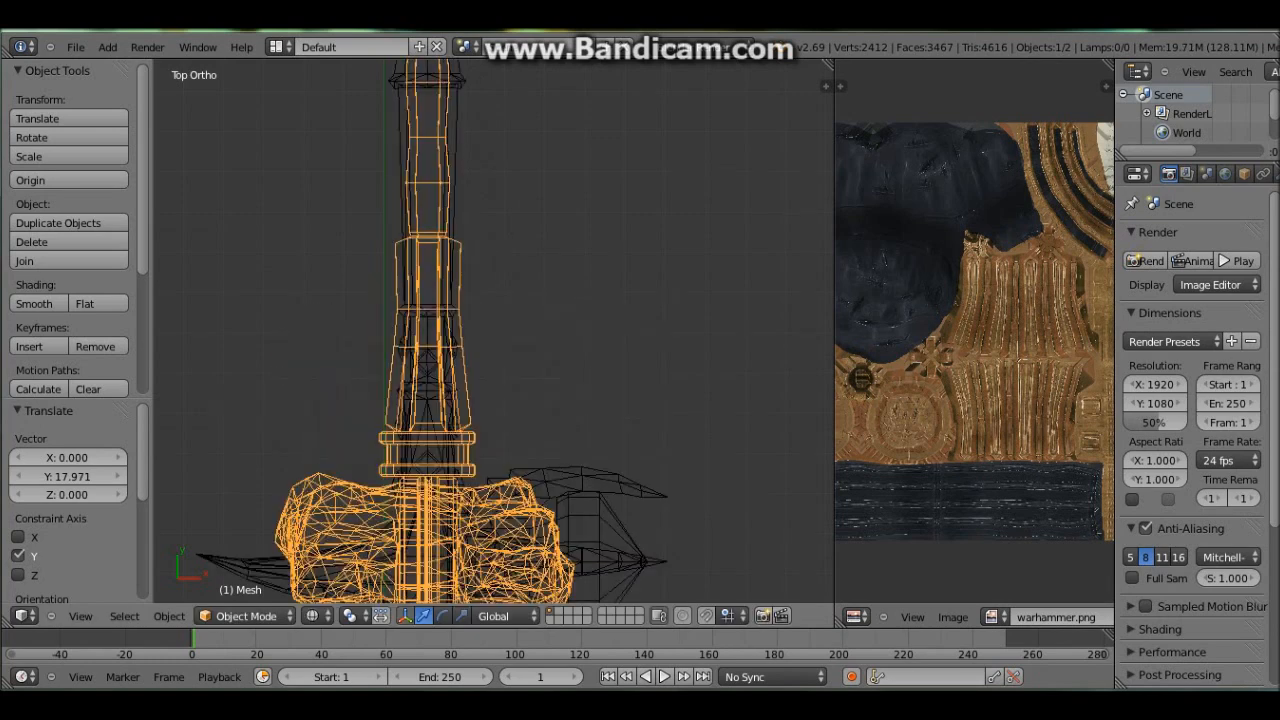
pyautogui.keyDown('shift'); pyautogui.scroll(20, 493, 331); pyautogui.keyUp('shift')
pyautogui.keyDown('shift'); pyautogui.scroll(-10, 493, 331); pyautogui.keyUp('shift')
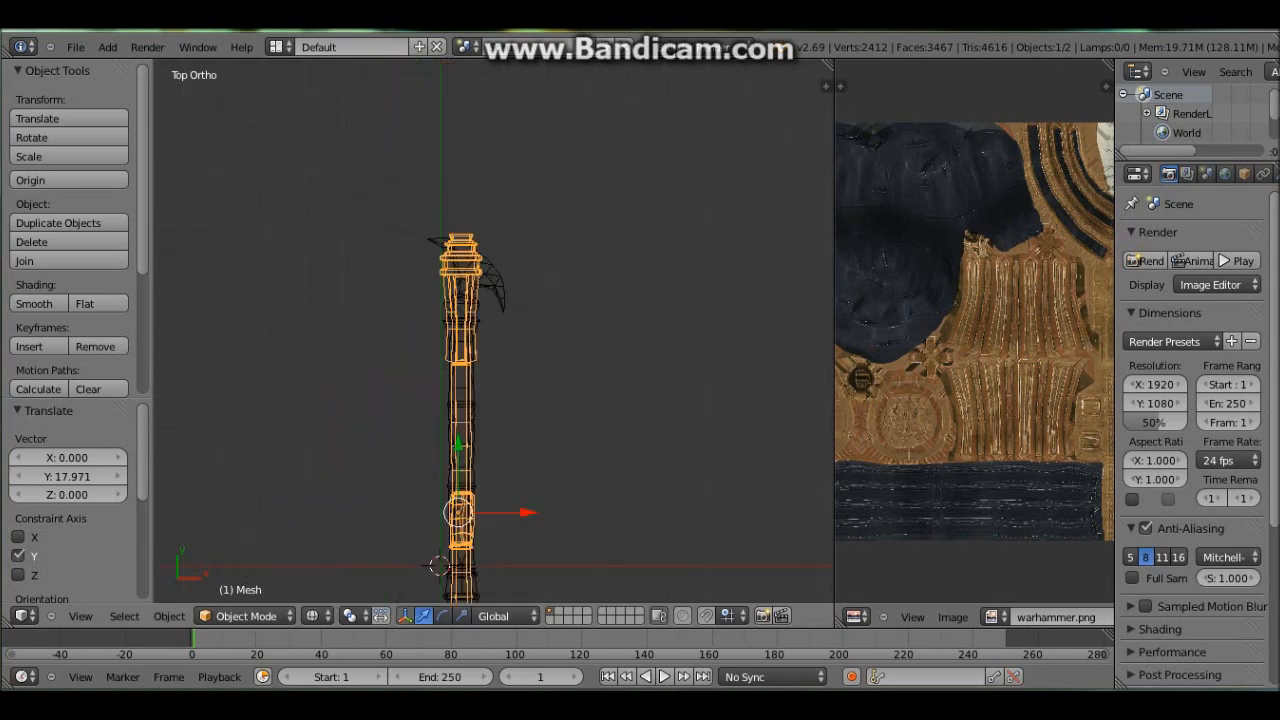
pyautogui.rightClick(540, 543)
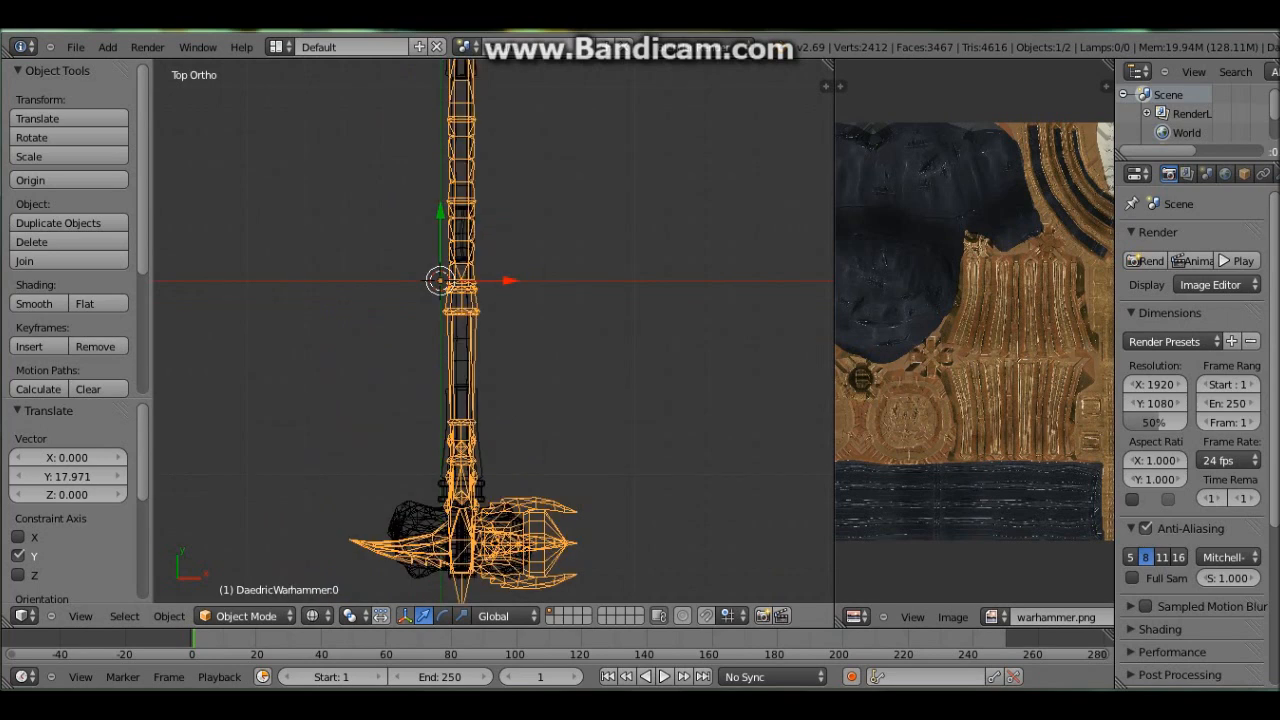
pyautogui.press('x')
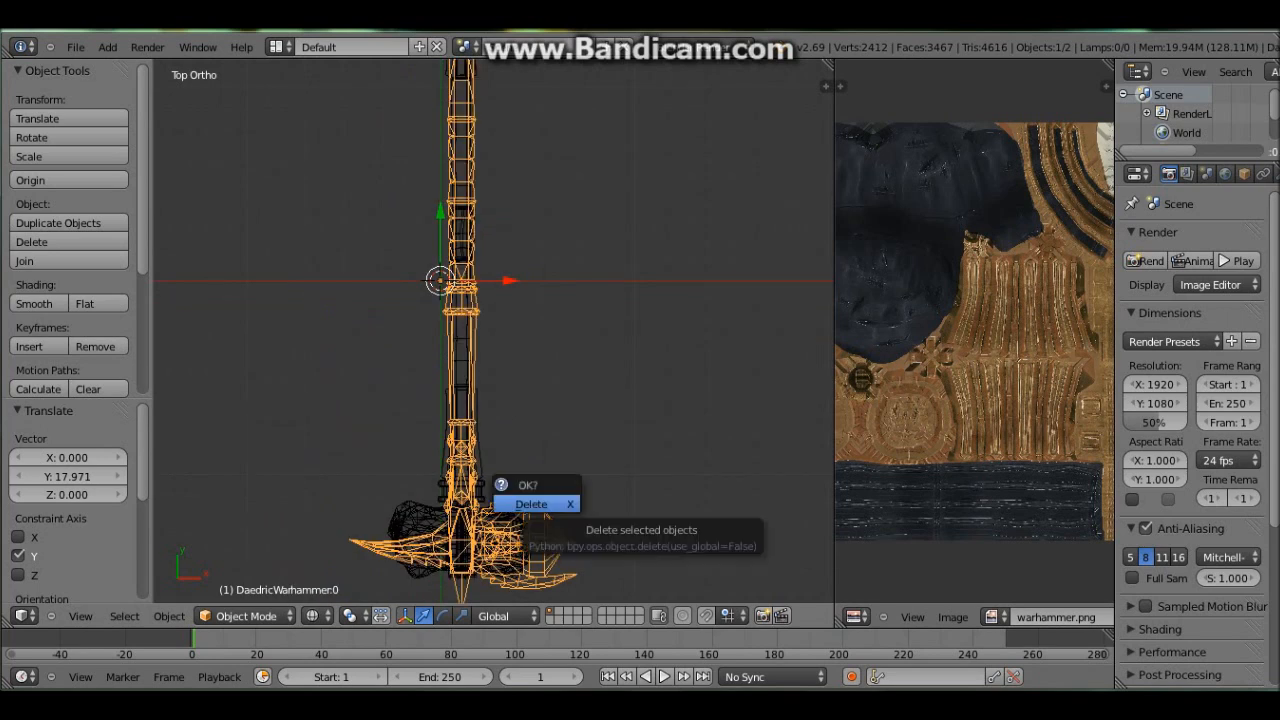
pyautogui.click(531, 503)
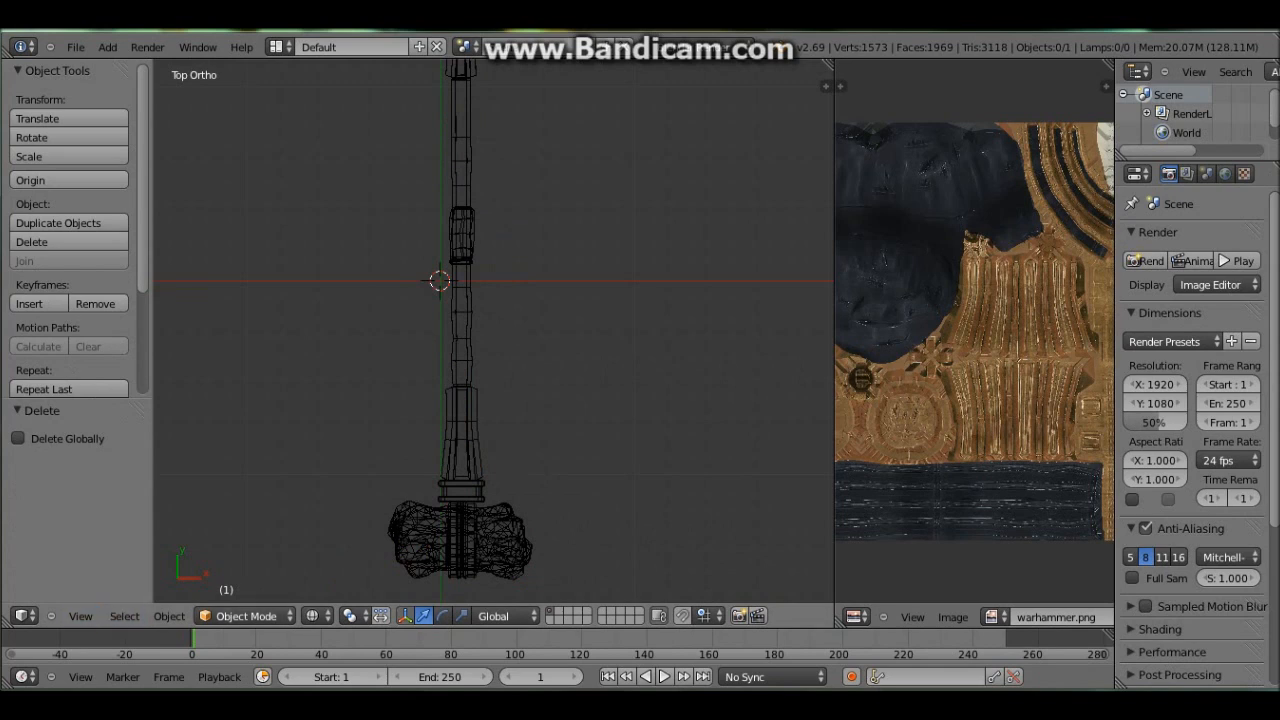
pyautogui.press('z')
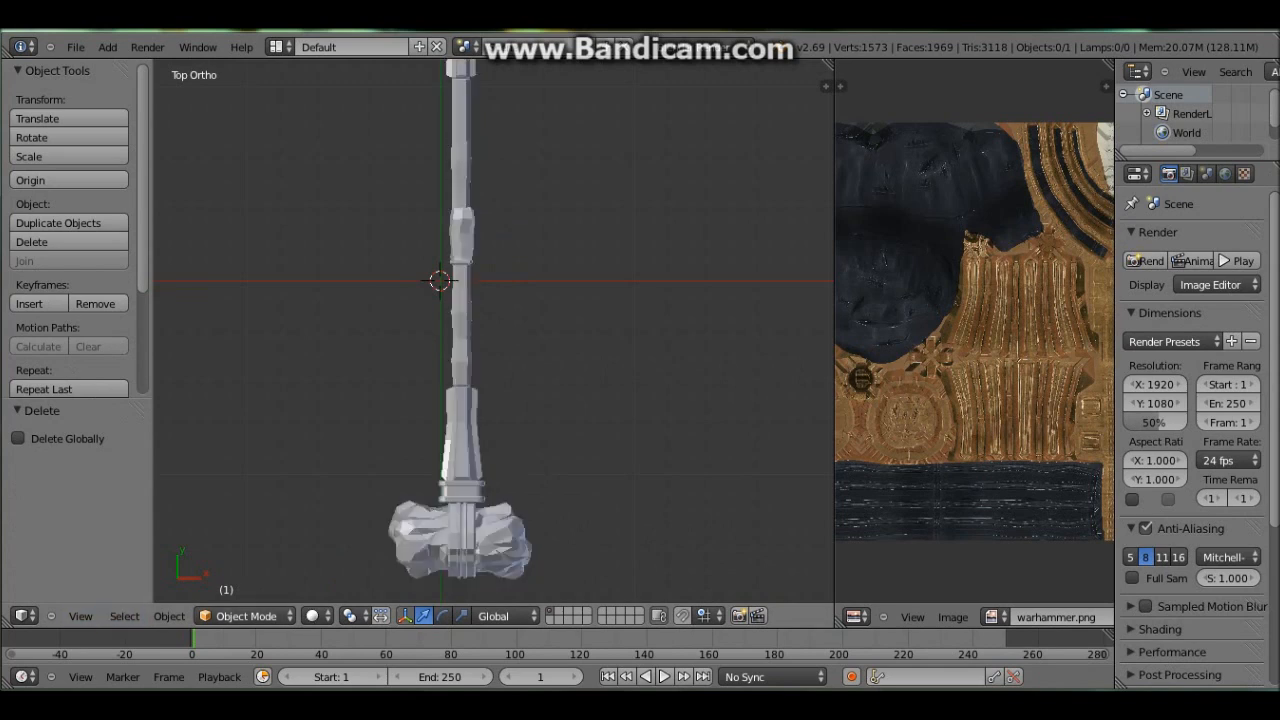
# Inspect the custom warhammer's shaft and head close up in the top orthographic view.
pyautogui.scroll(15, 493, 331)
pyautogui.scroll(-9, 493, 331)
pyautogui.keyDown('ctrl'); pyautogui.scroll(-6, 493, 331); pyautogui.keyUp('ctrl')
pyautogui.scroll(2, 493, 331)
pyautogui.keyDown('ctrl'); pyautogui.scroll(1, 493, 331); pyautogui.keyUp('ctrl')
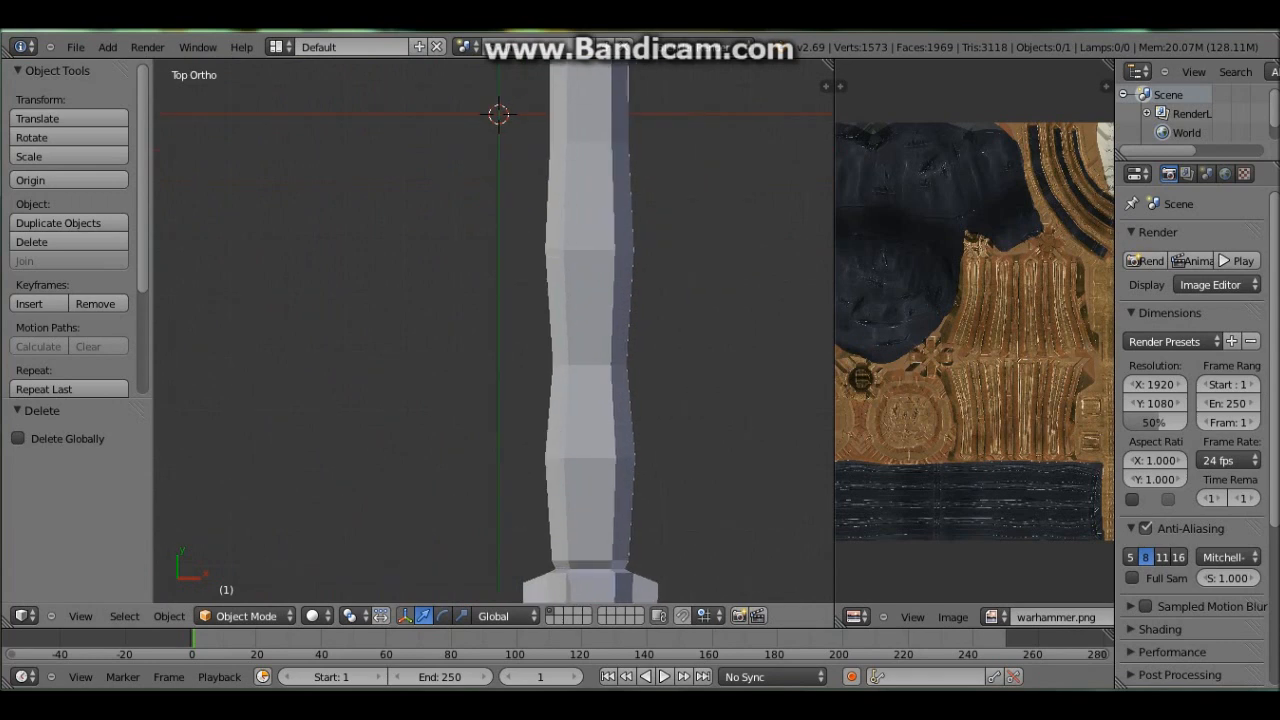
pyautogui.keyDown('ctrl'); pyautogui.scroll(4, 493, 331); pyautogui.keyUp('ctrl')
pyautogui.scroll(-5, 493, 331)
pyautogui.keyDown('shift'); pyautogui.scroll(-12, 493, 331); pyautogui.keyUp('shift')
pyautogui.keyDown('shift'); pyautogui.scroll(1, 493, 331); pyautogui.keyUp('shift')
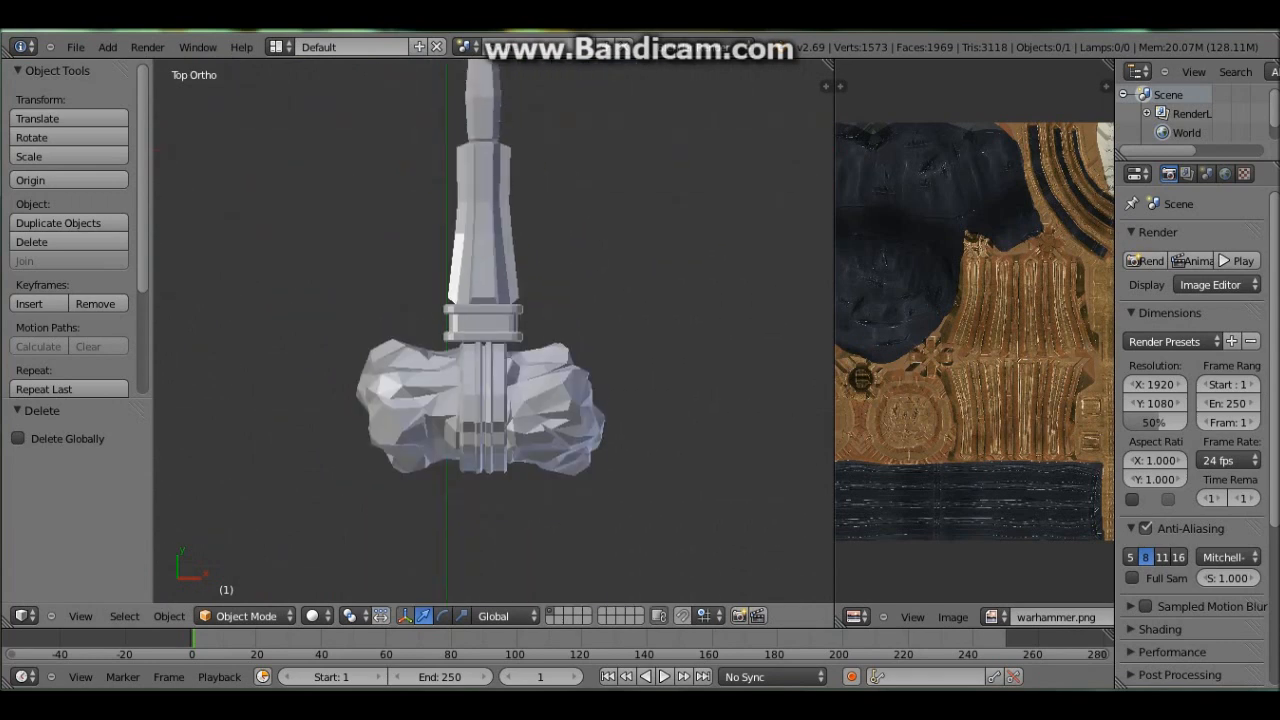
pyautogui.scroll(-4, 493, 331)
pyautogui.press('a')
pyautogui.press('r')
pyautogui.press('r')
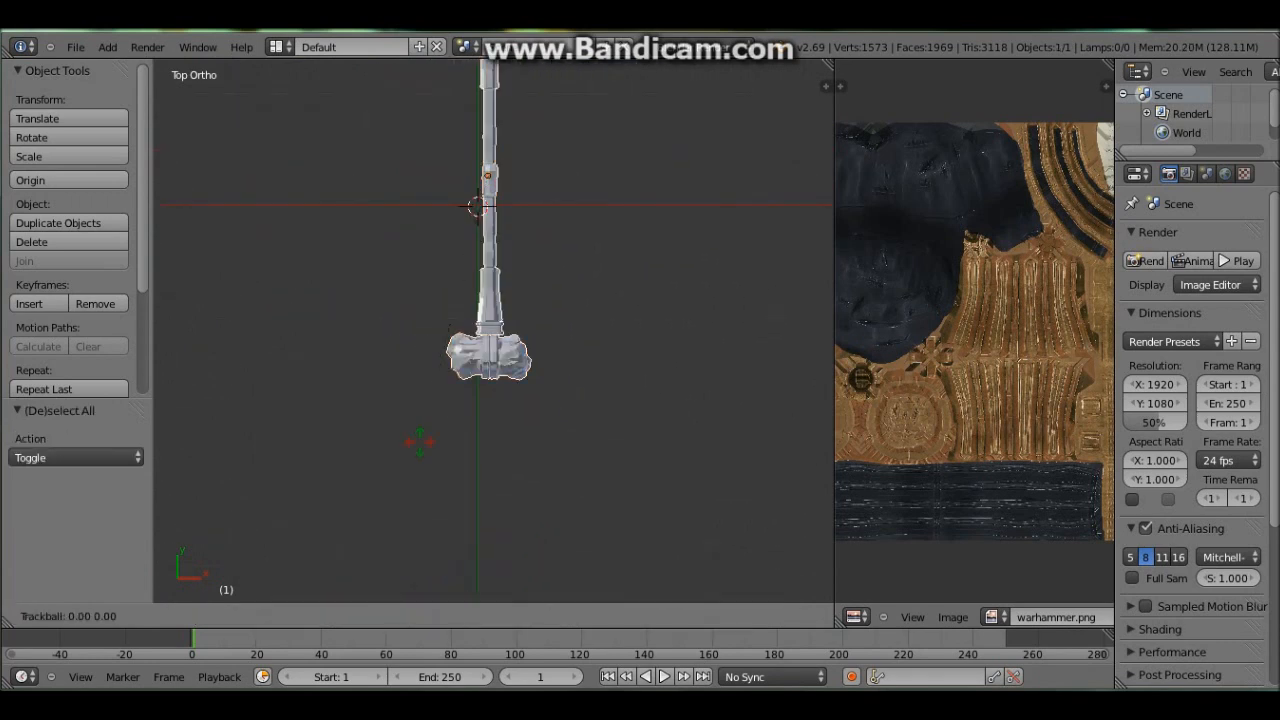
pyautogui.press('Escape')
pyautogui.scroll(7, 493, 331)
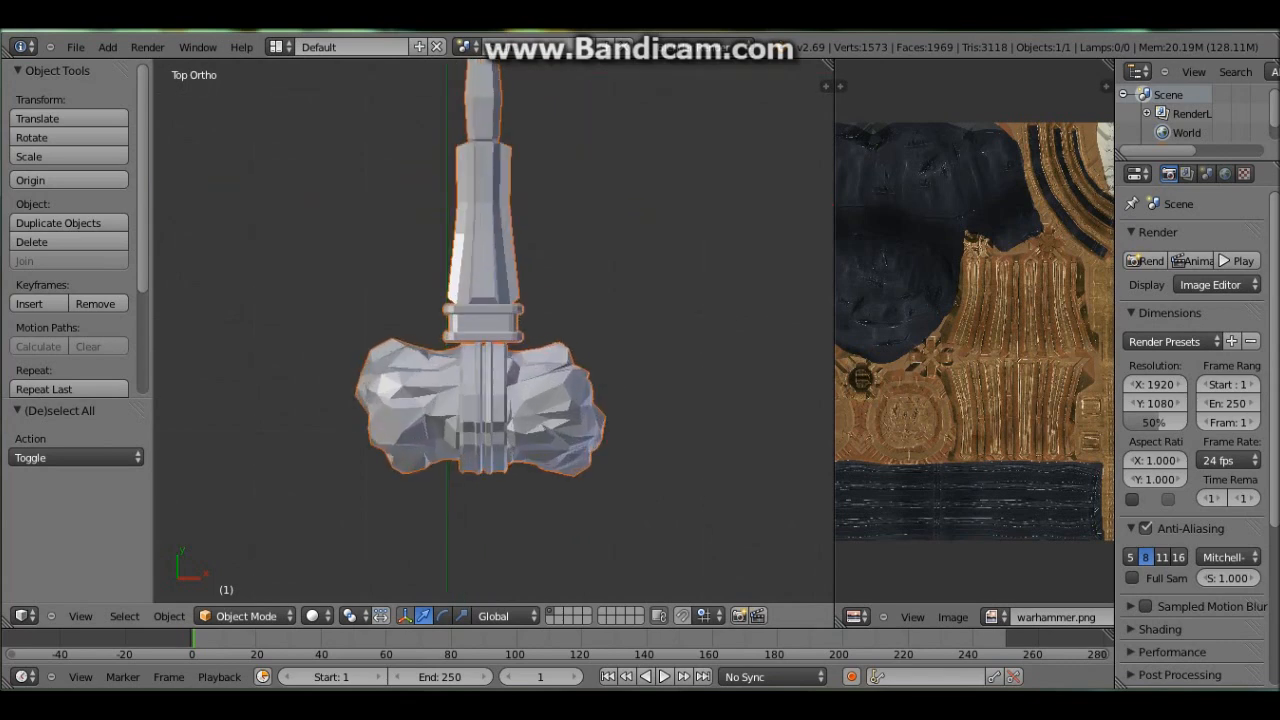
# Put the custom warhammer in Edit Mode, select all its geometry and widen the UV editor to check the layout over warhammer.png.
pyautogui.click(245, 616)
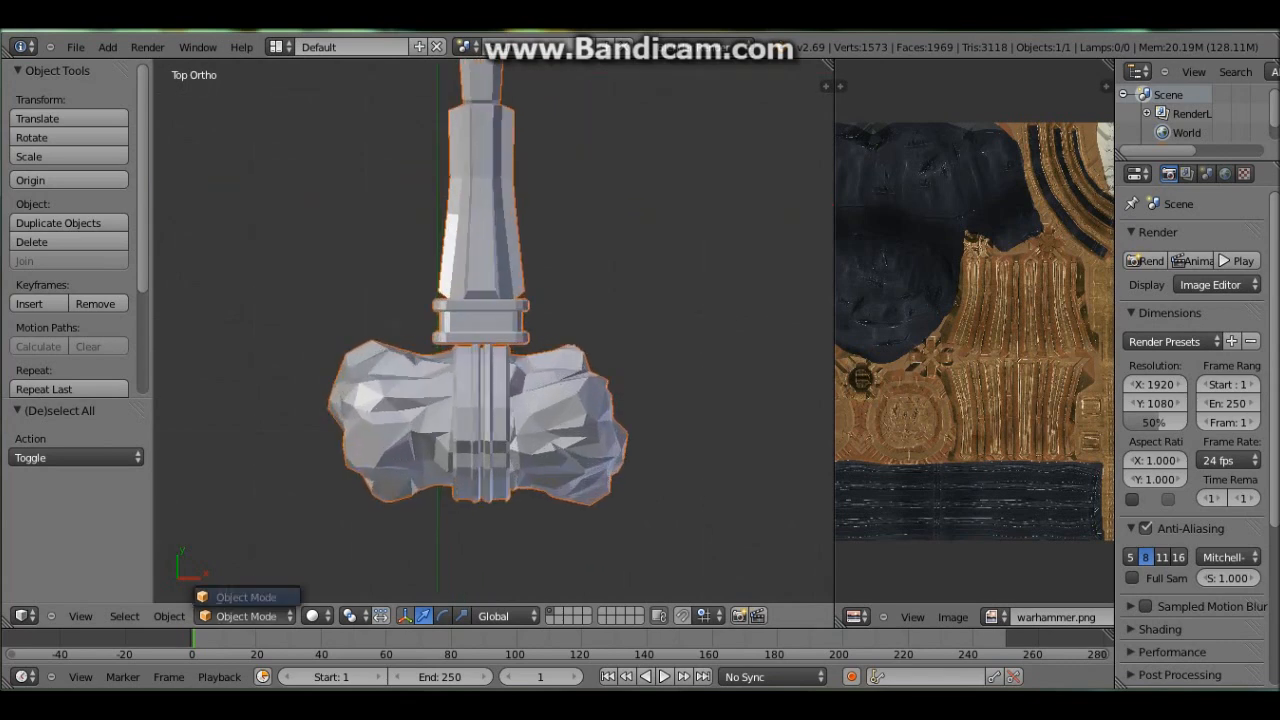
pyautogui.rightClick(400, 460)
pyautogui.click(245, 616)
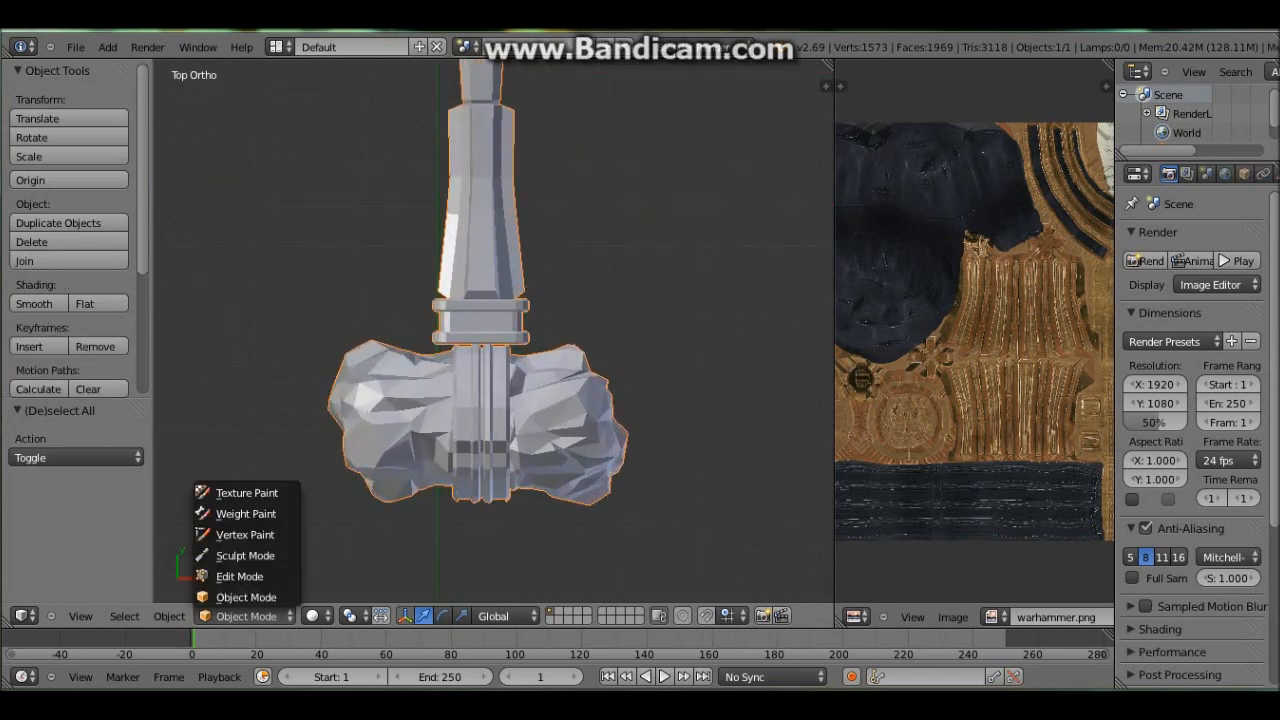
pyautogui.click(235, 576)
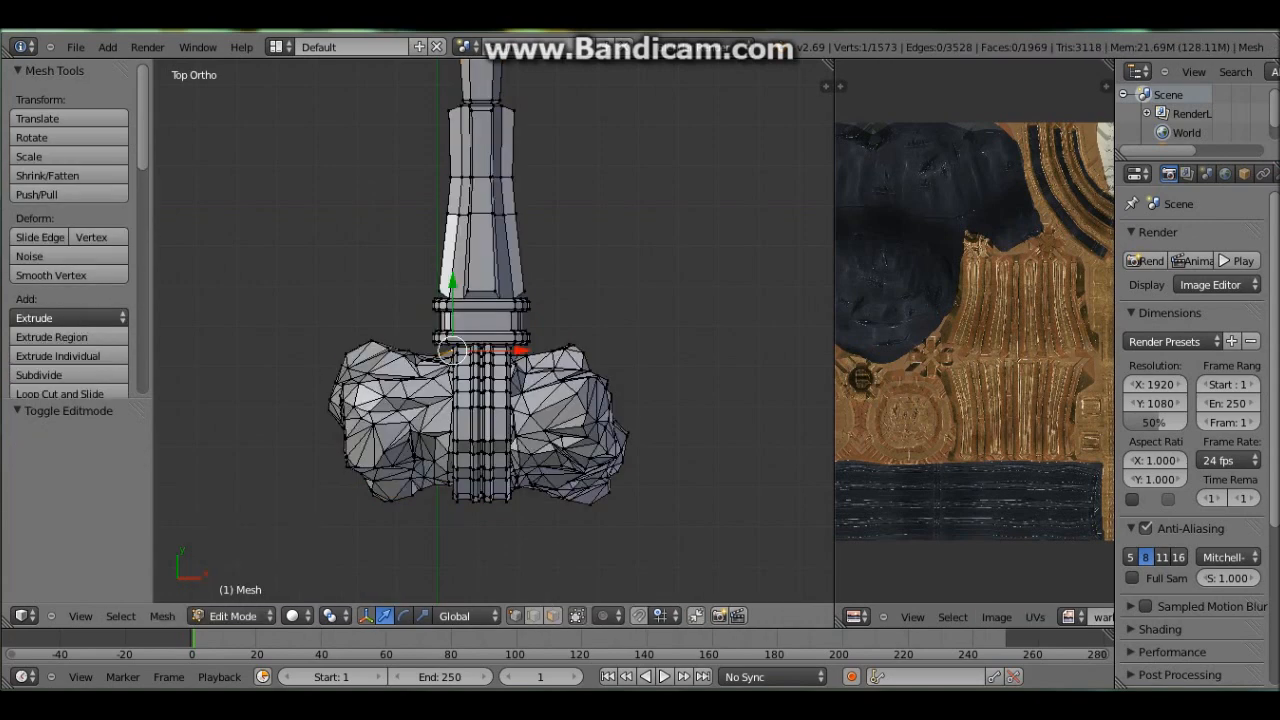
pyautogui.press('a')
pyautogui.moveTo(834, 340); pyautogui.dragTo(579, 340)
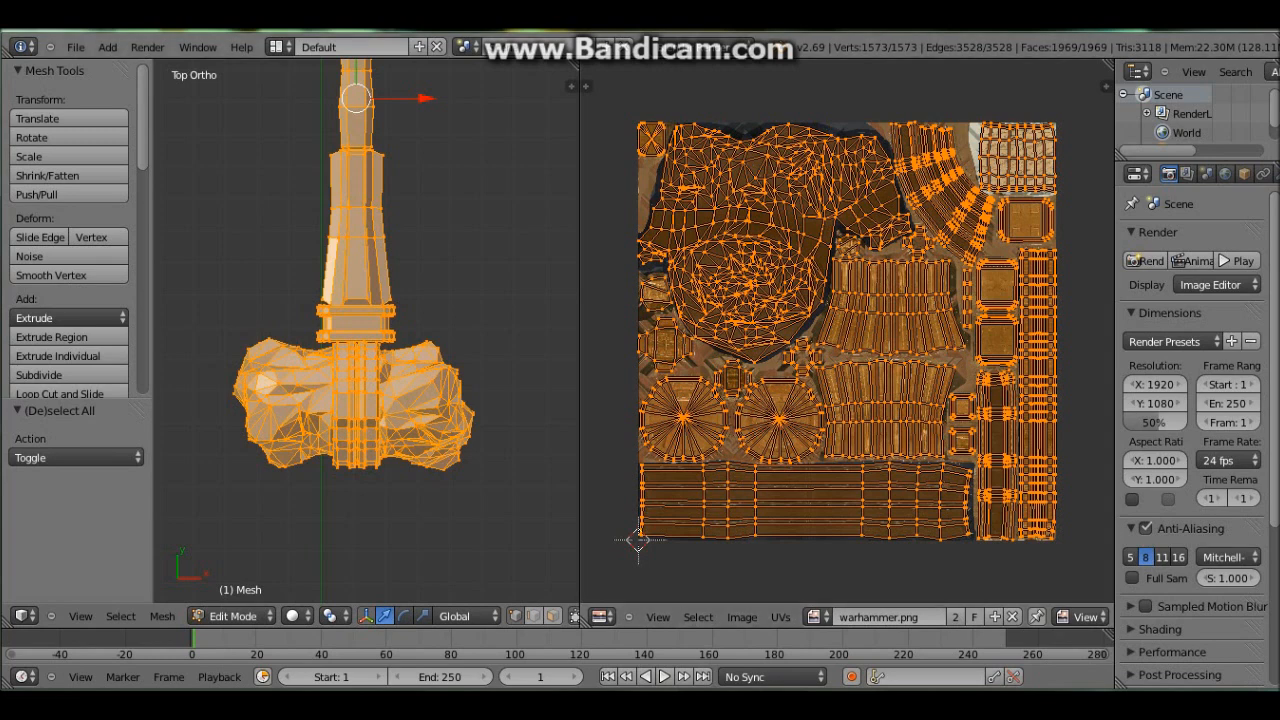
# Close the UV editor area so the 3D view fills the workspace, and return the custom warhammer to Object Mode.
pyautogui.hotkey('ctrl', 'Up')
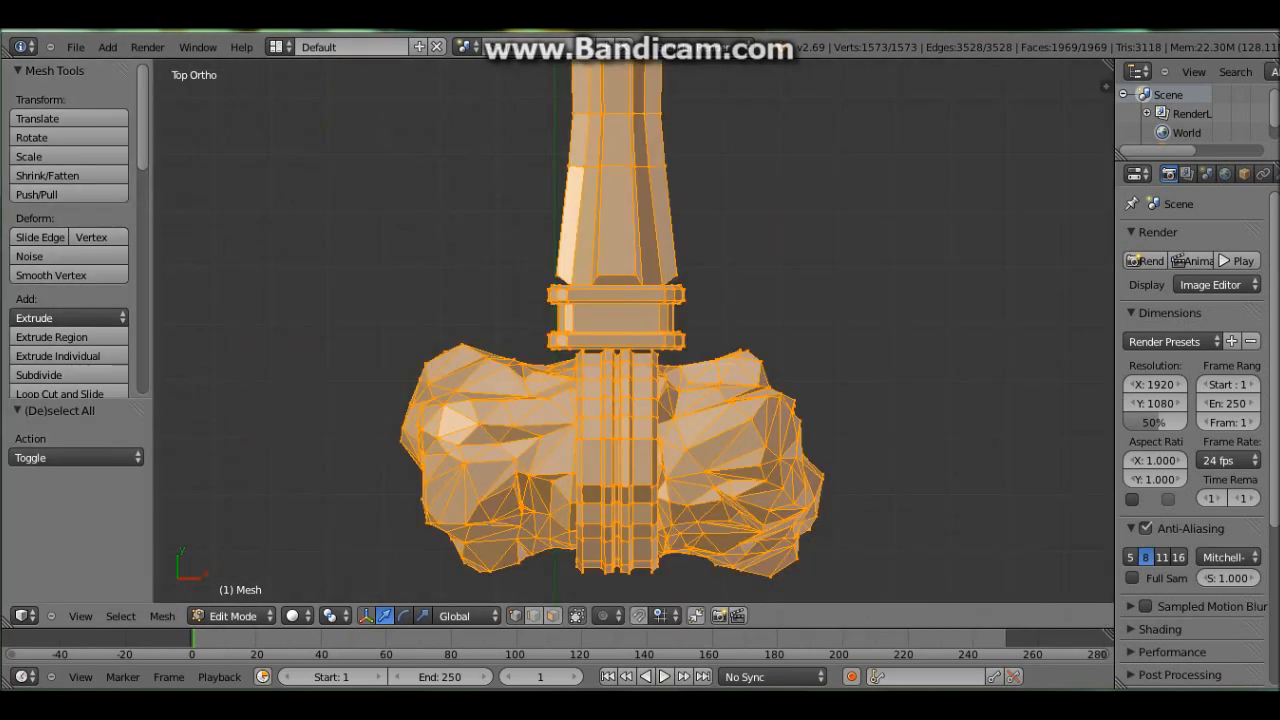
pyautogui.click(233, 615)
pyautogui.click(251, 597)
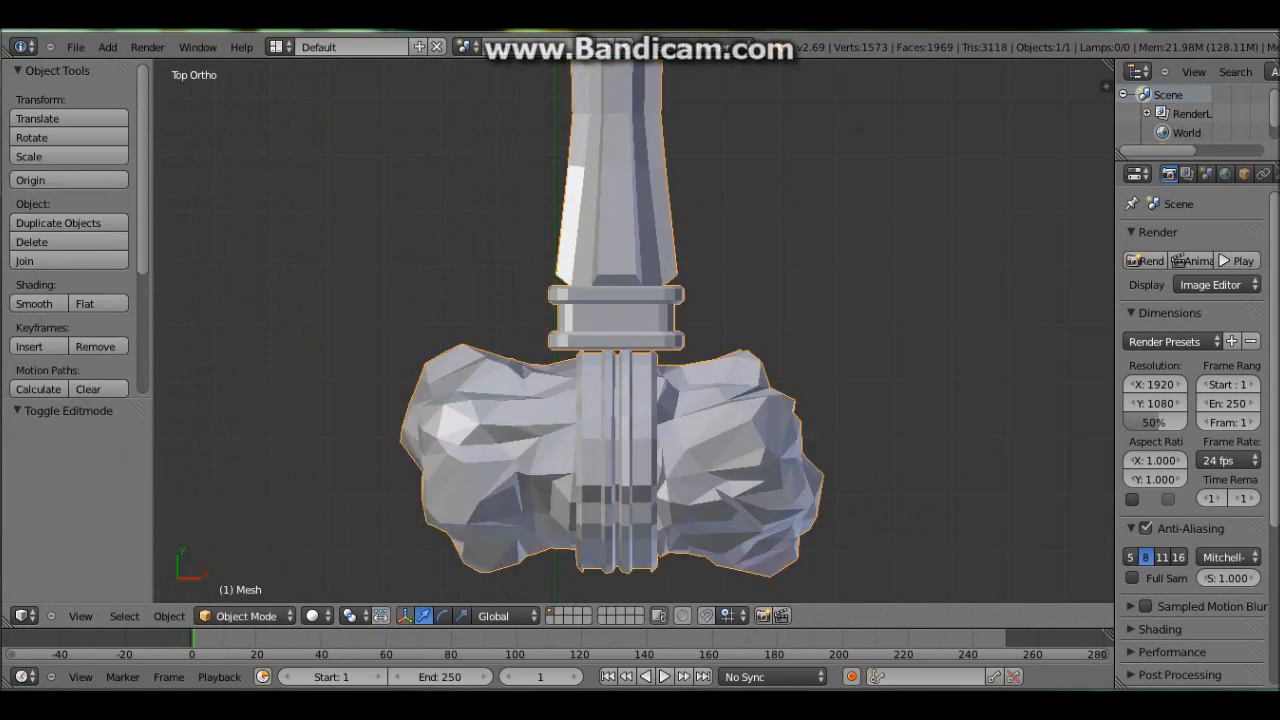
pyautogui.scroll(-3, 630, 330)
pyautogui.scroll(-4, 657, 483)
pyautogui.keyDown('shift'); pyautogui.moveTo(657, 420); pyautogui.dragTo(657, 586, button='middle'); pyautogui.keyUp('shift')
pyautogui.scroll(2, 657, 483)
# Export the custom warhammer as a Wavefront OBJ named obsidionwarhammer to the Desktop.
pyautogui.click(75, 47)
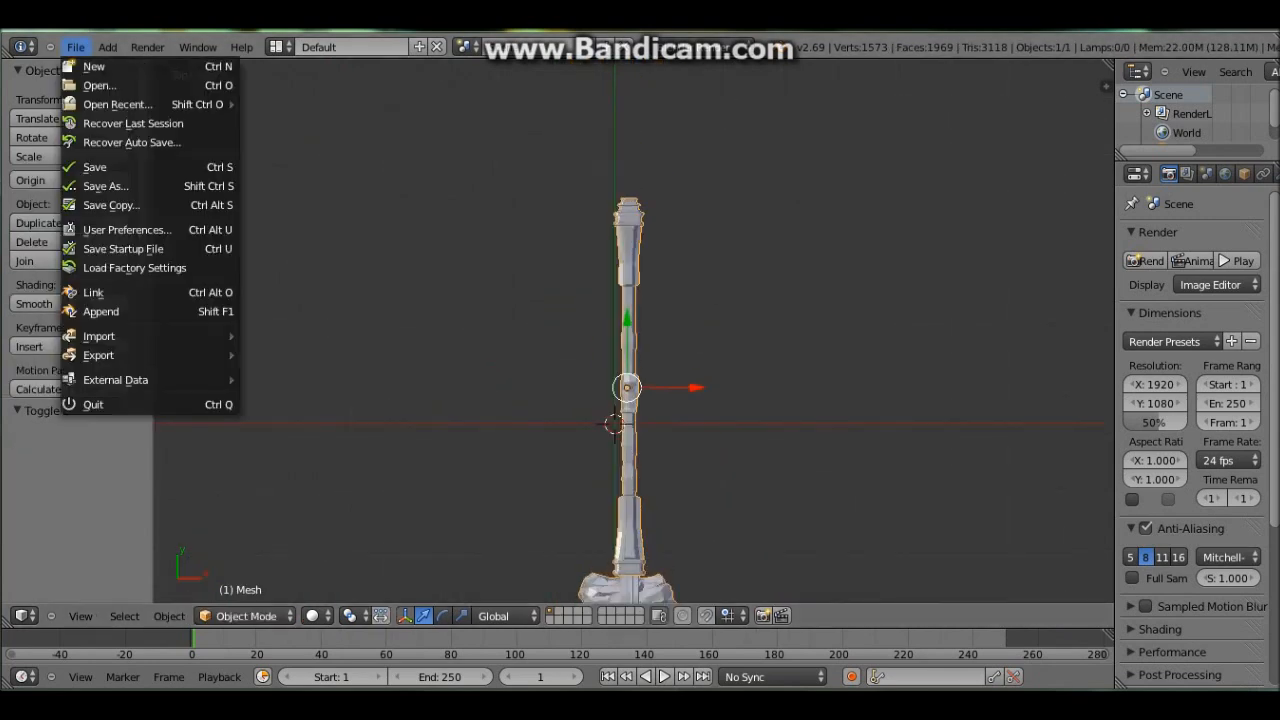
pyautogui.moveTo(100, 355)
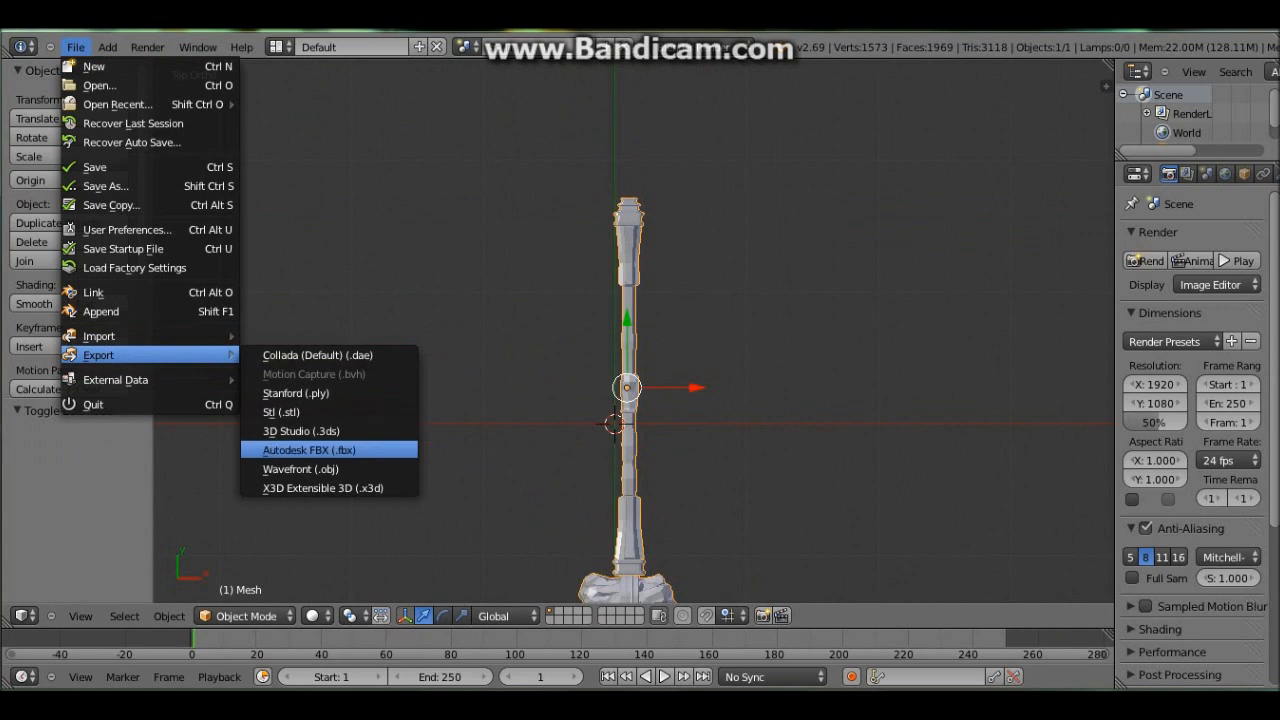
pyautogui.click(300, 468)
pyautogui.click(300, 118)
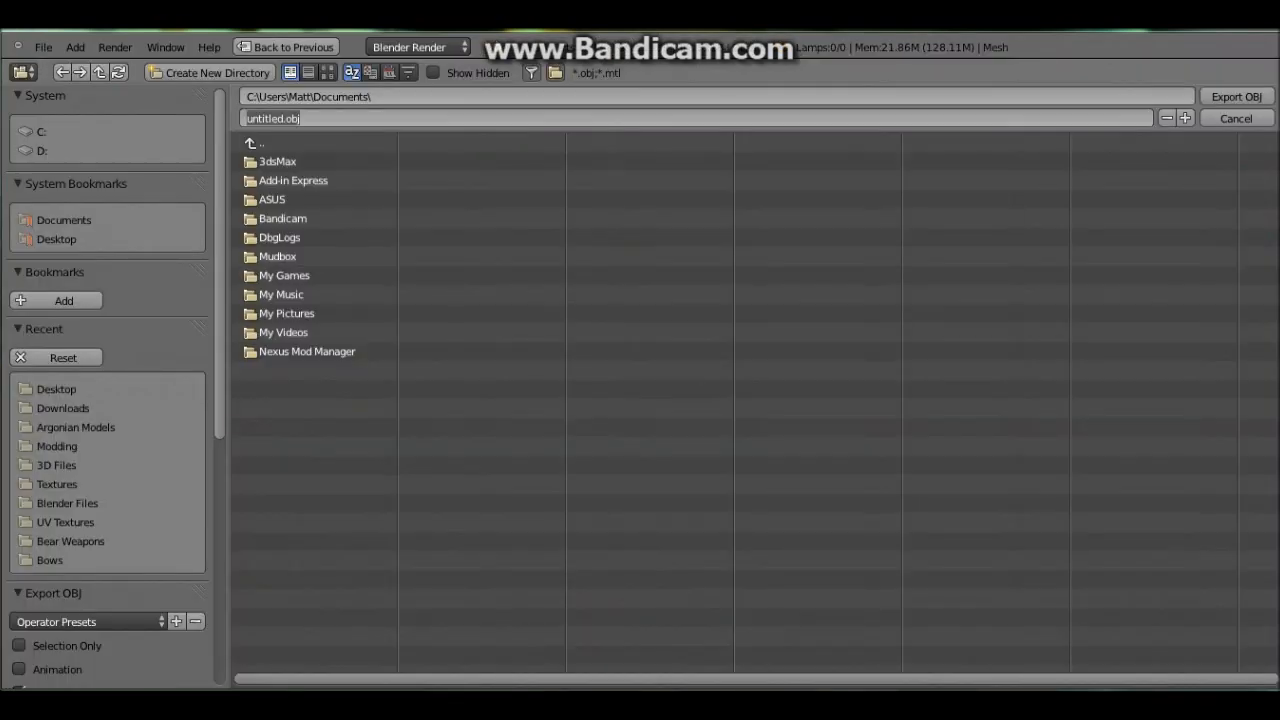
pyautogui.click(300, 118)
pyautogui.press('Return')
pyautogui.click(56, 389)
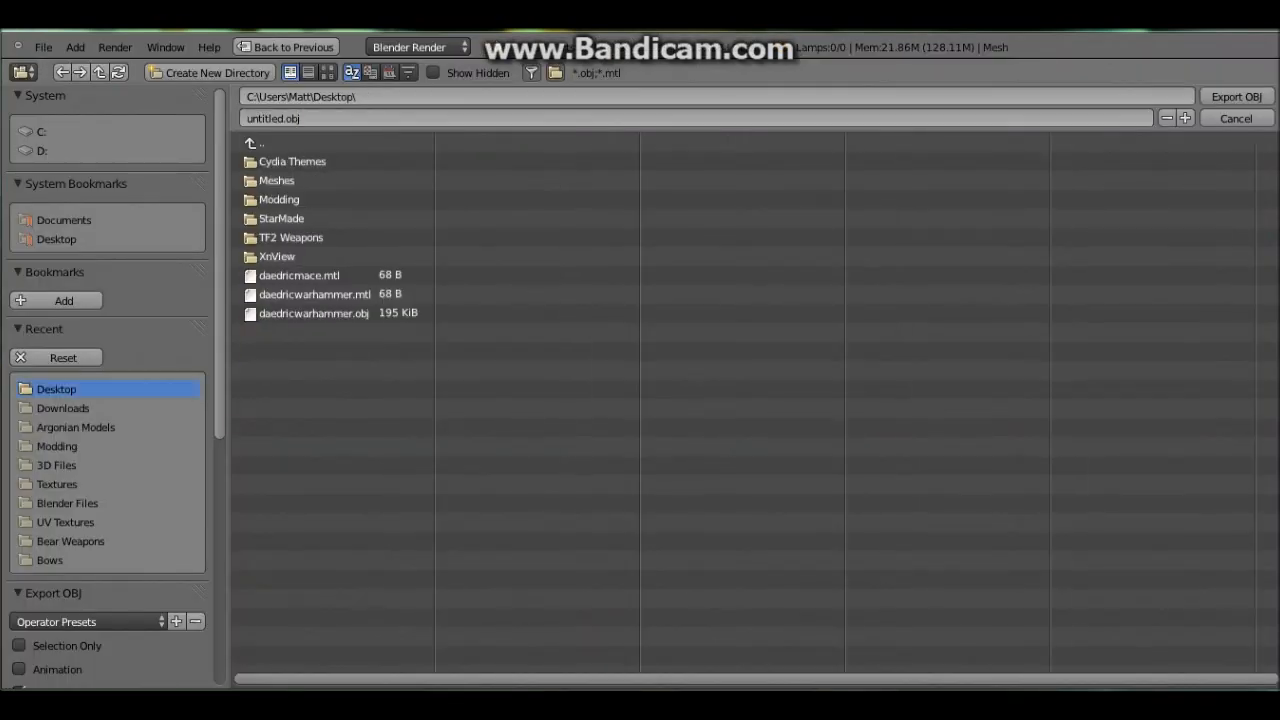
pyautogui.click(300, 118)
pyautogui.write('obsidionwarhammer')
pyautogui.press('Return')
pyautogui.click(1236, 96)
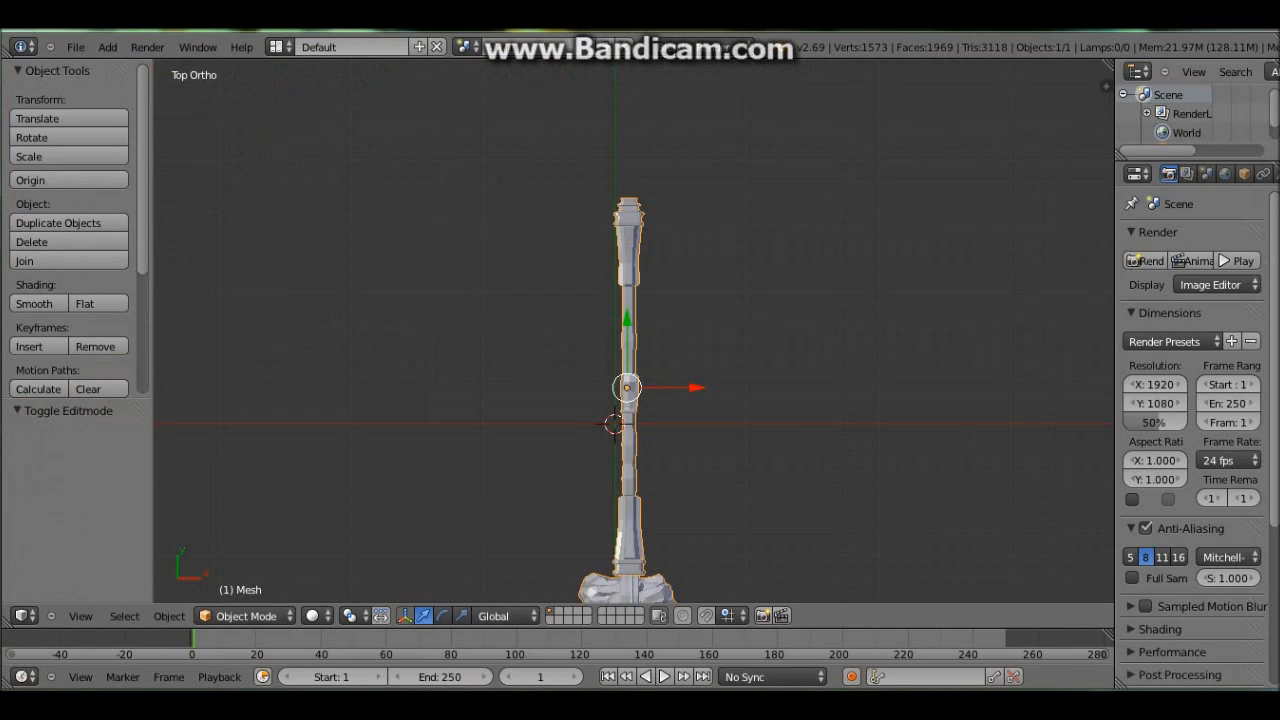
pyautogui.scroll(-8, 634, 331)
pyautogui.scroll(9, 634, 331)
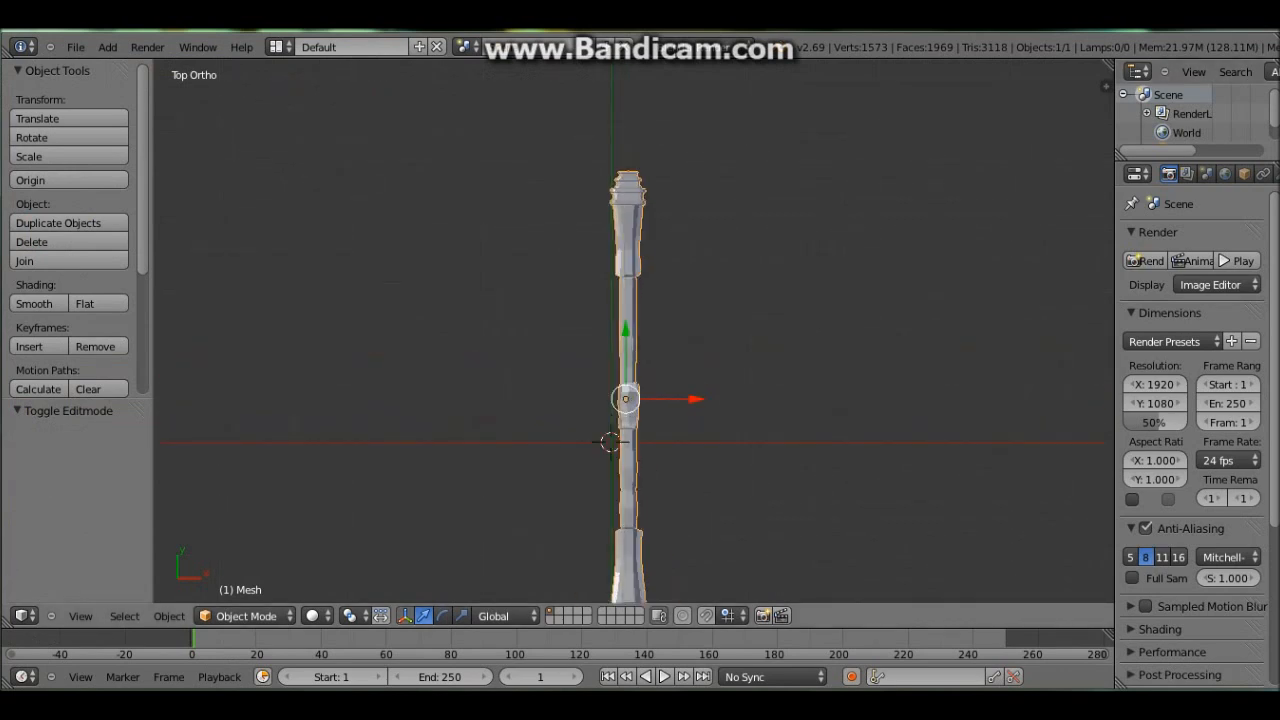
pyautogui.keyDown('shift'); pyautogui.scroll(-3, 634, 331); pyautogui.keyUp('shift')
pyautogui.keyDown('shift'); pyautogui.scroll(-1, 634, 331); pyautogui.keyUp('shift')
# Switch to the Data folder window in Windows Explorer and open the warhammer PNG texture from Downloads with GNU Image Manipulation Program.
pyautogui.moveTo(314, 704)
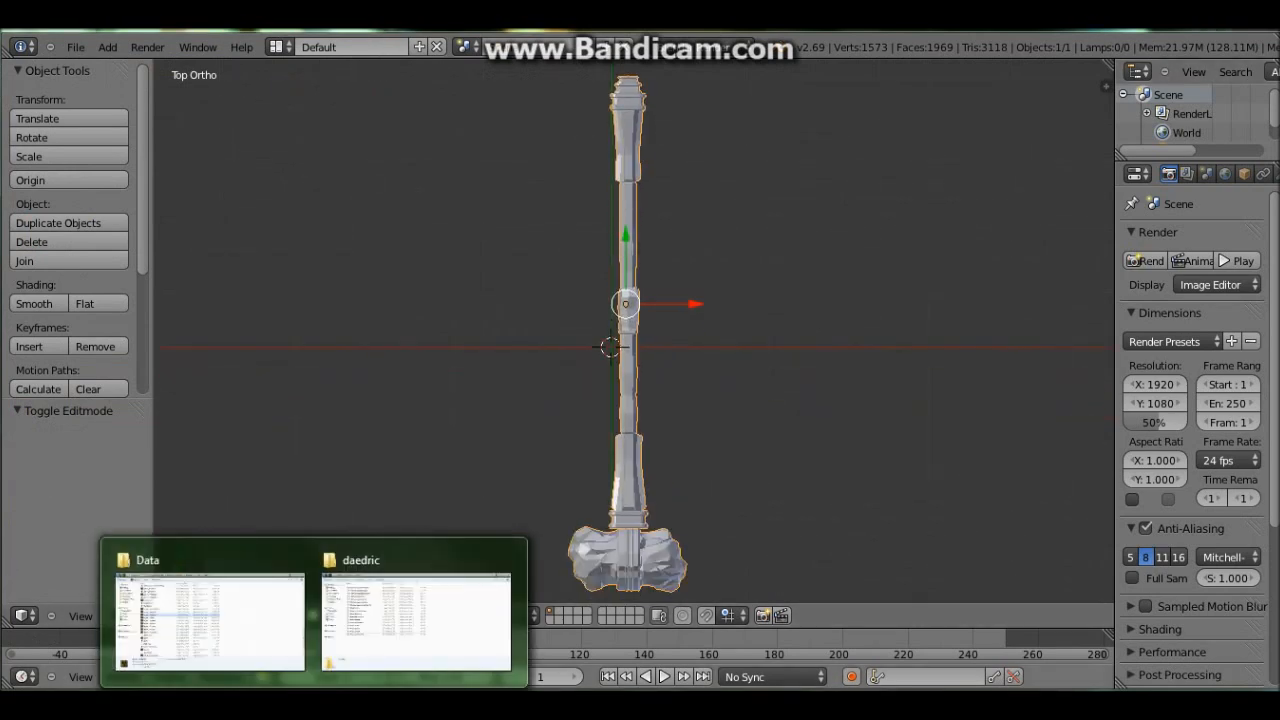
pyautogui.click(210, 615)
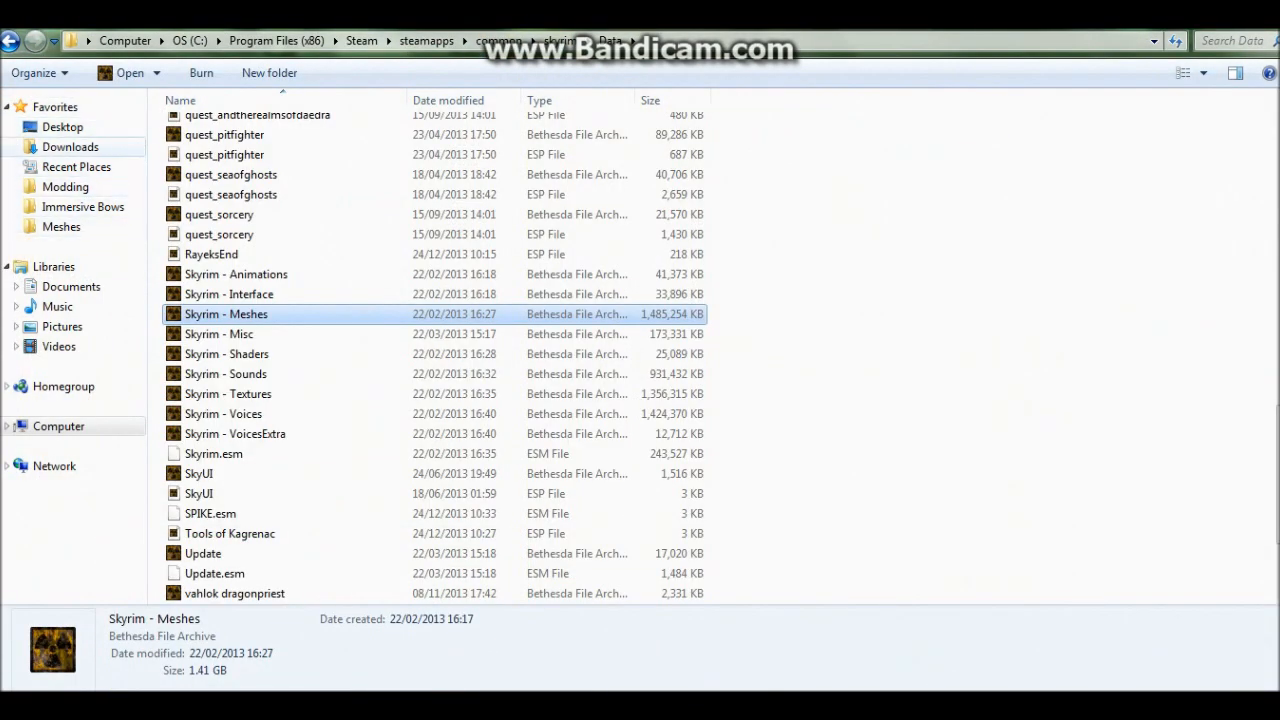
pyautogui.click(70, 147)
pyautogui.click(211, 259)
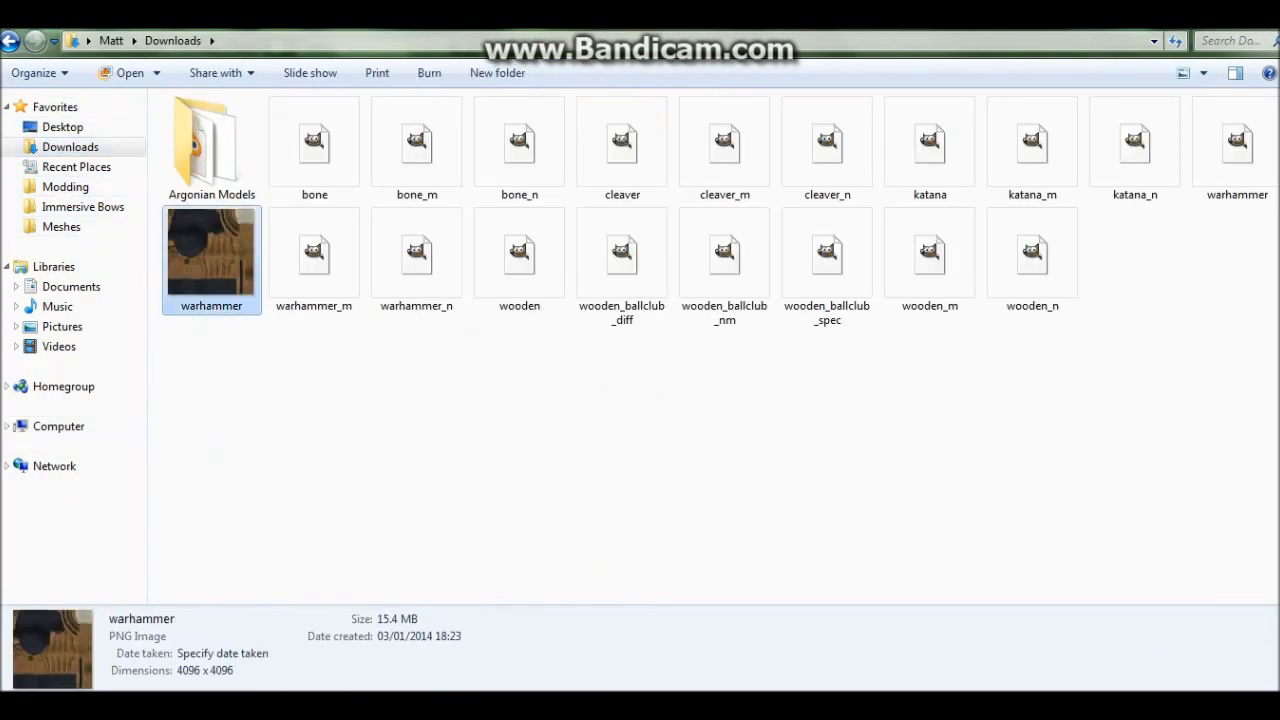
pyautogui.rightClick(205, 258)
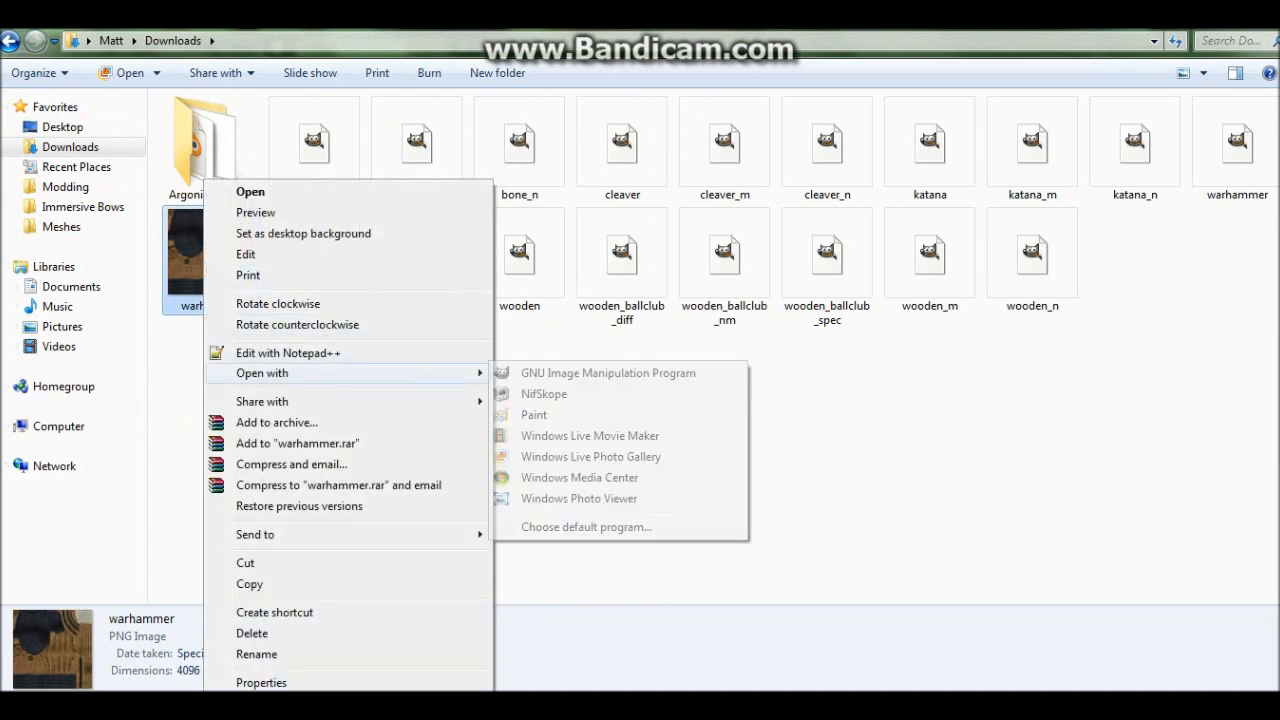
pyautogui.moveTo(358, 373)
pyautogui.click(608, 372)
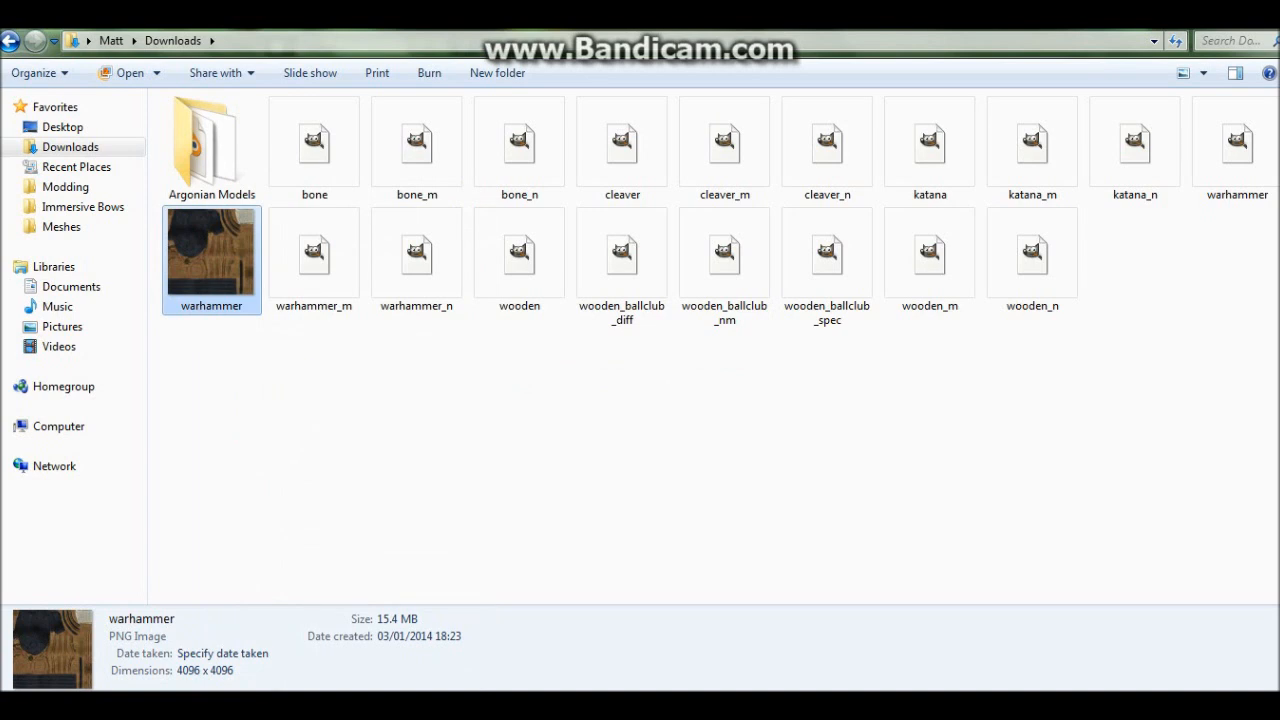
# Switch to GIMP, close the old untitled image without saving, and maximize the imported warhammer image with the Layers dock moved clear of its menus.
pyautogui.moveTo(372, 705)
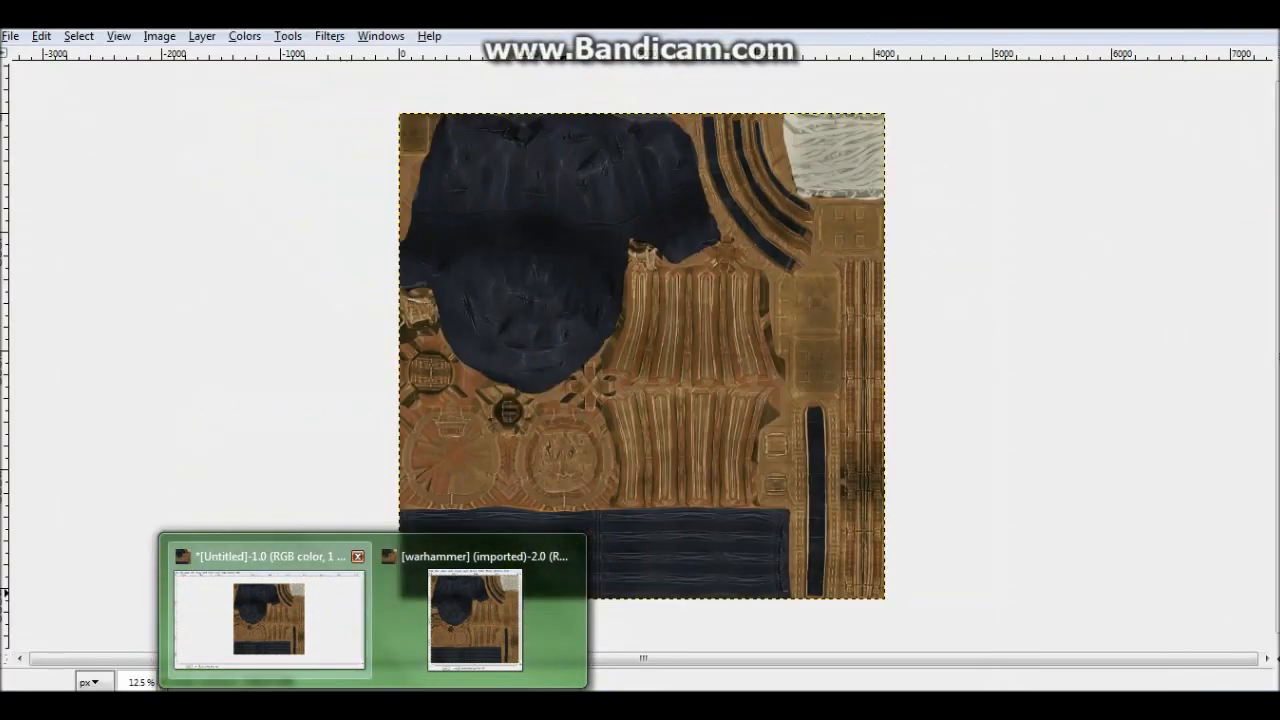
pyautogui.click(356, 556)
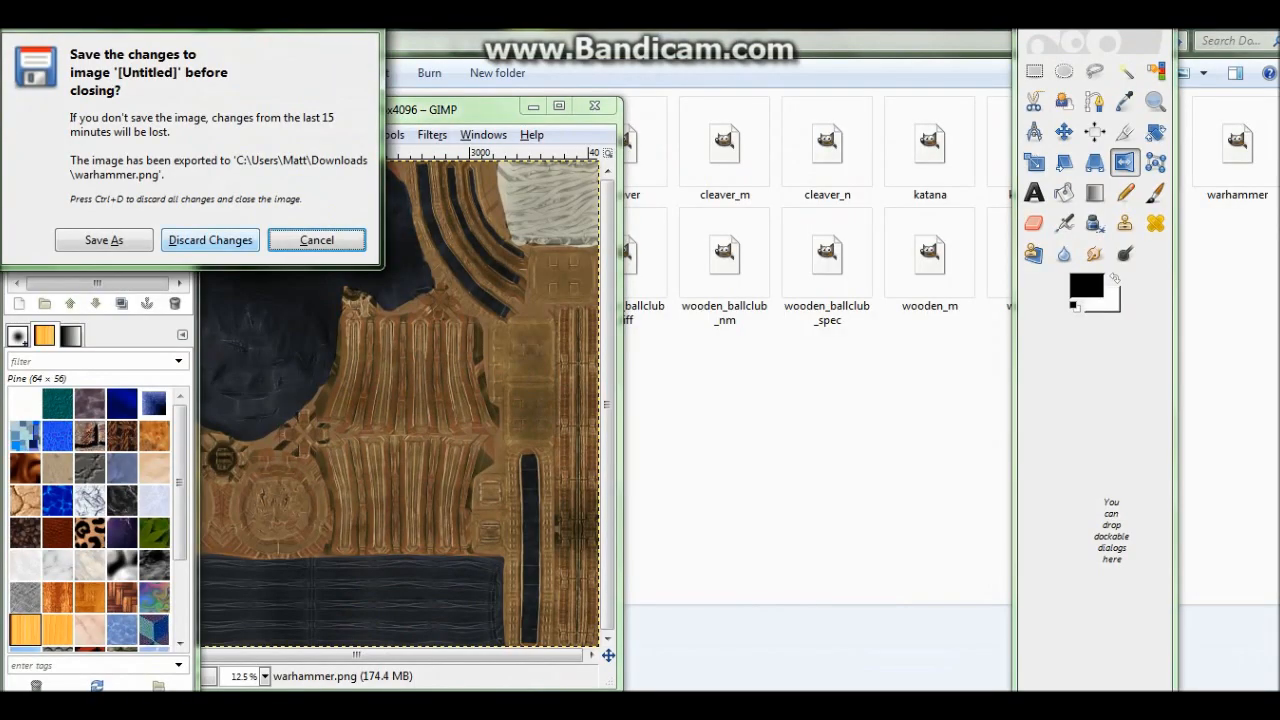
pyautogui.click(210, 240)
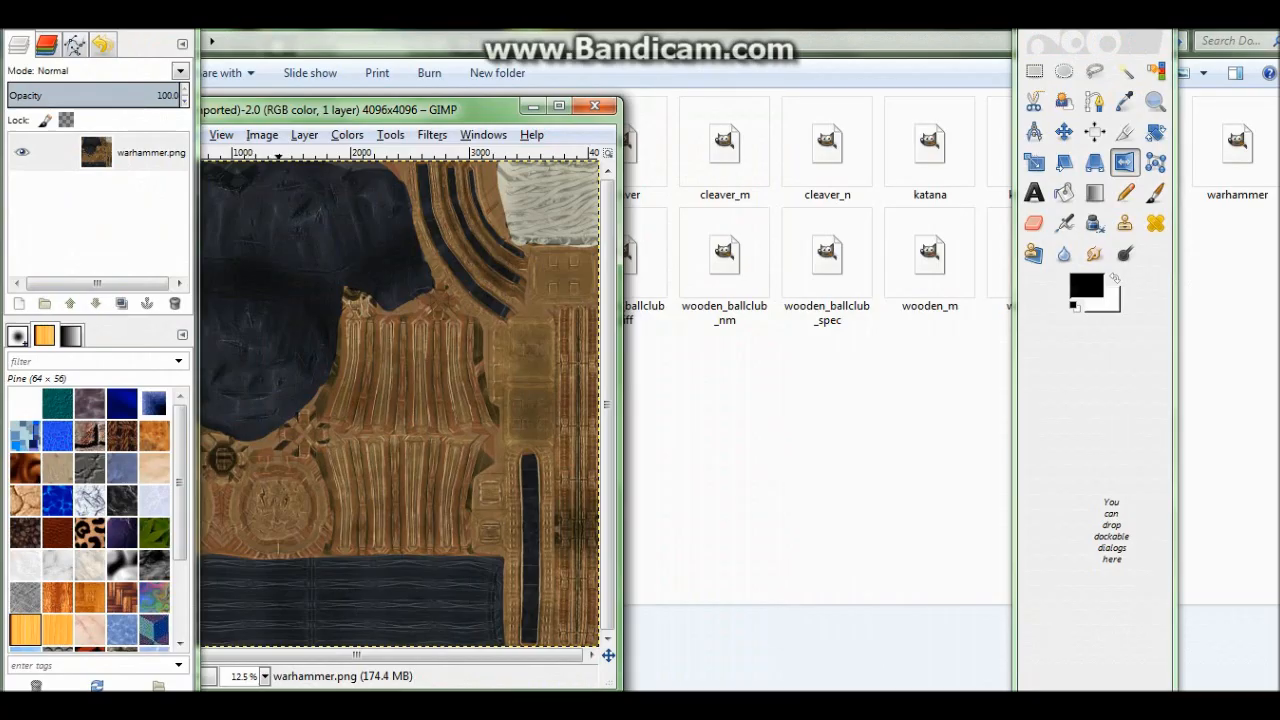
pyautogui.click(559, 105)
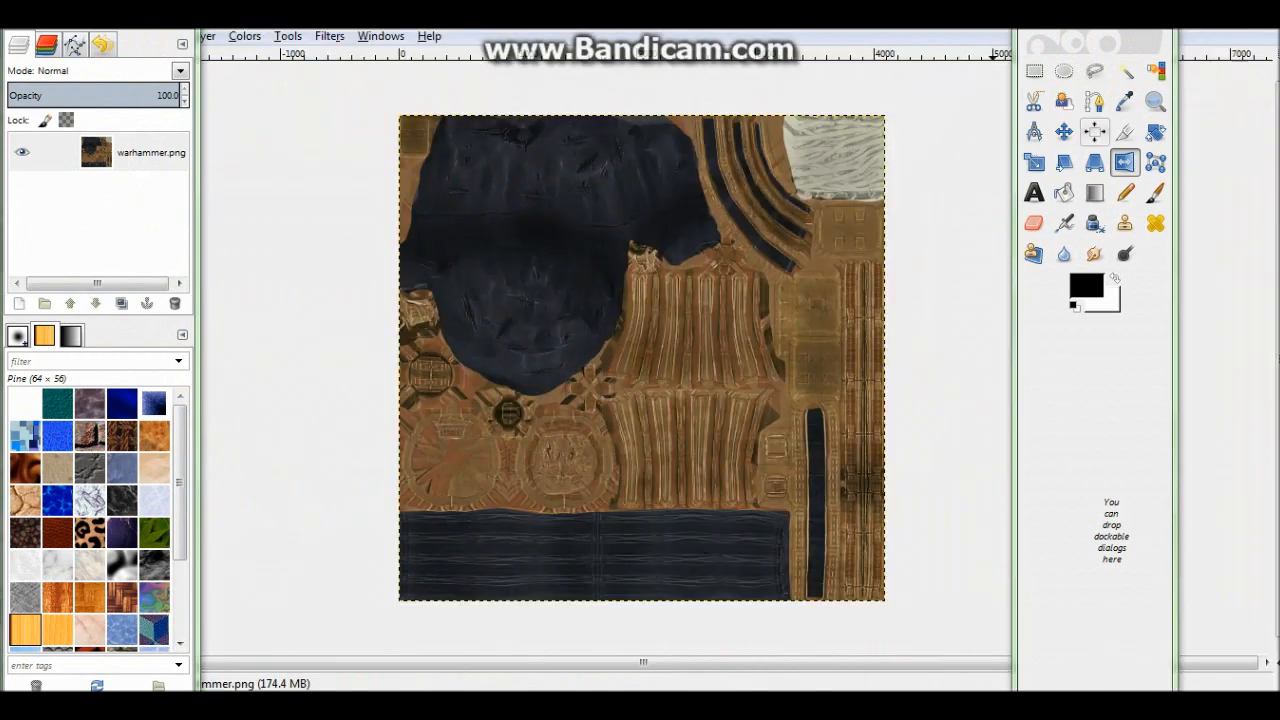
pyautogui.click(1064, 131)
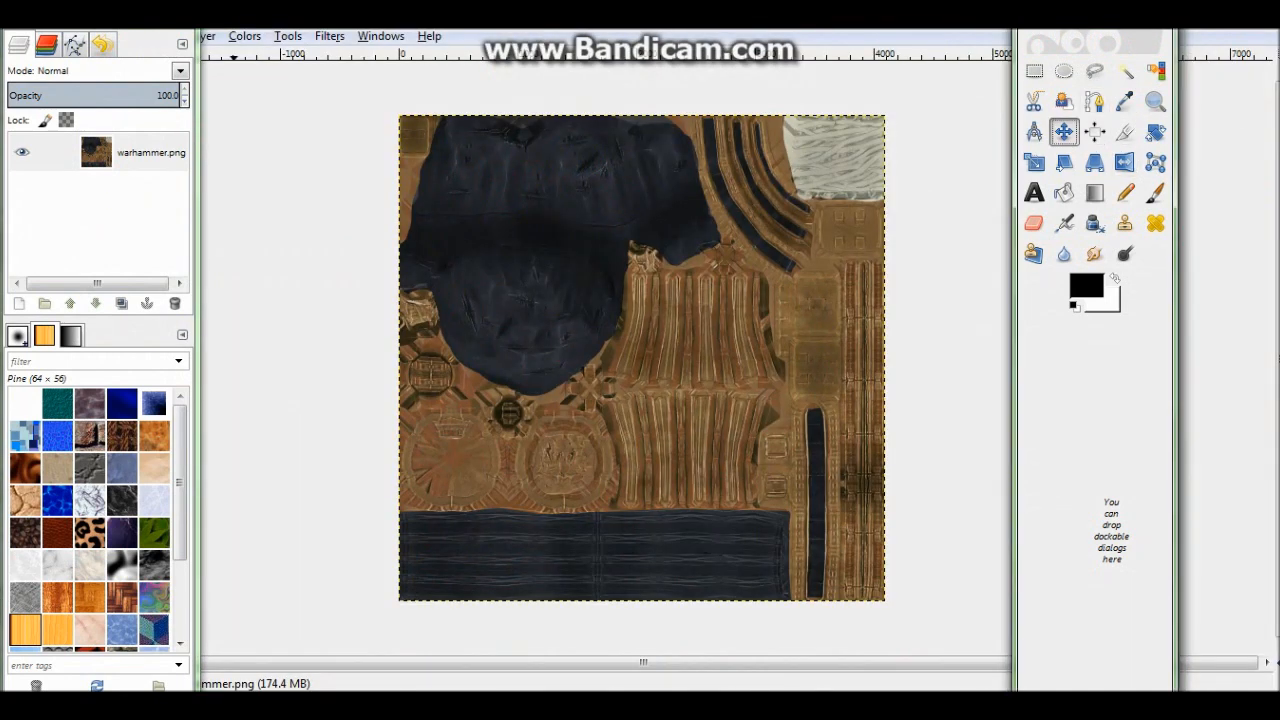
pyautogui.moveTo(100, 17); pyautogui.dragTo(108, 83)
# Export the texture to Downloads as warhammer.dds, replacing the existing file, with BC1 / DXT1 compression and generated mipmaps.
pyautogui.click(11, 36)
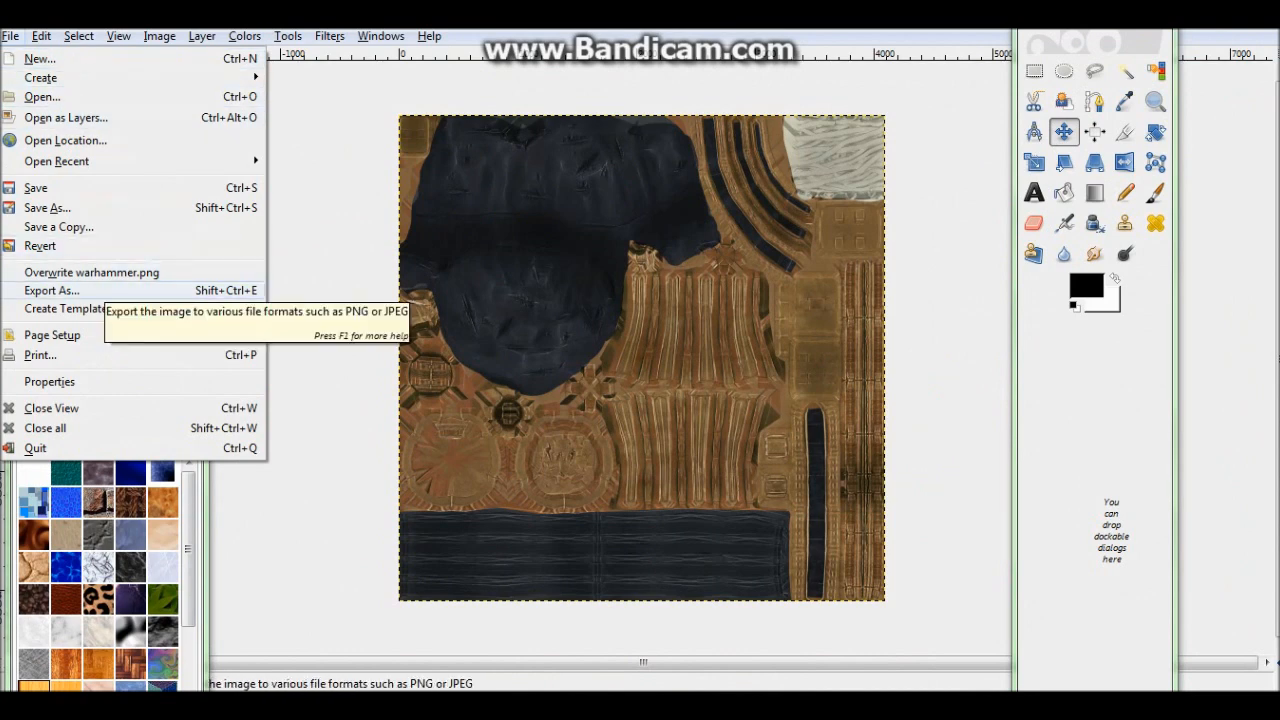
pyautogui.click(52, 290)
pyautogui.moveTo(360, 144)
pyautogui.mouseDown()
pyautogui.moveTo(276, 144)
pyautogui.moveTo(360, 144)
pyautogui.moveTo(340, 144)
pyautogui.mouseUp()
pyautogui.write('dds')
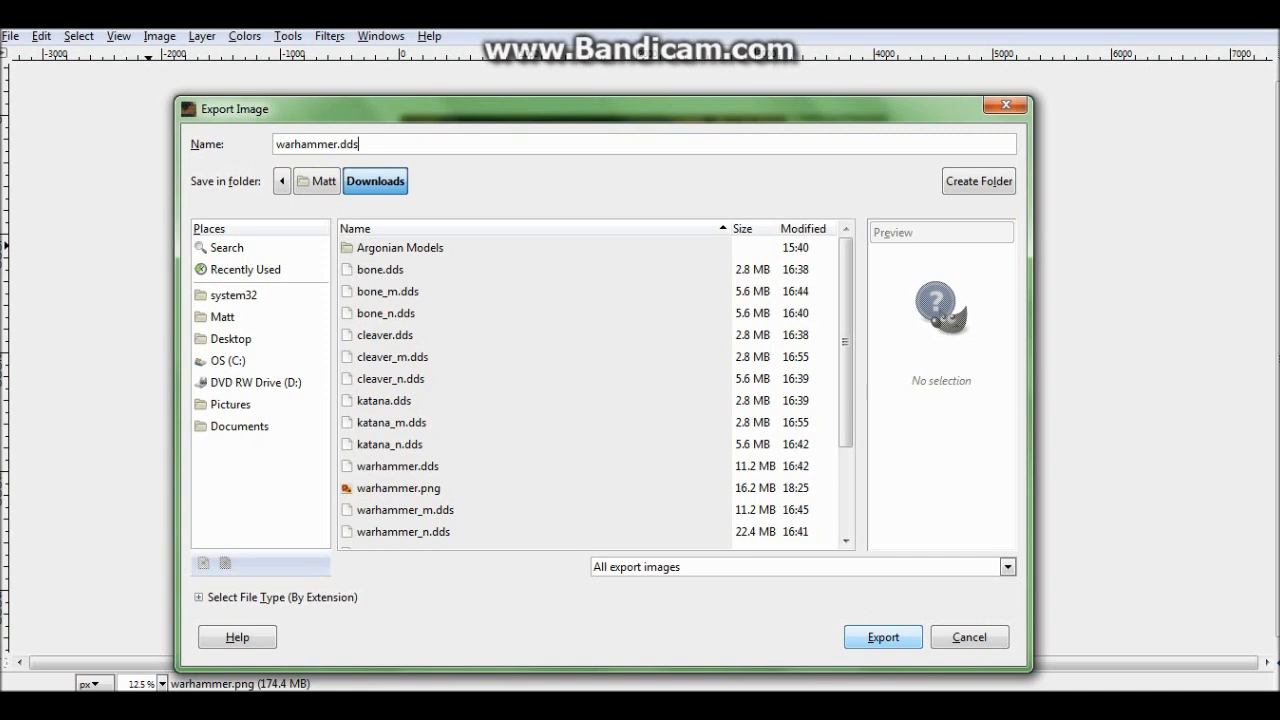
pyautogui.click(883, 637)
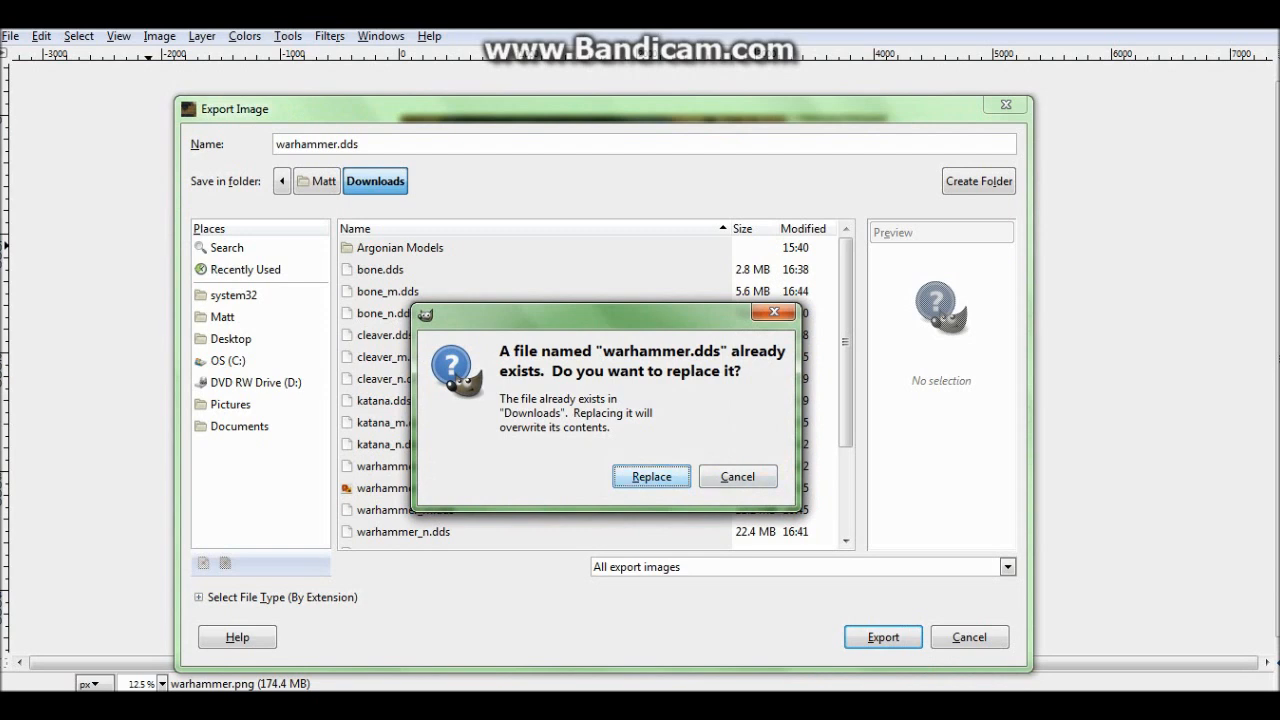
pyautogui.click(651, 476)
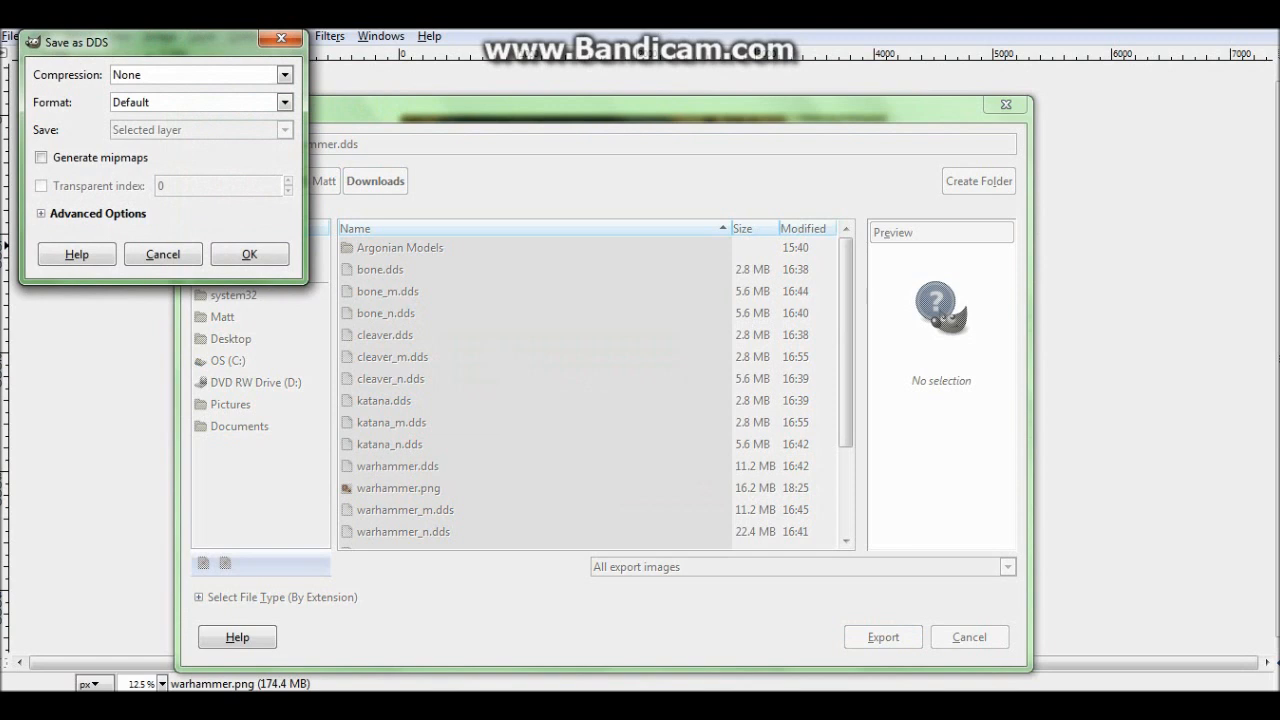
pyautogui.click(41, 157)
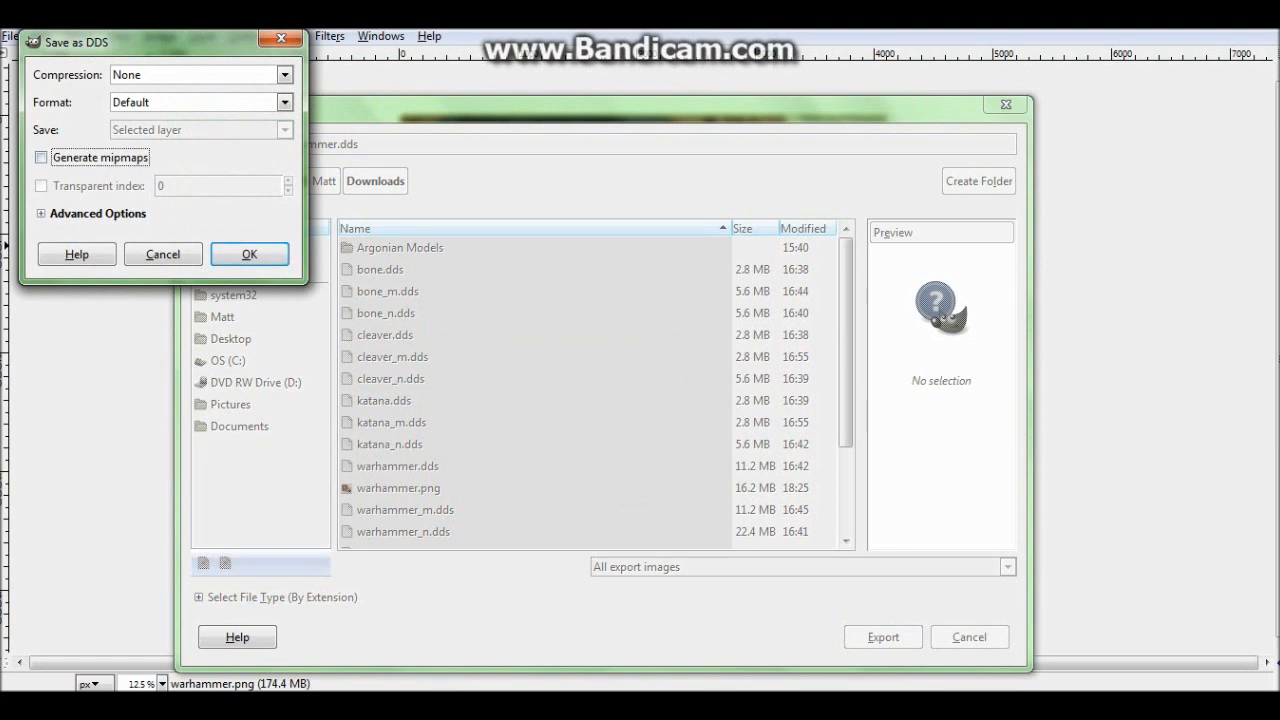
pyautogui.click(284, 74)
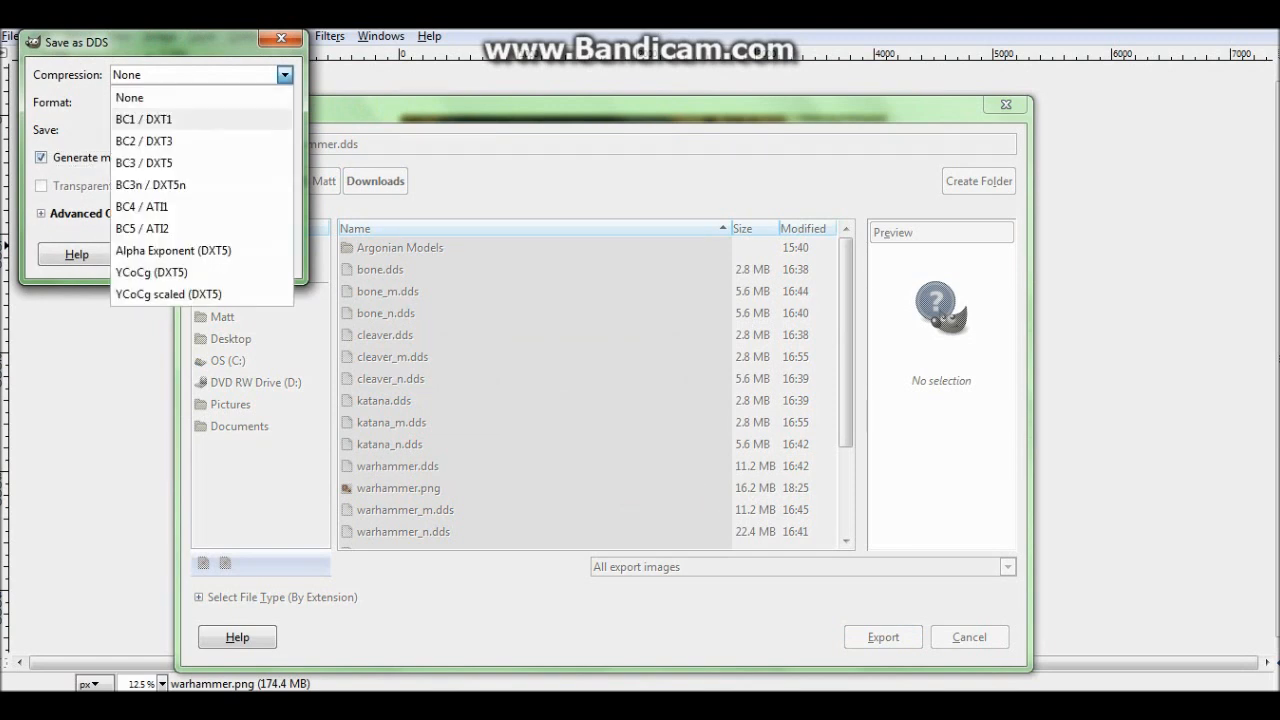
pyautogui.click(143, 119)
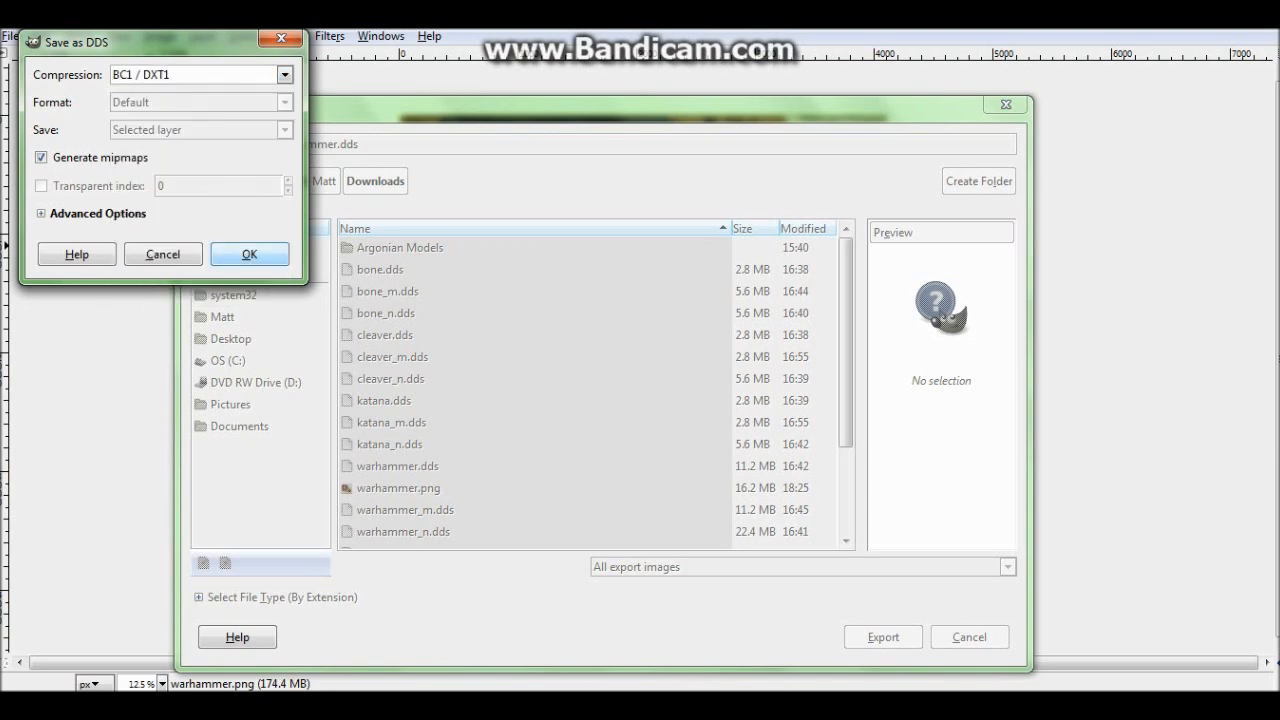
pyautogui.click(249, 254)
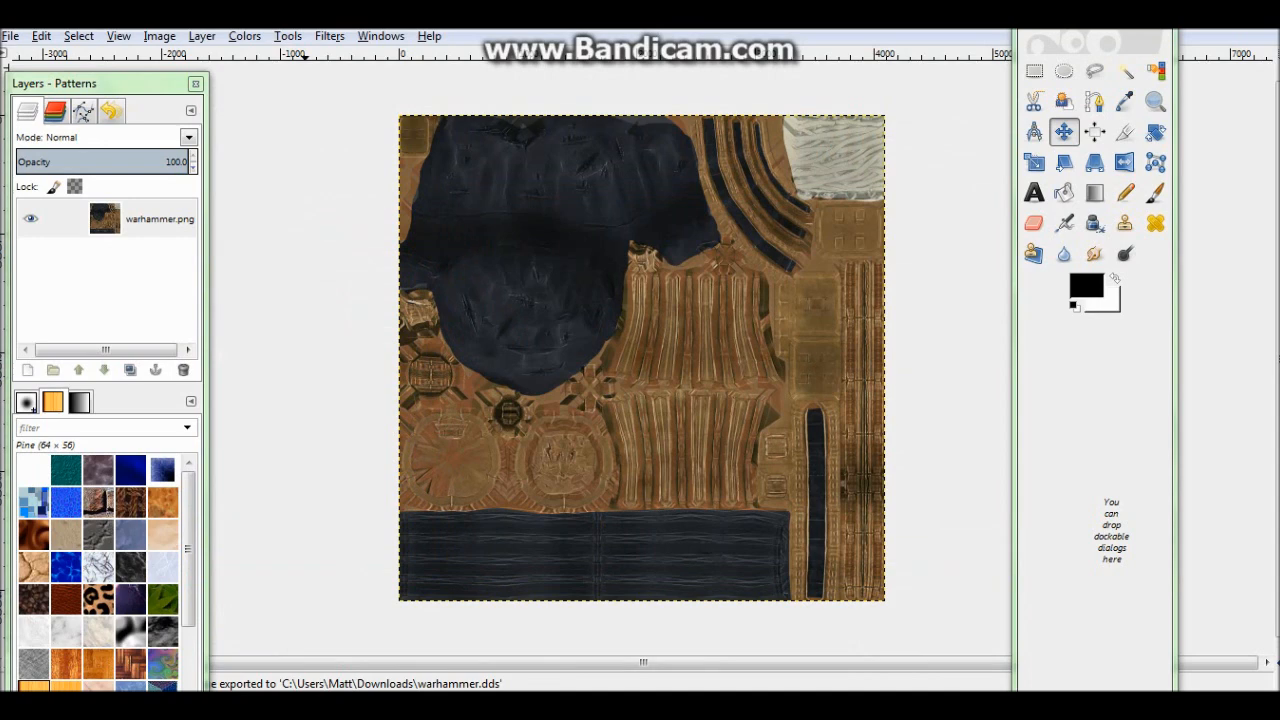
# Convert the warhammer texture to a normal map using the Normalmap filter with Wrap enabled and a scale of 4.
pyautogui.click(329, 35)
pyautogui.moveTo(349, 308)
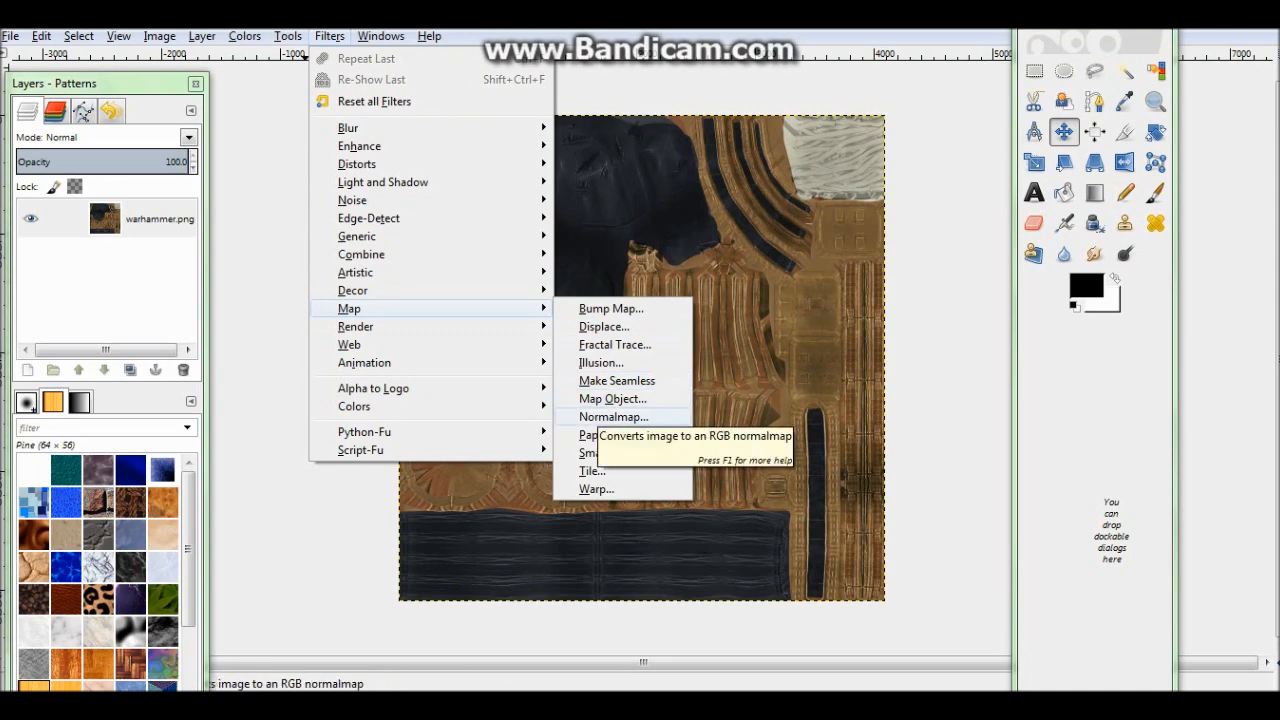
pyautogui.click(613, 416)
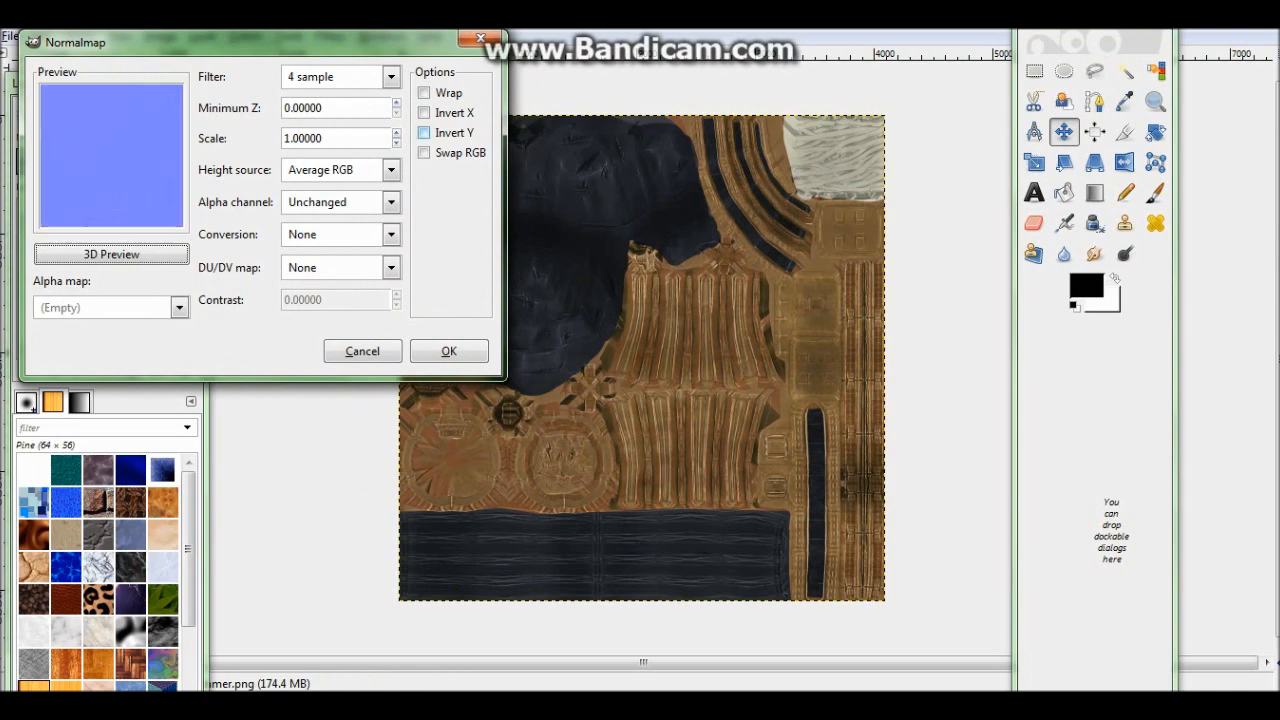
pyautogui.click(424, 92)
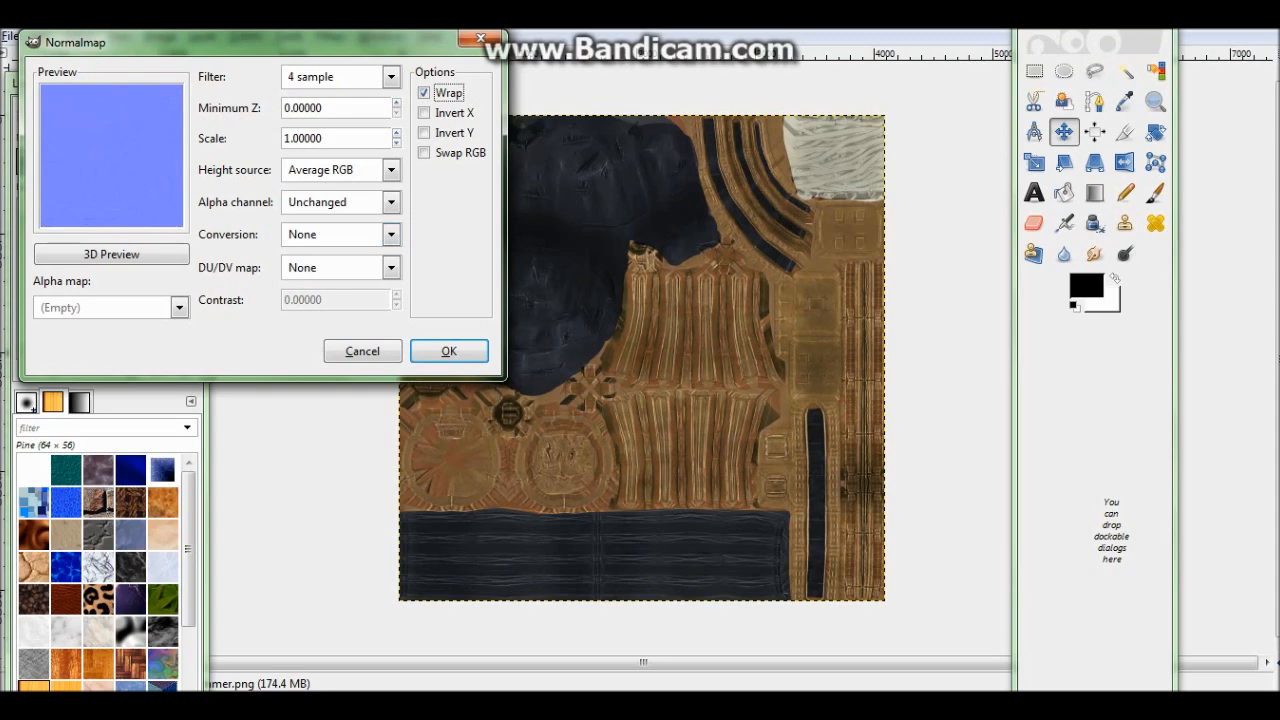
pyautogui.moveTo(292, 138); pyautogui.dragTo(284, 138)
pyautogui.write('4')
pyautogui.click(323, 108)
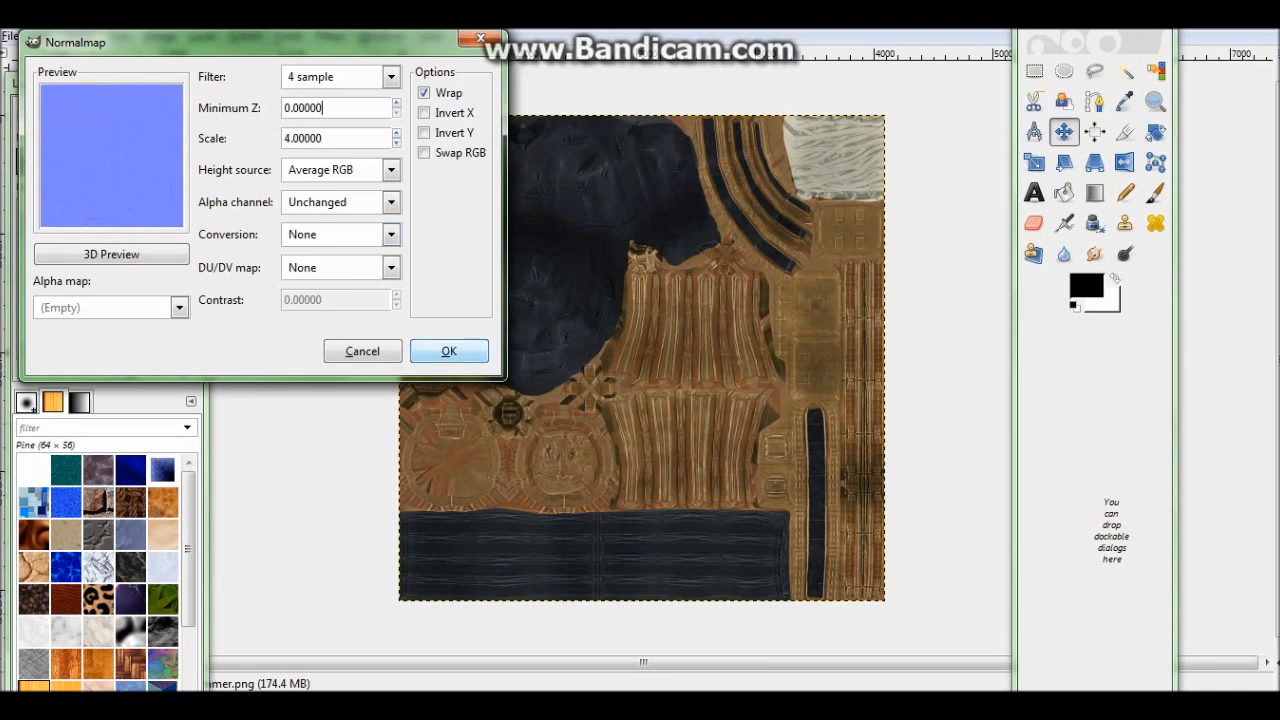
pyautogui.click(448, 350)
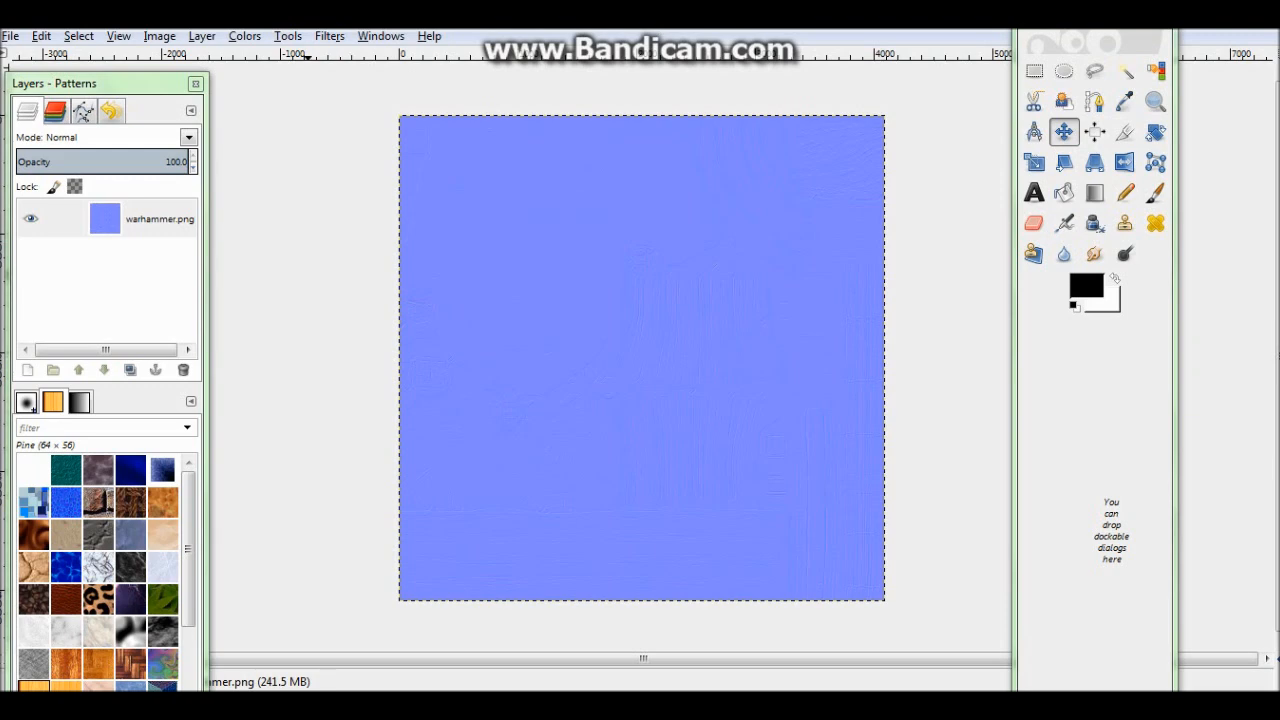
# Export the normal map to Downloads as warhammer_n.dds, replacing the existing file, with BC2 / DXT3 compression and mipmaps.
pyautogui.click(10, 35)
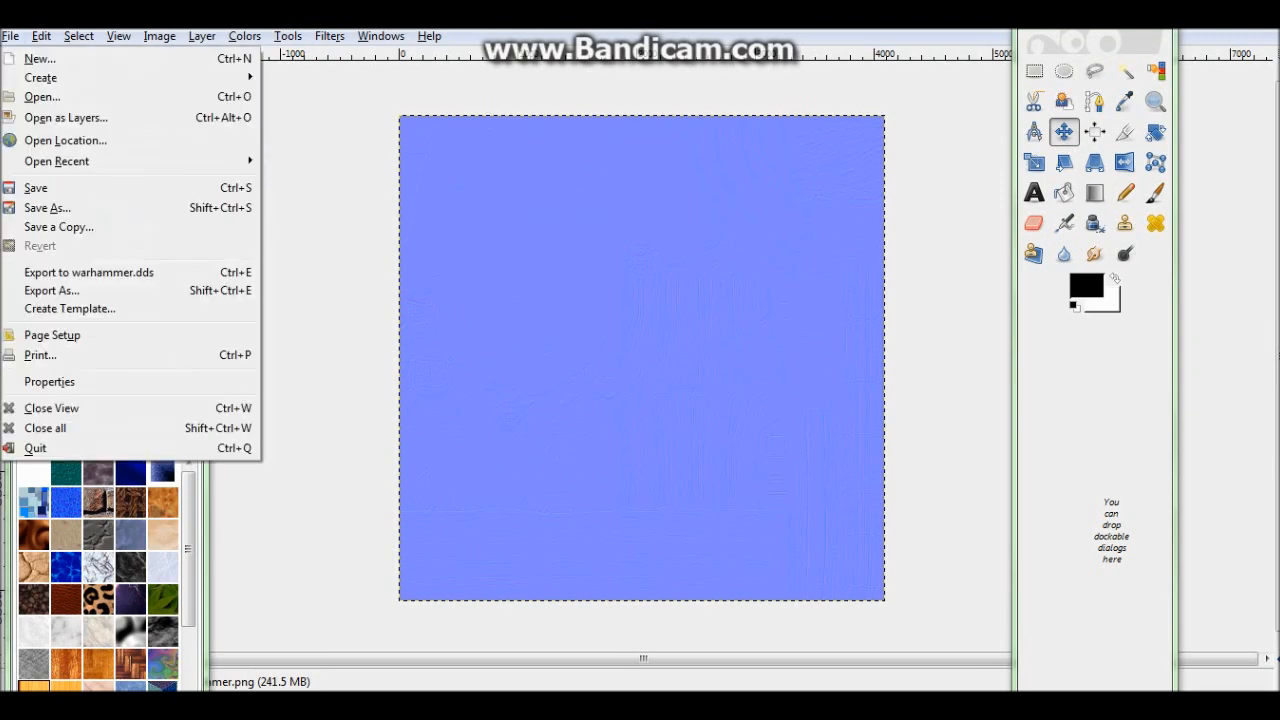
pyautogui.click(50, 288)
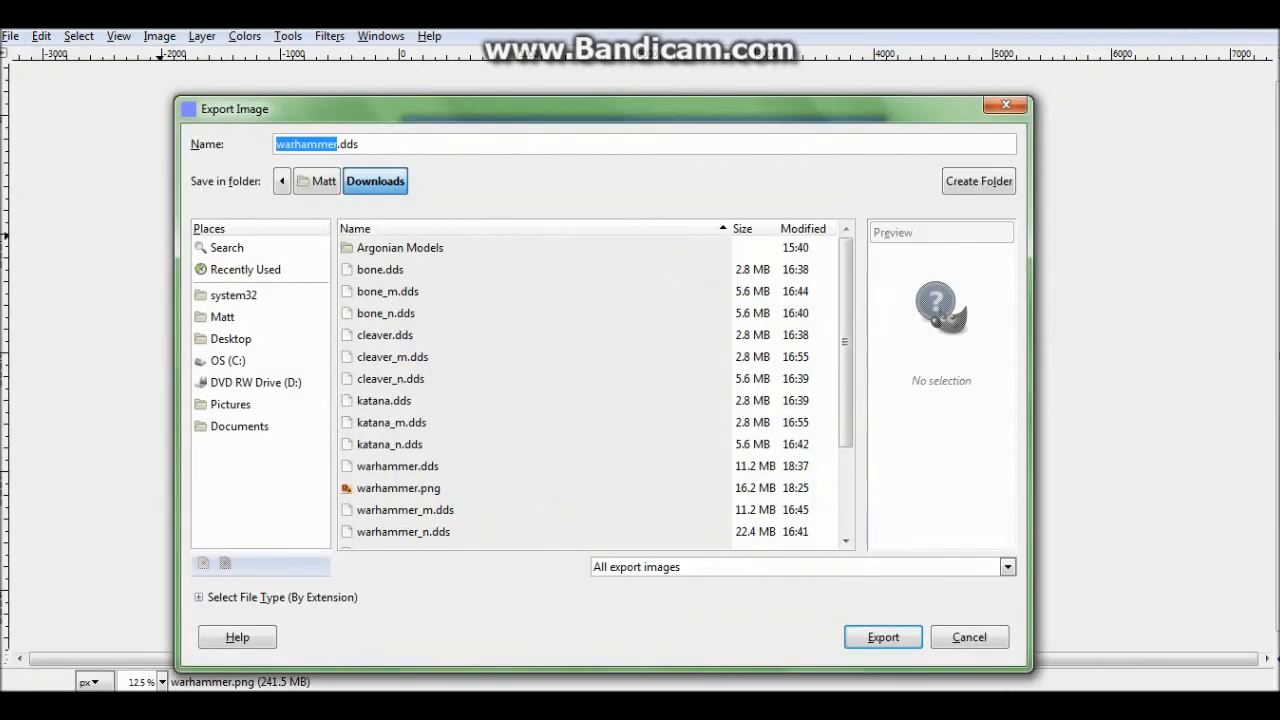
pyautogui.click(338, 144)
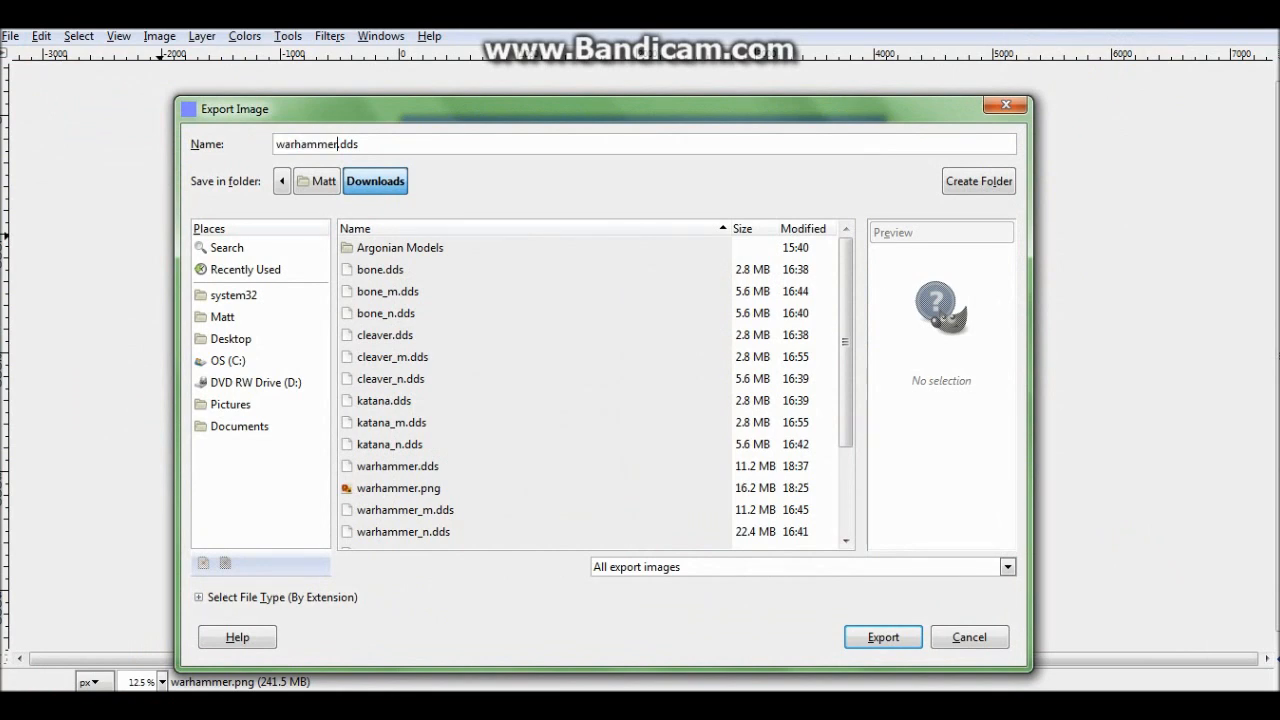
pyautogui.write('_n')
pyautogui.press('Return')
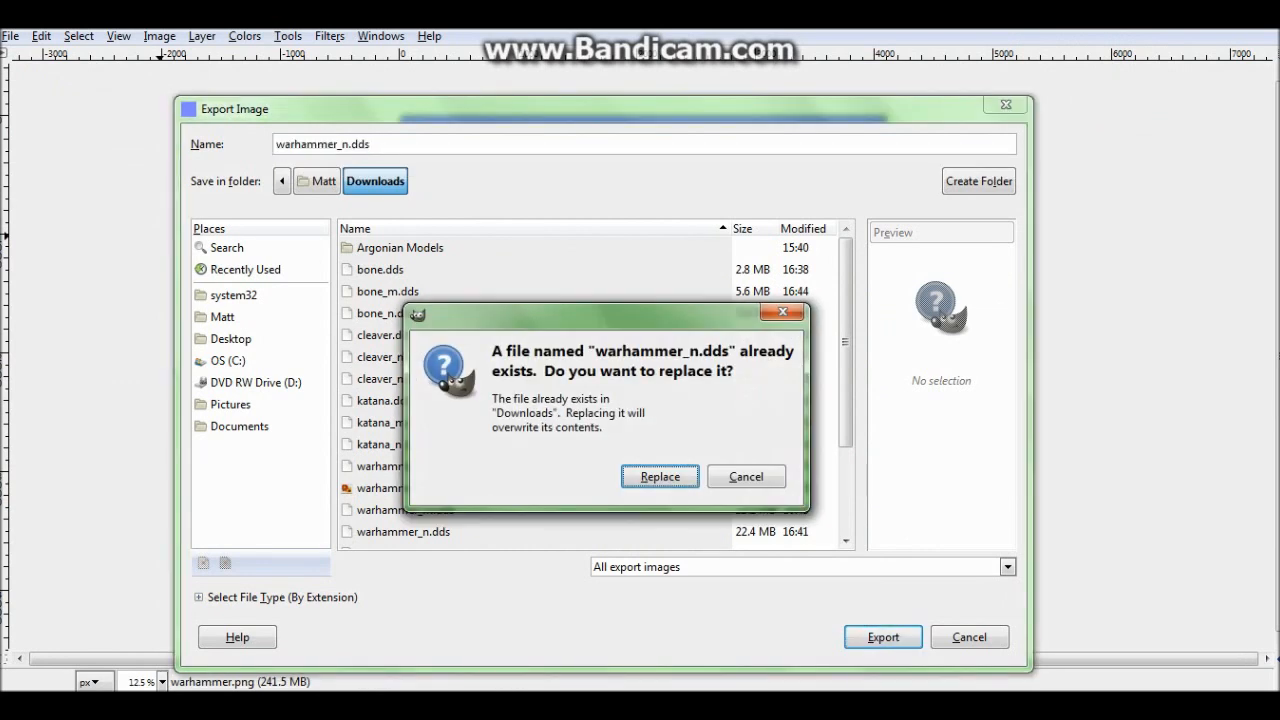
pyautogui.press('Return')
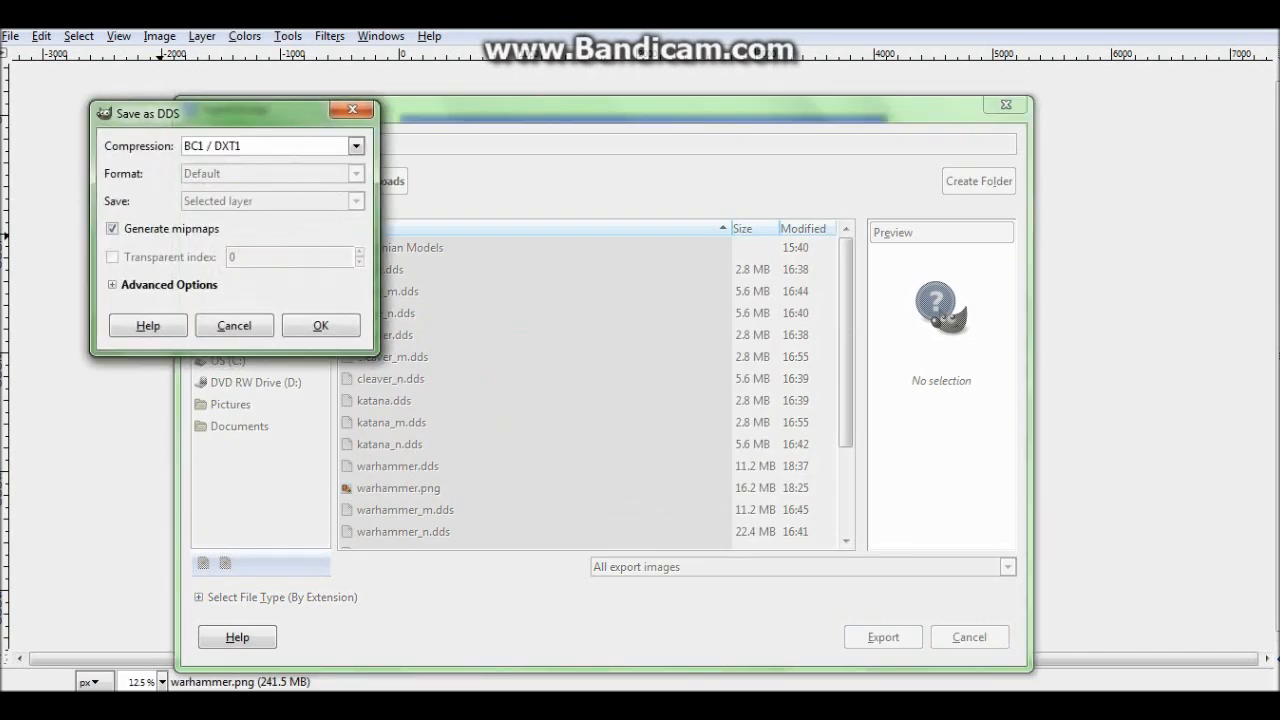
pyautogui.click(356, 146)
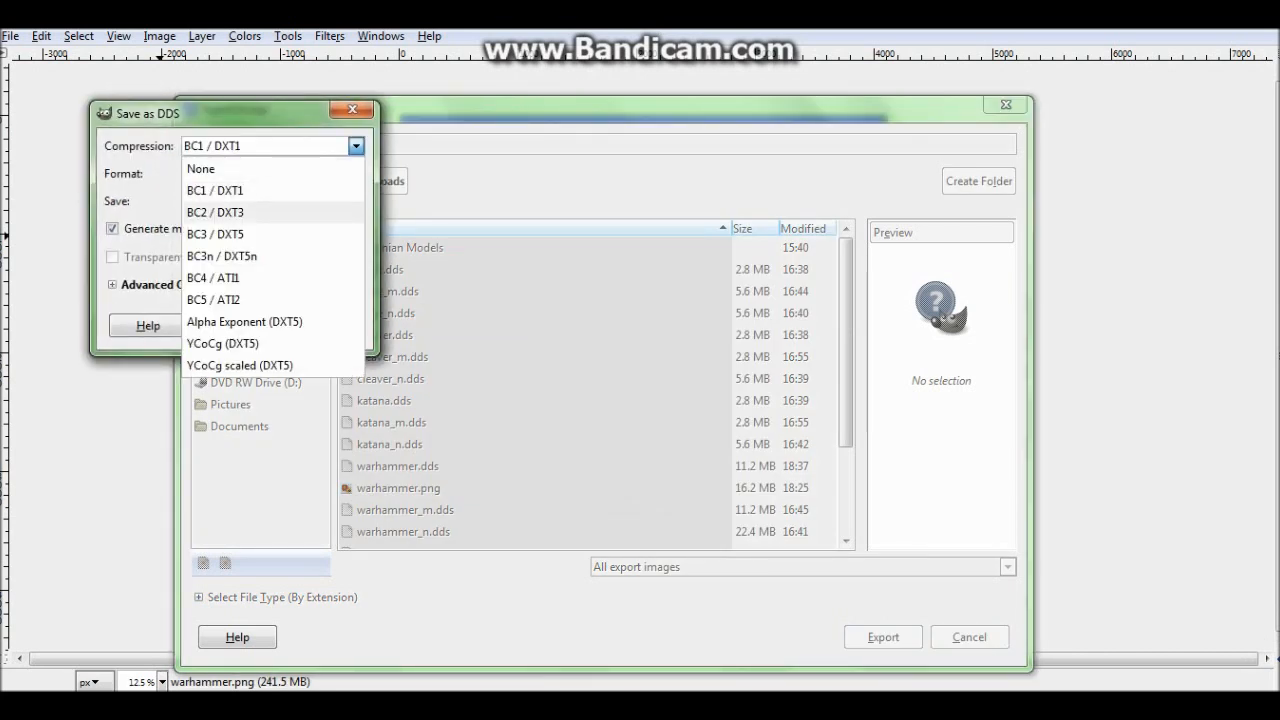
pyautogui.press('Return')
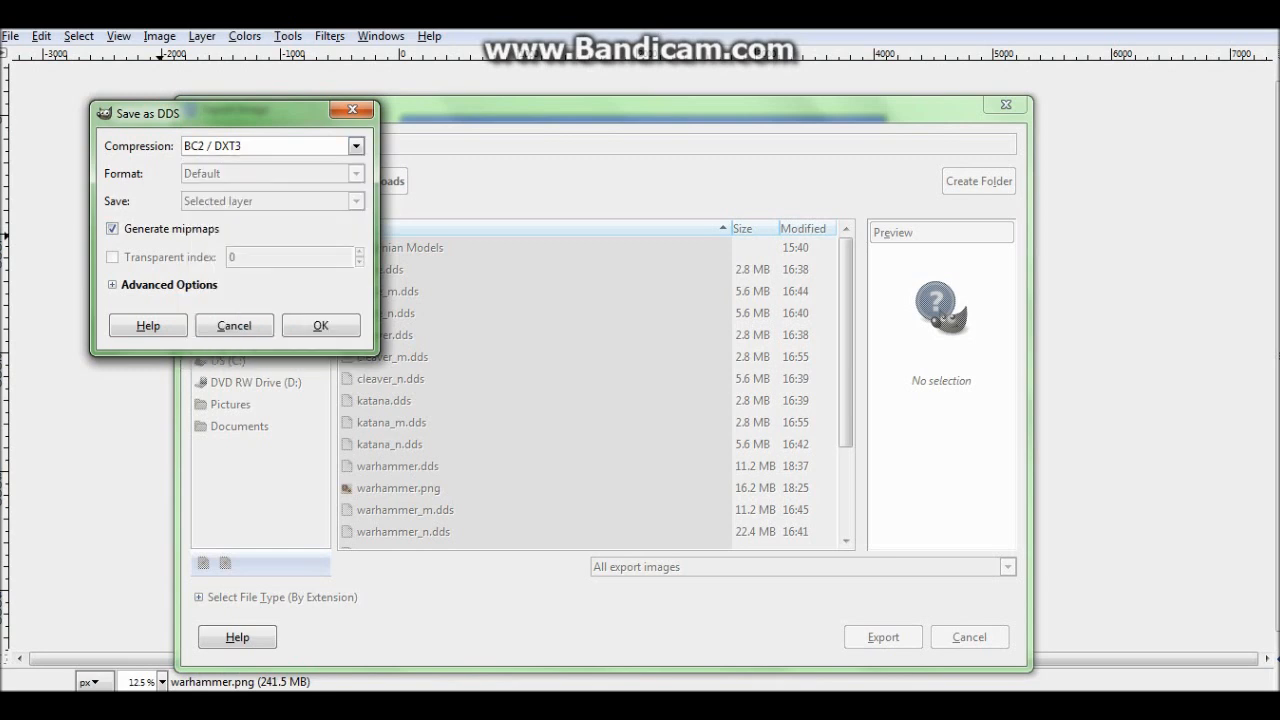
pyautogui.click(320, 326)
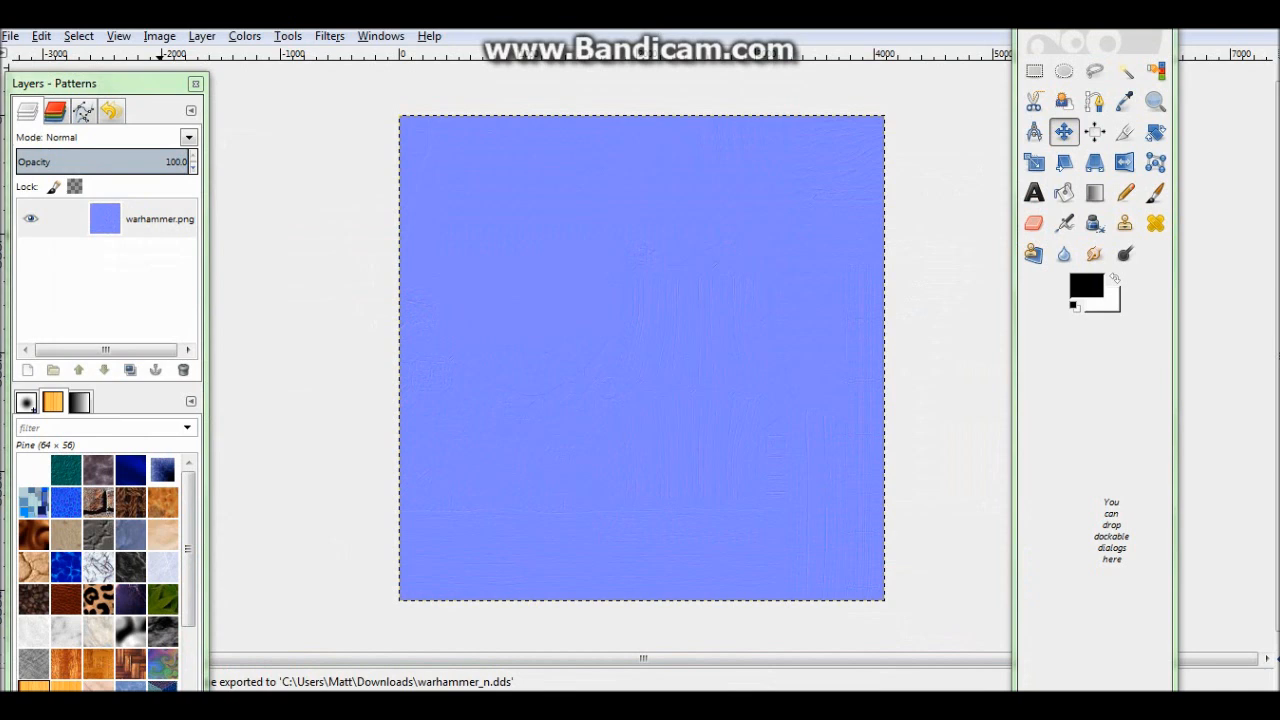
# Undo the normal map conversion and desaturate the warhammer texture based on Lightness.
pyautogui.hotkey('ctrl', 'z')
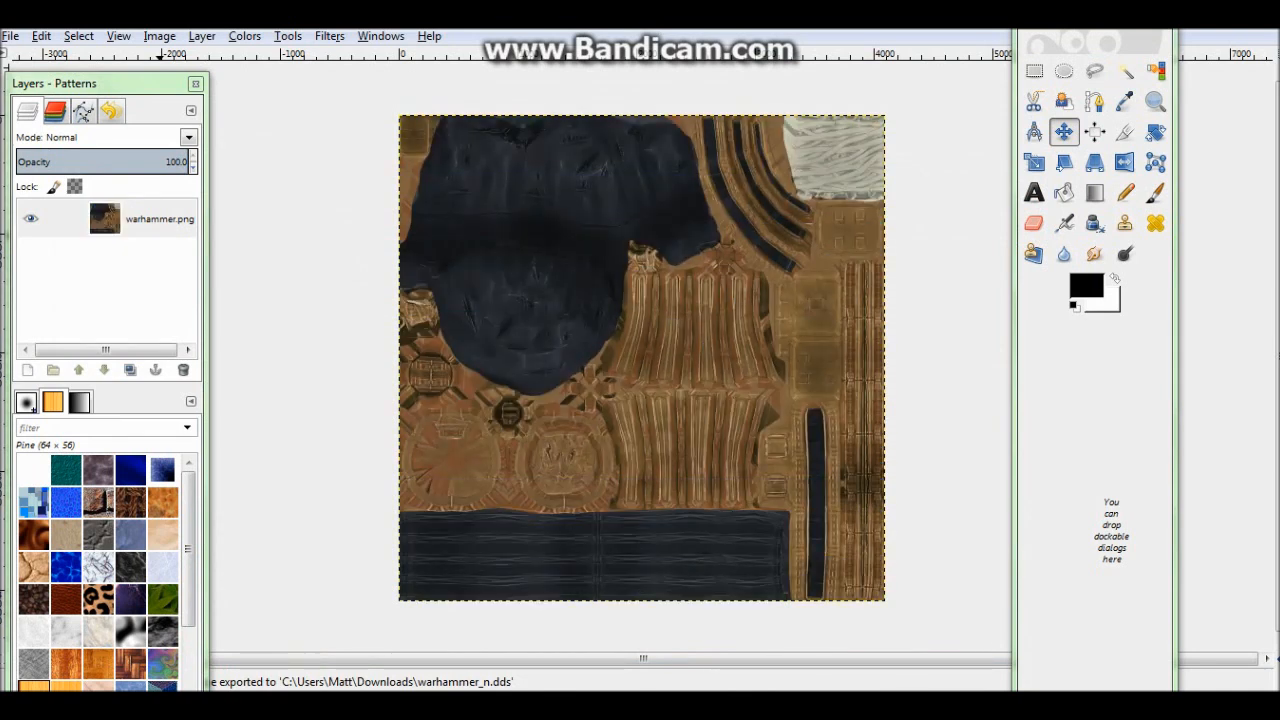
pyautogui.click(288, 36)
pyautogui.moveTo(244, 36)
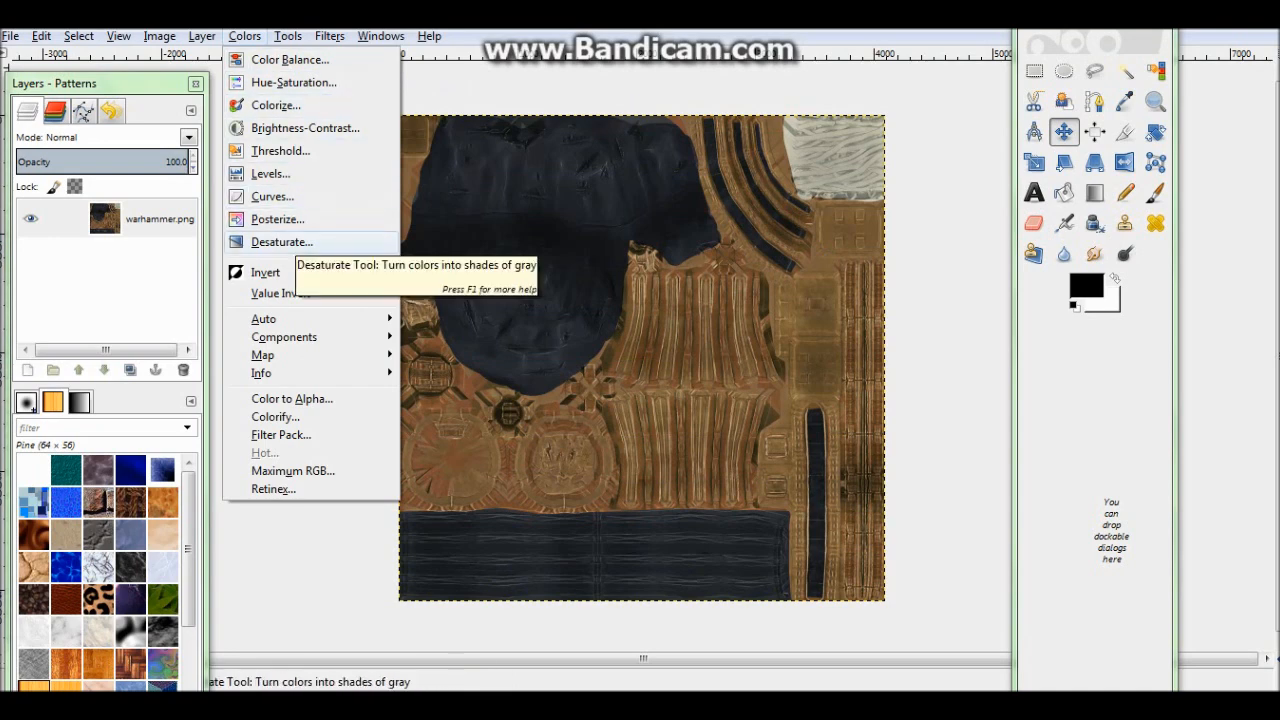
pyautogui.click(285, 242)
pyautogui.press('Tab')
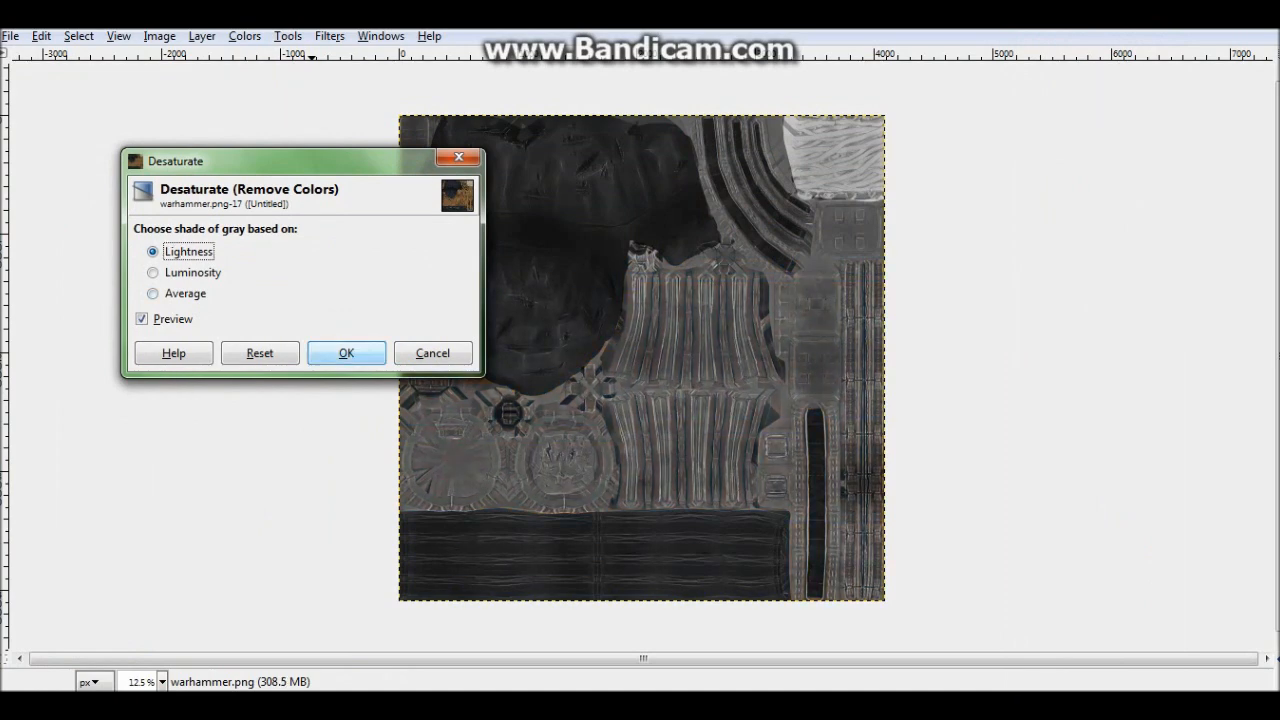
pyautogui.click(346, 353)
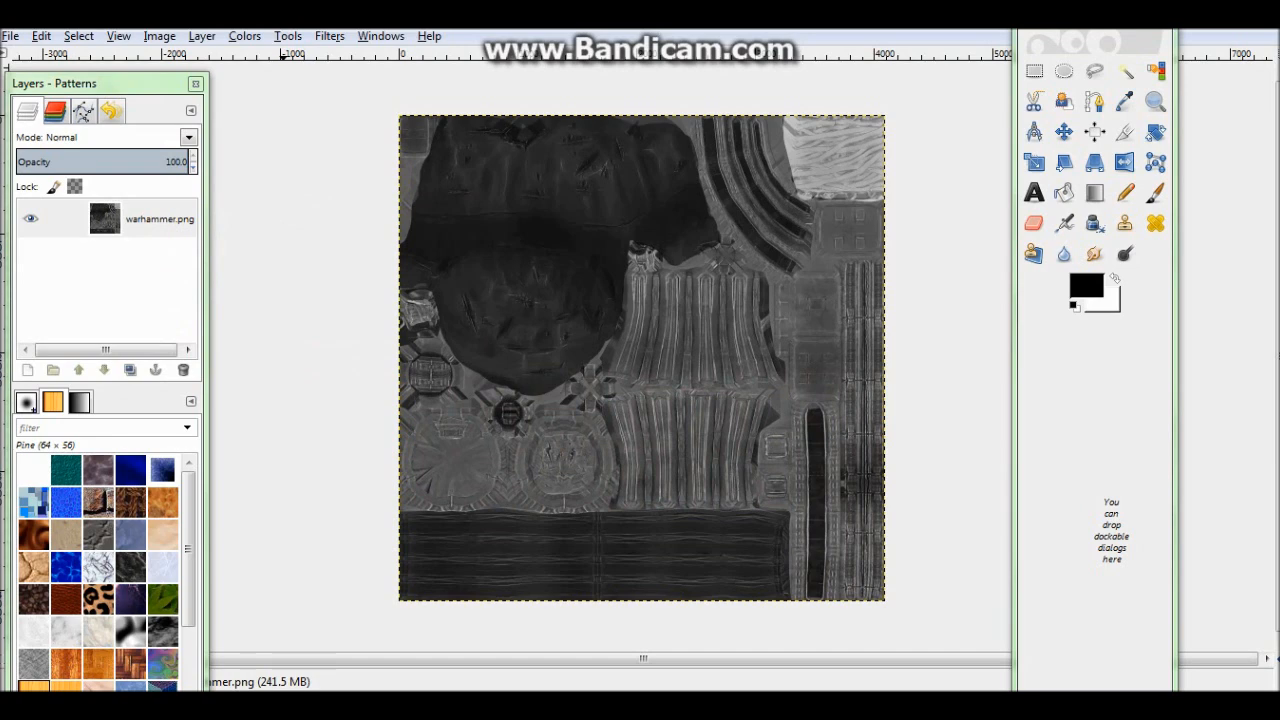
# Darken the grayscale texture with Levels by setting the midtone input level to 0.65.
pyautogui.click(288, 36)
pyautogui.moveTo(245, 36)
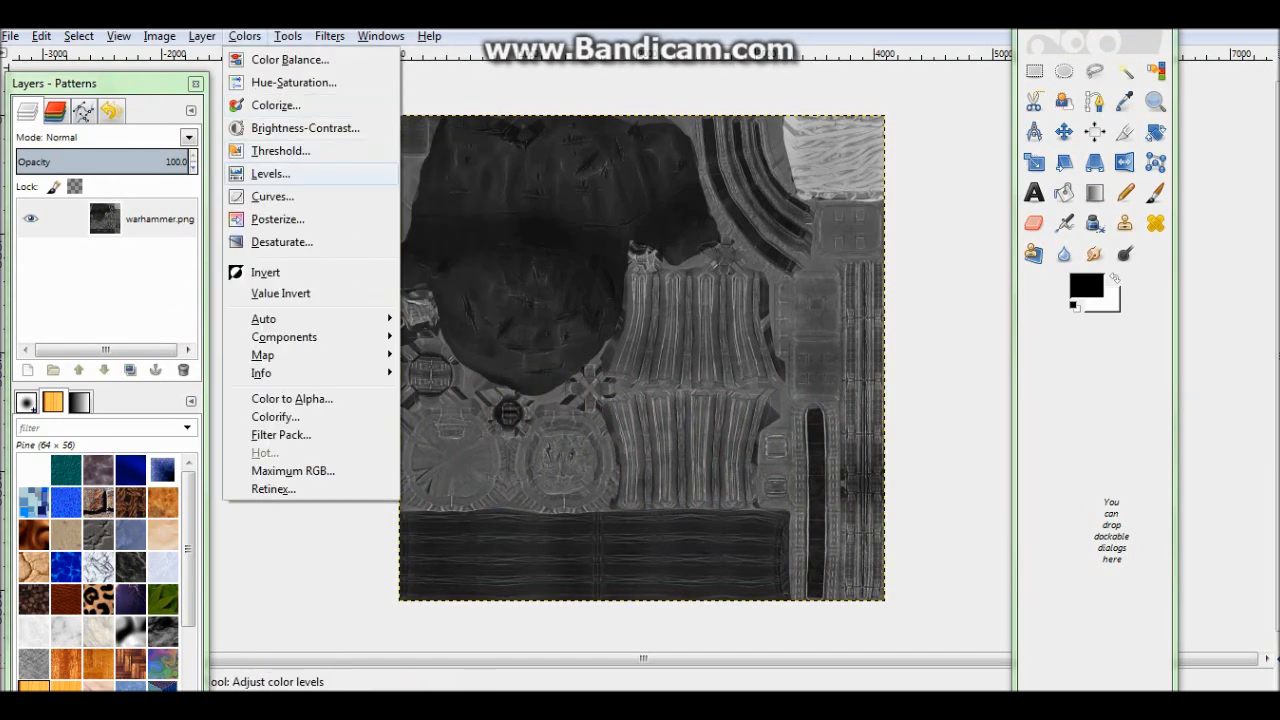
pyautogui.click(270, 173)
pyautogui.moveTo(291, 238); pyautogui.dragTo(322, 238)
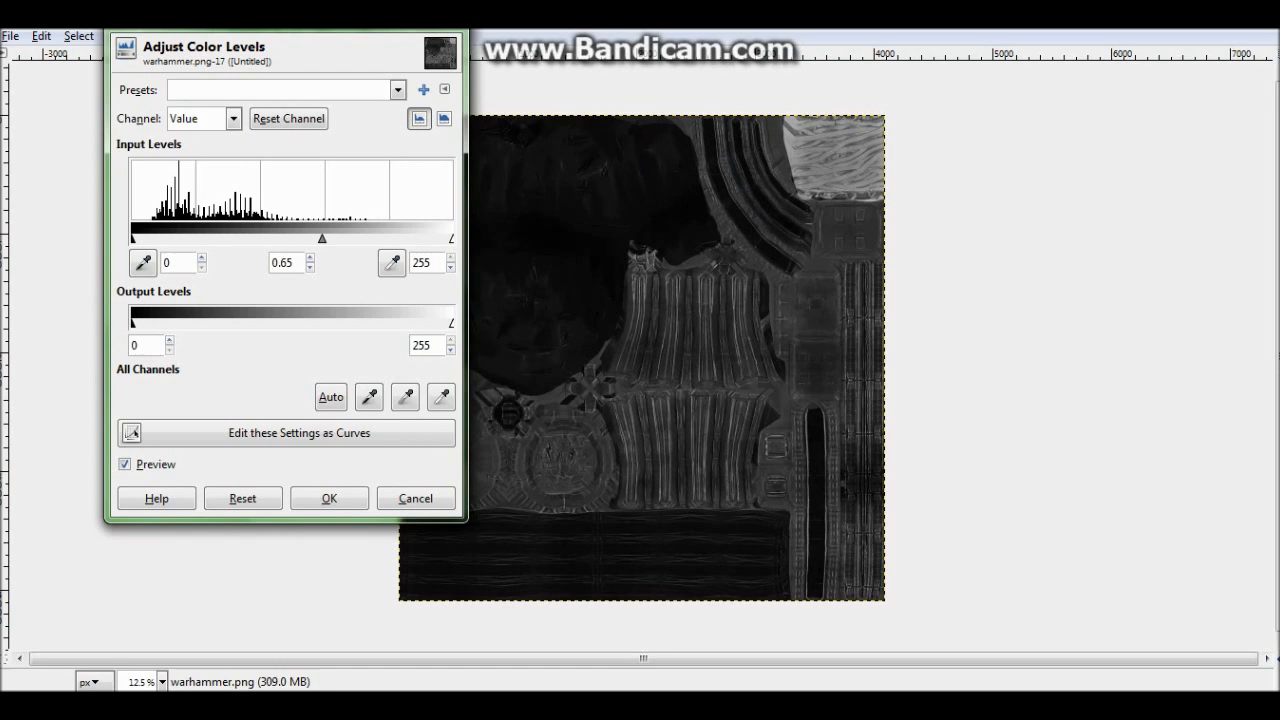
pyautogui.click(329, 498)
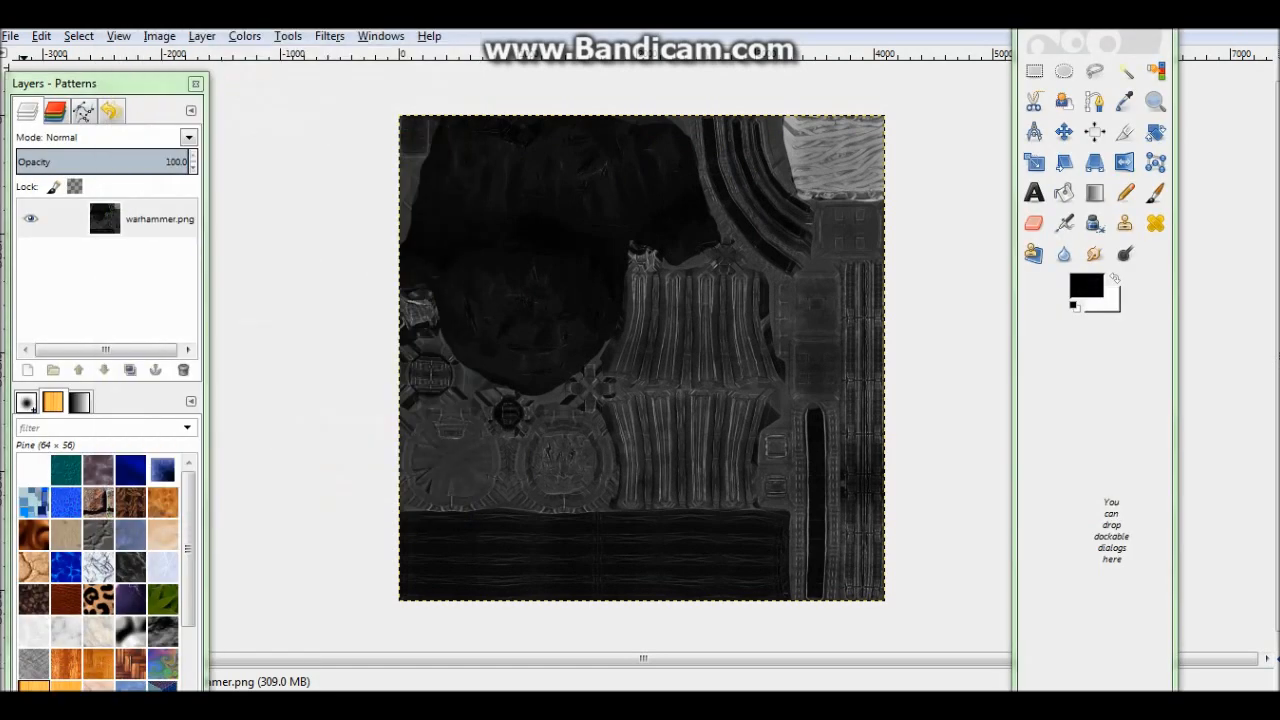
# Export the darkened grayscale texture to Downloads as warhammer_m.dds, replacing the existing file, with BC1 / DXT1 compression and mipmaps.
pyautogui.click(11, 36)
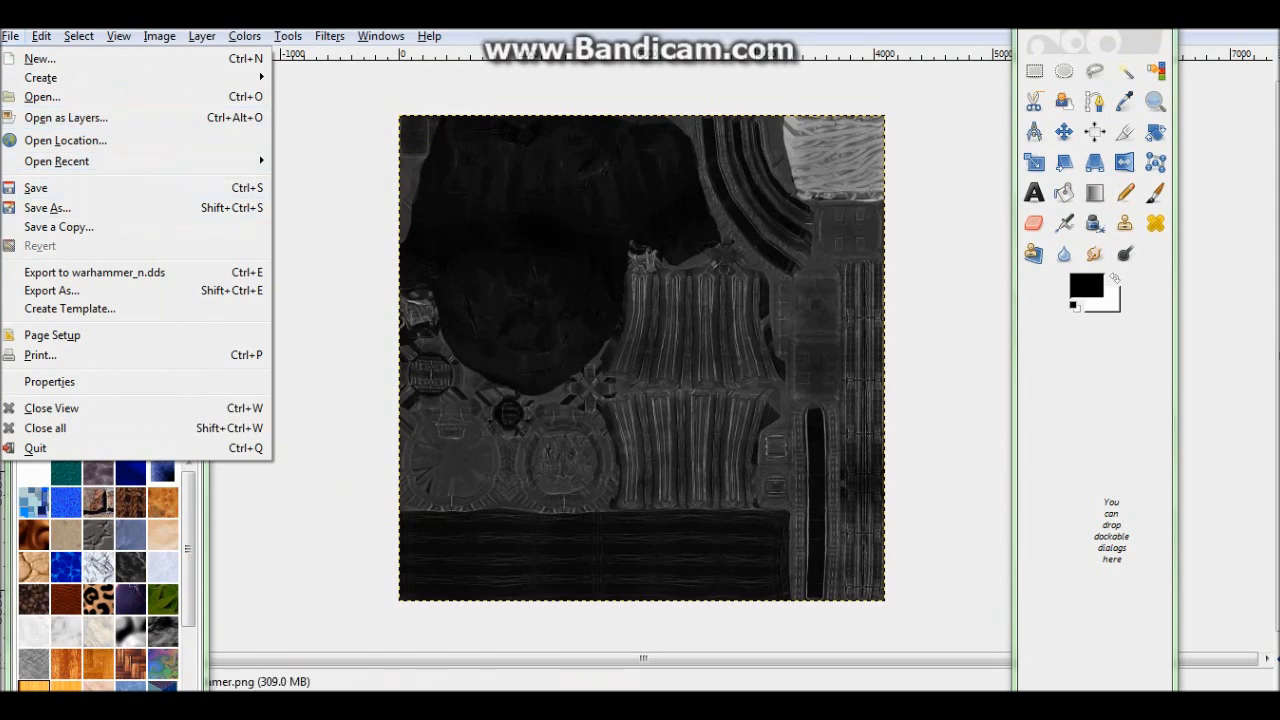
pyautogui.click(55, 290)
pyautogui.click(349, 144)
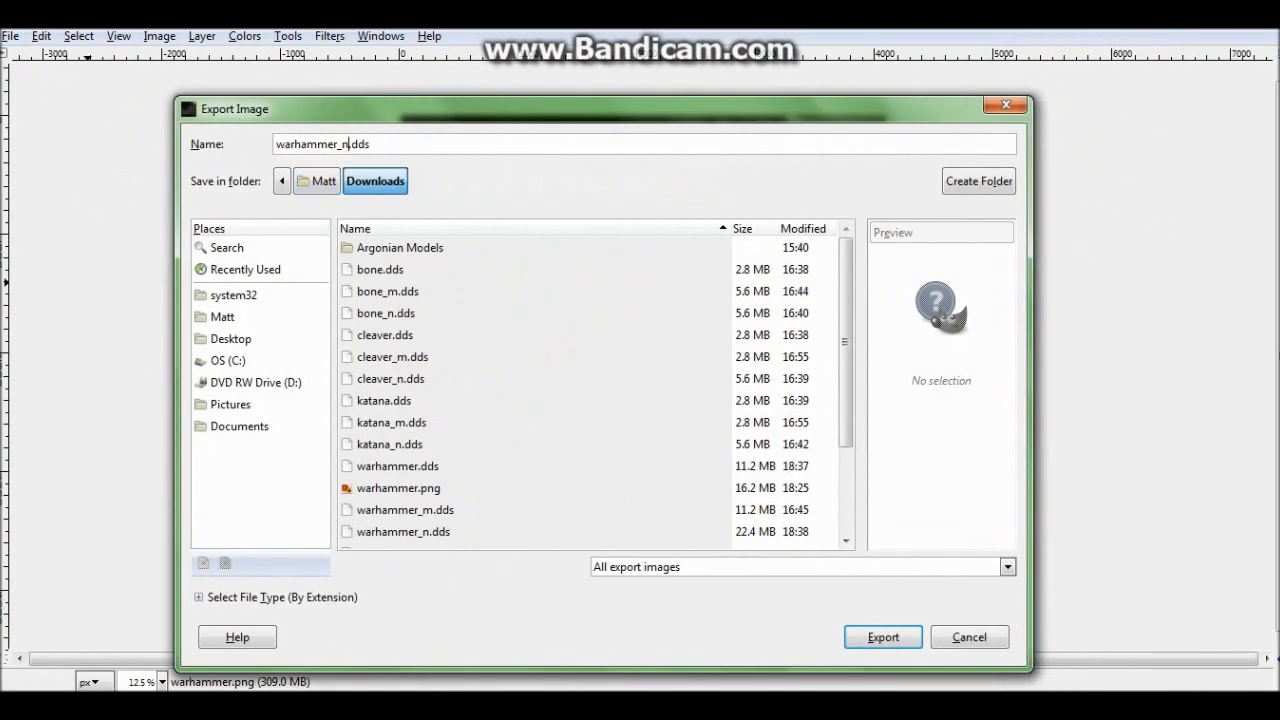
pyautogui.press('BackSpace')
pyautogui.write('m')
pyautogui.press('End')
pyautogui.press('Return')
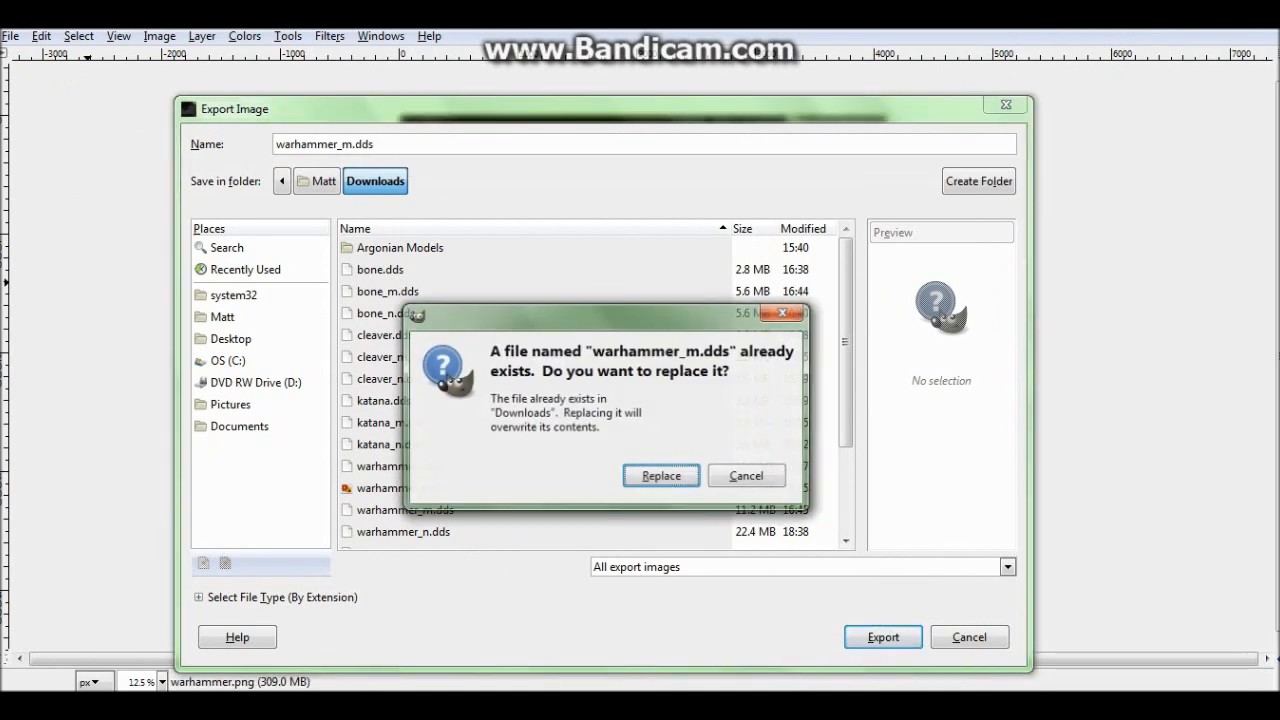
pyautogui.press('Return')
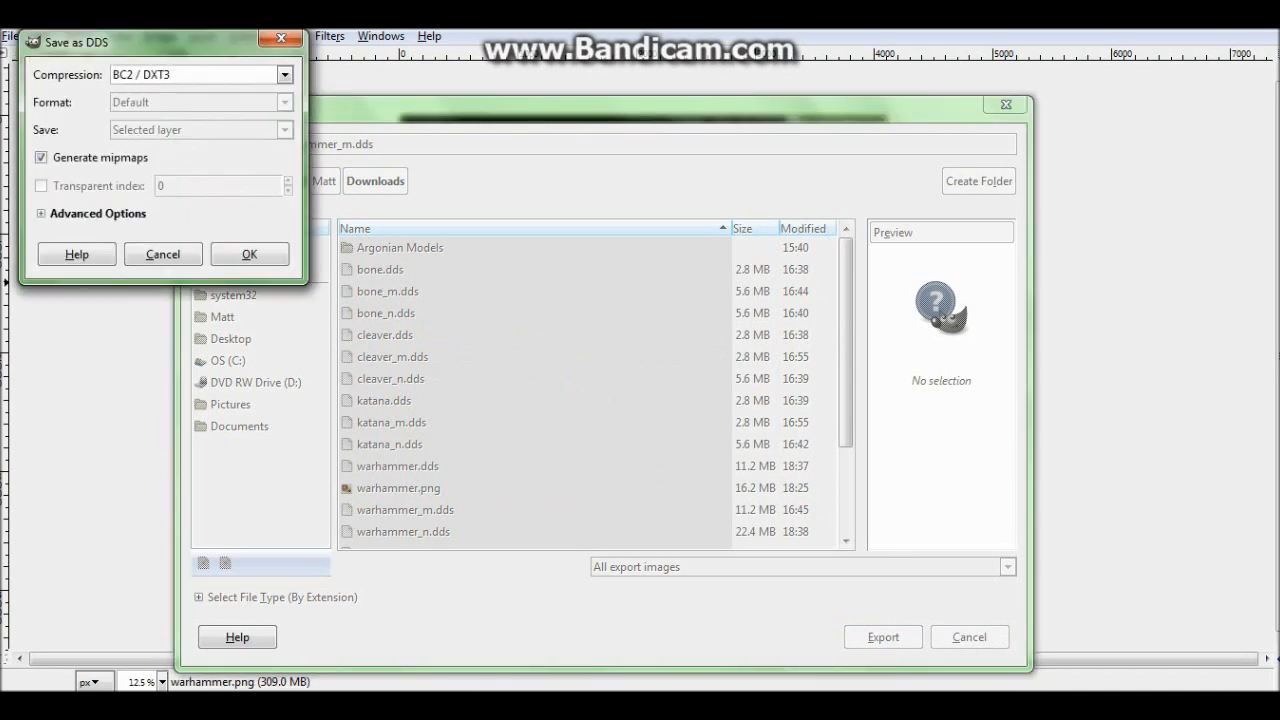
pyautogui.press('space')
pyautogui.press('Up')
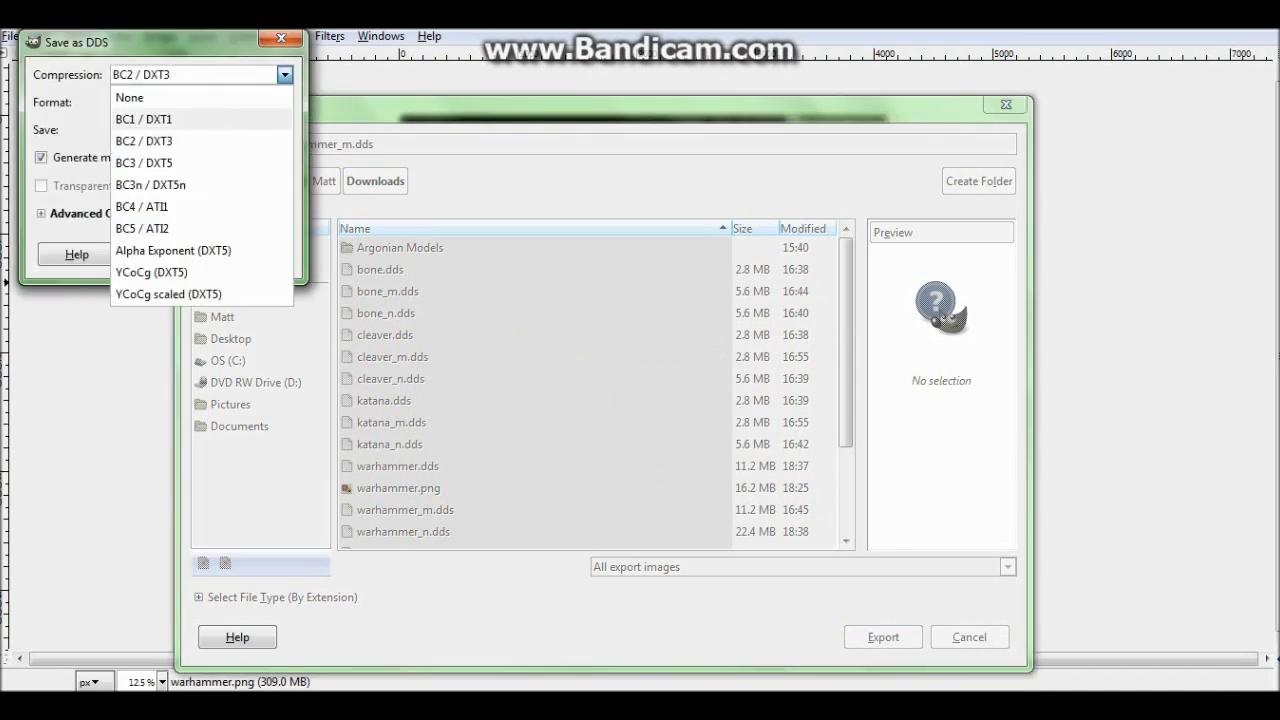
pyautogui.press('Return')
pyautogui.press('Return')
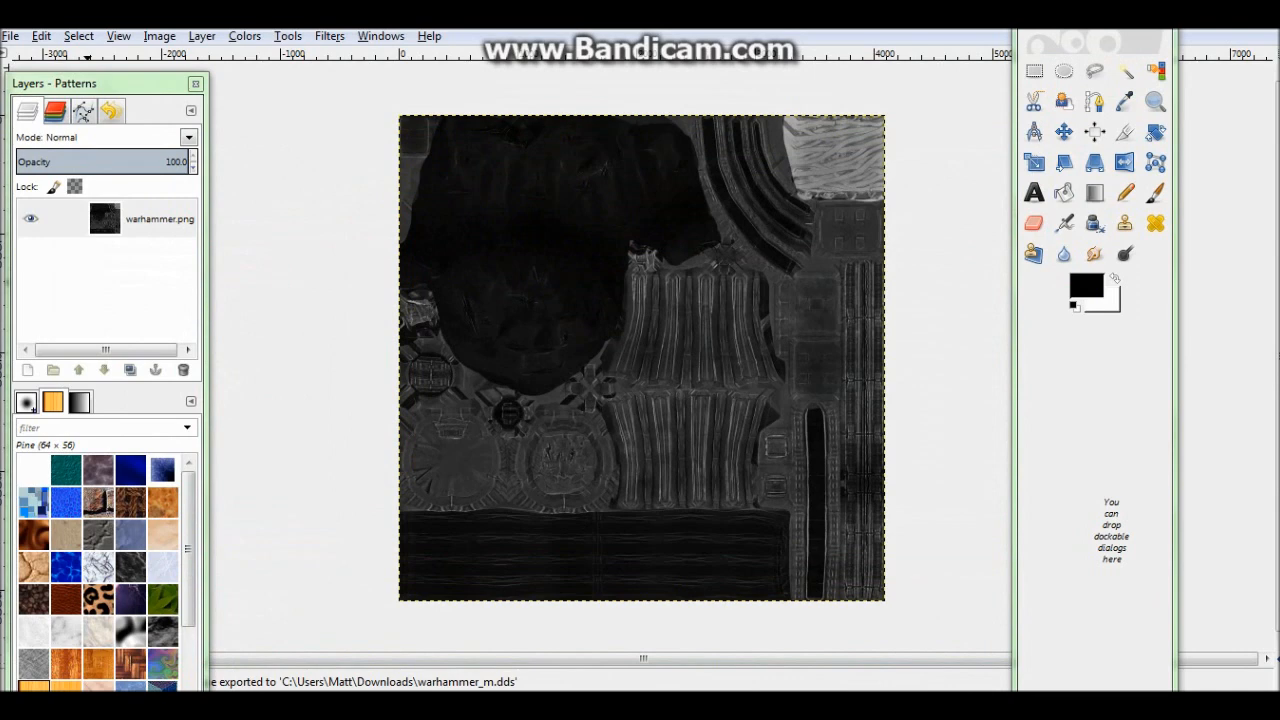
# Switch to Blender and put the warhammer mesh into Edit Mode, with the hammer head in view.
pyautogui.moveTo(434, 705)
pyautogui.click(434, 625)
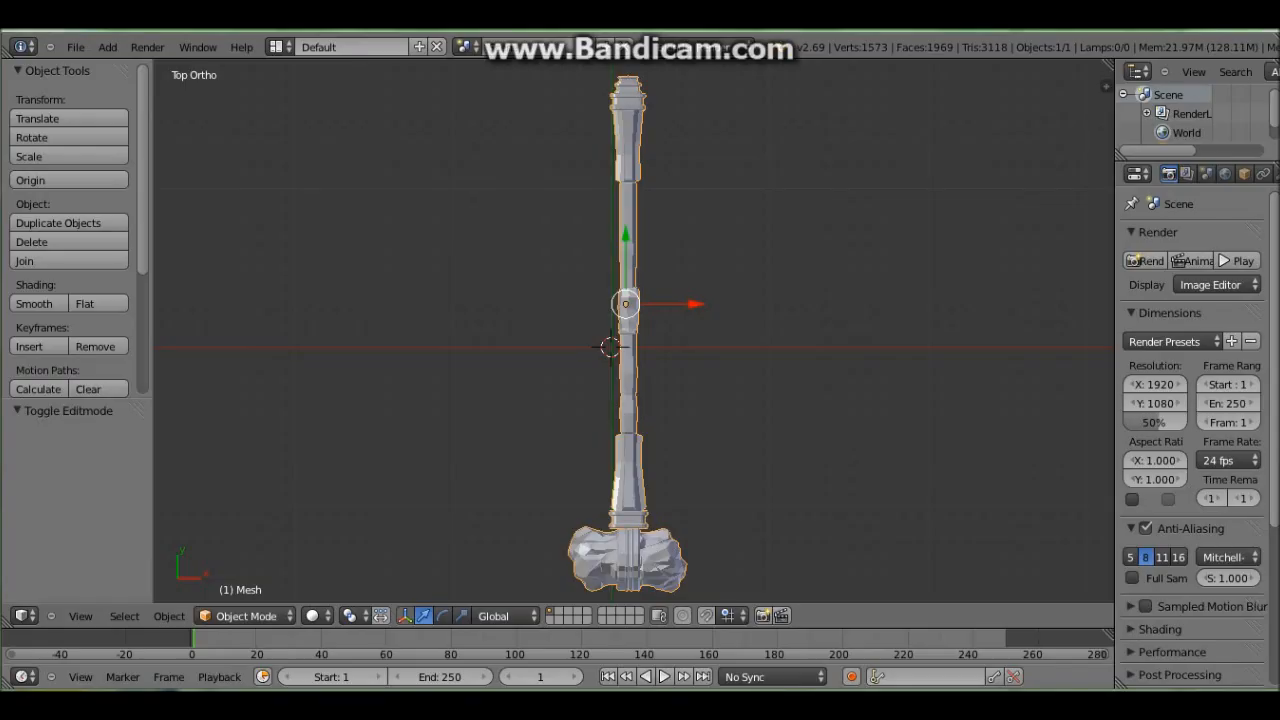
pyautogui.scroll(-10, 632, 330)
pyautogui.scroll(10, 632, 330)
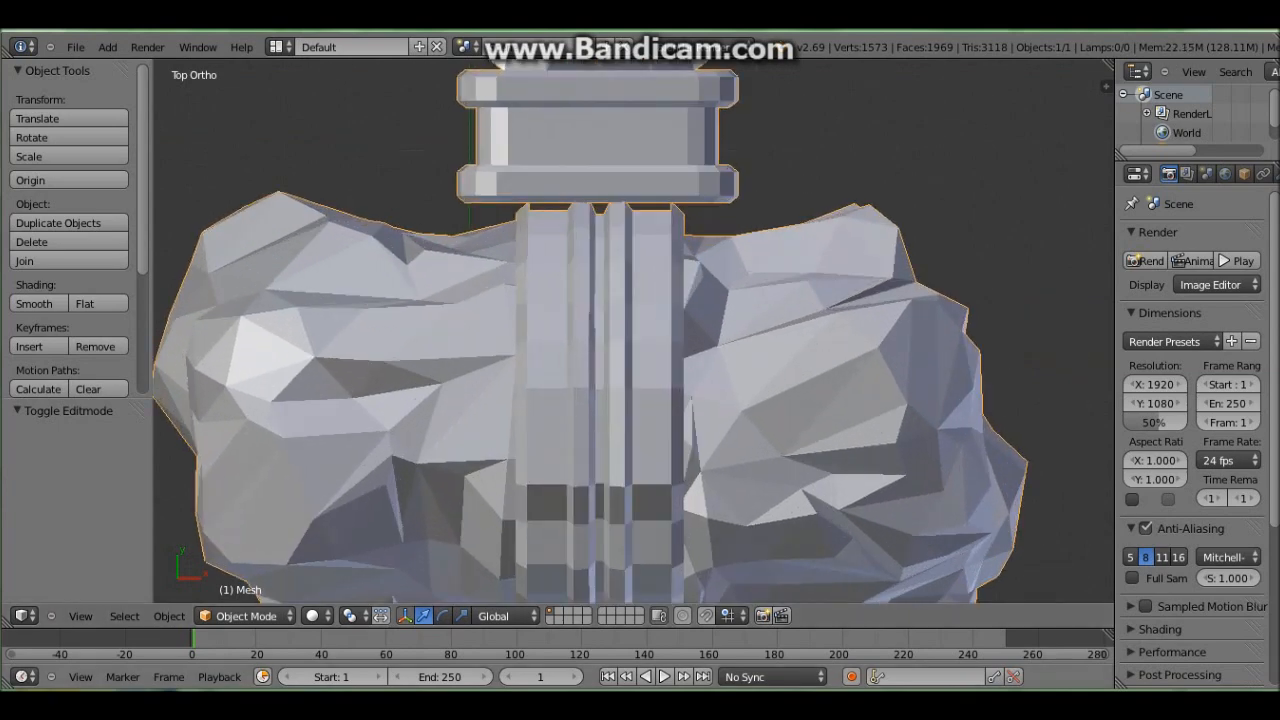
pyautogui.click(246, 616)
pyautogui.click(238, 576)
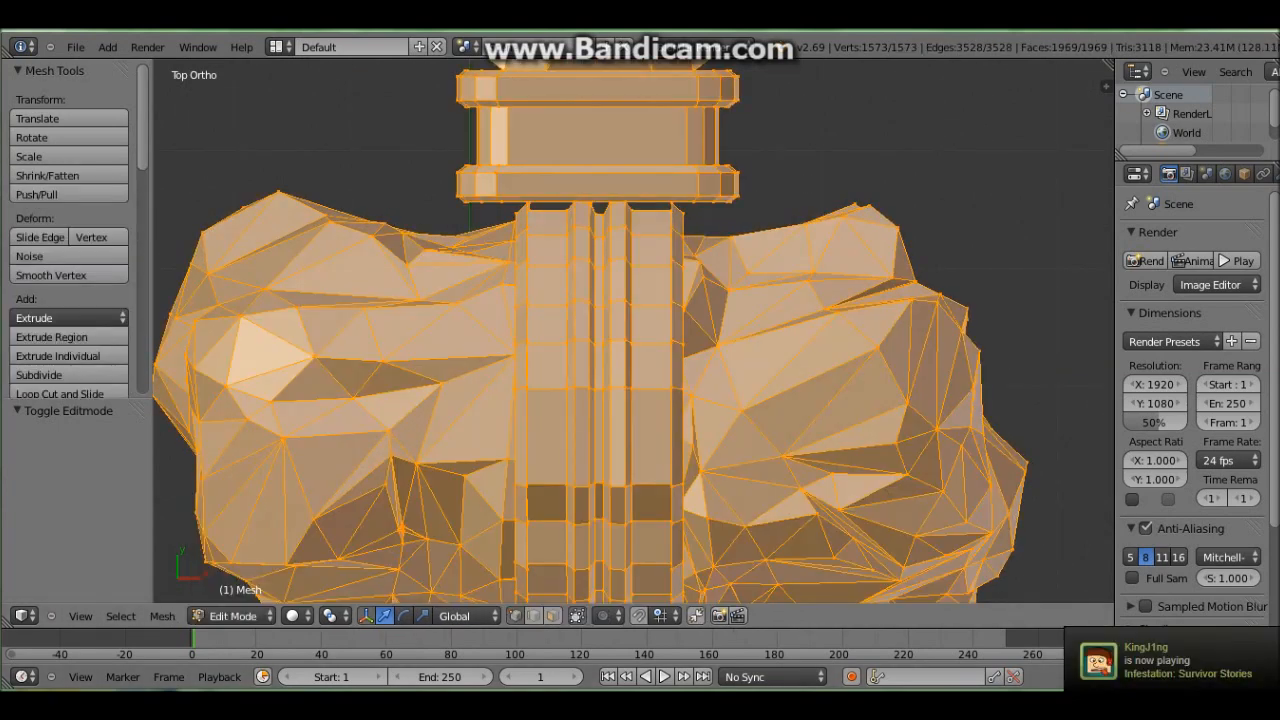
pyautogui.scroll(-5, 610, 330)
pyautogui.scroll(3, 610, 330)
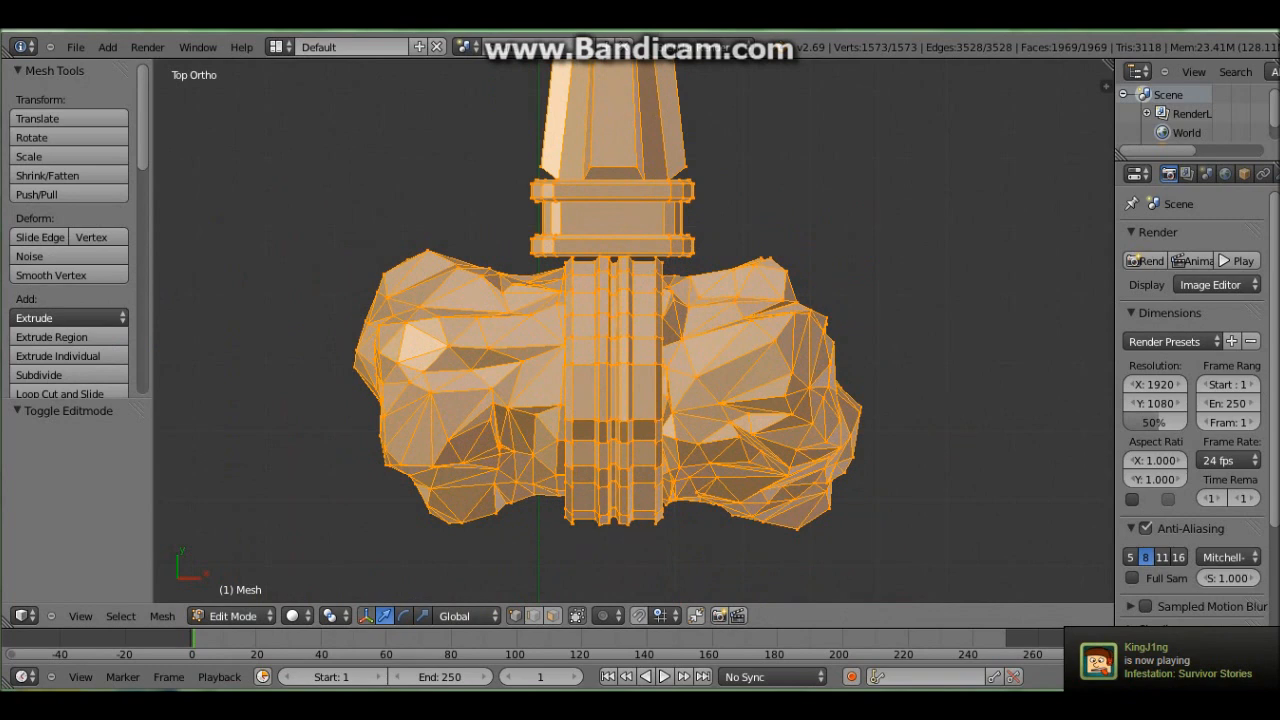
pyautogui.rightClick(383, 273)
pyautogui.press('b')
pyautogui.moveTo(309, 187); pyautogui.dragTo(517, 583)
pyautogui.press('b')
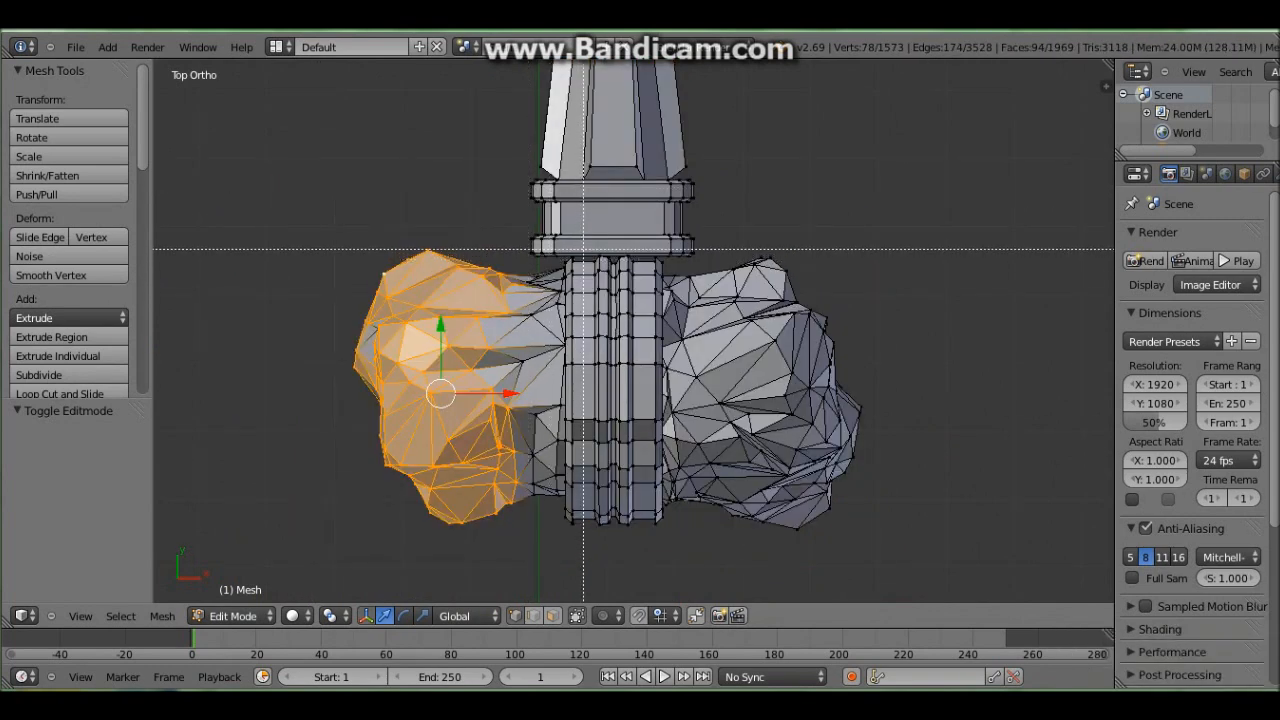
pyautogui.moveTo(566, 249); pyautogui.dragTo(661, 543)
pyautogui.press('b')
pyautogui.moveTo(620, 264); pyautogui.dragTo(901, 578)
pyautogui.press('b')
pyautogui.moveTo(742, 240); pyautogui.dragTo(924, 574)
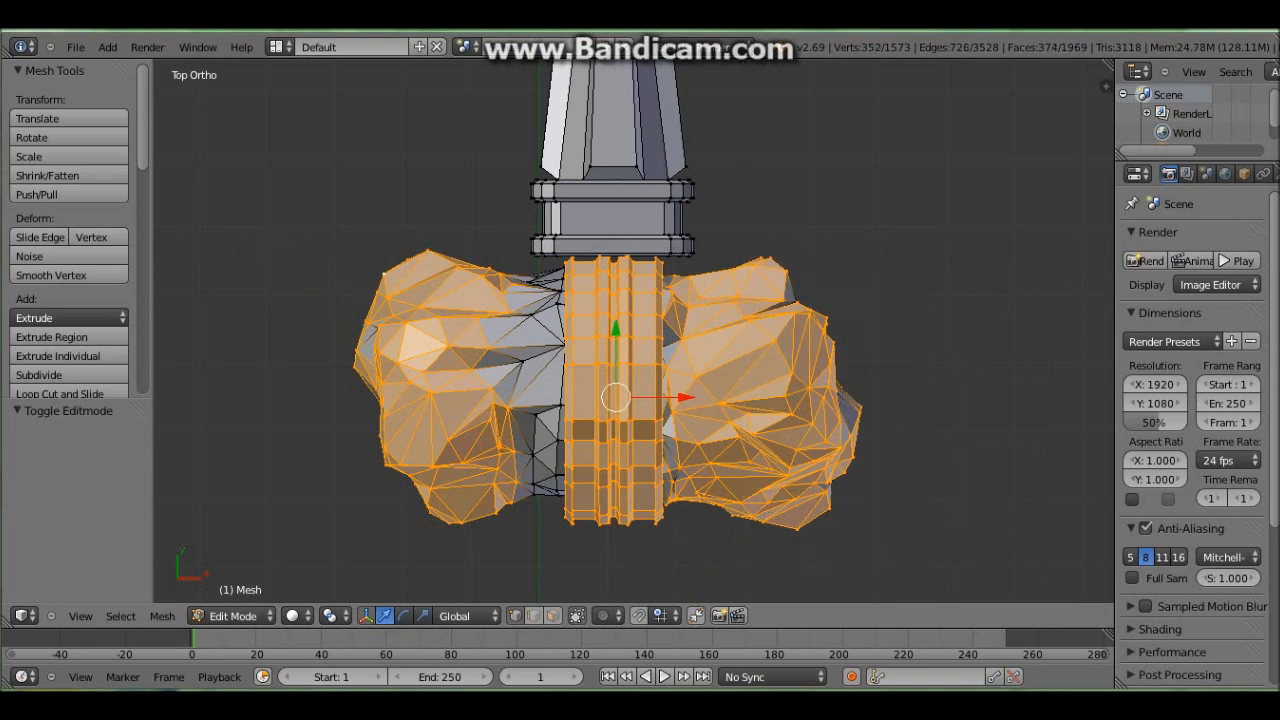
# Allow selection of hidden vertices through the mesh and box-select the whole collar just above the hammer head.
pyautogui.click(577, 616)
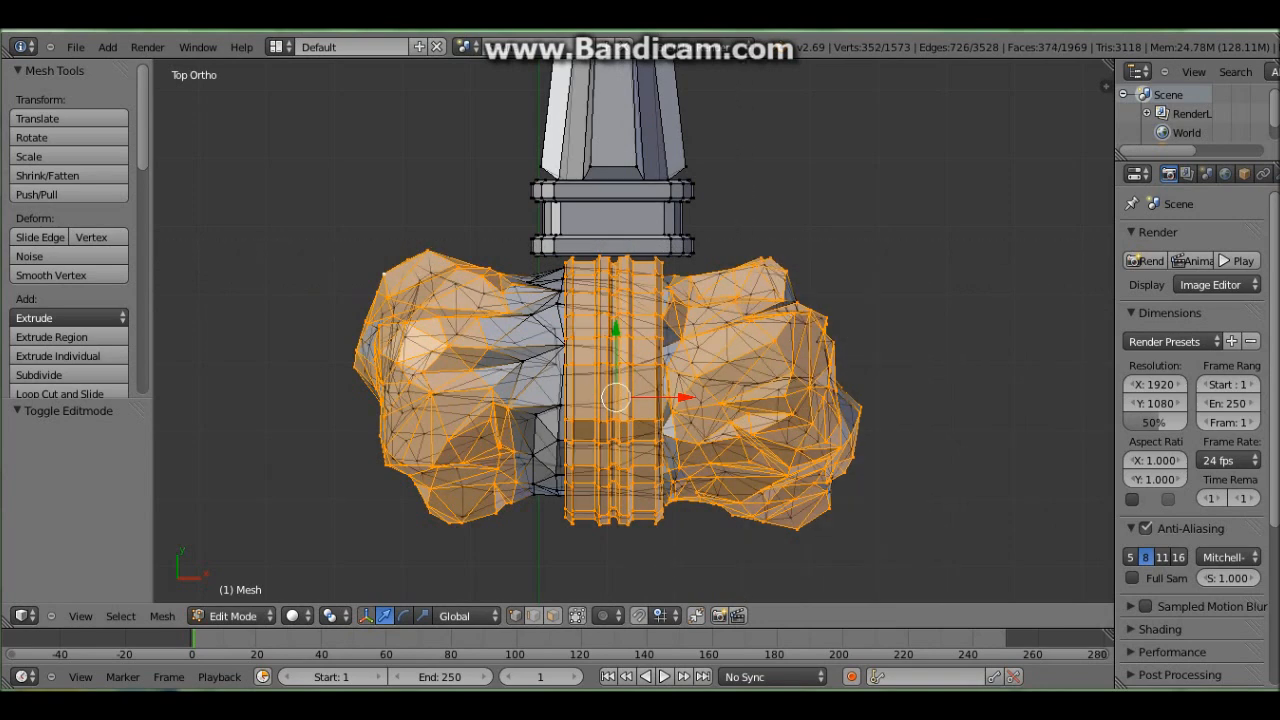
pyautogui.rightClick(537, 236)
pyautogui.press('b')
pyautogui.moveTo(484, 160); pyautogui.dragTo(712, 244)
pyautogui.scroll(6, 633, 331)
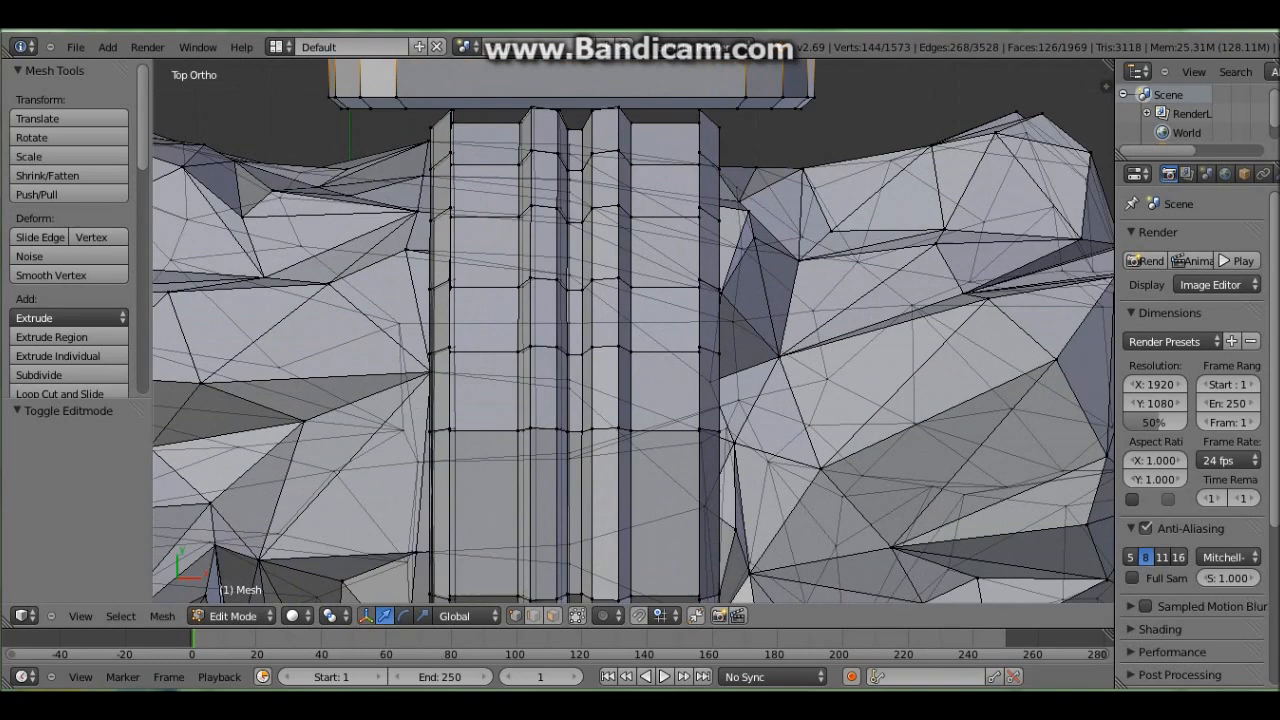
pyautogui.keyDown('shift'); pyautogui.scroll(8, 633, 331); pyautogui.keyUp('shift')
pyautogui.scroll(1, 633, 331)
pyautogui.press('b')
pyautogui.moveTo(222, 231); pyautogui.dragTo(372, 308)
pyautogui.press('b')
pyautogui.moveTo(746, 246); pyautogui.dragTo(880, 316)
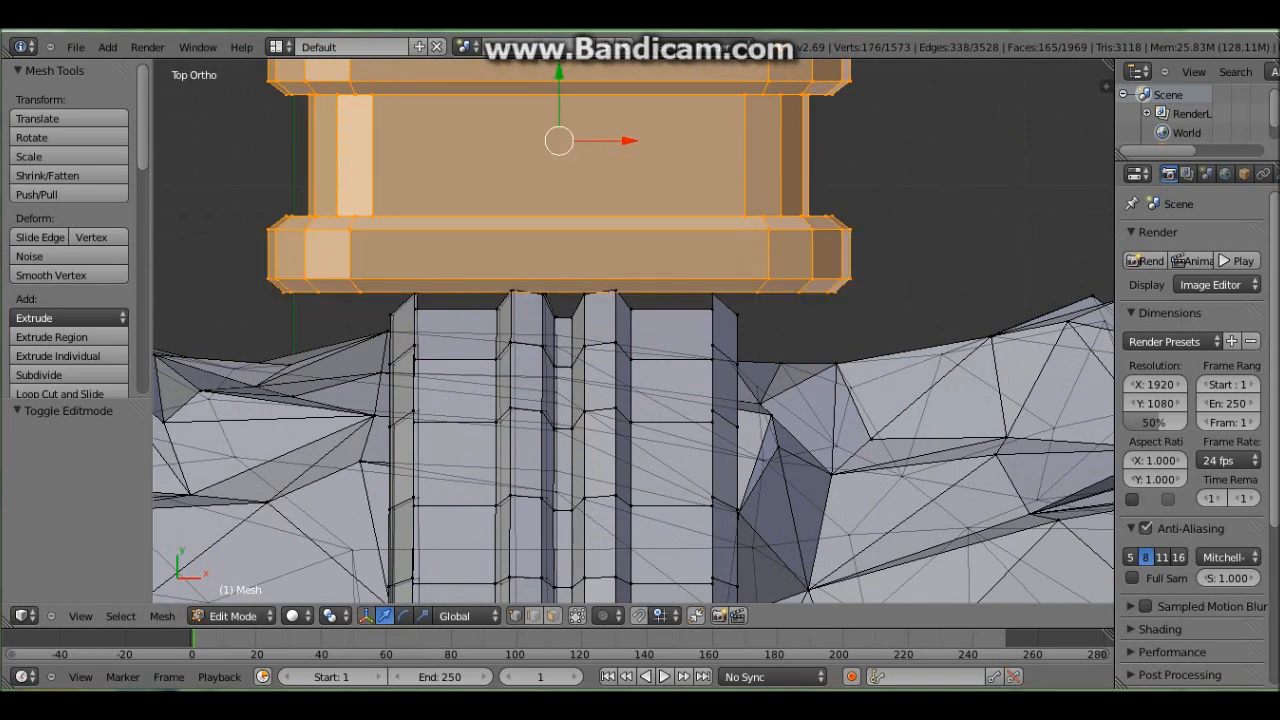
# Add the rest of the handle to the selection, delete its vertices so only the hammer head remains, and return to Object Mode.
pyautogui.scroll(-12, 633, 331)
pyautogui.keyDown('shift'); pyautogui.scroll(7, 633, 331); pyautogui.keyUp('shift')
pyautogui.scroll(-1, 633, 331)
pyautogui.scroll(1, 633, 331)
pyautogui.press('c')
pyautogui.scroll(-7, 758, 372)
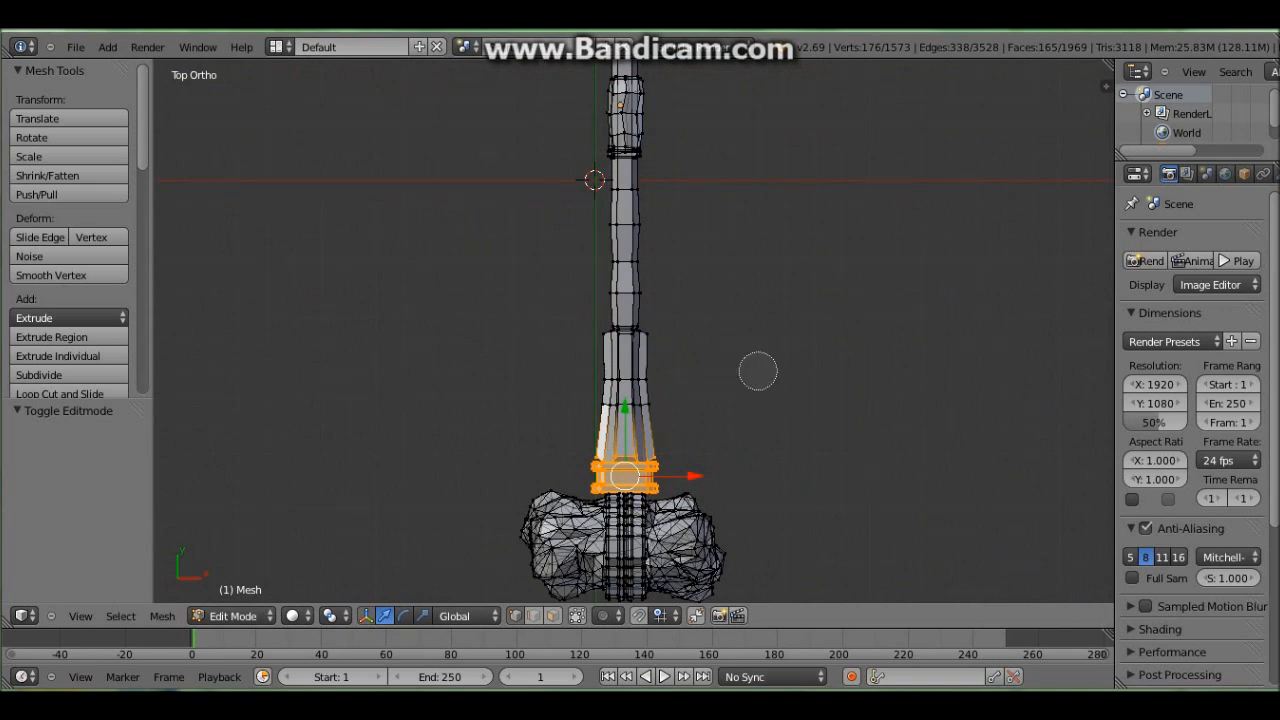
pyautogui.moveTo(686, 385)
pyautogui.mouseDown()
pyautogui.moveTo(603, 357)
pyautogui.moveTo(634, 294)
pyautogui.moveTo(623, 109)
pyautogui.moveTo(634, 278)
pyautogui.mouseUp()
pyautogui.rightClick(614, 293)
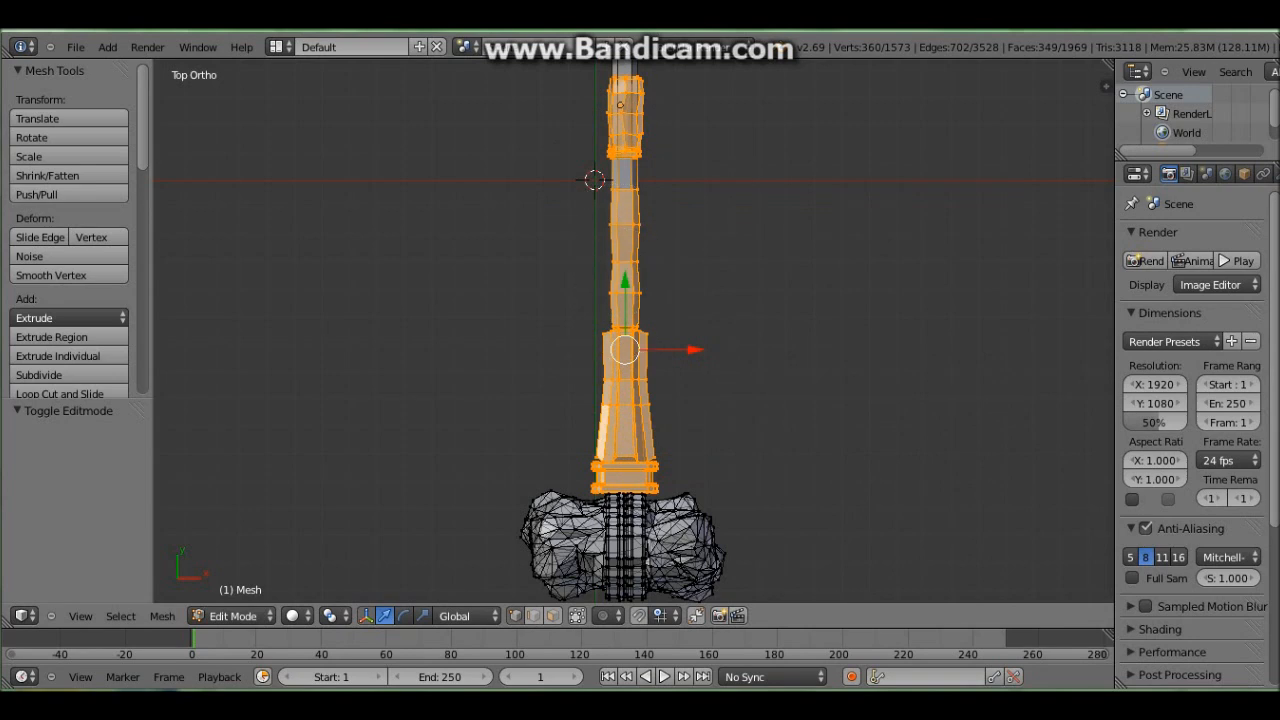
pyautogui.scroll(-7, 614, 293)
pyautogui.press('b')
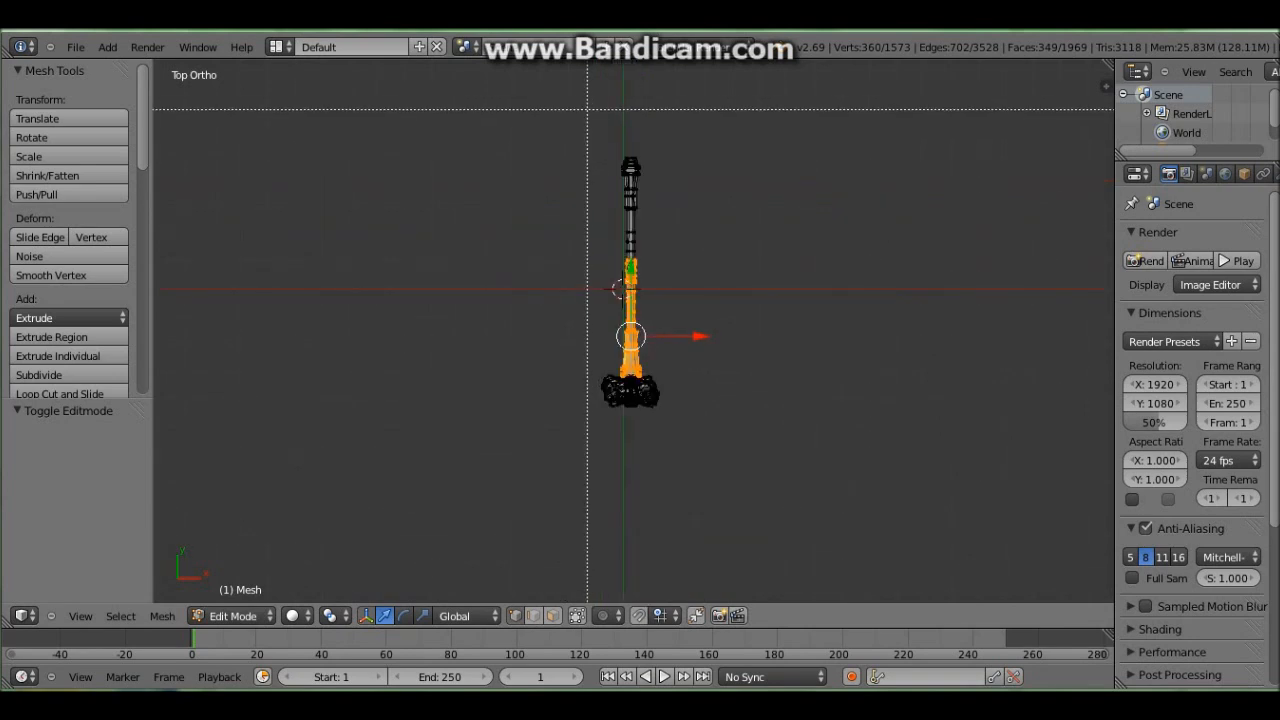
pyautogui.moveTo(586, 108); pyautogui.dragTo(760, 353)
pyautogui.scroll(6, 760, 353)
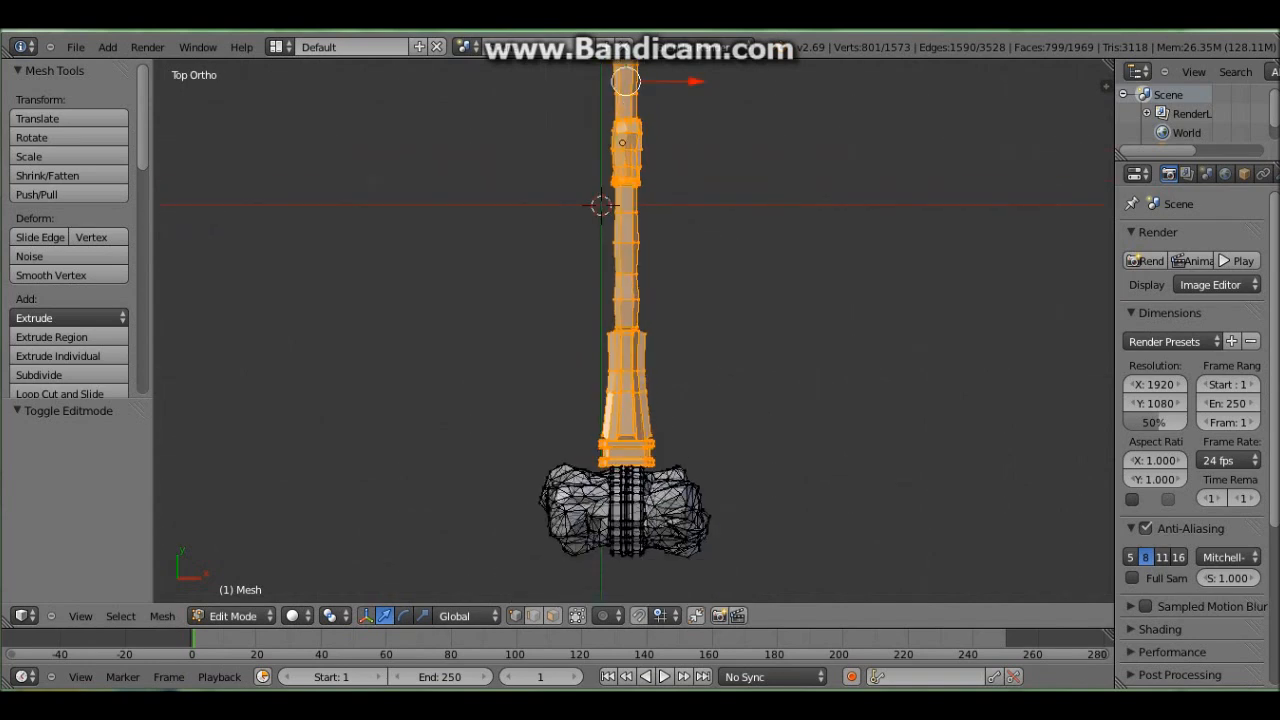
pyautogui.press('x')
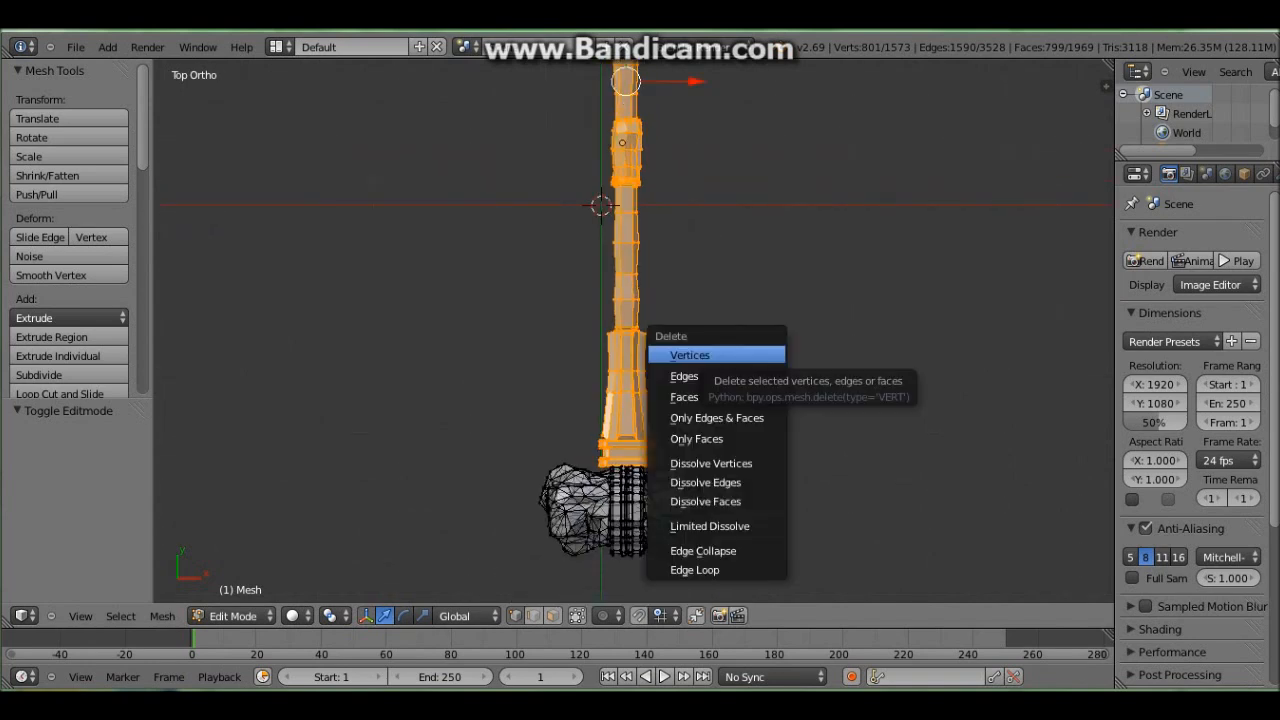
pyautogui.press('Return')
pyautogui.click(232, 615)
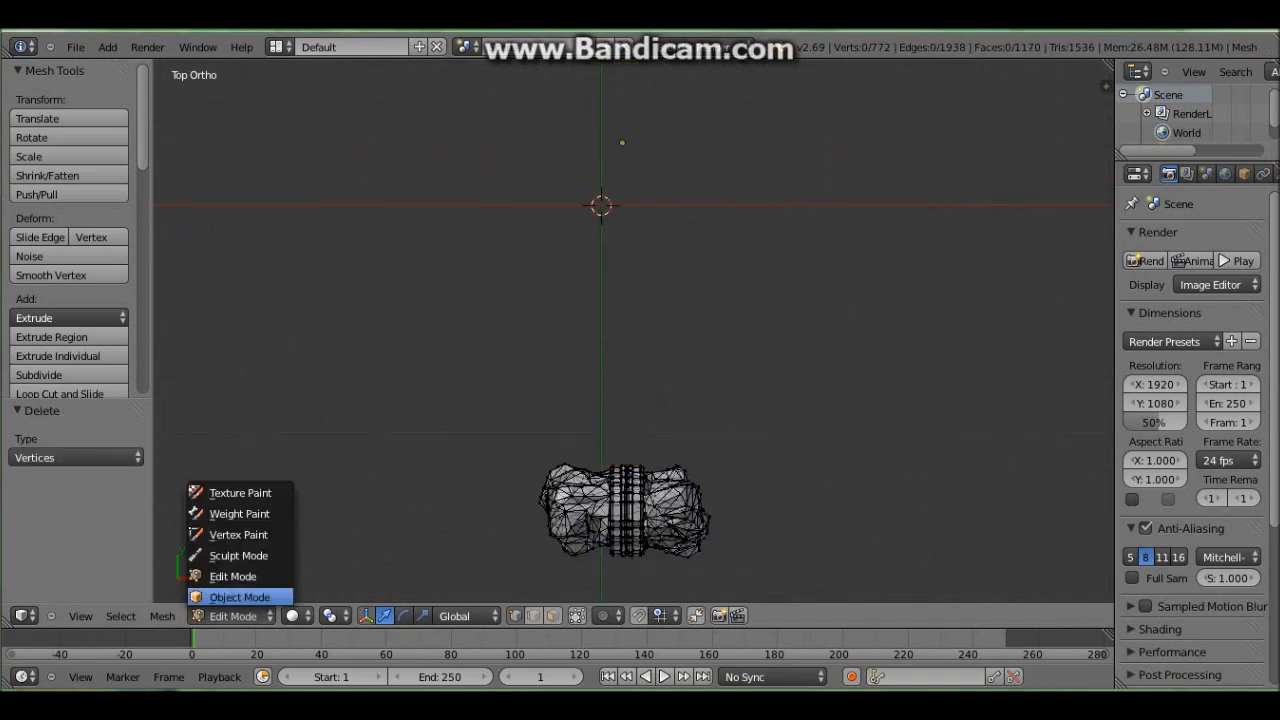
pyautogui.click(229, 597)
pyautogui.press('r')
pyautogui.press('r')
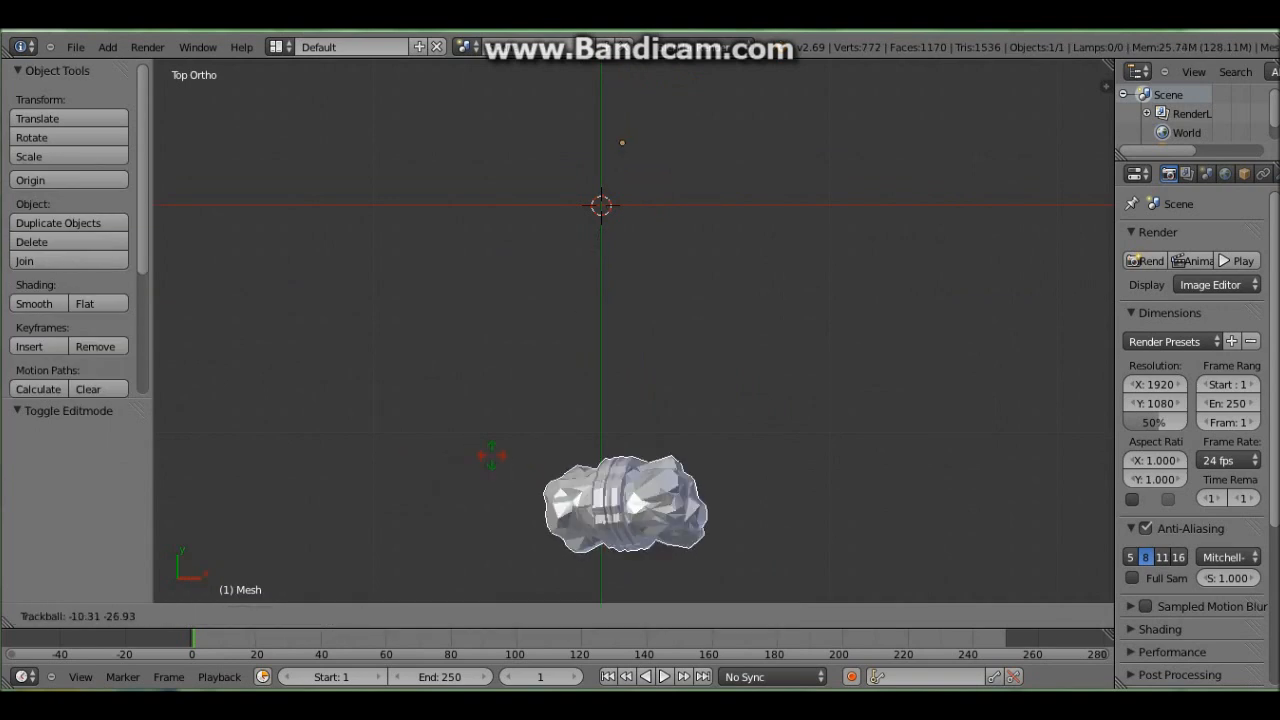
pyautogui.press('Return')
# Export the remaining hammer head mesh to the Desktop as an OBJ file named blood.obj.
pyautogui.click(75, 47)
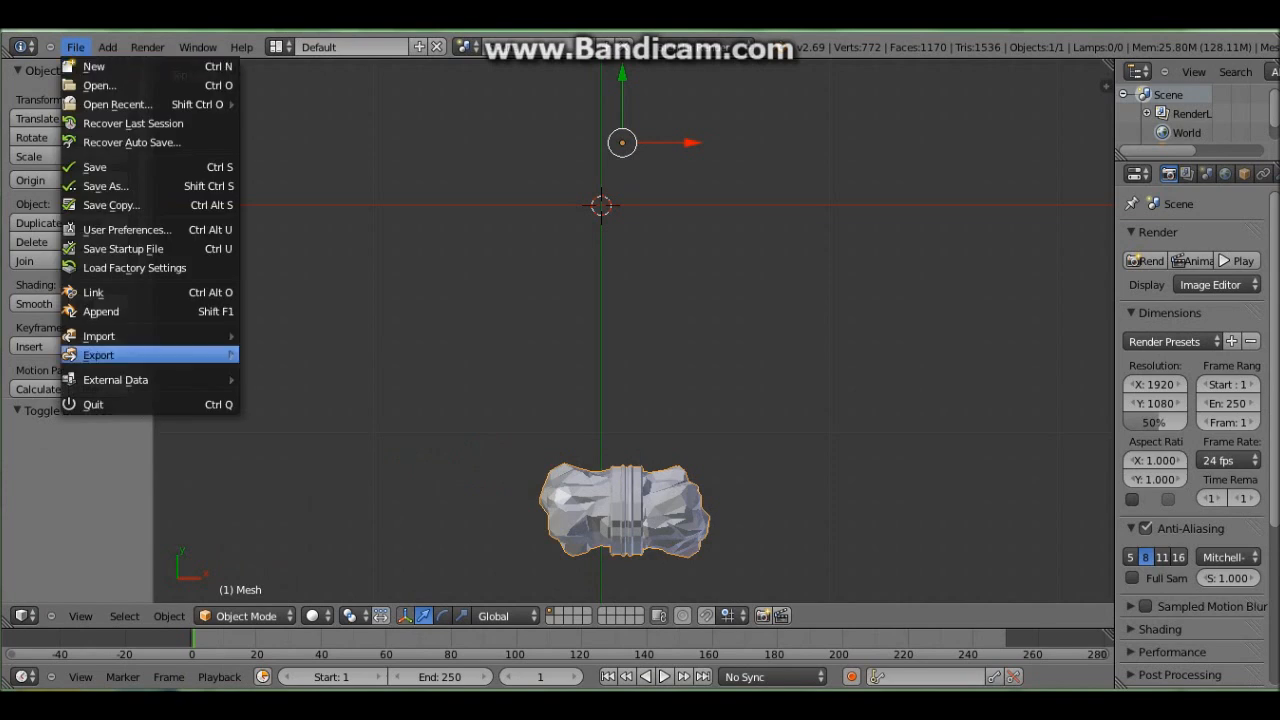
pyautogui.moveTo(98, 355)
pyautogui.click(300, 469)
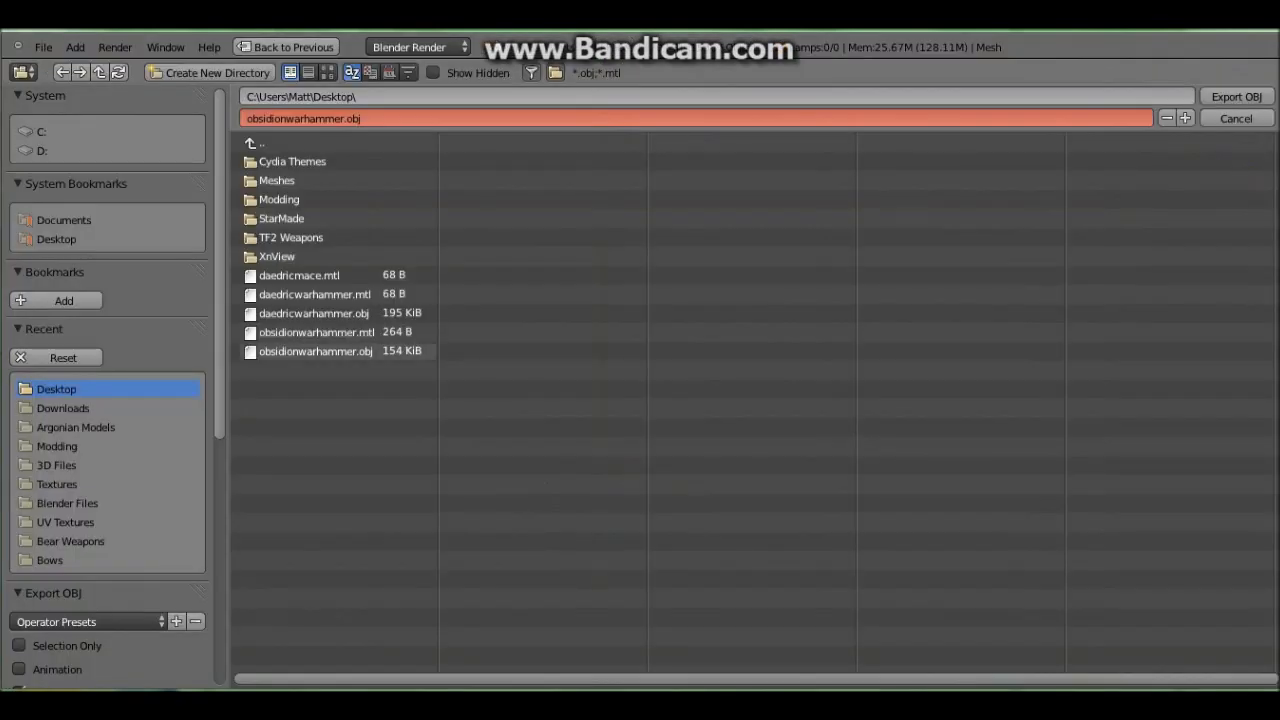
pyautogui.moveTo(339, 118); pyautogui.dragTo(246, 118)
pyautogui.press('Delete')
pyautogui.press('Delete')
pyautogui.write('blood')
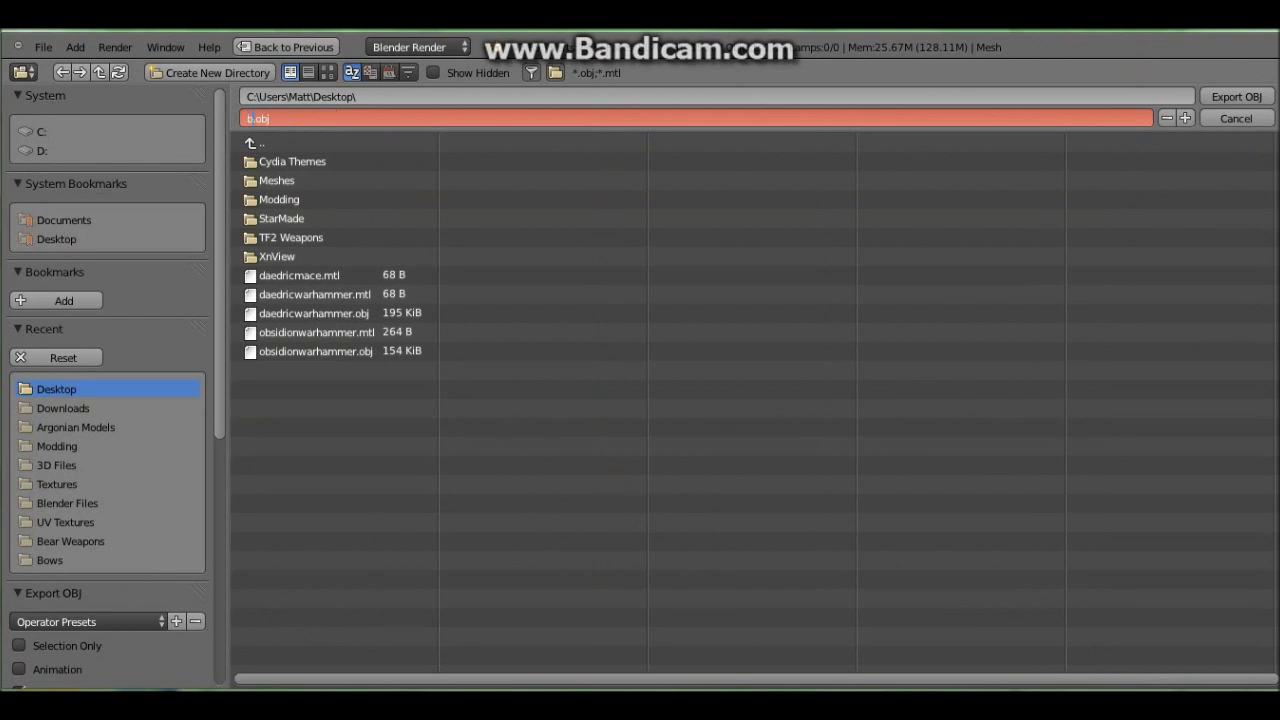
pyautogui.press('Return')
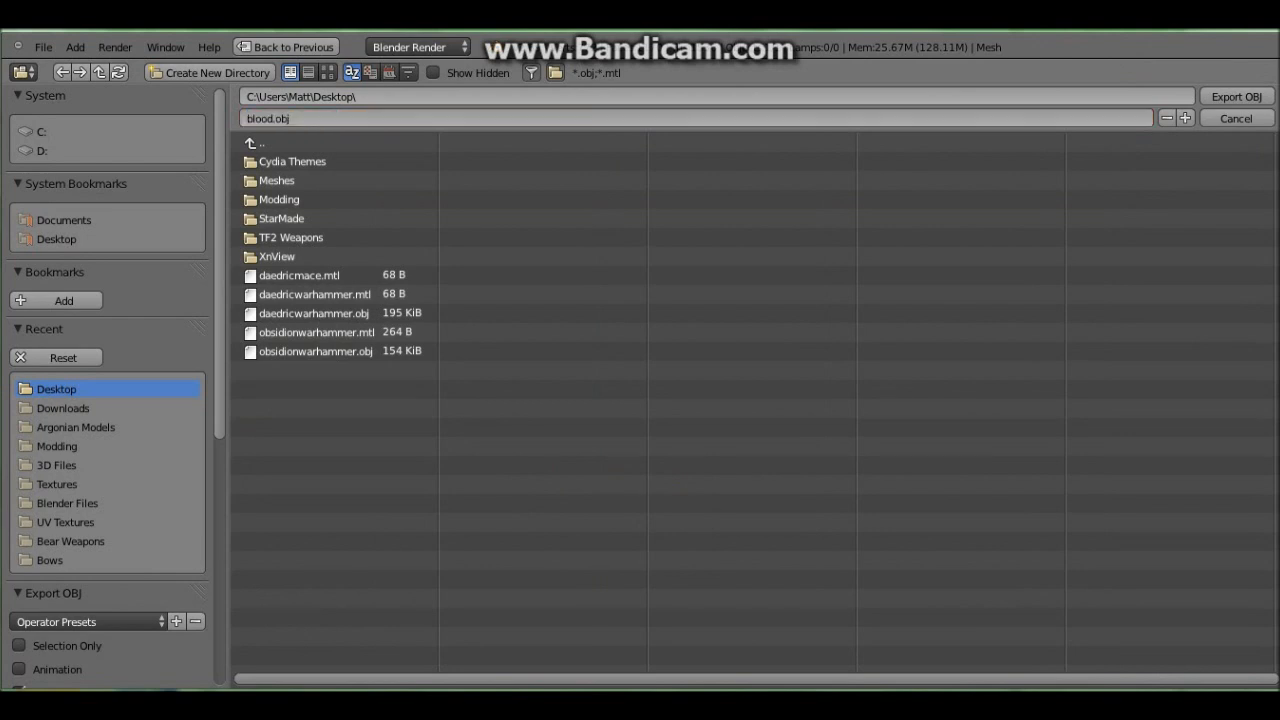
pyautogui.press('Return')
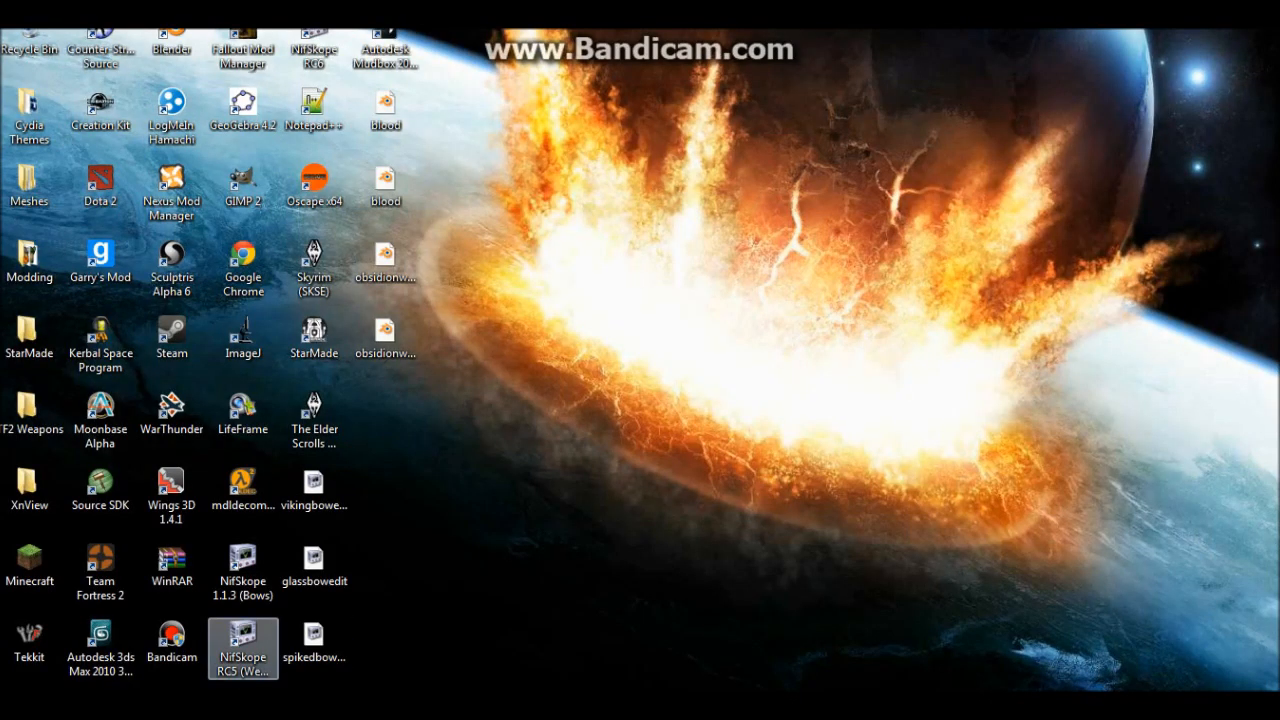
# Launch NifSkope RC5 and load daedricwarhammer from the Meshes\weapons\daedric folder.
pyautogui.click(242, 646)
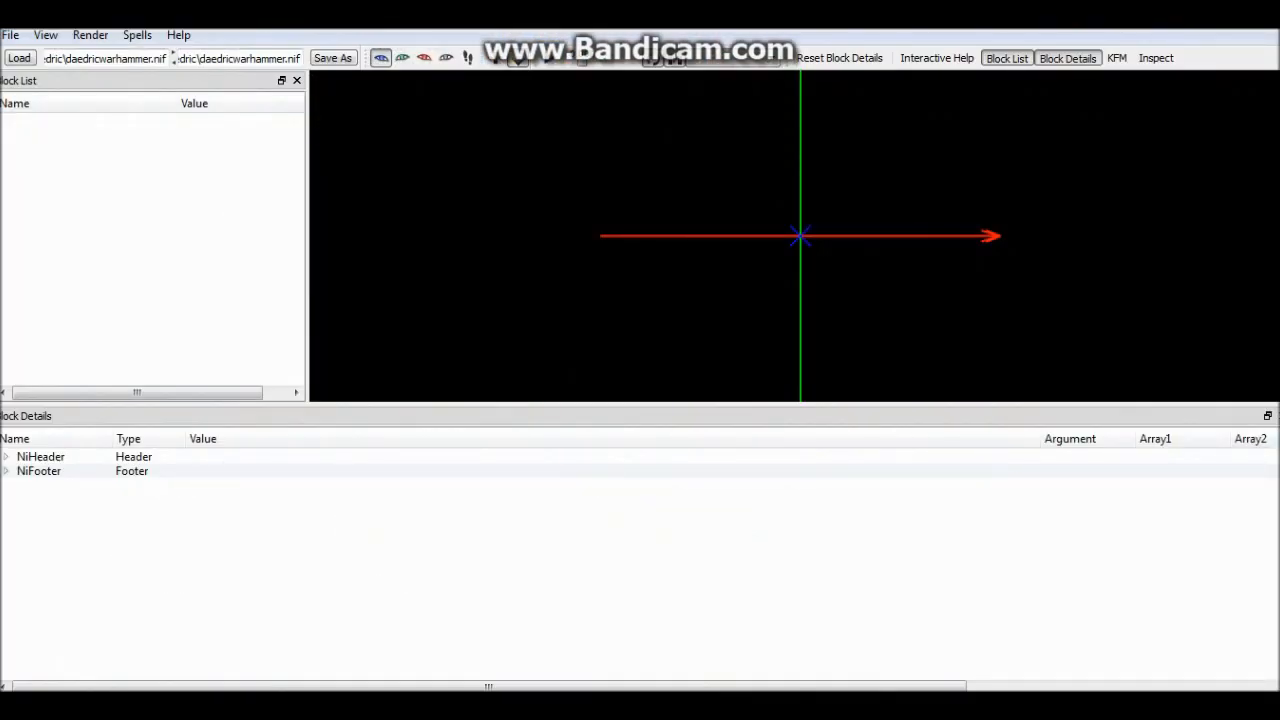
pyautogui.click(19, 58)
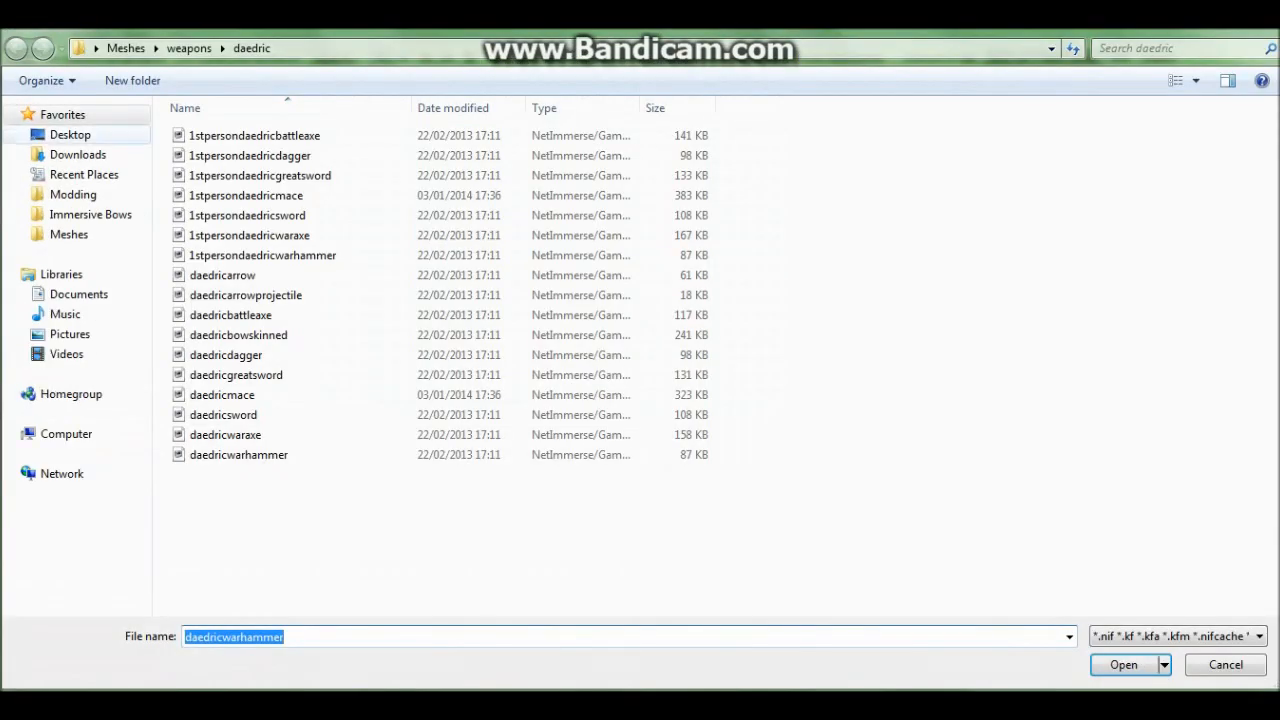
pyautogui.click(238, 455)
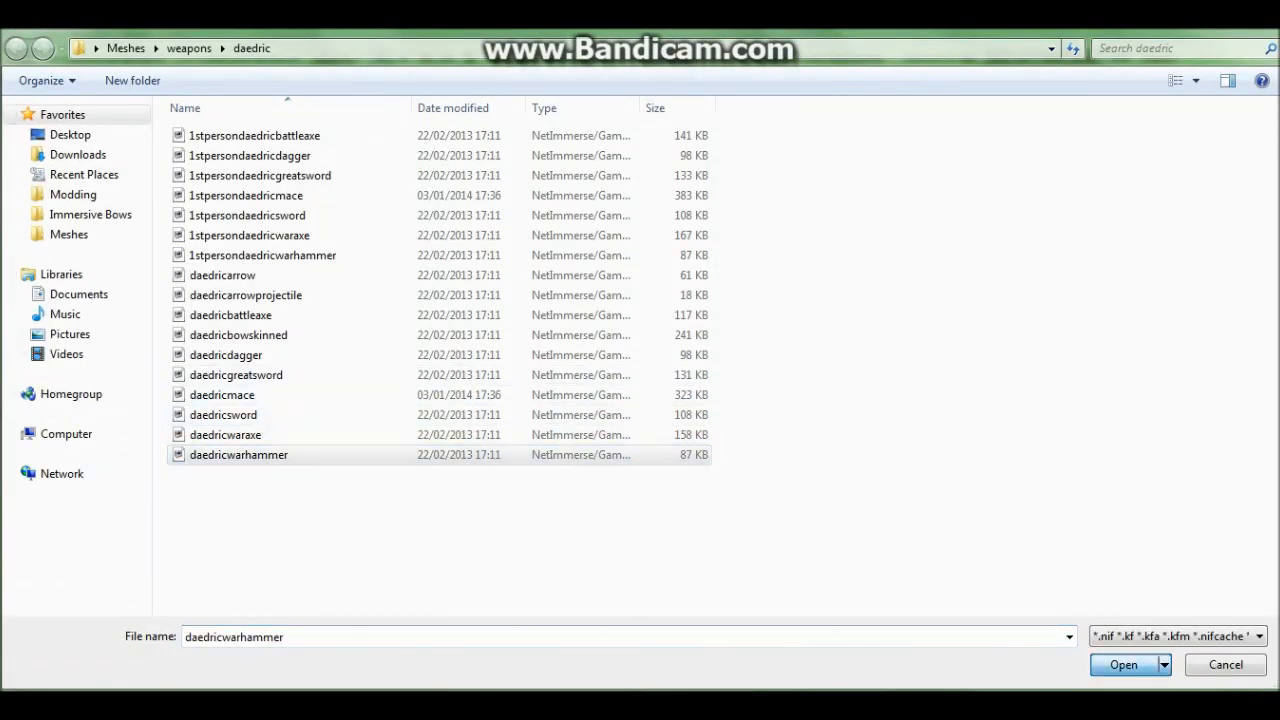
pyautogui.click(1124, 665)
# Remove the Daedric warhammer's glow NiTriShape branch from the model.
pyautogui.scroll(5, 808, 242)
pyautogui.scroll(-3, 843, 263)
pyautogui.moveTo(820, 251); pyautogui.dragTo(815, 236)
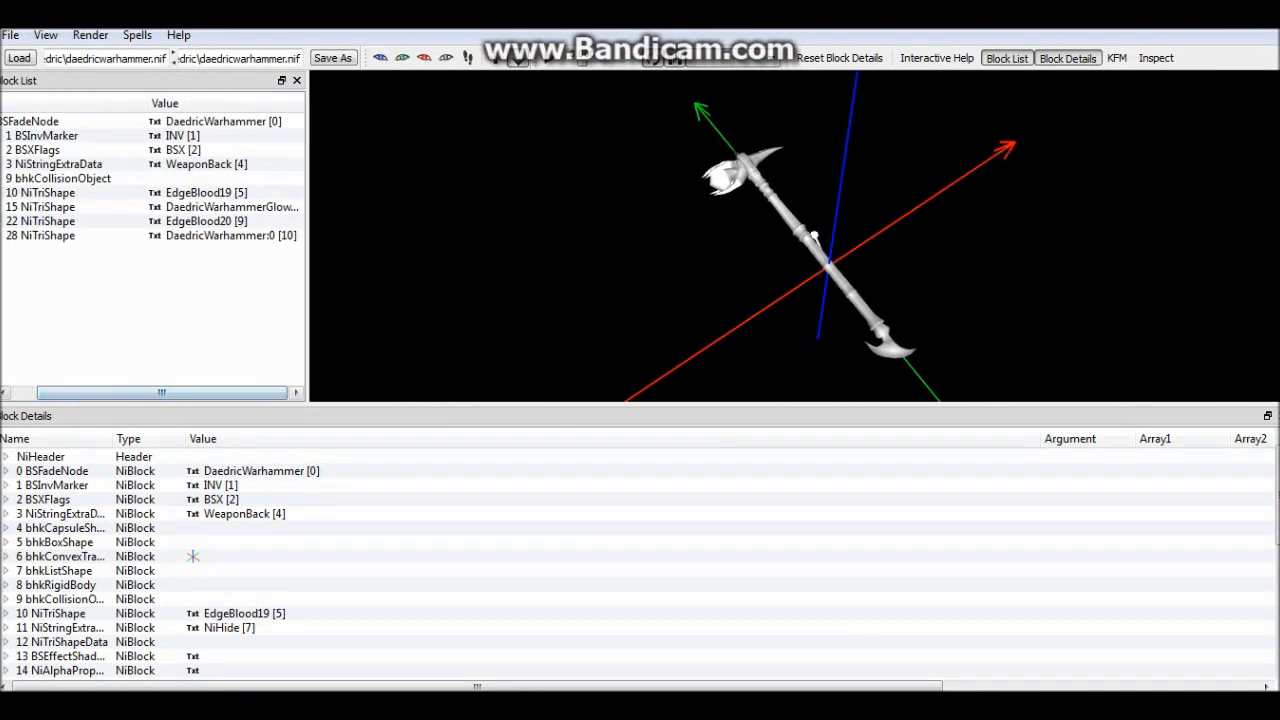
pyautogui.click(815, 236)
pyautogui.hotkey('ctrl', 'Delete')
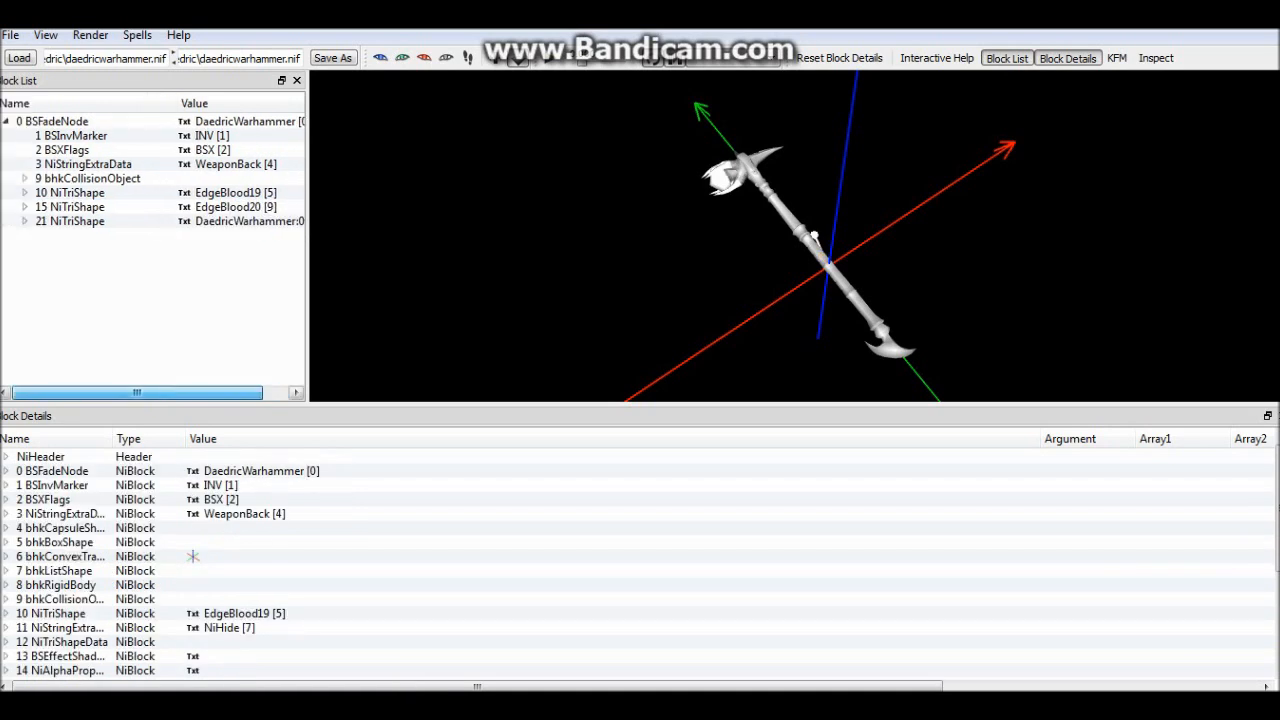
# Expand the main DaedricWarhammer:0 NiTriShape and remove its NiTriShapeData block.
pyautogui.click(24, 221)
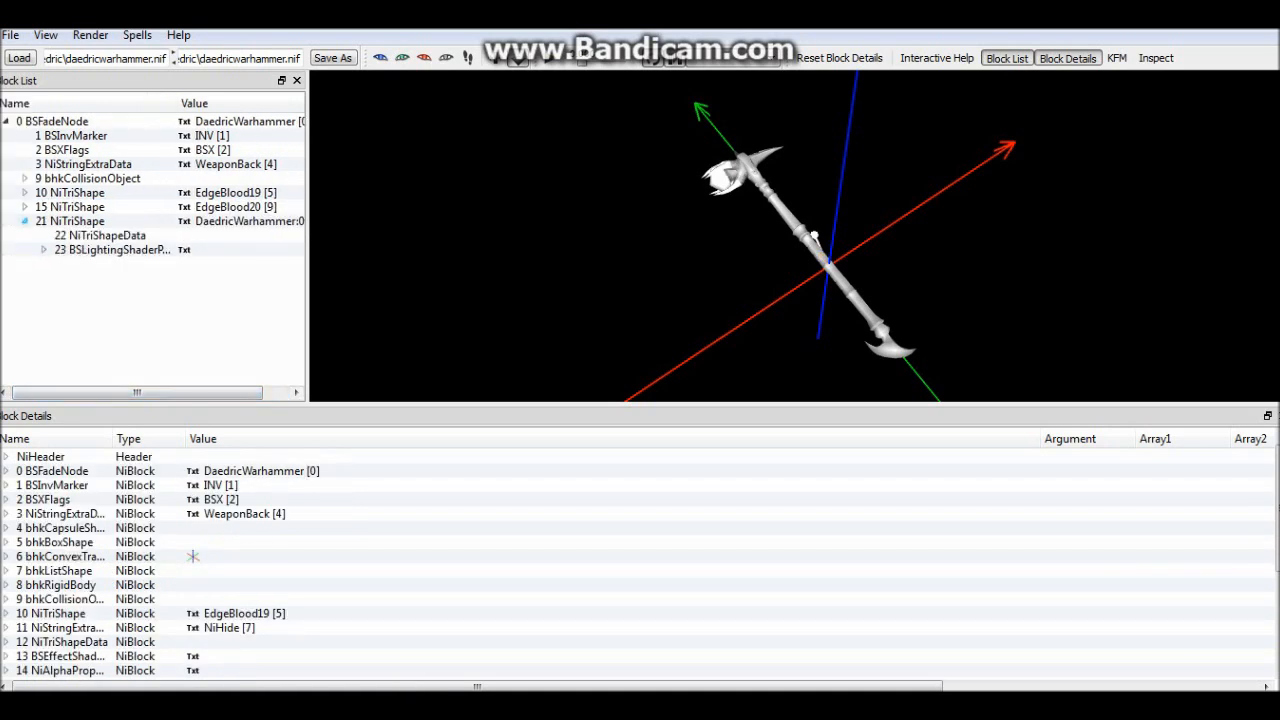
pyautogui.click(100, 235)
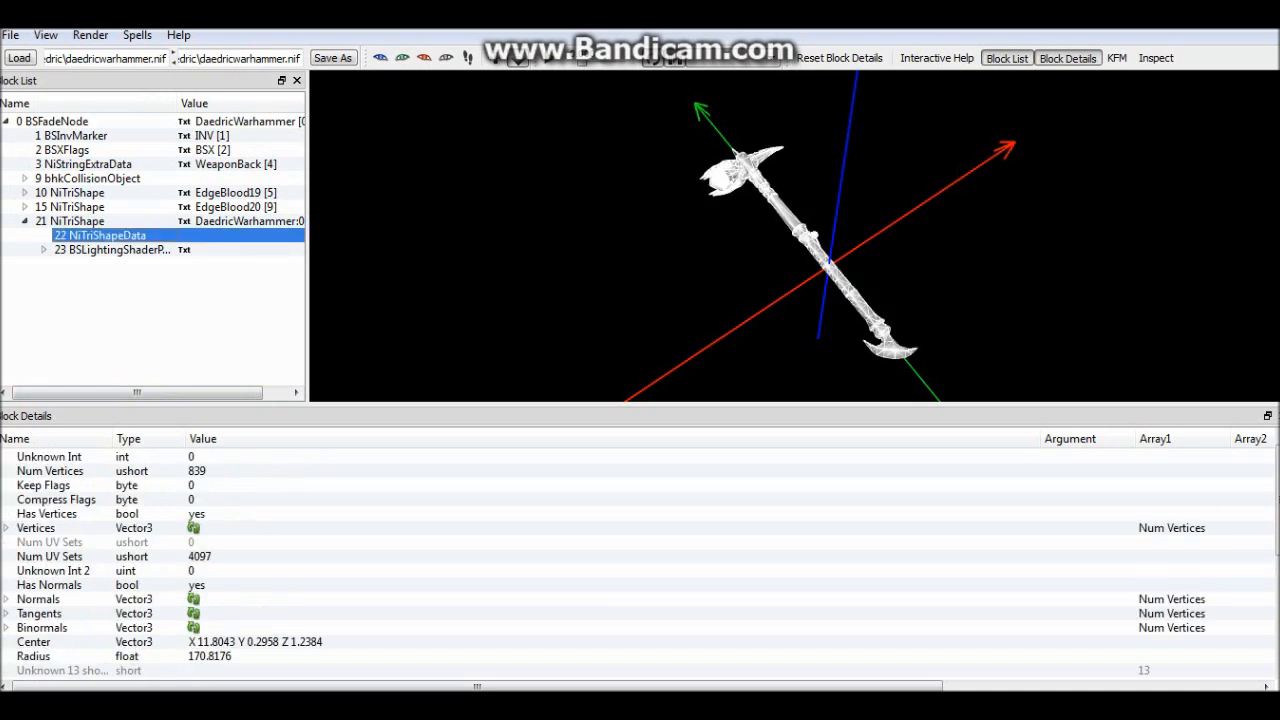
pyautogui.hotkey('ctrl', 'Delete')
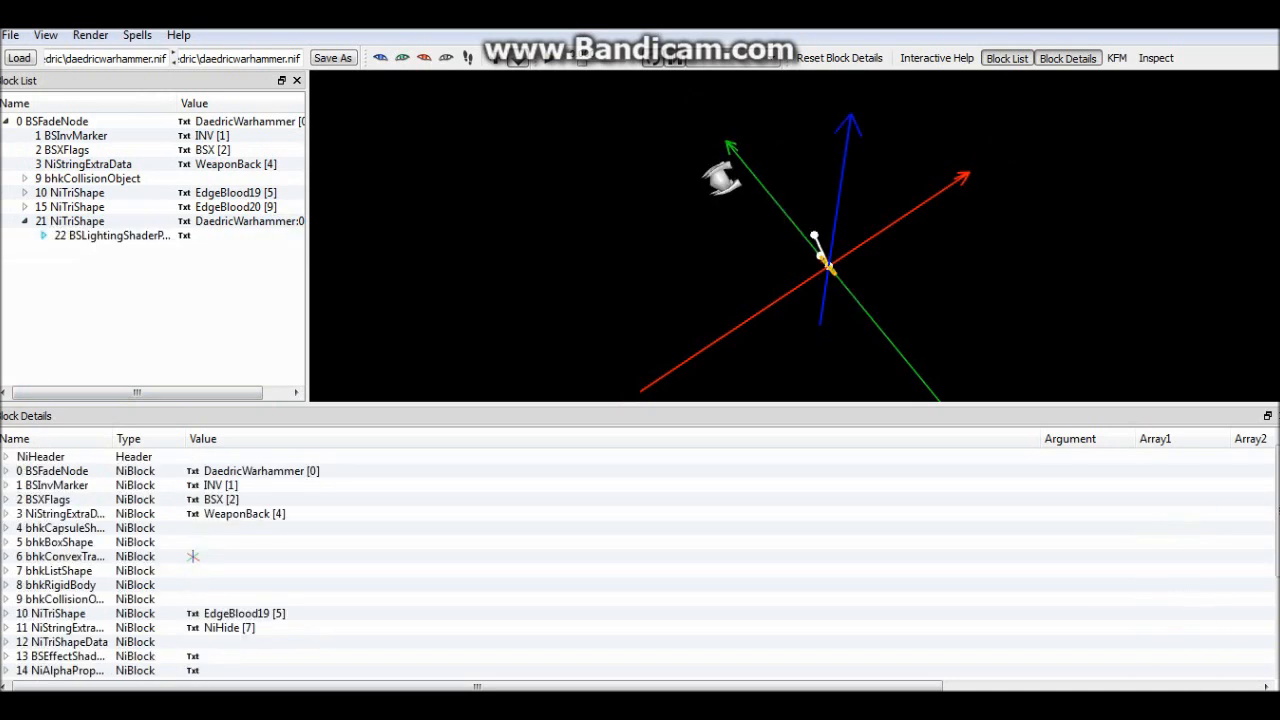
# Import obsidionwarhammer.obj from the Desktop into the main DaedricWarhammer:0 NiTriShape.
pyautogui.click(70, 221)
pyautogui.click(10, 35)
pyautogui.moveTo(45, 108)
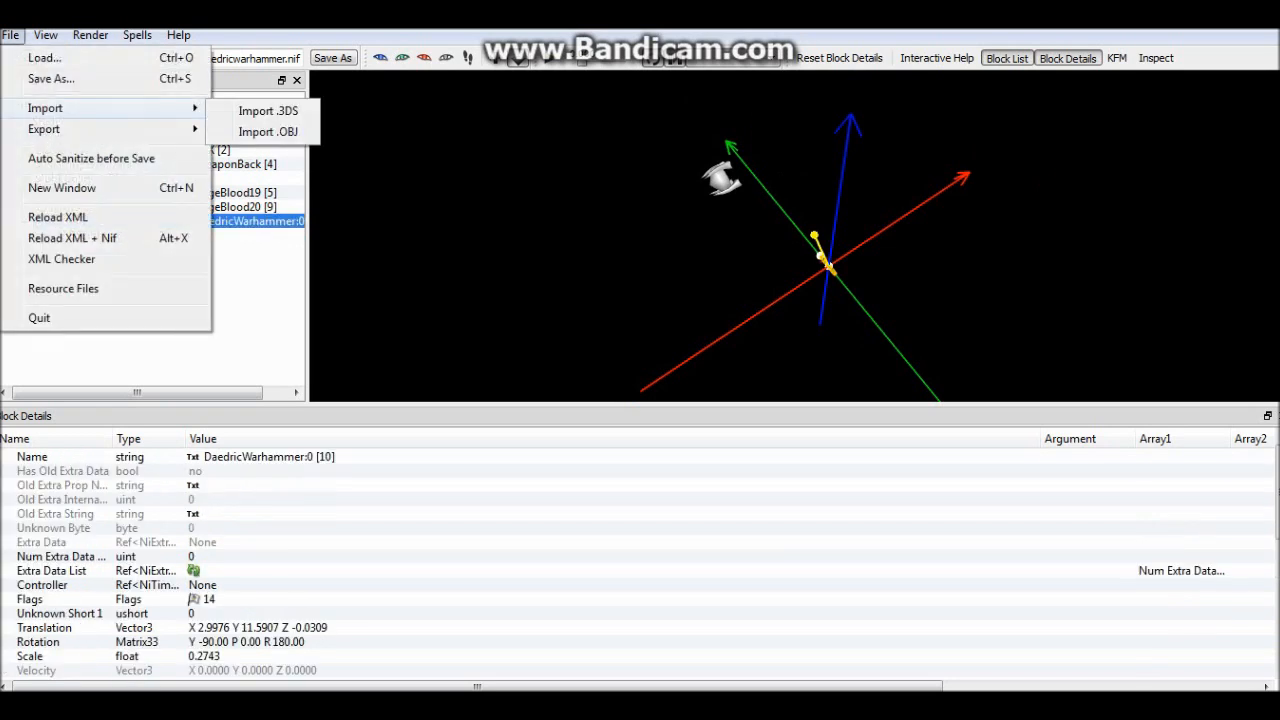
pyautogui.click(268, 131)
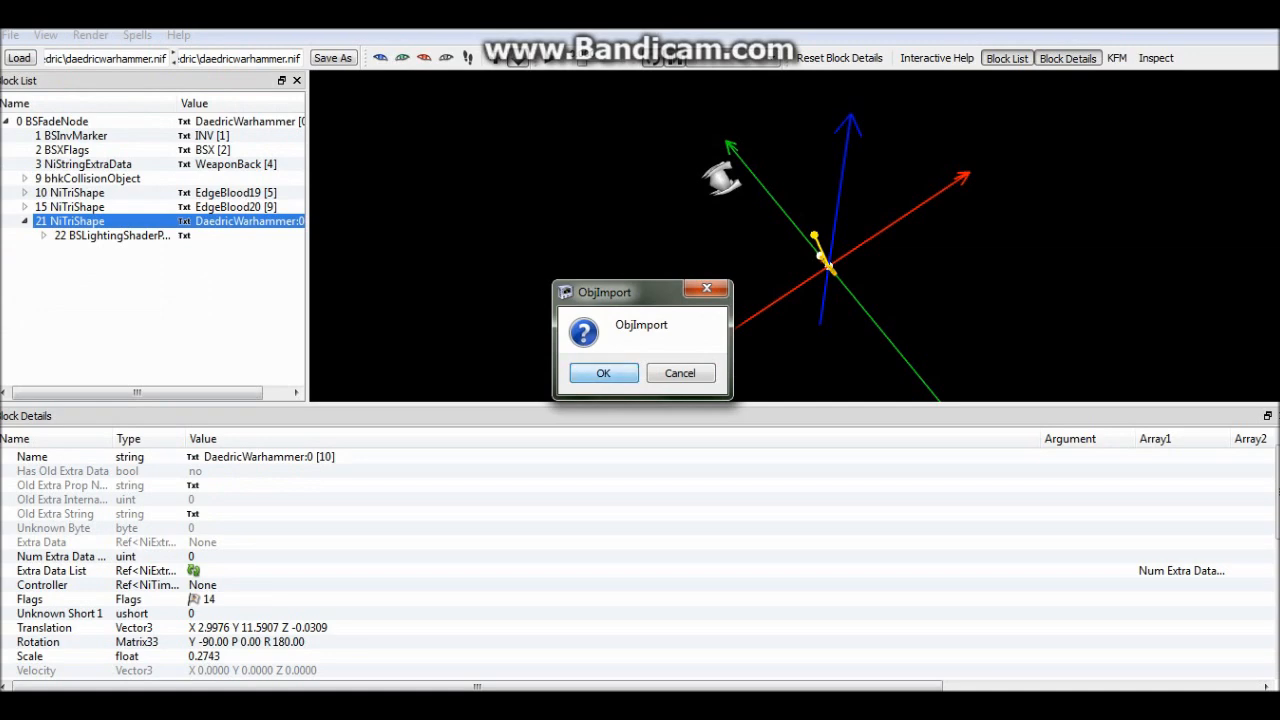
pyautogui.press('Return')
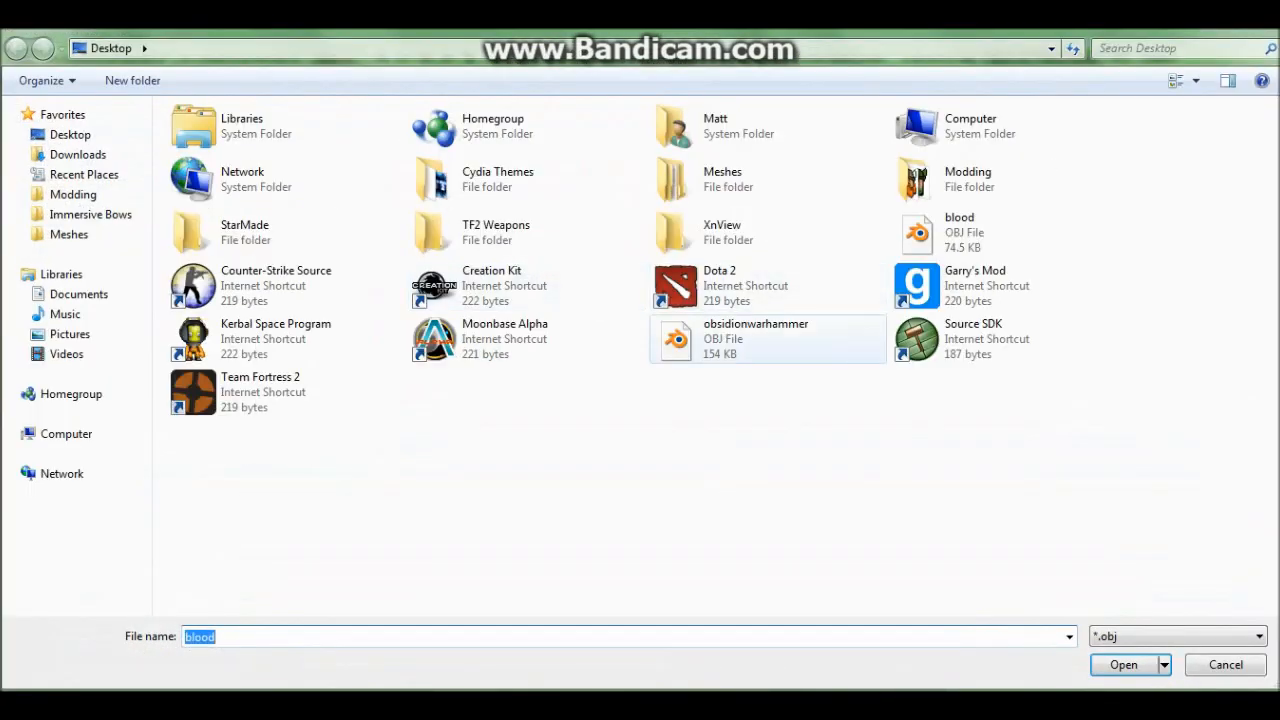
pyautogui.doubleClick(767, 339)
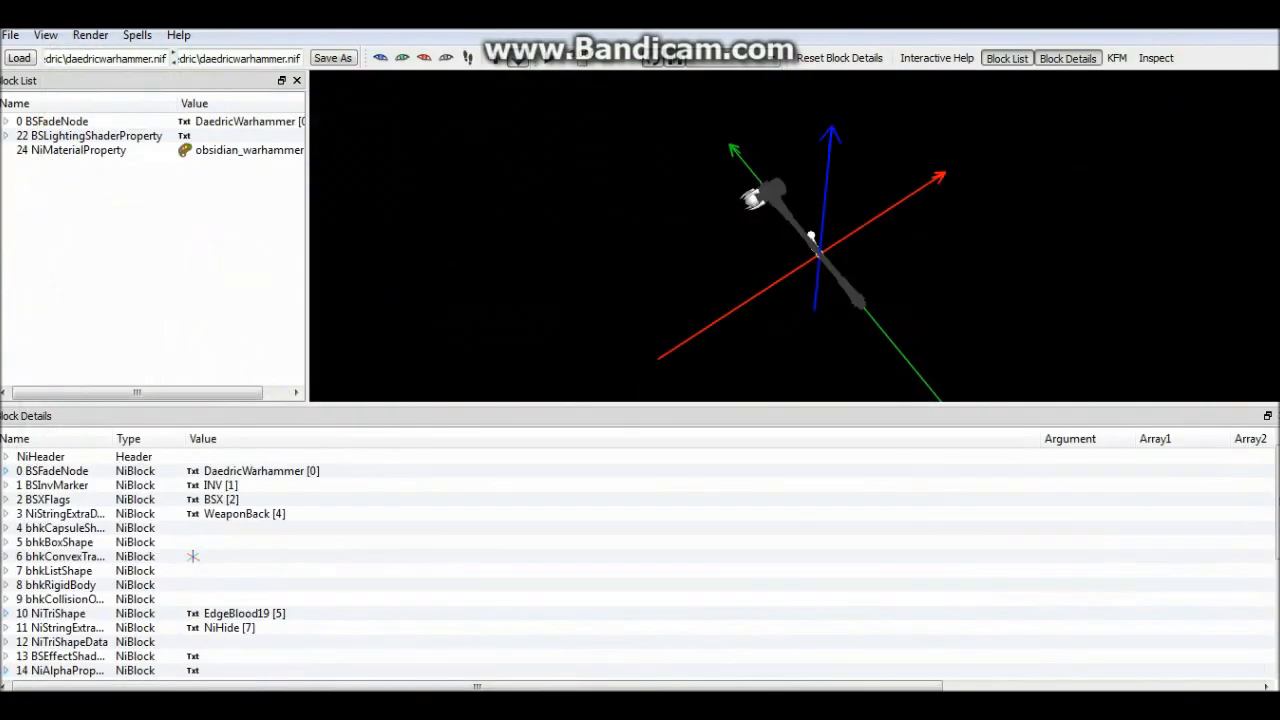
pyautogui.scroll(5, 794, 236)
pyautogui.scroll(-4, 794, 236)
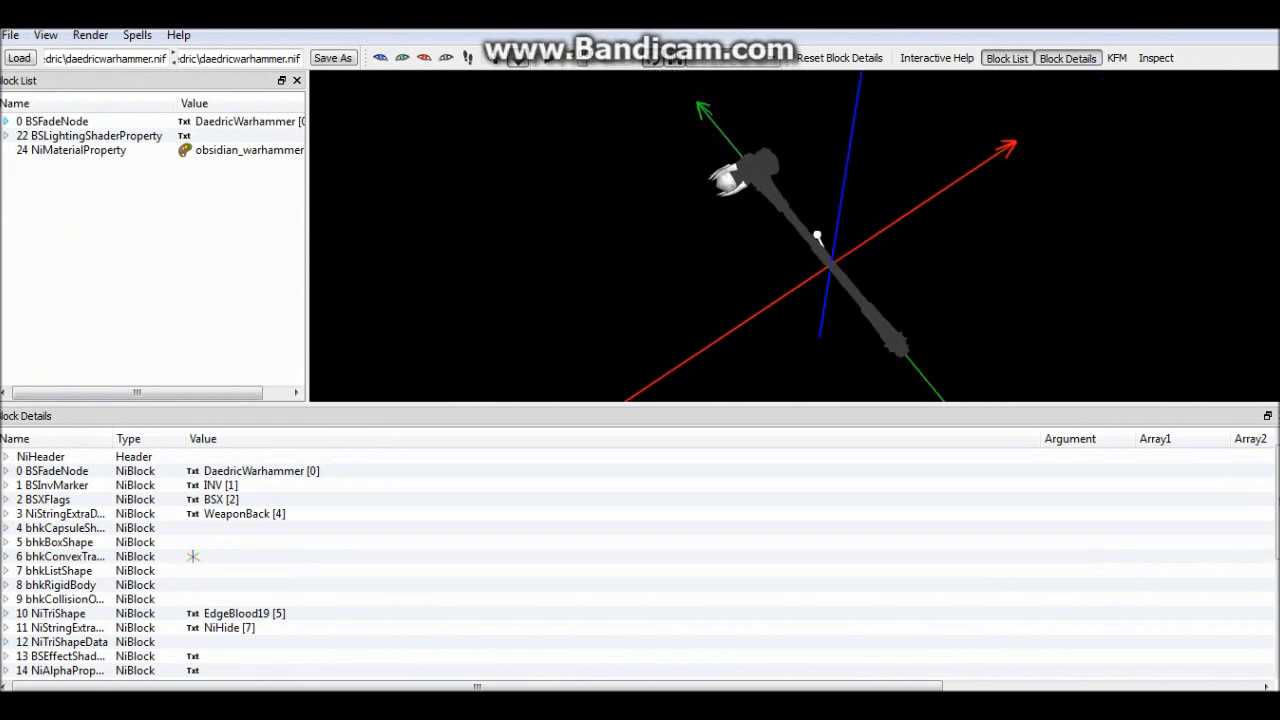
# Expand the BSFadeNode and recalculate face normals on the imported DaedricWarhammer:0 NiTriShape.
pyautogui.click(6, 121)
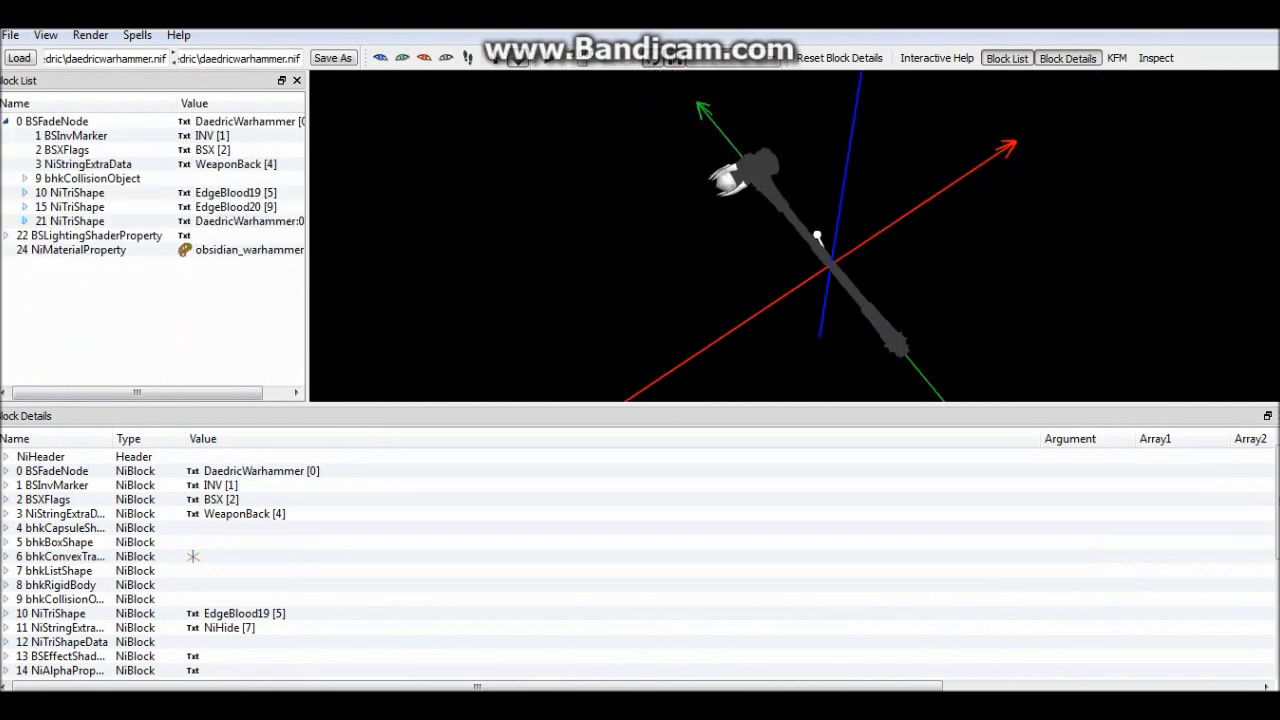
pyautogui.click(102, 220)
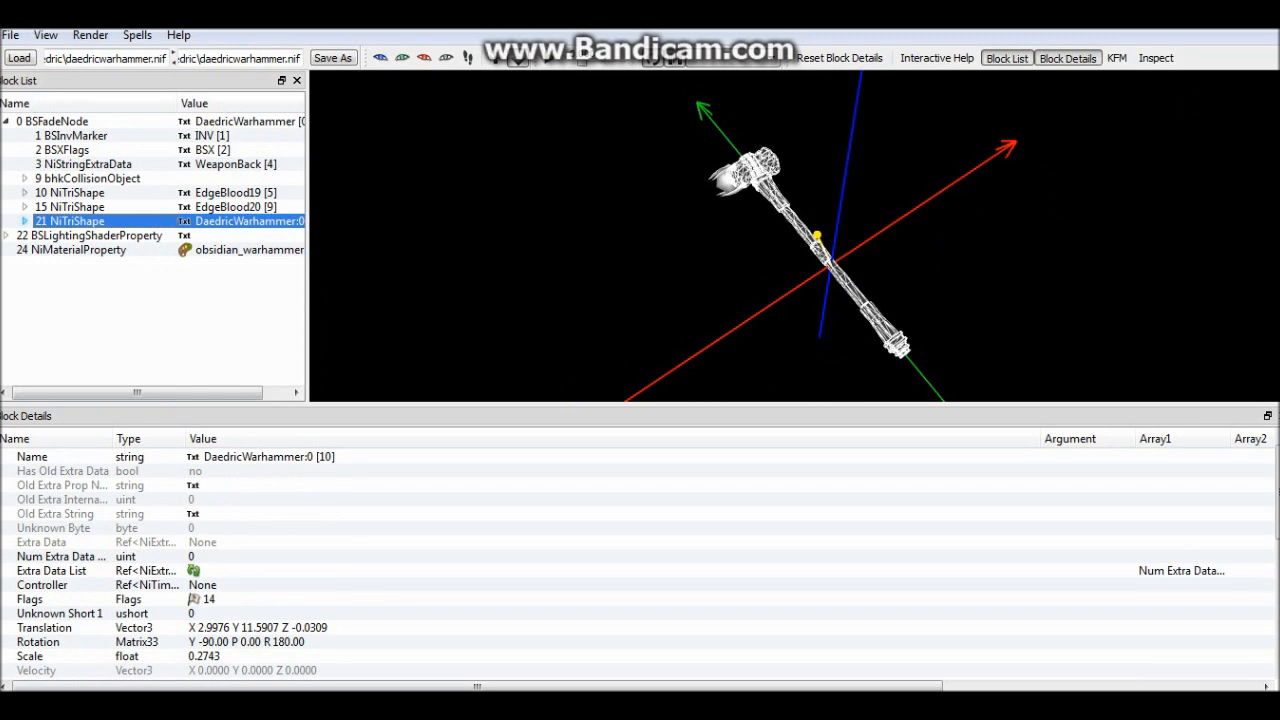
pyautogui.rightClick(104, 194)
pyautogui.moveTo(150, 249)
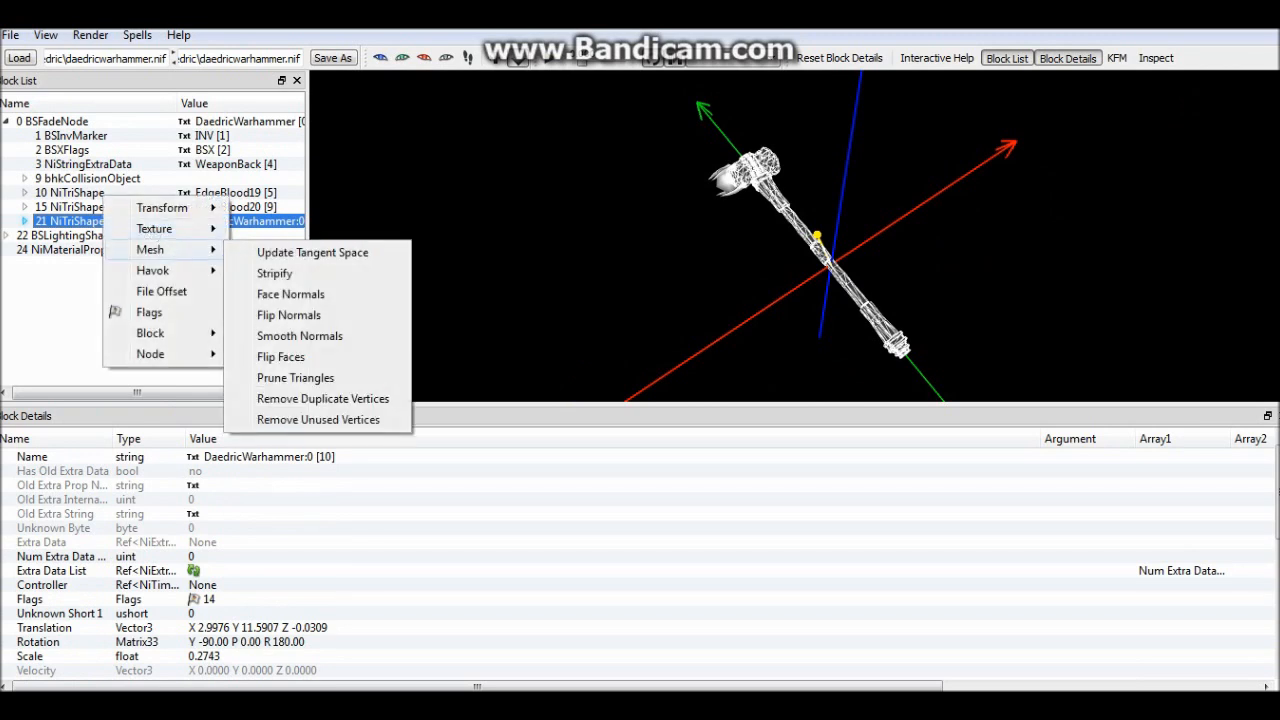
pyautogui.click(290, 294)
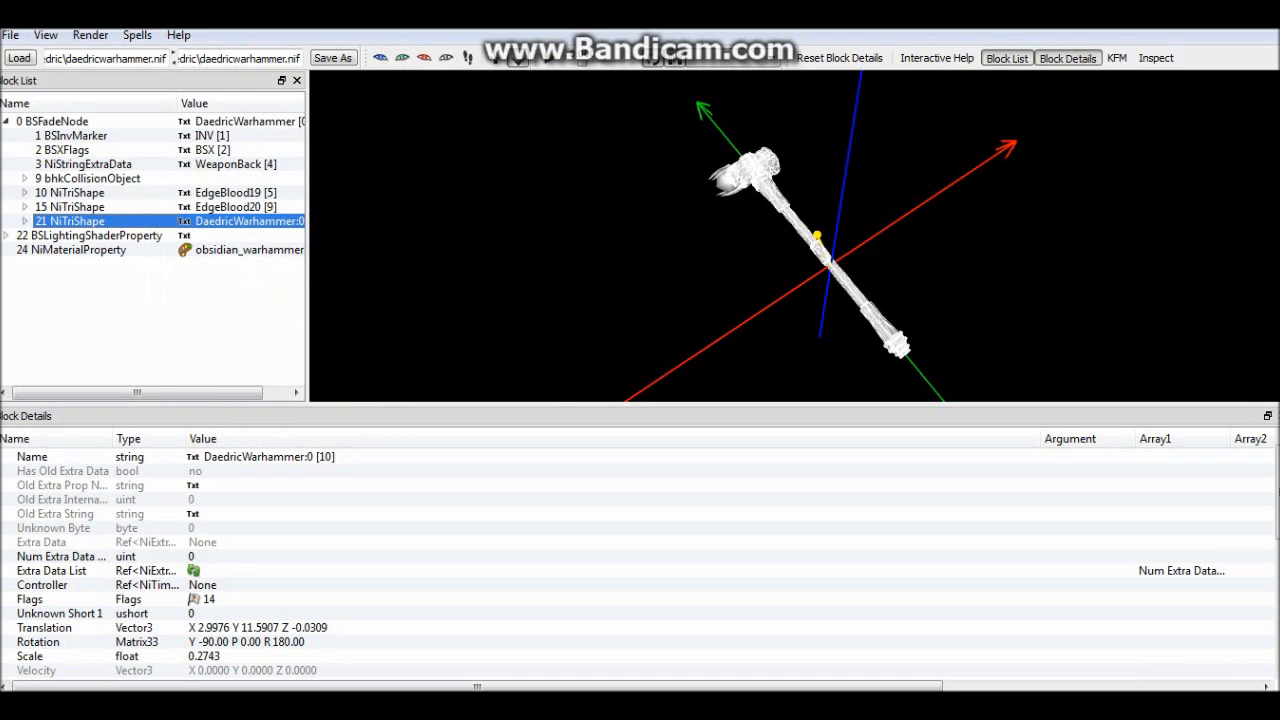
# Point the first Properties reference of the DaedricWarhammer:0 shape to block 22, the BSLightingShaderProperty.
pyautogui.scroll(-8, 640, 560)
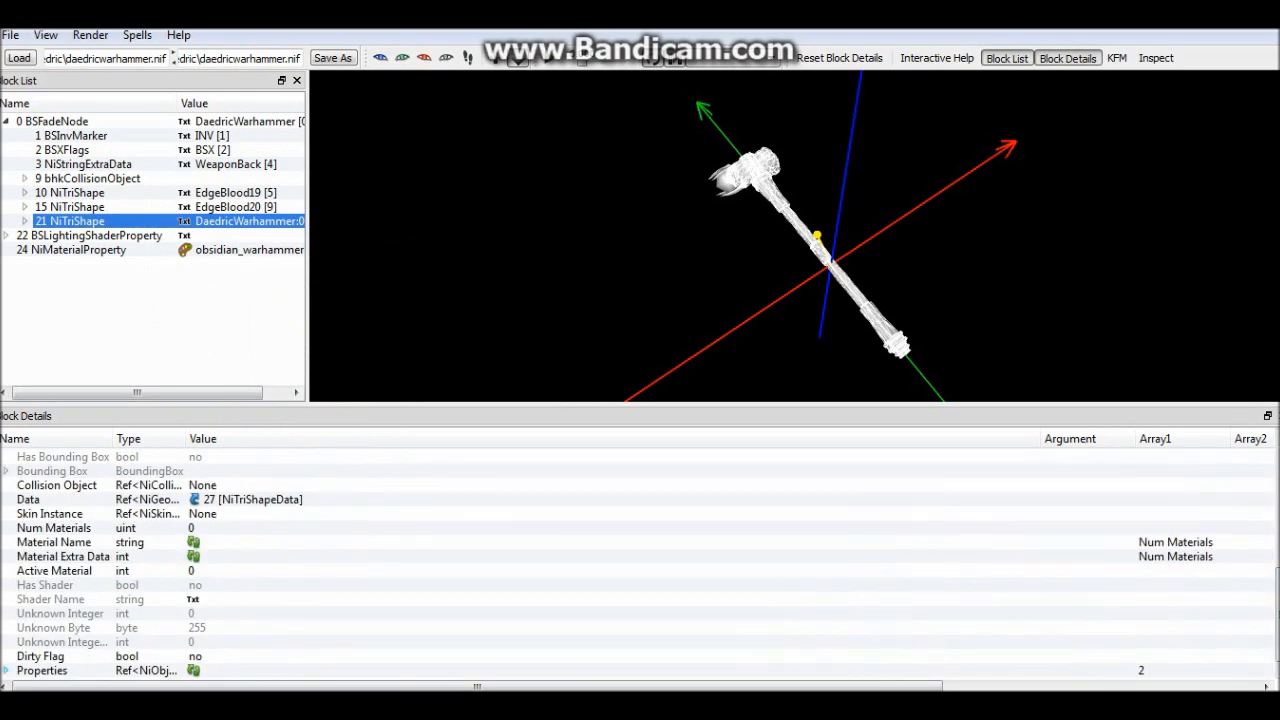
pyautogui.click(6, 670)
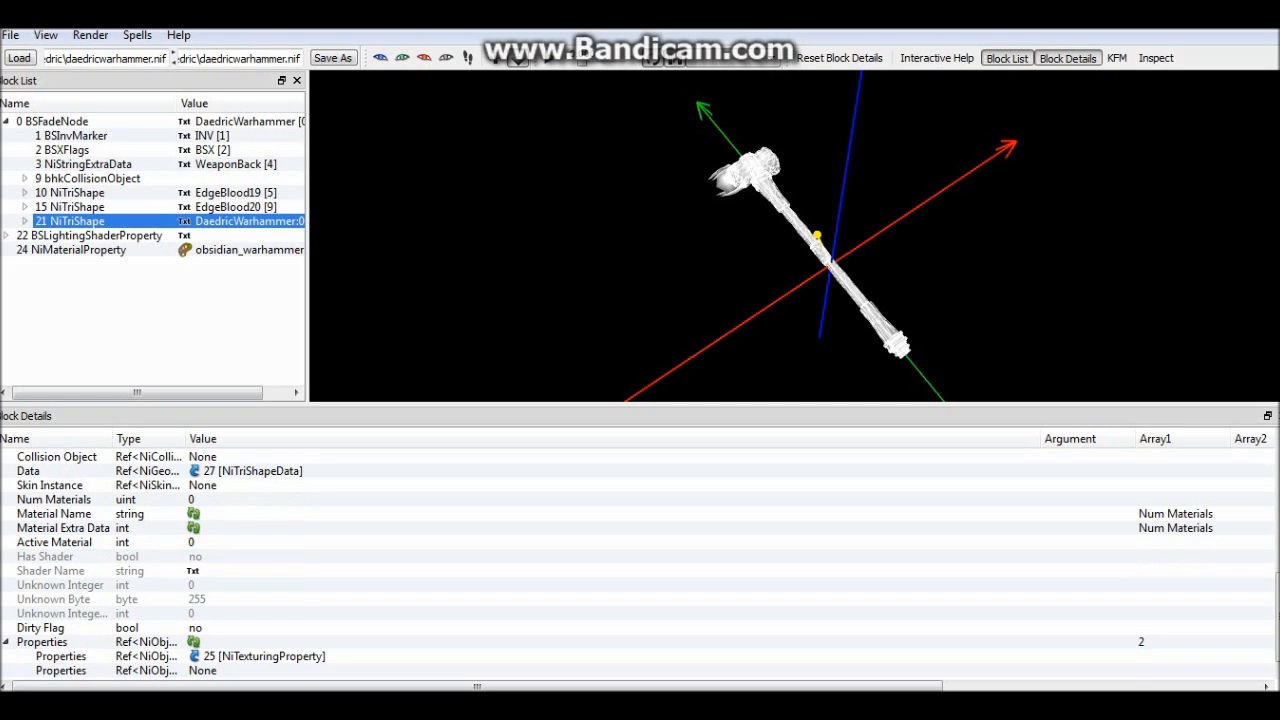
pyautogui.doubleClick(262, 656)
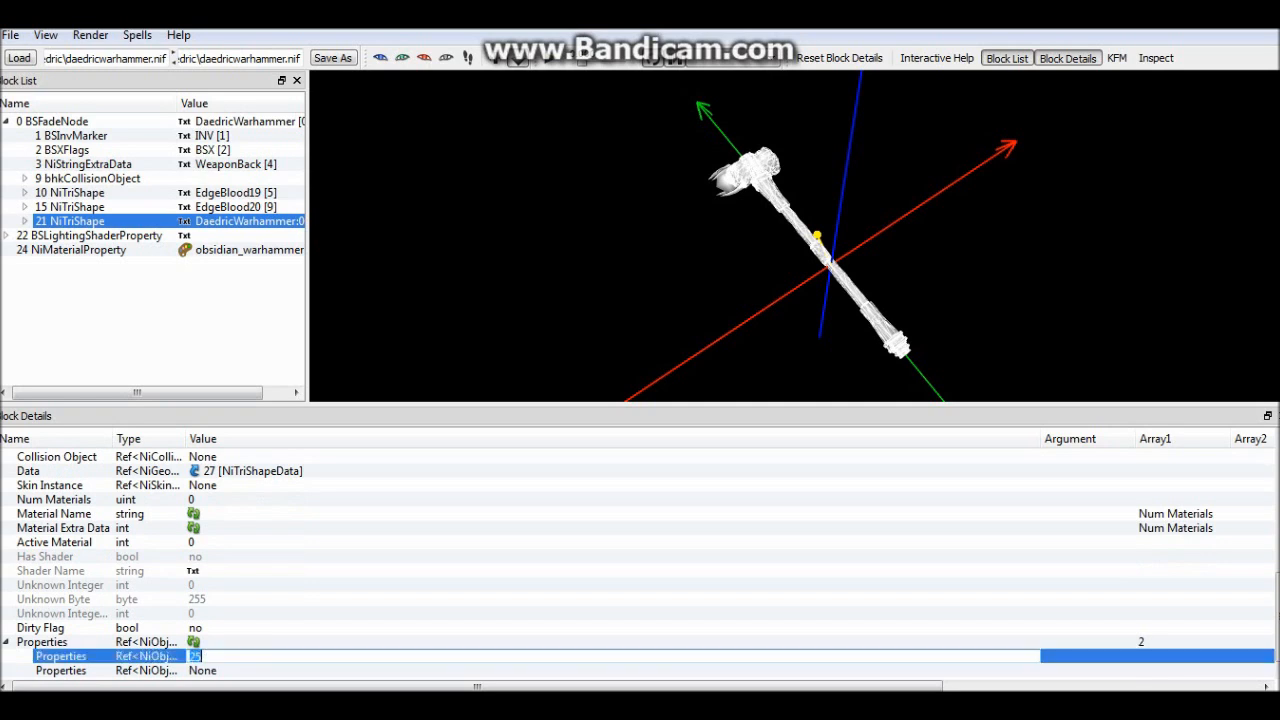
pyautogui.write('22')
pyautogui.click(262, 627)
# Remove the leftover NiMaterialProperty and the NiTexturingProperty branch created by the hammer import.
pyautogui.click(78, 235)
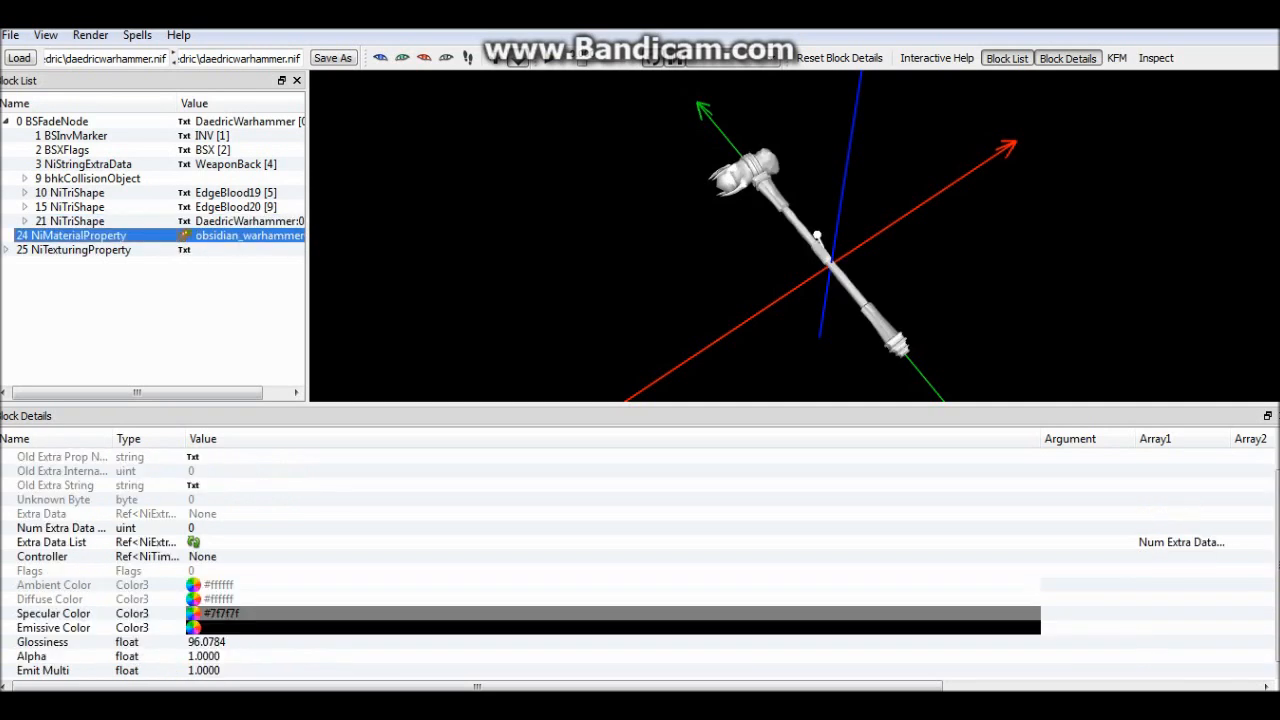
pyautogui.click(6, 249)
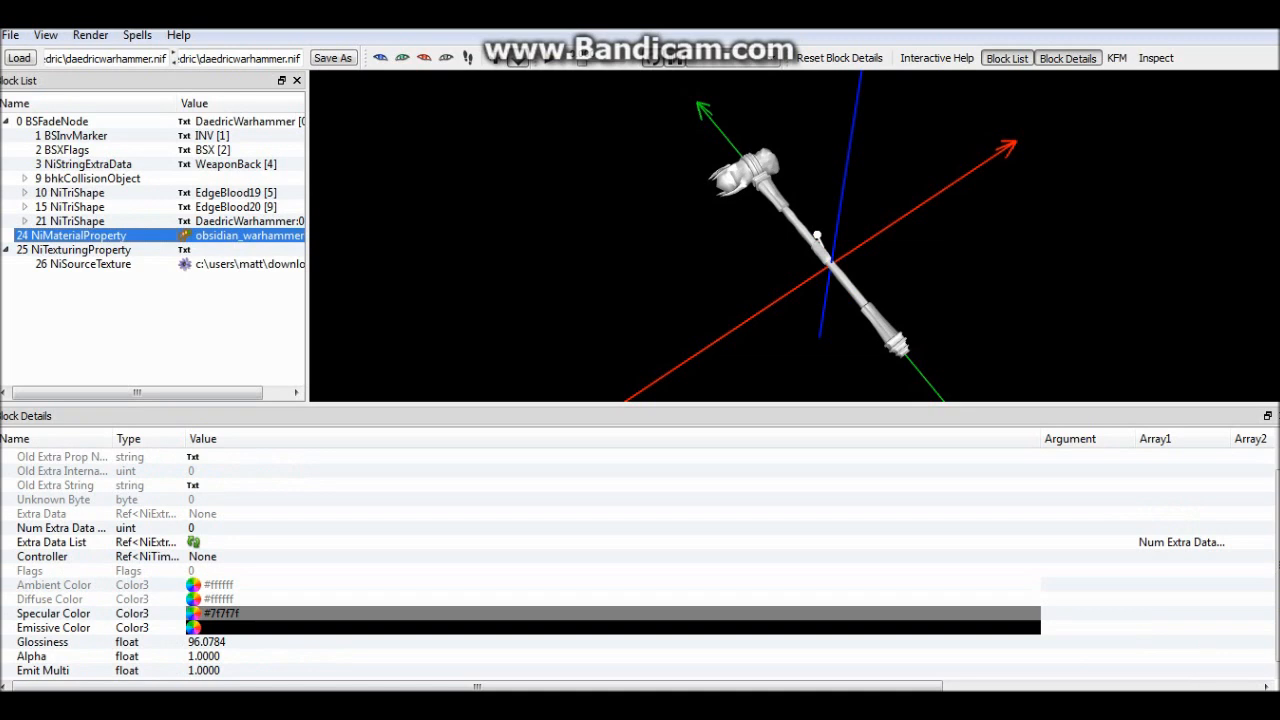
pyautogui.click(80, 249)
pyautogui.click(78, 235)
pyautogui.hotkey('ctrl', 'Delete')
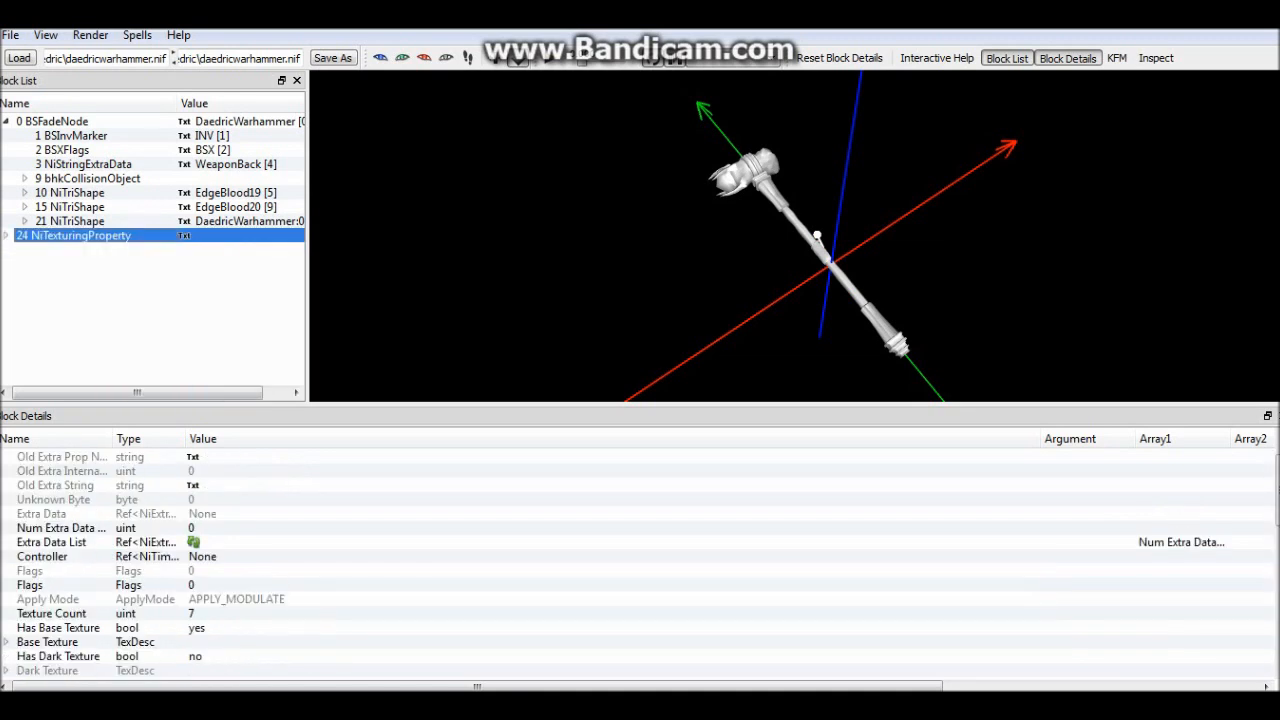
pyautogui.hotkey('ctrl', 'Delete')
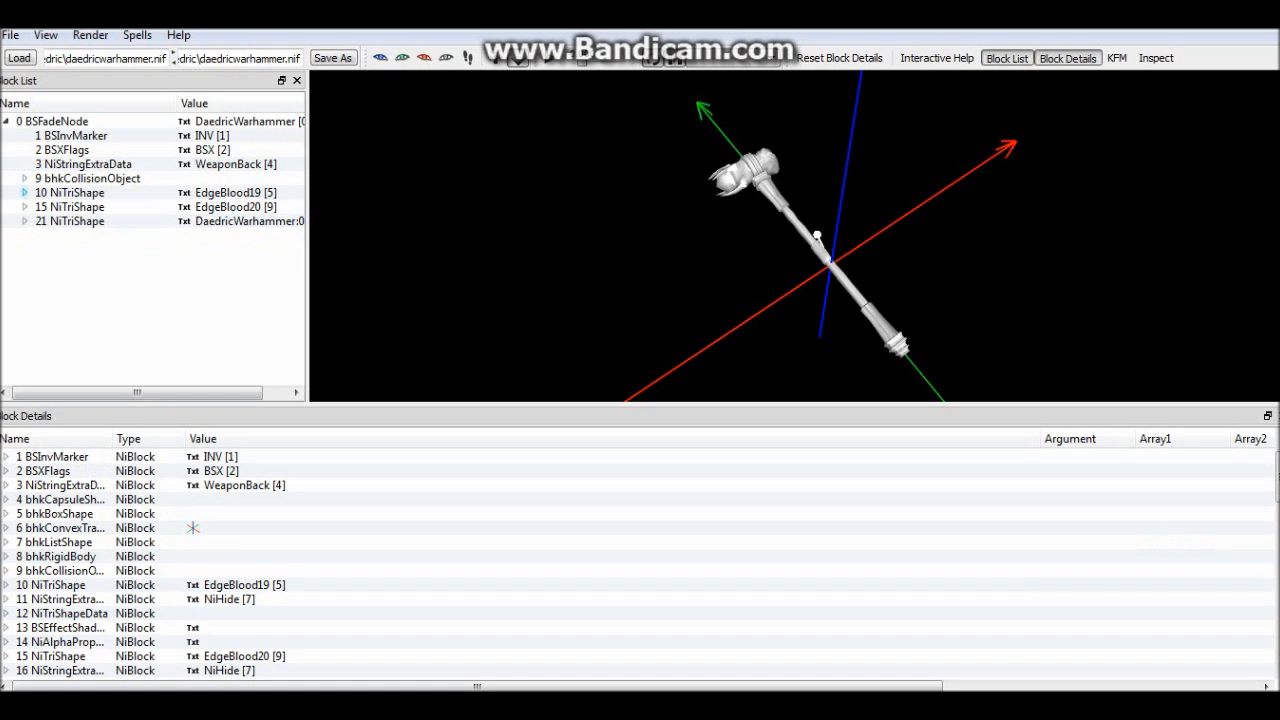
# Expand the EdgeBlood19 NiTriShape and remove its NiTriShapeData block.
pyautogui.click(24, 192)
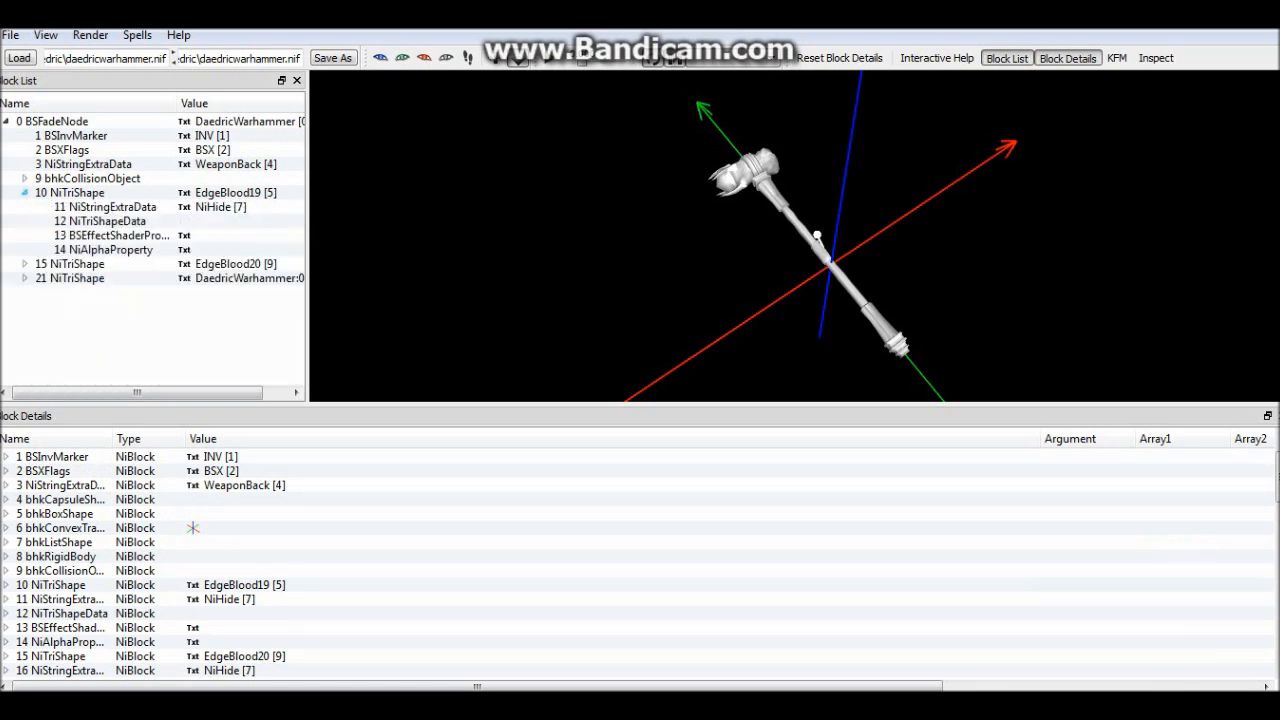
pyautogui.click(76, 192)
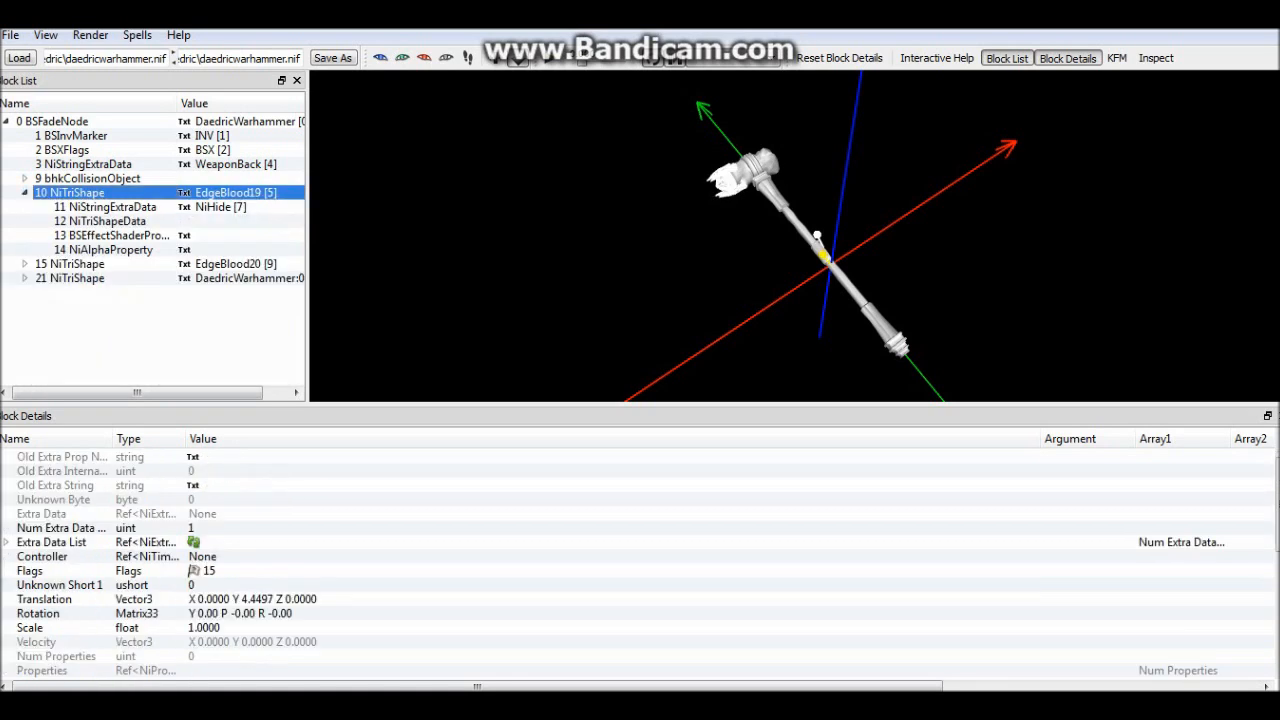
pyautogui.click(100, 221)
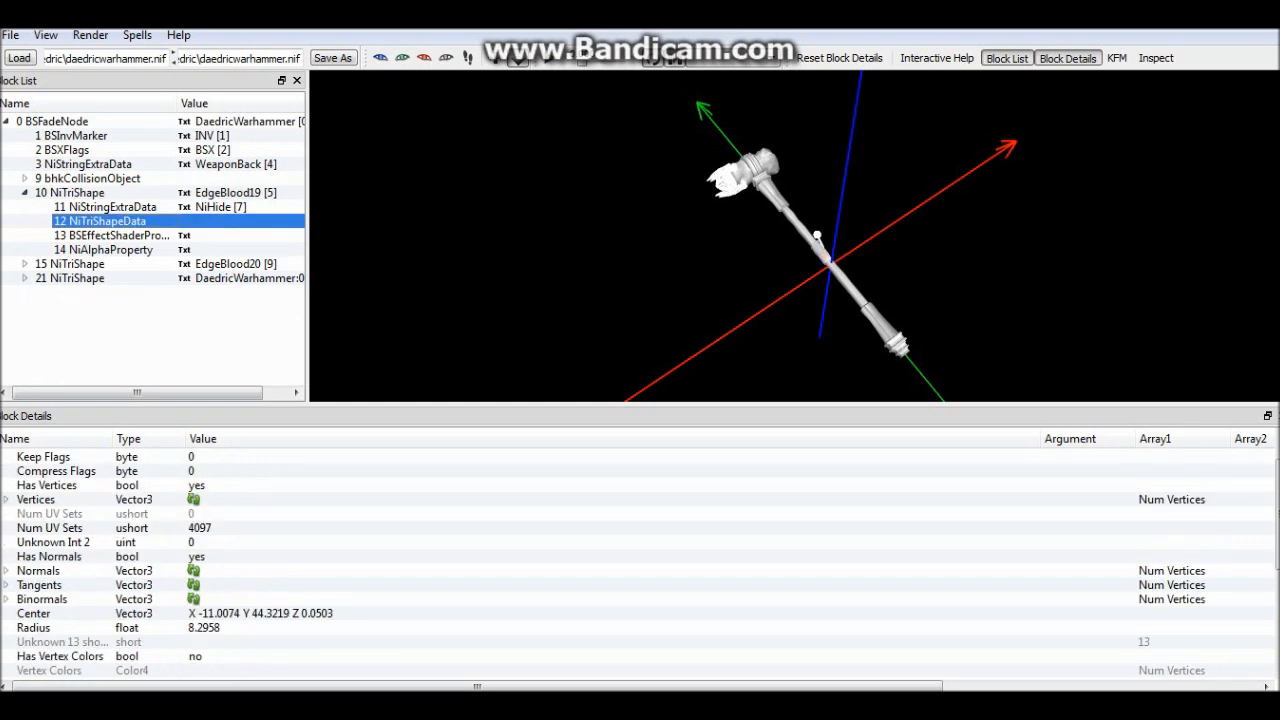
pyautogui.hotkey('ctrl', 'Delete')
# Import blood.obj from the Desktop into the EdgeBlood19 NiTriShape.
pyautogui.click(76, 192)
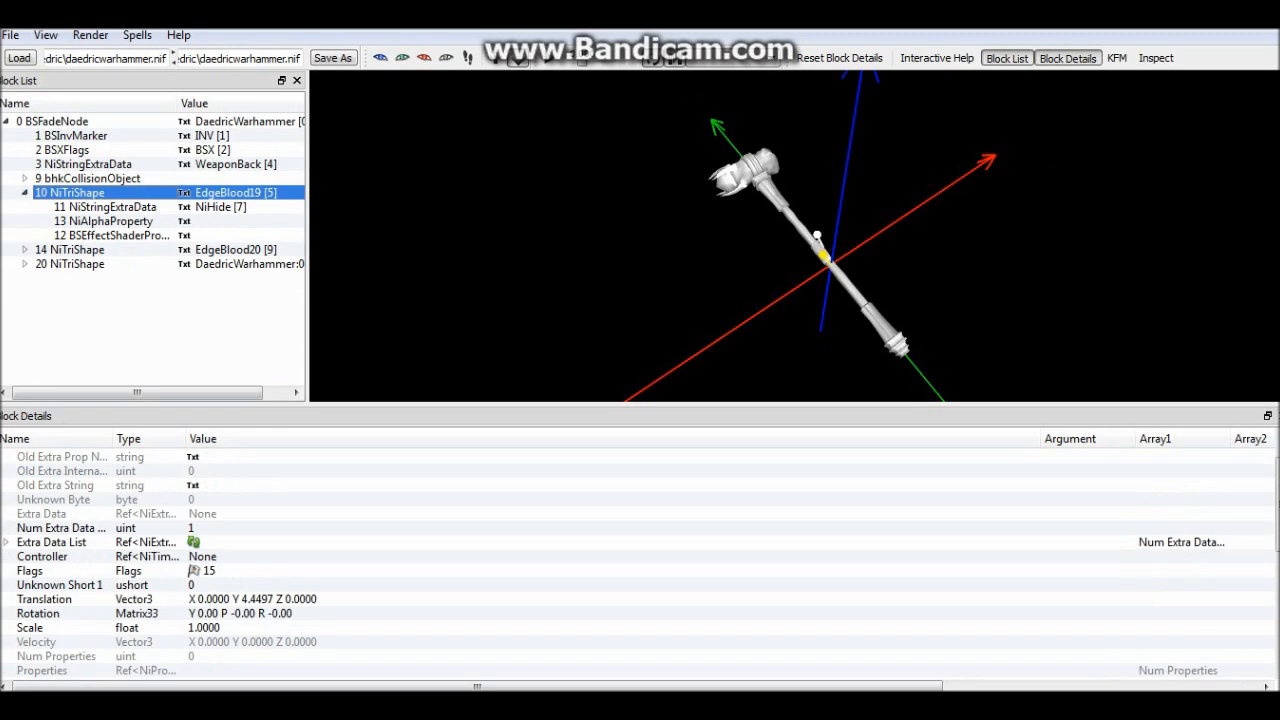
pyautogui.click(10, 35)
pyautogui.moveTo(45, 108)
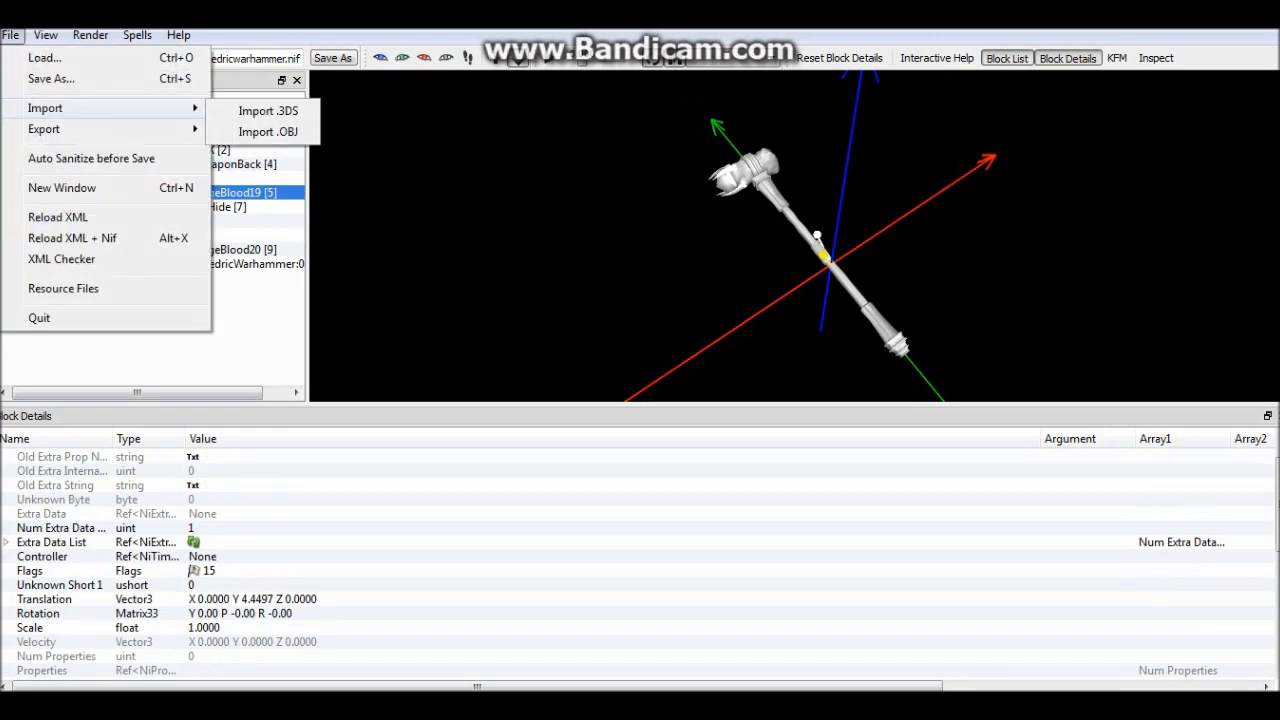
pyautogui.click(268, 131)
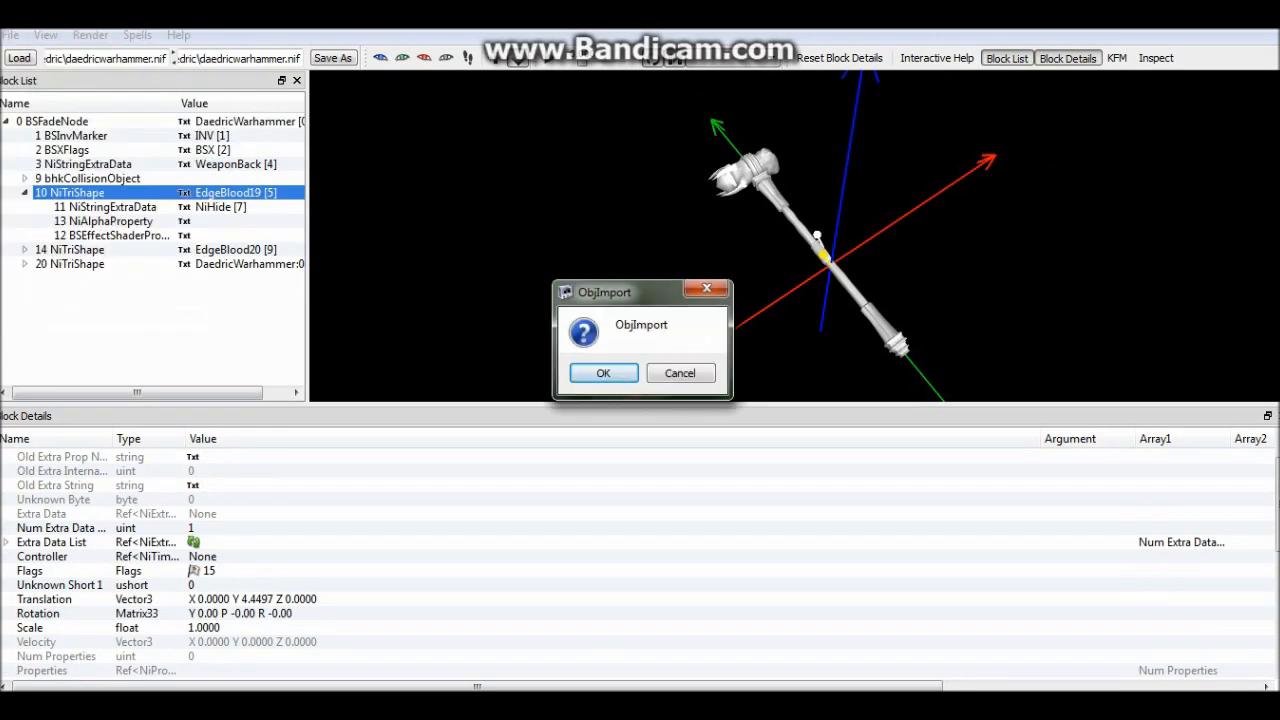
pyautogui.press('Return')
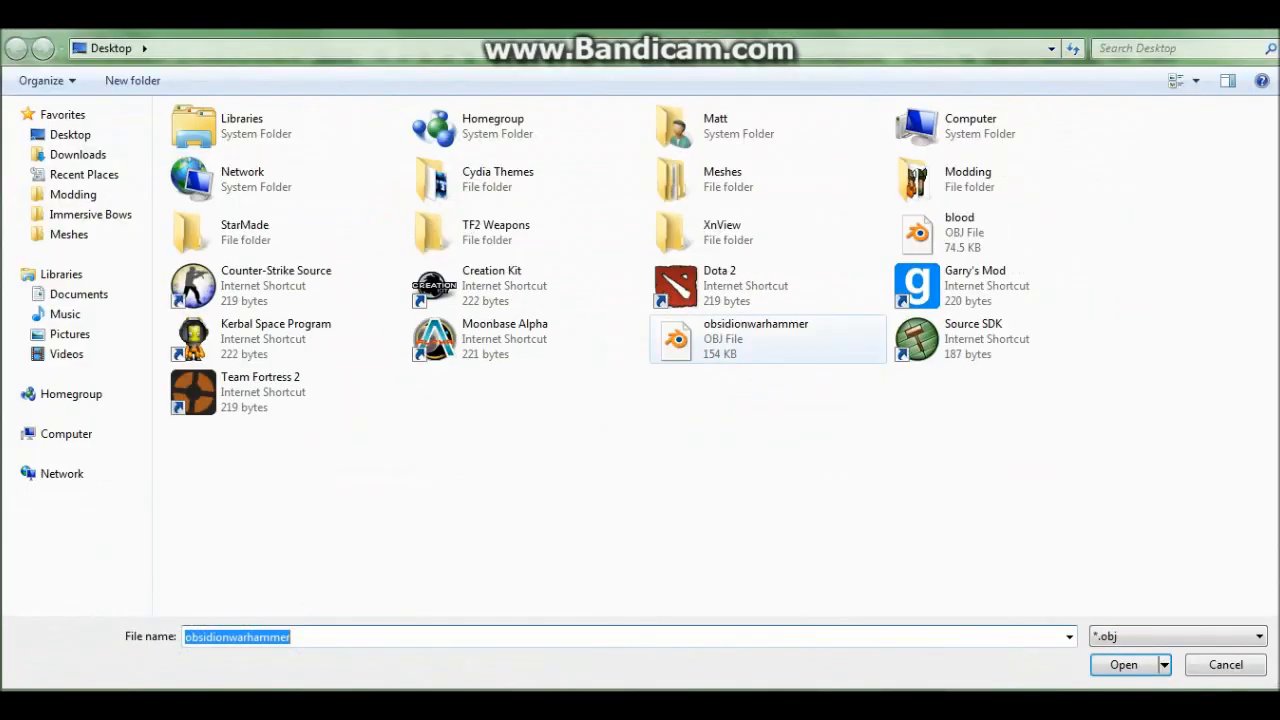
pyautogui.doubleClick(959, 232)
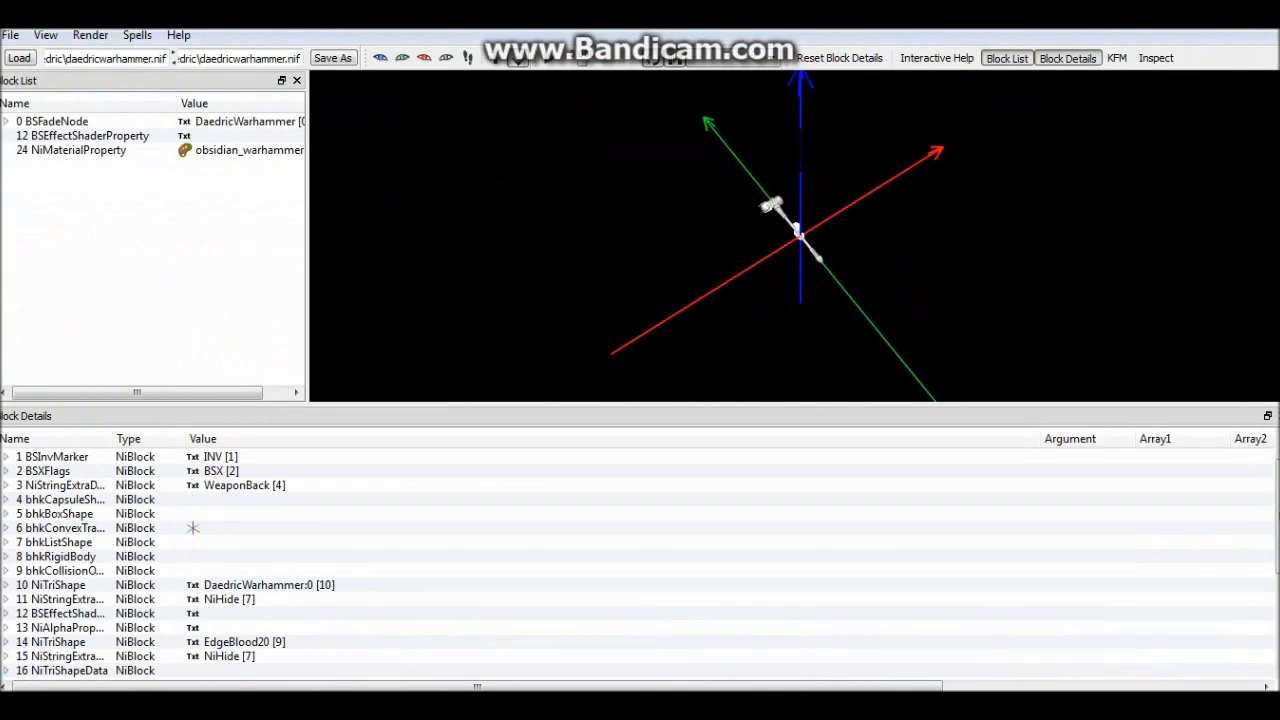
# Restore the imported blood shape's name to EdgeBlood19 by setting its name index to 5.
pyautogui.click(795, 224)
pyautogui.moveTo(795, 235)
pyautogui.mouseDown()
pyautogui.moveTo(975, 230)
pyautogui.moveTo(985, 245)
pyautogui.moveTo(817, 245)
pyautogui.moveTo(767, 289)
pyautogui.moveTo(760, 325)
pyautogui.moveTo(810, 229)
pyautogui.mouseUp()
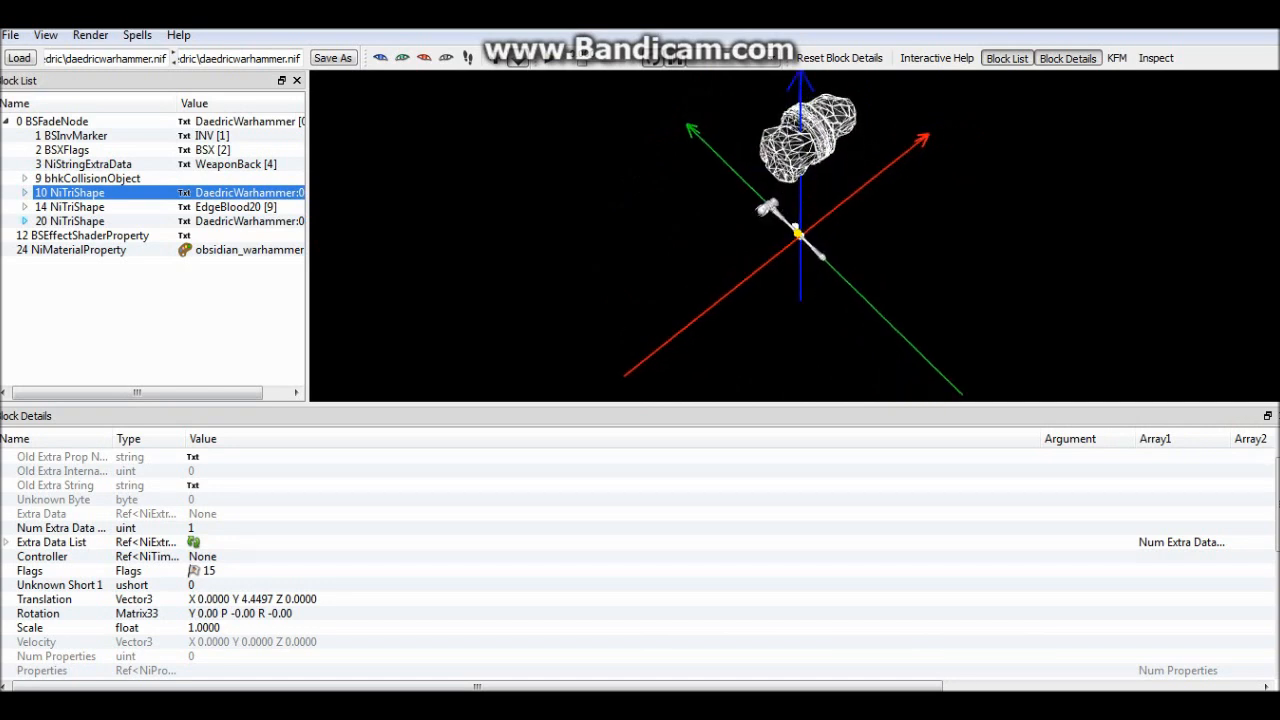
pyautogui.doubleClick(240, 192)
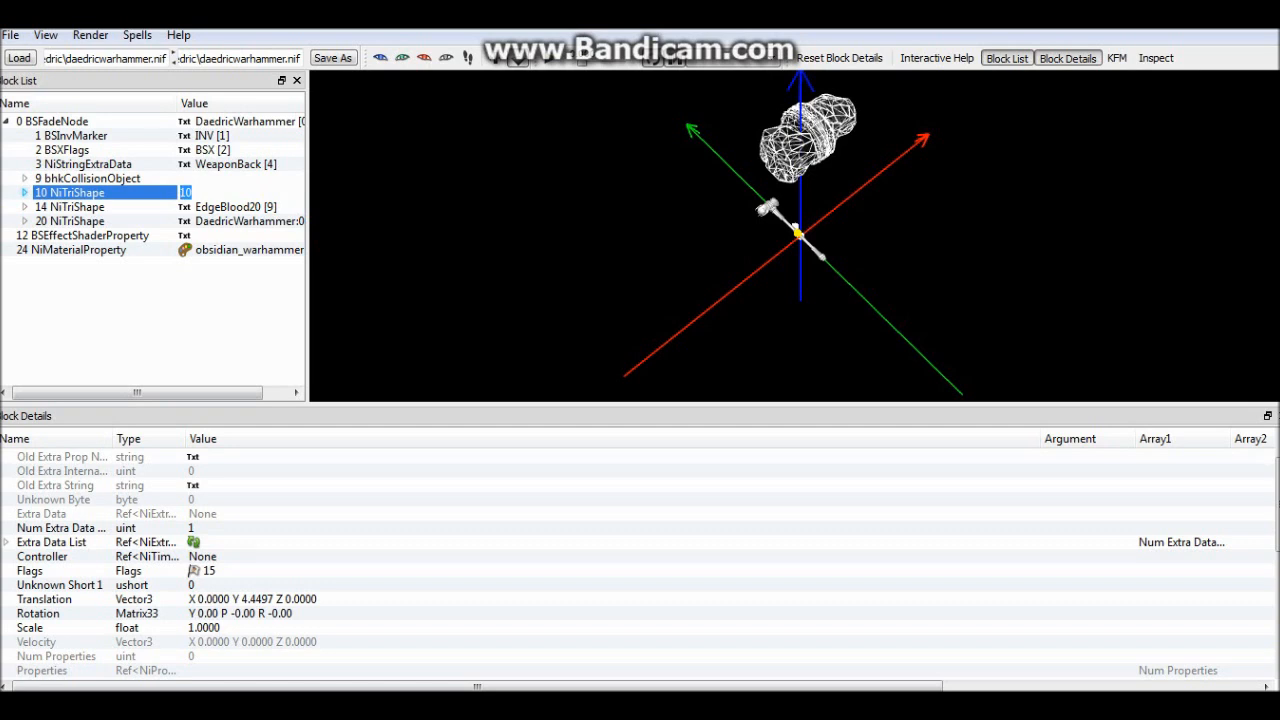
pyautogui.write('5')
pyautogui.click(240, 206)
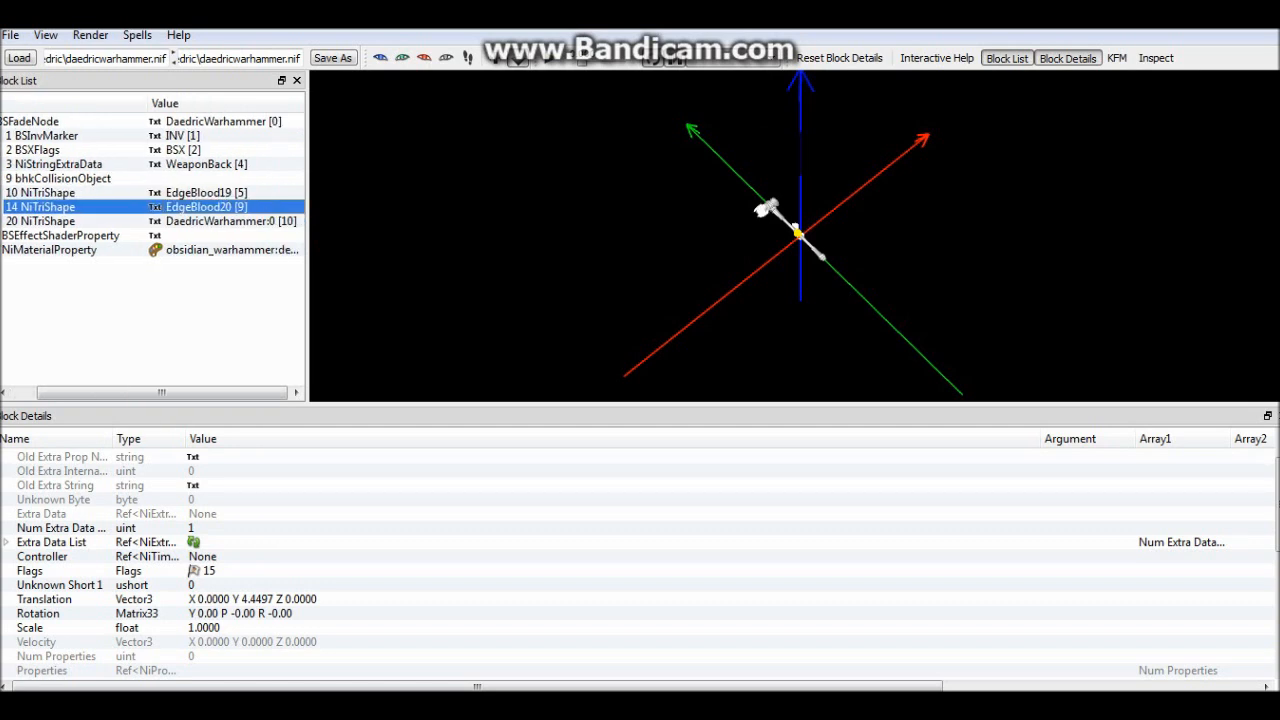
pyautogui.moveTo(161, 392); pyautogui.dragTo(136, 392)
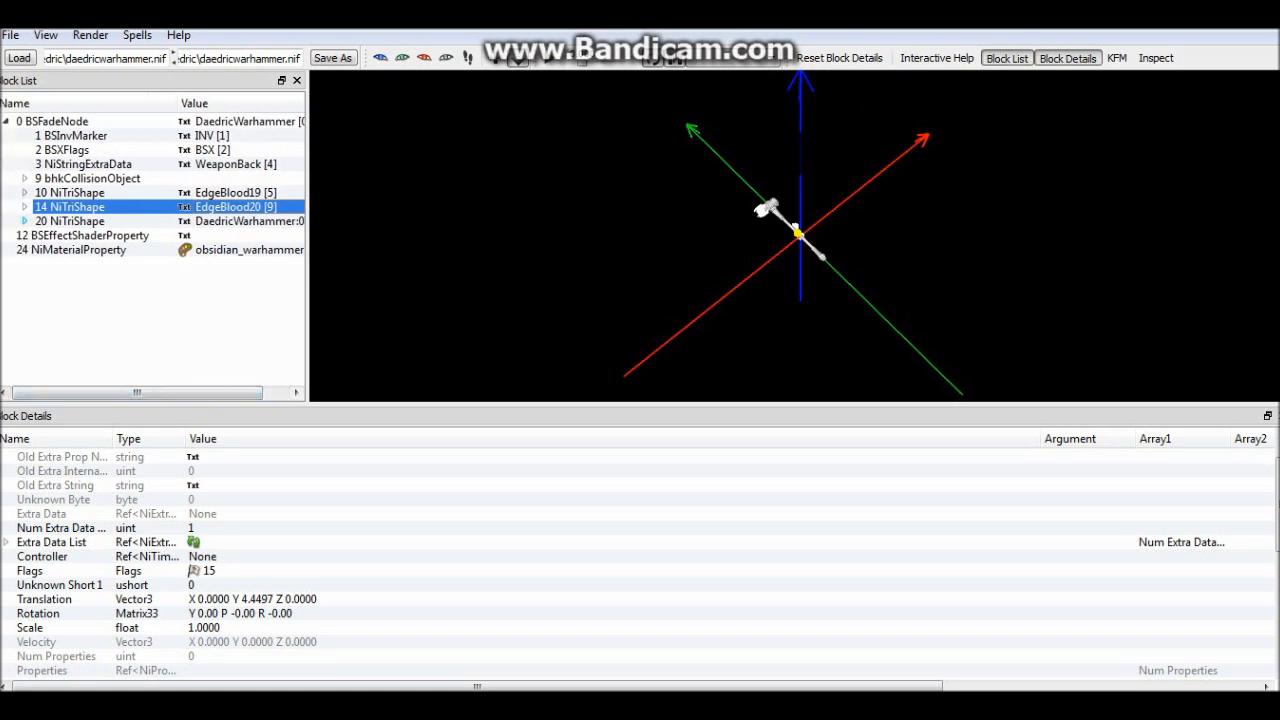
# Point the first Properties reference of the EdgeBlood19 shape to block 12, the BSEffectShaderProperty.
pyautogui.click(136, 192)
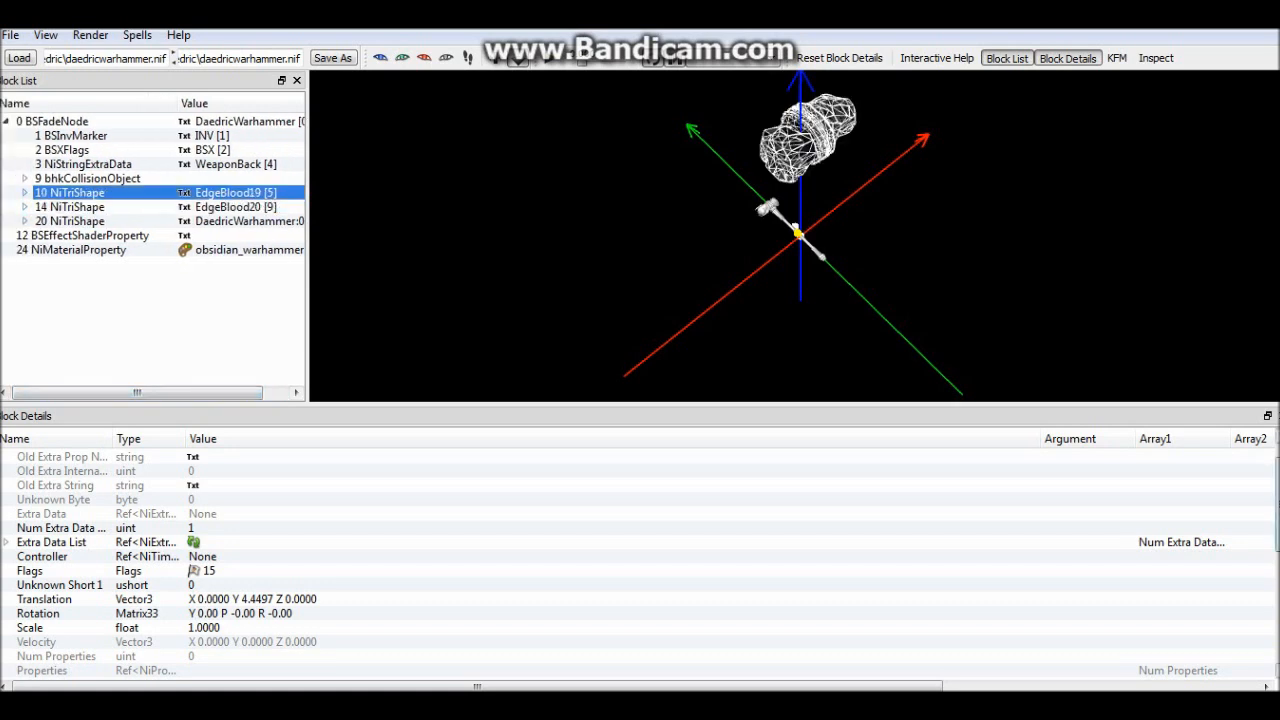
pyautogui.scroll(-5, 640, 560)
pyautogui.click(6, 670)
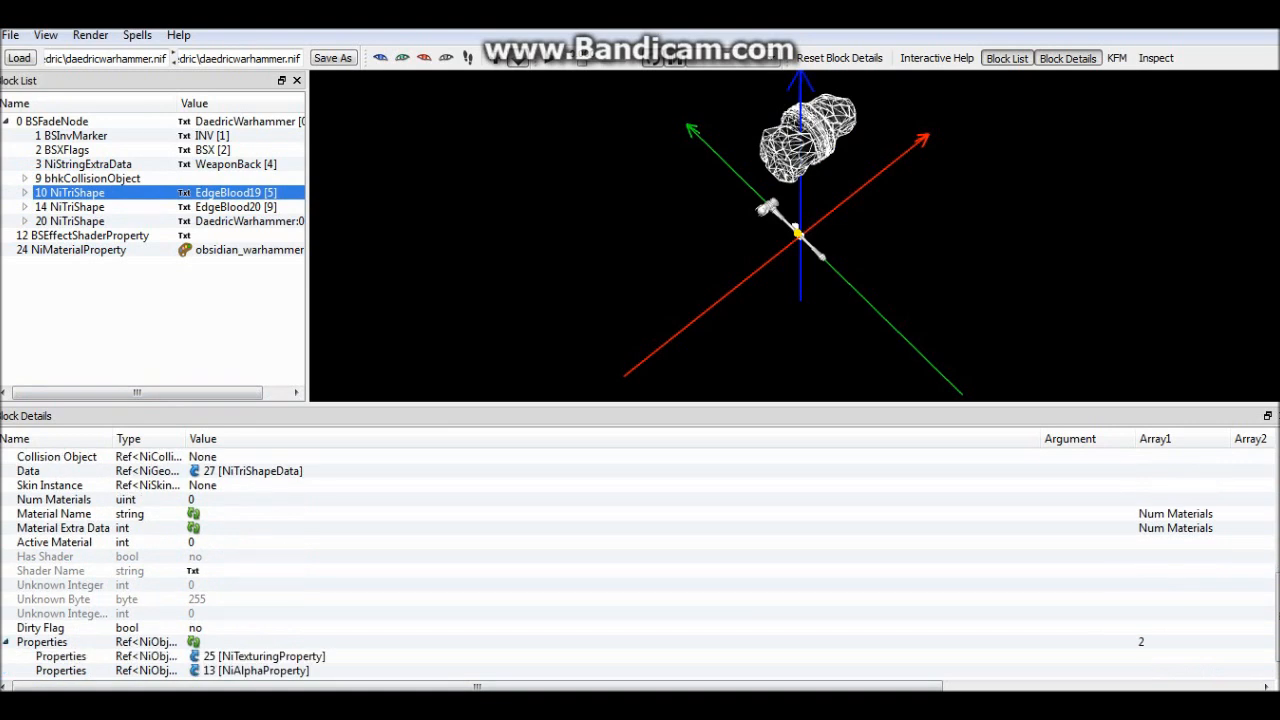
pyautogui.doubleClick(263, 656)
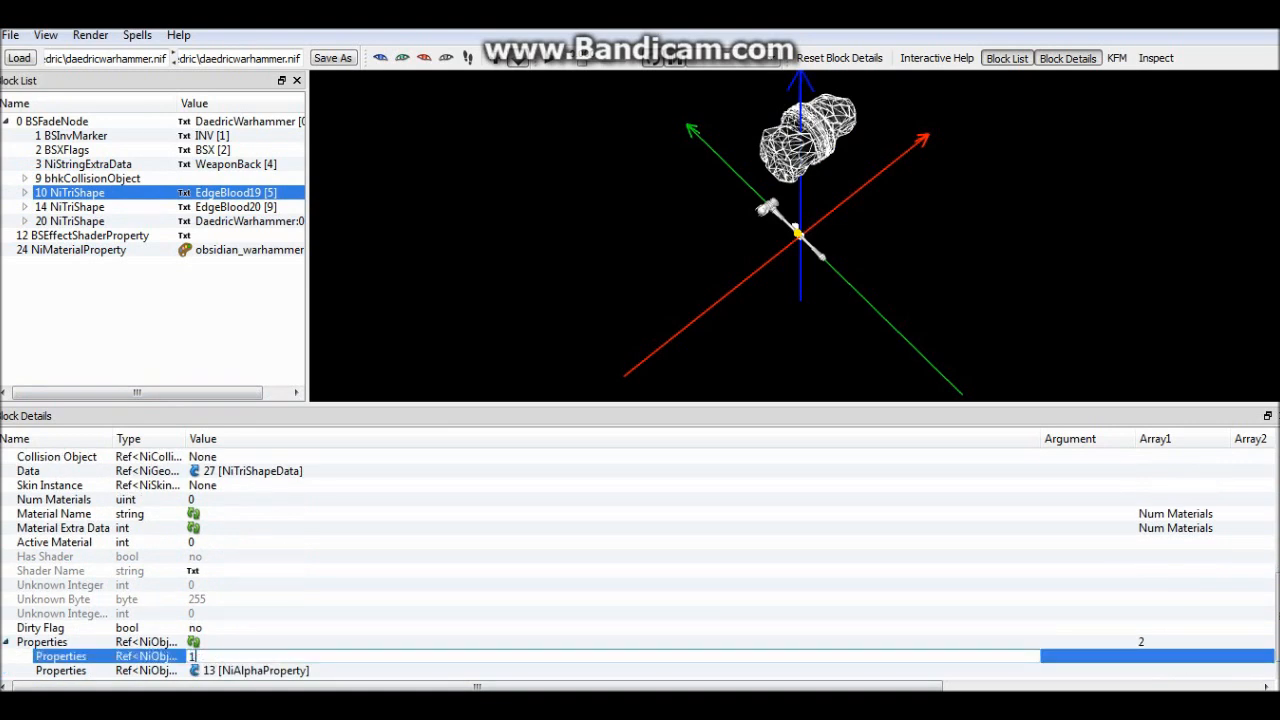
pyautogui.write('12')
pyautogui.press('Return')
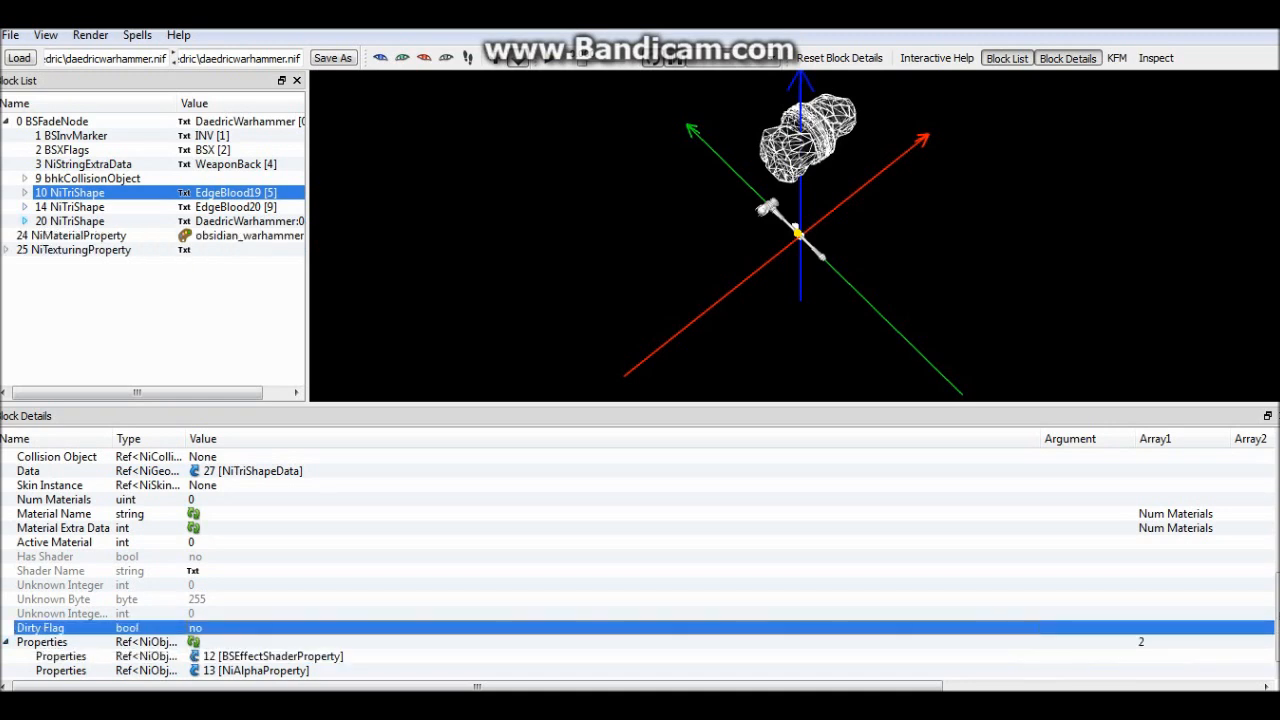
# Remove the leftover NiMaterialProperty and NiTexturingProperty branch created by the blood mesh import.
pyautogui.click(78, 235)
pyautogui.hotkey('ctrl', 'Delete')
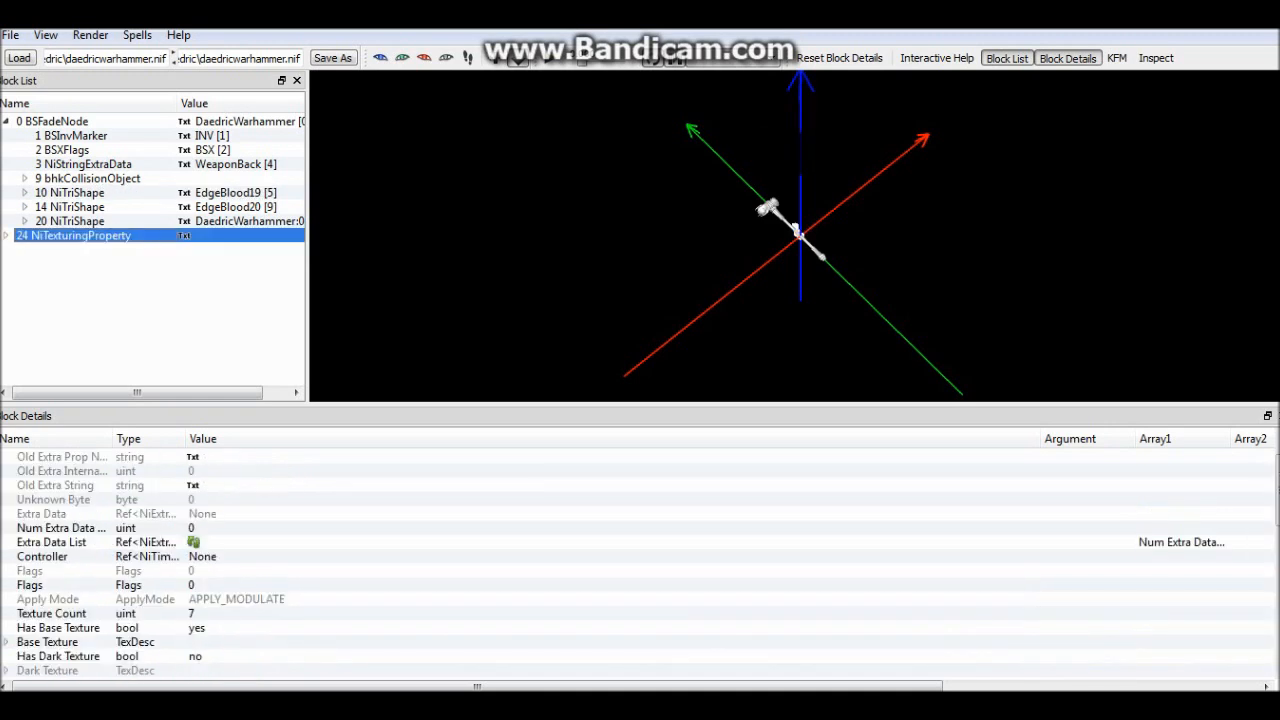
pyautogui.hotkey('ctrl', 'Delete')
# Copy the DaedricWarhammer:0 shape's X translation, 2.9976, into the X translation of the EdgeBlood19 shape.
pyautogui.click(236, 192)
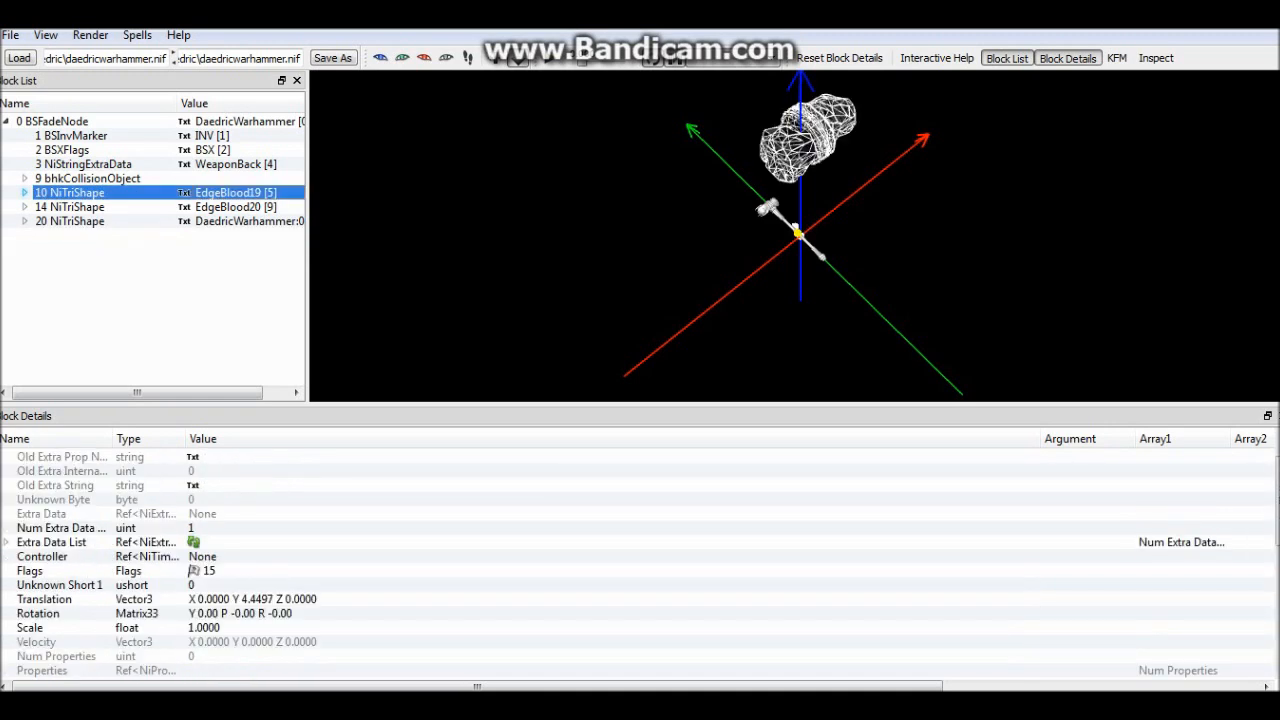
pyautogui.click(231, 221)
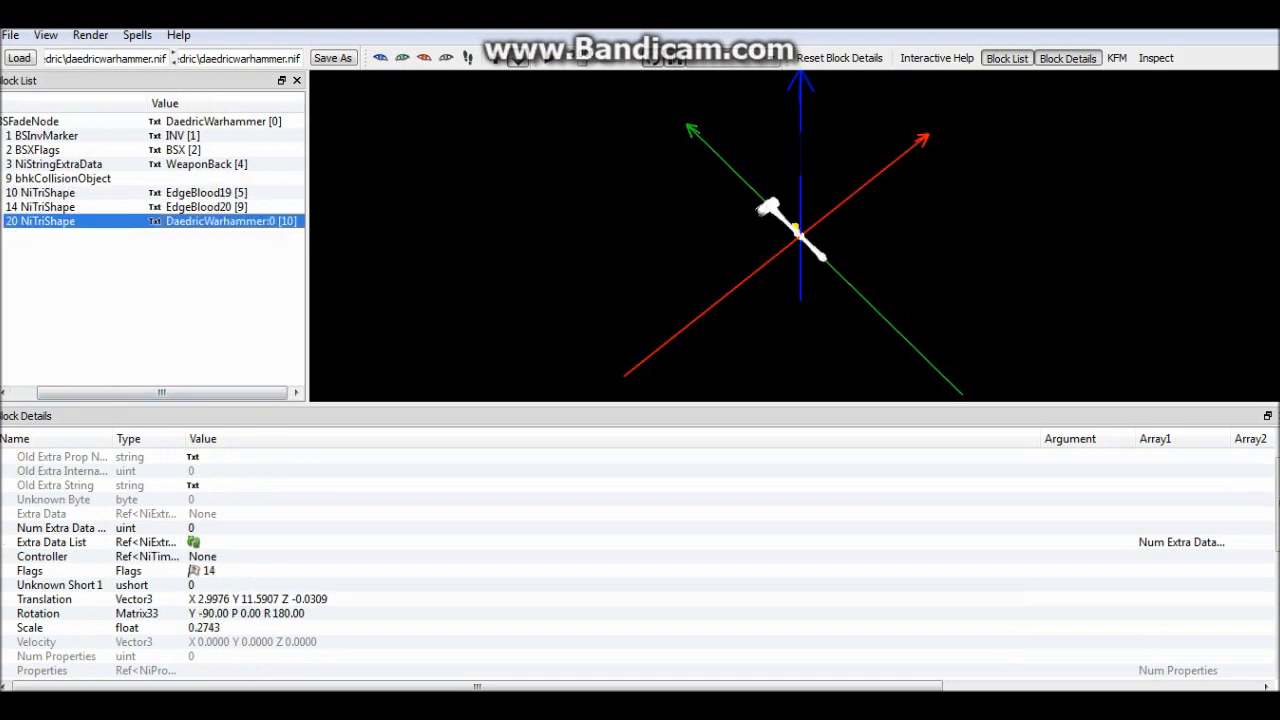
pyautogui.doubleClick(258, 599)
pyautogui.hotkey('ctrl', 'c')
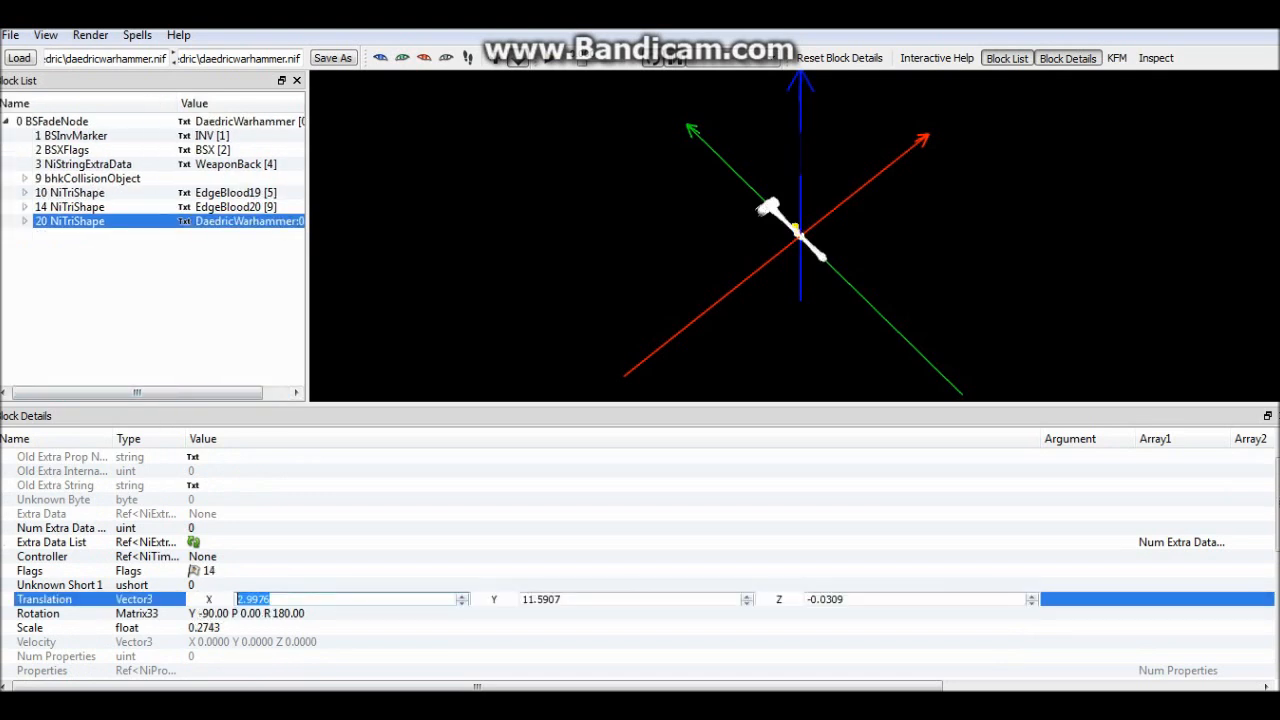
pyautogui.click(258, 585)
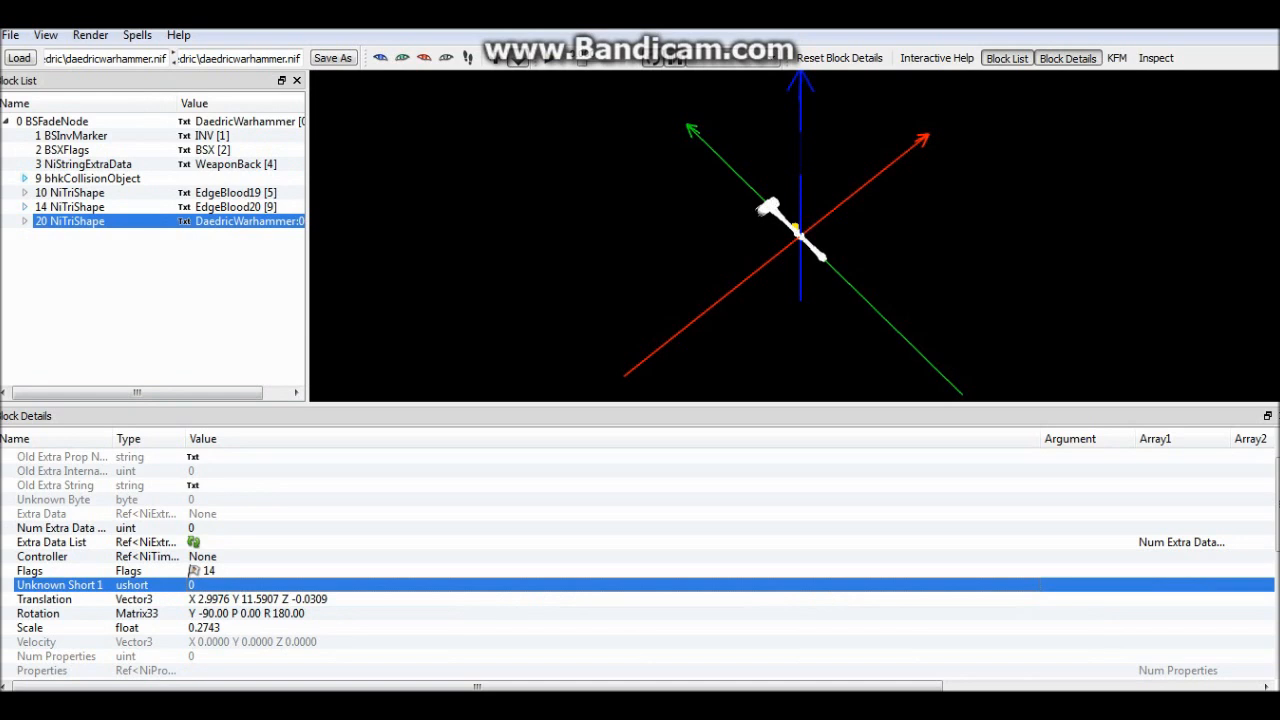
pyautogui.doubleClick(231, 192)
pyautogui.click(236, 206)
pyautogui.click(236, 192)
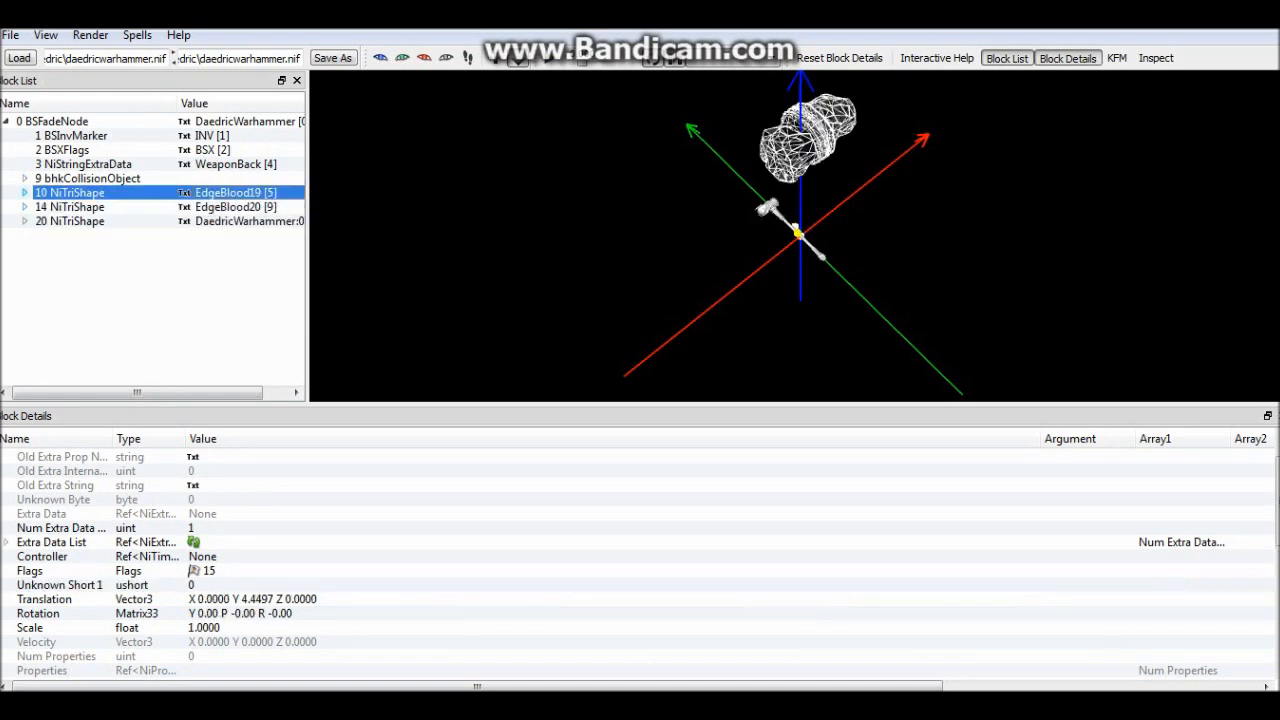
pyautogui.click(252, 599)
pyautogui.doubleClick(252, 599)
pyautogui.hotkey('ctrl', 'v')
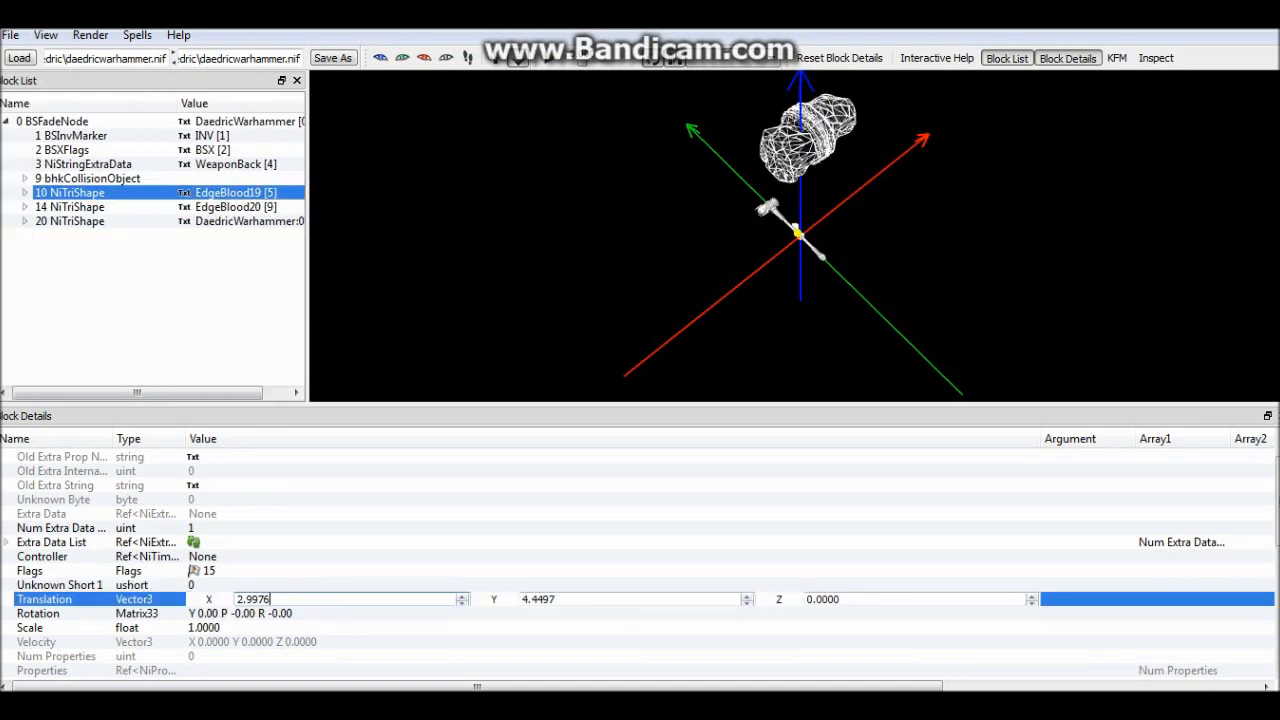
pyautogui.click(258, 585)
# Copy the DaedricWarhammer:0 shape's Y translation, 11.5907, into the Y translation of EdgeBlood19.
pyautogui.click(236, 221)
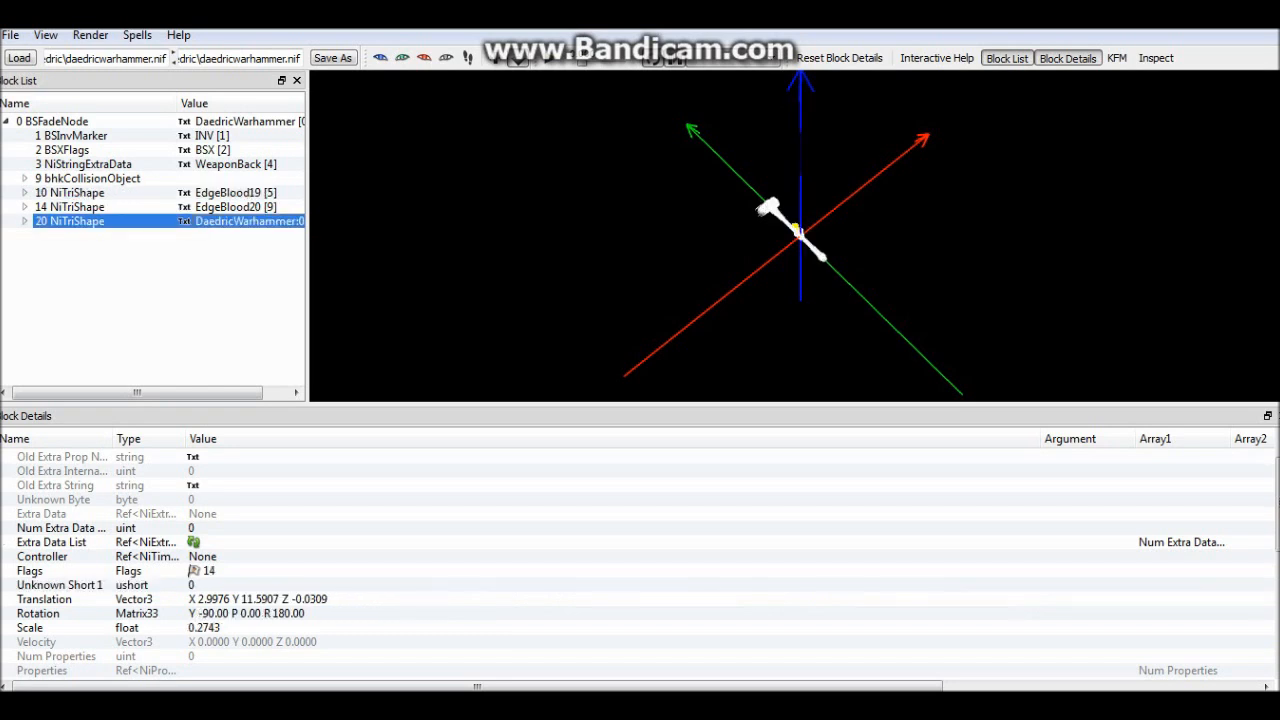
pyautogui.doubleClick(252, 599)
pyautogui.moveTo(566, 599); pyautogui.dragTo(521, 599)
pyautogui.hotkey('ctrl', 'c')
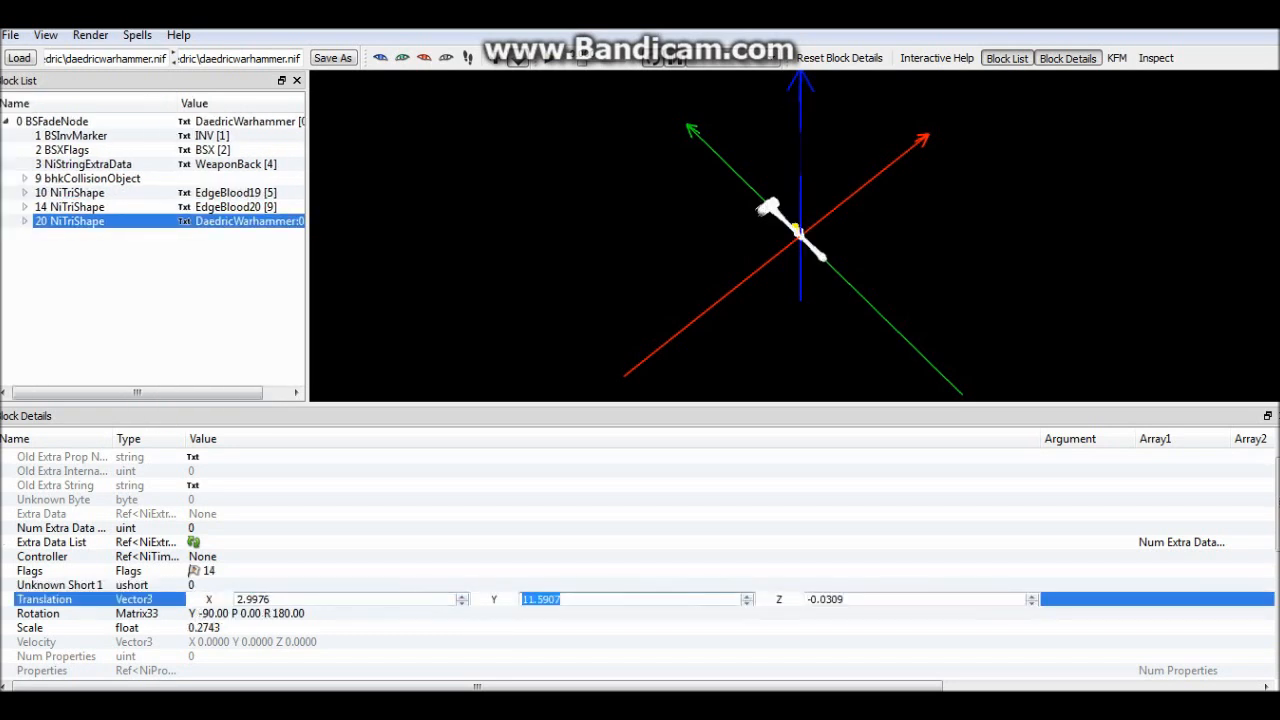
pyautogui.click(521, 585)
pyautogui.click(236, 192)
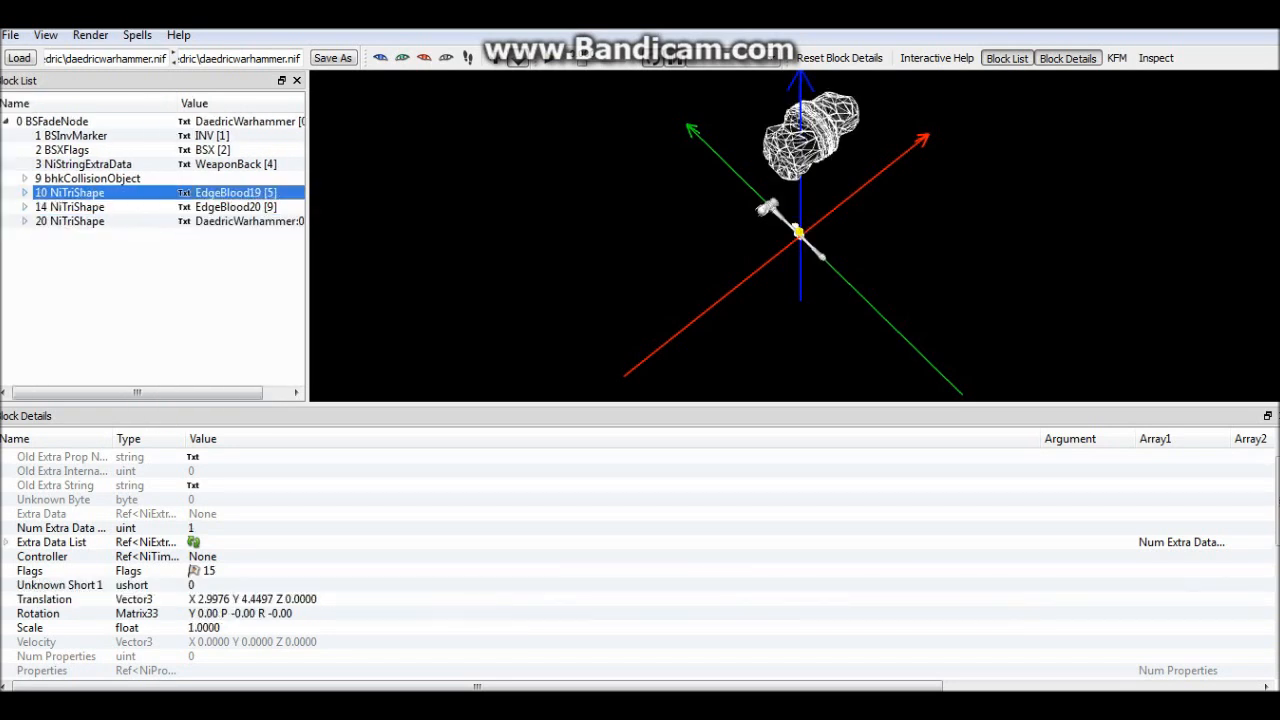
pyautogui.doubleClick(252, 599)
pyautogui.moveTo(560, 599); pyautogui.dragTo(519, 599)
pyautogui.hotkey('ctrl', 'v')
pyautogui.click(519, 585)
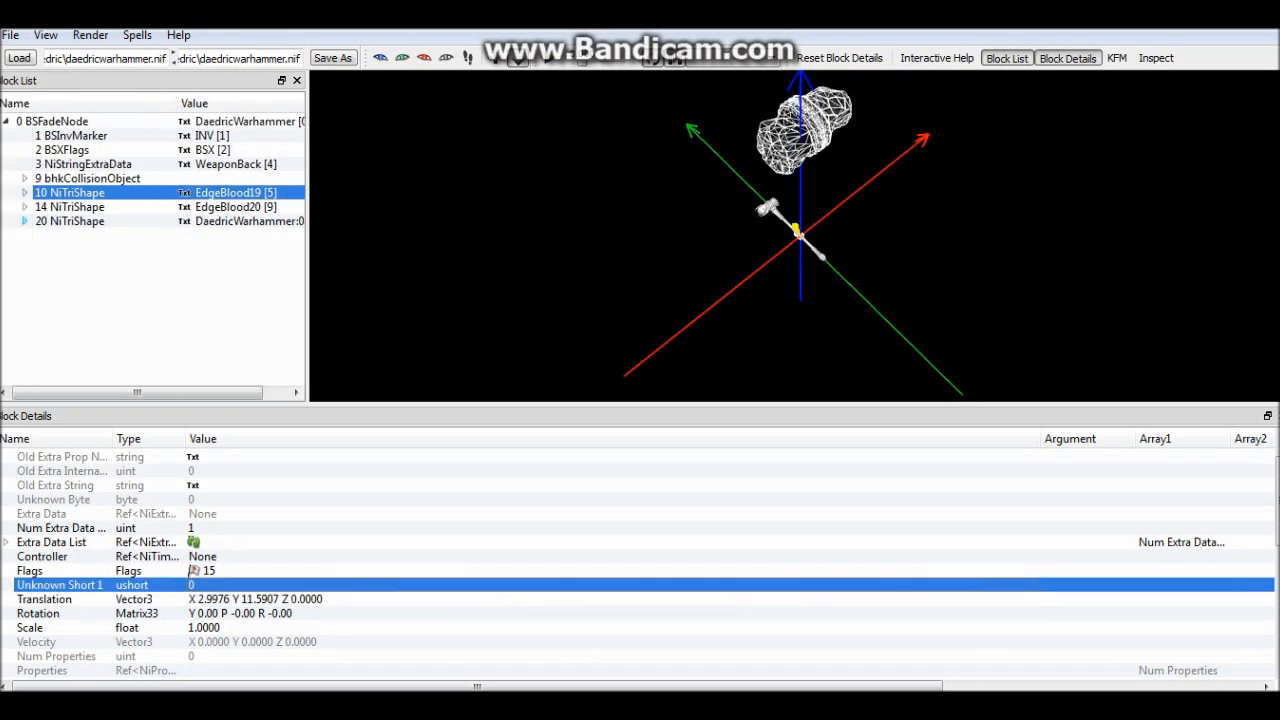
# Copy the DaedricWarhammer:0 shape's Z translation, -0.0309, into the Z translation of EdgeBlood19.
pyautogui.click(236, 221)
pyautogui.doubleClick(252, 599)
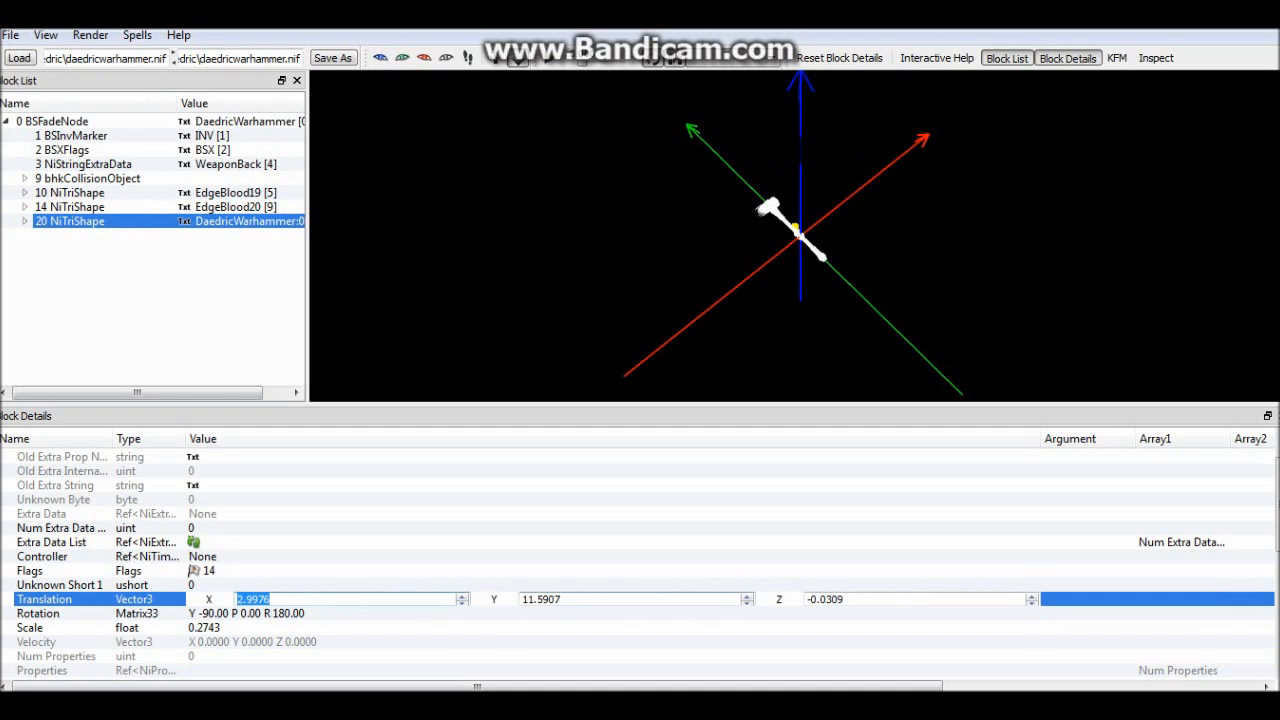
pyautogui.doubleClick(825, 599)
pyautogui.hotkey('ctrl', 'c')
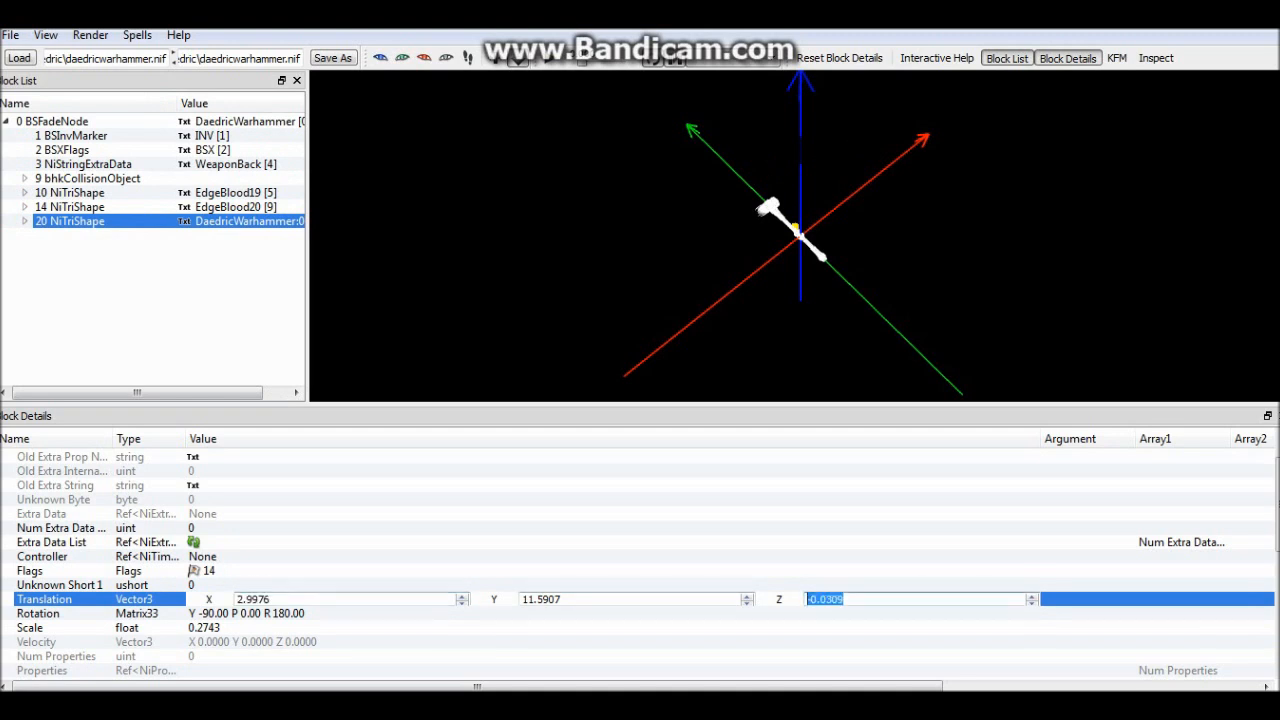
pyautogui.click(825, 585)
pyautogui.click(236, 192)
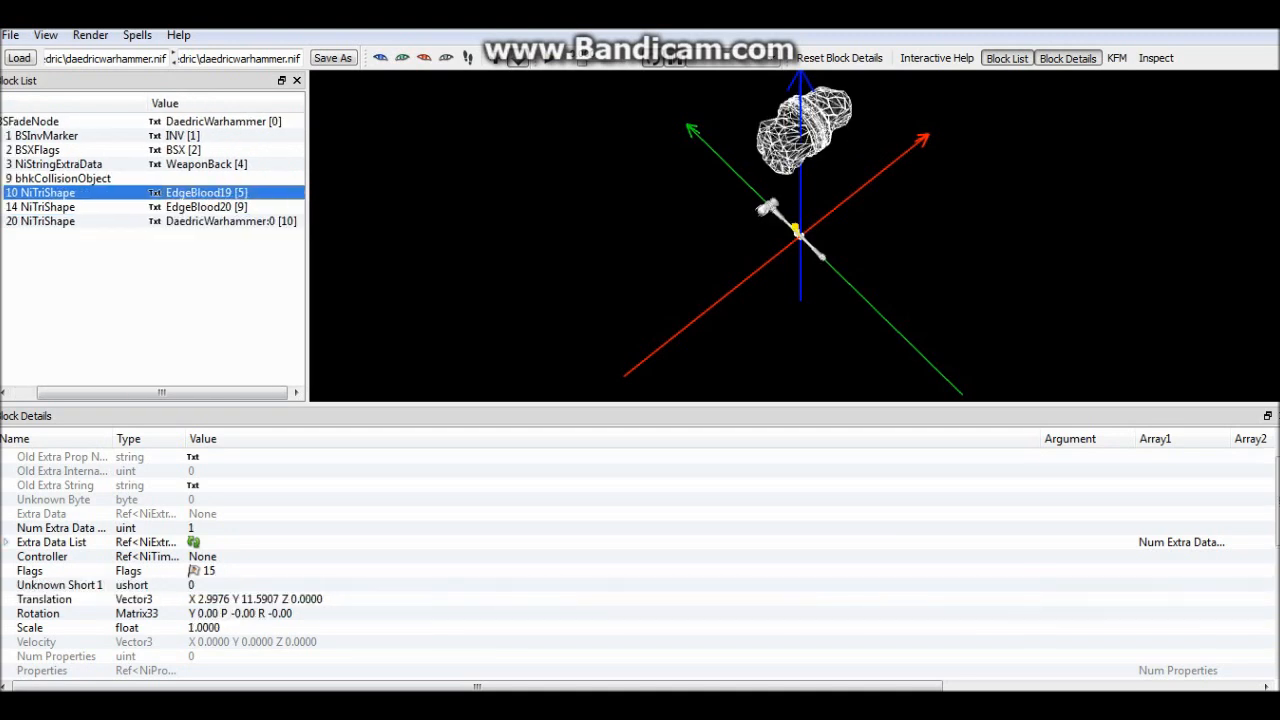
pyautogui.doubleClick(252, 599)
pyautogui.doubleClick(825, 599)
pyautogui.hotkey('ctrl', 'v')
pyautogui.click(825, 585)
# Copy the DaedricWarhammer:0 shape's Y rotation, -90.00, into the Y rotation of EdgeBlood19.
pyautogui.click(236, 221)
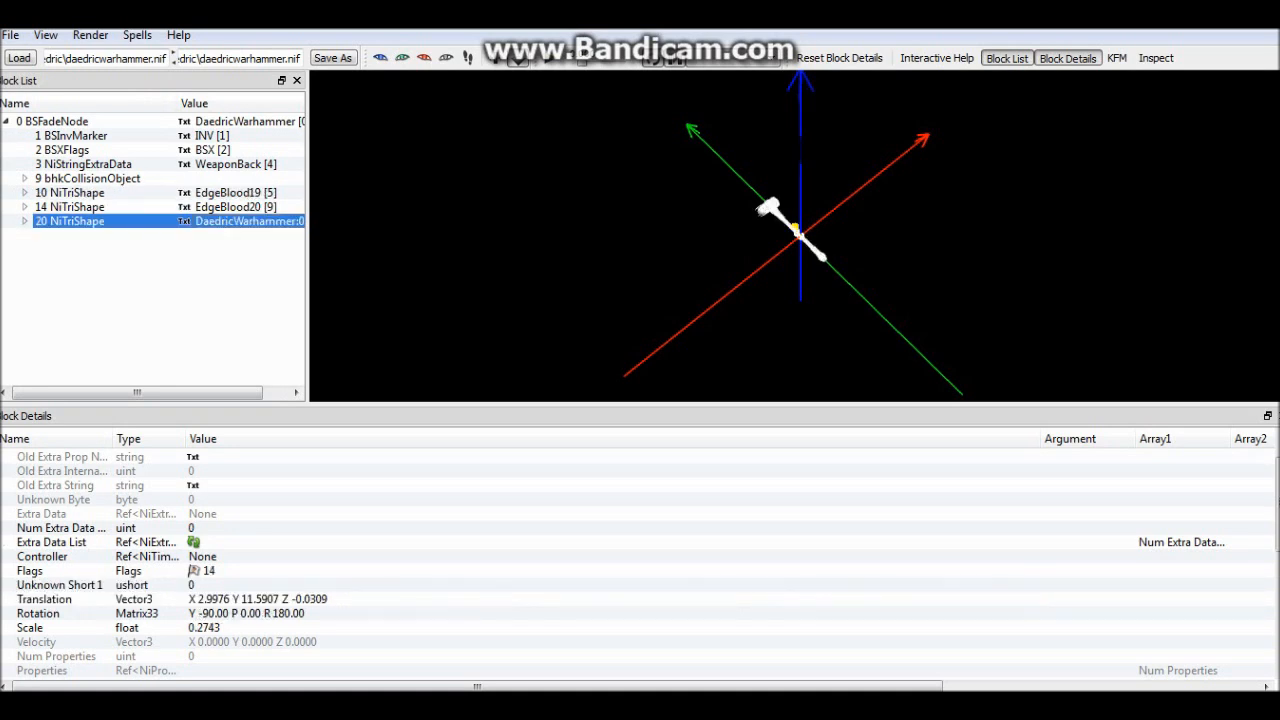
pyautogui.doubleClick(252, 613)
pyautogui.hotkey('ctrl', 'c')
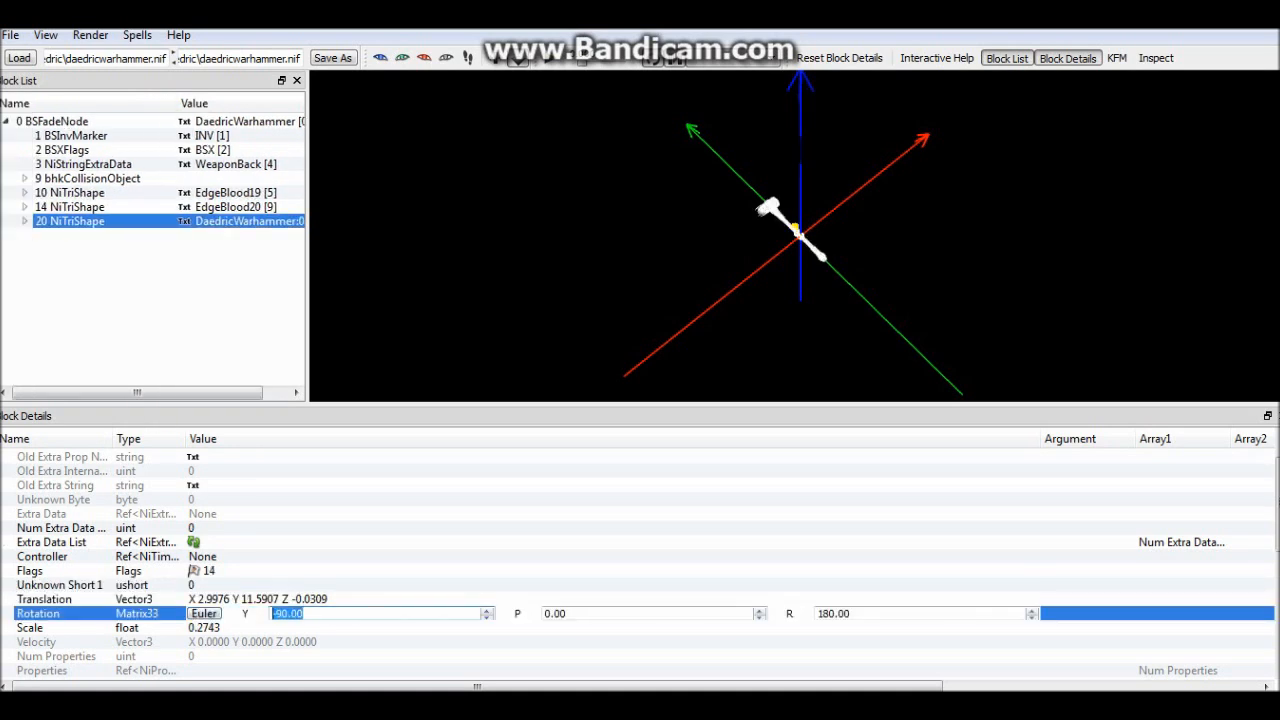
pyautogui.click(252, 599)
pyautogui.click(236, 178)
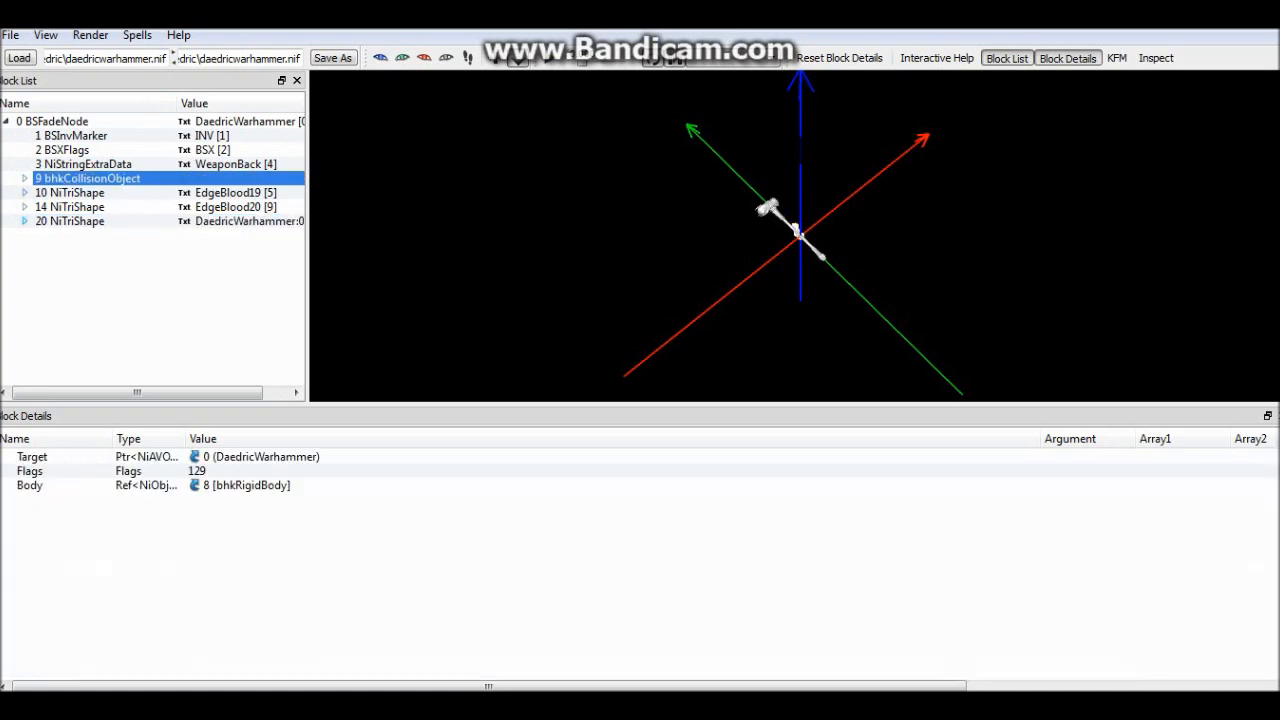
pyautogui.click(236, 192)
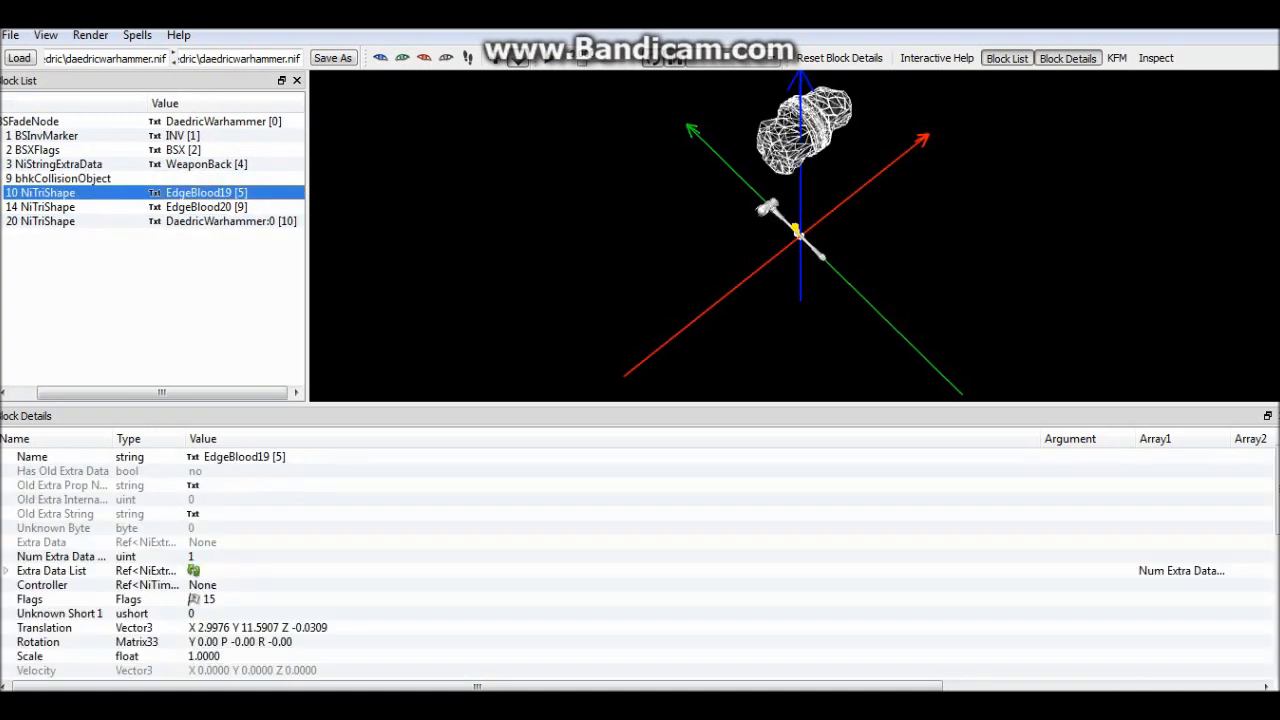
pyautogui.doubleClick(252, 641)
pyautogui.hotkey('ctrl', 'v')
pyautogui.click(252, 627)
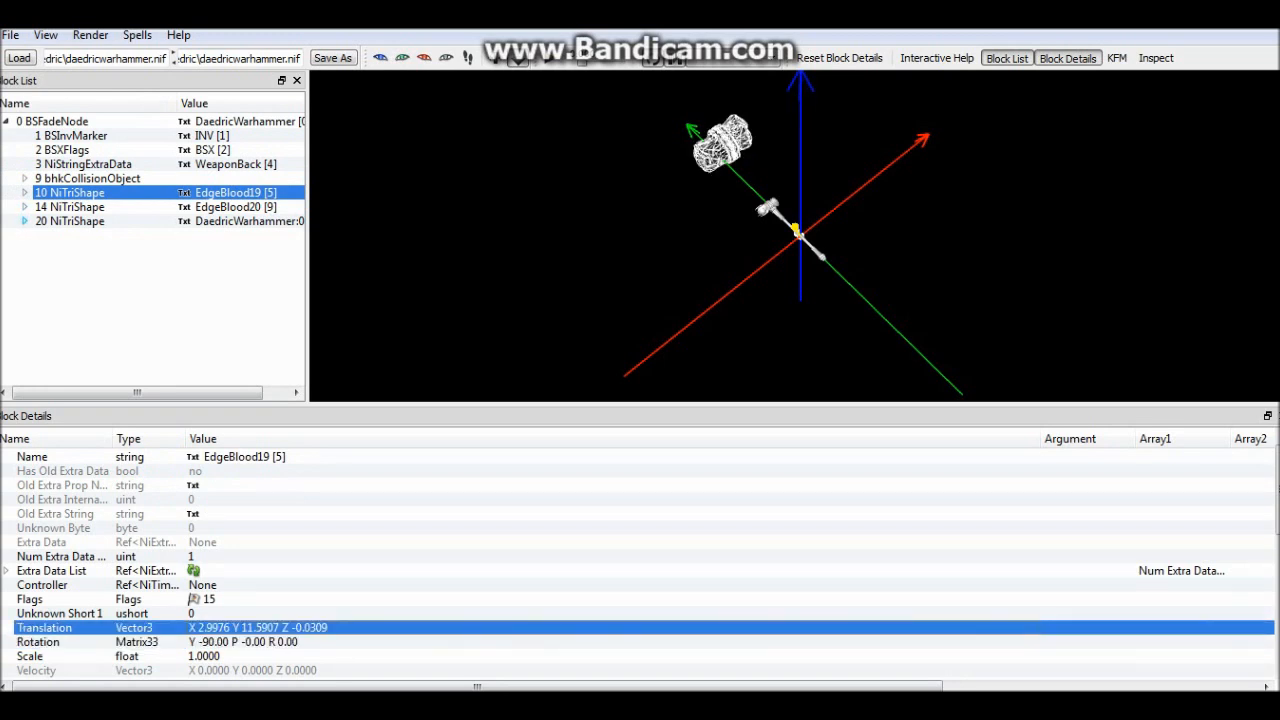
# Copy the DaedricWarhammer:0 shape's R rotation, -180.00, into the R rotation of EdgeBlood19.
pyautogui.click(236, 220)
pyautogui.doubleClick(252, 641)
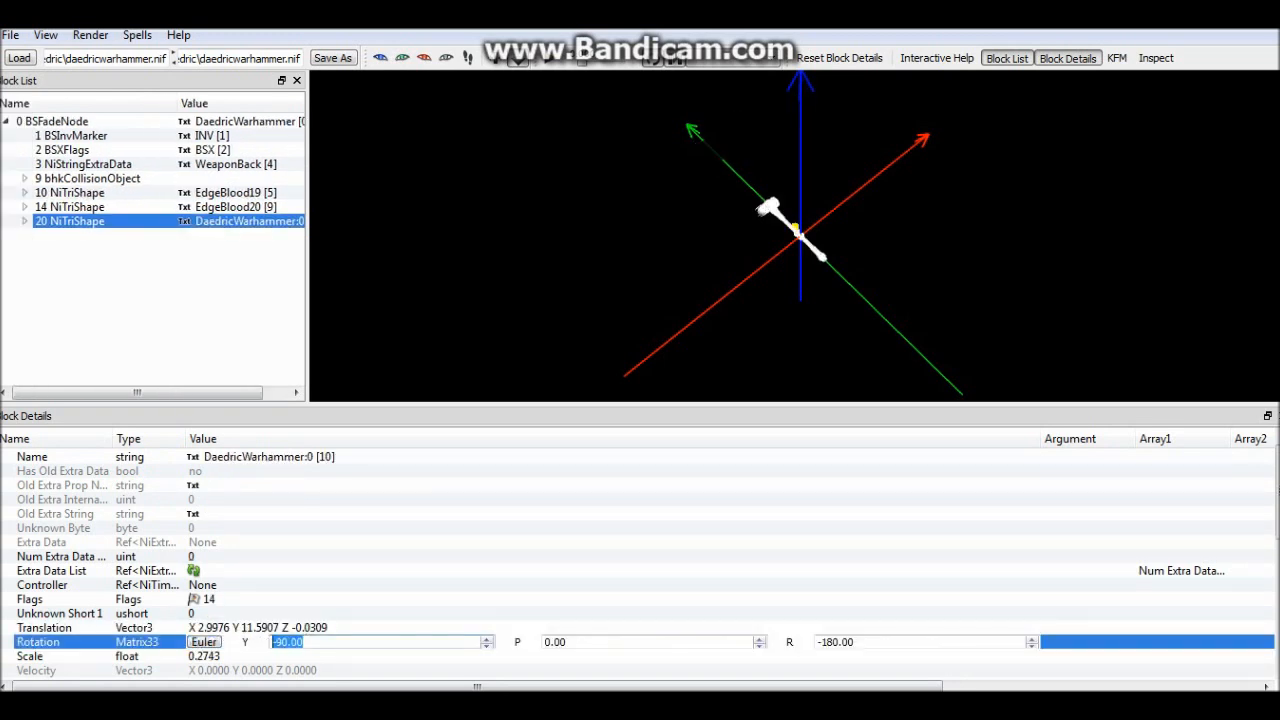
pyautogui.moveTo(856, 642); pyautogui.dragTo(816, 642)
pyautogui.hotkey('ctrl', 'c')
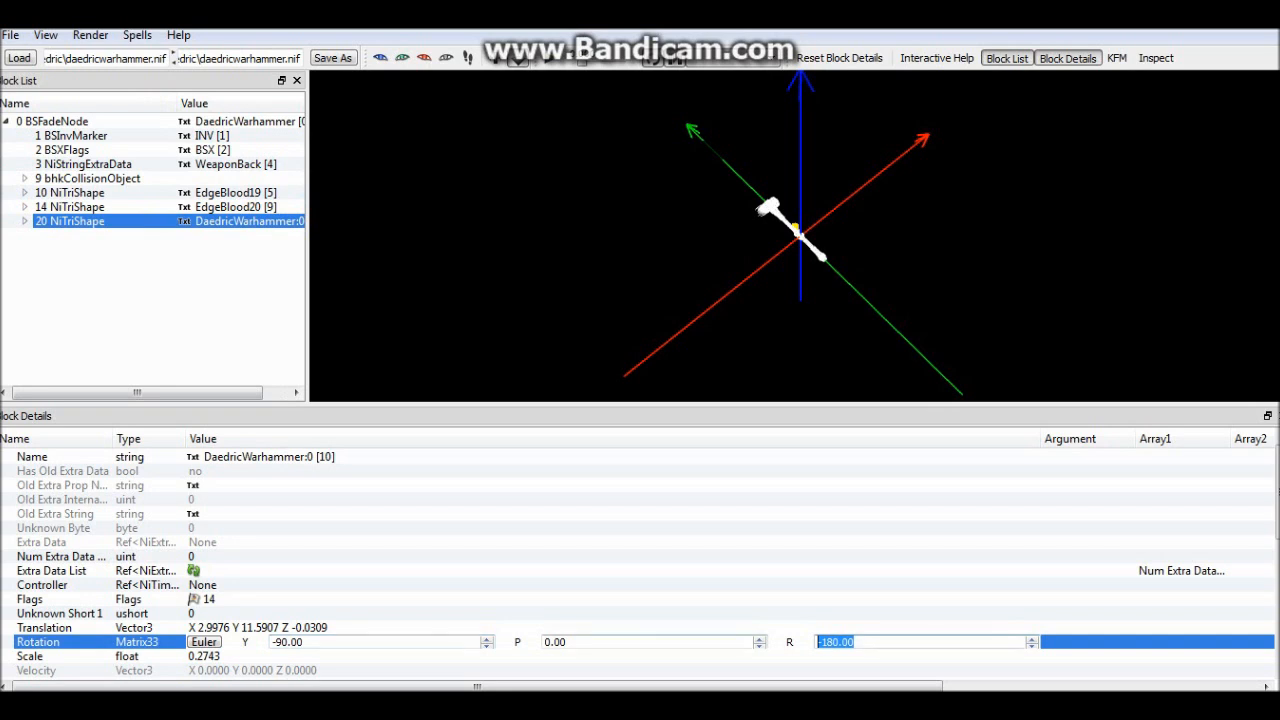
pyautogui.click(800, 627)
pyautogui.click(236, 192)
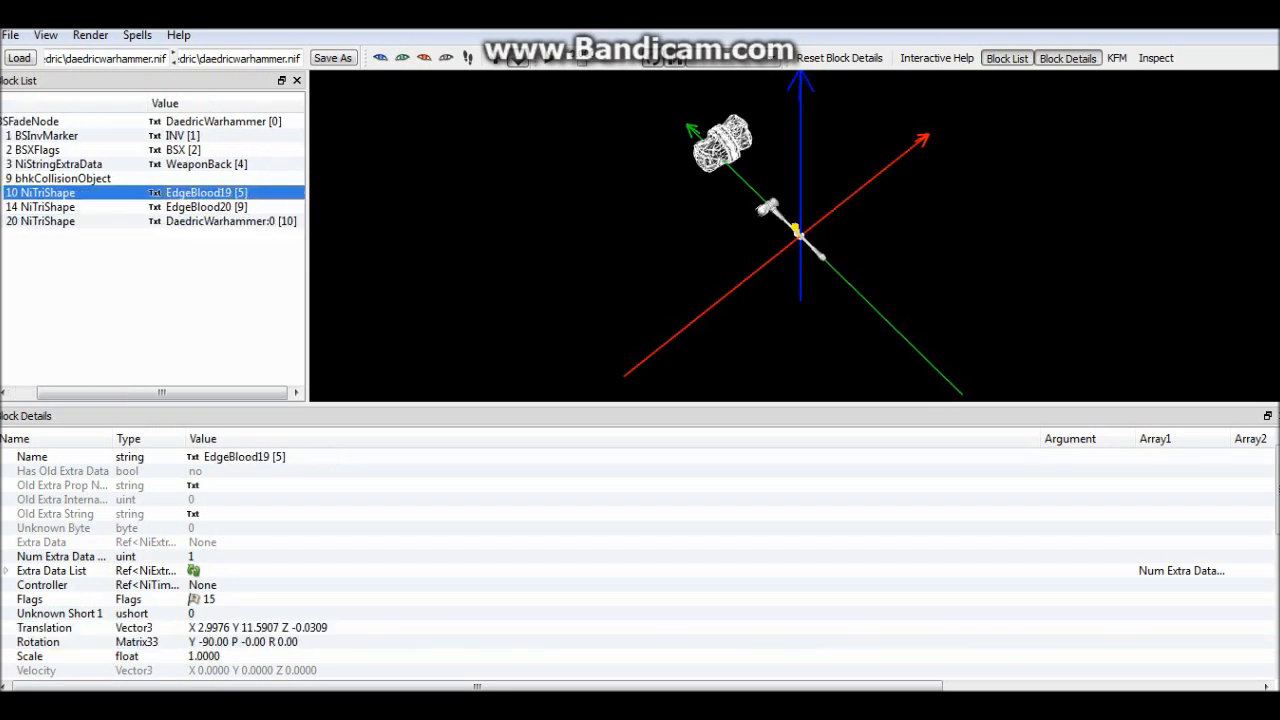
pyautogui.doubleClick(252, 641)
pyautogui.doubleClick(828, 642)
pyautogui.hotkey('ctrl', 'v')
pyautogui.click(828, 627)
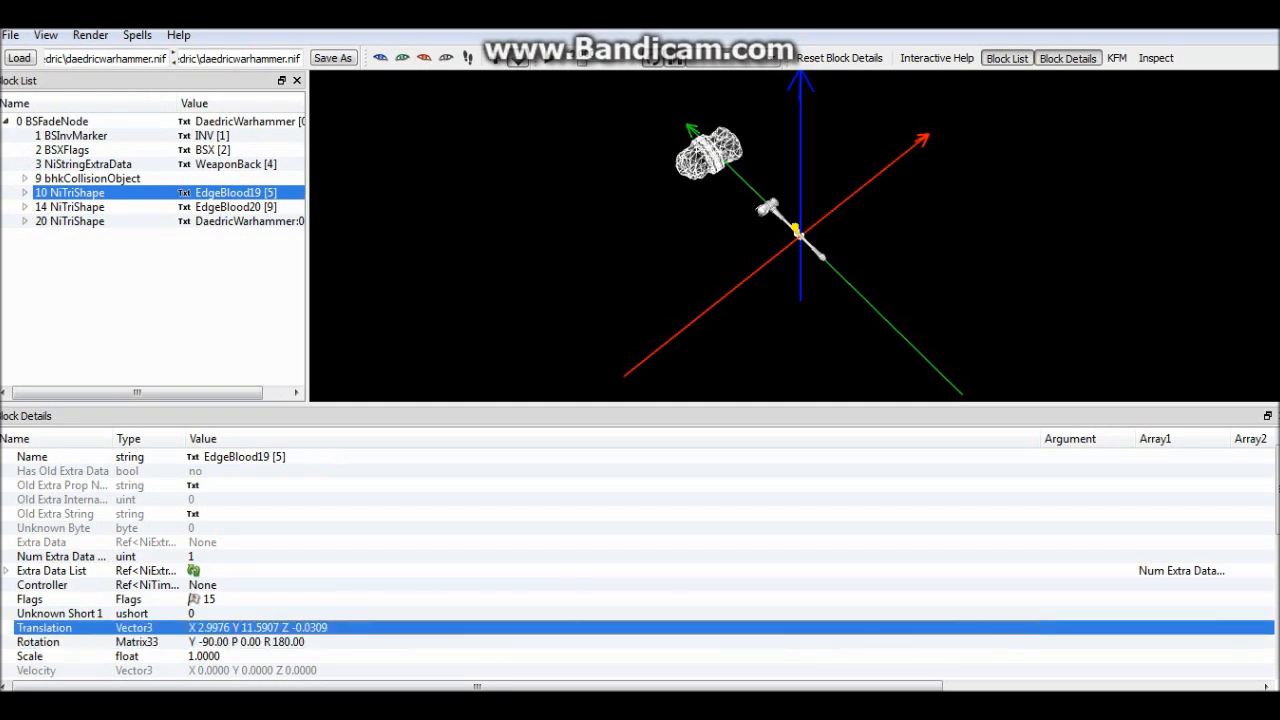
# Copy the DaedricWarhammer:0 shape's scale, 0.2743, into the scale of EdgeBlood19.
pyautogui.click(240, 220)
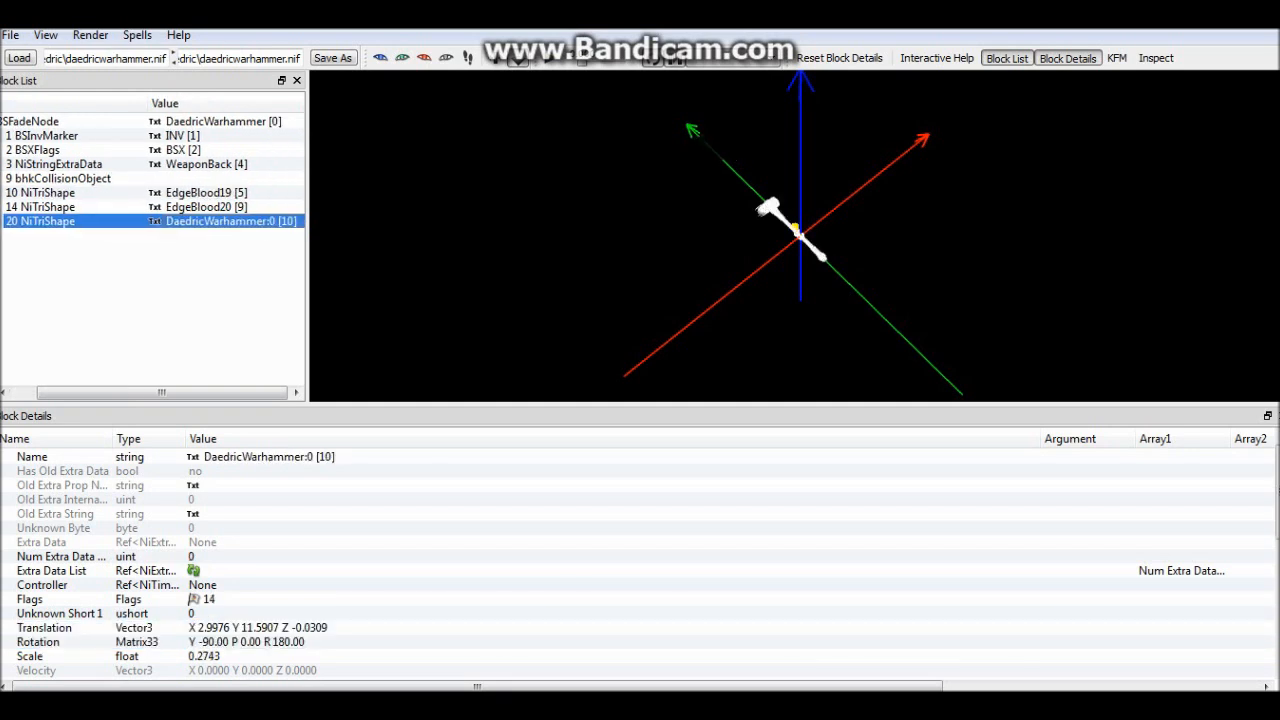
pyautogui.click(204, 656)
pyautogui.click(204, 656)
pyautogui.moveTo(222, 656); pyautogui.dragTo(190, 656)
pyautogui.hotkey('ctrl', 'c')
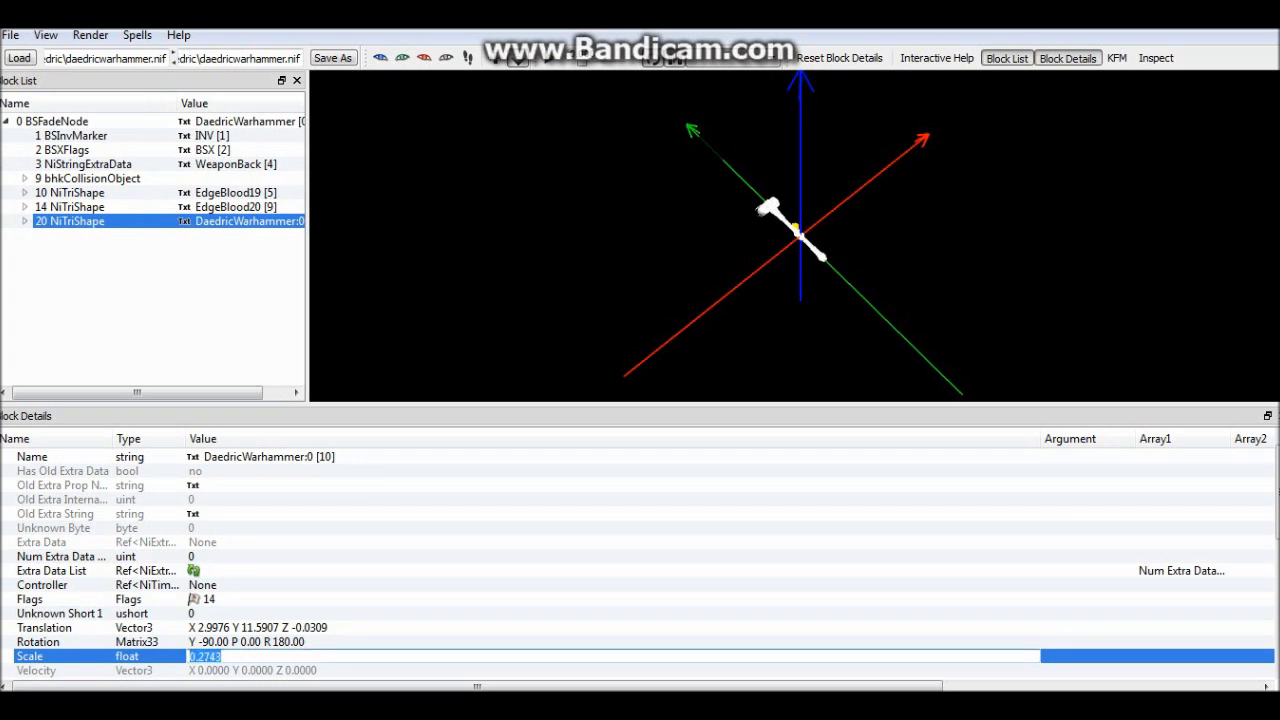
pyautogui.click(150, 627)
pyautogui.click(77, 192)
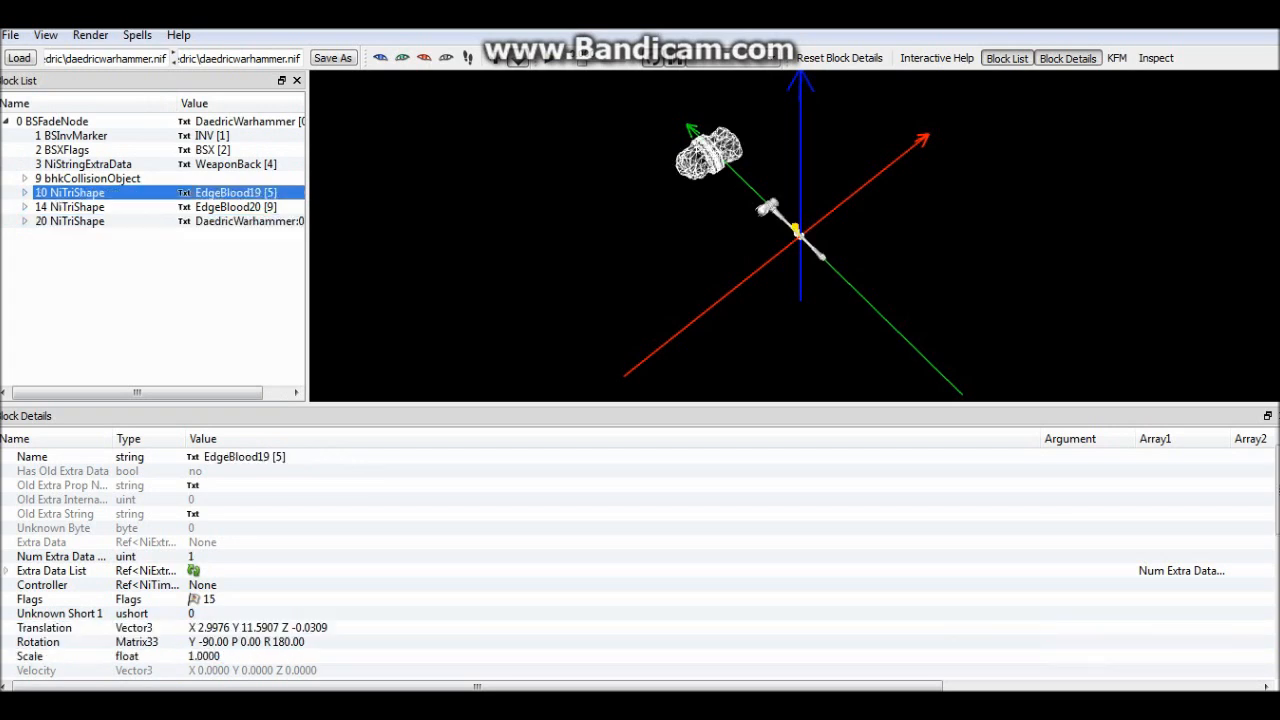
pyautogui.doubleClick(204, 656)
pyautogui.hotkey('ctrl', 'v')
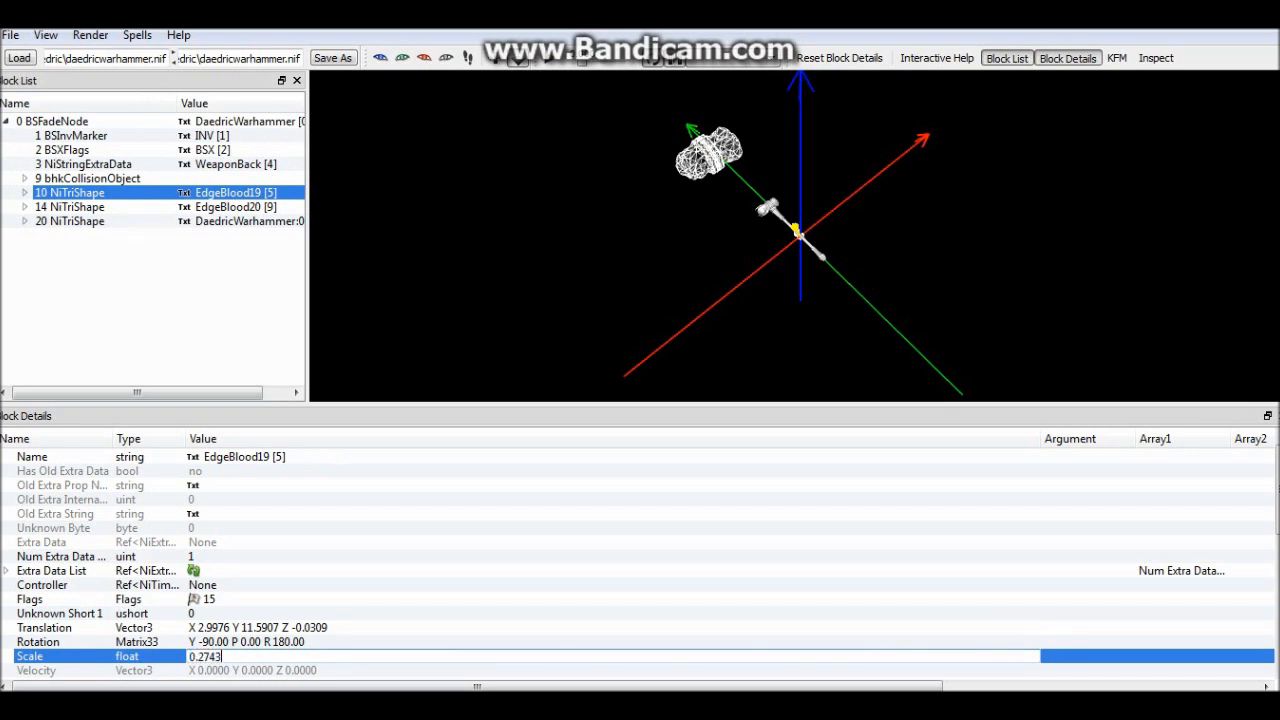
pyautogui.click(150, 641)
# Apply the Face Normals mesh operation to the EdgeBlood19 NiTriShape.
pyautogui.scroll(5, 798, 236)
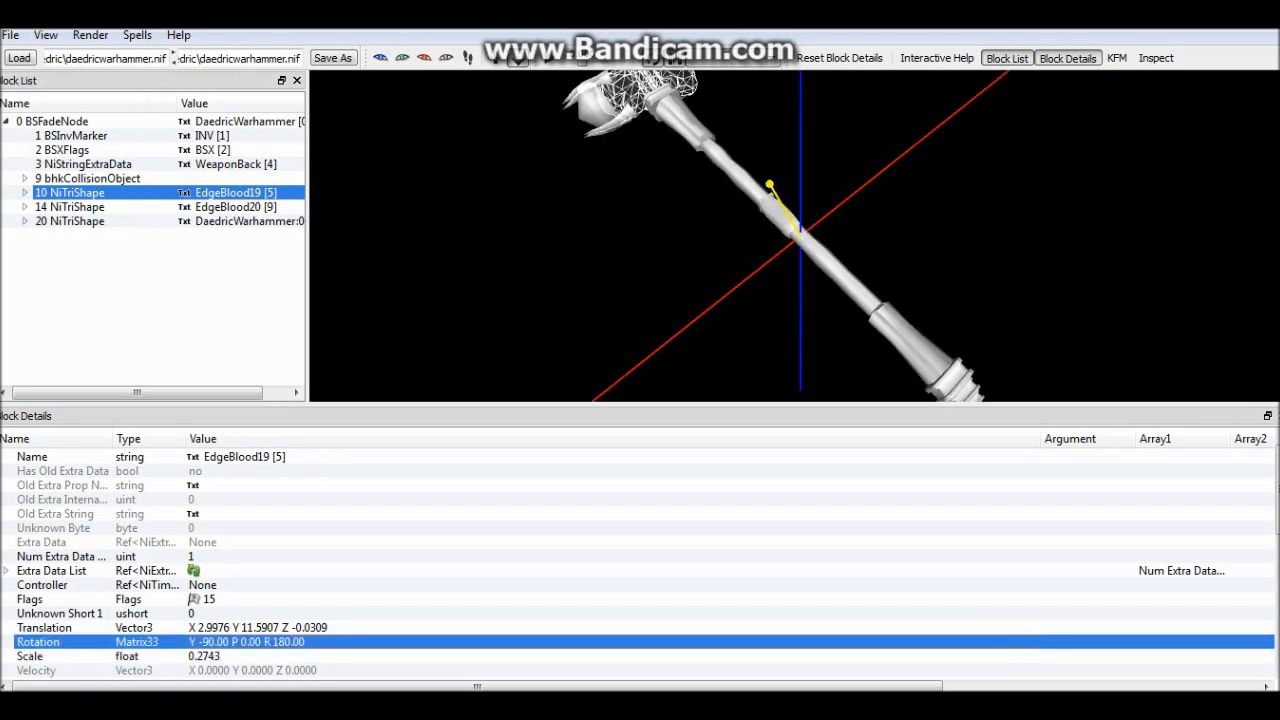
pyautogui.moveTo(798, 236)
pyautogui.mouseDown()
pyautogui.moveTo(920, 236)
pyautogui.moveTo(790, 236)
pyautogui.mouseUp()
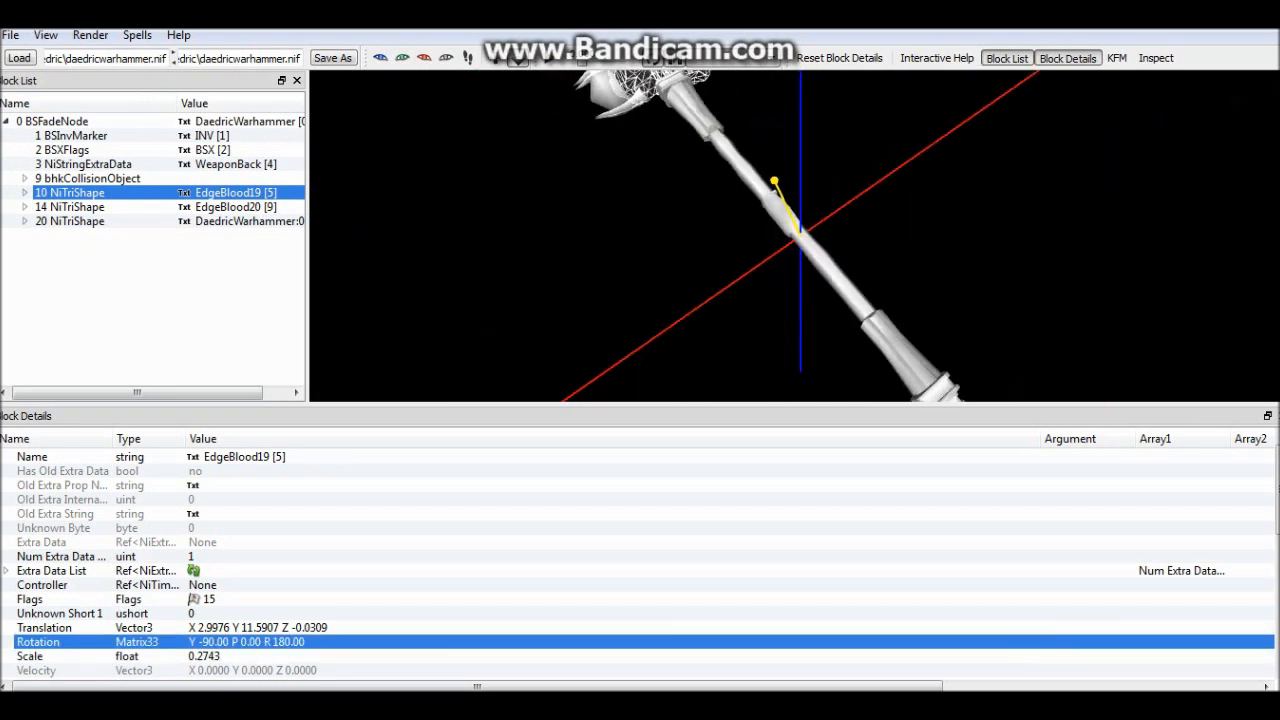
pyautogui.rightClick(205, 178)
pyautogui.moveTo(251, 227)
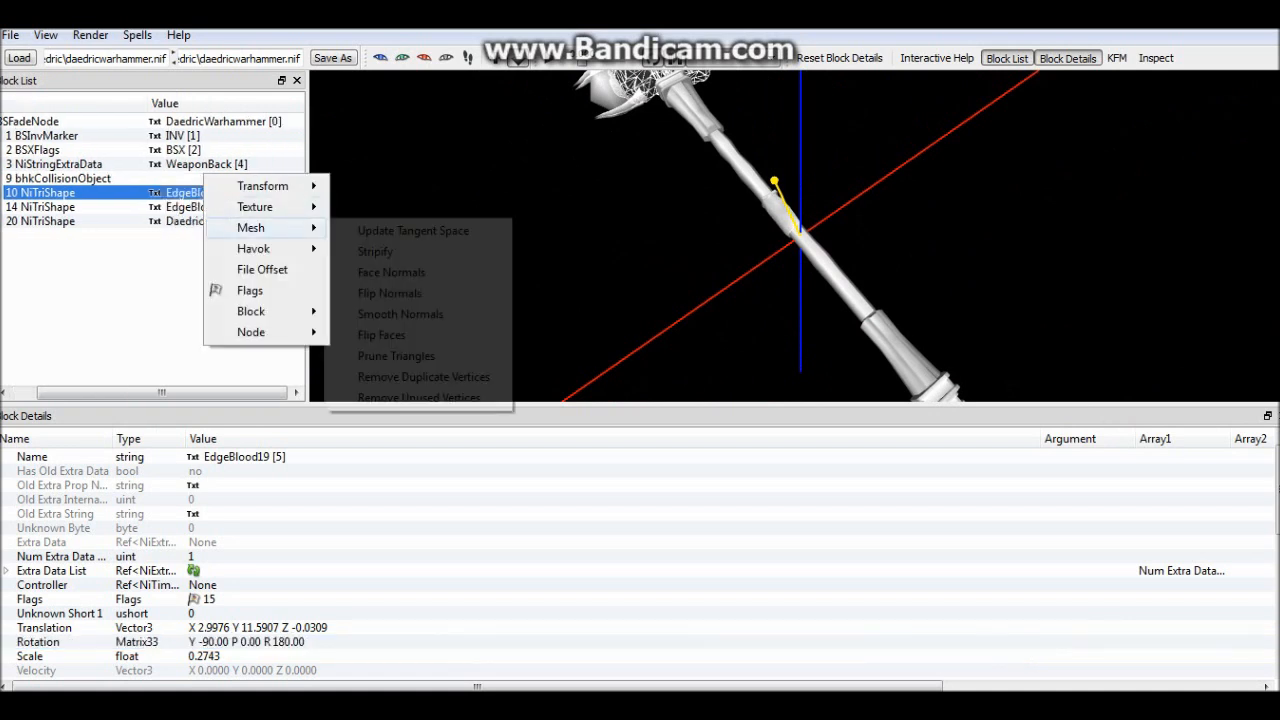
pyautogui.click(391, 272)
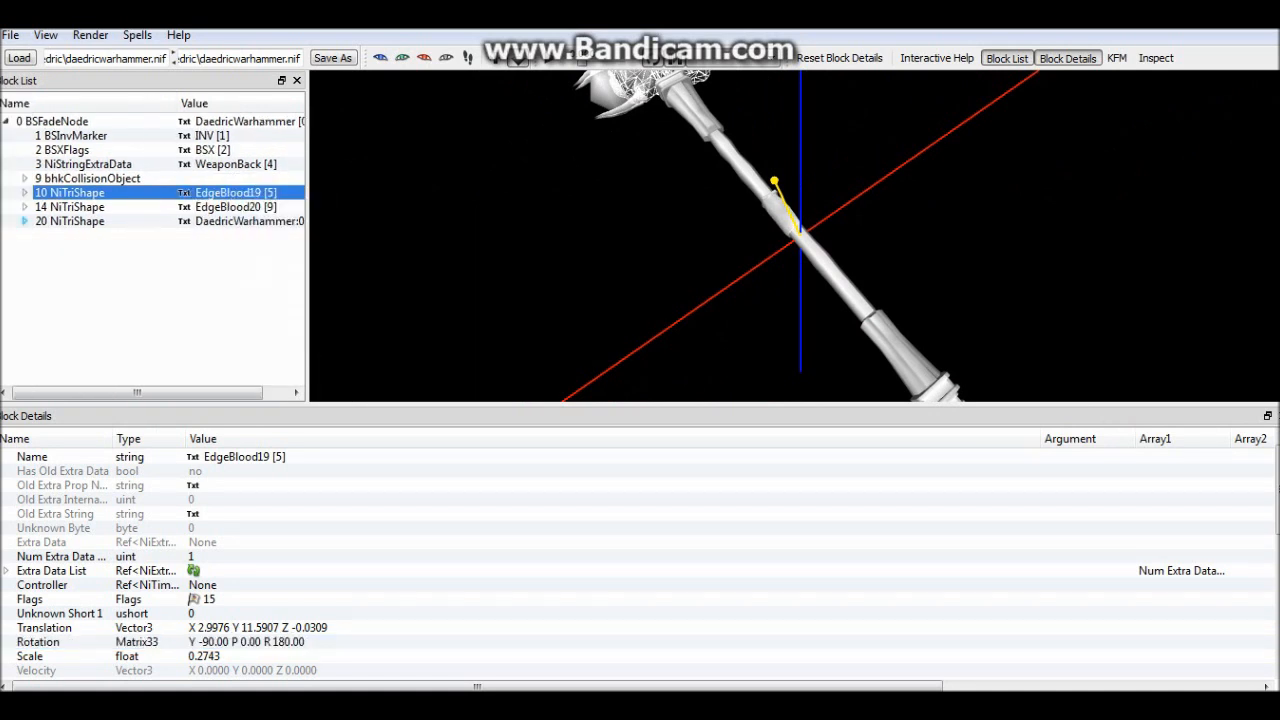
# Delete the NiTriShapeData block under the EdgeBlood20 NiTriShape.
pyautogui.click(24, 206)
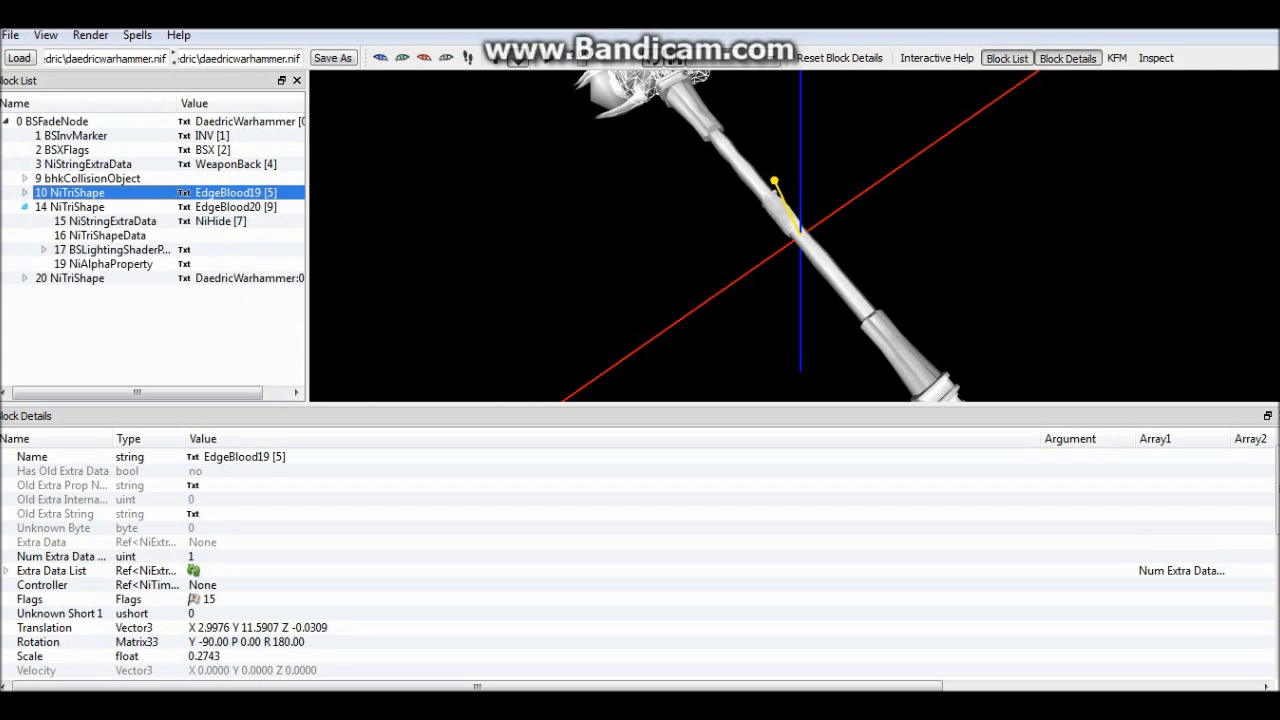
pyautogui.click(100, 235)
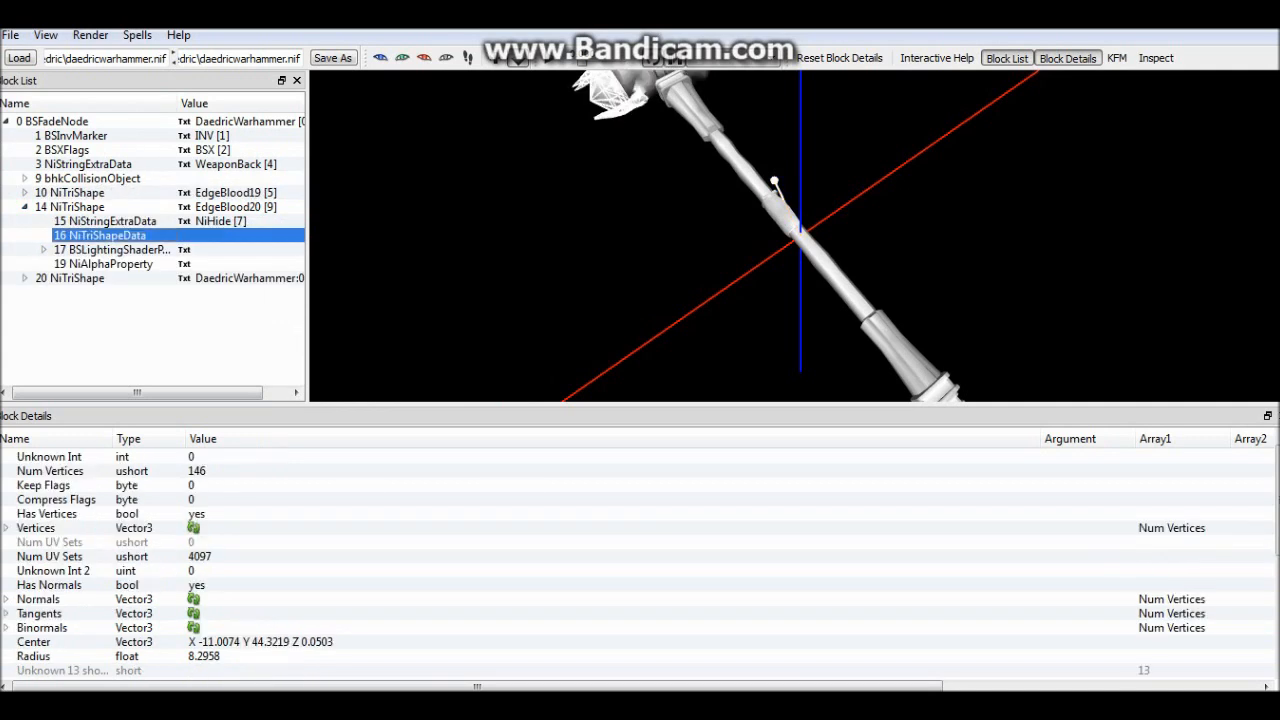
pyautogui.press('Delete')
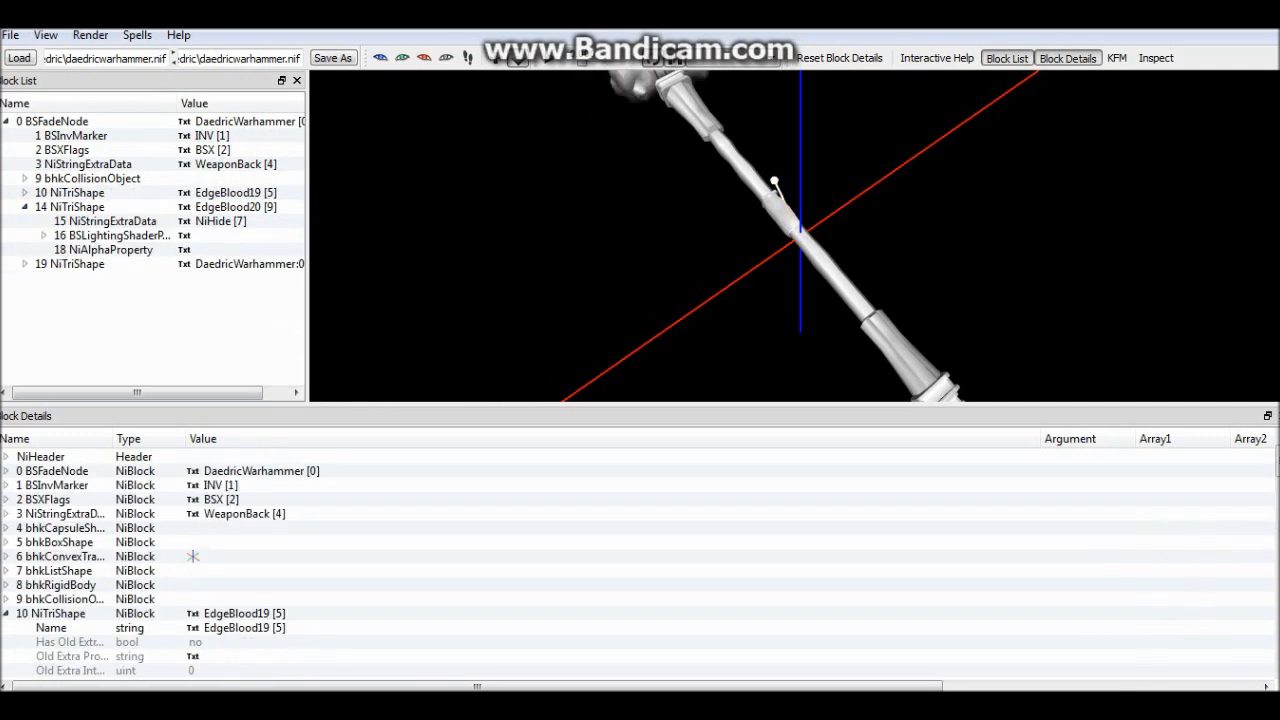
# Import the blood OBJ file from the Desktop into the EdgeBlood20 NiTriShape, block 14, and expand the root BSFadeNode.
pyautogui.click(70, 206)
pyautogui.click(10, 35)
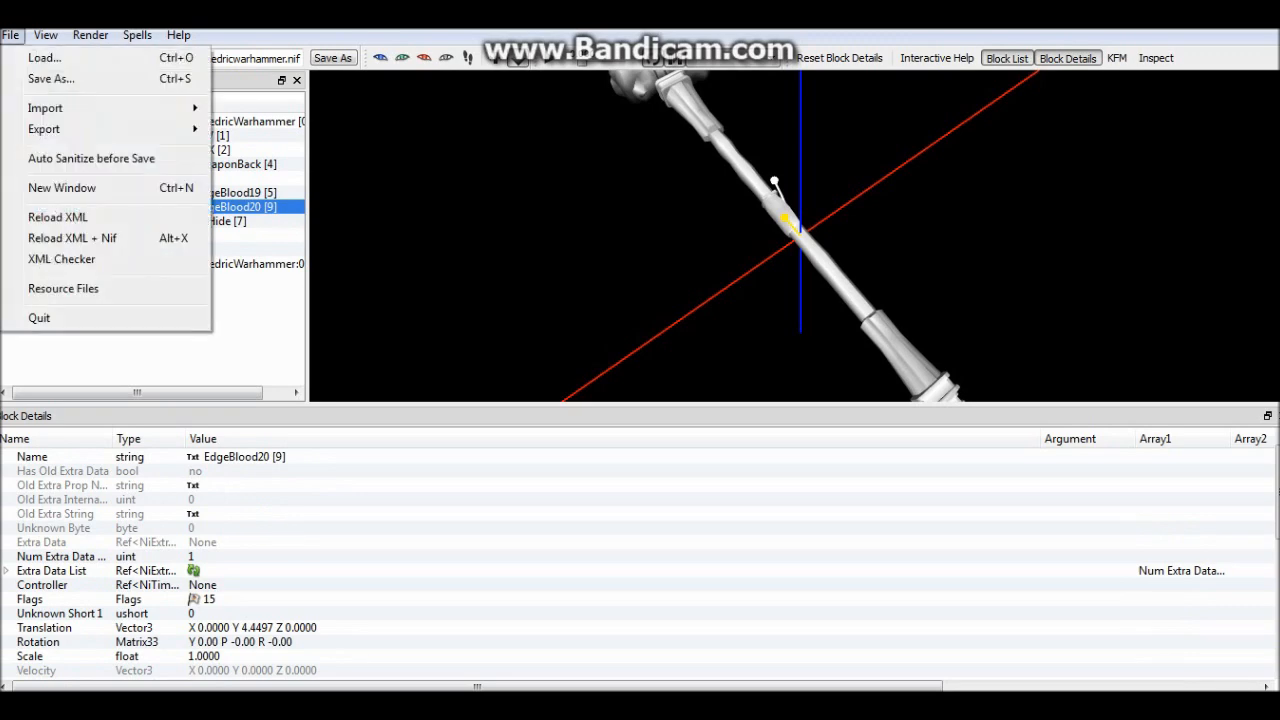
pyautogui.moveTo(100, 108)
pyautogui.click(255, 129)
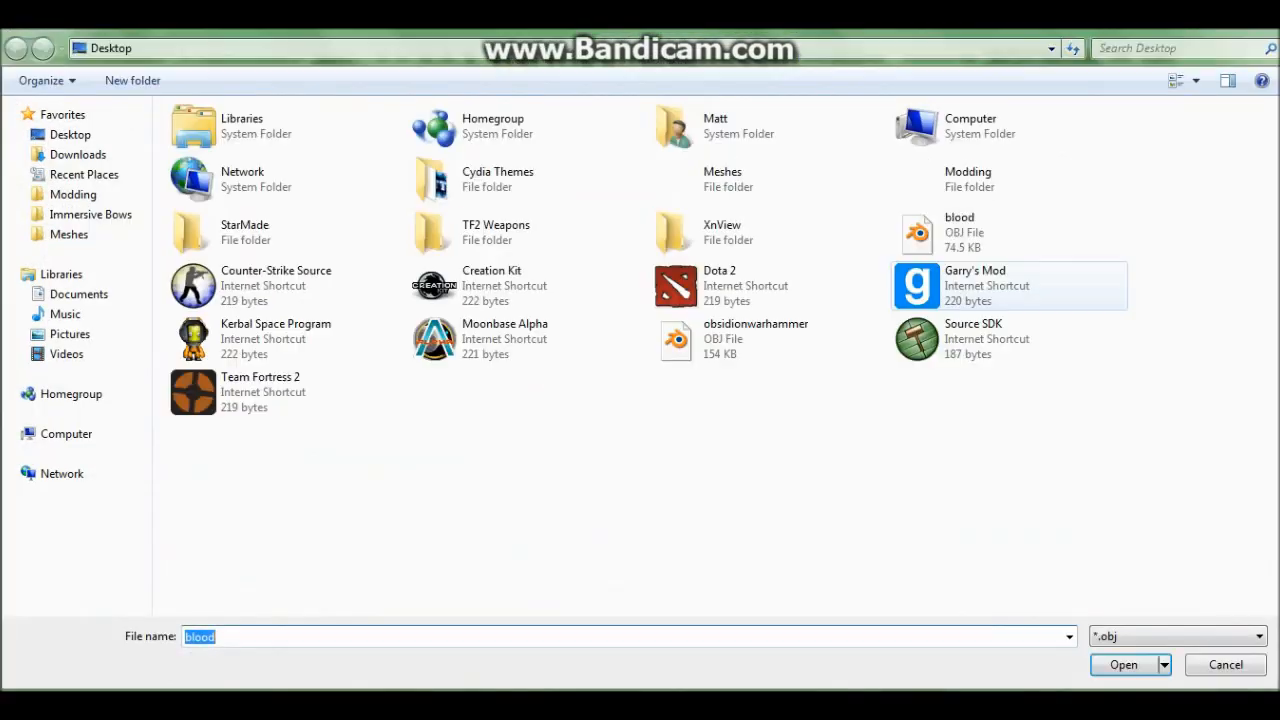
pyautogui.click(959, 232)
pyautogui.press('Return')
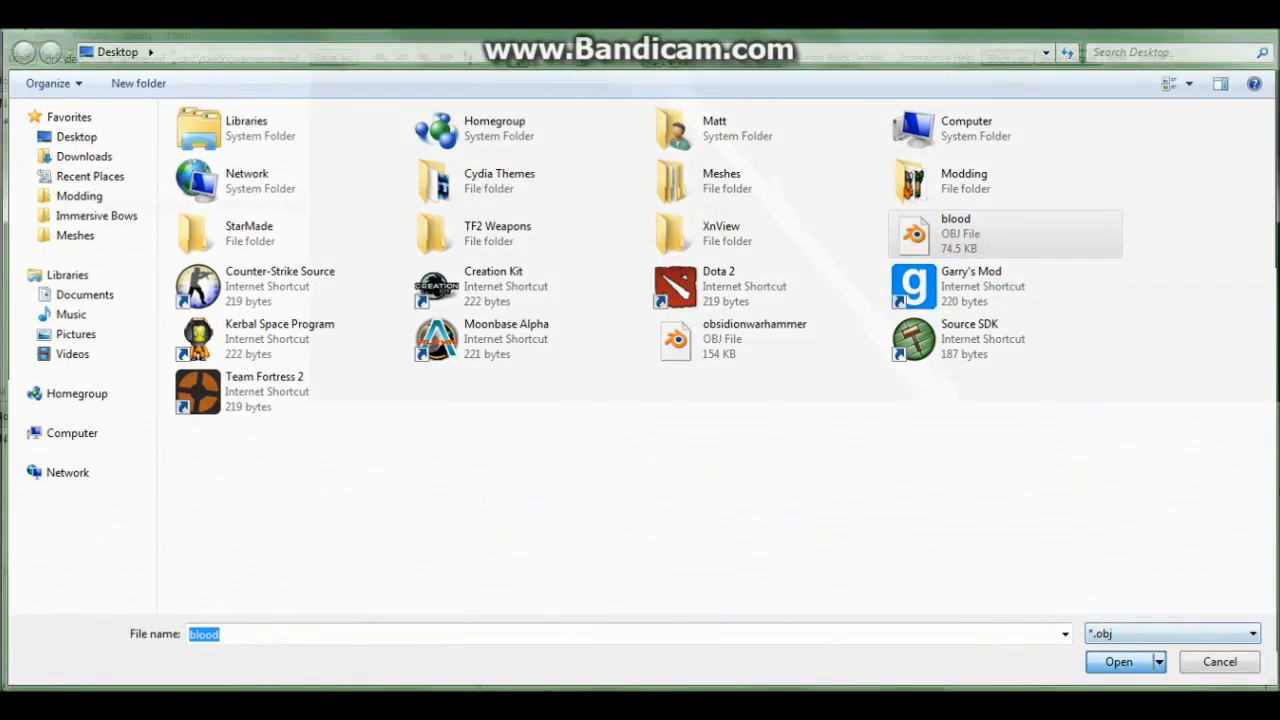
pyautogui.click(6, 121)
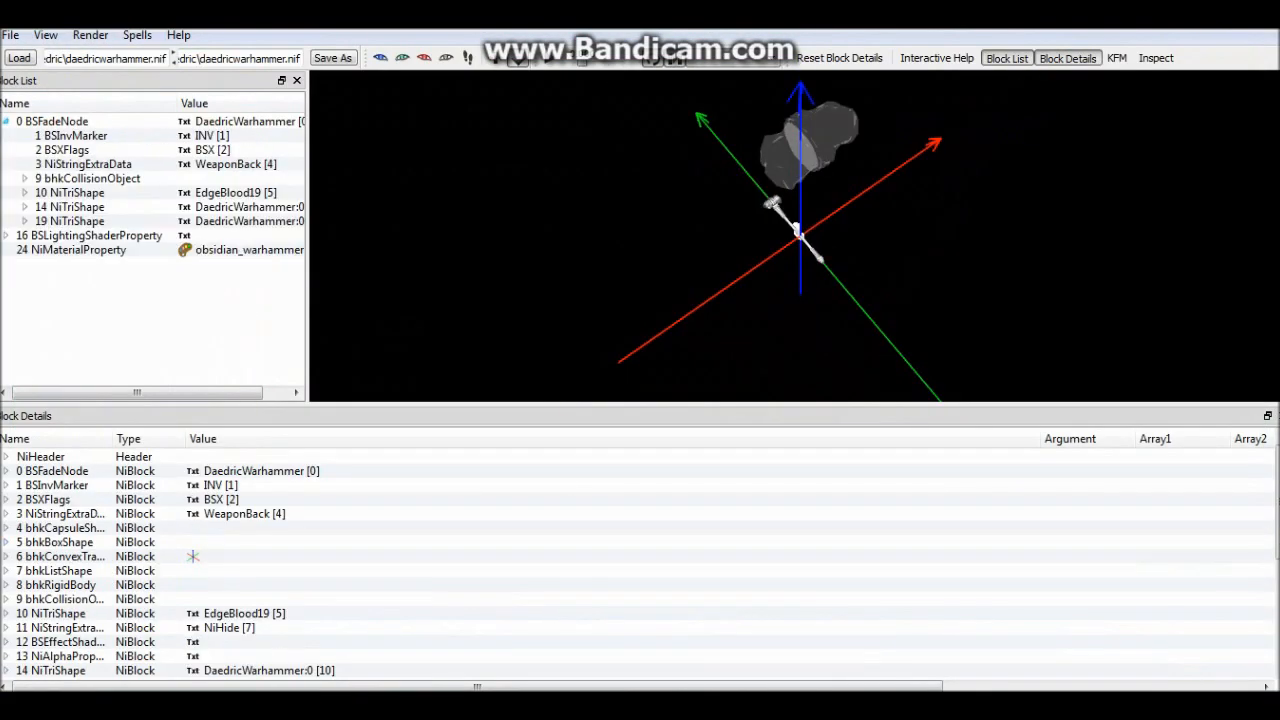
# Set the name string index of NiTriShape block 14 to 9, EdgeBlood20.
pyautogui.click(70, 206)
pyautogui.click(190, 206)
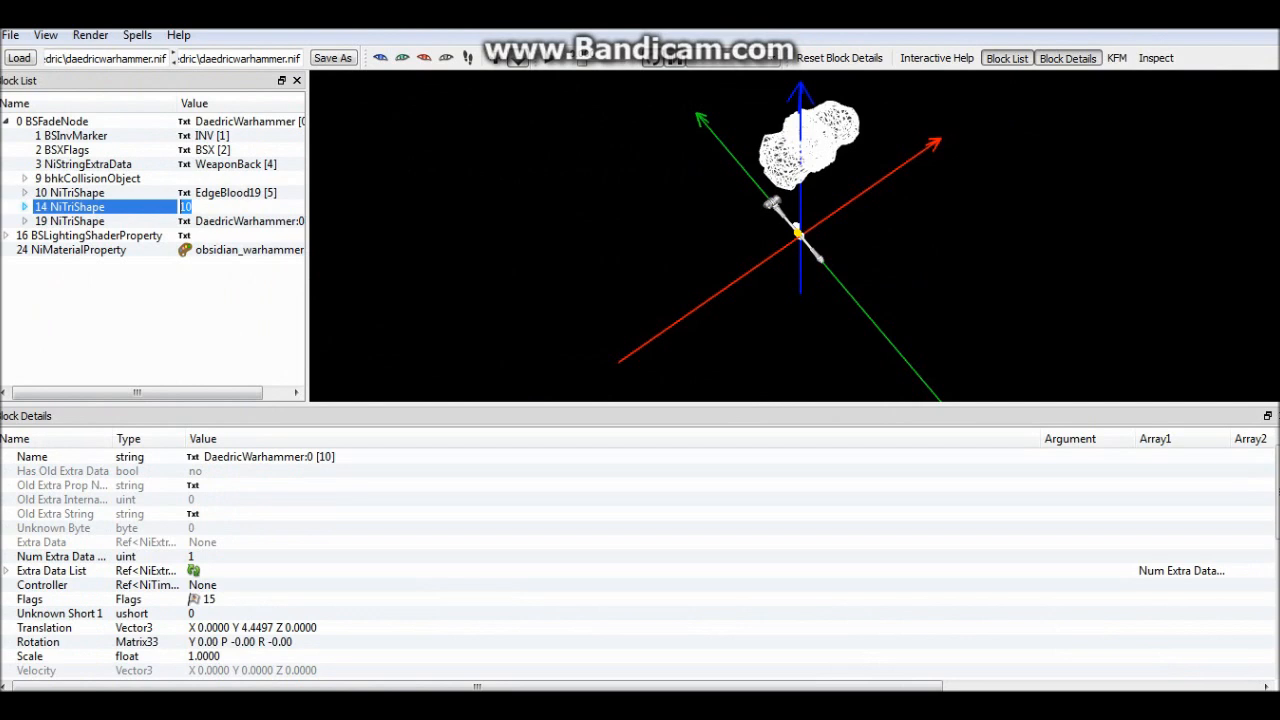
pyautogui.click(70, 192)
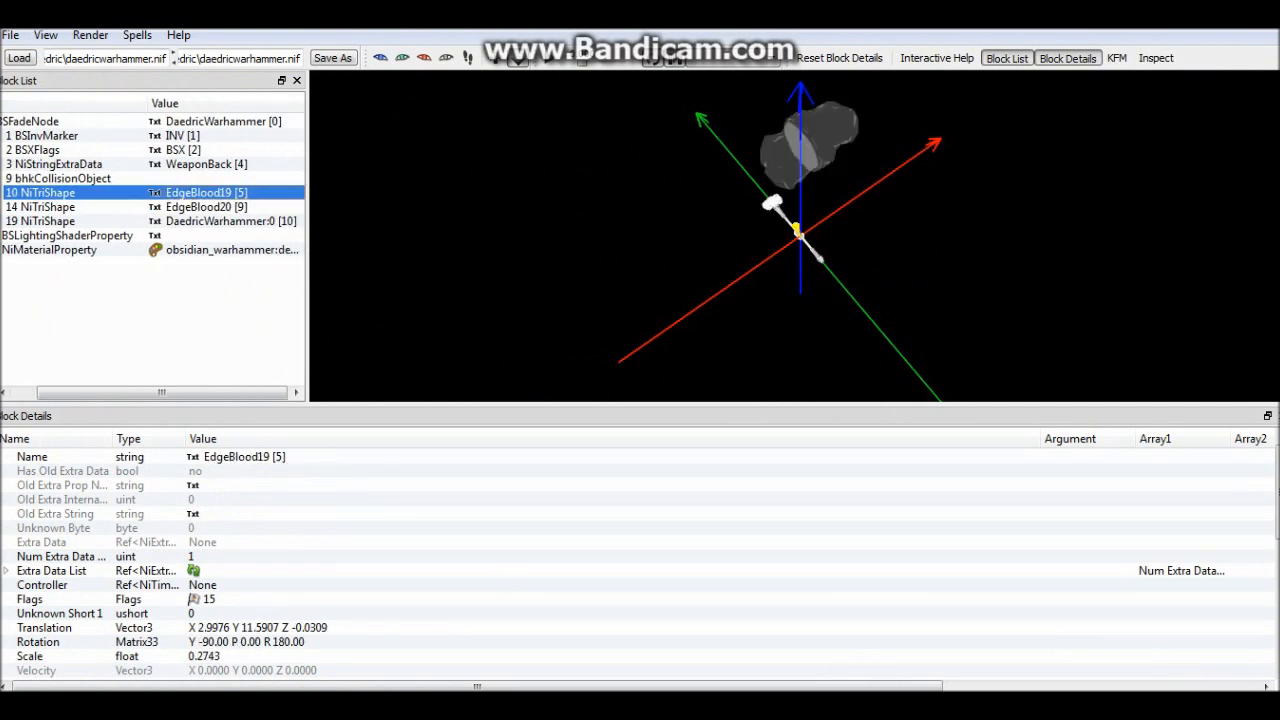
# Set the first Properties reference of the EdgeBlood20 NiTriShape to 16, the BSLightingShaderProperty.
pyautogui.click(70, 206)
pyautogui.scroll(-6, 640, 560)
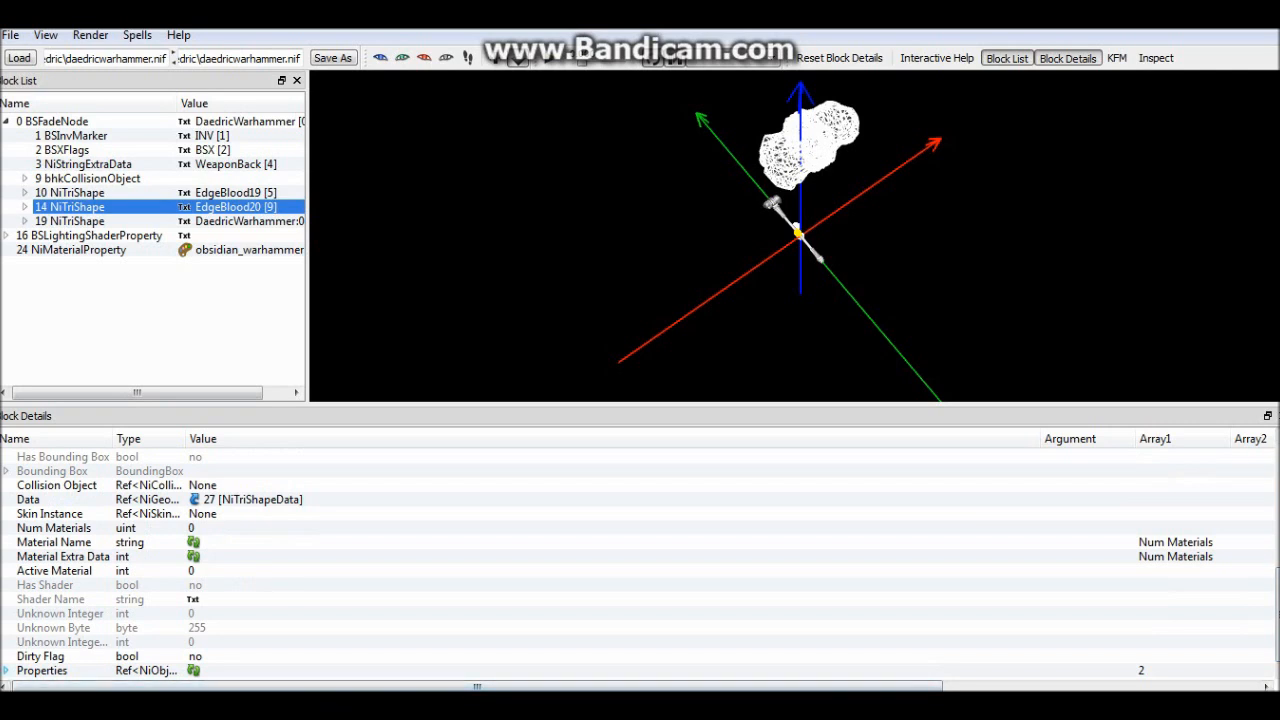
pyautogui.click(6, 670)
pyautogui.doubleClick(195, 656)
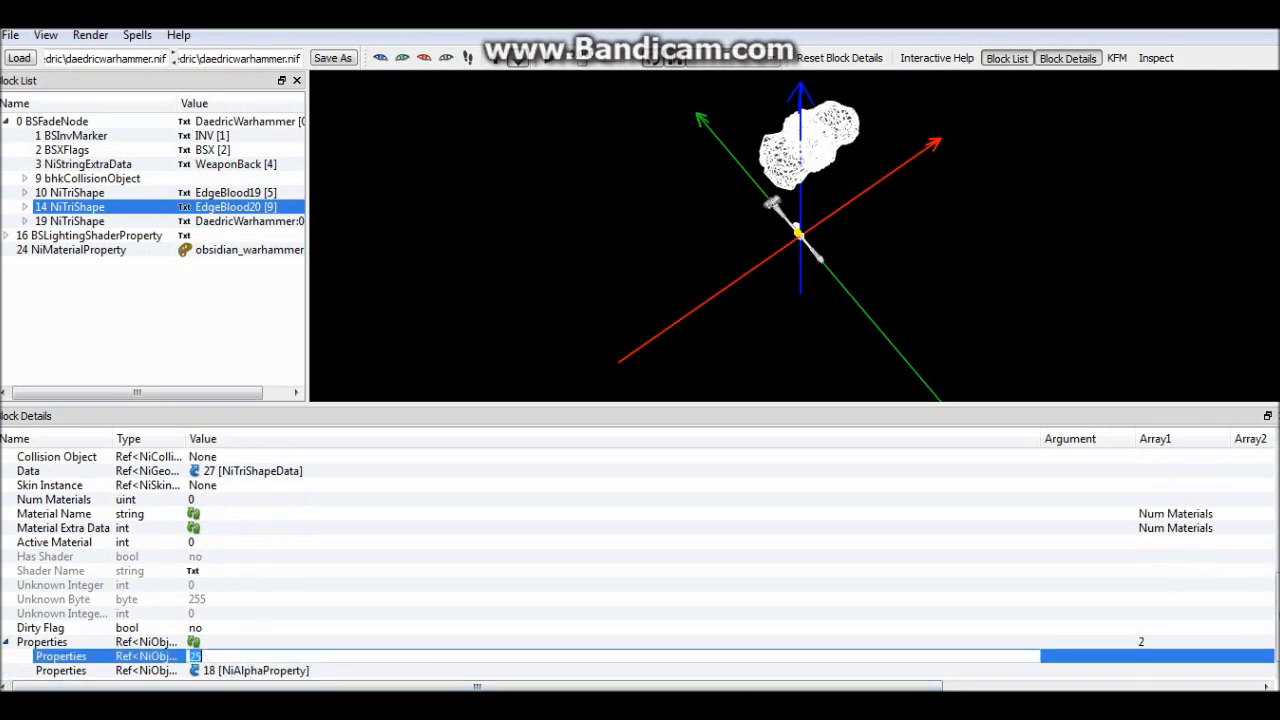
pyautogui.write('16')
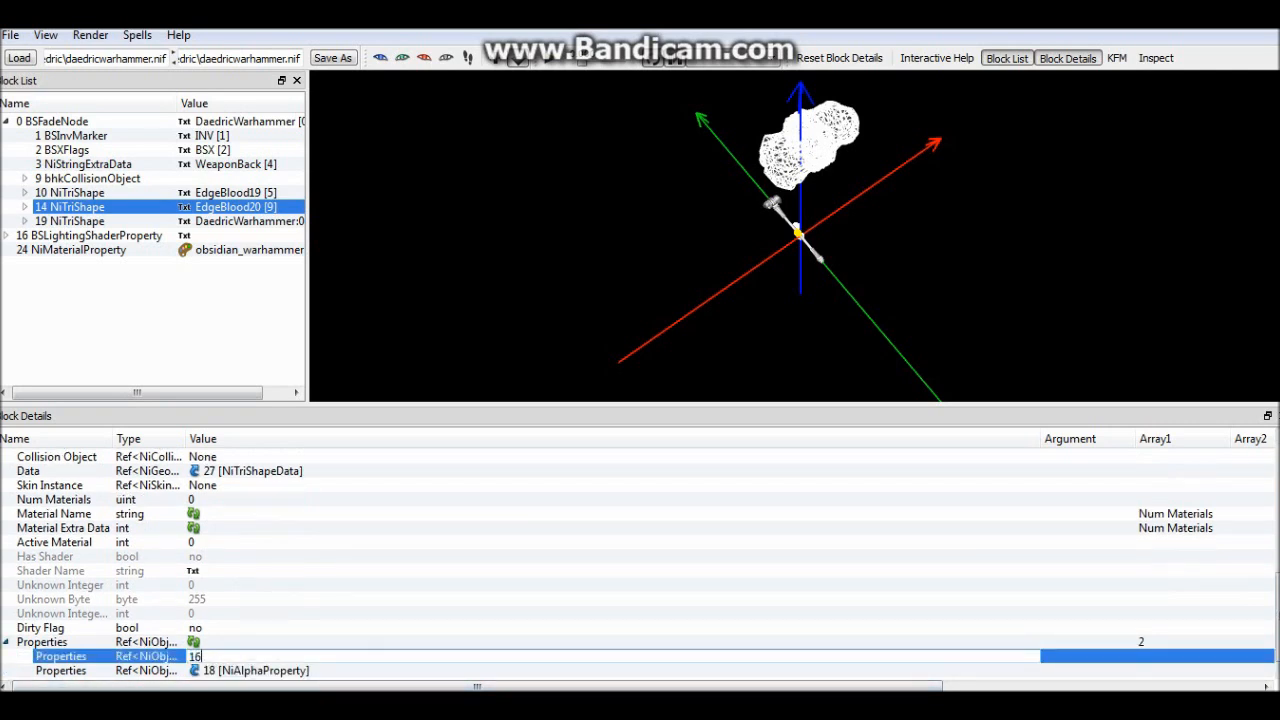
pyautogui.click(40, 627)
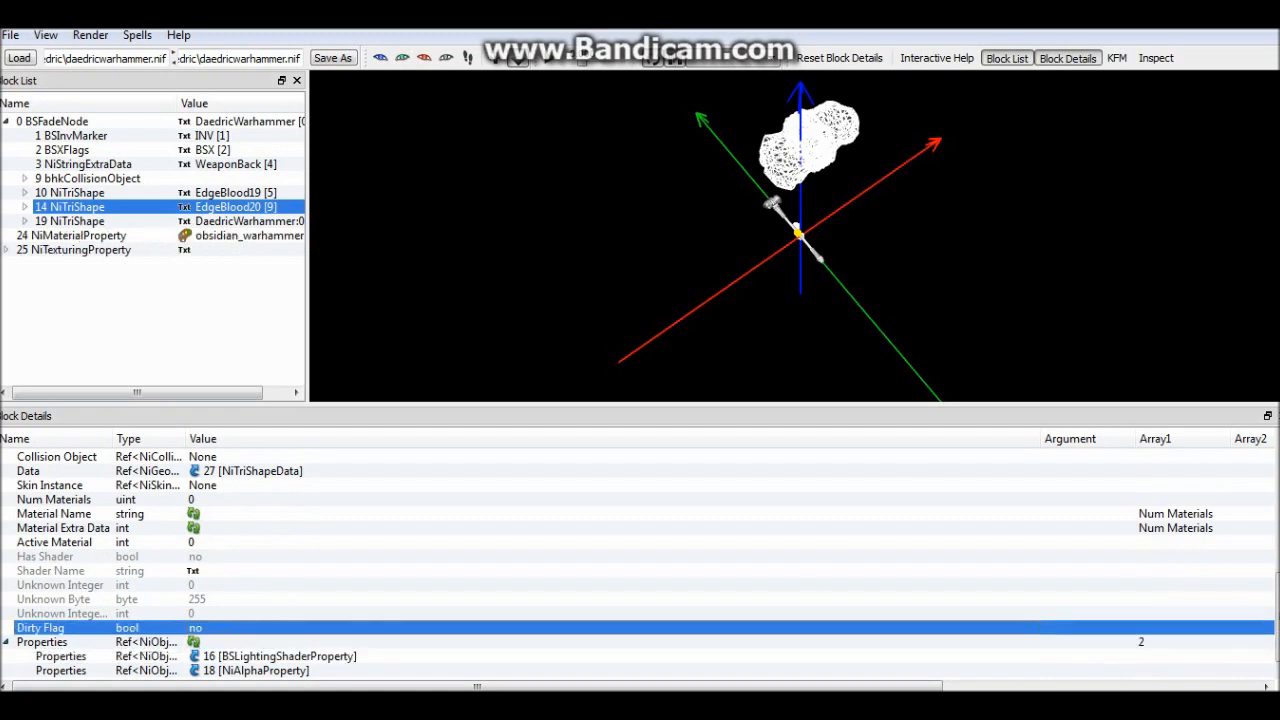
# Delete the leftover NiMaterialProperty and NiTexturingProperty blocks from the block list.
pyautogui.click(78, 235)
pyautogui.press('Delete')
pyautogui.click(78, 235)
pyautogui.press('Delete')
# Copy the X translation 2.9976 from the DaedricWarhammer:0 NiTriShape to the EdgeBlood20 NiTriShape.
pyautogui.click(70, 206)
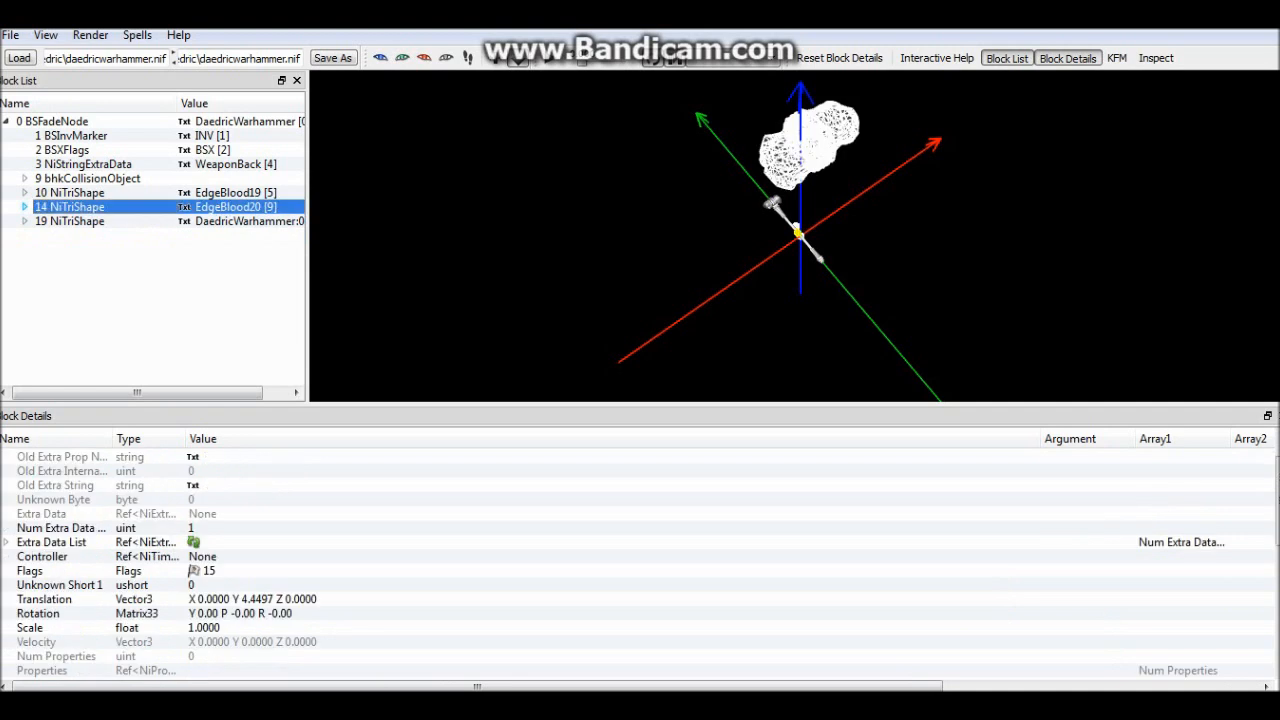
pyautogui.click(70, 221)
pyautogui.doubleClick(250, 599)
pyautogui.hotkey('ctrl', 'c')
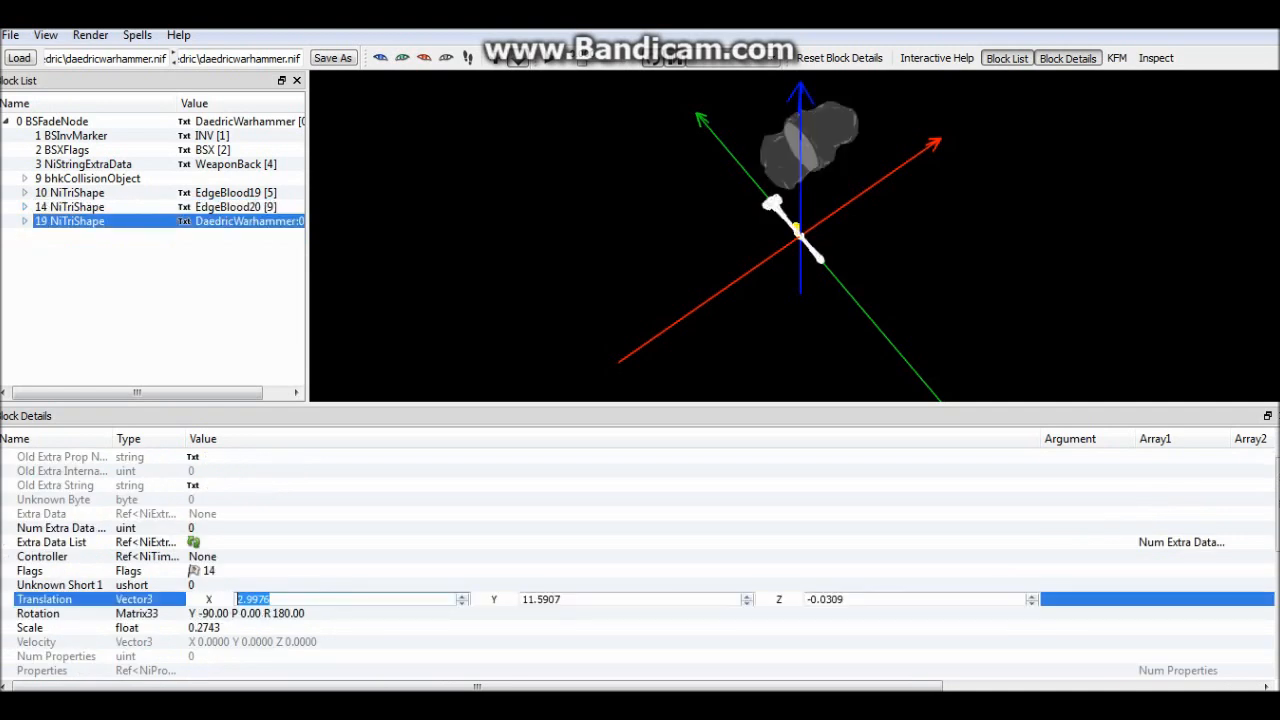
pyautogui.click(60, 585)
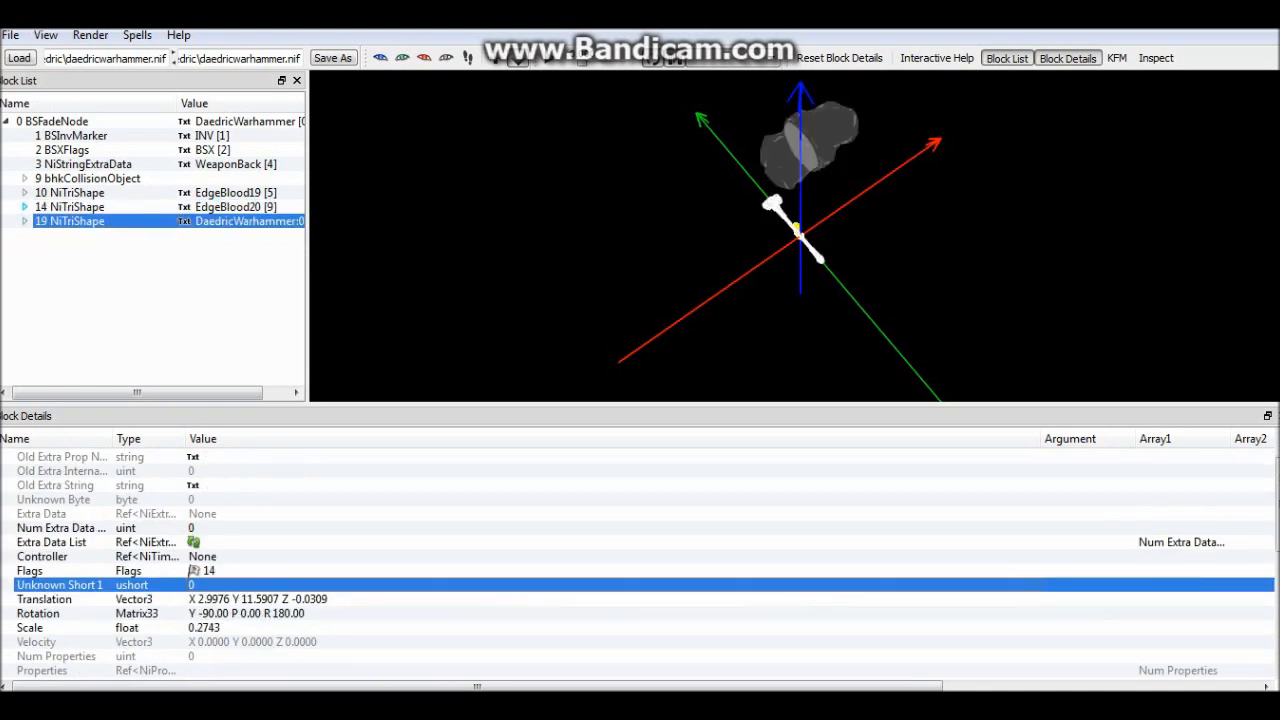
pyautogui.click(70, 206)
pyautogui.doubleClick(250, 599)
pyautogui.hotkey('ctrl', 'v')
pyautogui.click(60, 585)
# Copy the Y translation 11.5907 from the DaedricWarhammer:0 shape to the EdgeBlood20 shape.
pyautogui.click(70, 221)
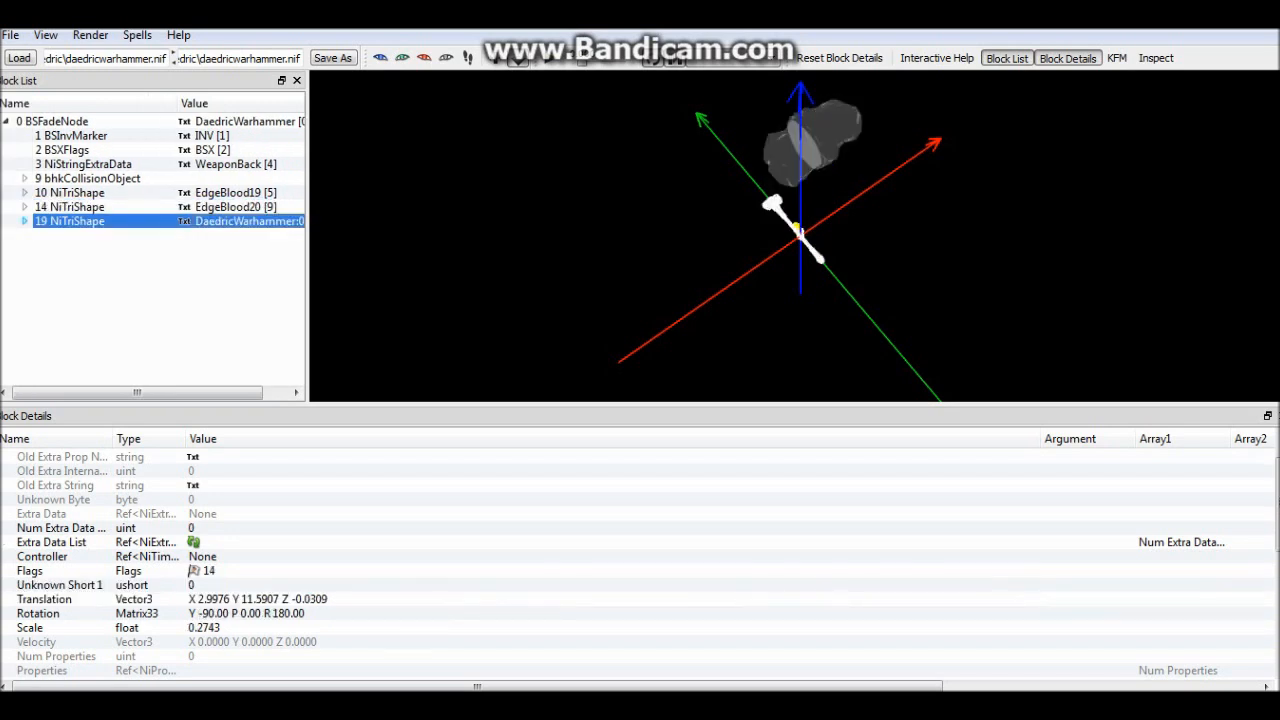
pyautogui.doubleClick(250, 599)
pyautogui.press('Tab')
pyautogui.hotkey('ctrl', 'c')
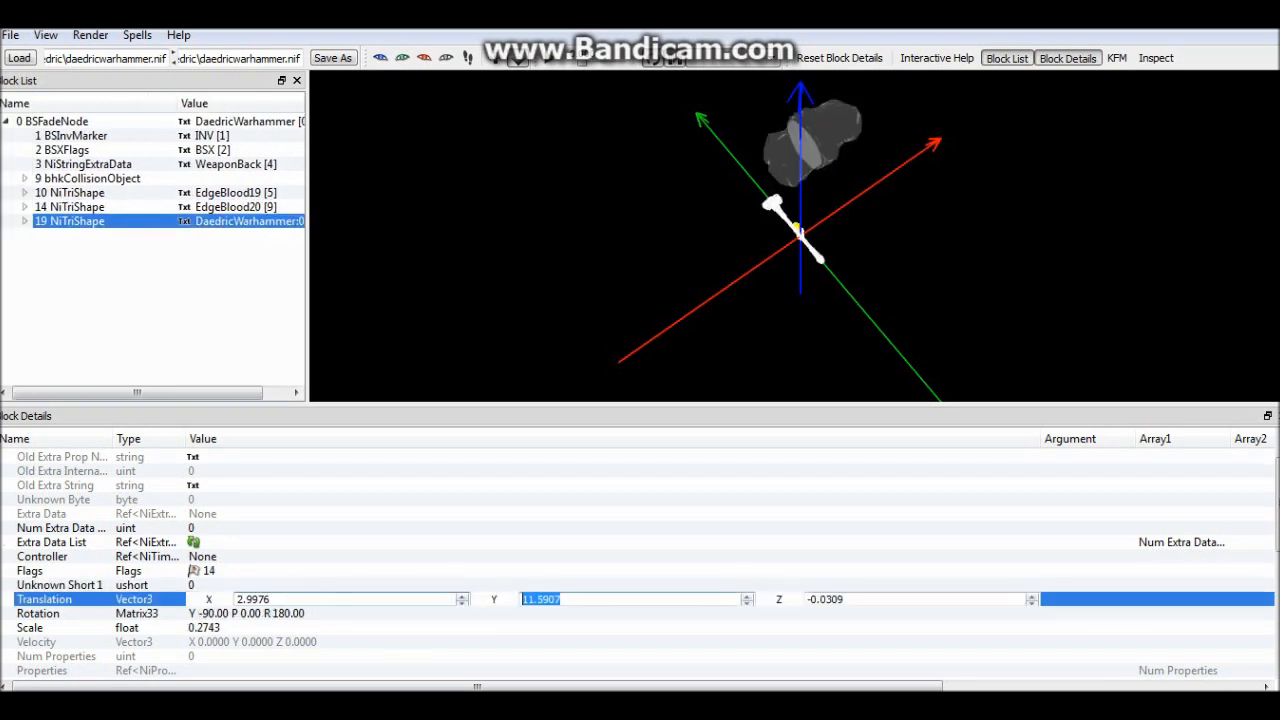
pyautogui.click(60, 585)
pyautogui.click(70, 207)
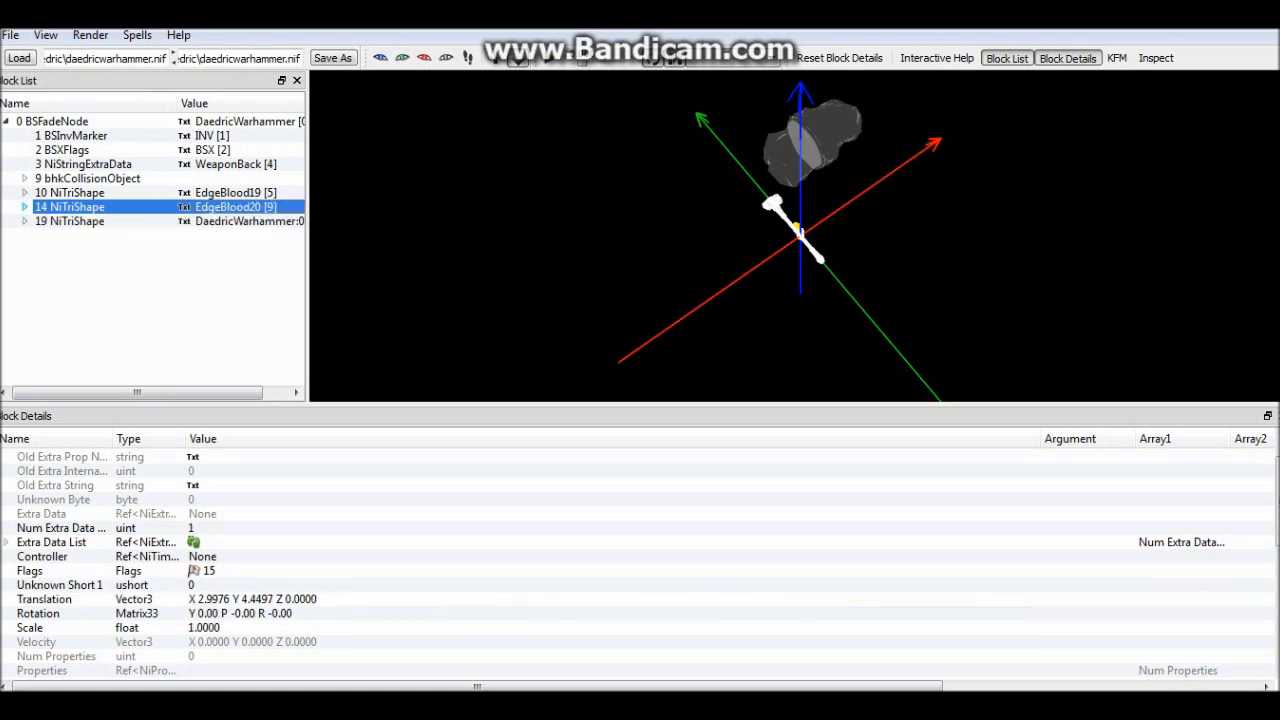
pyautogui.doubleClick(250, 599)
pyautogui.press('Return')
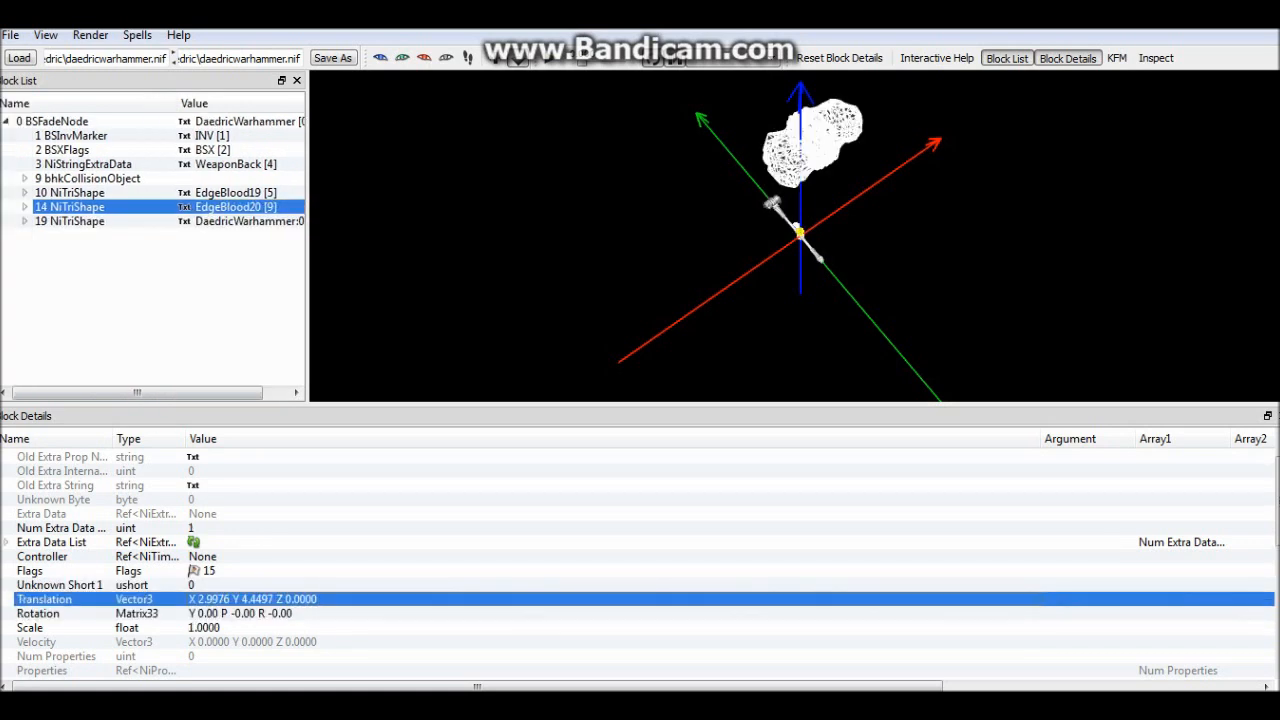
pyautogui.doubleClick(250, 599)
pyautogui.press('Tab')
pyautogui.hotkey('ctrl', 'v')
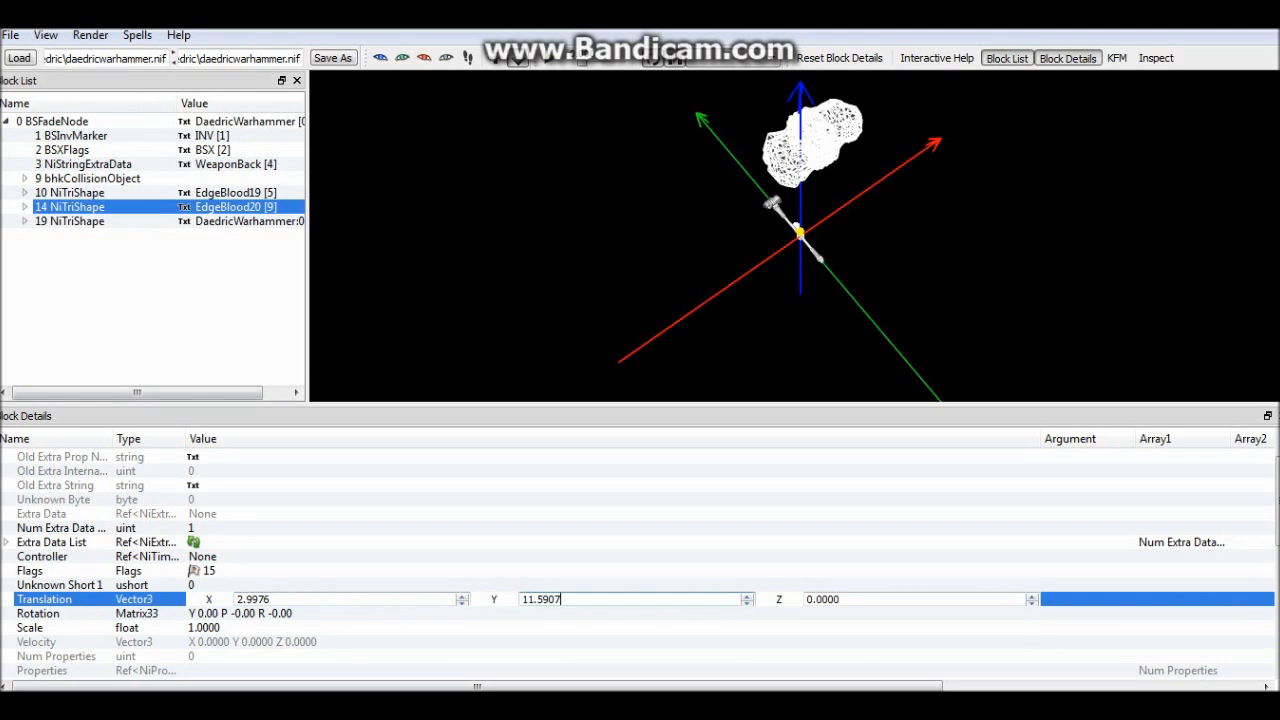
pyautogui.click(60, 585)
# Set the Z translation of the EdgeBlood20 shape to -0.0309, matching the DaedricWarhammer:0 shape.
pyautogui.click(70, 221)
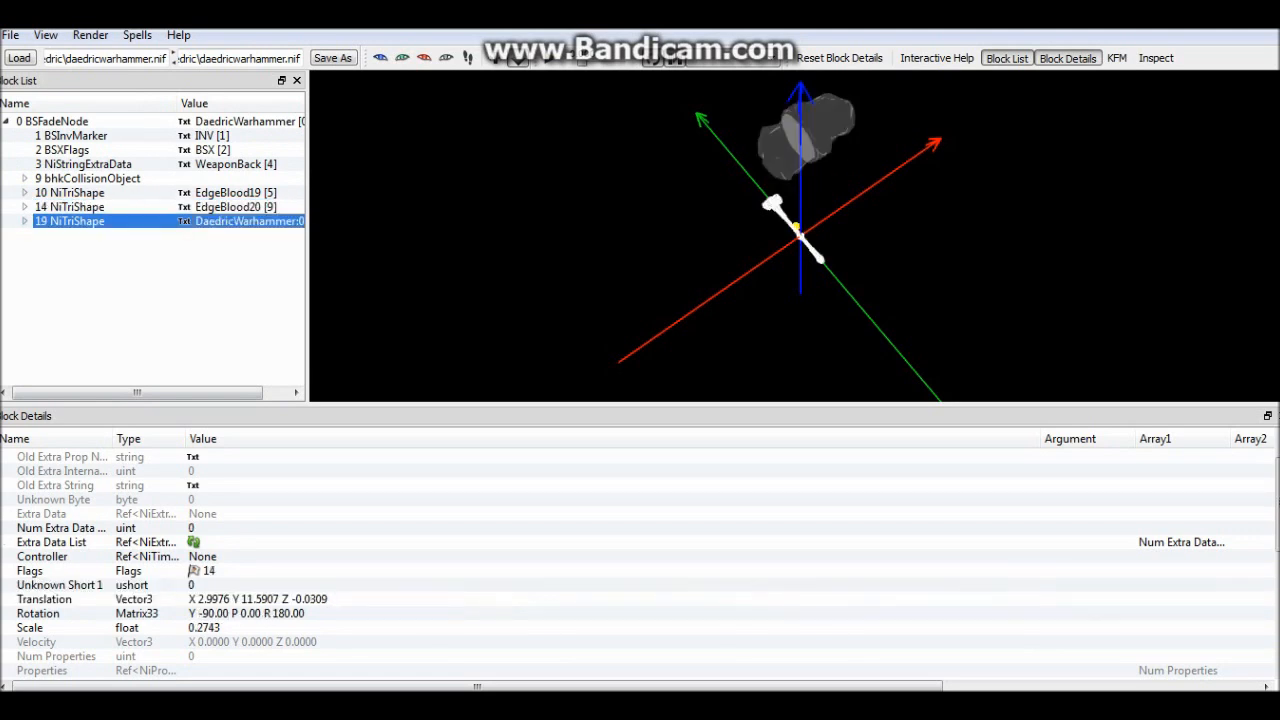
pyautogui.doubleClick(250, 599)
pyautogui.press('Tab')
pyautogui.press('Tab')
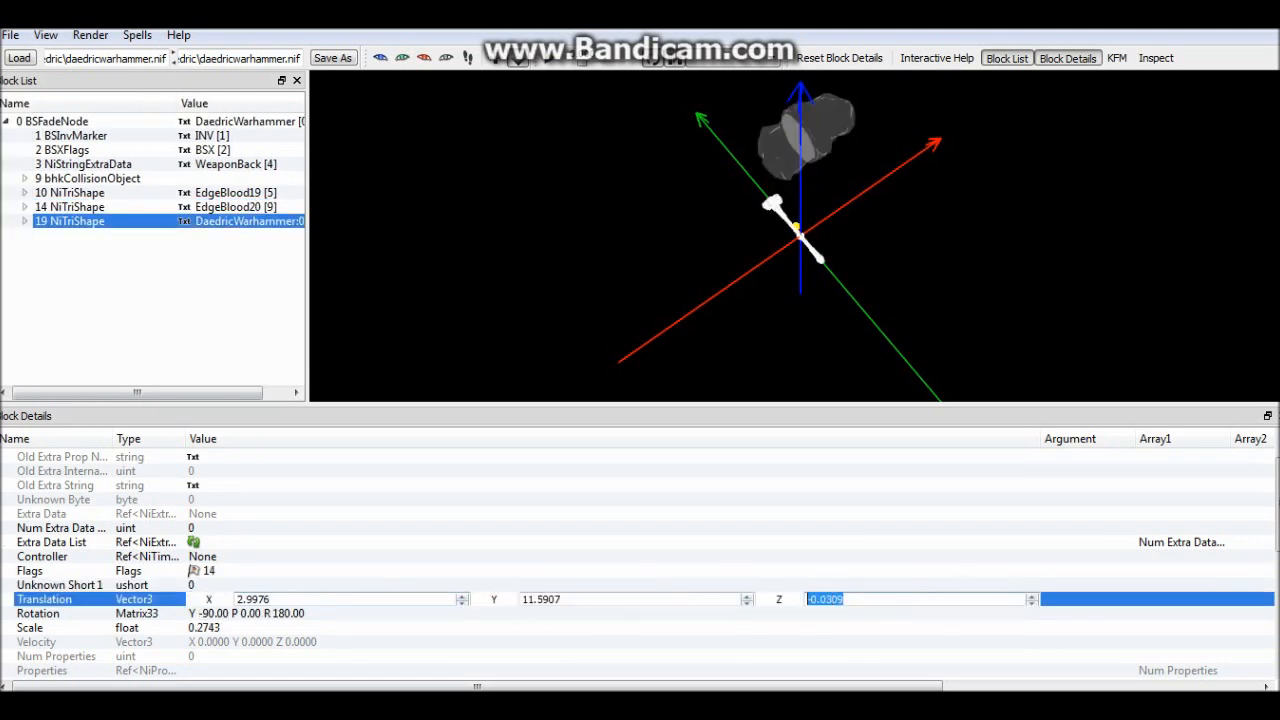
pyautogui.click(60, 585)
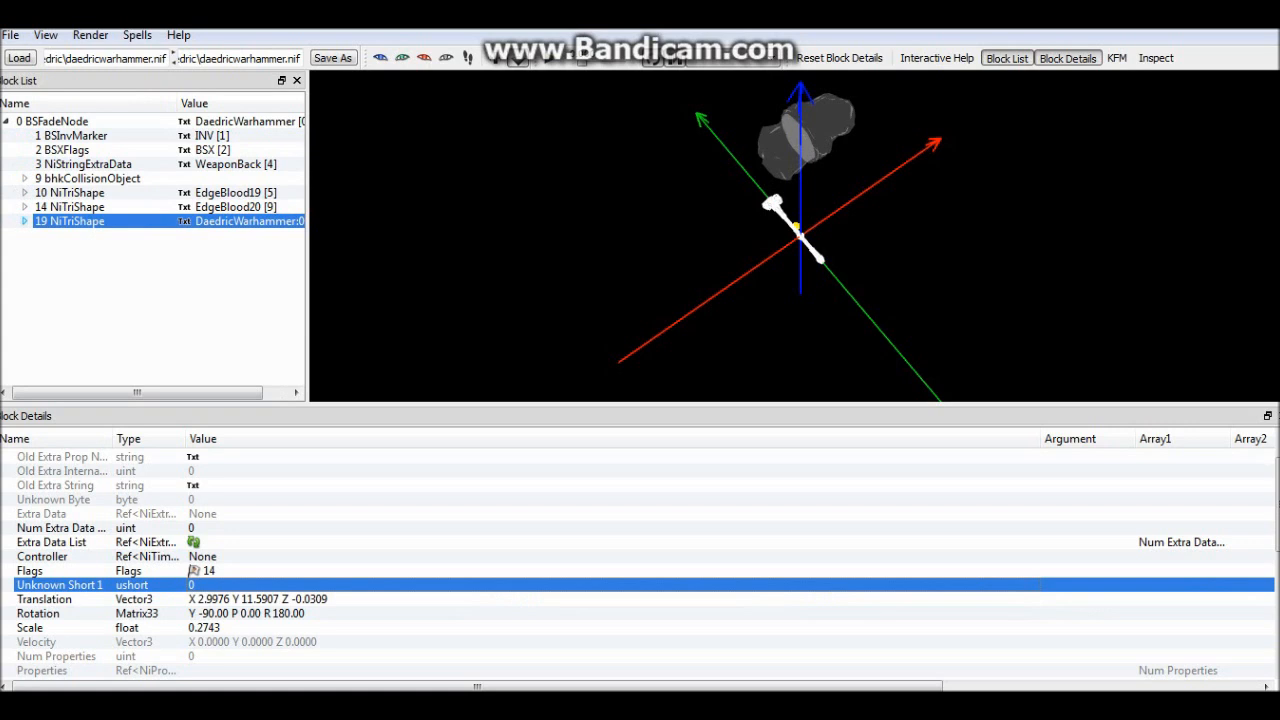
pyautogui.click(236, 207)
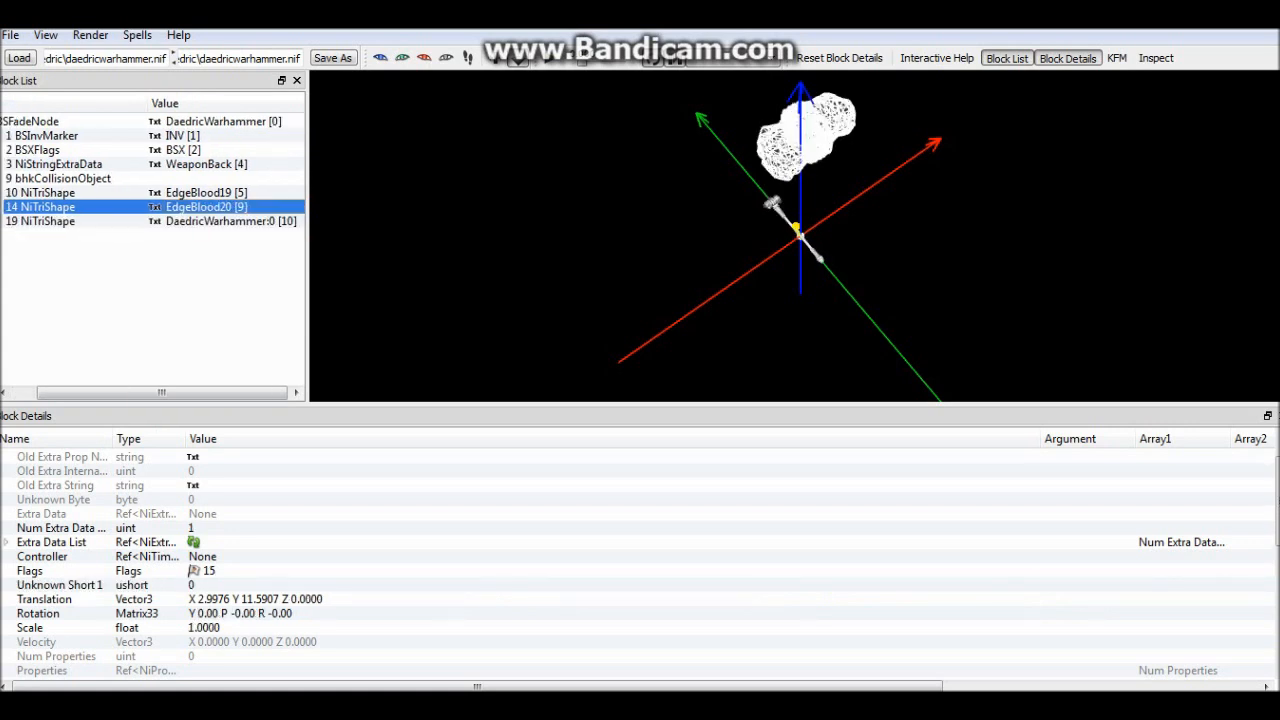
pyautogui.doubleClick(255, 599)
pyautogui.press('Tab')
pyautogui.press('Tab')
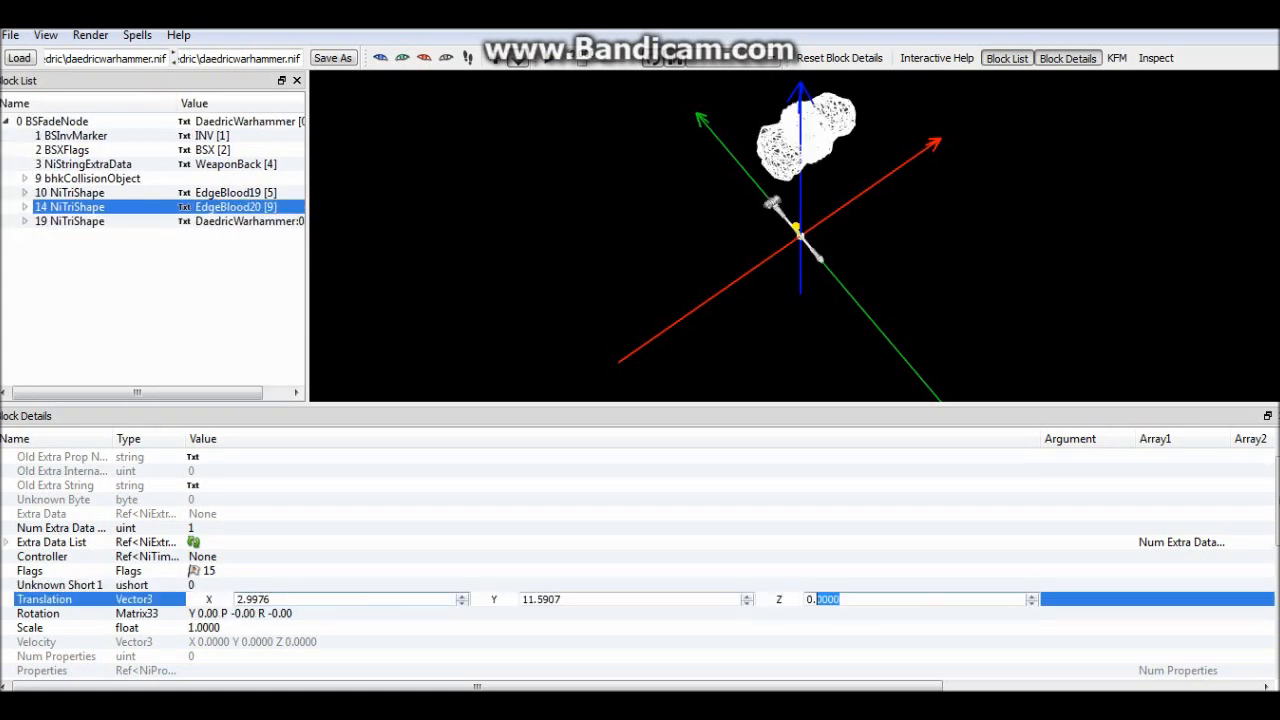
pyautogui.write('-0.0309')
pyautogui.press('Return')
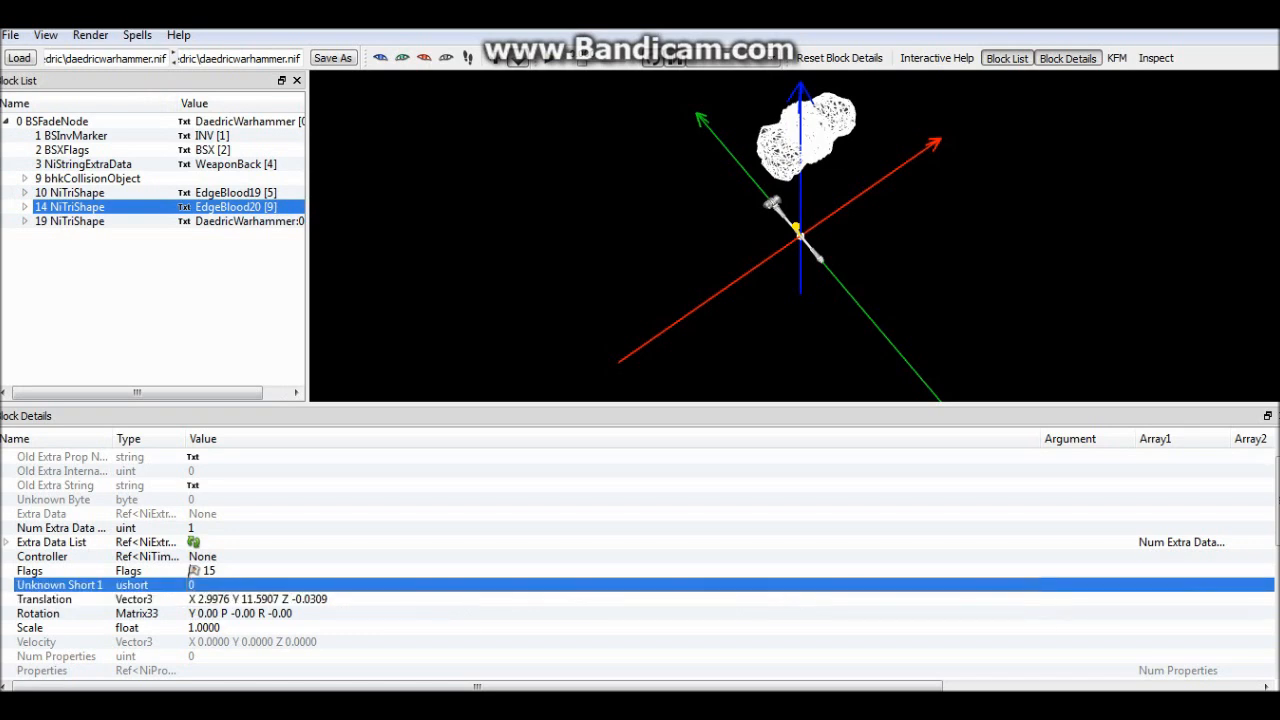
# Set the Y rotation of the EdgeBlood20 shape to -90.00, matching the DaedricWarhammer:0 shape.
pyautogui.click(77, 221)
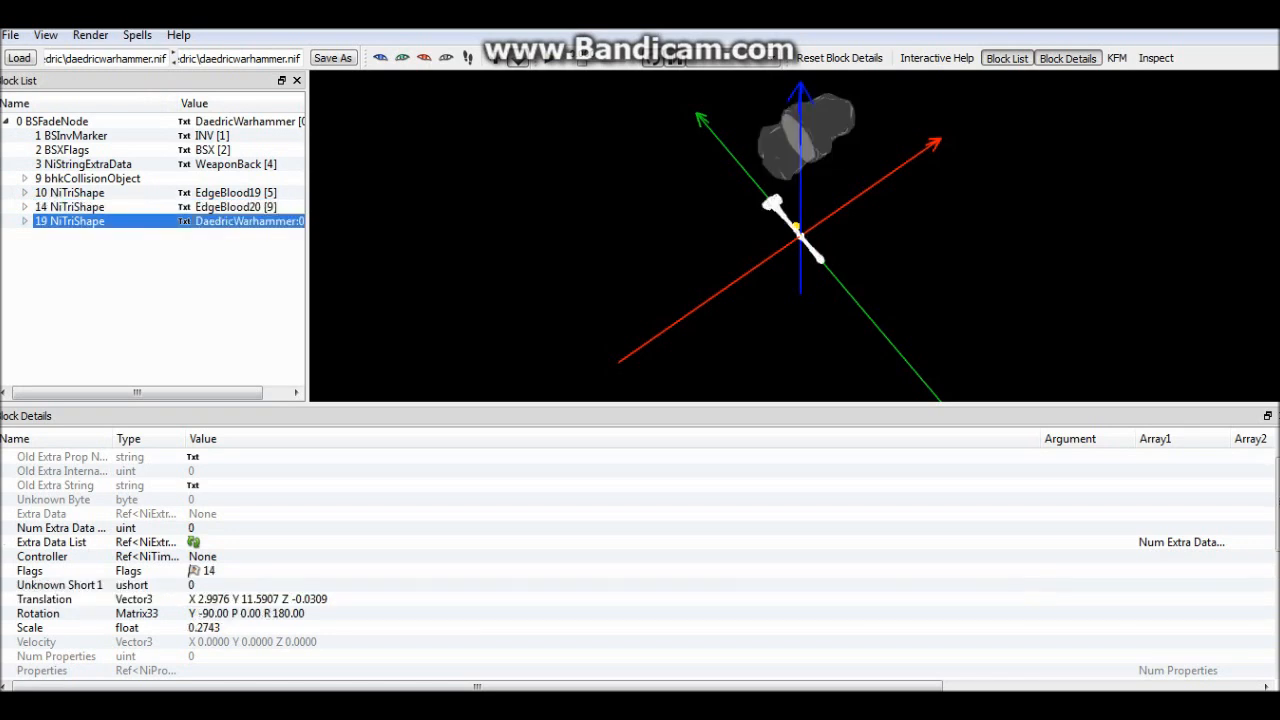
pyautogui.doubleClick(255, 613)
pyautogui.press('Return')
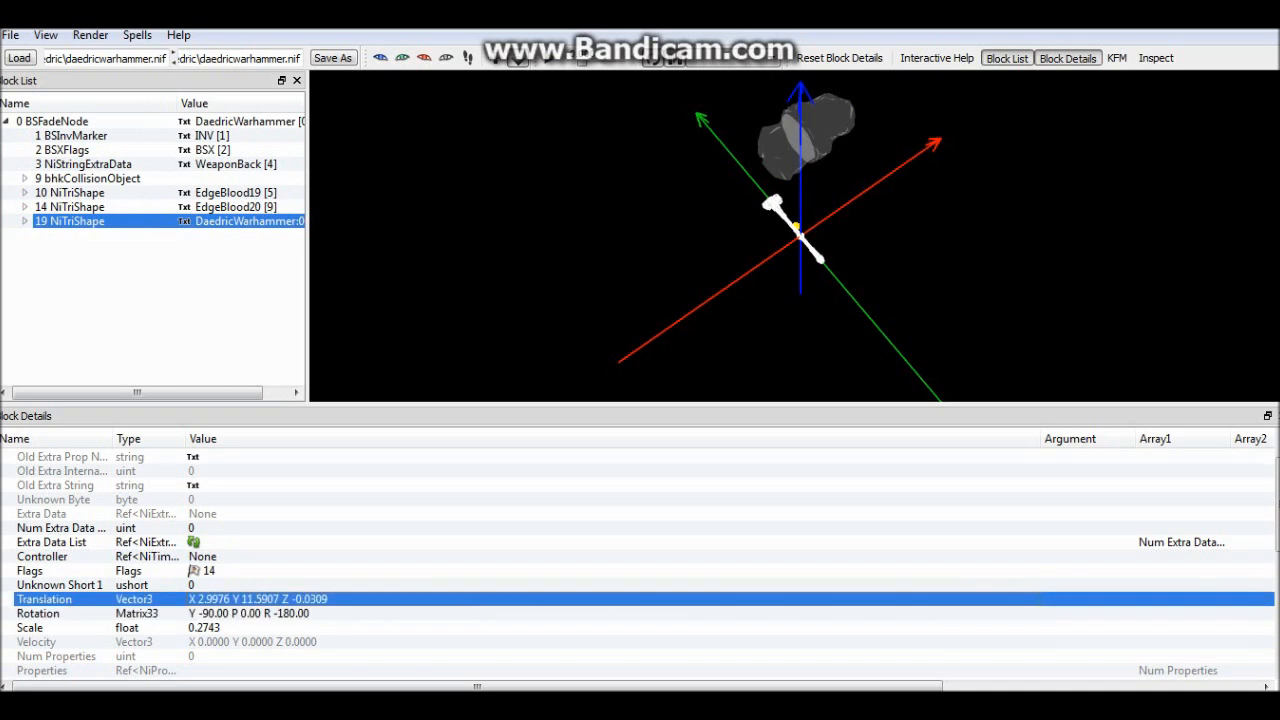
pyautogui.click(236, 207)
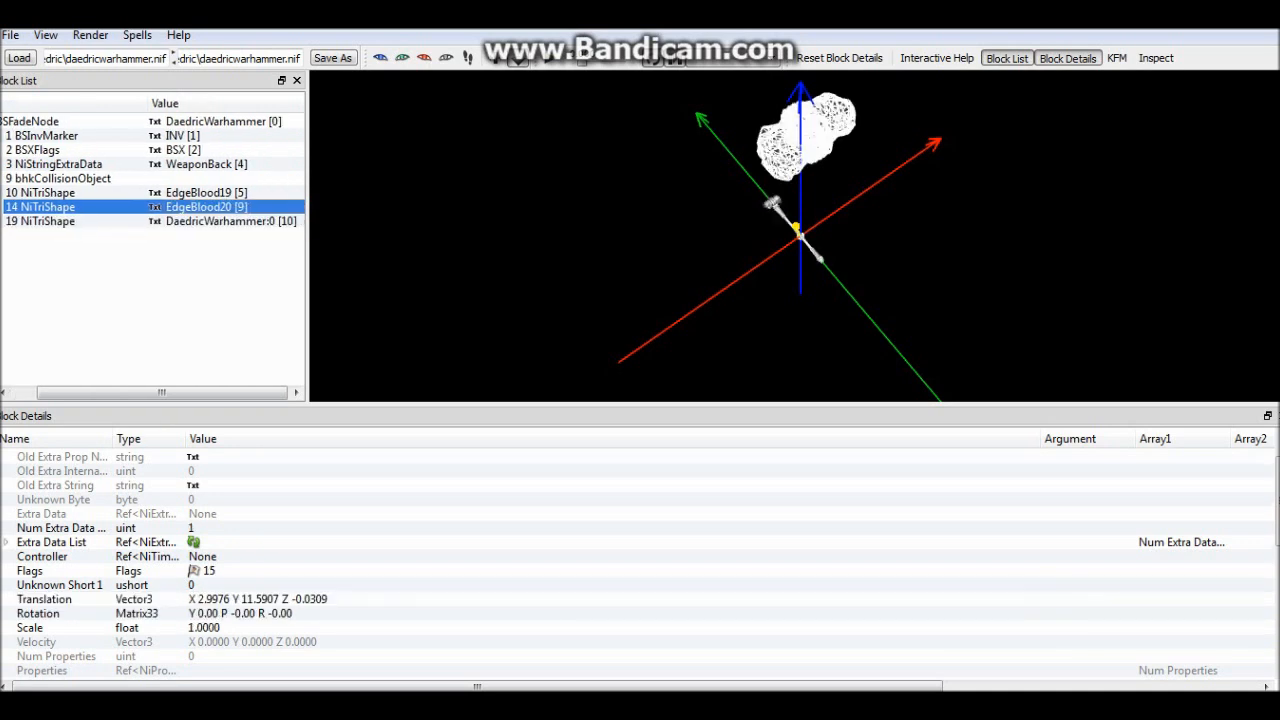
pyautogui.doubleClick(255, 613)
pyautogui.write('-90.00')
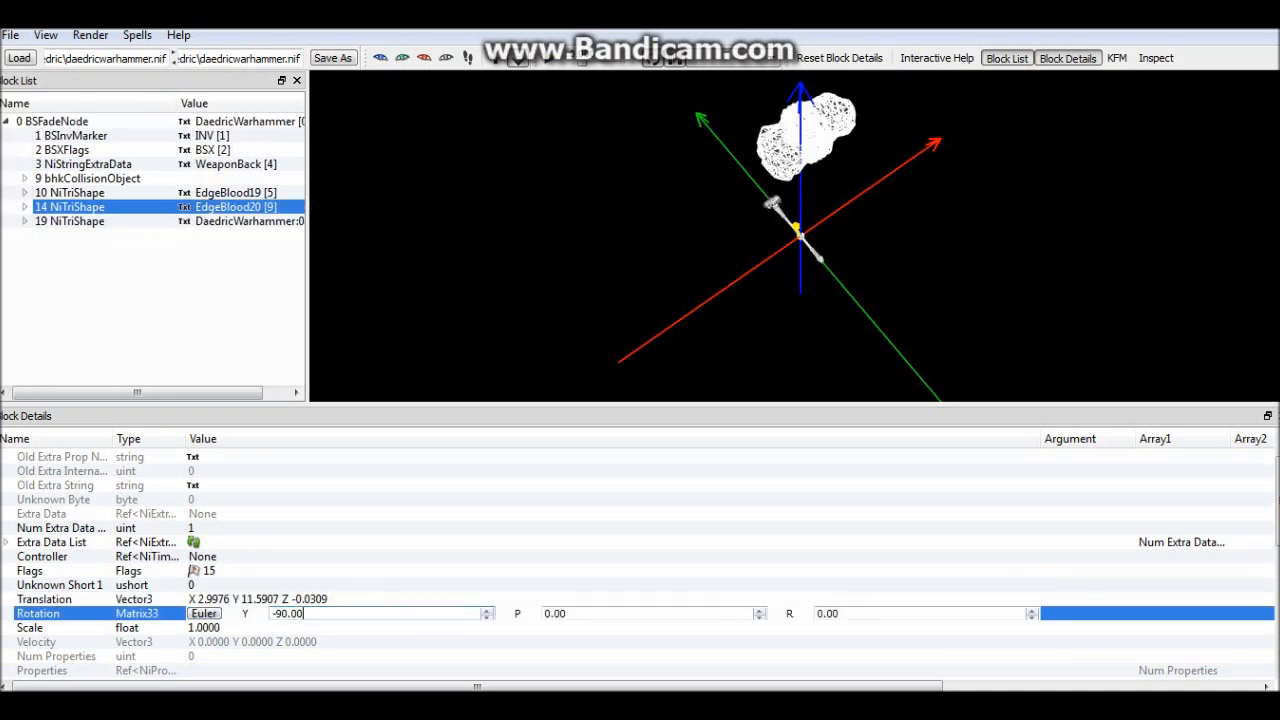
pyautogui.press('Return')
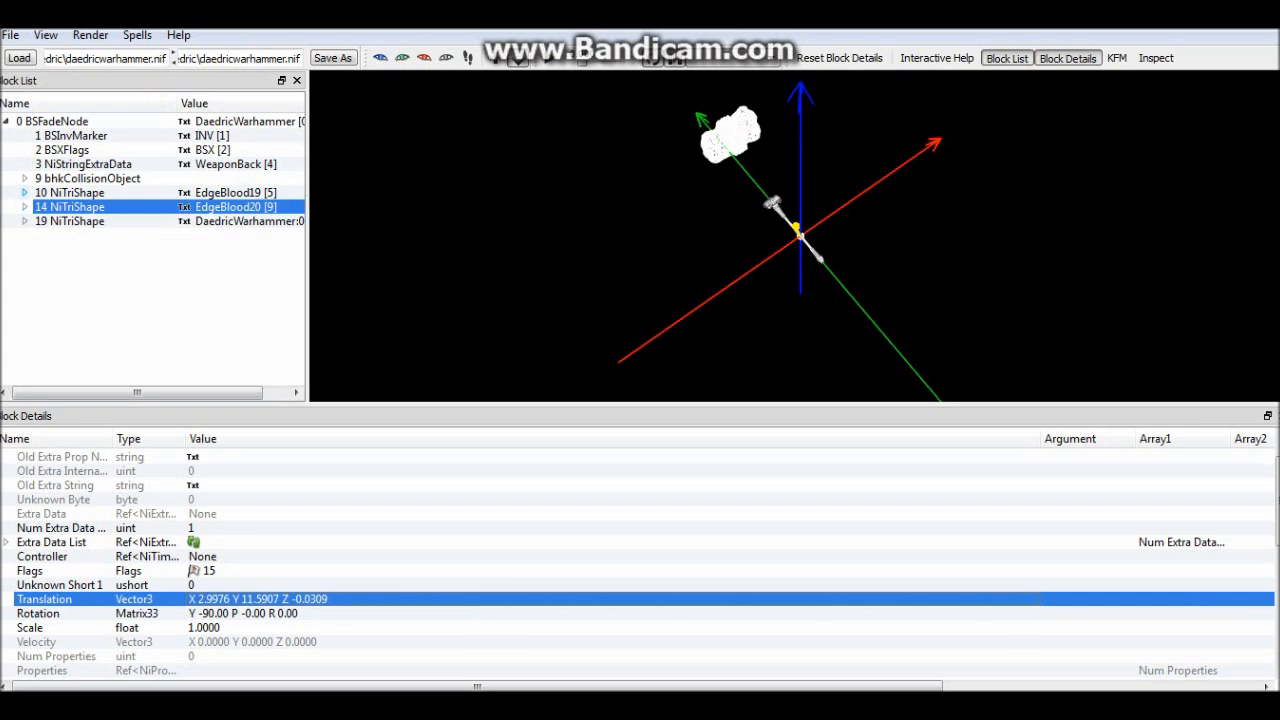
# Copy the R rotation value 180.00 from the EdgeBlood19 shape to the EdgeBlood20 shape.
pyautogui.click(236, 192)
pyautogui.click(255, 613)
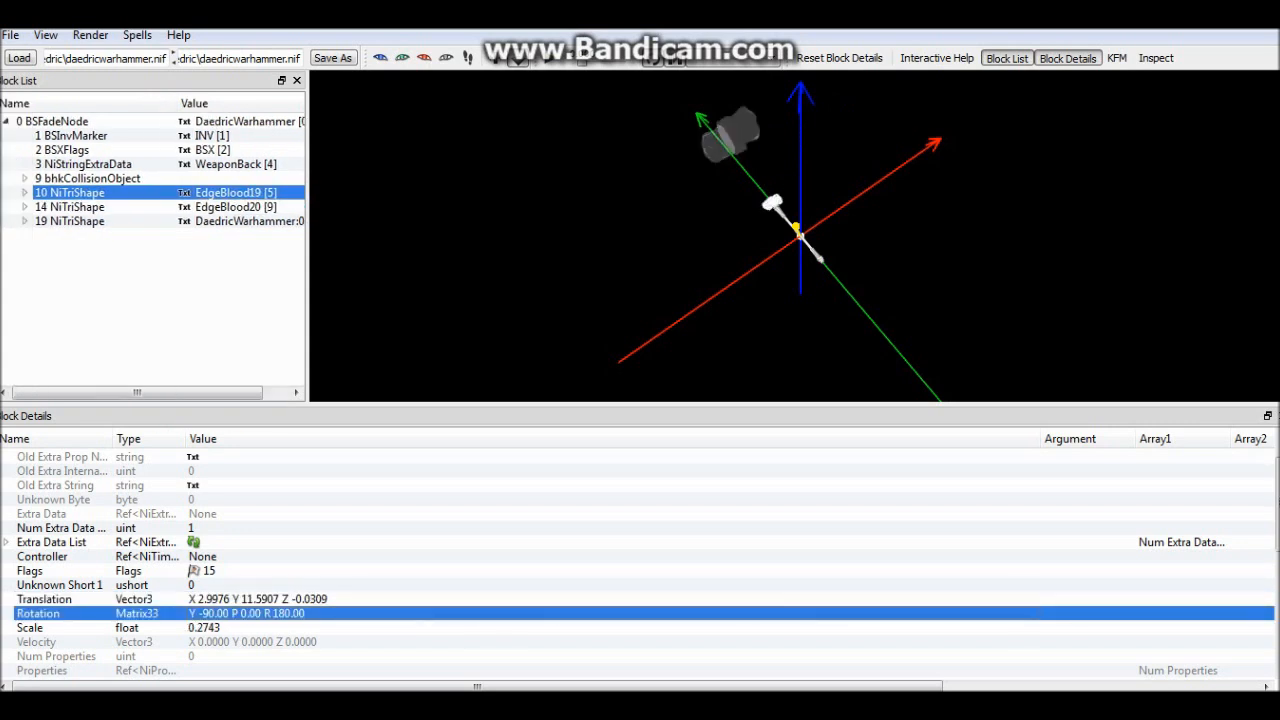
pyautogui.click(255, 613)
pyautogui.moveTo(816, 613); pyautogui.dragTo(852, 613)
pyautogui.hotkey('ctrl', 'c')
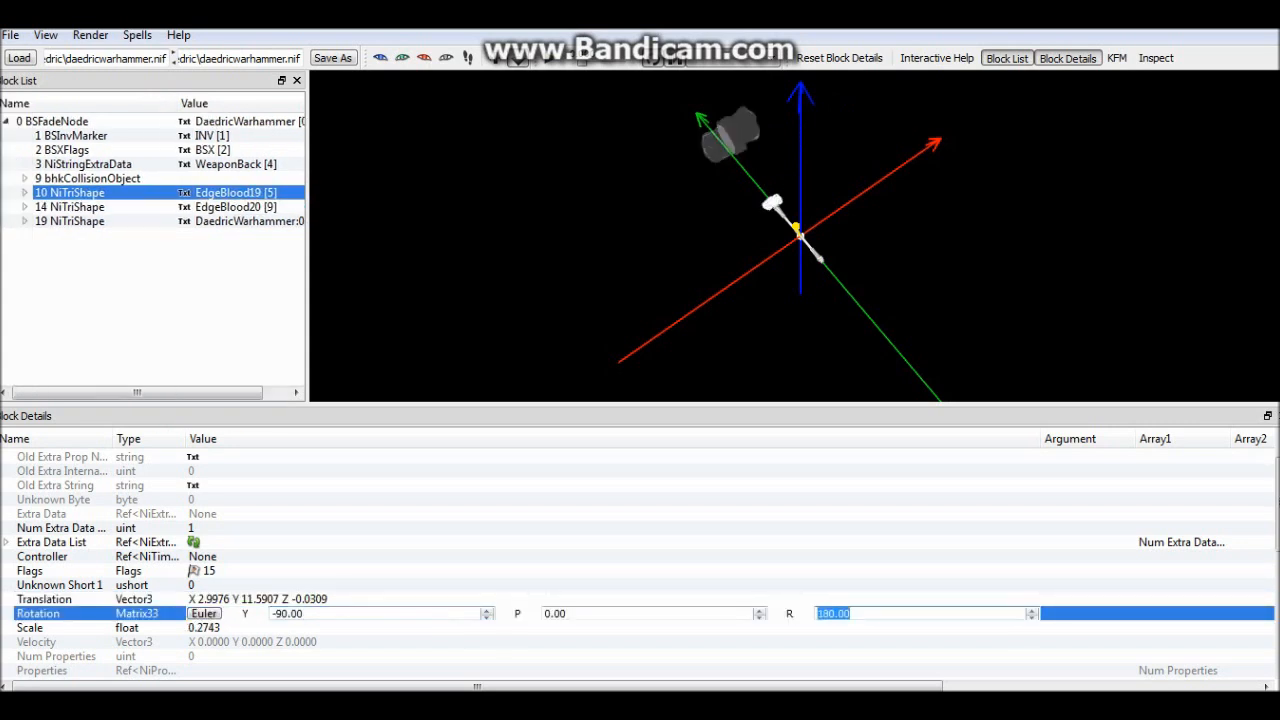
pyautogui.click(255, 599)
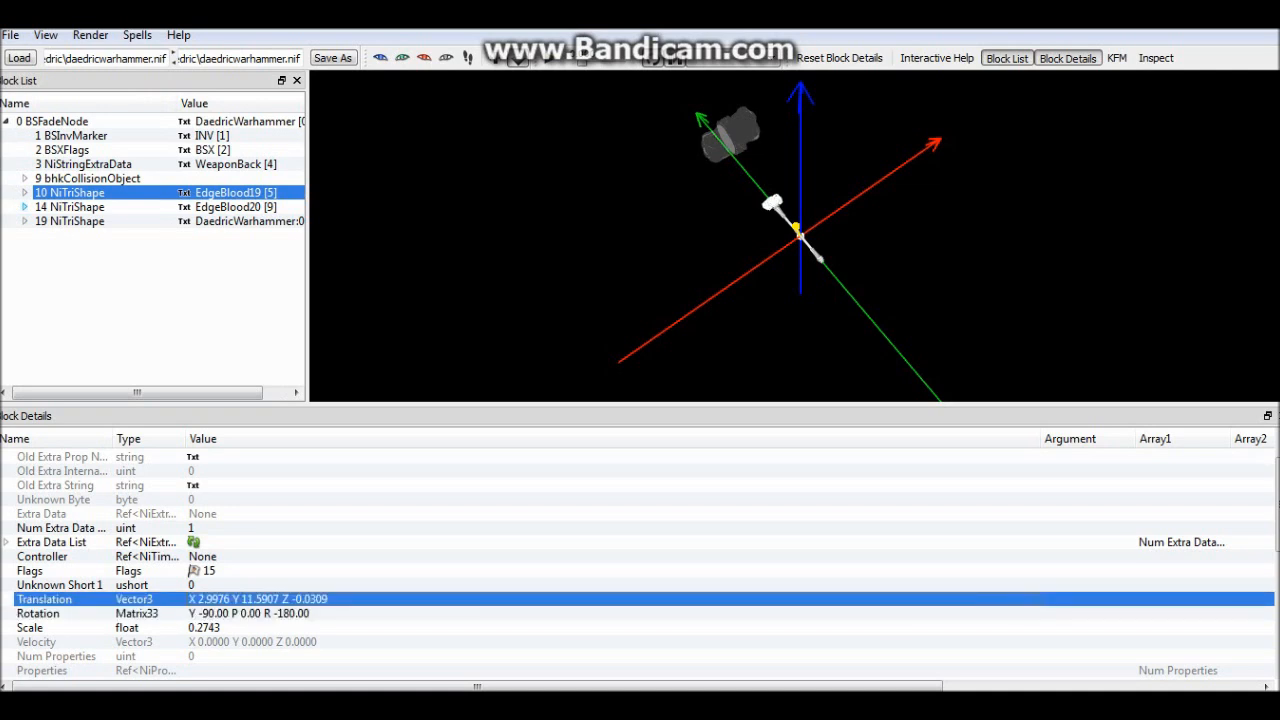
pyautogui.click(77, 206)
pyautogui.click(255, 613)
pyautogui.doubleClick(255, 613)
pyautogui.moveTo(840, 613); pyautogui.dragTo(816, 613)
pyautogui.hotkey('ctrl', 'v')
pyautogui.click(255, 599)
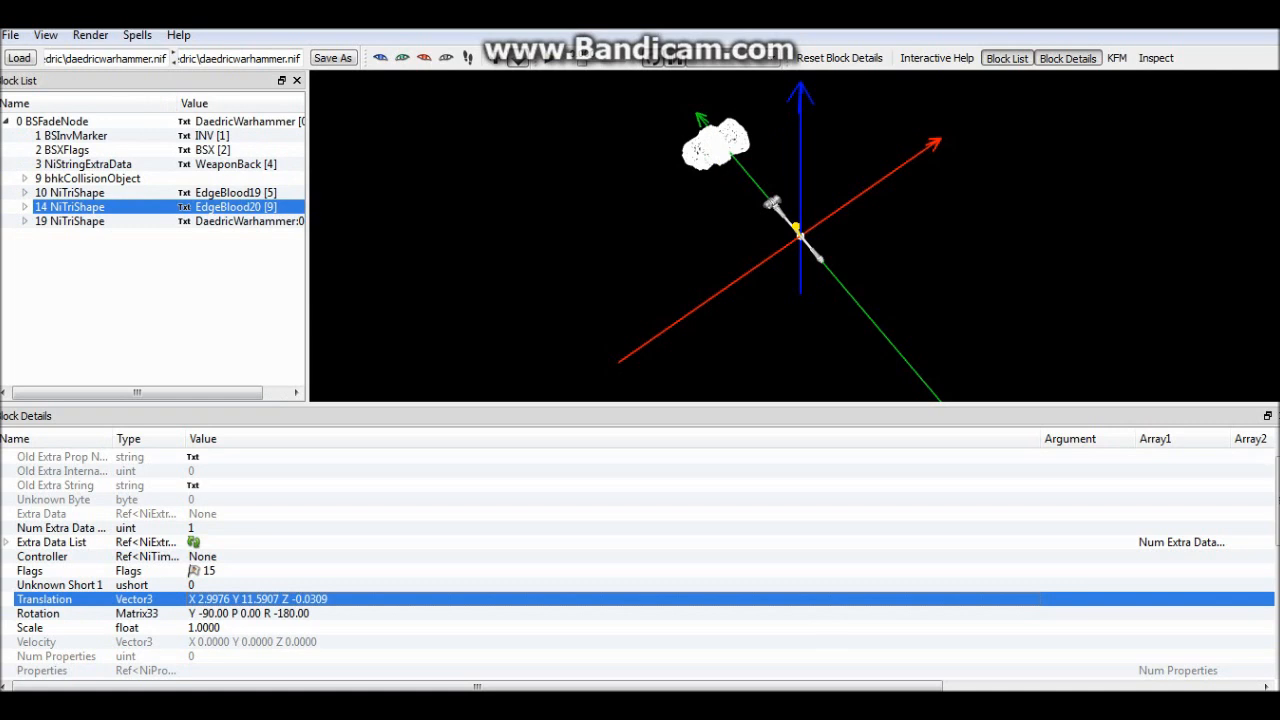
# Try to copy the scale value from the EdgeBlood19 shape to the EdgeBlood20 shape.
pyautogui.click(77, 192)
pyautogui.doubleClick(205, 627)
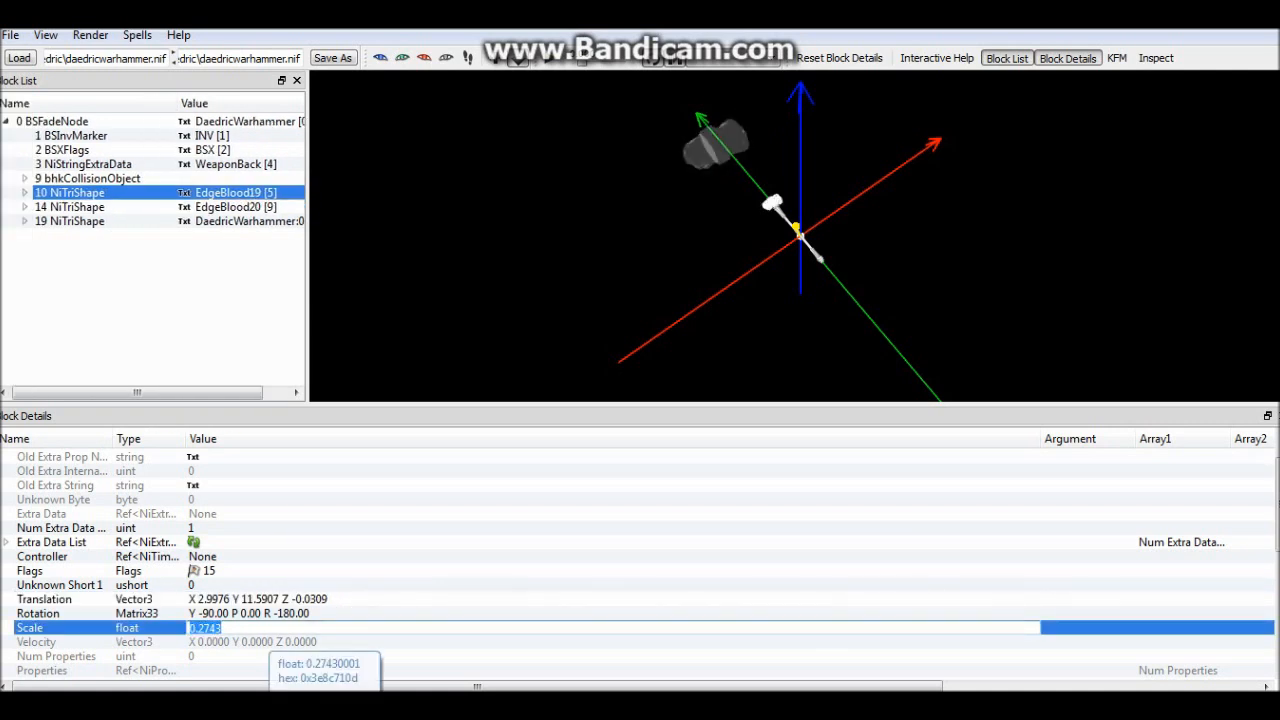
pyautogui.press('Return')
pyautogui.click(236, 206)
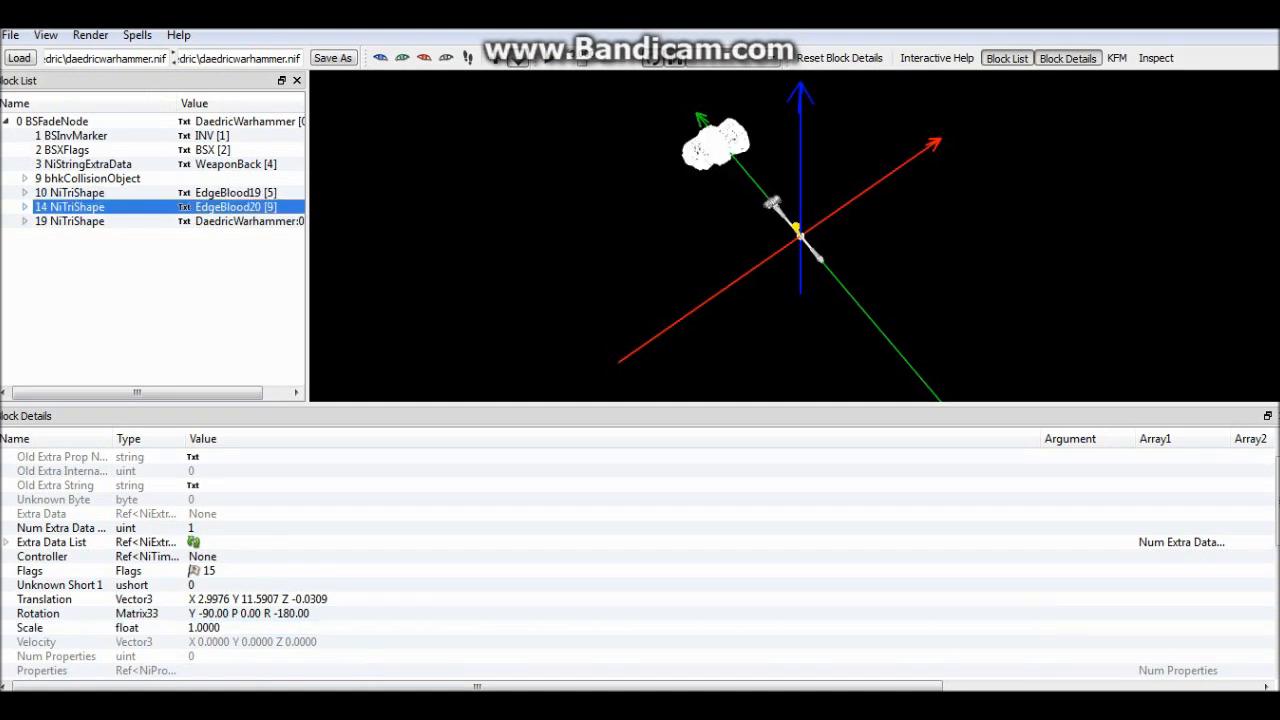
pyautogui.doubleClick(204, 627)
pyautogui.write('180.00')
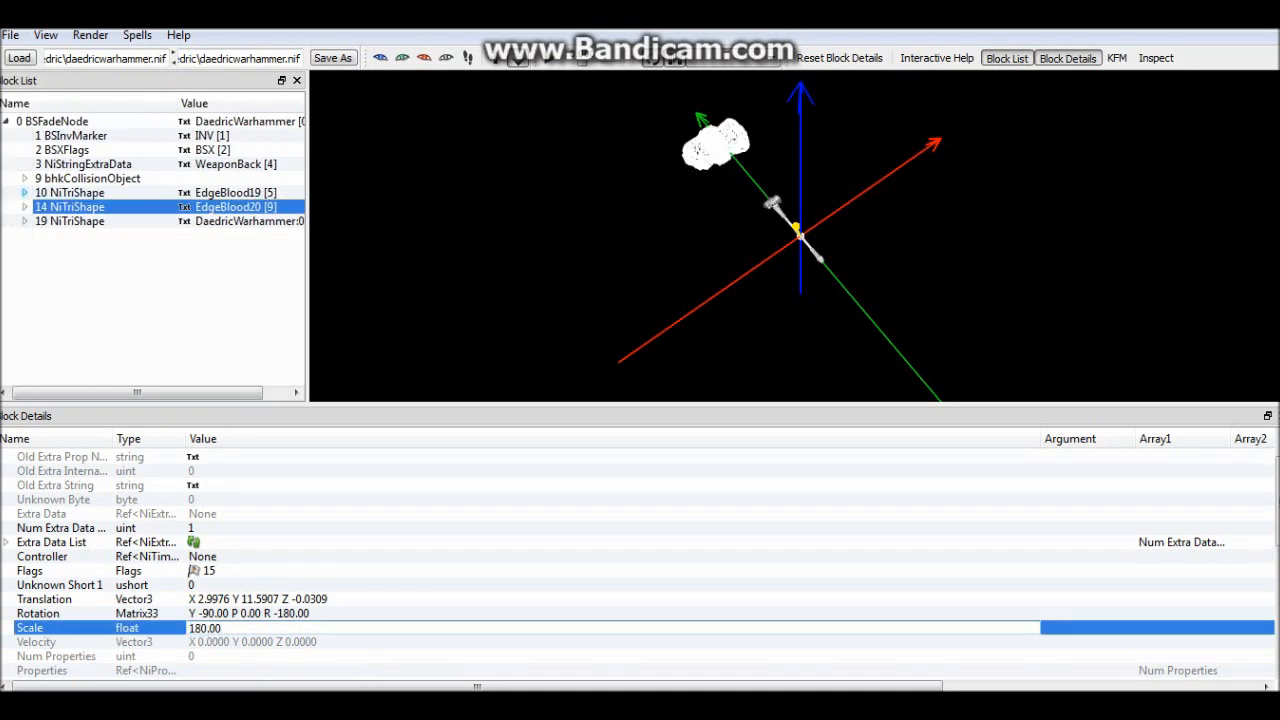
# Set the EdgeBlood20 shape's scale to 0.2743, copied from the EdgeBlood19 shape.
pyautogui.click(26, 192)
pyautogui.doubleClick(204, 627)
pyautogui.hotkey('ctrl', 'c')
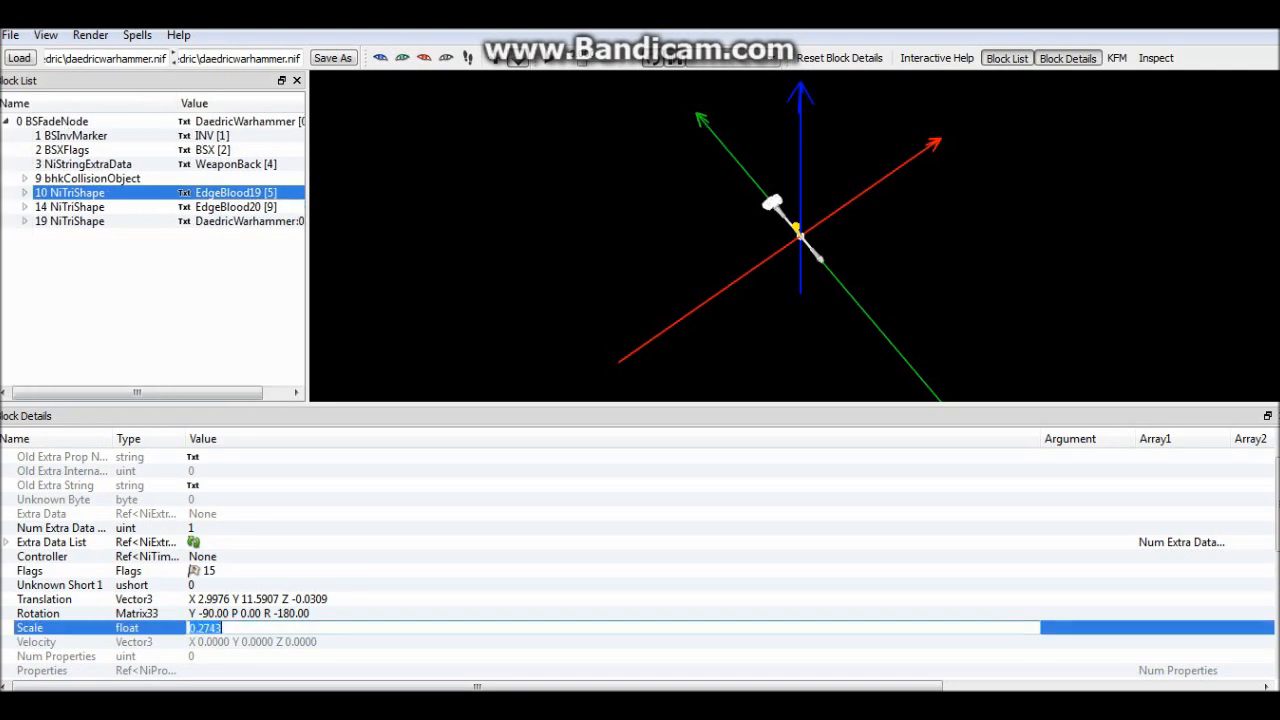
pyautogui.click(248, 613)
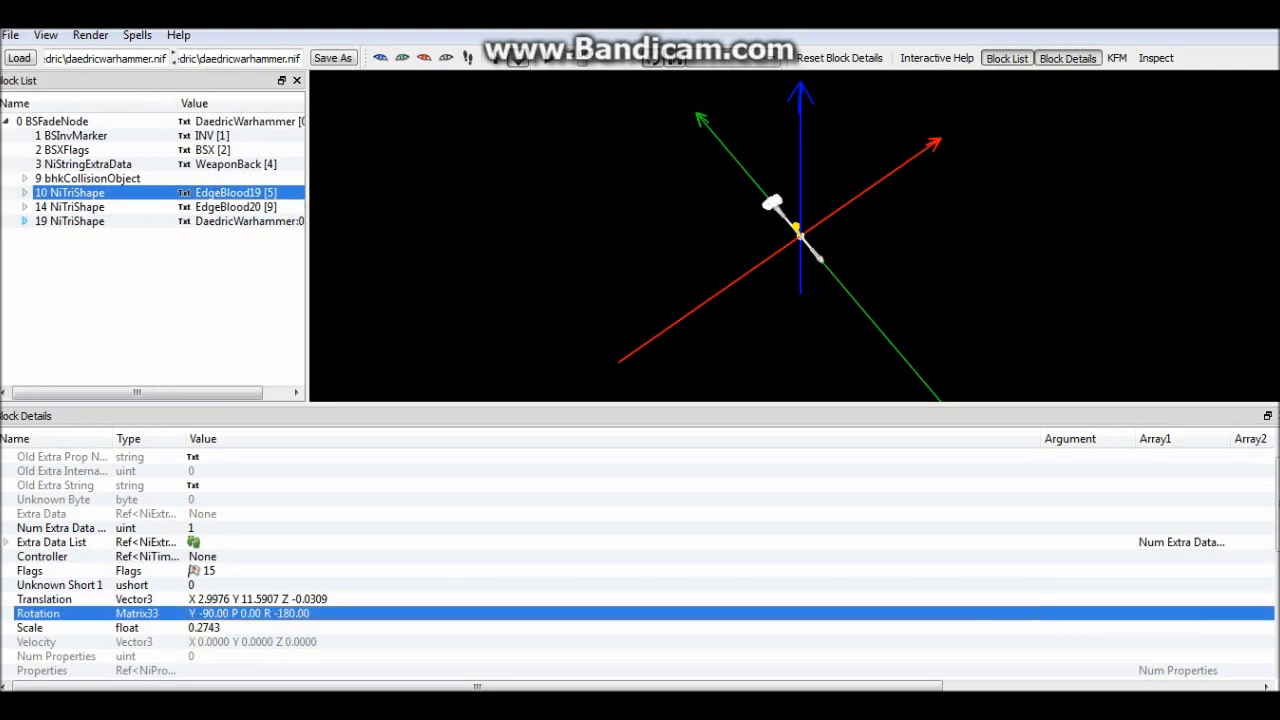
pyautogui.click(24, 206)
pyautogui.doubleClick(210, 627)
pyautogui.hotkey('ctrl', 'v')
pyautogui.click(248, 613)
pyautogui.scroll(7, 794, 236)
pyautogui.scroll(-2, 794, 236)
pyautogui.moveTo(794, 236); pyautogui.dragTo(763, 230)
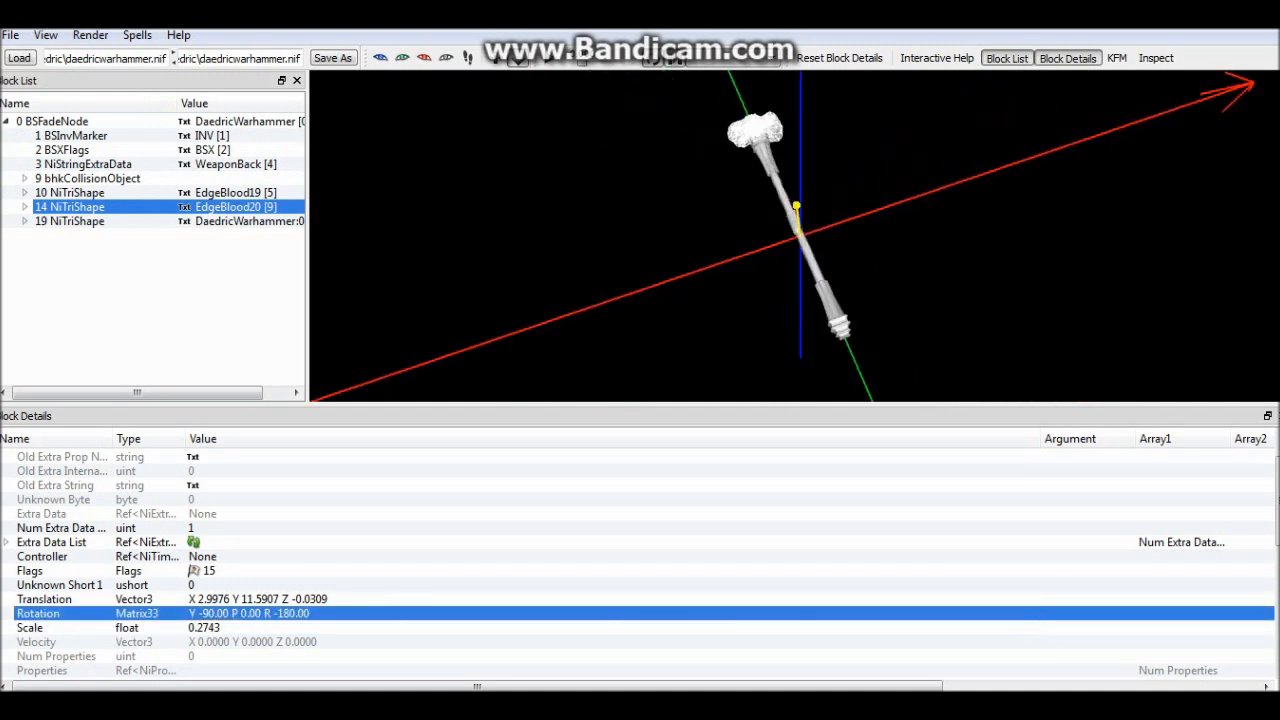
# Set Num UV Sets to 4097 in the NiTriShapeData block of the DaedricWarhammer:0 shape.
pyautogui.click(77, 192)
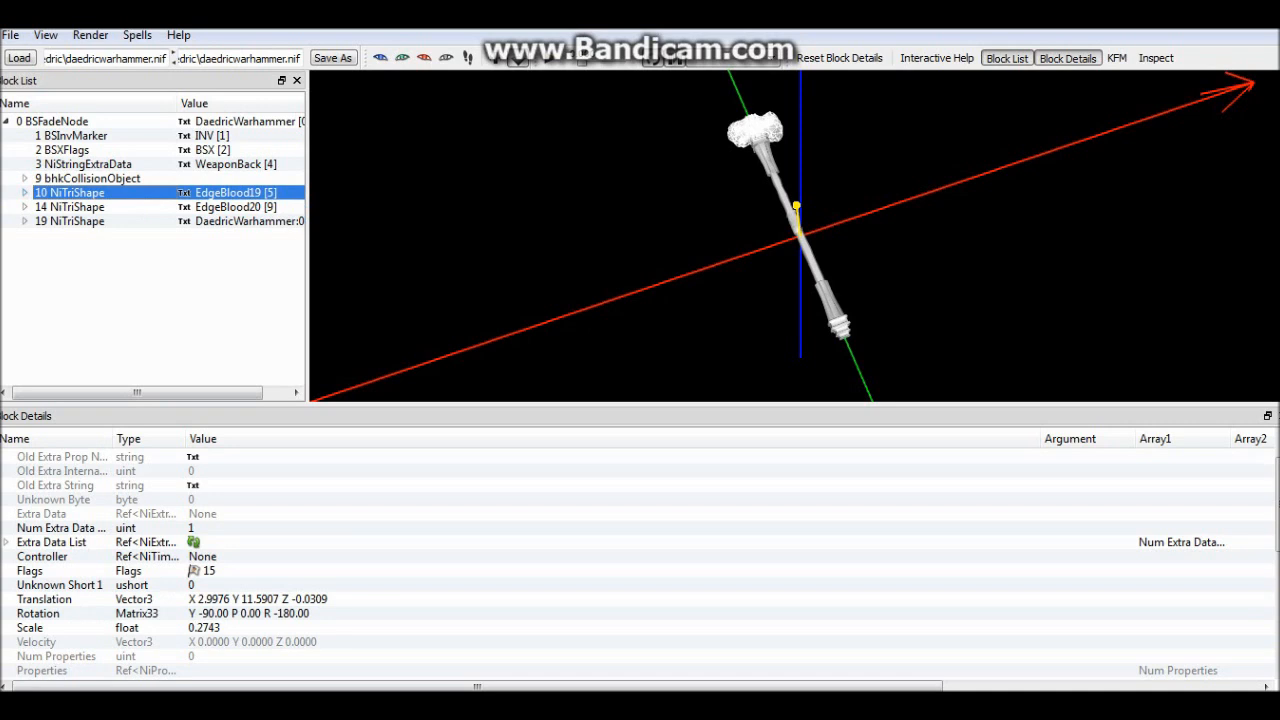
pyautogui.click(77, 221)
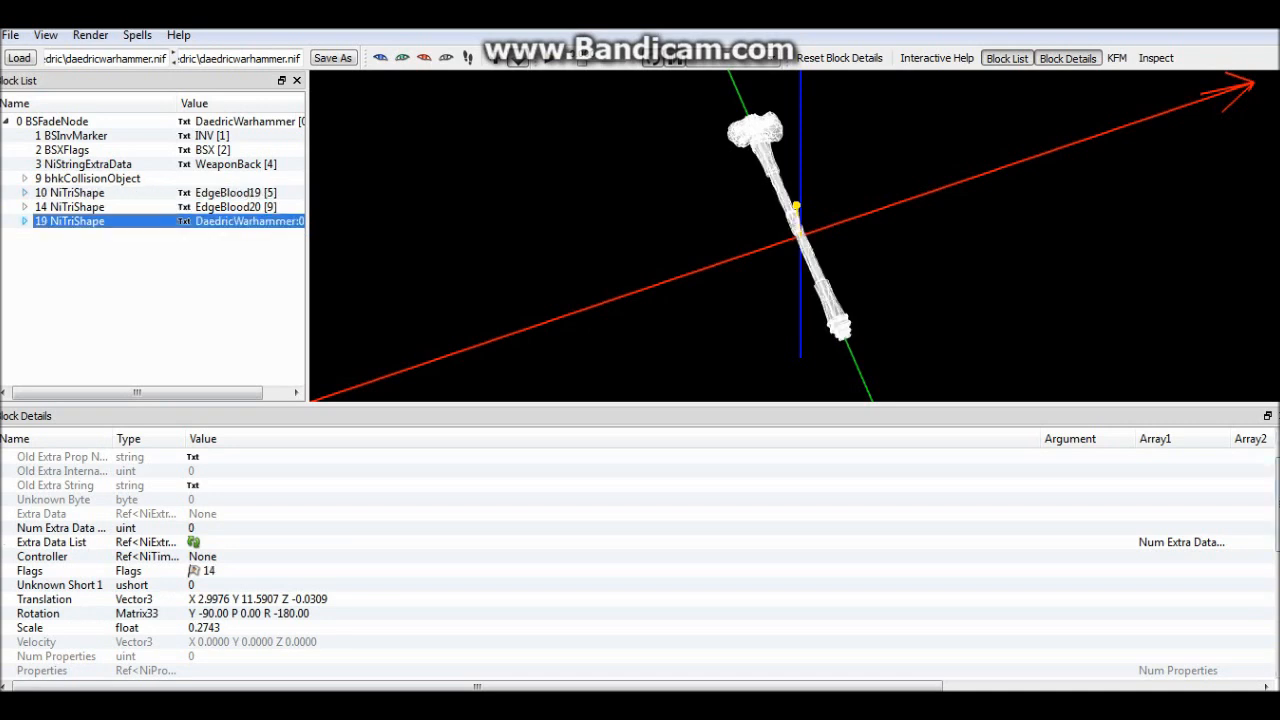
pyautogui.click(24, 221)
pyautogui.click(100, 235)
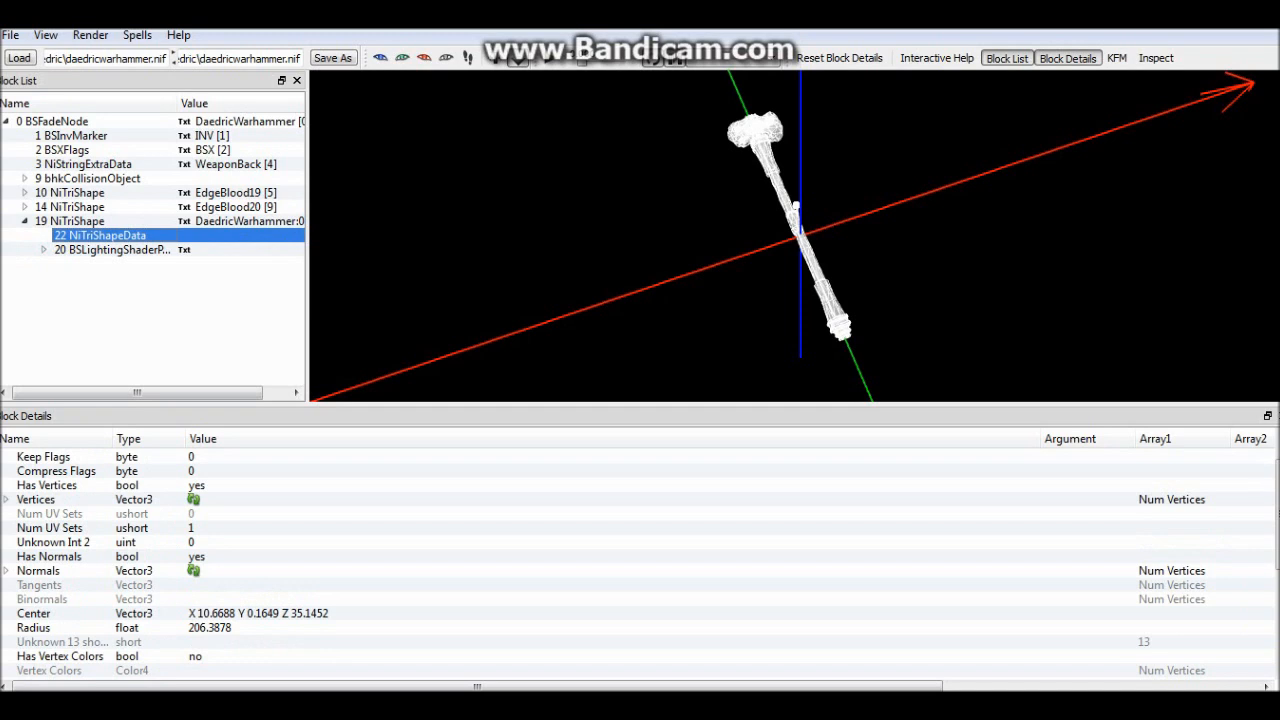
pyautogui.doubleClick(191, 528)
pyautogui.write('4097')
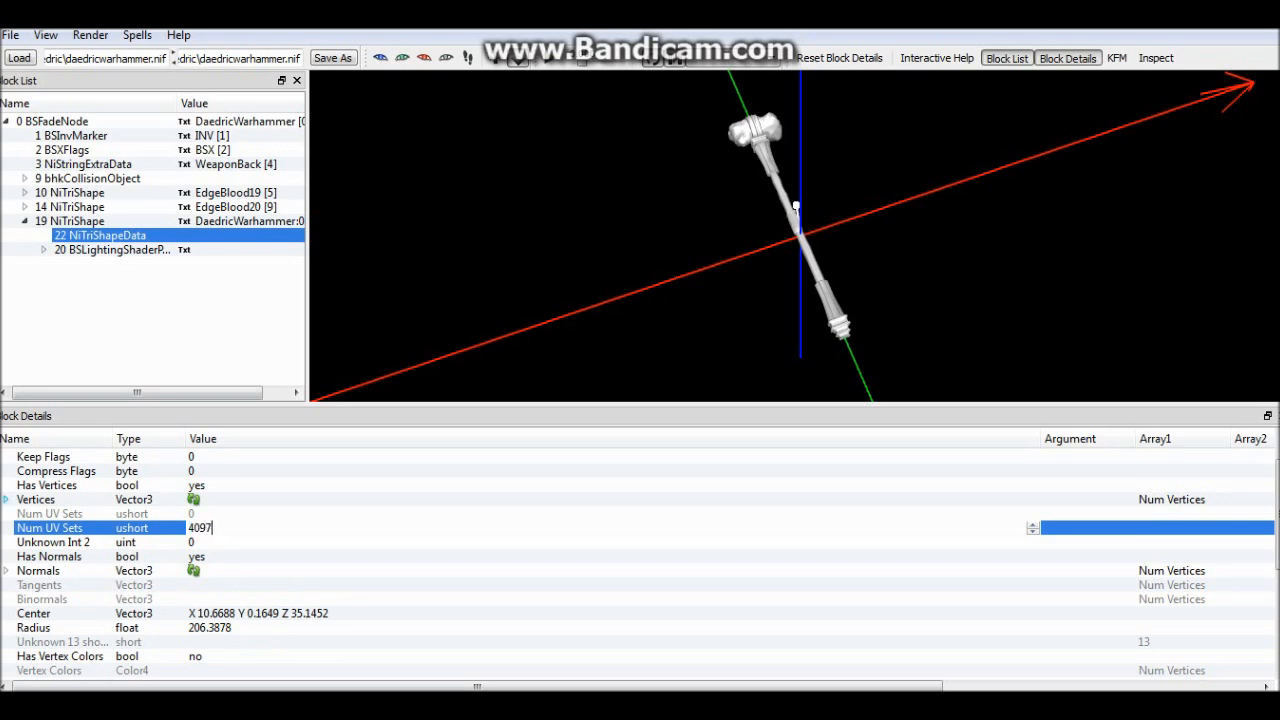
pyautogui.click(196, 485)
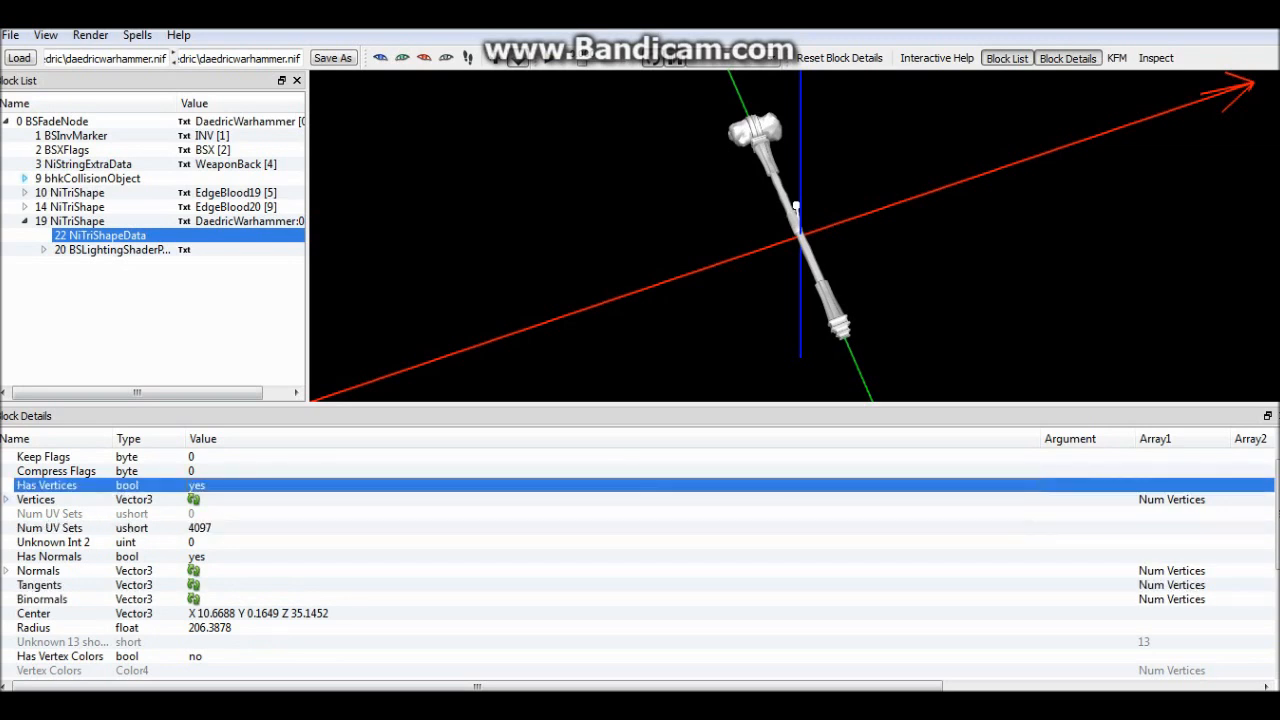
# Set Num UV Sets to 4097 in the NiTriShapeData block of the EdgeBlood20 shape.
pyautogui.click(24, 221)
pyautogui.click(24, 206)
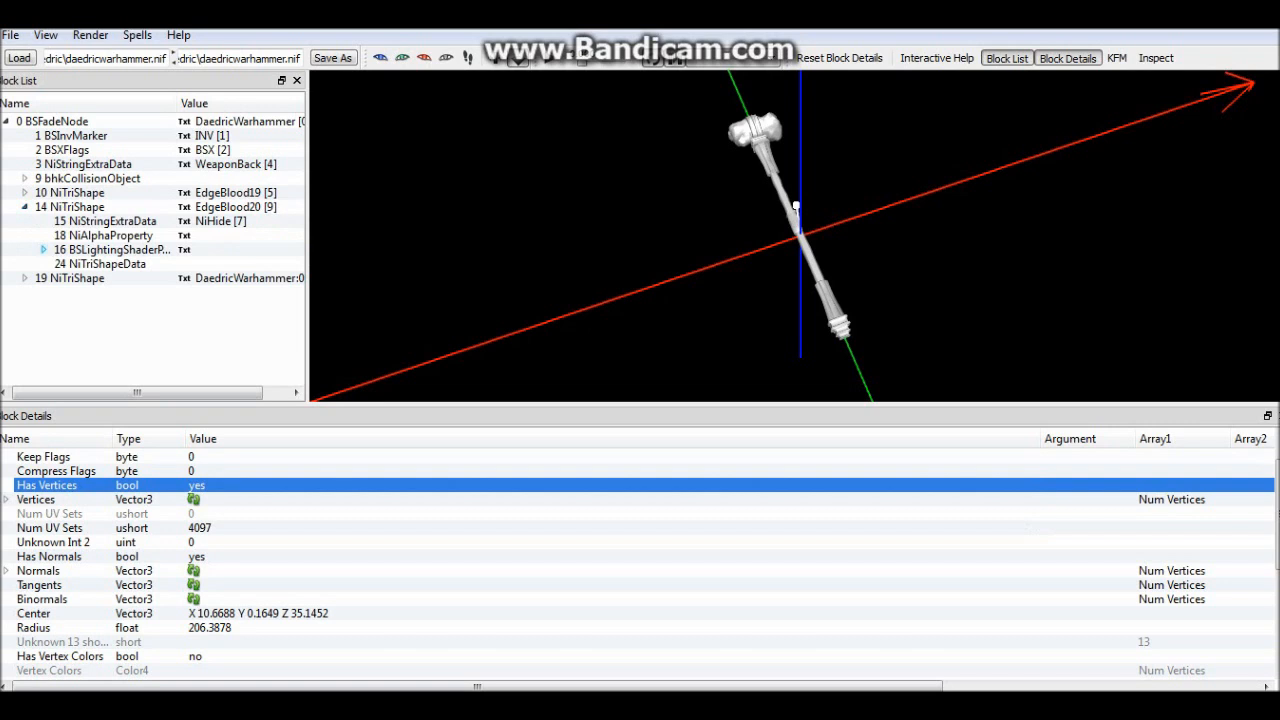
pyautogui.click(100, 264)
pyautogui.doubleClick(191, 527)
pyautogui.write('4097')
pyautogui.click(100, 485)
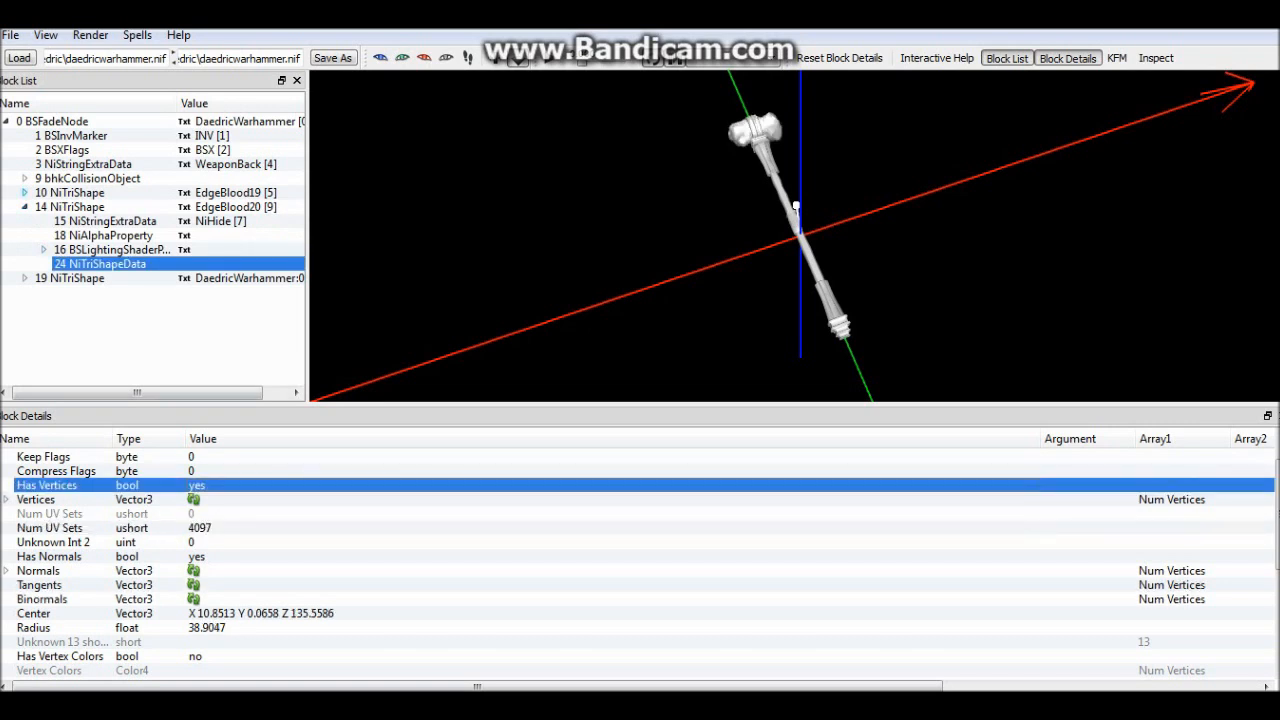
# Set Num UV Sets to 4097 in the EdgeBlood19 shape's NiTriShapeData block and collapse the expanded shape blocks.
pyautogui.click(24, 192)
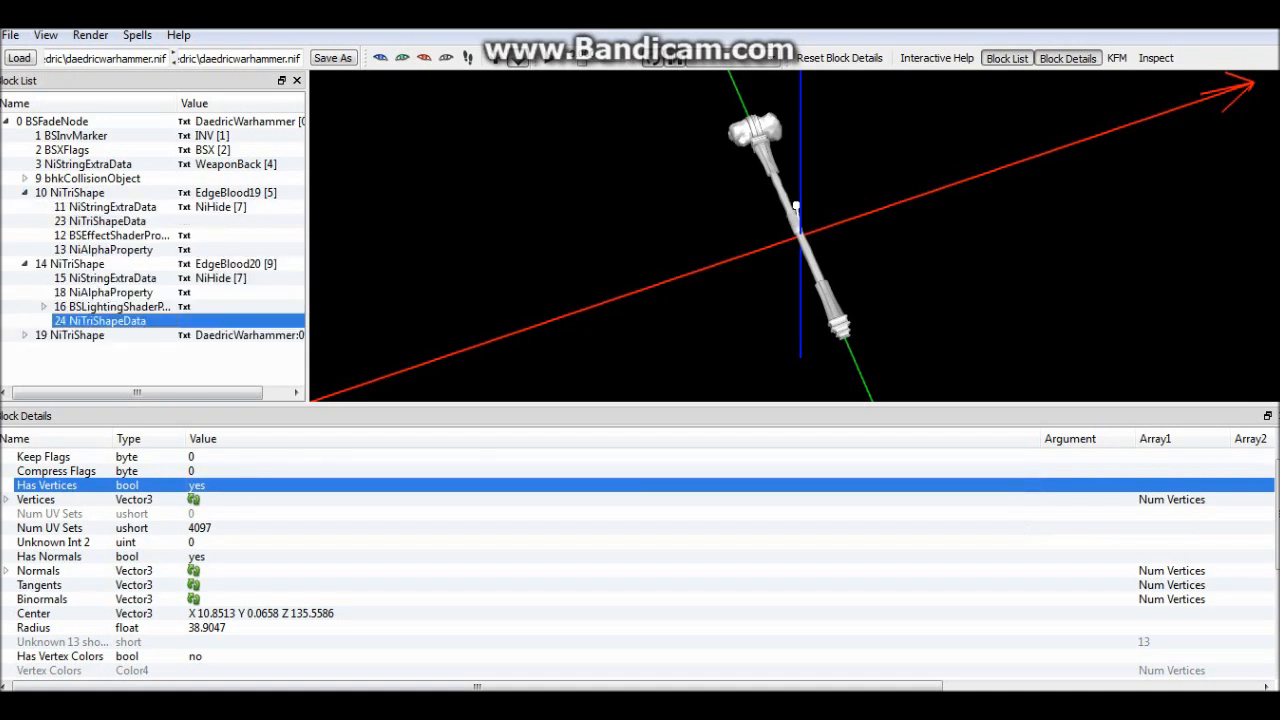
pyautogui.click(107, 221)
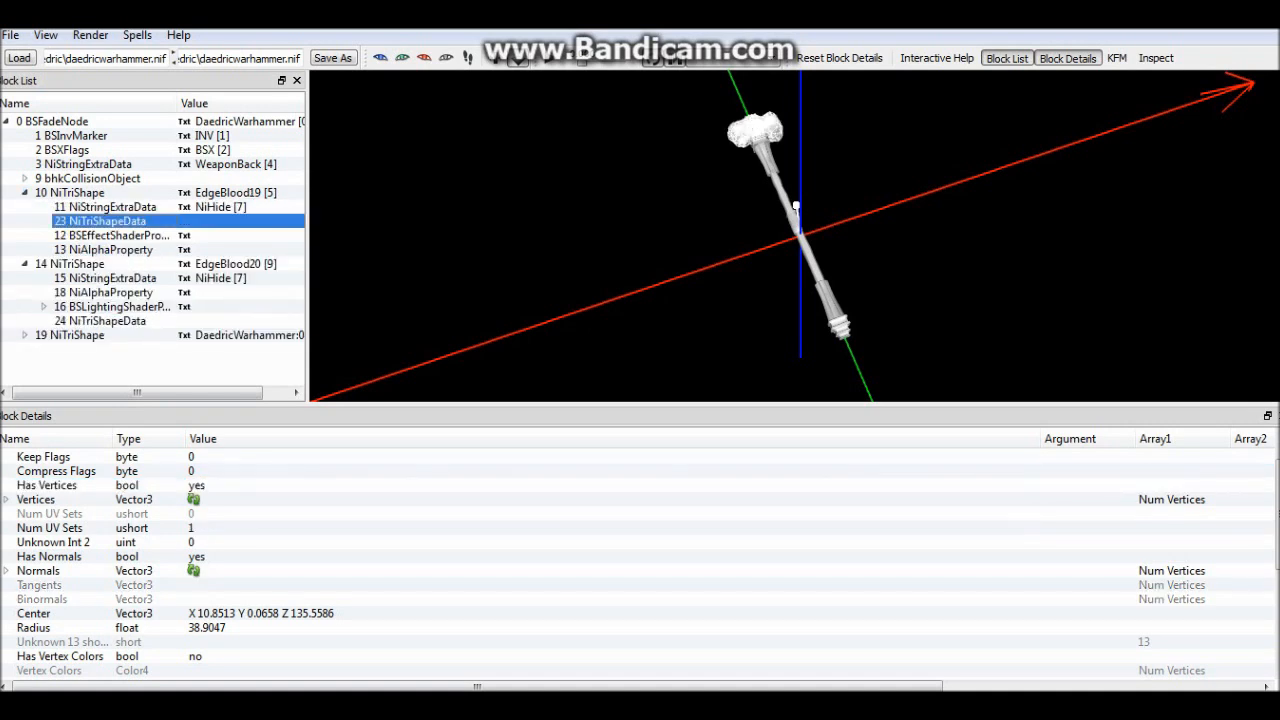
pyautogui.doubleClick(191, 527)
pyautogui.write('4097')
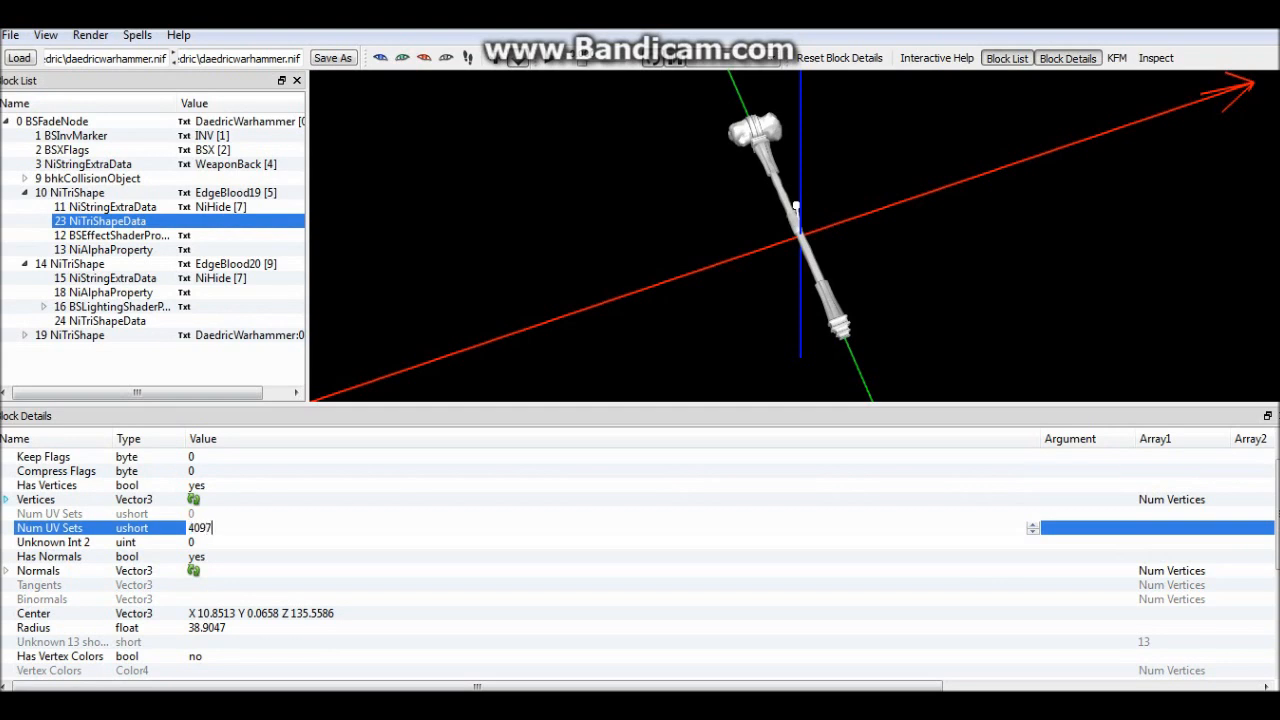
pyautogui.click(46, 485)
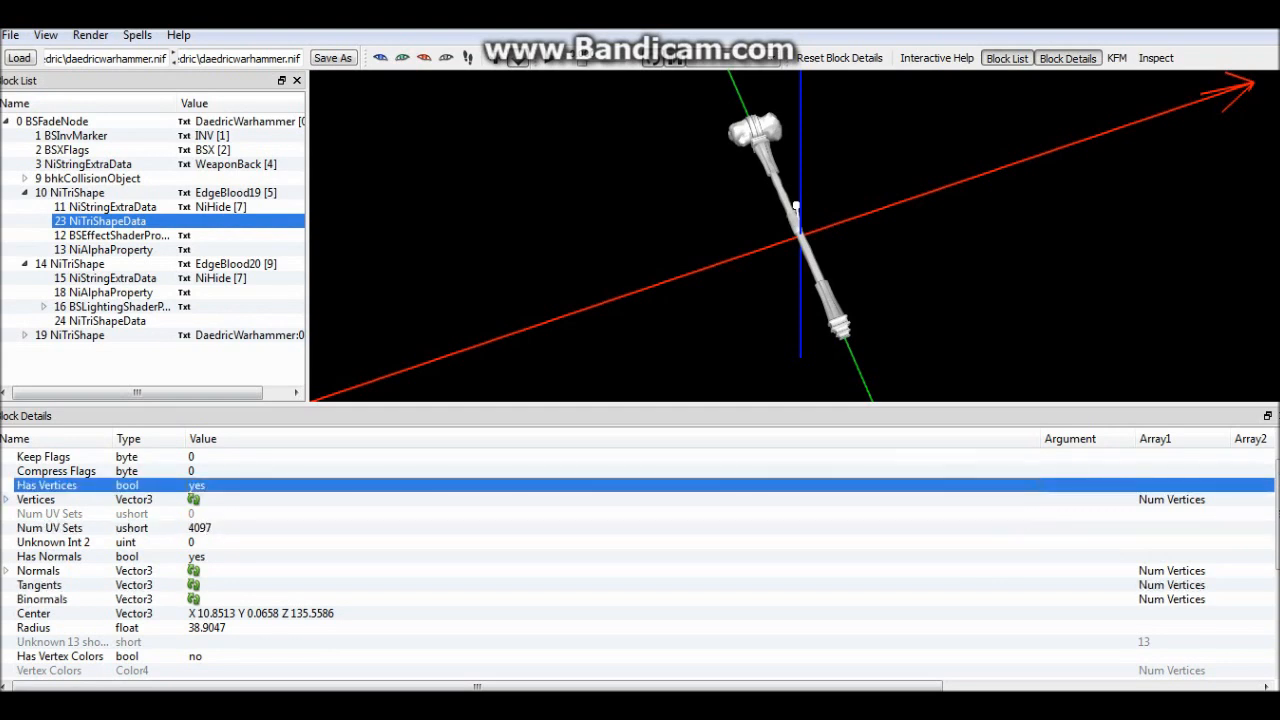
pyautogui.click(24, 264)
pyautogui.click(24, 278)
pyautogui.click(24, 278)
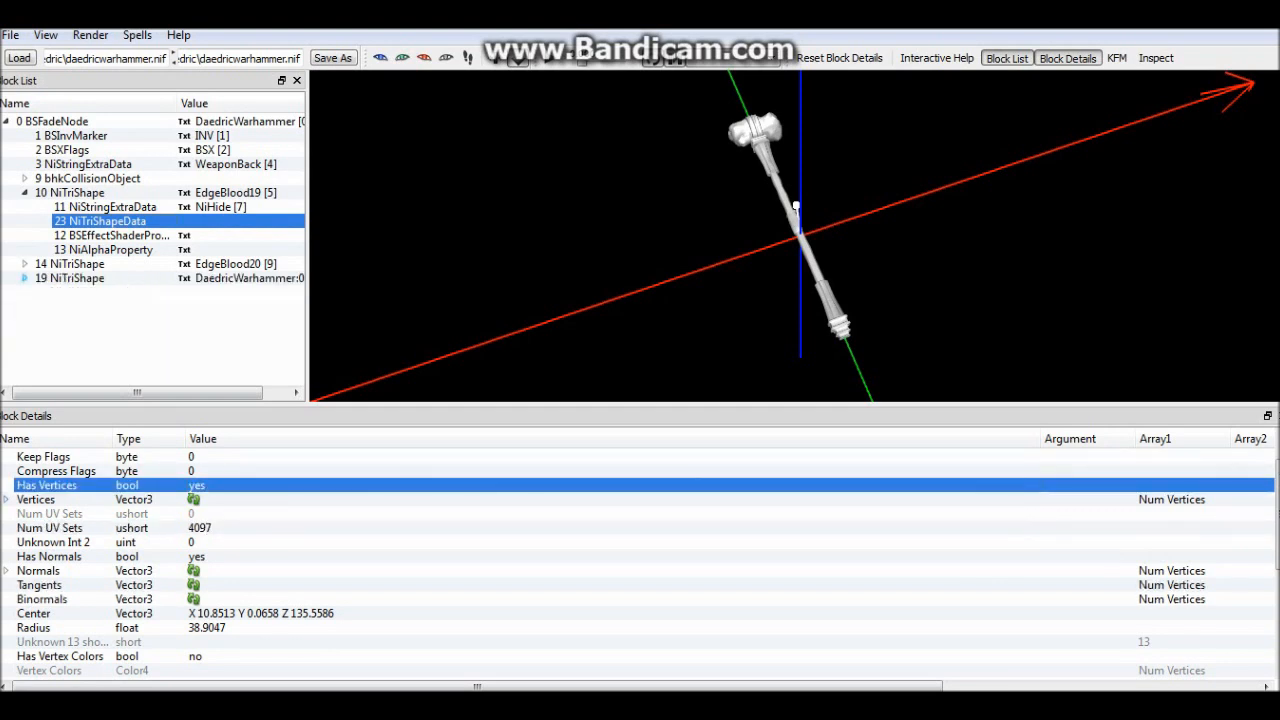
pyautogui.click(24, 192)
# Increase the scale of the EdgeBlood19 shape to 0.2753.
pyautogui.scroll(4, 795, 236)
pyautogui.moveTo(680, 236); pyautogui.dragTo(828, 182)
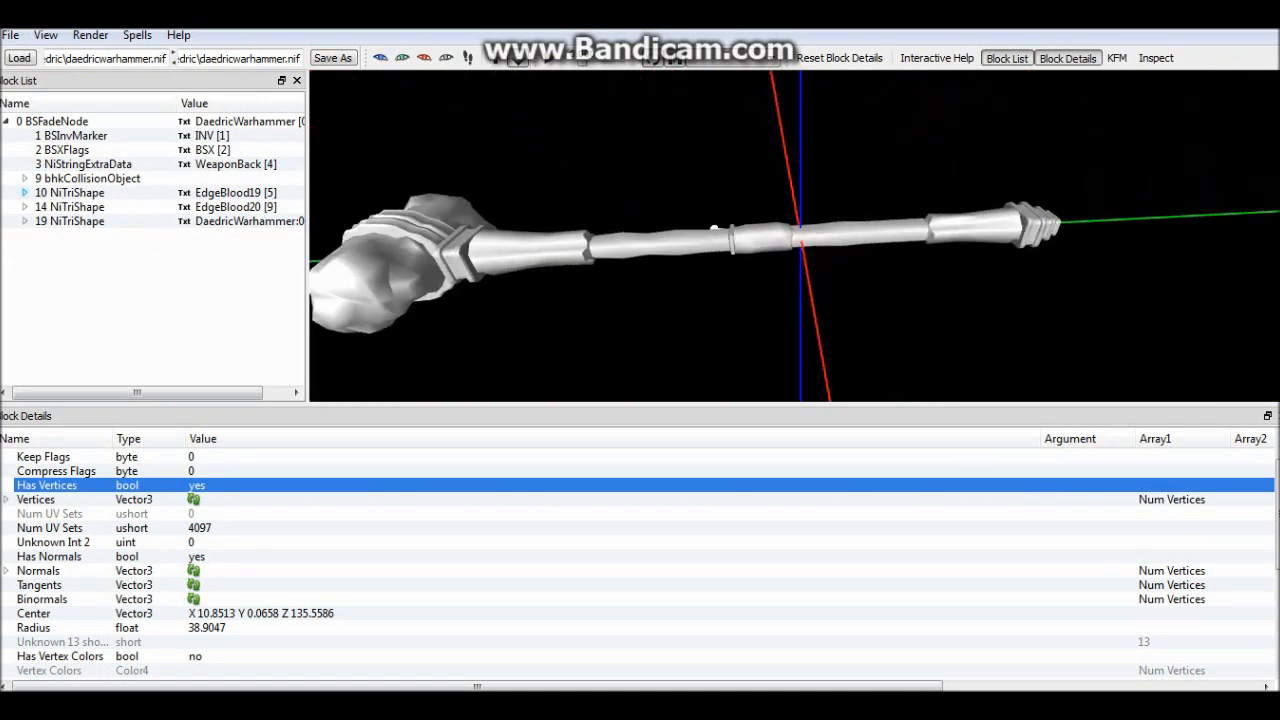
pyautogui.click(77, 192)
pyautogui.click(77, 206)
pyautogui.click(77, 221)
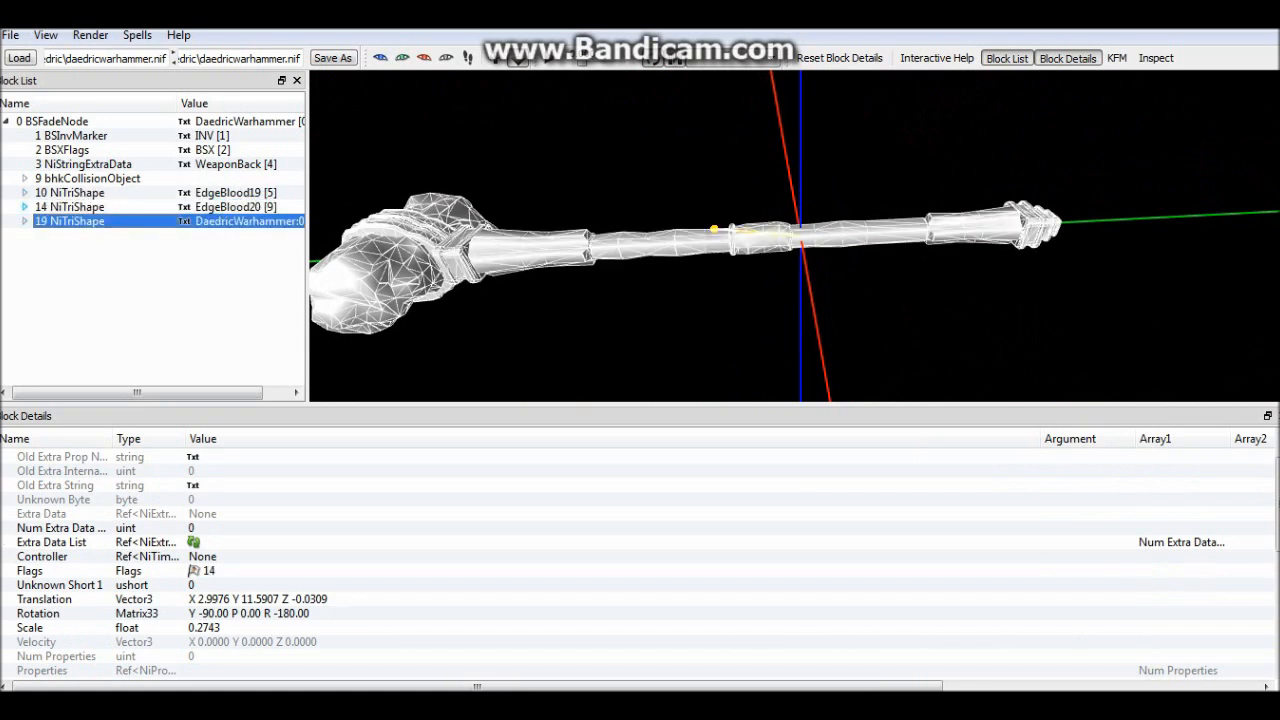
pyautogui.click(77, 192)
pyautogui.doubleClick(205, 627)
pyautogui.click(220, 627)
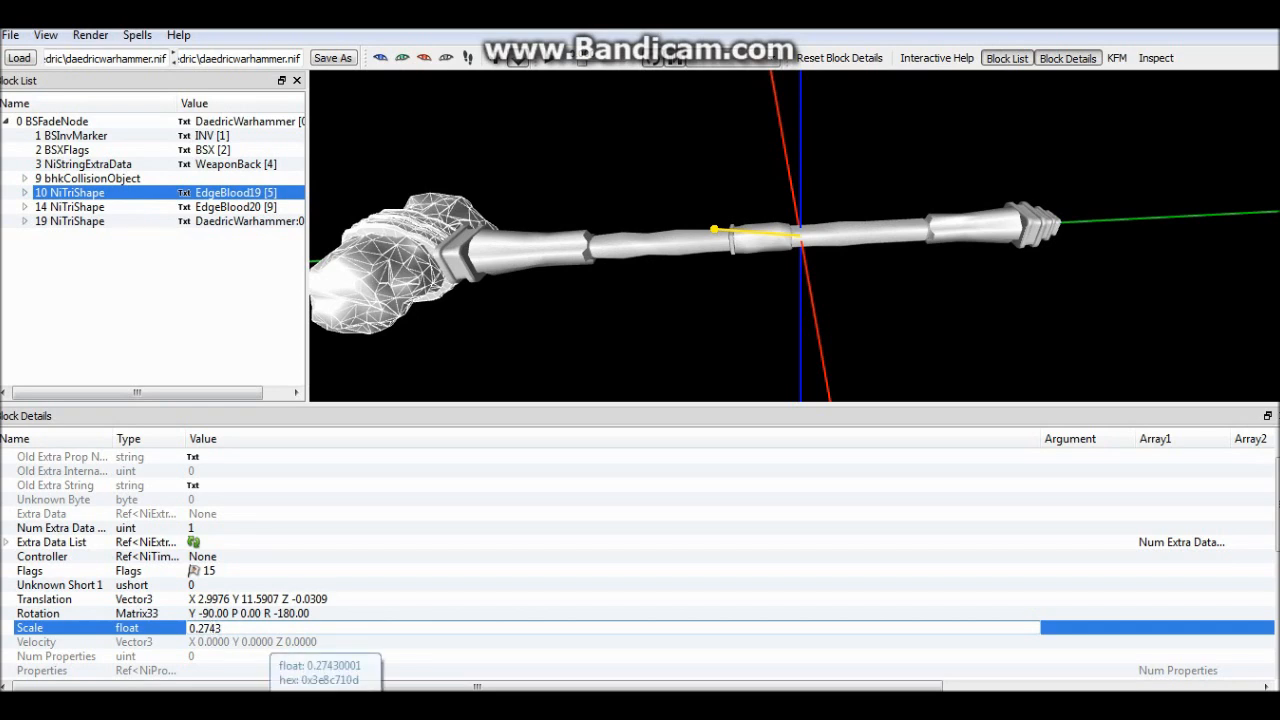
pyautogui.press('BackSpace')
pyautogui.write('5')
pyautogui.click(267, 613)
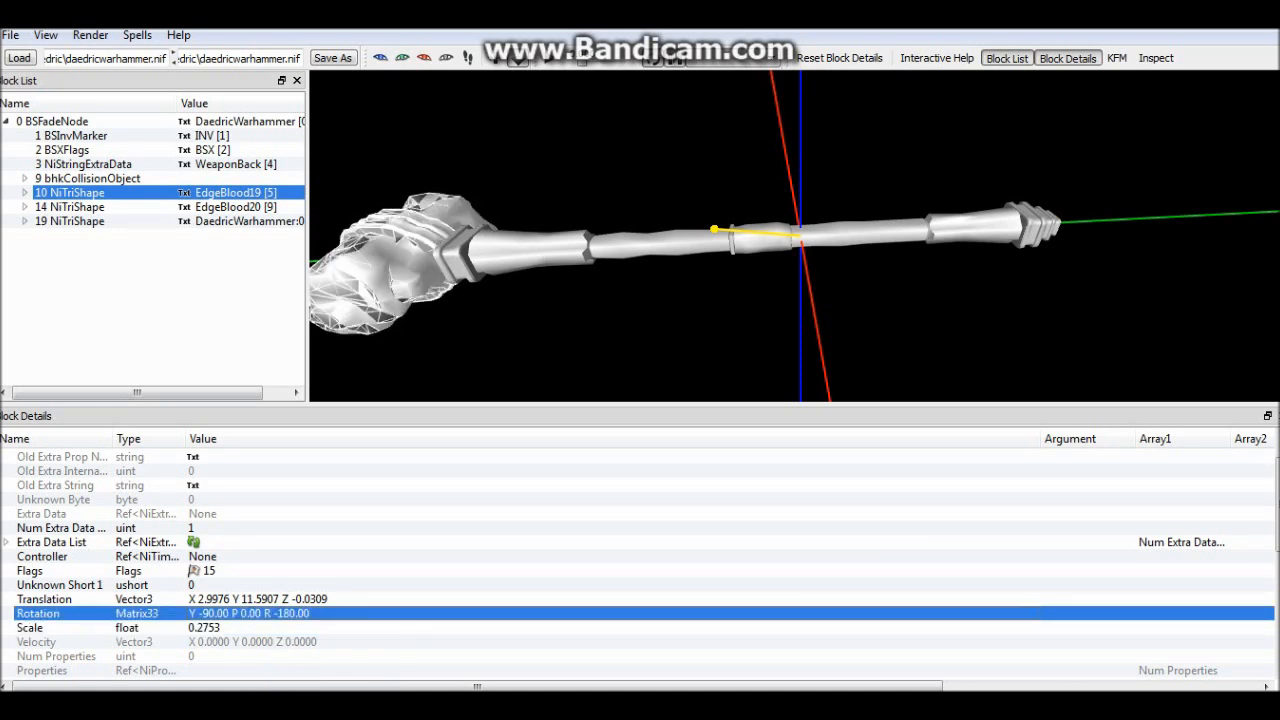
# Set the EdgeBlood19 shape's scale back to 0.2743.
pyautogui.click(215, 627)
pyautogui.moveTo(222, 627); pyautogui.dragTo(209, 627)
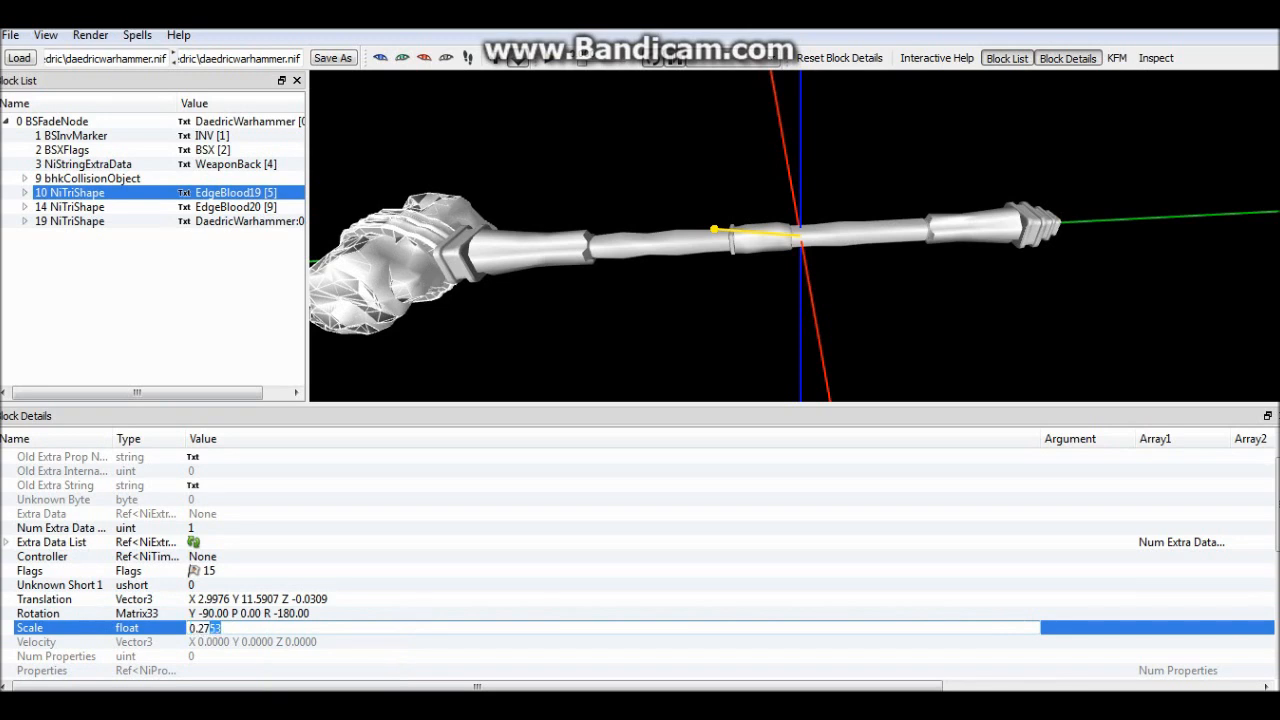
pyautogui.write('43')
pyautogui.click(232, 613)
# Try a scale of 0.2748 for the EdgeBlood19 shape.
pyautogui.moveTo(640, 250); pyautogui.dragTo(560, 360)
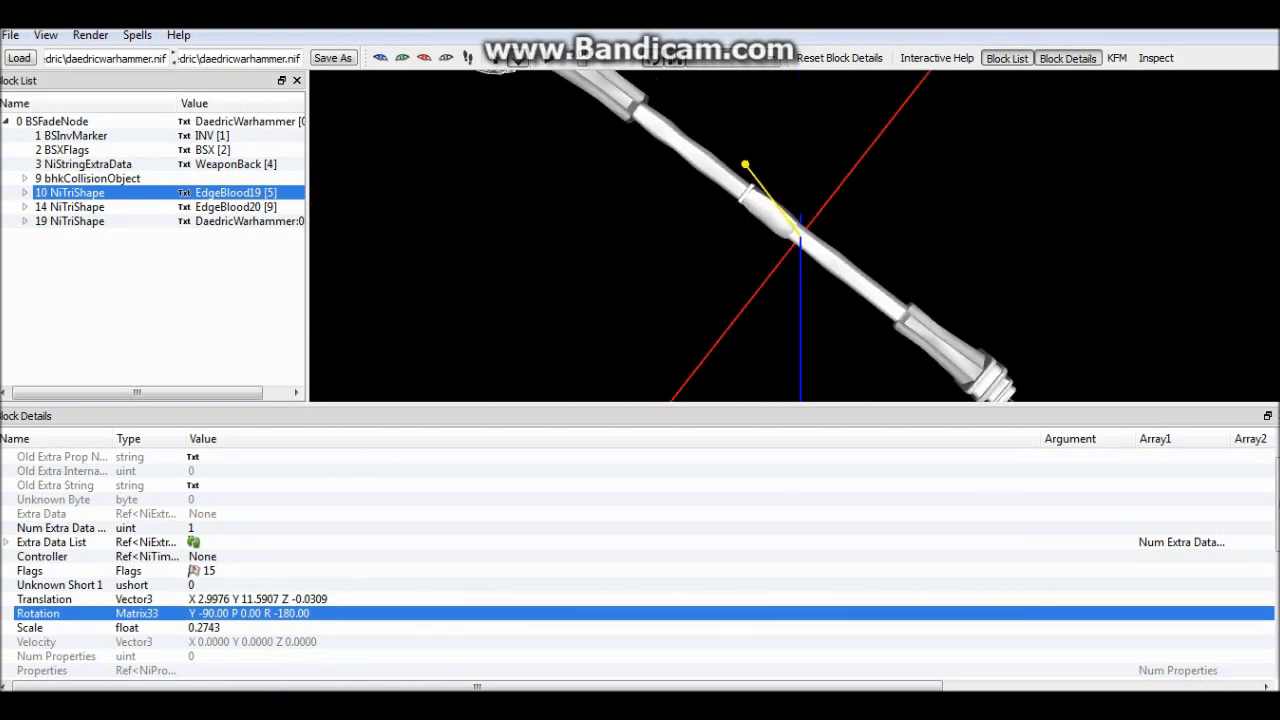
pyautogui.doubleClick(220, 627)
pyautogui.moveTo(222, 627); pyautogui.dragTo(215, 627)
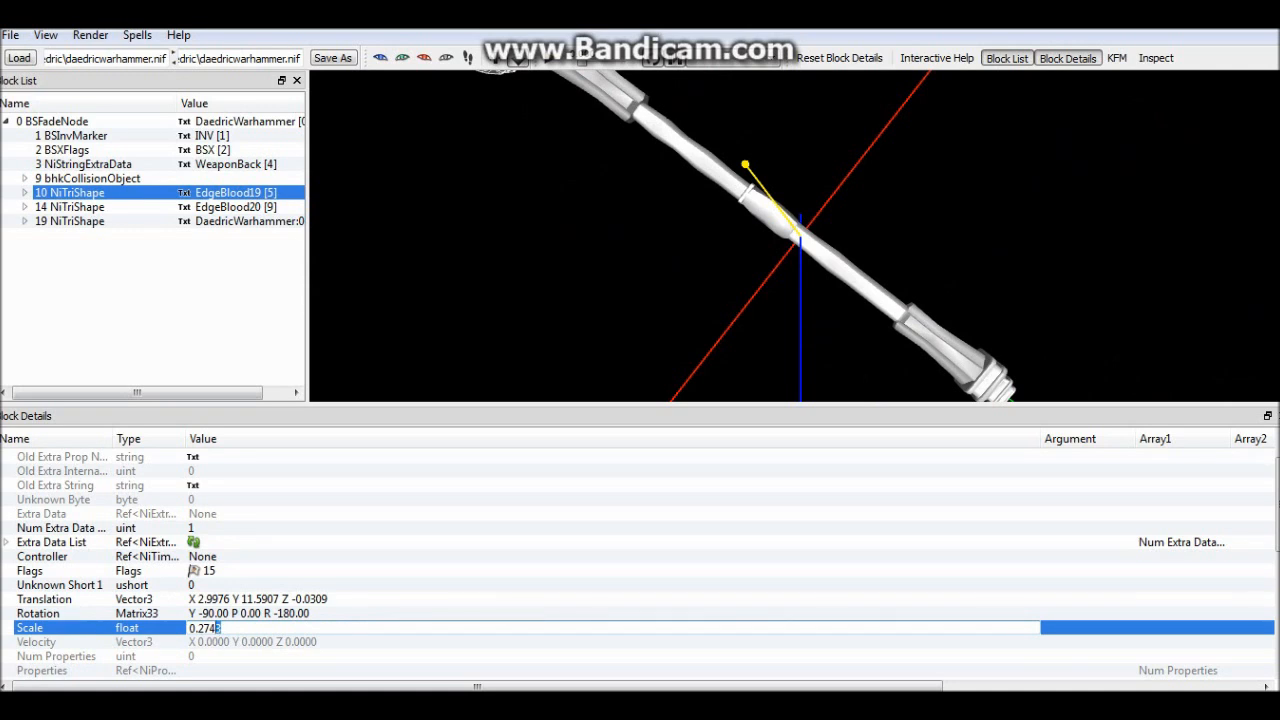
pyautogui.write('8')
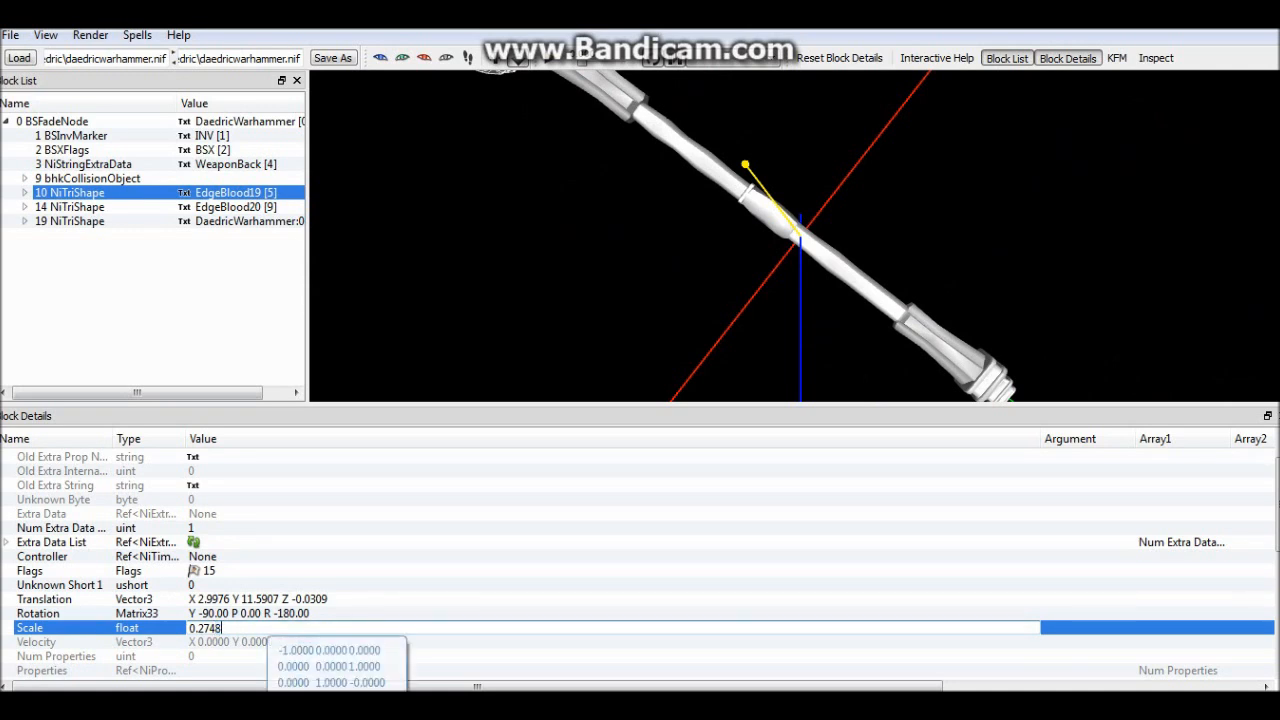
pyautogui.click(262, 613)
# Examine from several angles how the EdgeBlood19 mesh fits around the warhammer's head.
pyautogui.moveTo(640, 250); pyautogui.dragTo(920, 118)
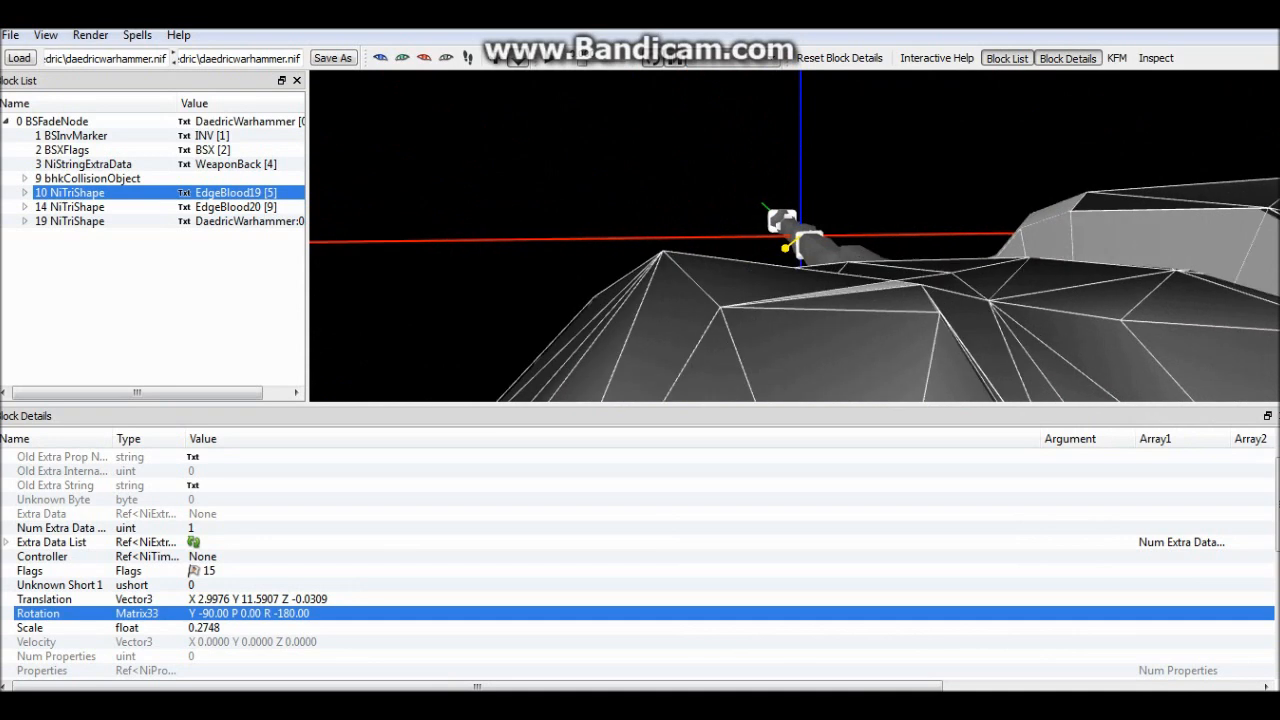
pyautogui.scroll(-5, 794, 236)
pyautogui.scroll(5, 794, 236)
pyautogui.scroll(-5, 794, 236)
pyautogui.scroll(1, 794, 236)
pyautogui.moveTo(790, 228); pyautogui.dragTo(677, 270)
pyautogui.scroll(5, 794, 236)
pyautogui.scroll(-1, 794, 236)
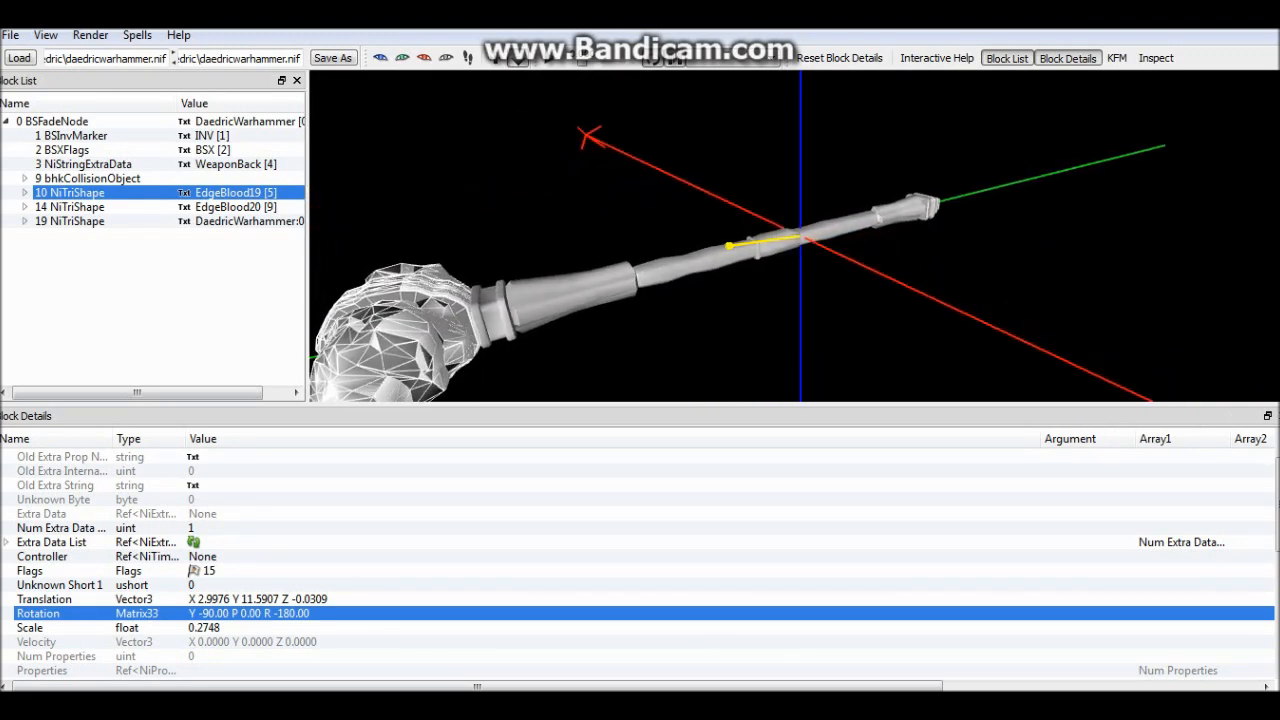
# Restore the EdgeBlood19 shape's scale to 0.2743.
pyautogui.doubleClick(210, 627)
pyautogui.moveTo(222, 627); pyautogui.dragTo(214, 627)
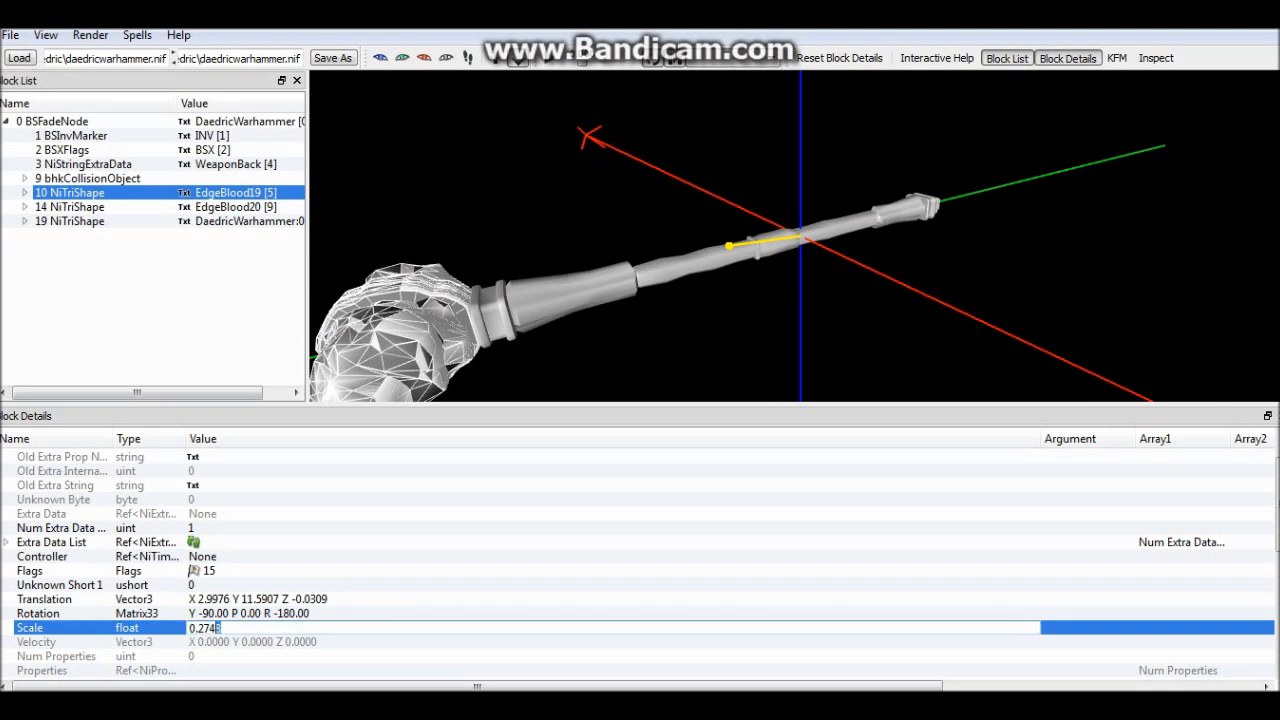
pyautogui.write('3')
pyautogui.click(220, 613)
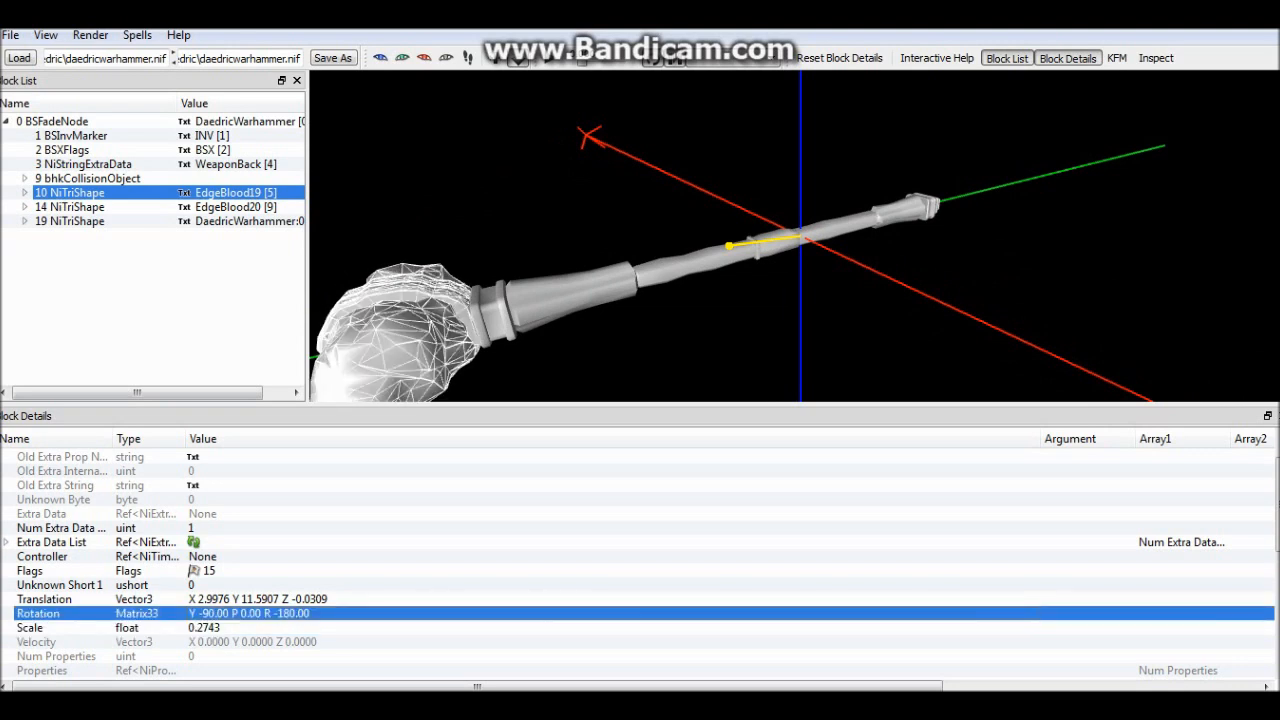
# Check both blood shapes on the hammer and save the mesh as daedricwarhammer.nif in the daedric weapons folder.
pyautogui.click(77, 206)
pyautogui.click(236, 192)
pyautogui.moveTo(700, 200); pyautogui.dragTo(558, 292)
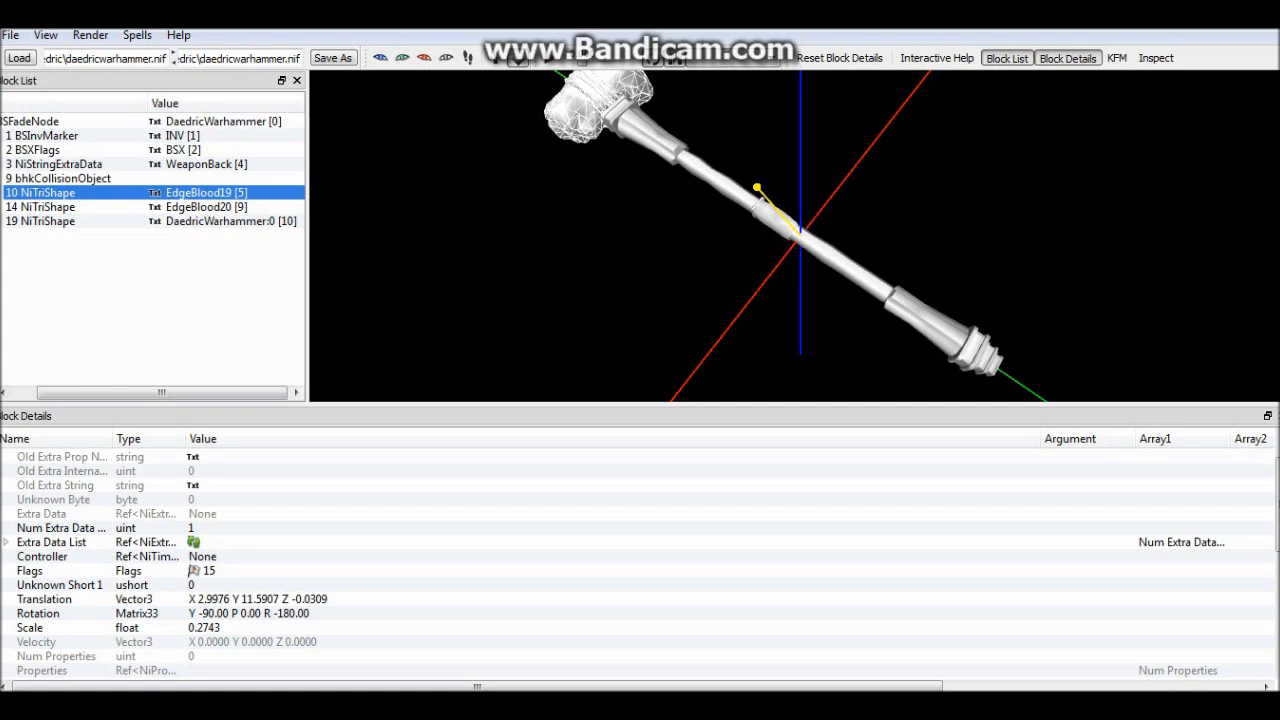
pyautogui.moveTo(161, 392); pyautogui.dragTo(136, 392)
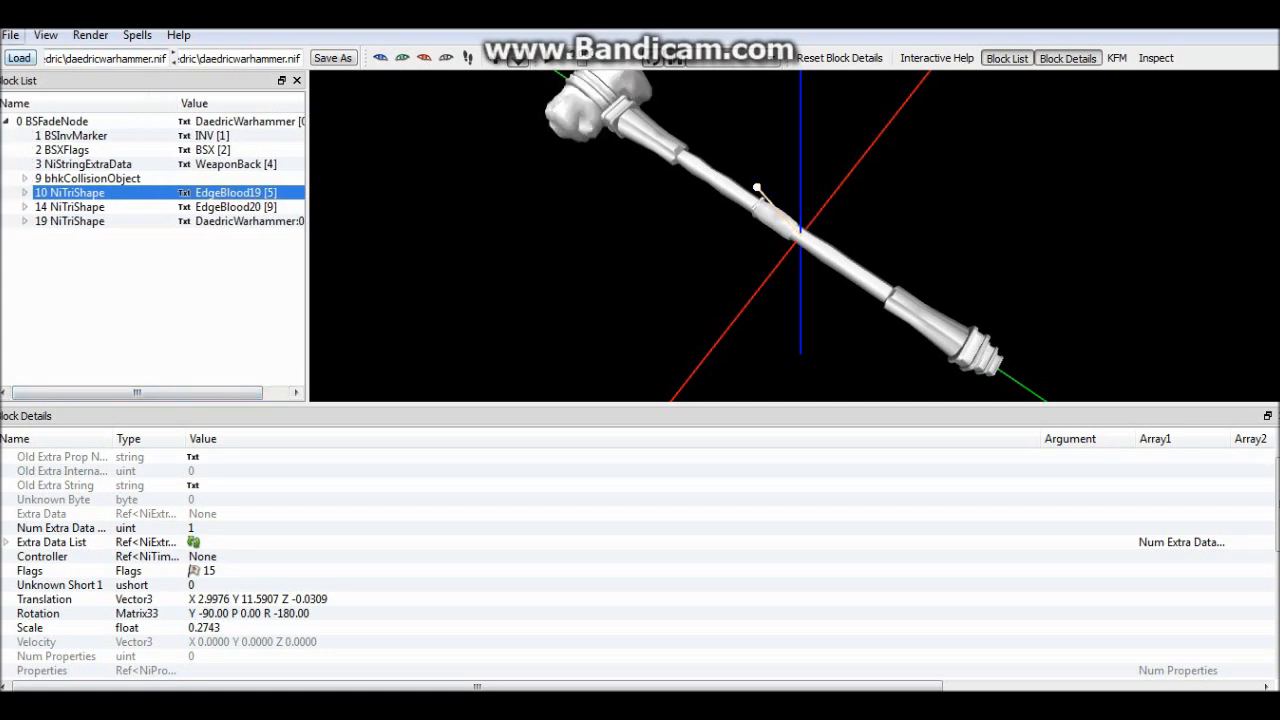
pyautogui.click(10, 35)
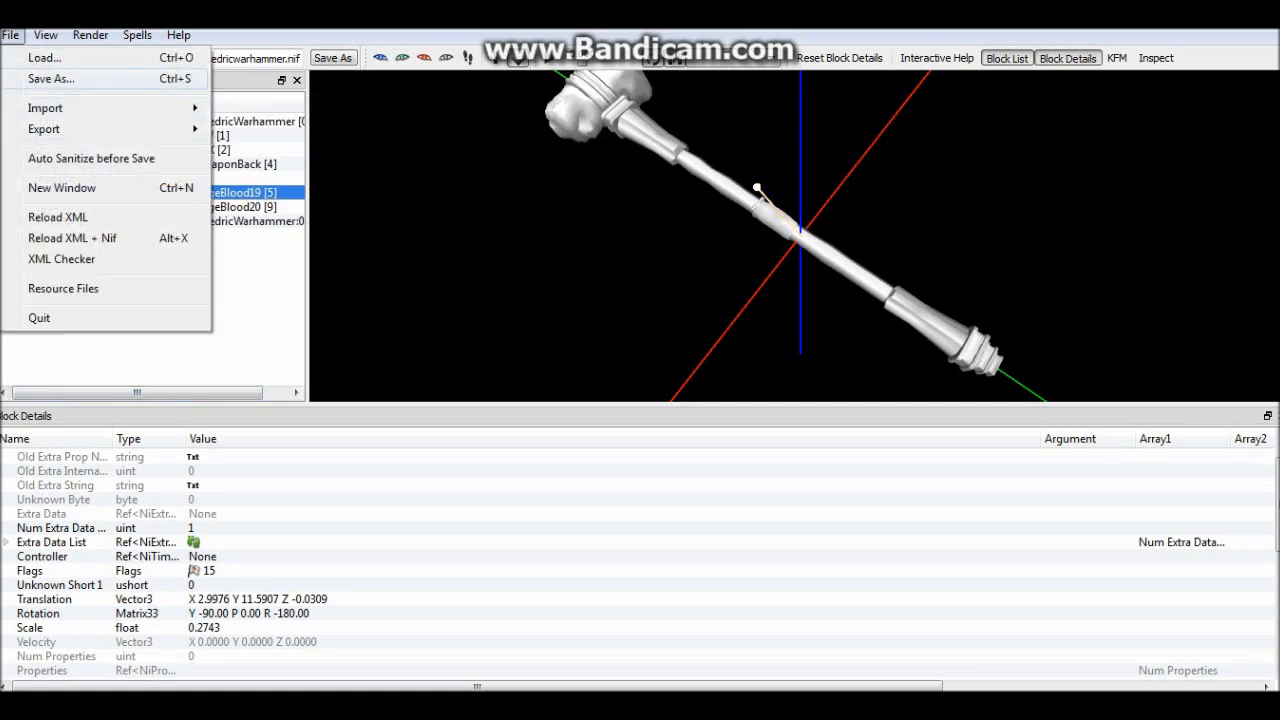
pyautogui.click(51, 78)
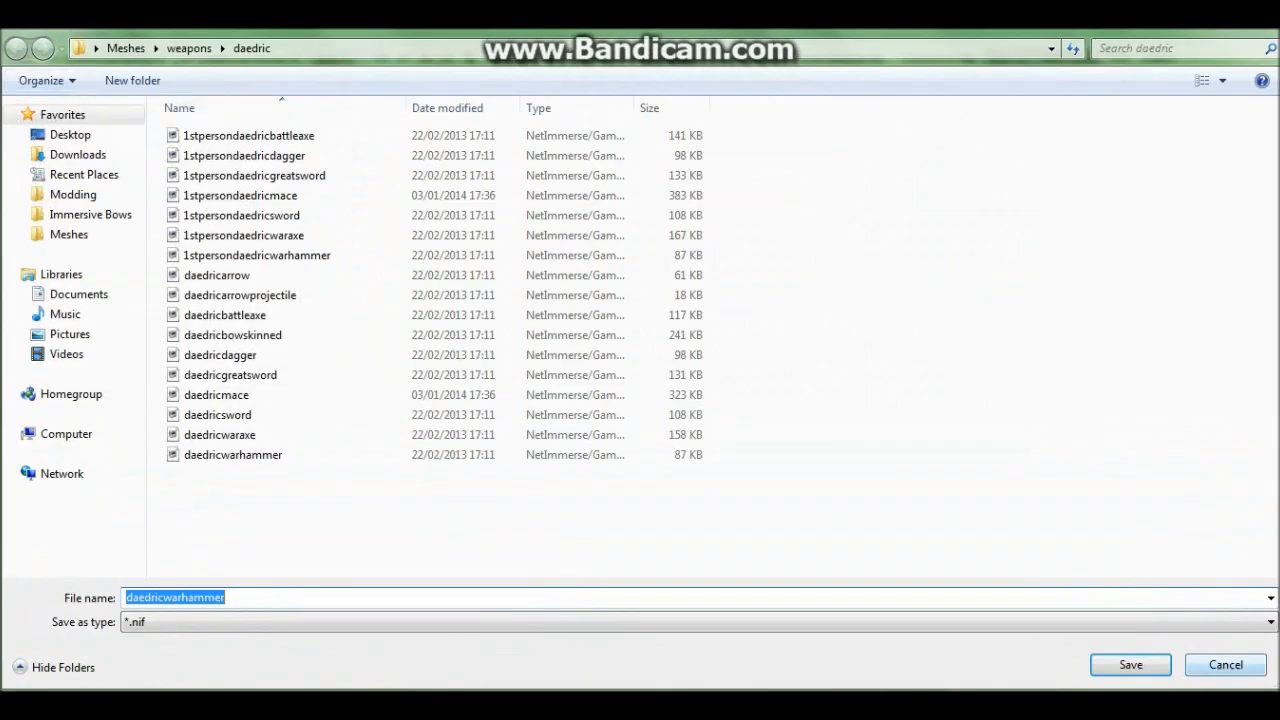
pyautogui.press('Return')
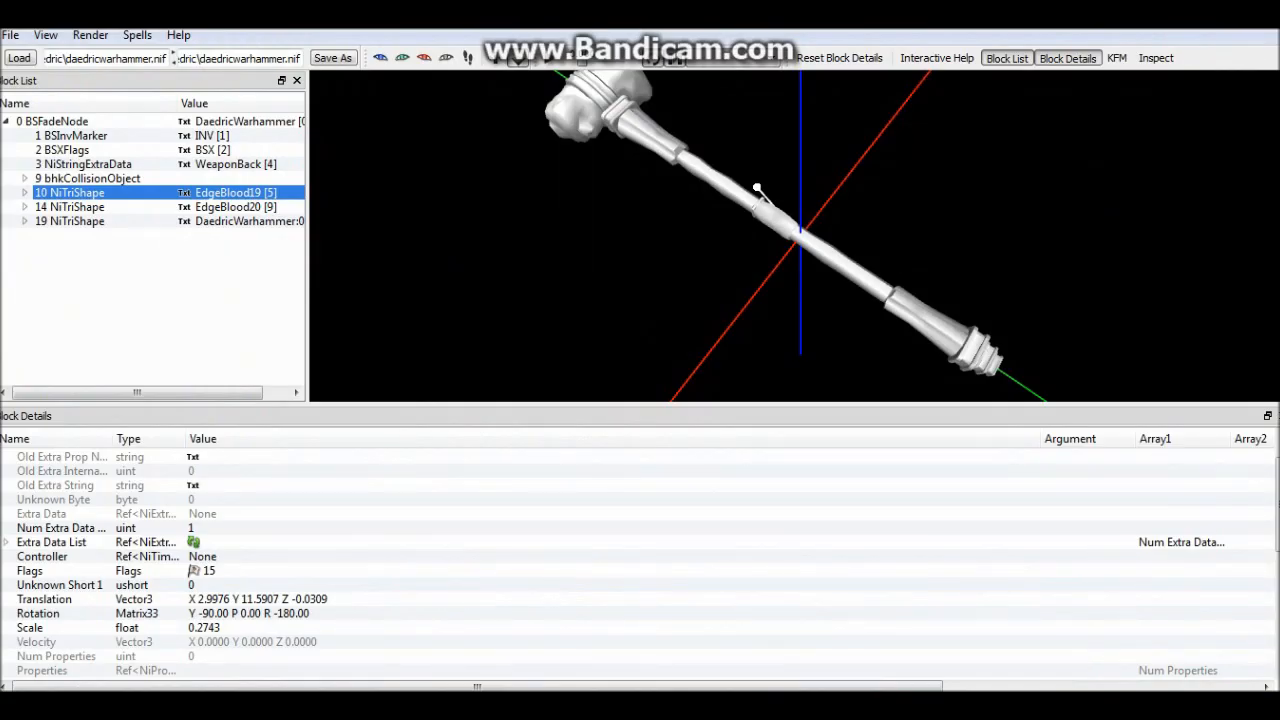
# Expand the DaedricWarhammer shape down to its shader property and select the shader texture set.
pyautogui.scroll(-5, 794, 236)
pyautogui.scroll(7, 794, 236)
pyautogui.moveTo(794, 236)
pyautogui.mouseDown()
pyautogui.moveTo(846, 236)
pyautogui.moveTo(786, 236)
pyautogui.mouseUp()
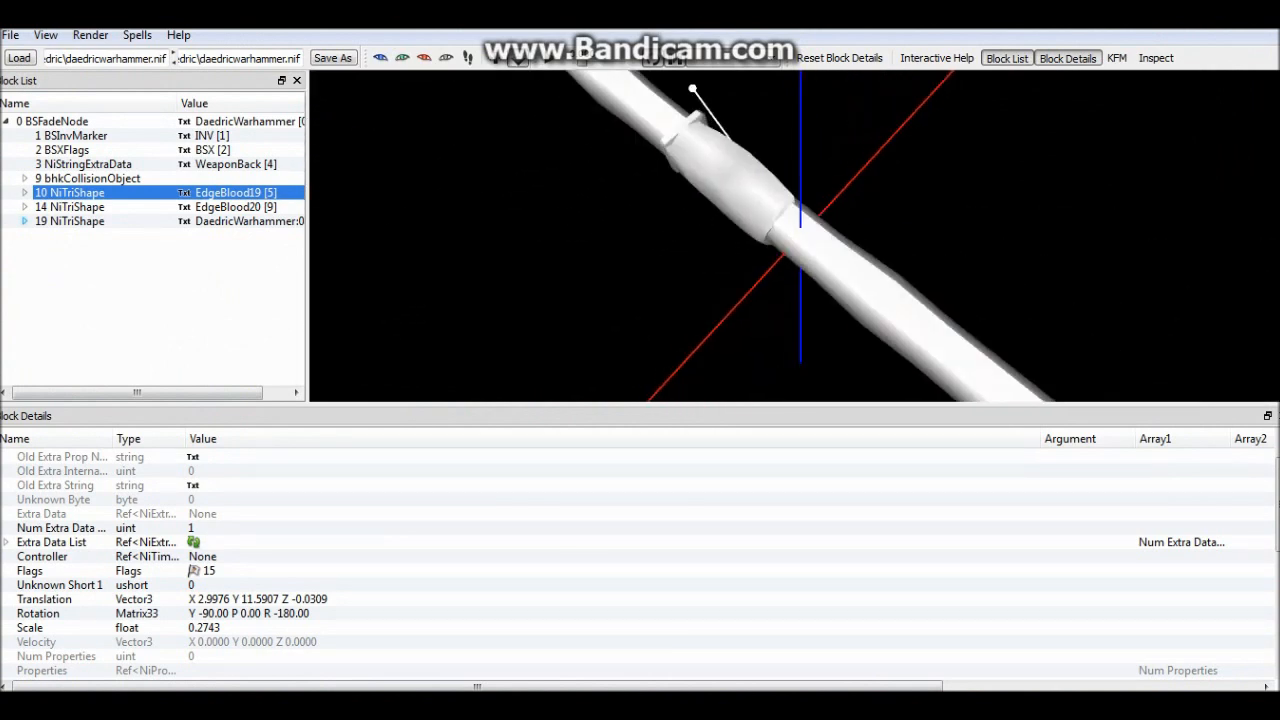
pyautogui.click(24, 221)
pyautogui.click(43, 249)
pyautogui.click(122, 263)
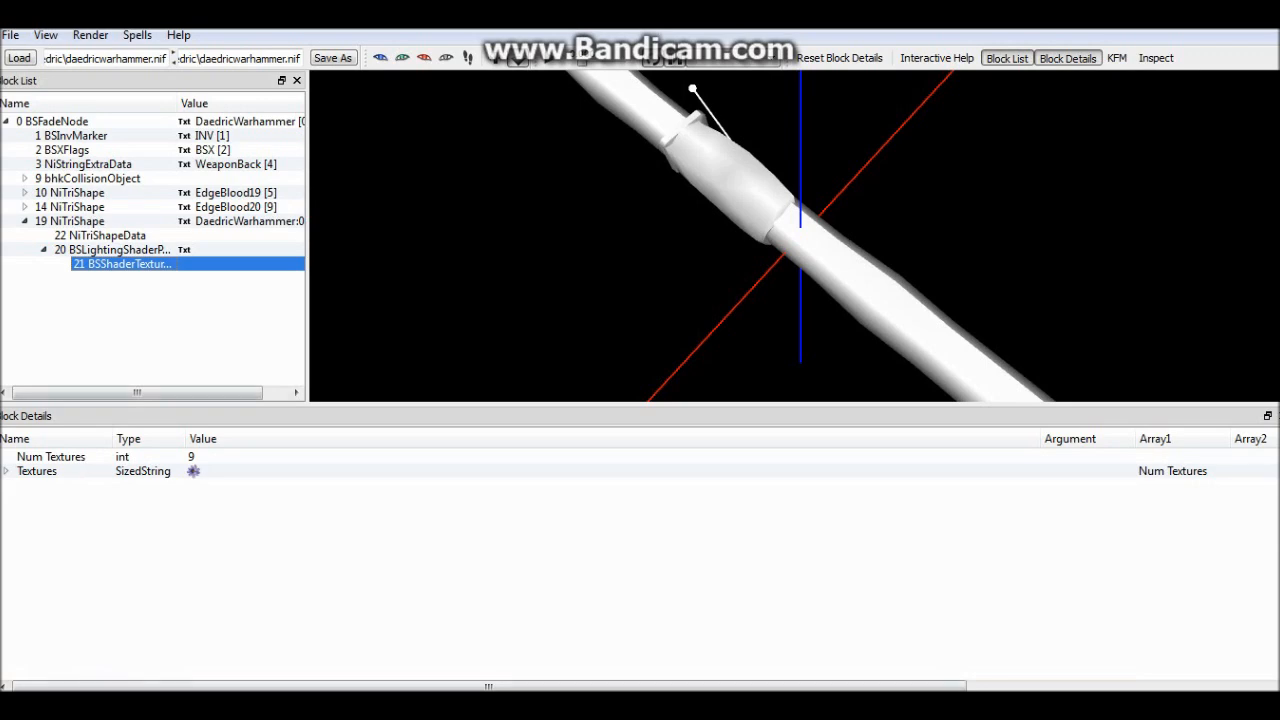
# Switch to the Downloads folder in Windows Explorer and move the warhammer preview image into the Argonian Models folder.
pyautogui.moveTo(320, 705)
pyautogui.moveTo(117, 615)
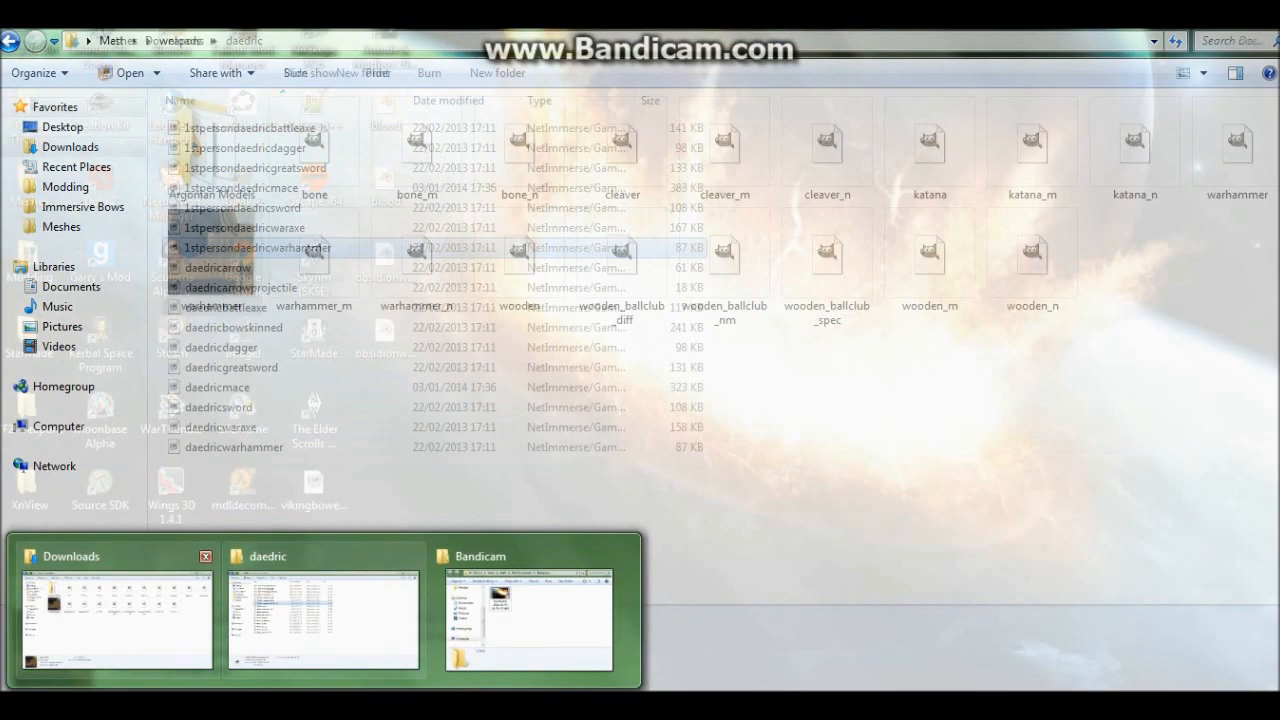
pyautogui.click(117, 615)
pyautogui.click(500, 450)
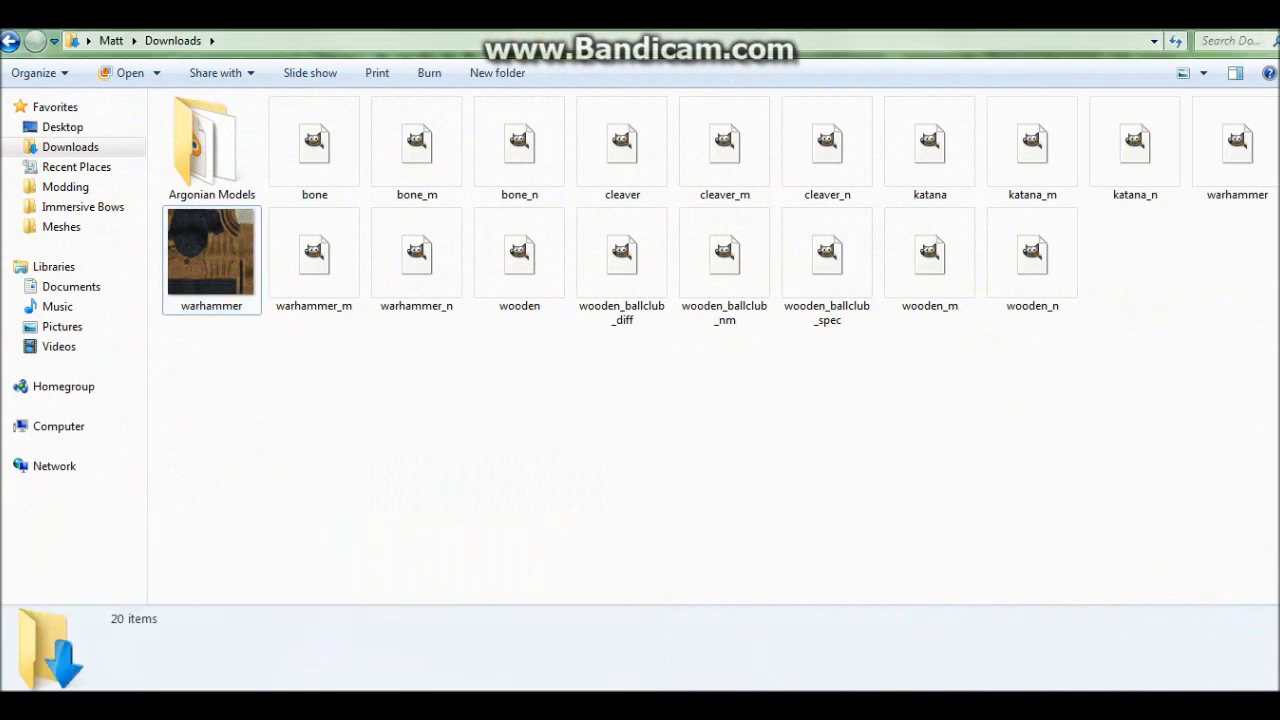
pyautogui.click(1237, 150)
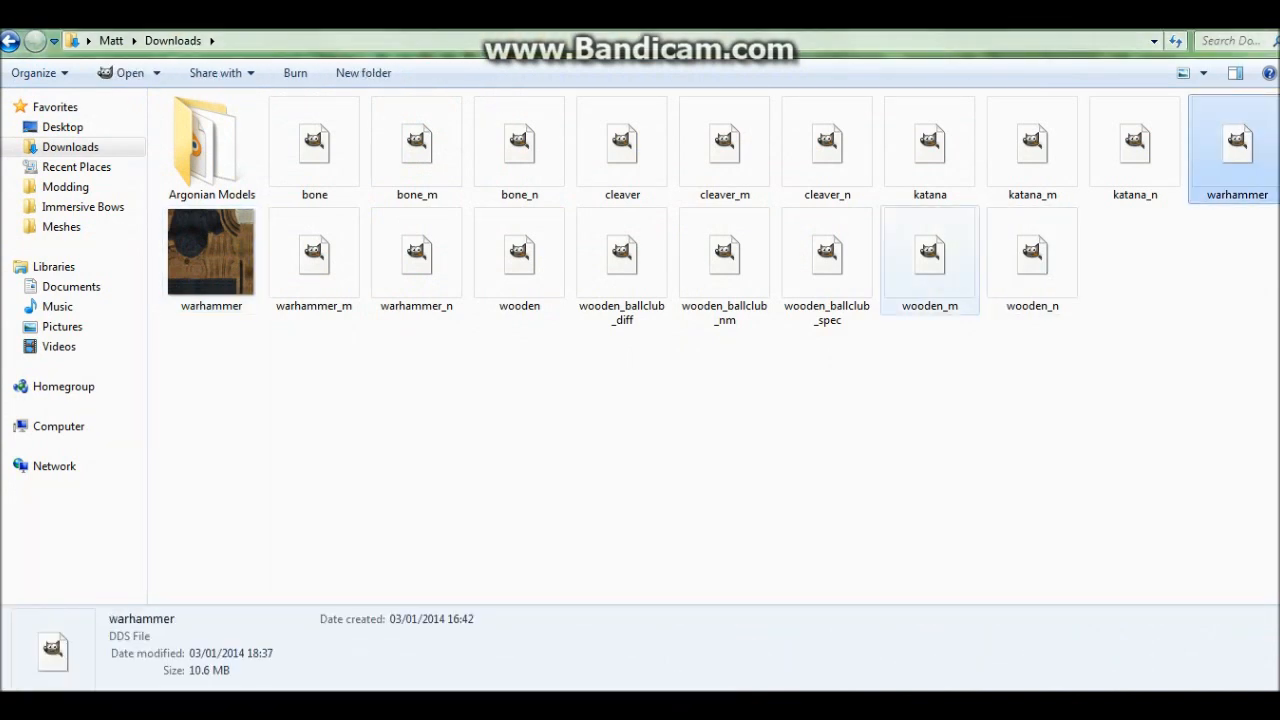
pyautogui.keyDown('shift'); pyautogui.click(314, 255); pyautogui.keyUp('shift')
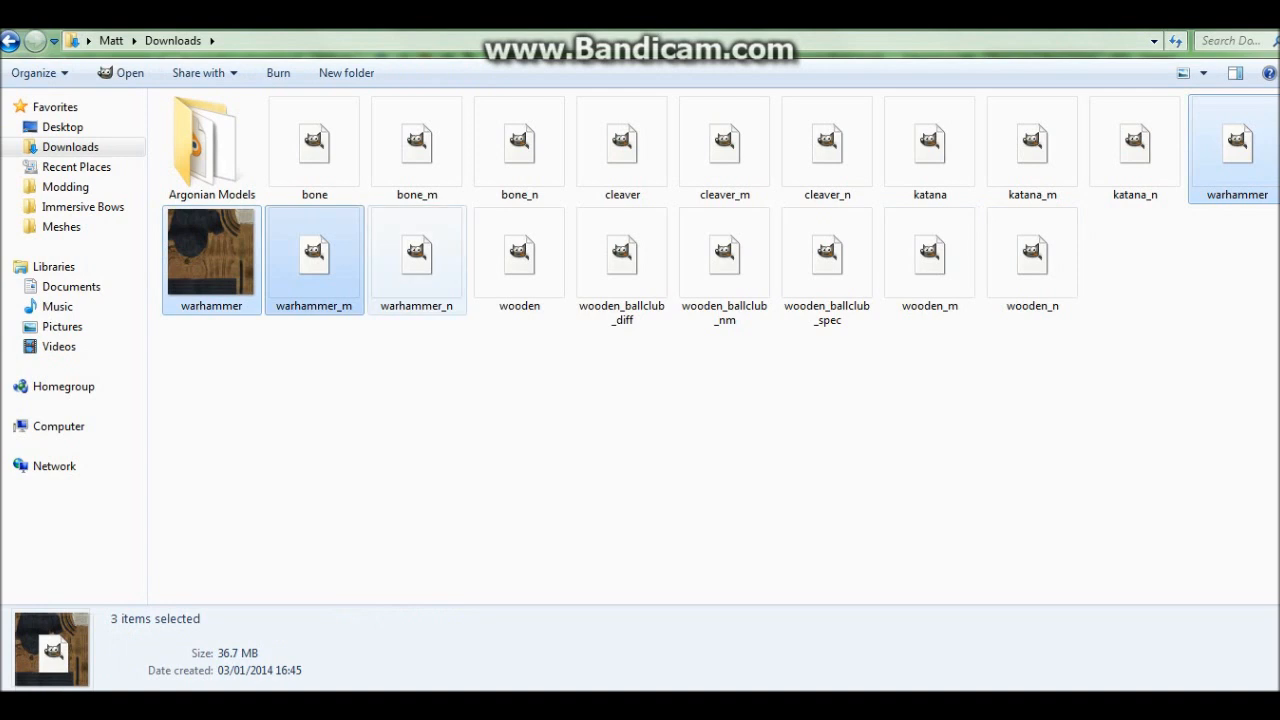
pyautogui.keyDown('shift'); pyautogui.click(416, 255); pyautogui.keyUp('shift')
pyautogui.click(211, 380)
pyautogui.moveTo(211, 252); pyautogui.dragTo(200, 140)
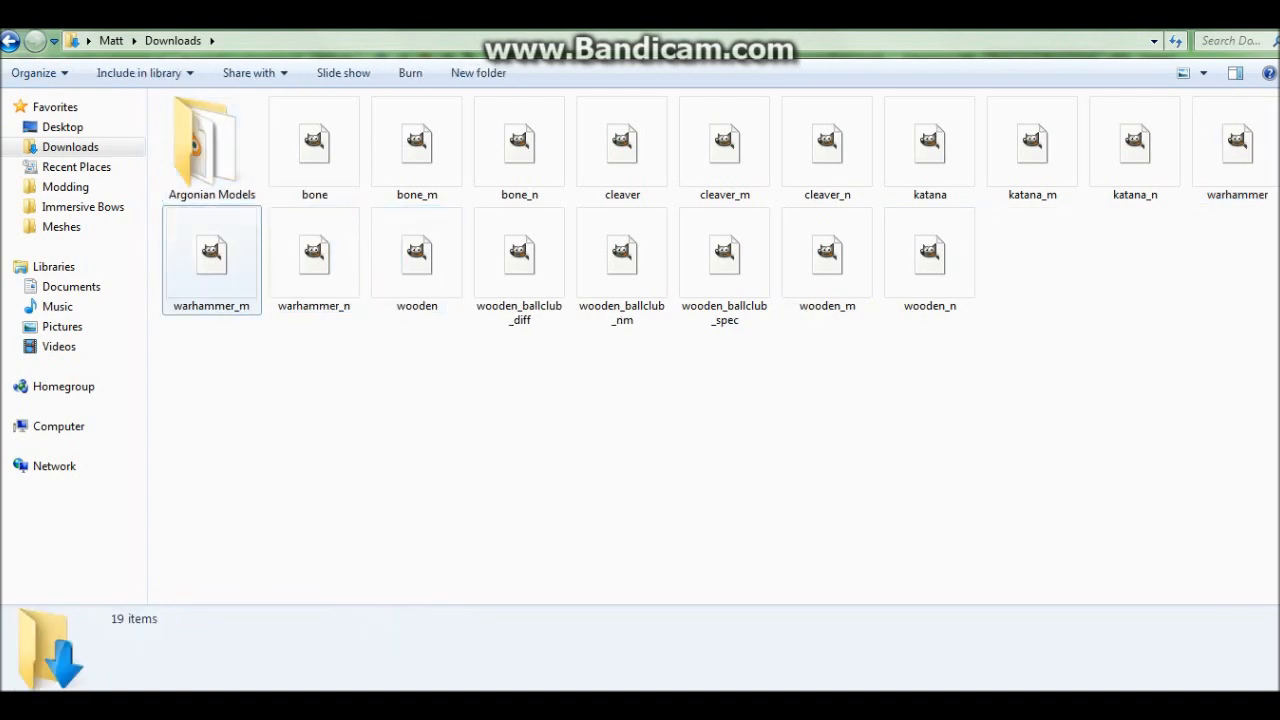
# Copy the three DDS textures warhammer, warhammer_m and warhammer_n from the Downloads folder.
pyautogui.press('Right')
pyautogui.hotkey('shift', 'Left')
pyautogui.hotkey('shift', 'Home')
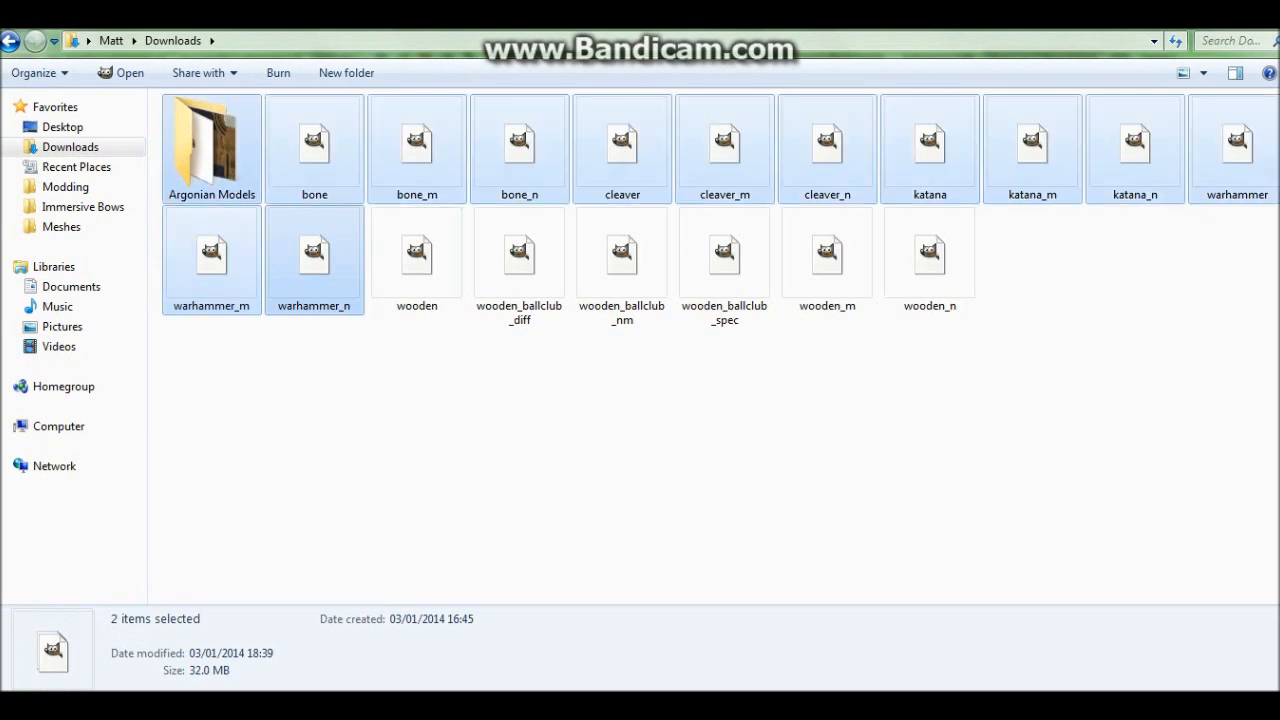
pyautogui.hotkey('shift', 'Right')
pyautogui.hotkey('shift', 'Right')
pyautogui.hotkey('shift', 'Right')
pyautogui.hotkey('shift', 'Right')
pyautogui.hotkey('shift', 'Right')
pyautogui.hotkey('shift', 'Right')
pyautogui.hotkey('shift', 'Right')
pyautogui.hotkey('shift', 'Right')
pyautogui.hotkey('shift', 'Right')
pyautogui.hotkey('shift', 'Right')
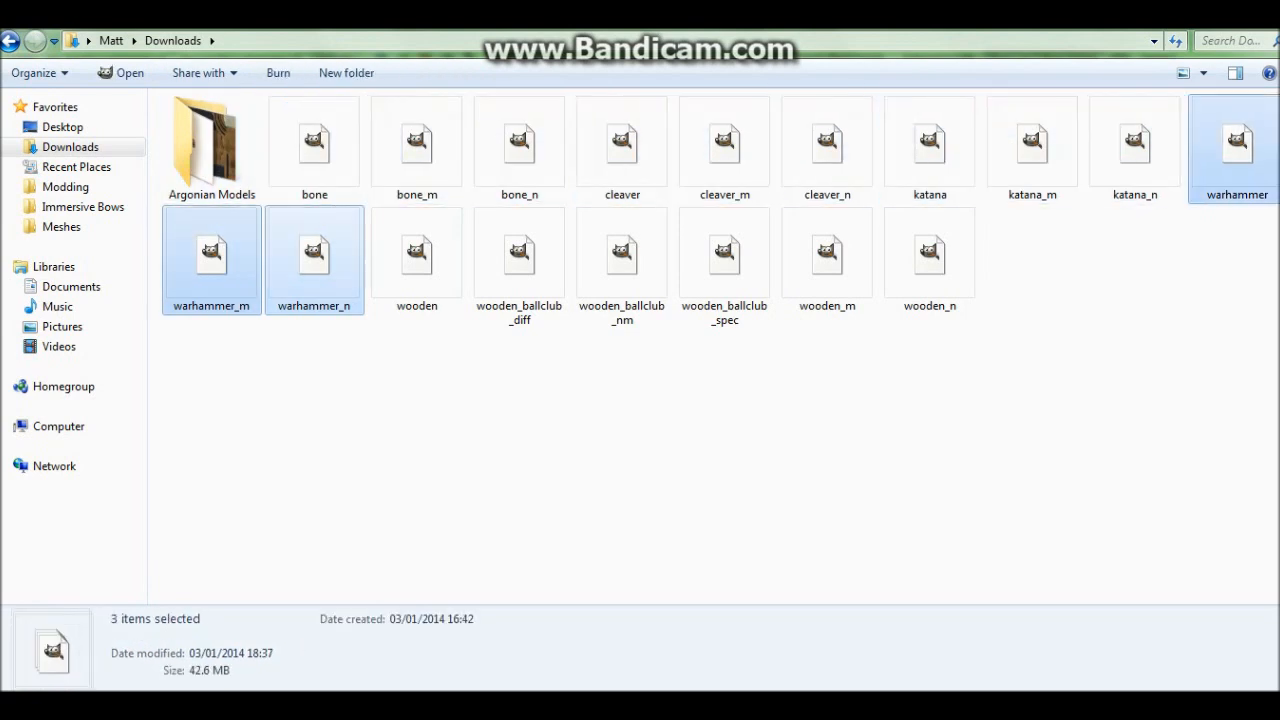
pyautogui.rightClick(252, 274)
pyautogui.click(298, 497)
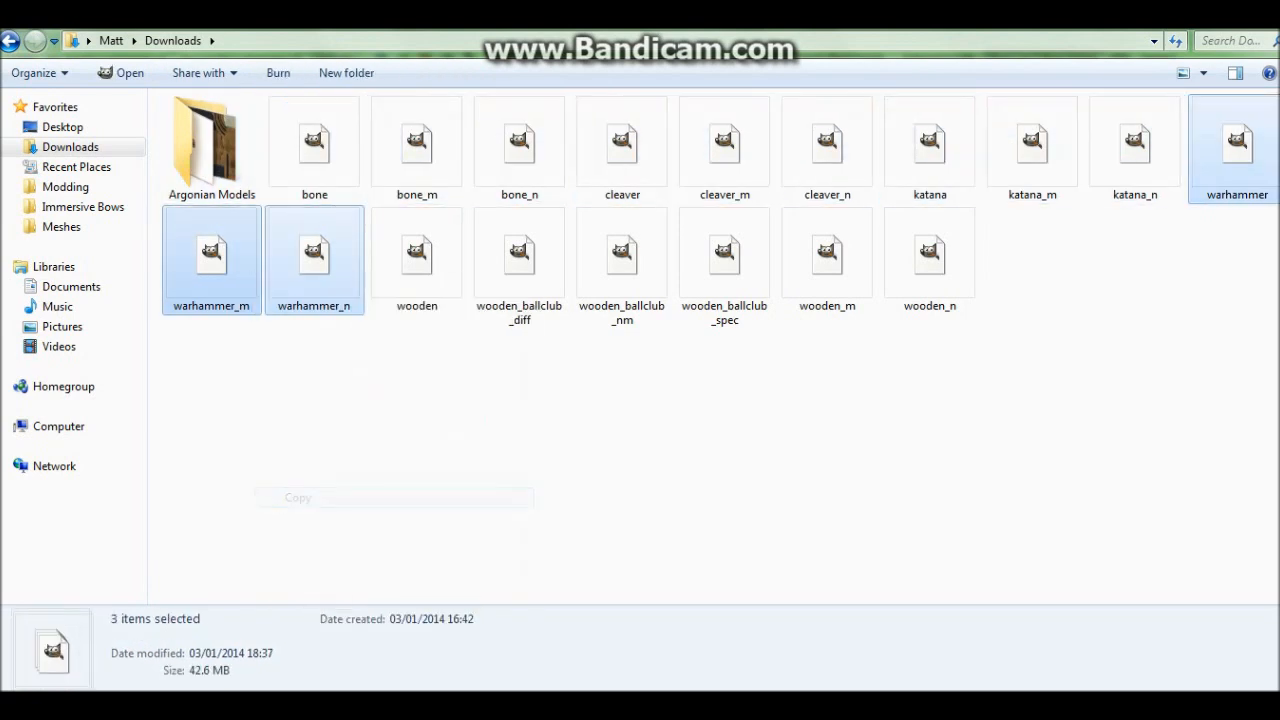
# Go to the Textures\weapons folder in Skyrim's Data directory, under Program Files (x86)\Steam\steamapps\common on drive C.
pyautogui.click(58, 426)
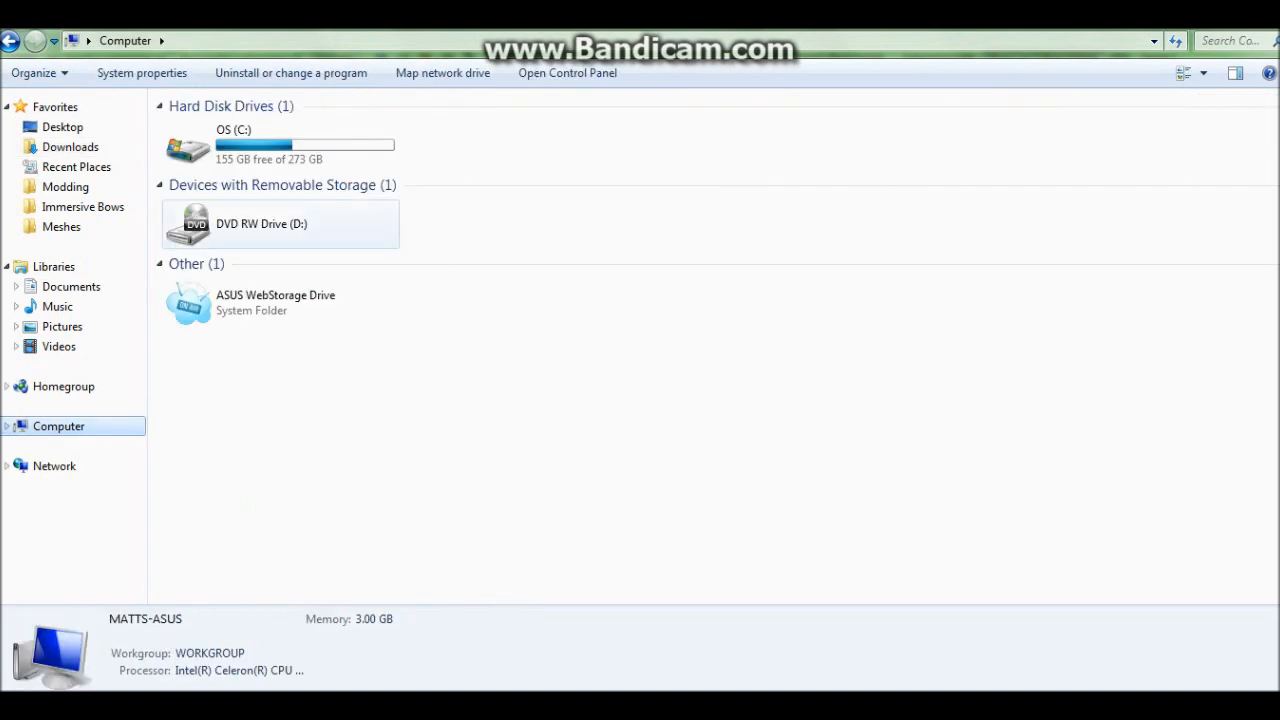
pyautogui.click(280, 145)
pyautogui.doubleClick(280, 145)
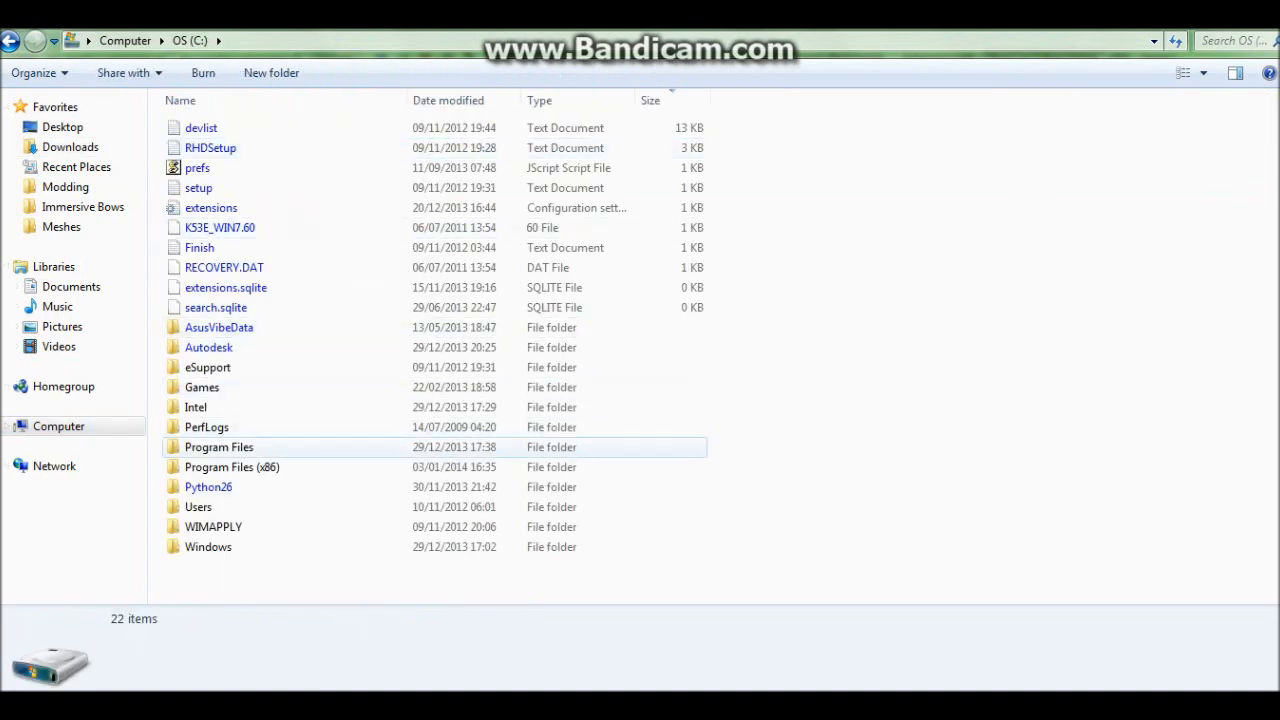
pyautogui.doubleClick(210, 468)
pyautogui.doubleClick(210, 128)
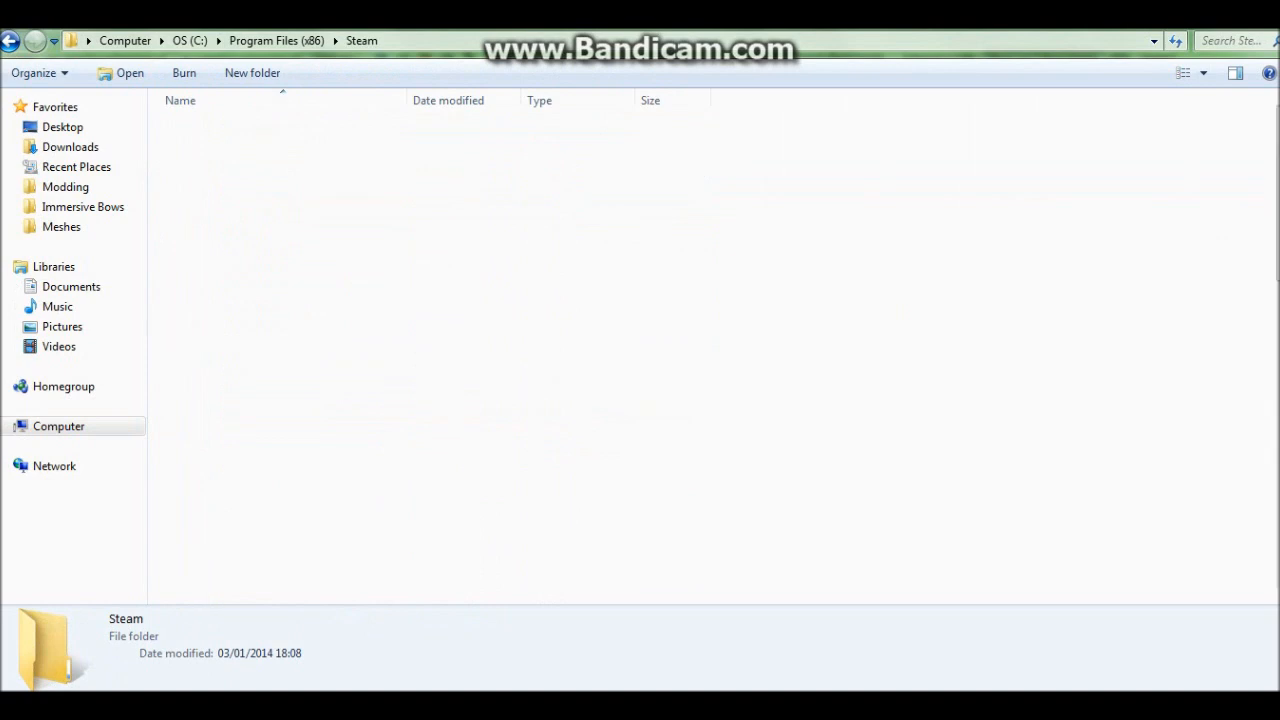
pyautogui.doubleClick(212, 527)
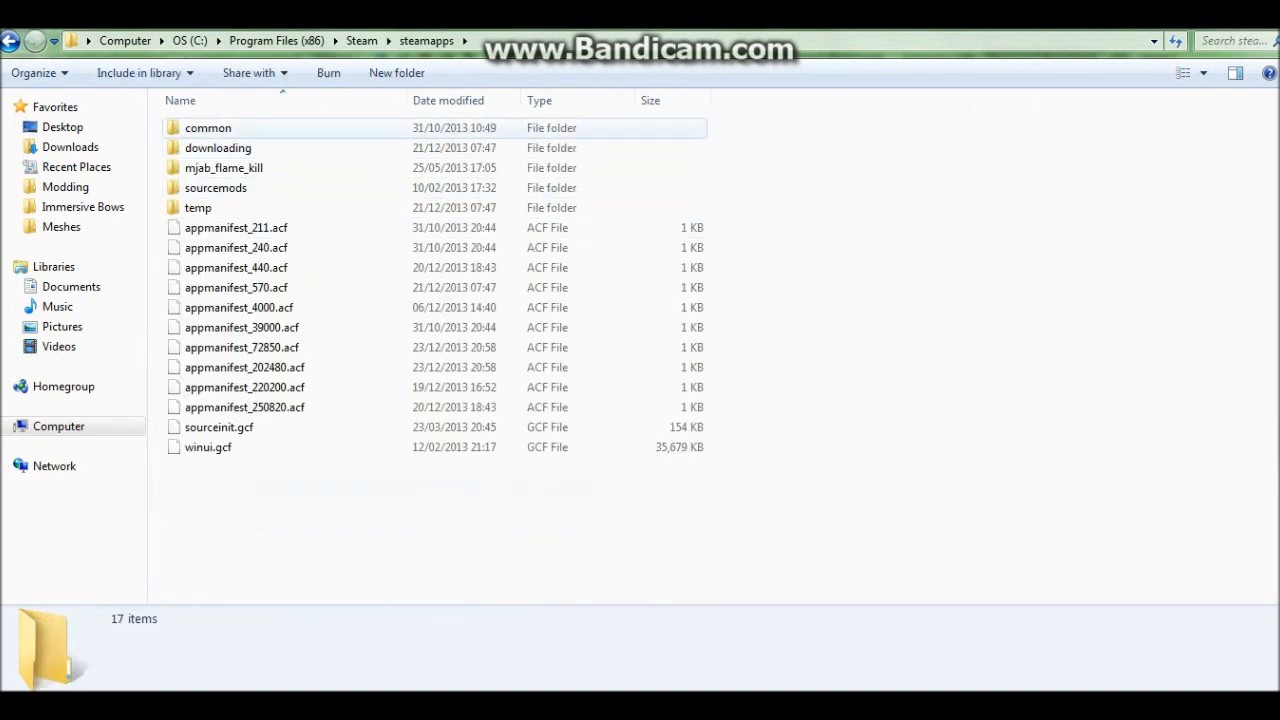
pyautogui.doubleClick(208, 128)
pyautogui.doubleClick(201, 247)
pyautogui.doubleClick(200, 147)
pyautogui.doubleClick(205, 347)
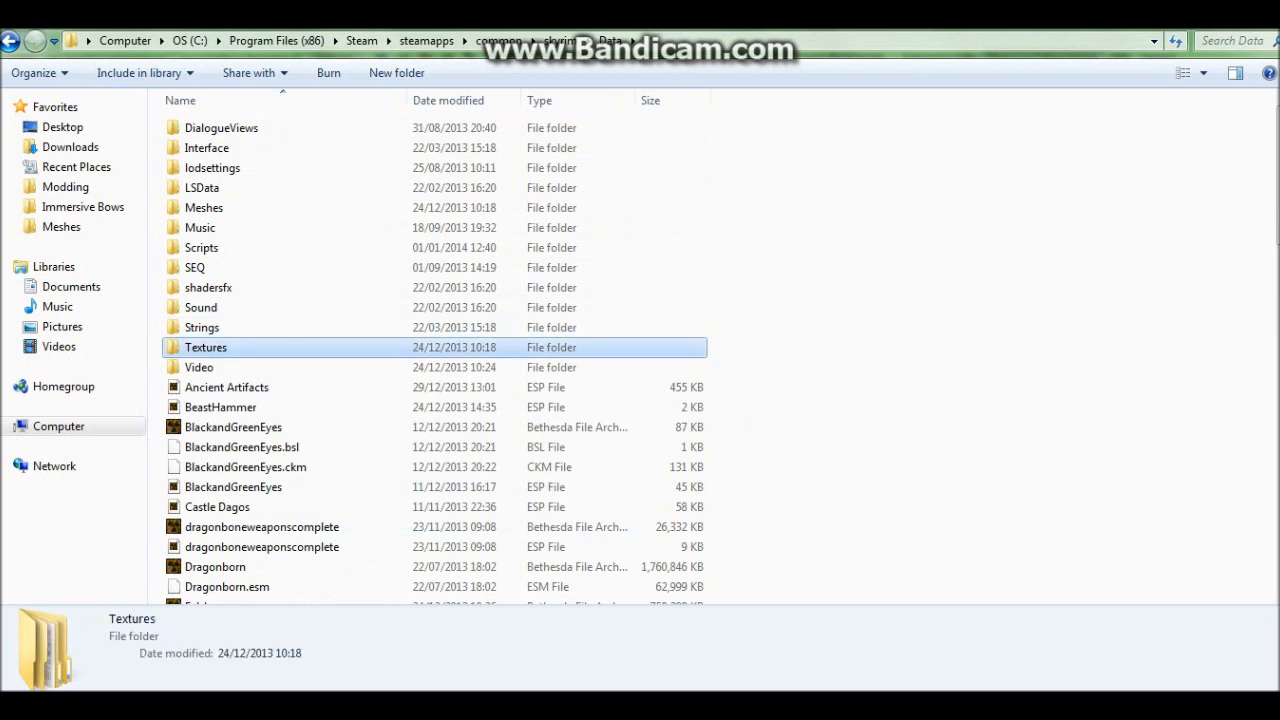
pyautogui.doubleClick(207, 307)
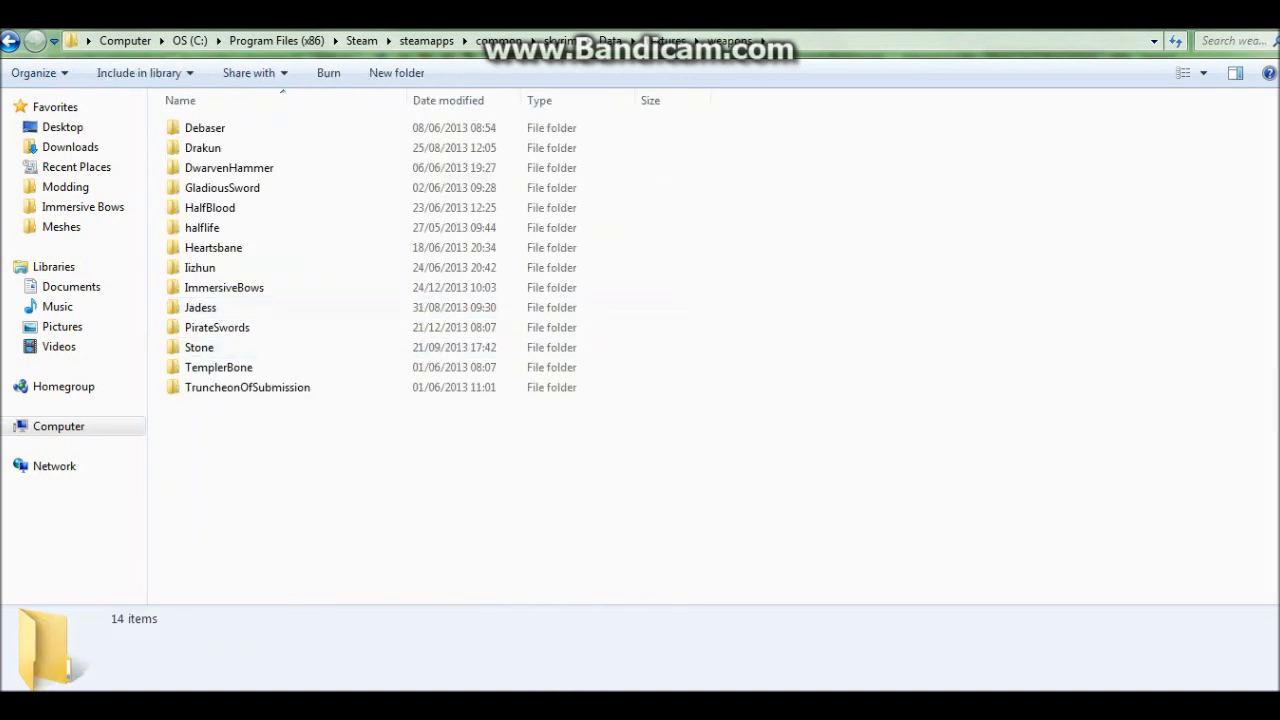
# Create a new folder named Warhammer inside the weapons textures folder.
pyautogui.rightClick(282, 168)
pyautogui.moveTo(330, 396)
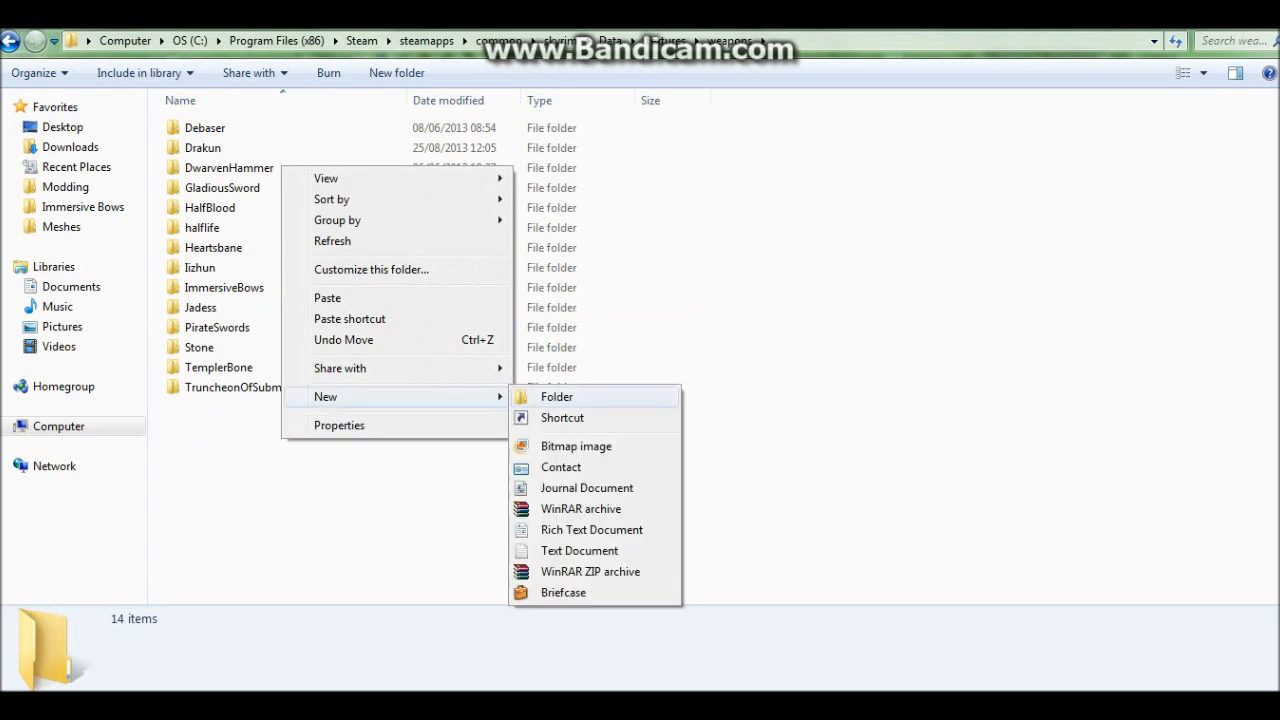
pyautogui.click(560, 397)
pyautogui.write('W')
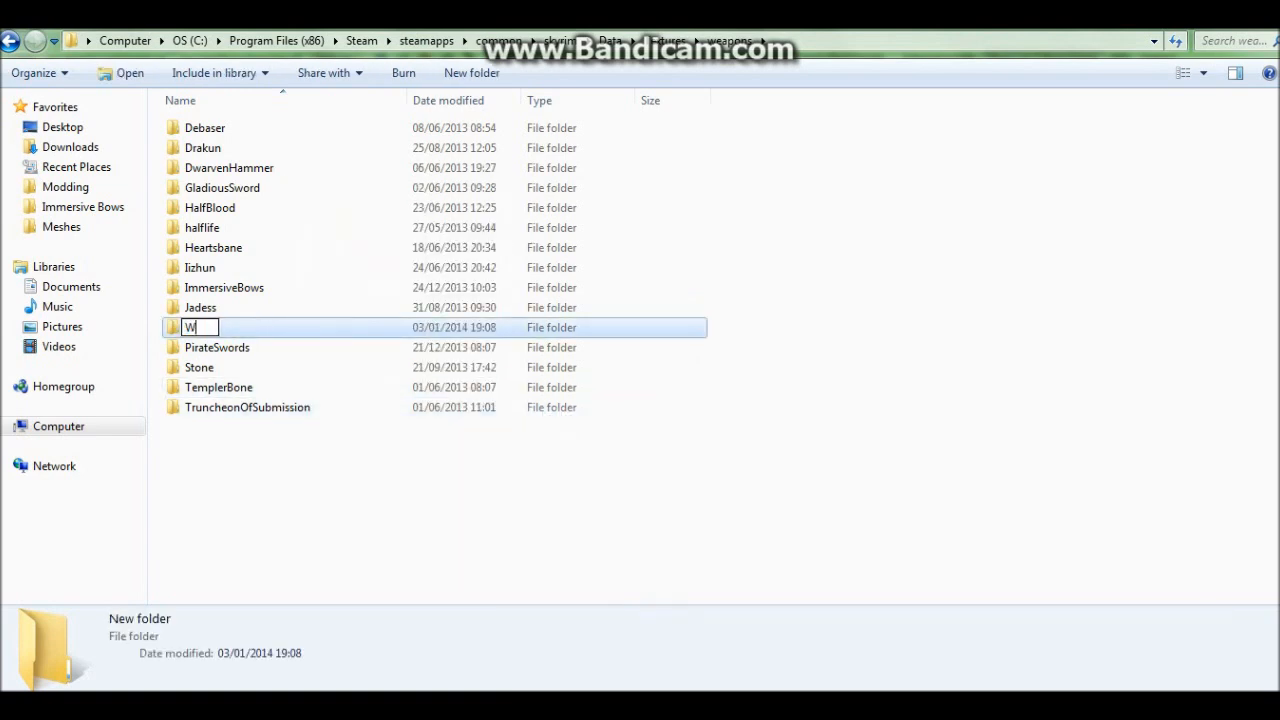
pyautogui.write('arhammer')
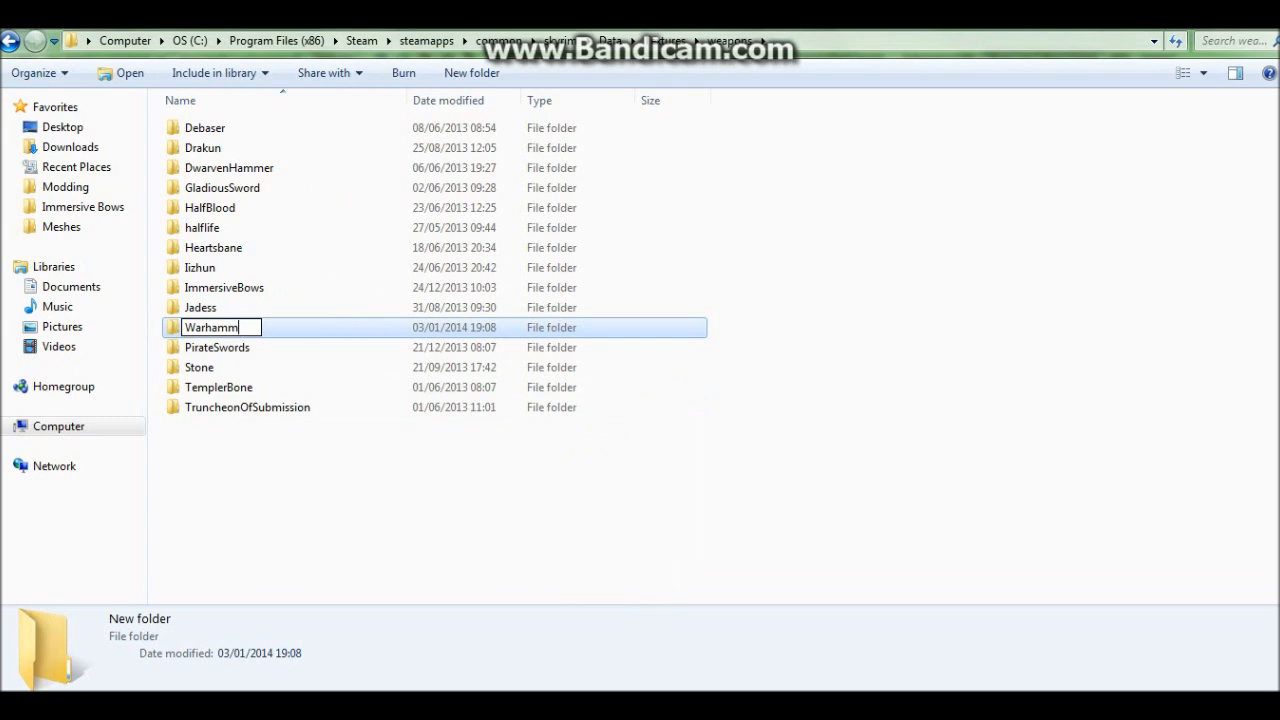
pyautogui.press('Return')
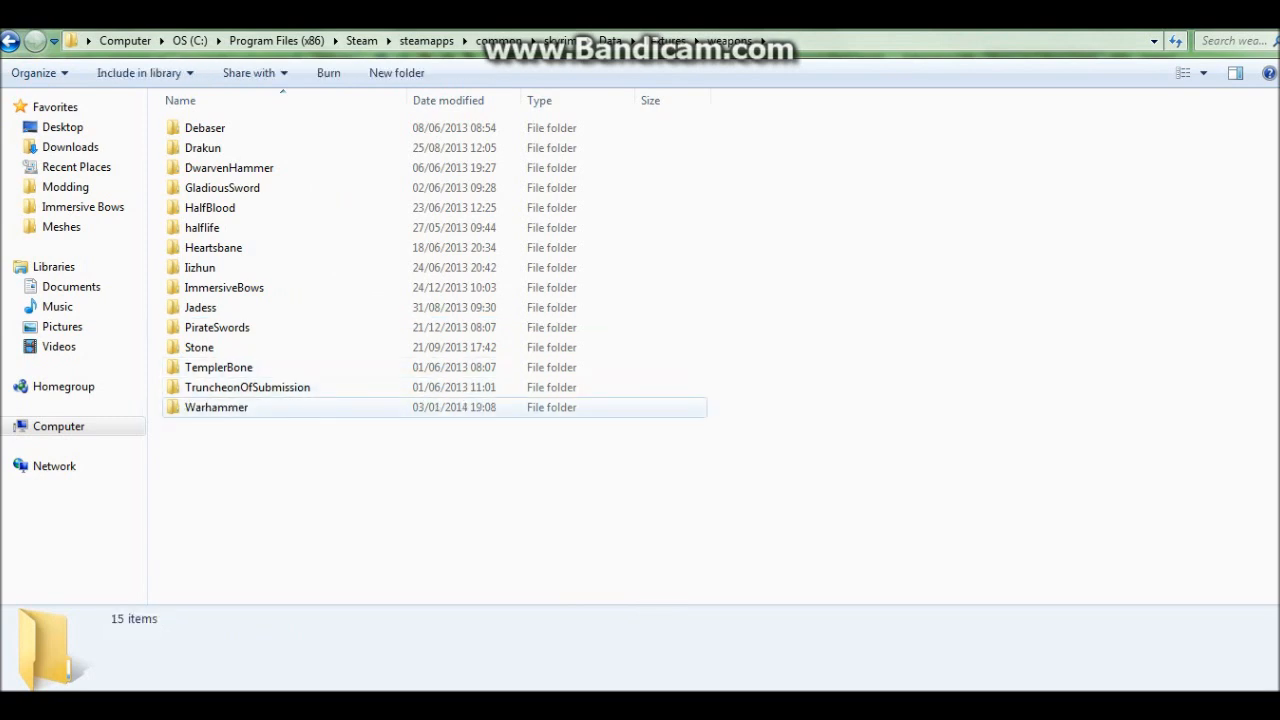
# Paste the copied warhammer textures into the Warhammer folder.
pyautogui.doubleClick(216, 407)
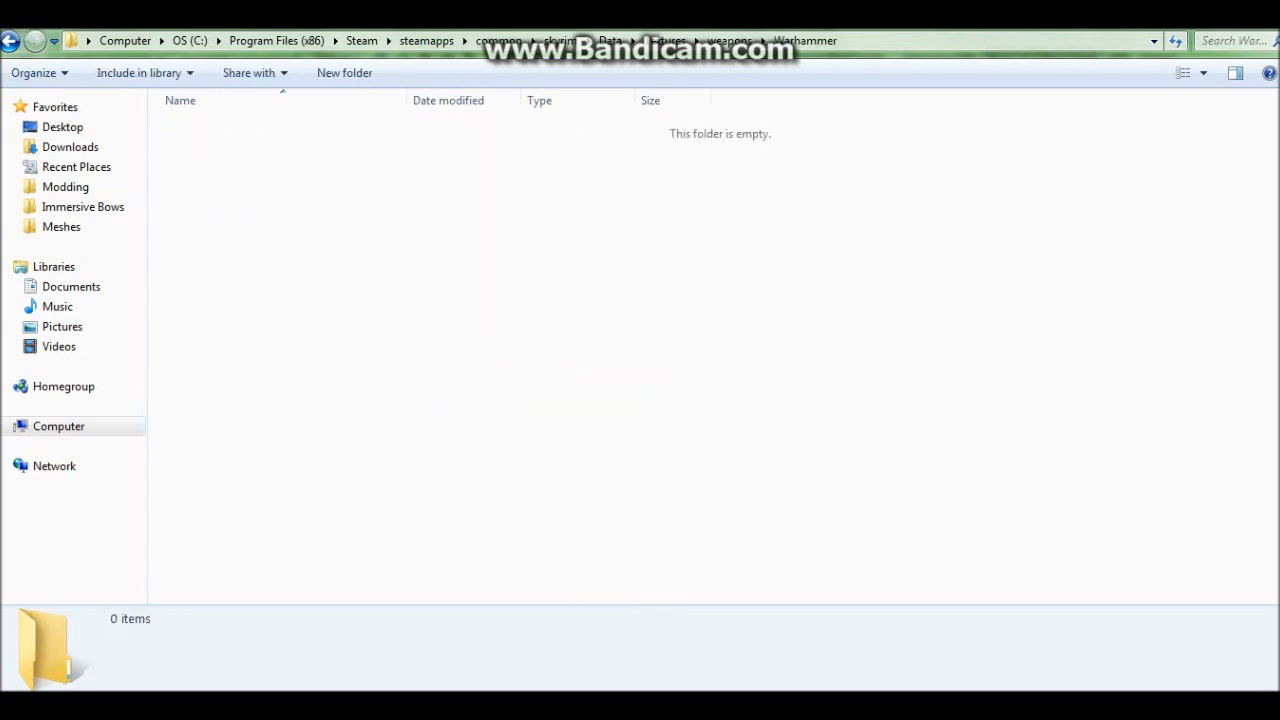
pyautogui.hotkey('ctrl', 'v')
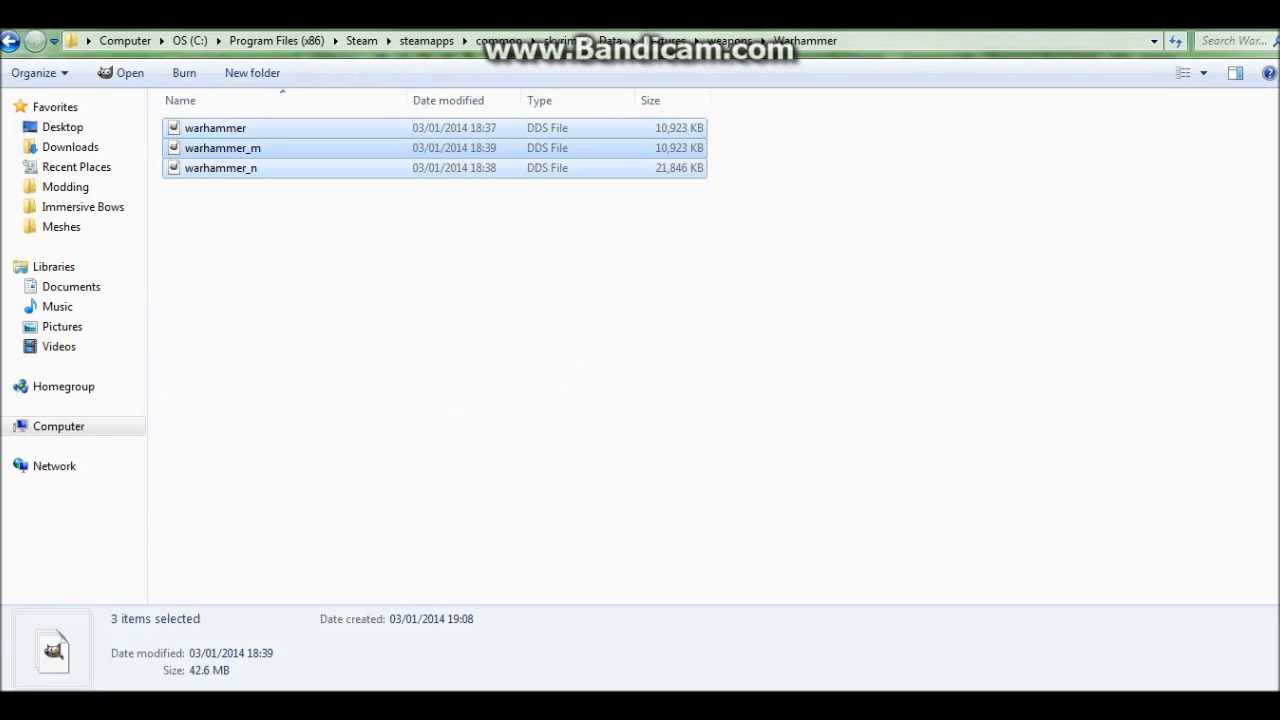
pyautogui.click(455, 415)
# Switch back to NifSkope, set the first texture path to textures\weapons\warhammer\warhammer.dds and copy that path.
pyautogui.hotkey('alt', 'Tab')
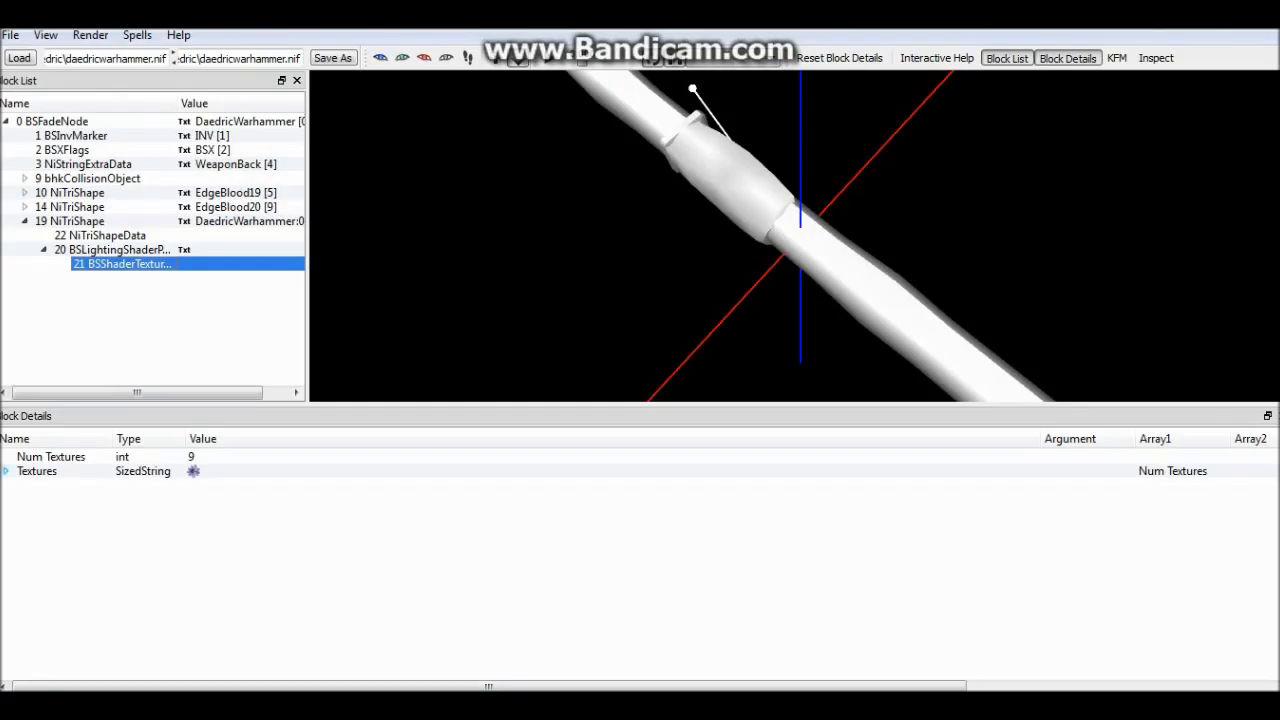
pyautogui.scroll(-4, 794, 236)
pyautogui.click(6, 471)
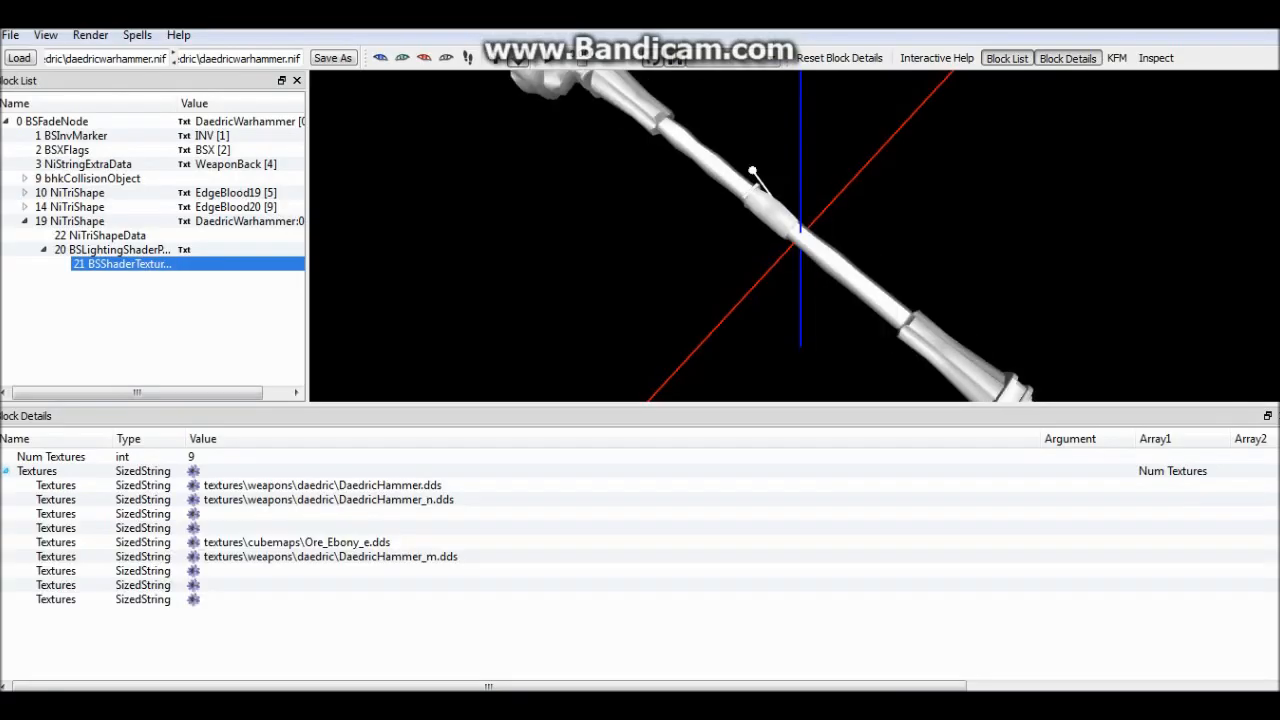
pyautogui.doubleClick(321, 485)
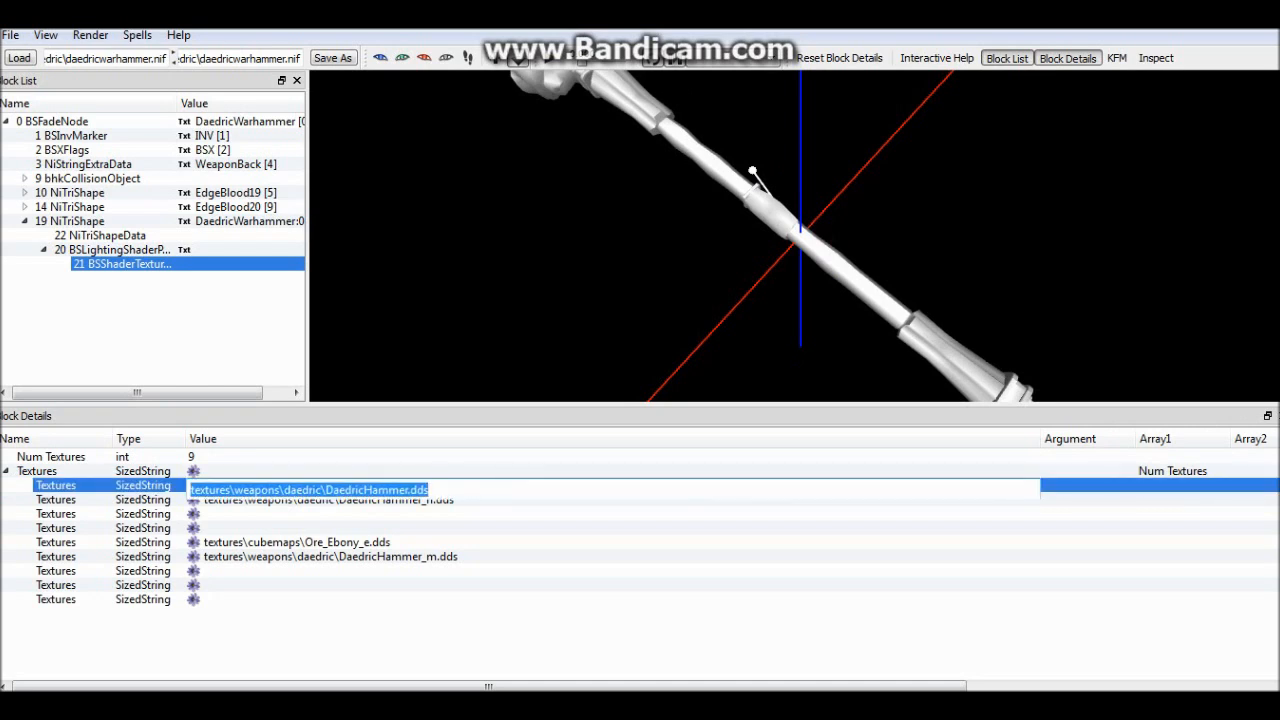
pyautogui.click(429, 489)
pyautogui.moveTo(429, 489); pyautogui.dragTo(284, 489)
pyautogui.write('warh')
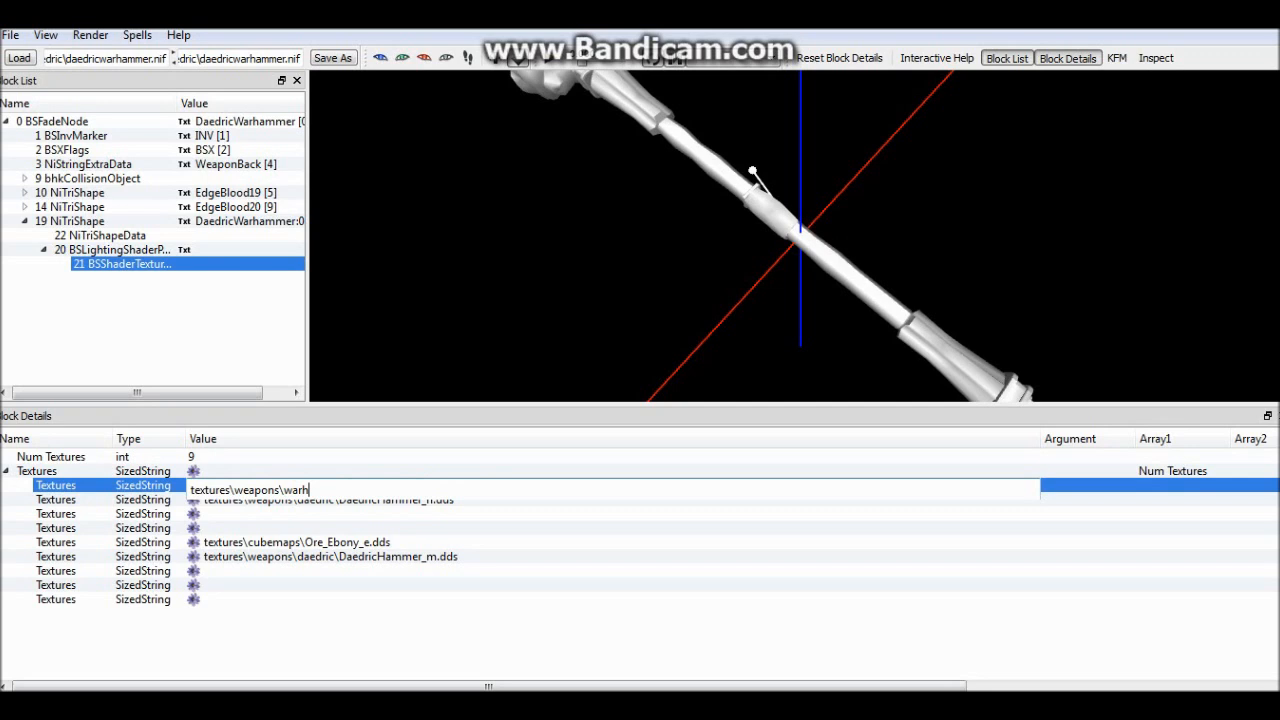
pyautogui.write('ammer\\warhammer.dds')
pyautogui.moveTo(430, 490); pyautogui.dragTo(190, 490)
pyautogui.hotkey('ctrl', 'c')
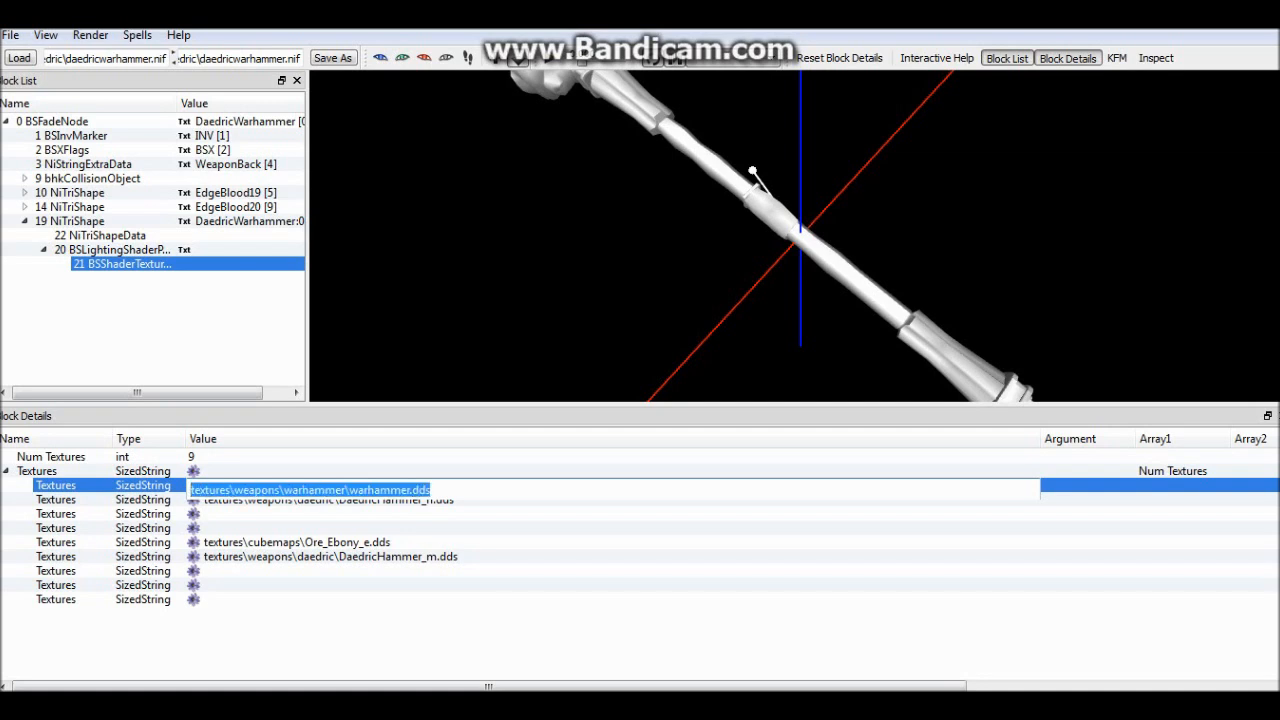
# Set the second texture path, the normal map, to textures\weapons\warhammer\warhammer_n.dds.
pyautogui.click(328, 499)
pyautogui.doubleClick(328, 499)
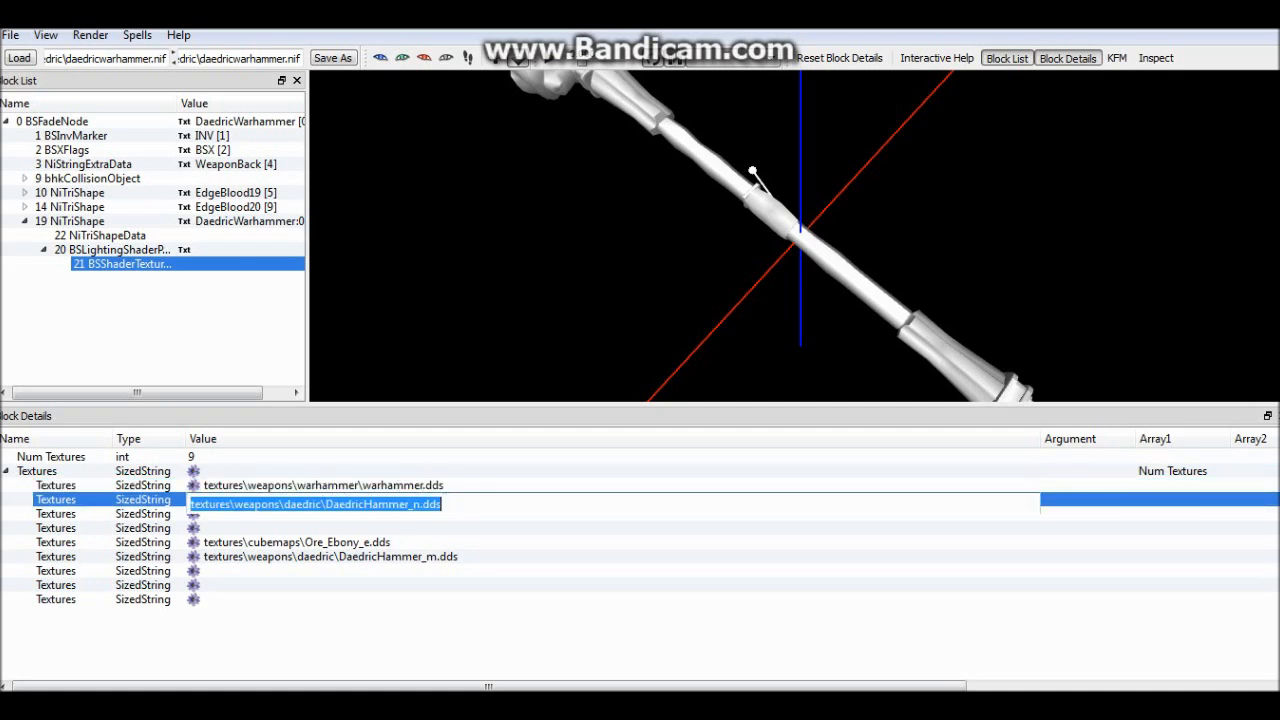
pyautogui.hotkey('ctrl', 'v')
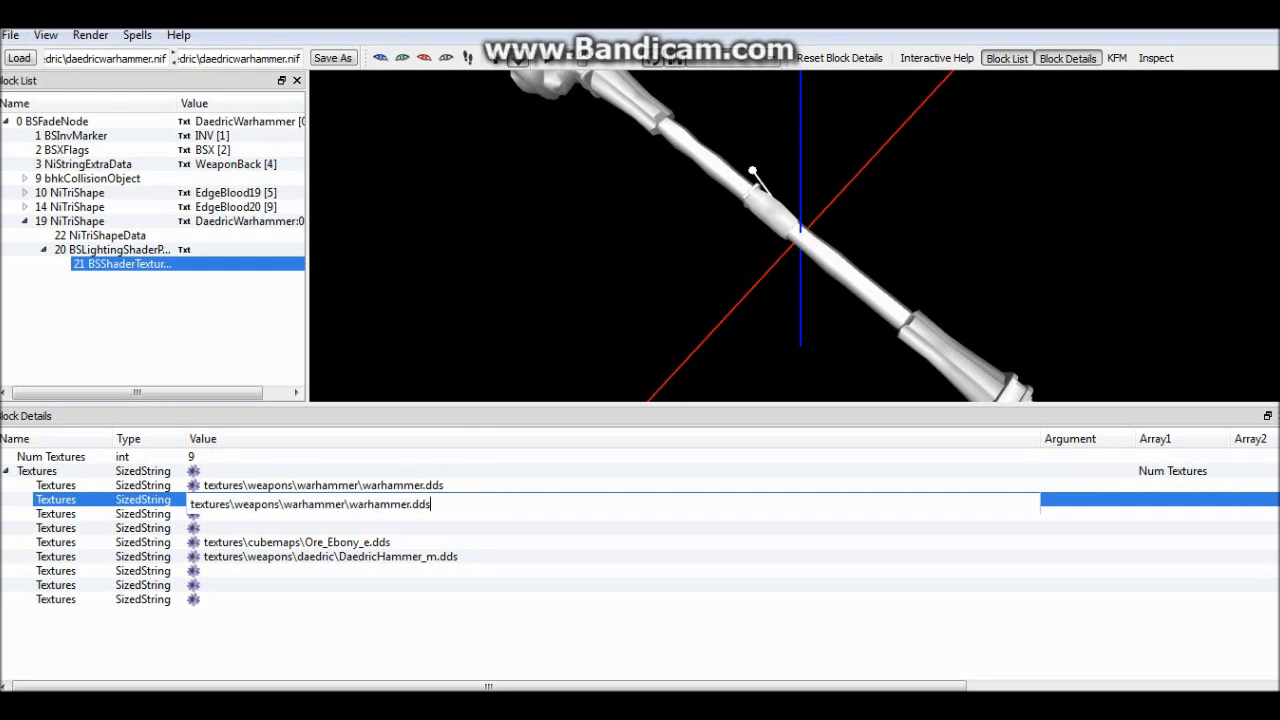
pyautogui.click(410, 504)
pyautogui.write('_n')
# Set the texture path below the Ore_Ebony_e cubemap to textures\weapons\warhammer\warhammer_m.dds.
pyautogui.click(519, 557)
pyautogui.doubleClick(519, 557)
pyautogui.hotkey('ctrl', 'v')
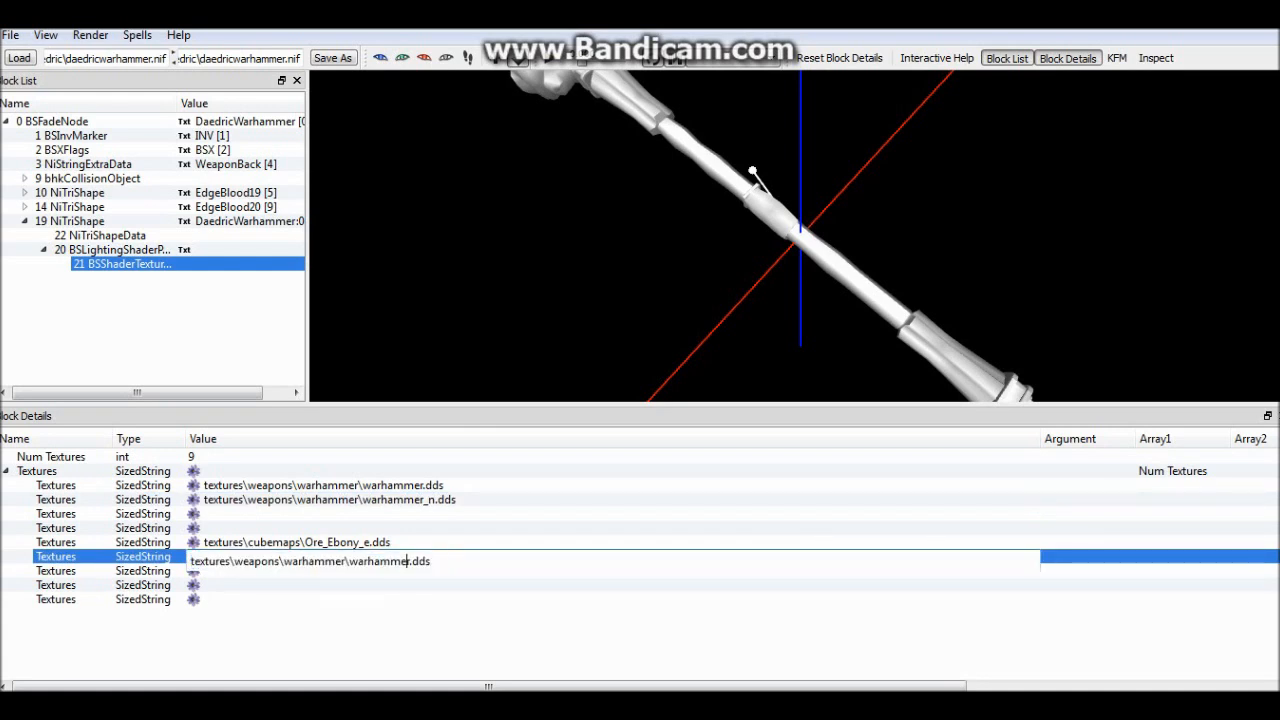
pyautogui.write('+')
pyautogui.press('BackSpace')
pyautogui.write('_m')
pyautogui.click(300, 528)
pyautogui.click(296, 542)
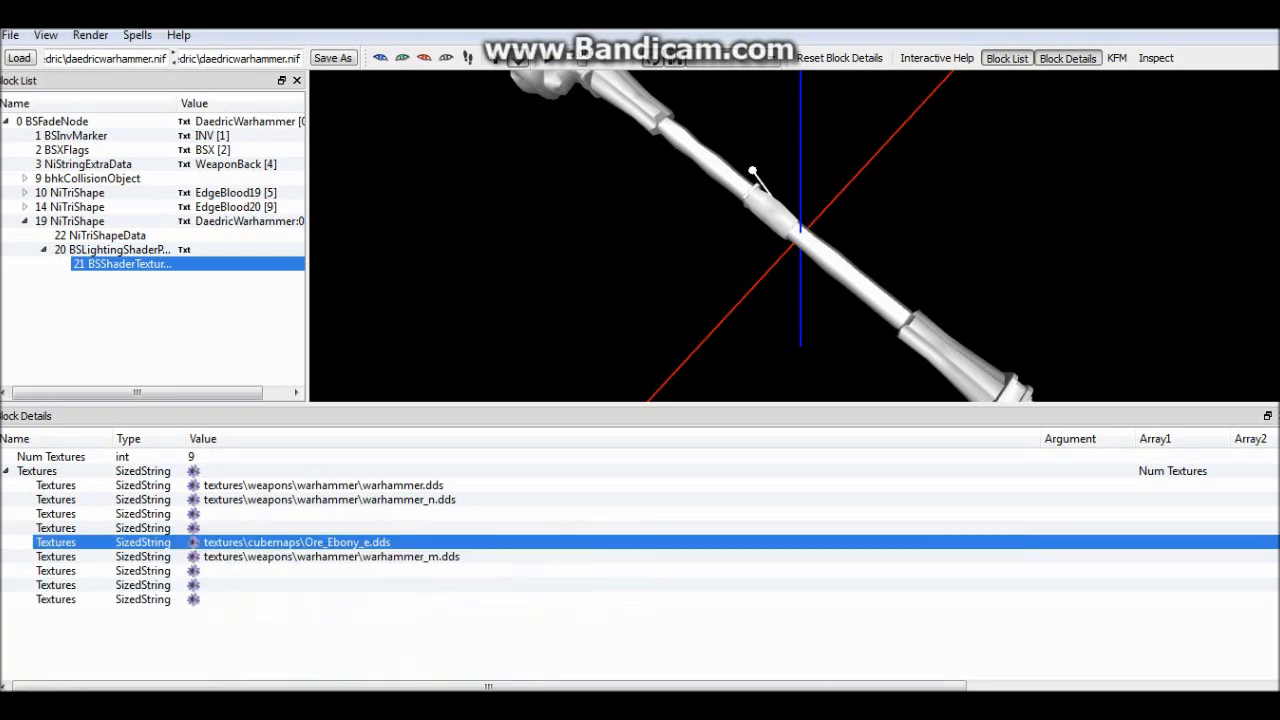
# Start saving the model under a new name and browse to the weapons folder inside Skyrim's Meshes folder.
pyautogui.scroll(-6, 794, 236)
pyautogui.scroll(6, 794, 236)
pyautogui.moveTo(794, 236); pyautogui.dragTo(950, 158)
pyautogui.moveTo(731, 247); pyautogui.dragTo(750, 196)
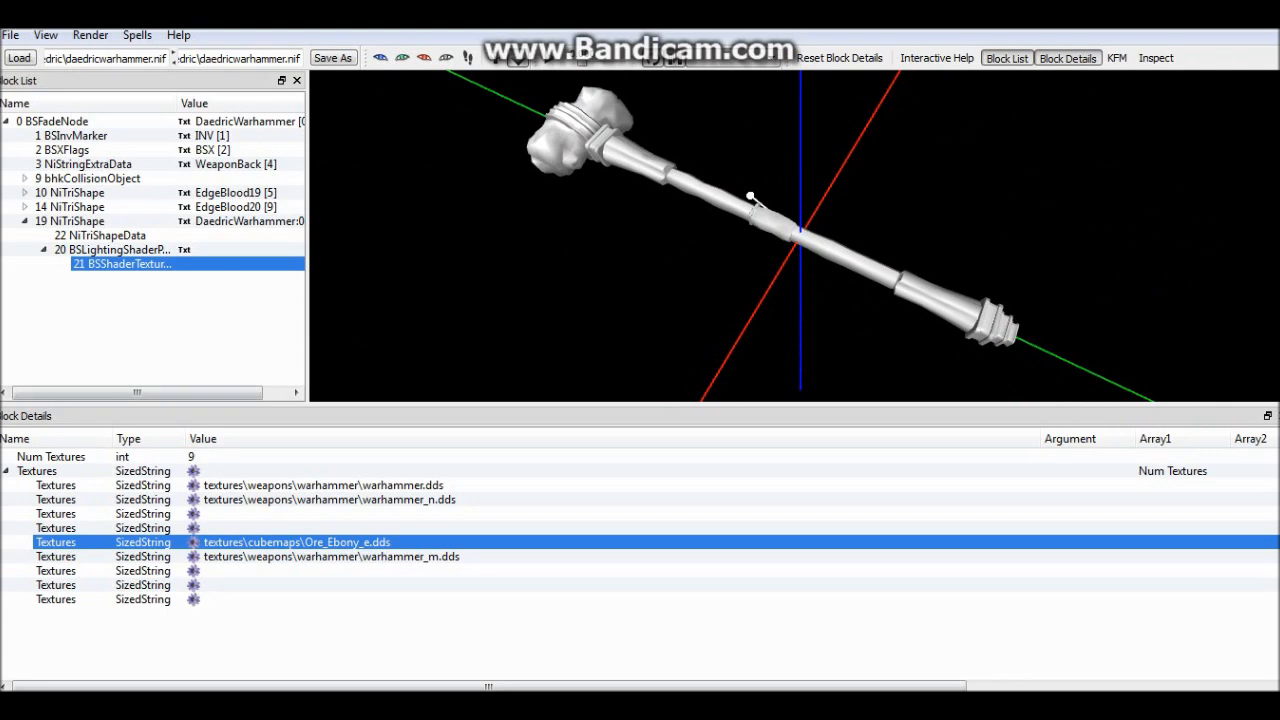
pyautogui.click(11, 35)
pyautogui.click(48, 78)
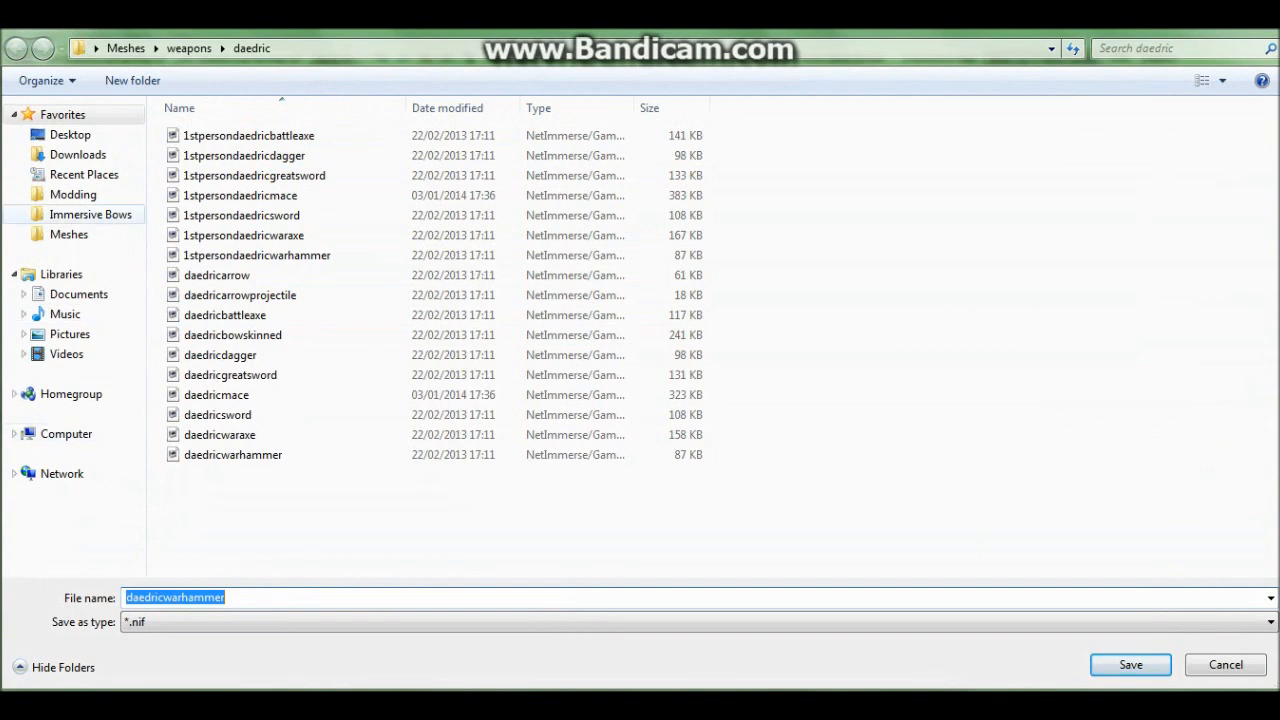
pyautogui.click(90, 214)
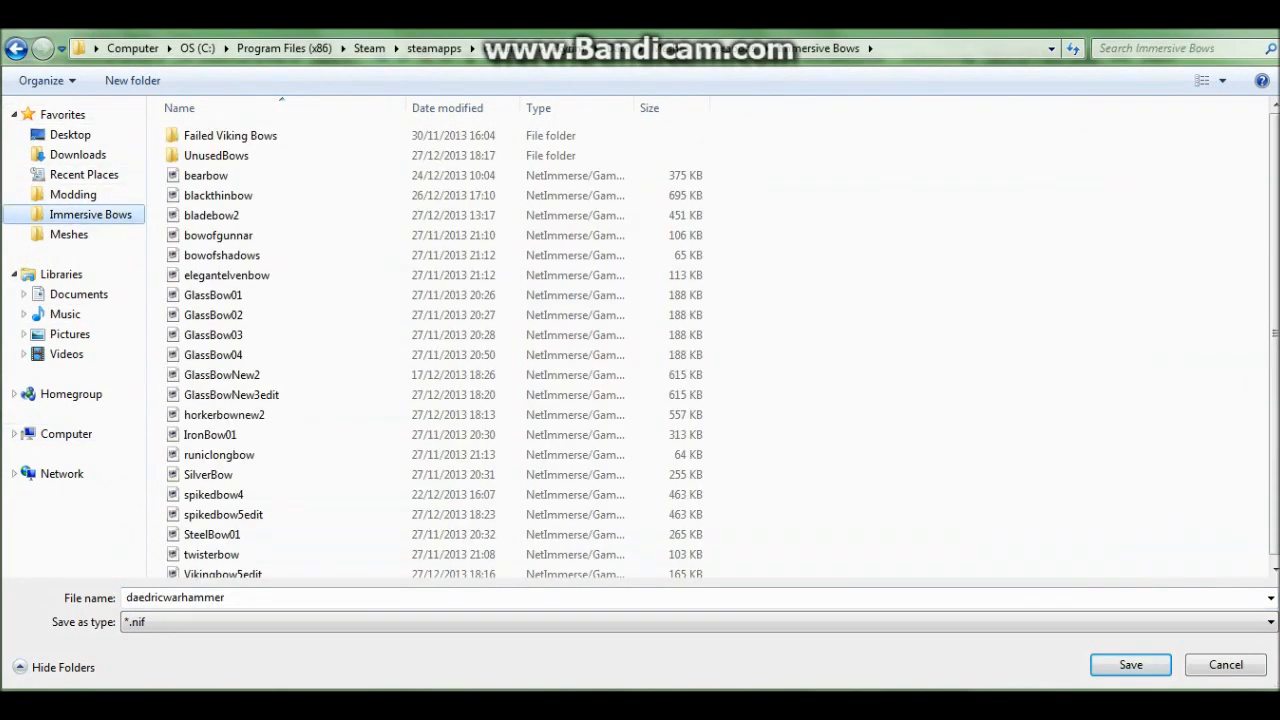
pyautogui.click(673, 48)
pyautogui.doubleClick(200, 375)
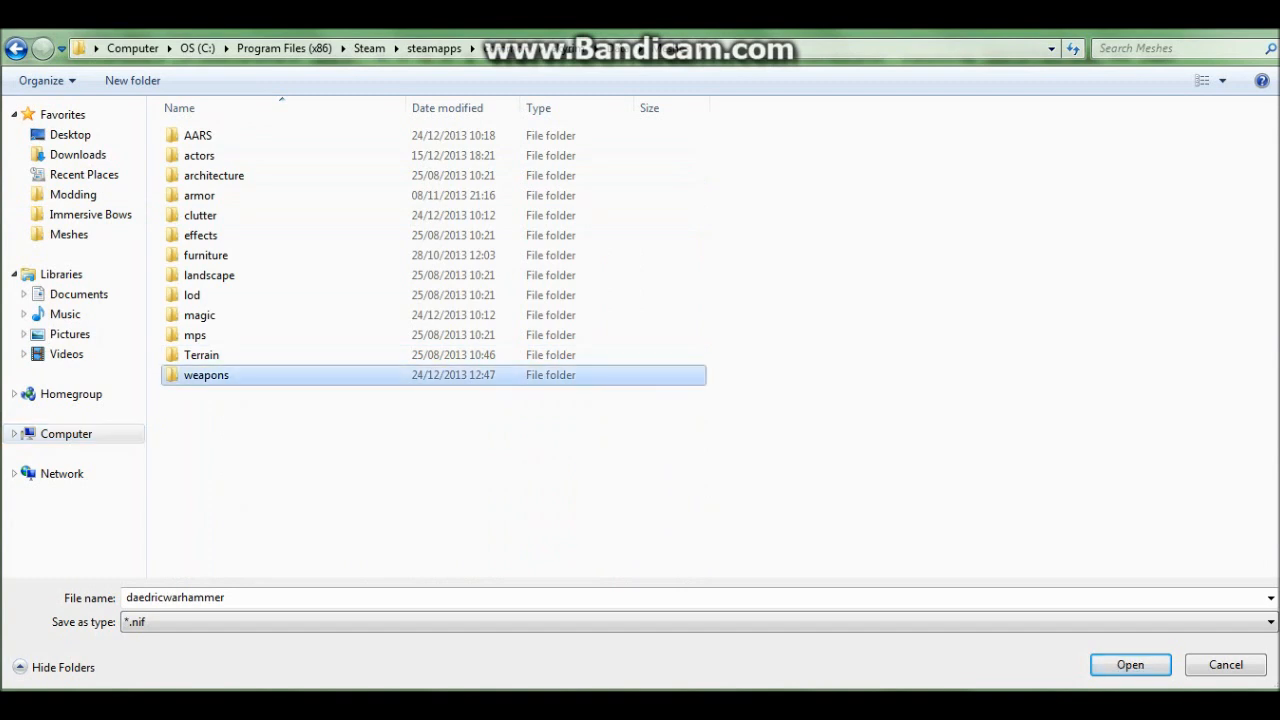
# Create a folder named Warhammer inside the weapons folder and open it.
pyautogui.rightClick(302, 240)
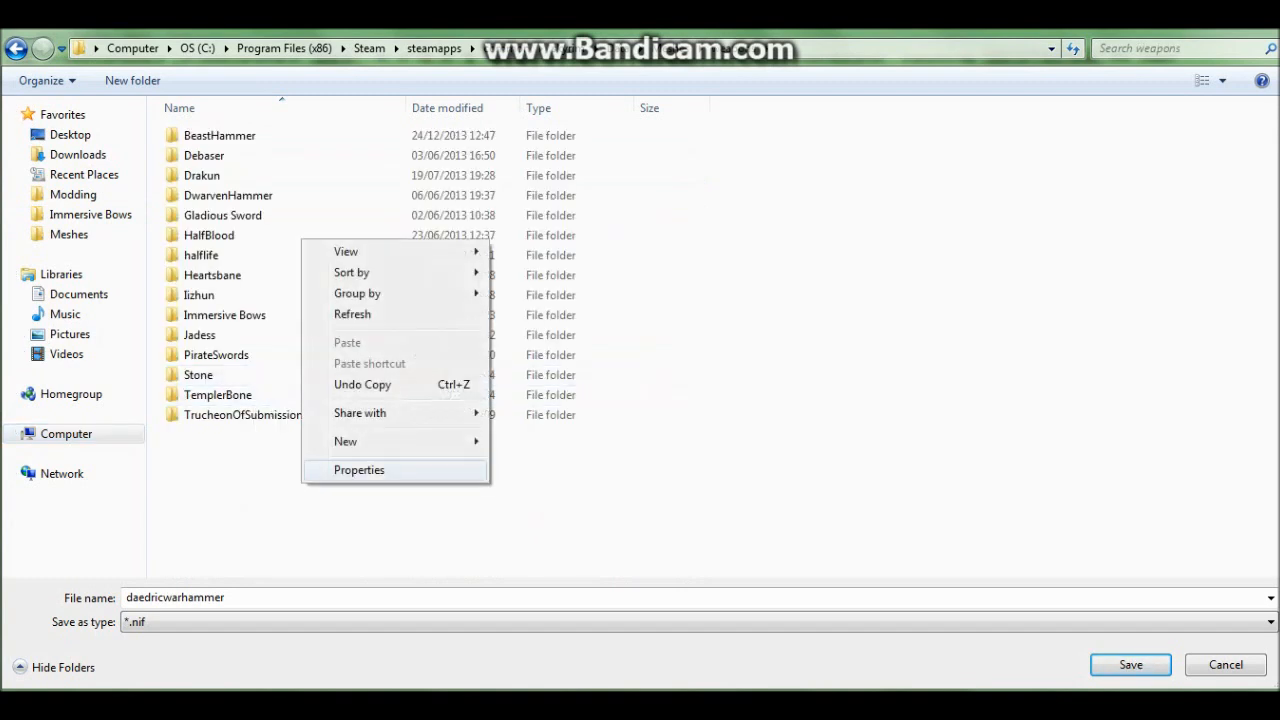
pyautogui.moveTo(400, 441)
pyautogui.click(525, 441)
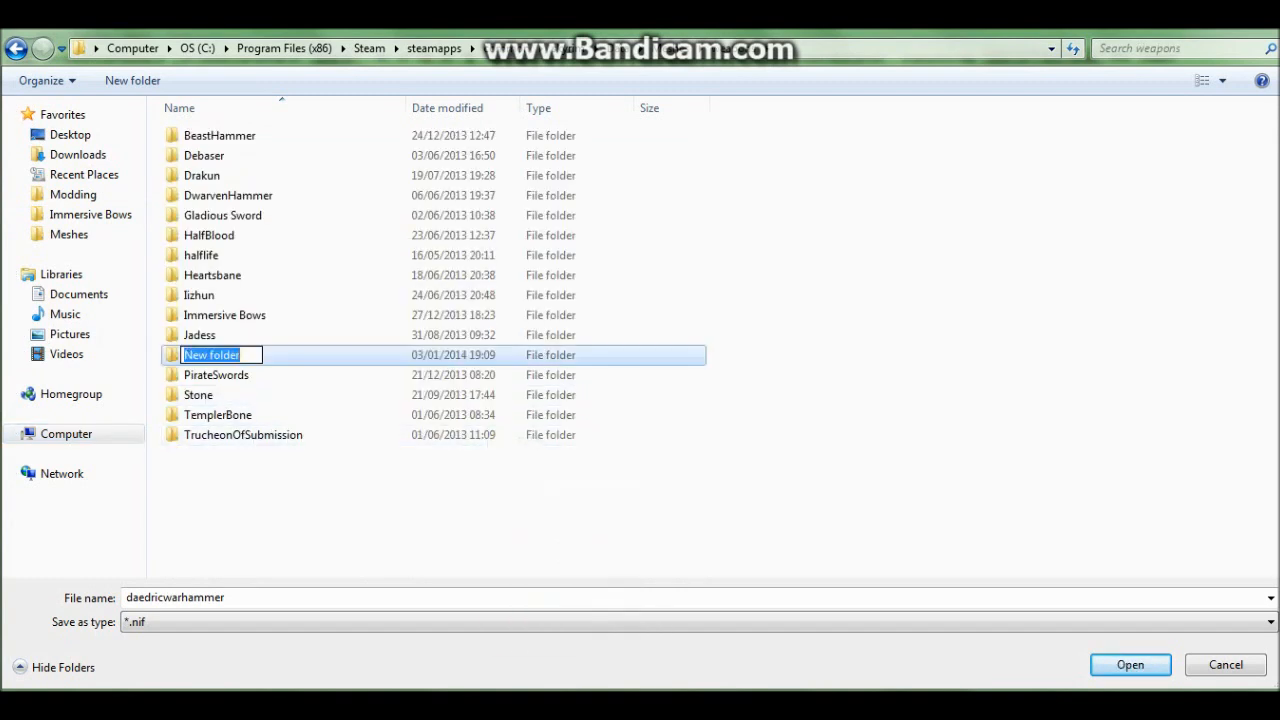
pyautogui.write('Warhammer')
pyautogui.press('Return')
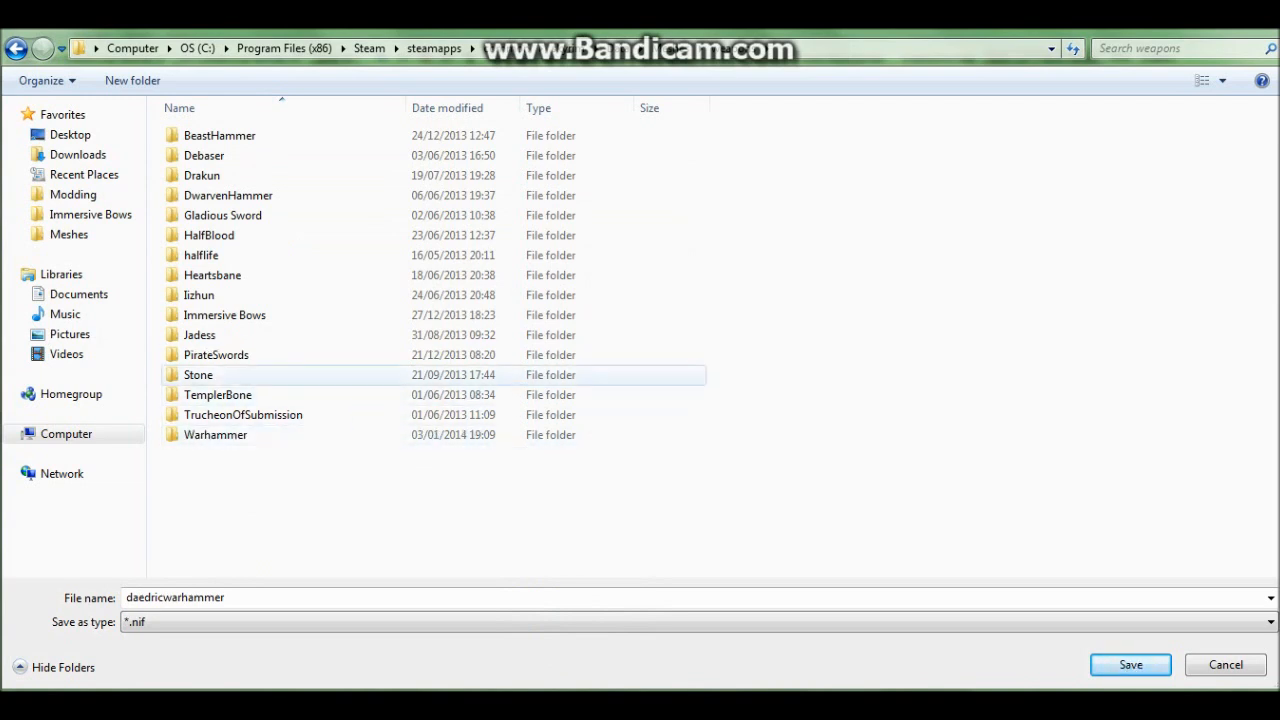
pyautogui.doubleClick(215, 434)
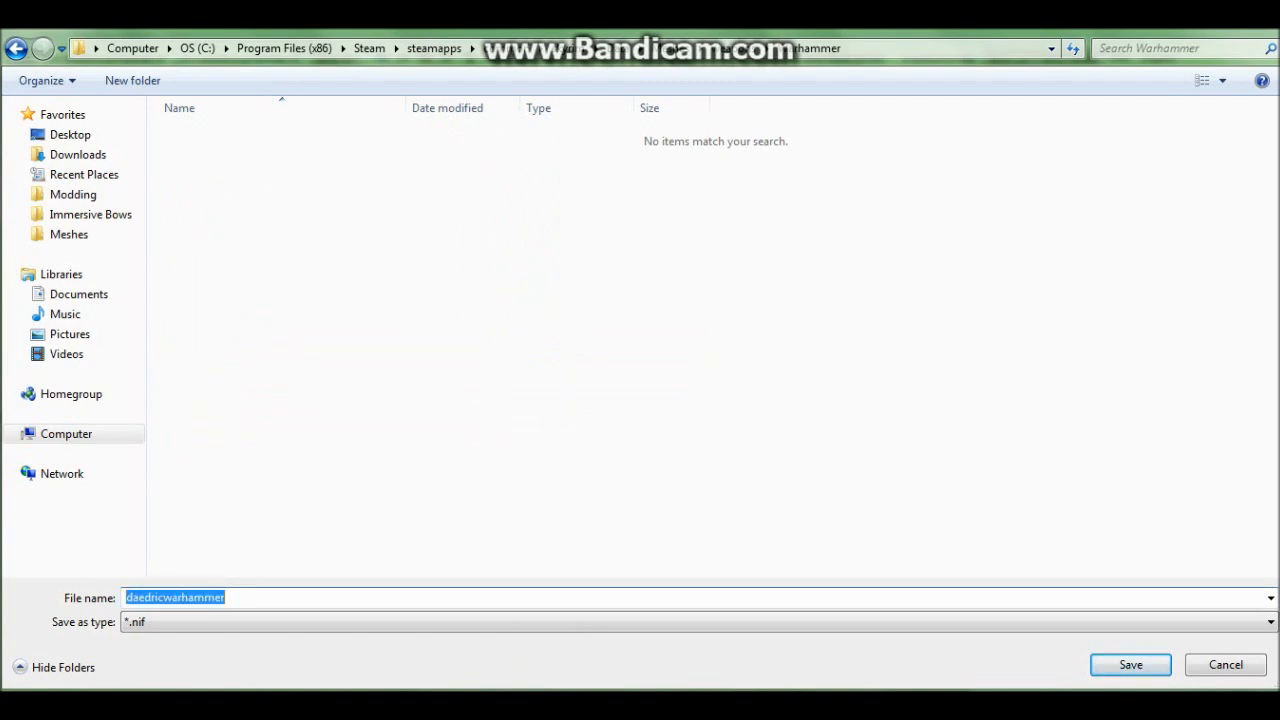
# Save the model as Warhammer in NIF format in the new Warhammer folder.
pyautogui.click(164, 597)
pyautogui.moveTo(173, 597); pyautogui.dragTo(126, 597)
pyautogui.write('W')
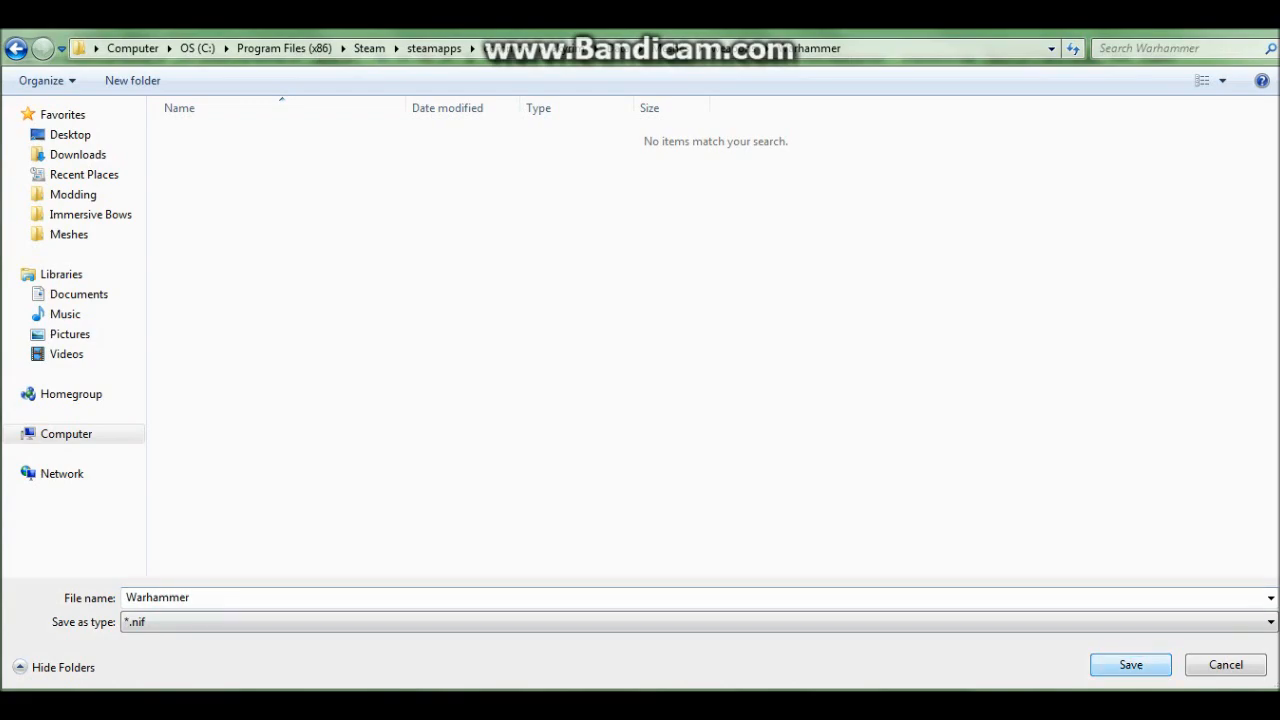
pyautogui.click(1130, 665)
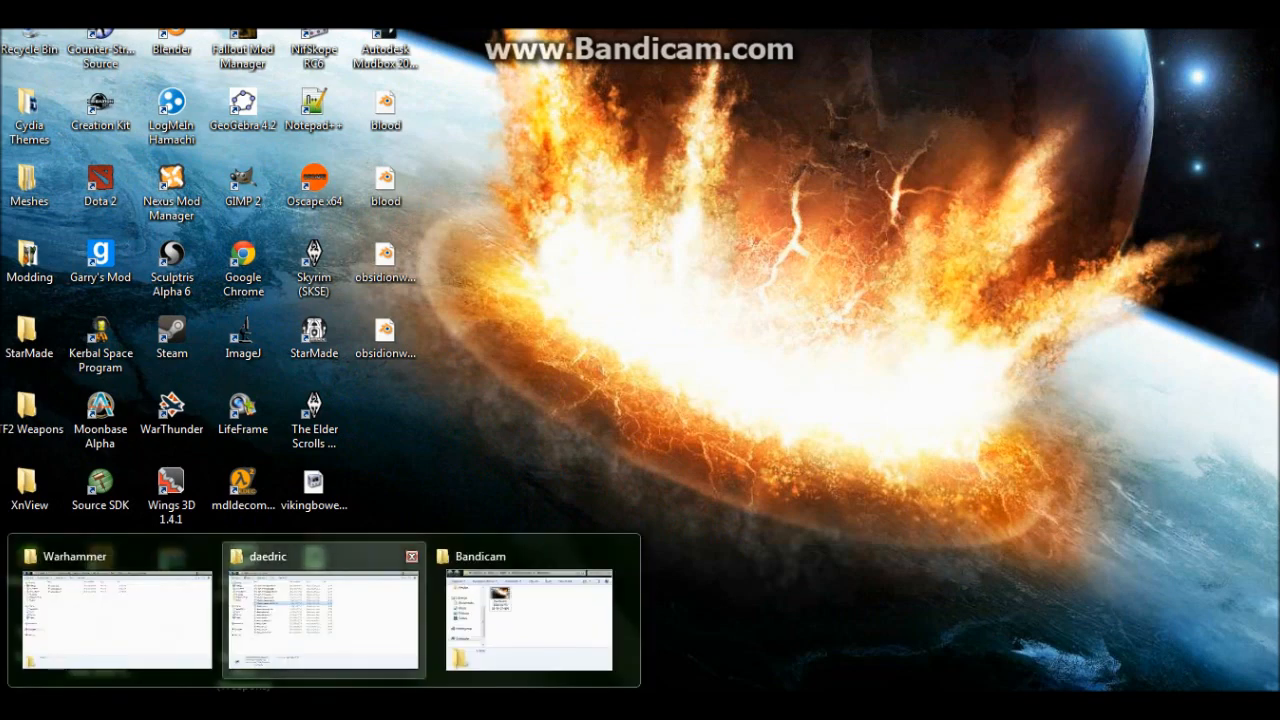
# Switch to Windows Explorer and examine the 1stpersondaedricwarhammer file in the Meshes\weapons\daedric folder.
pyautogui.moveTo(117, 615)
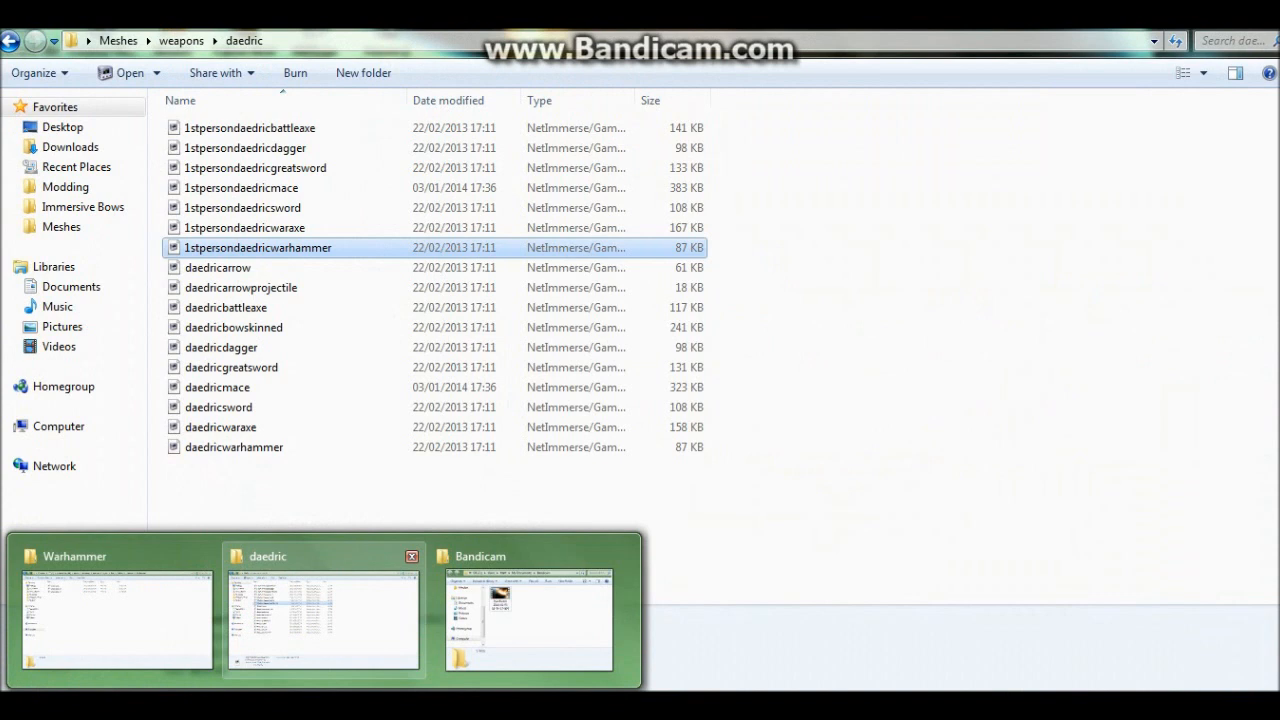
pyautogui.click(323, 615)
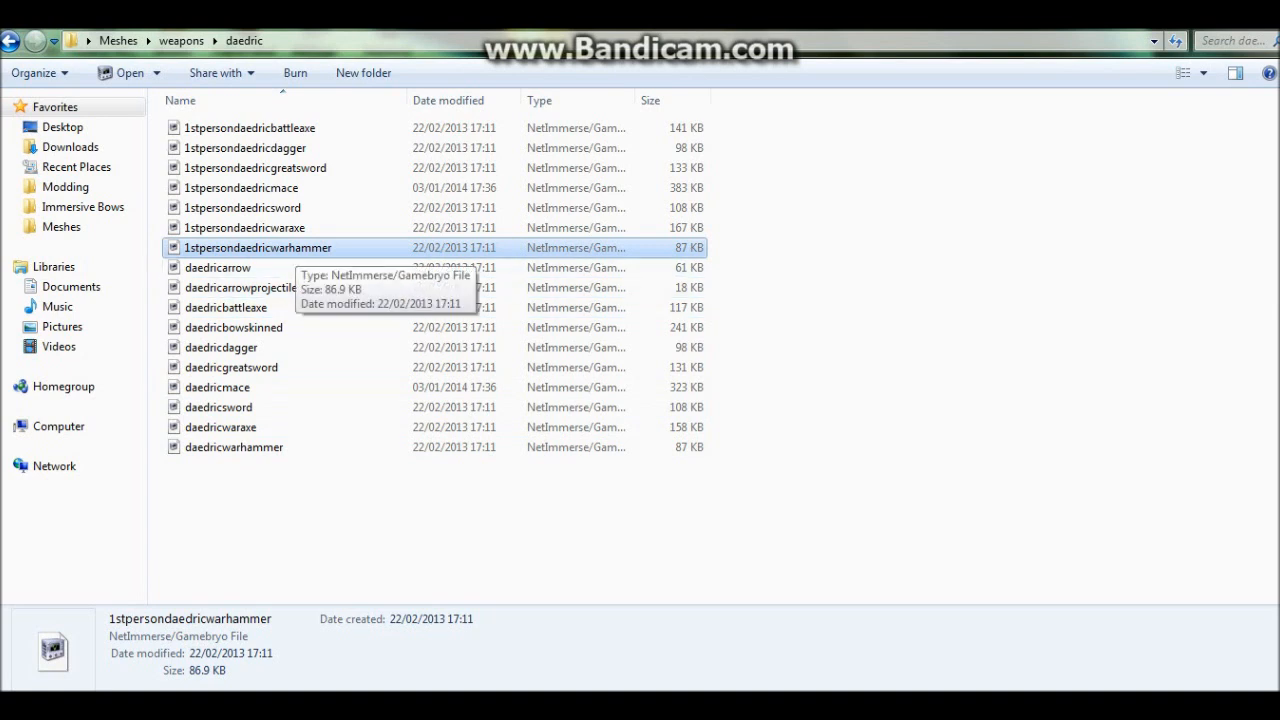
pyautogui.press('super+d')
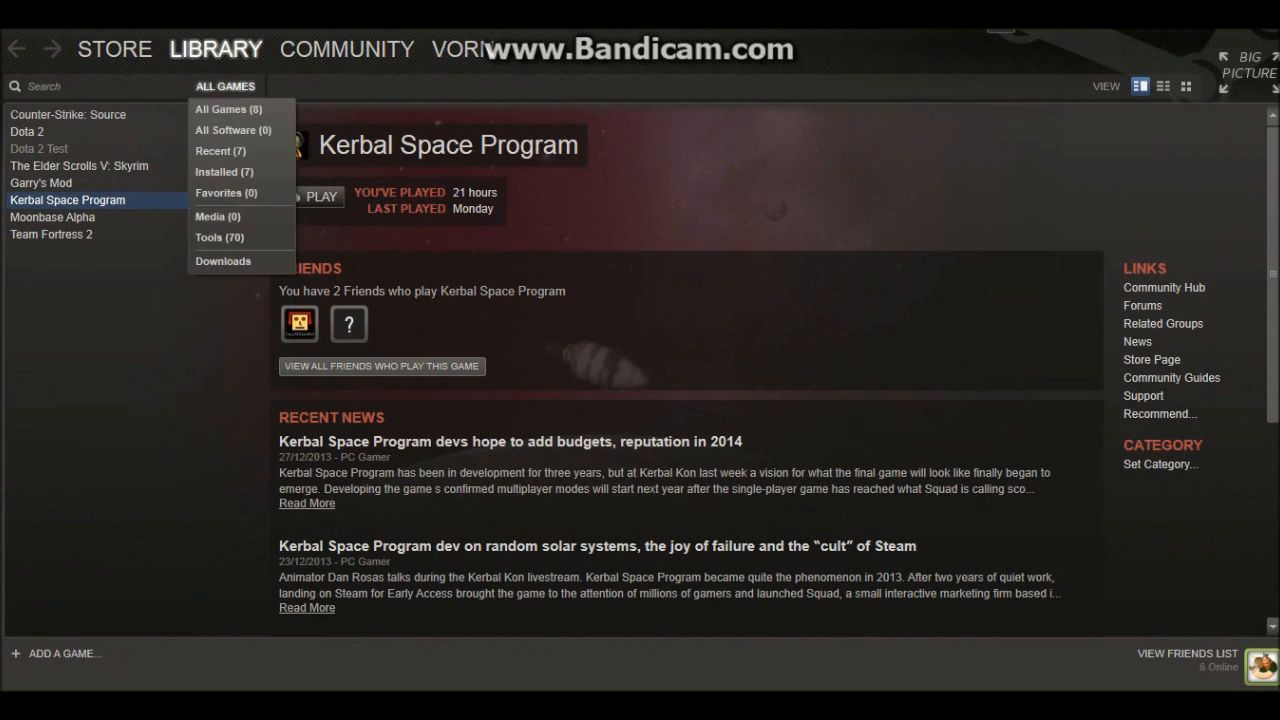
# In Steam, list the library's tools and launch the Creation Kit.
pyautogui.click(219, 237)
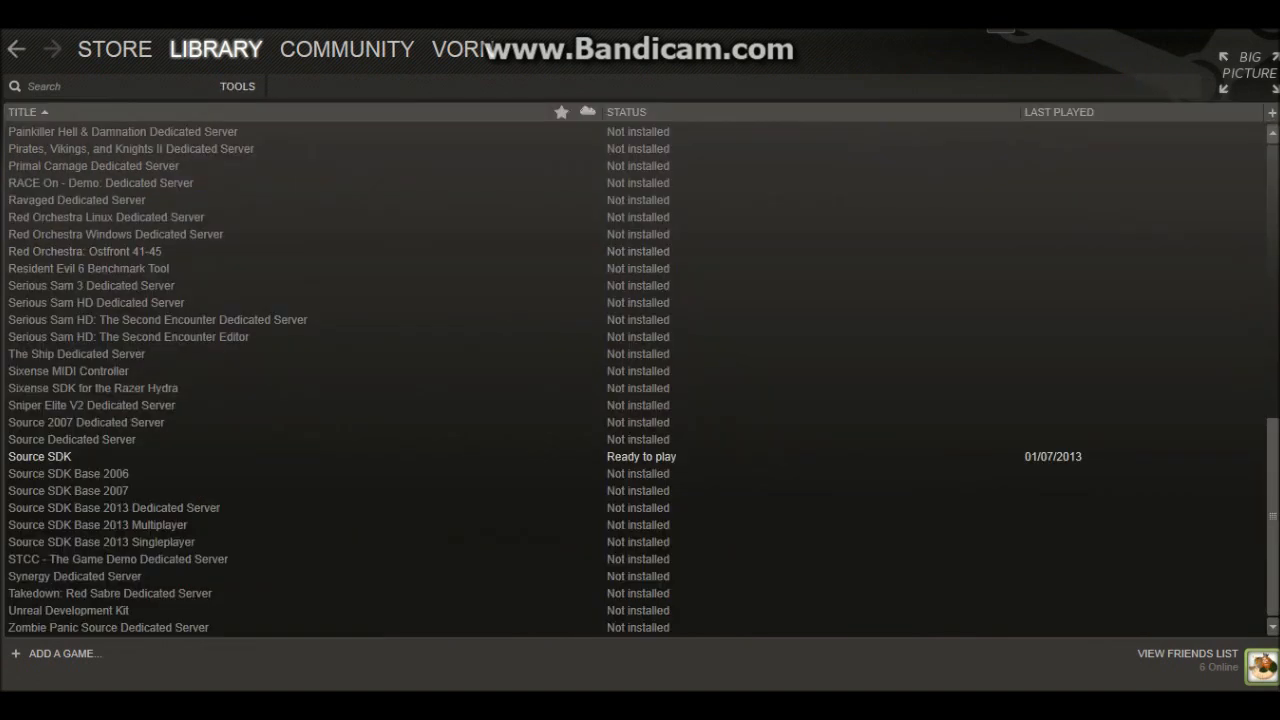
pyautogui.scroll(14, 632, 380)
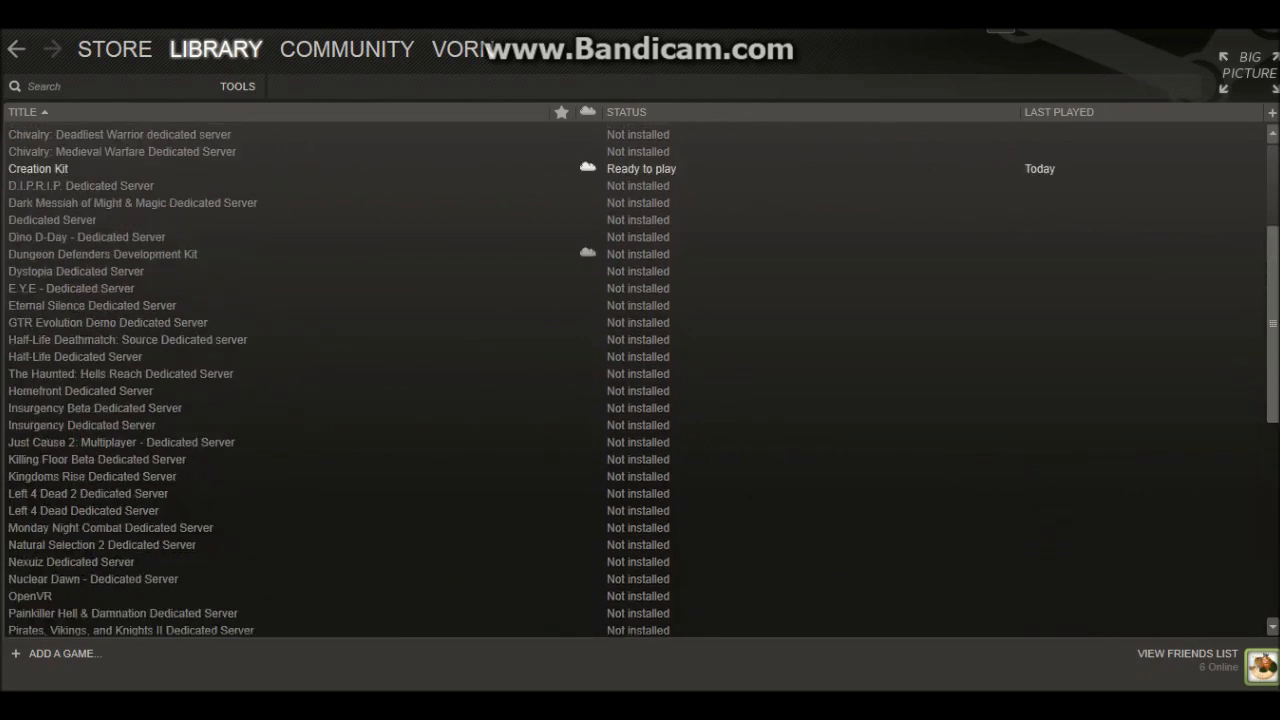
pyautogui.click(38, 371)
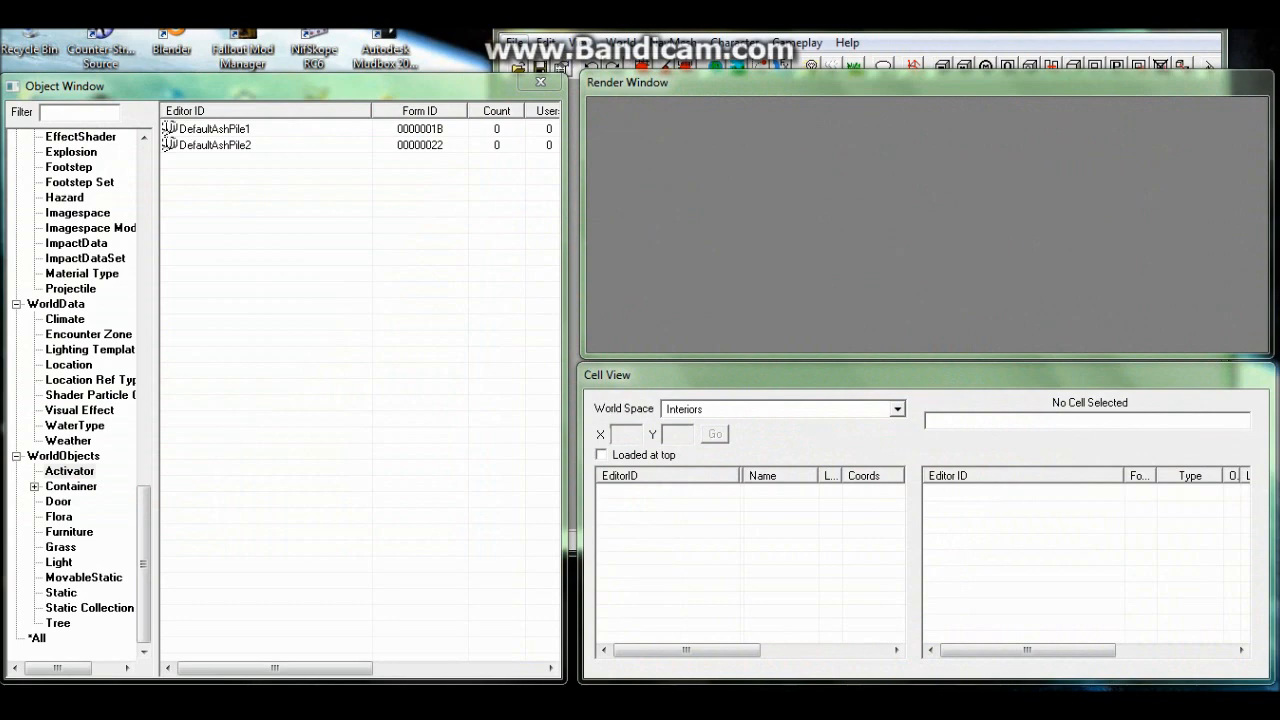
# Load the Skyrim.esm master file as the data source in the Creation Kit.
pyautogui.click(515, 43)
pyautogui.click(530, 68)
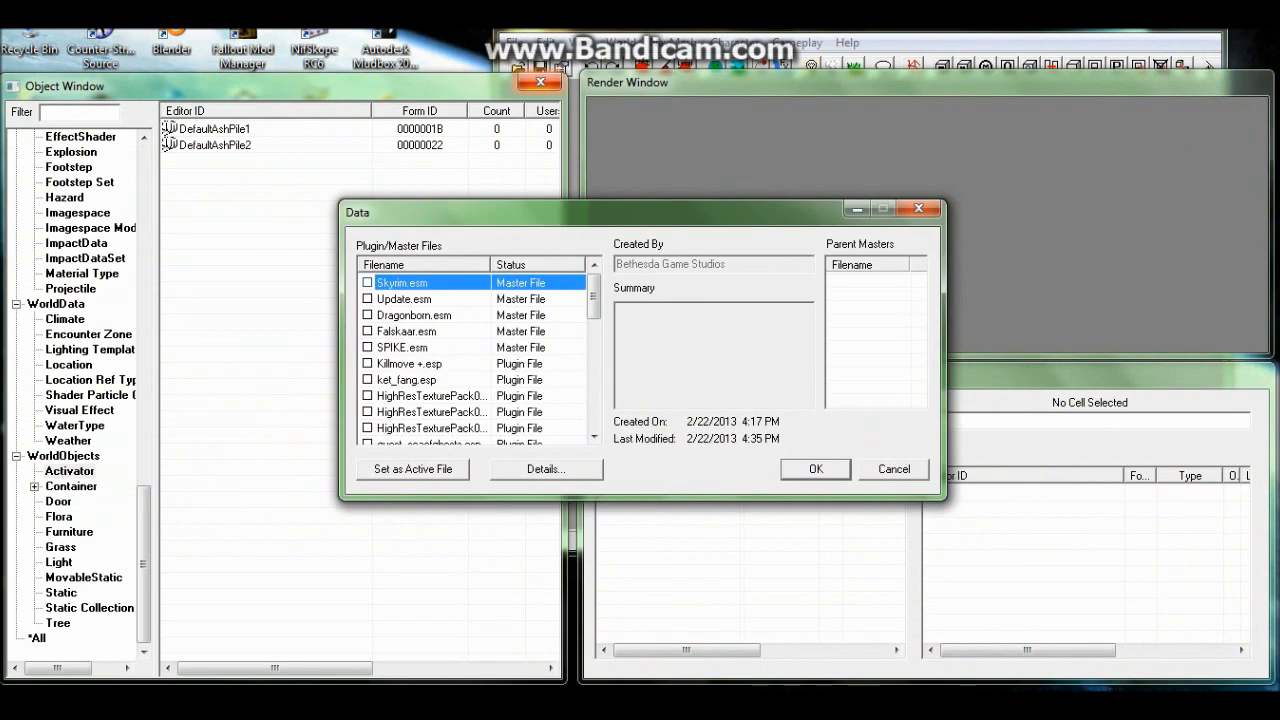
pyautogui.scroll(-6, 480, 360)
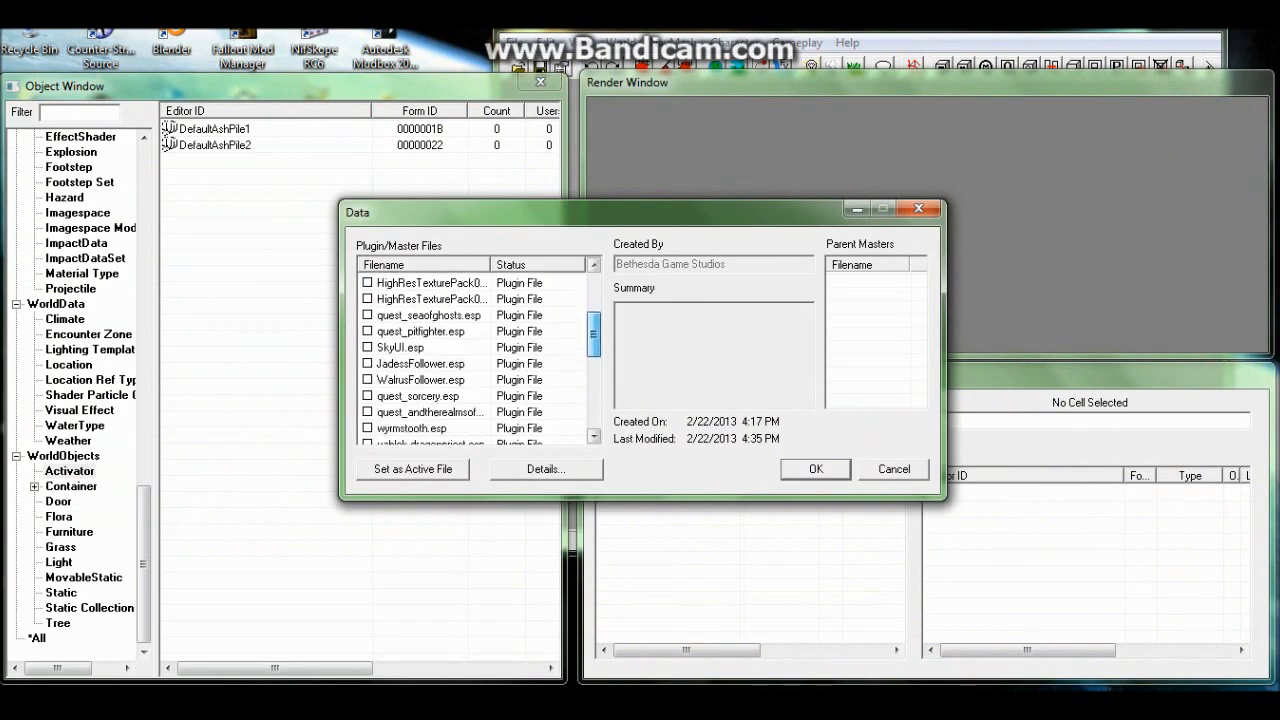
pyautogui.scroll(-1, 470, 360)
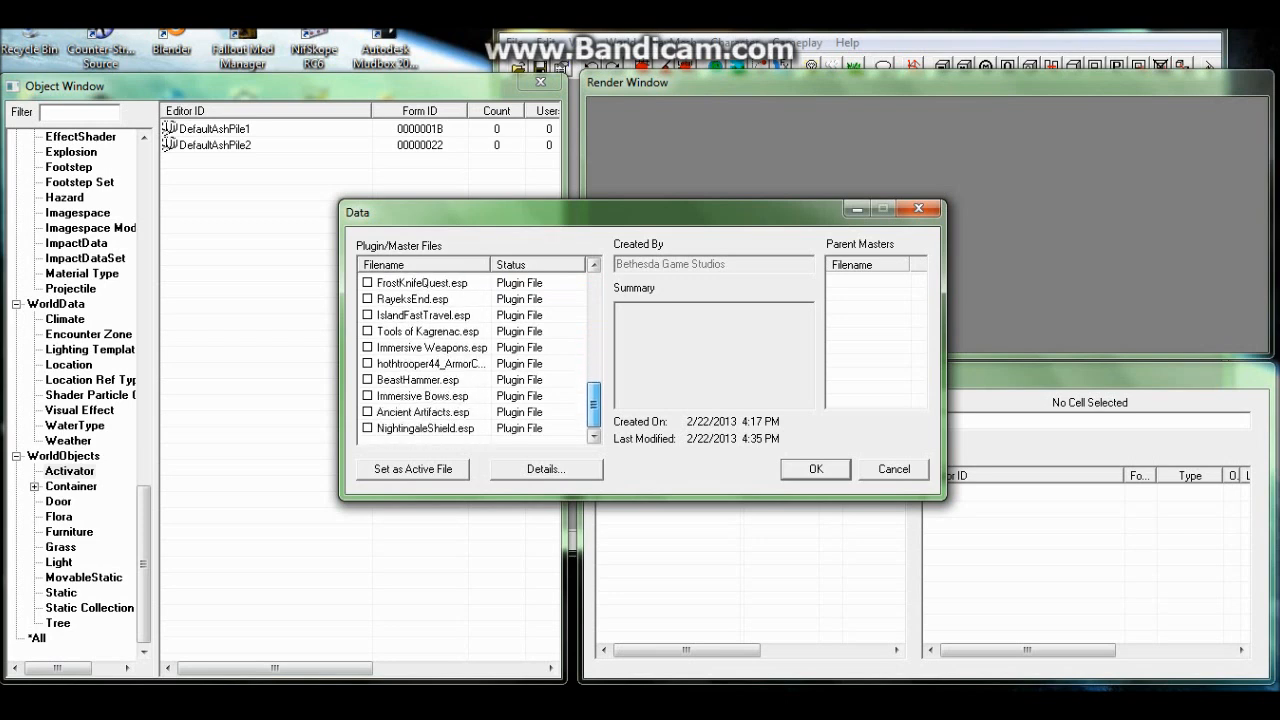
pyautogui.scroll(3, 470, 360)
pyautogui.scroll(5, 470, 360)
pyautogui.click(402, 283)
pyautogui.click(367, 283)
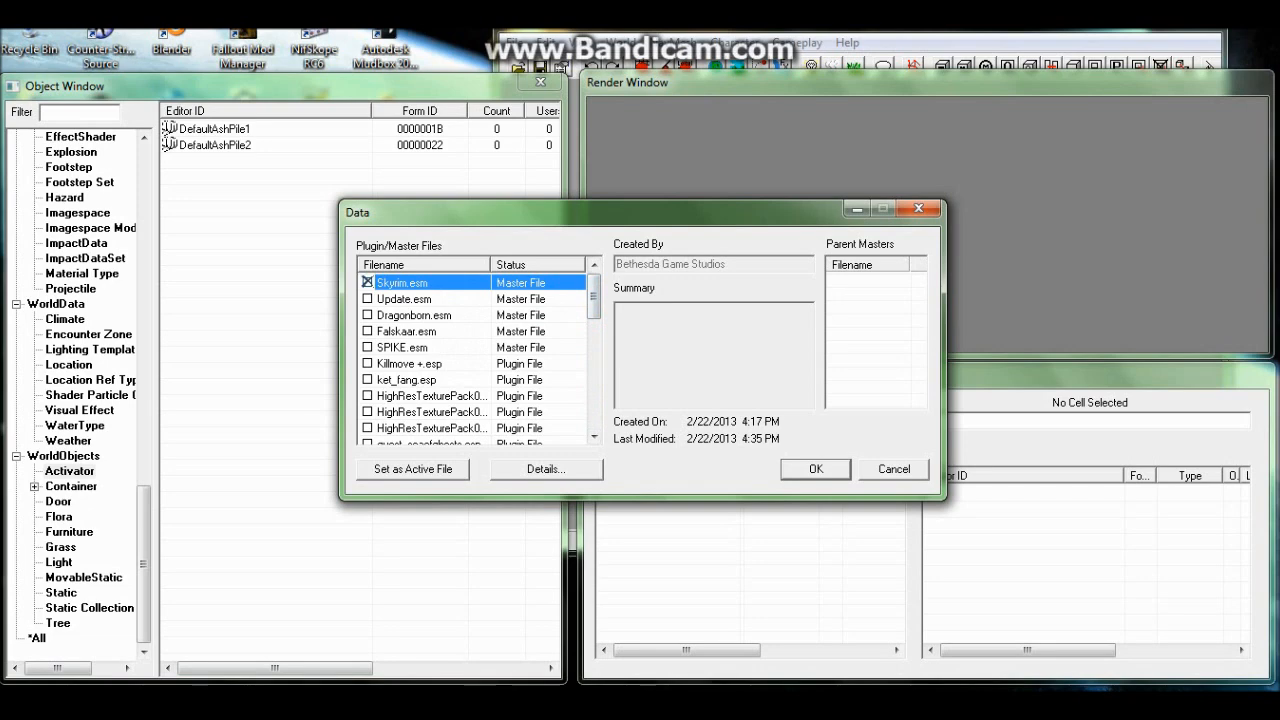
pyautogui.click(816, 469)
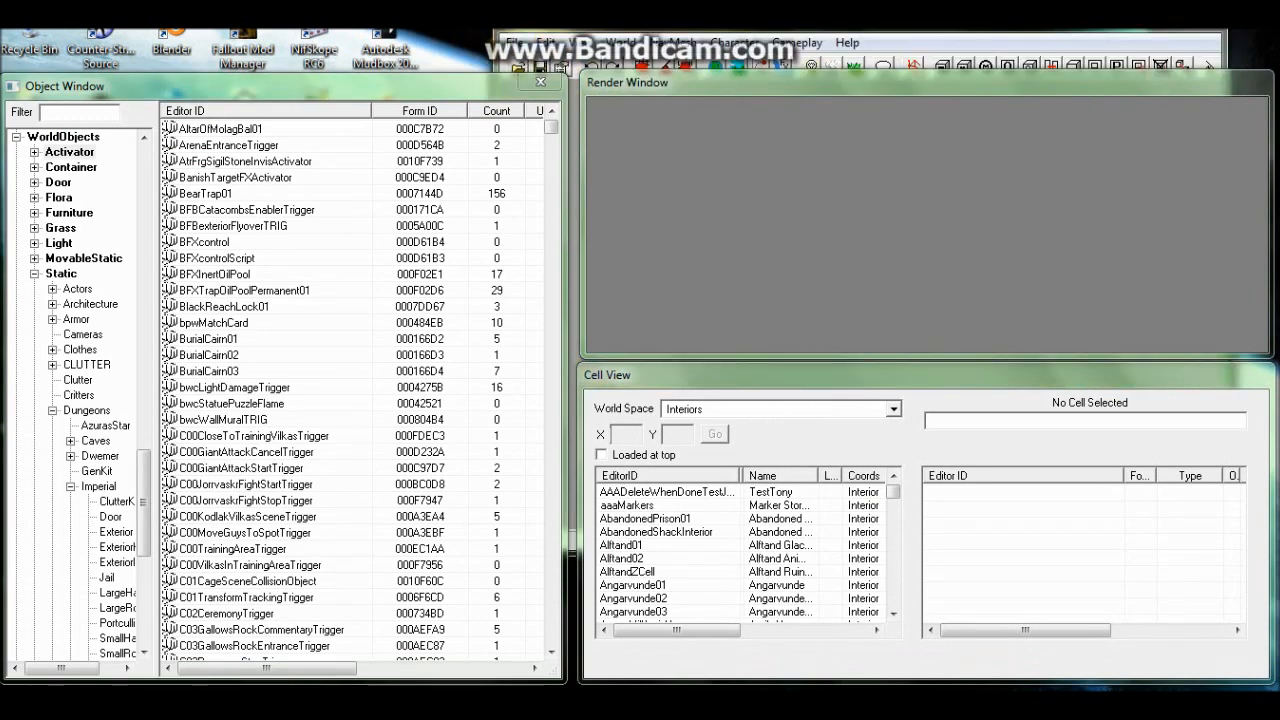
# Show objects of all types in the Object Window and filter them by daedricwarhammer.
pyautogui.moveTo(143, 501); pyautogui.dragTo(143, 590)
pyautogui.click(36, 638)
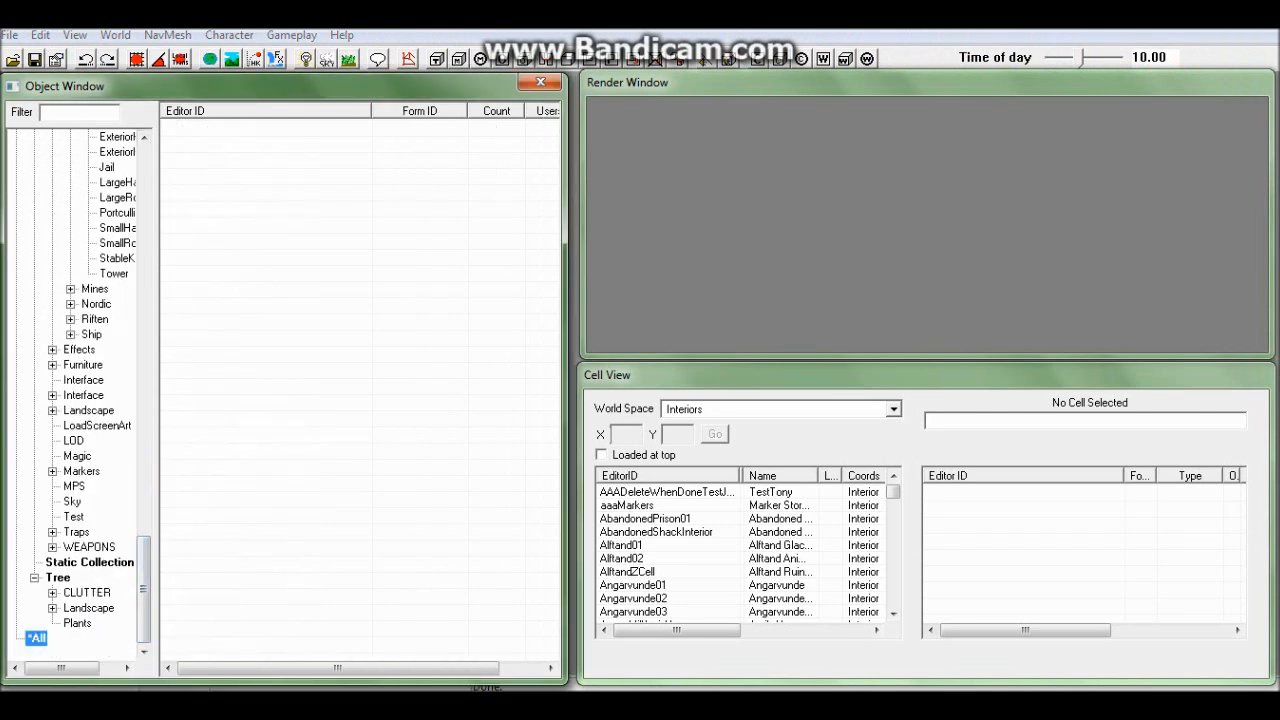
pyautogui.click(42, 112)
pyautogui.write('daedricwarhammer')
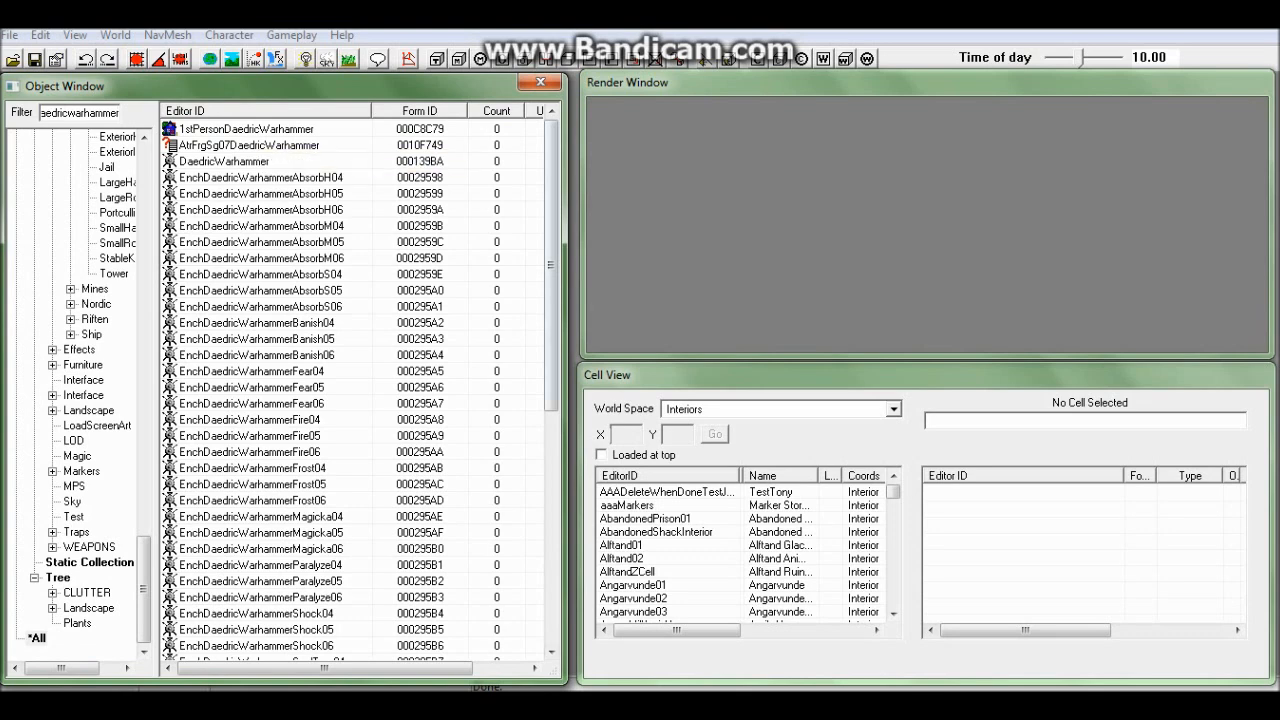
pyautogui.scroll(-4, 355, 390)
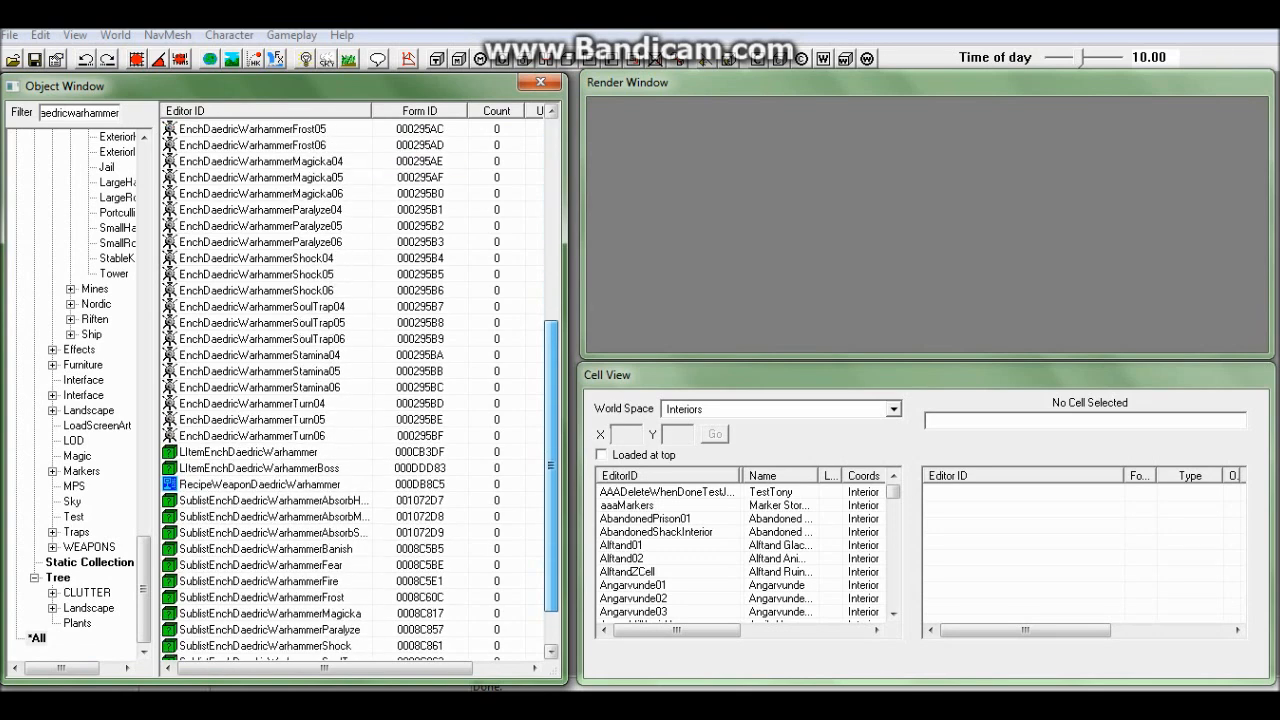
pyautogui.scroll(4, 355, 390)
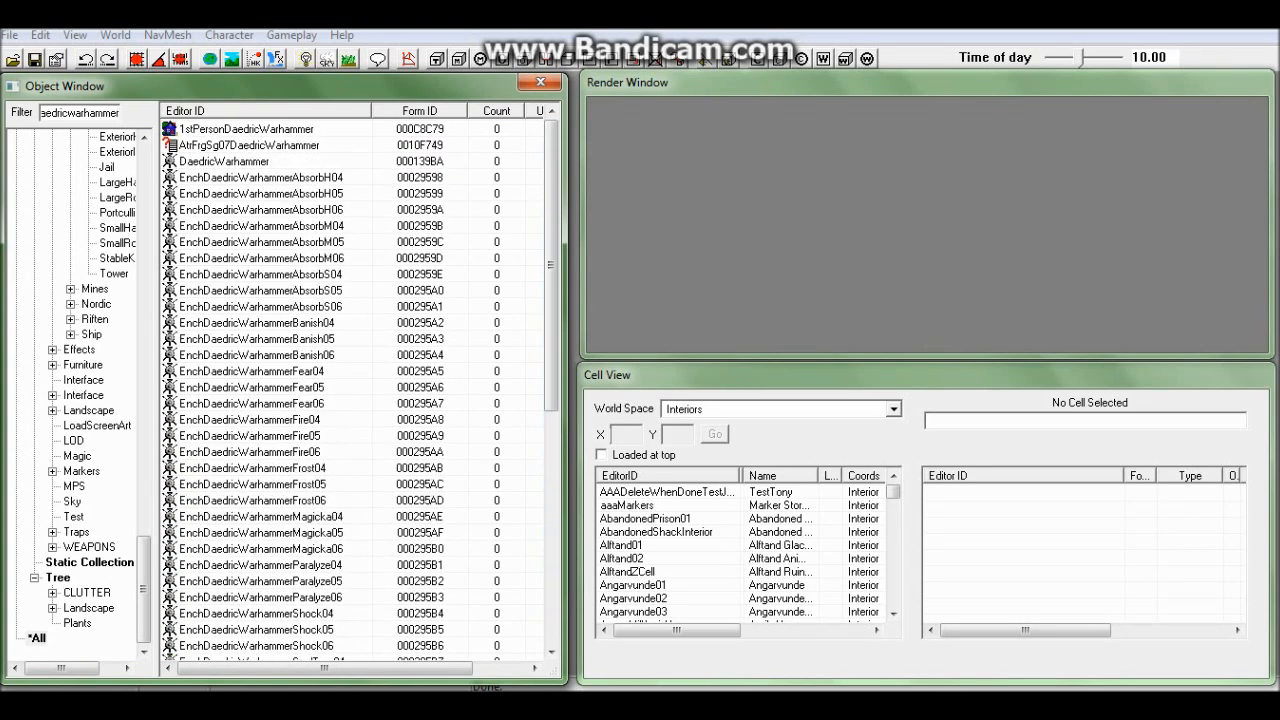
pyautogui.doubleClick(246, 128)
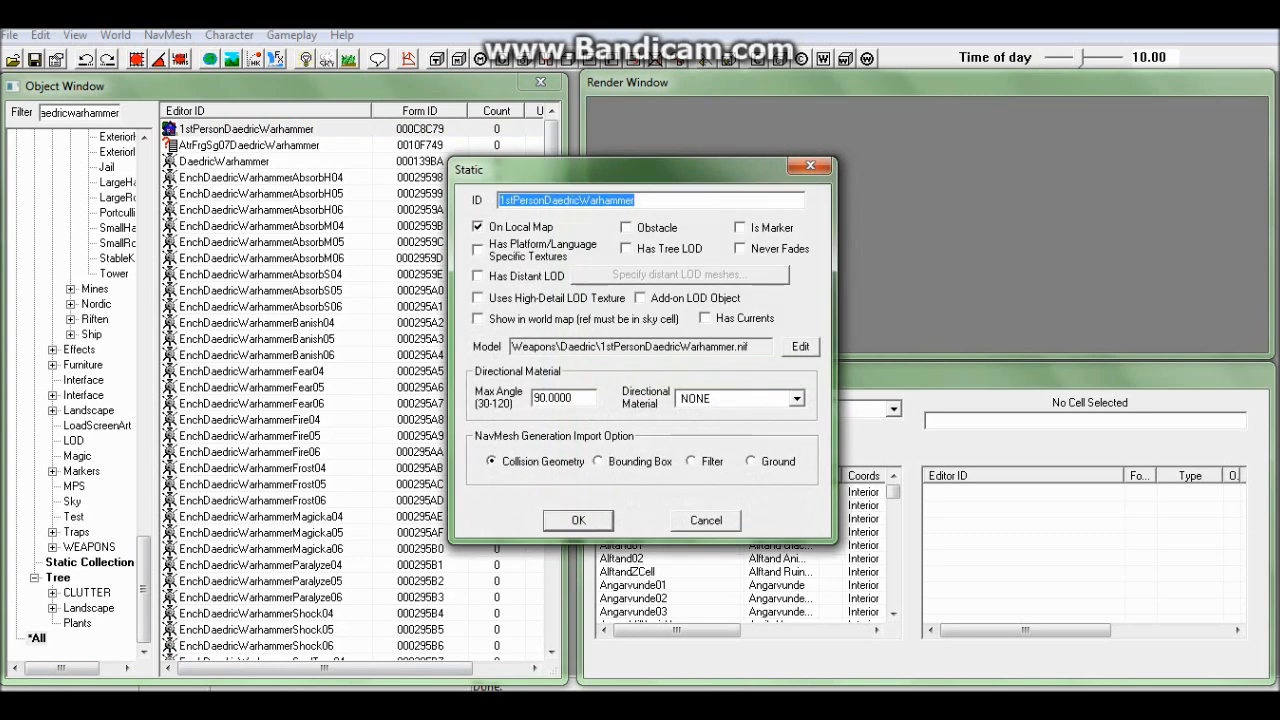
pyautogui.click(635, 200)
pyautogui.click(705, 520)
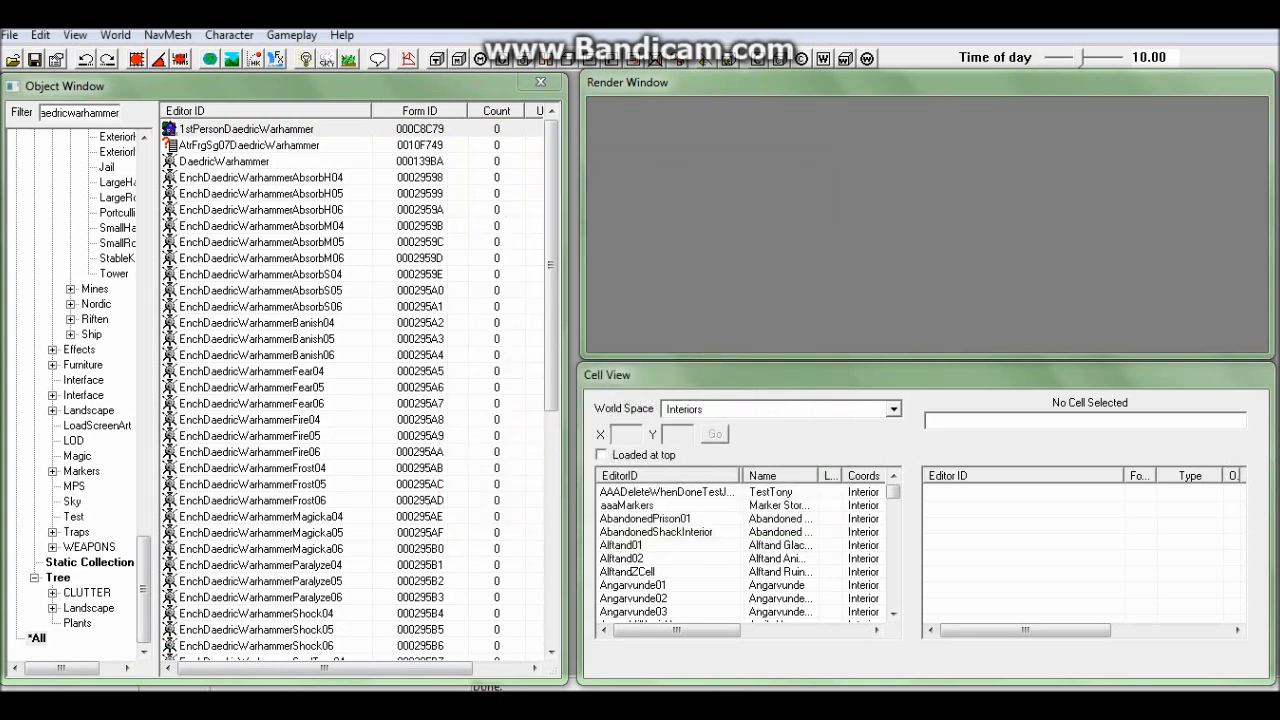
# Duplicate the 1stPersonDaedricWarhammer static object.
pyautogui.click(267, 129)
pyautogui.rightClick(267, 129)
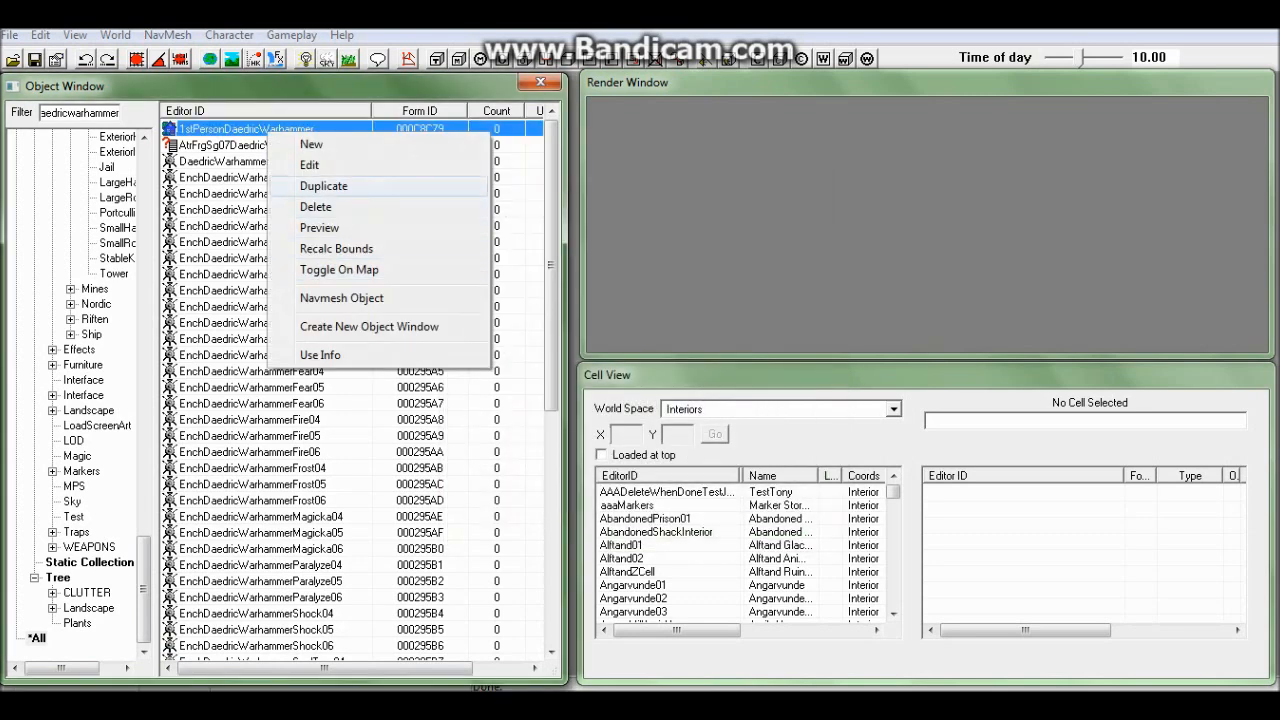
pyautogui.click(323, 186)
# Edit the duplicated first-person static and set its ID to mfk_1stPersonOwarhammer.
pyautogui.click(290, 146)
pyautogui.rightClick(290, 146)
pyautogui.click(332, 177)
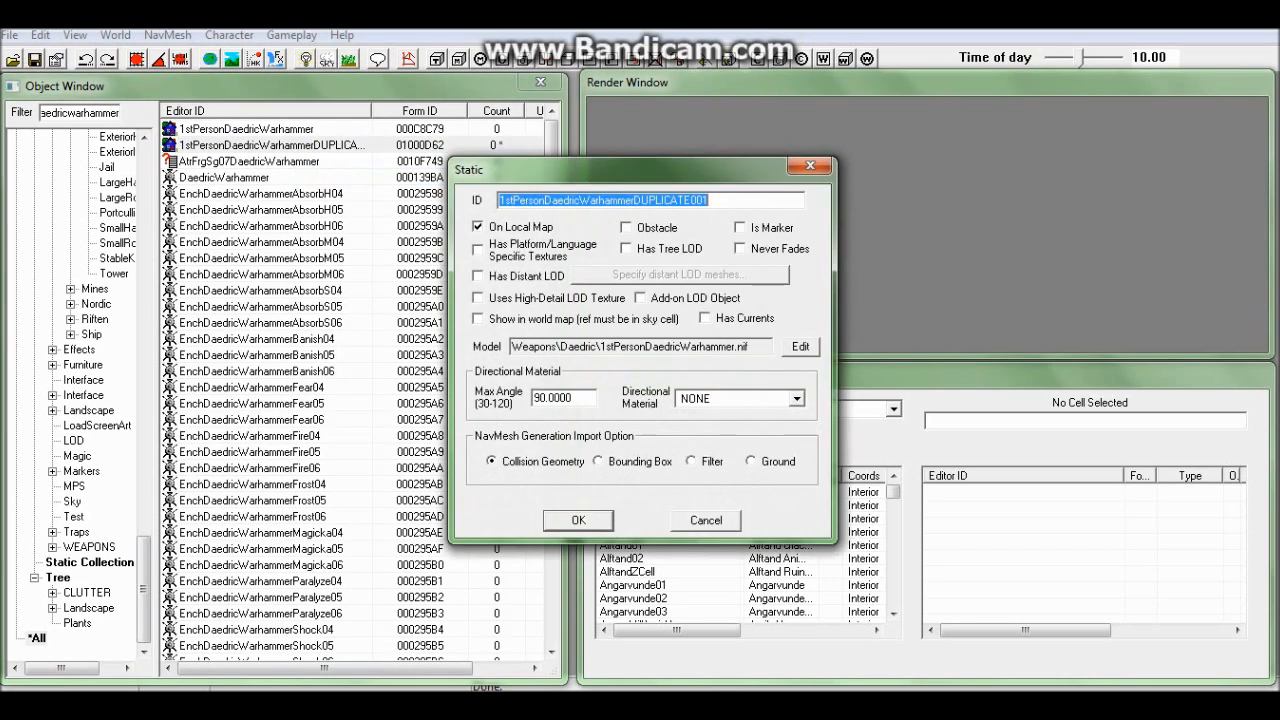
pyautogui.moveTo(708, 200); pyautogui.dragTo(544, 200)
pyautogui.press('BackSpace')
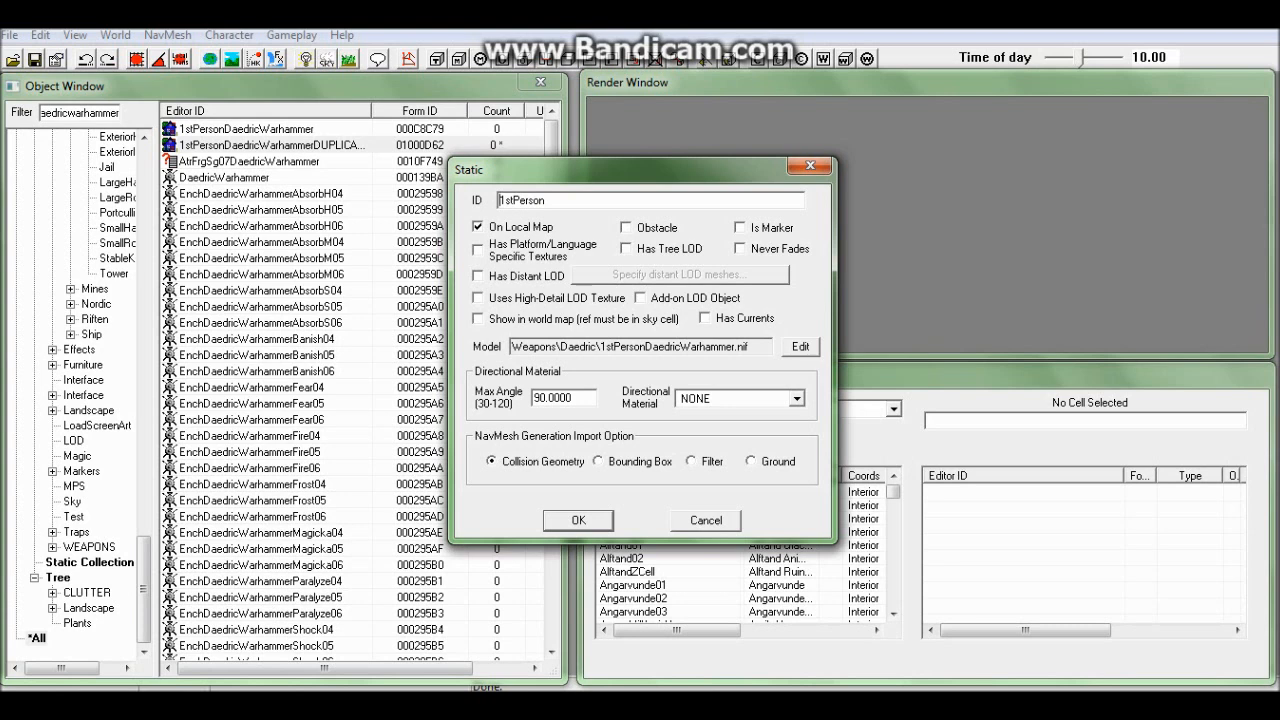
pyautogui.write('mfk_')
pyautogui.write('0warhammer')
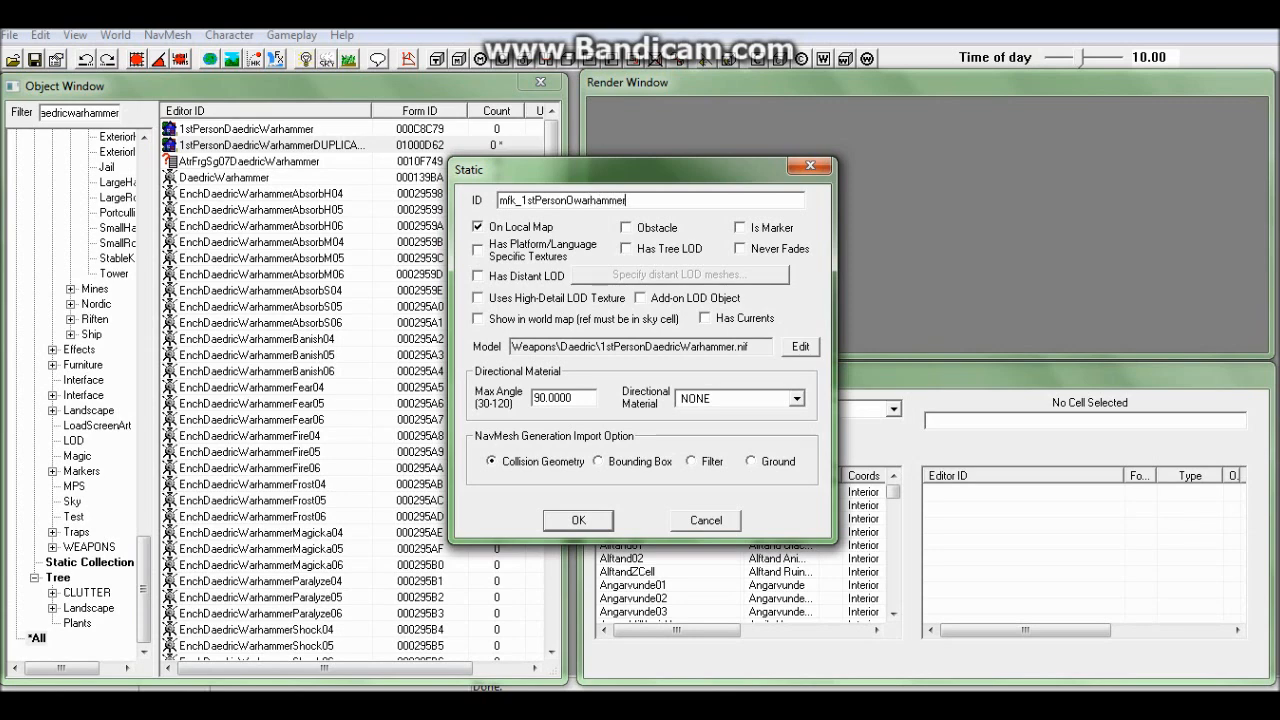
# Replace the first-person static's model with Warhammer.nif from the weapons\Warhammer folder.
pyautogui.click(800, 346)
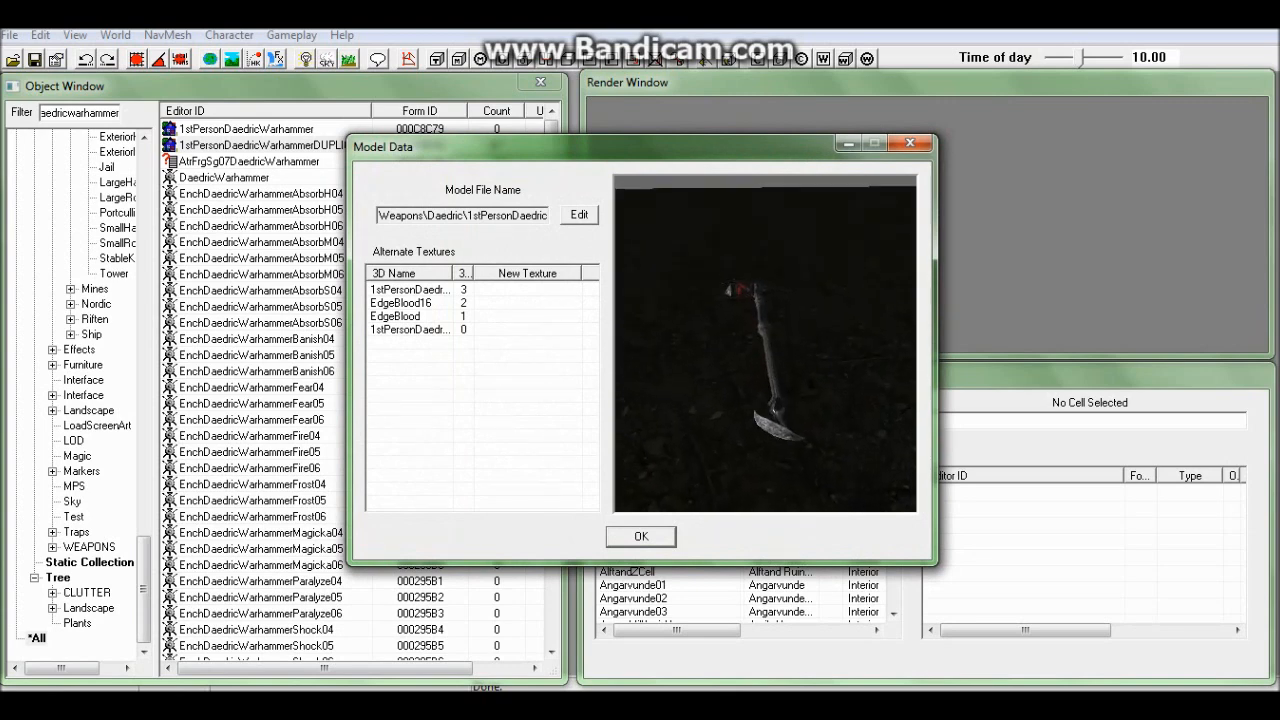
pyautogui.click(579, 214)
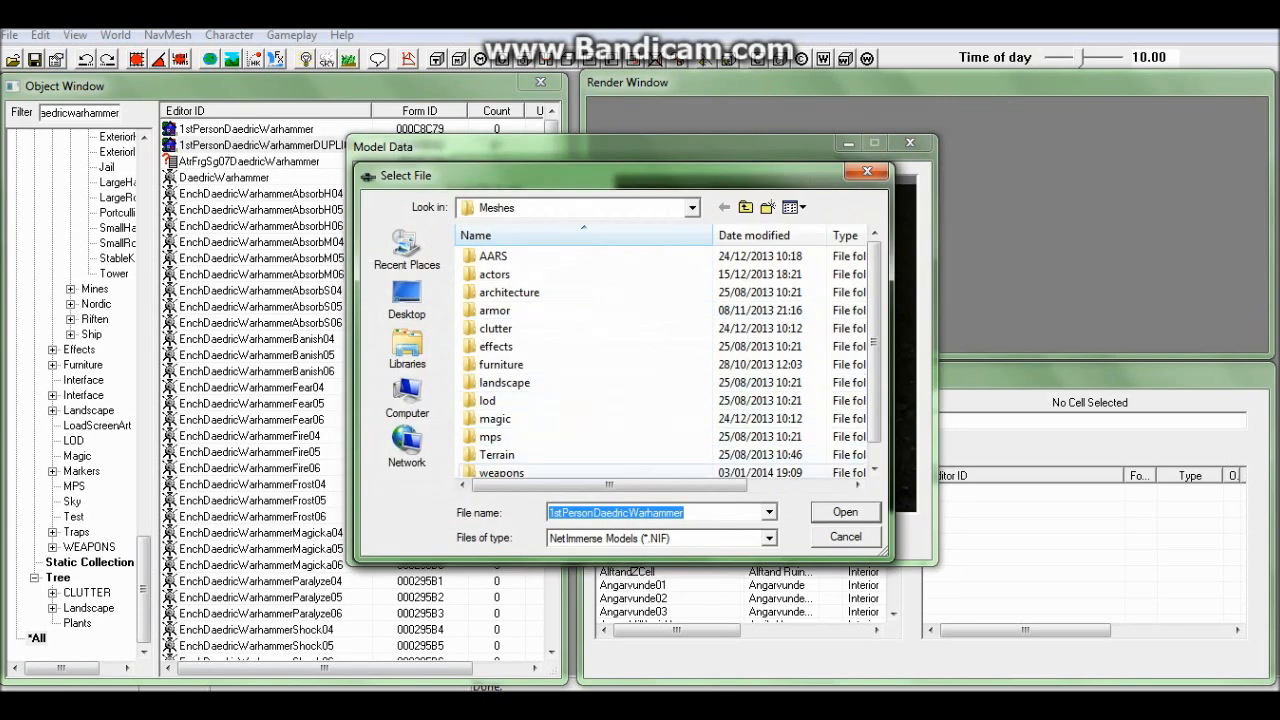
pyautogui.doubleClick(501, 471)
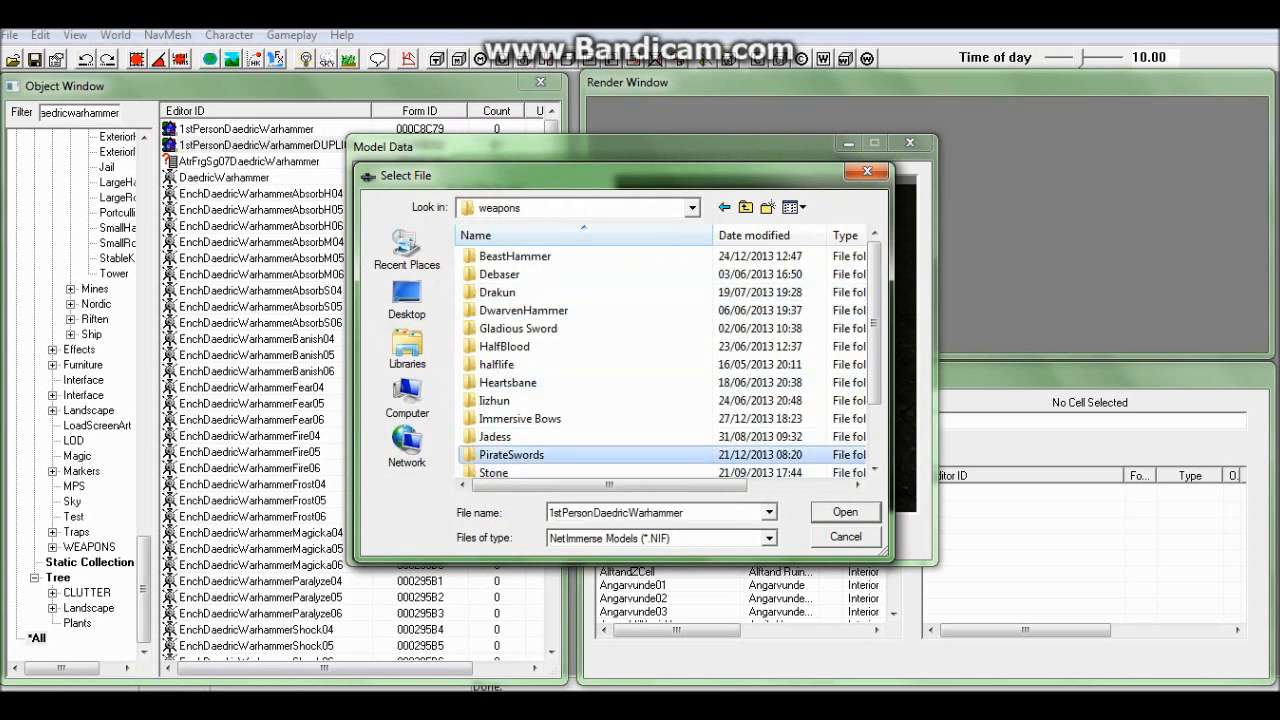
pyautogui.scroll(-2, 600, 380)
pyautogui.doubleClick(505, 455)
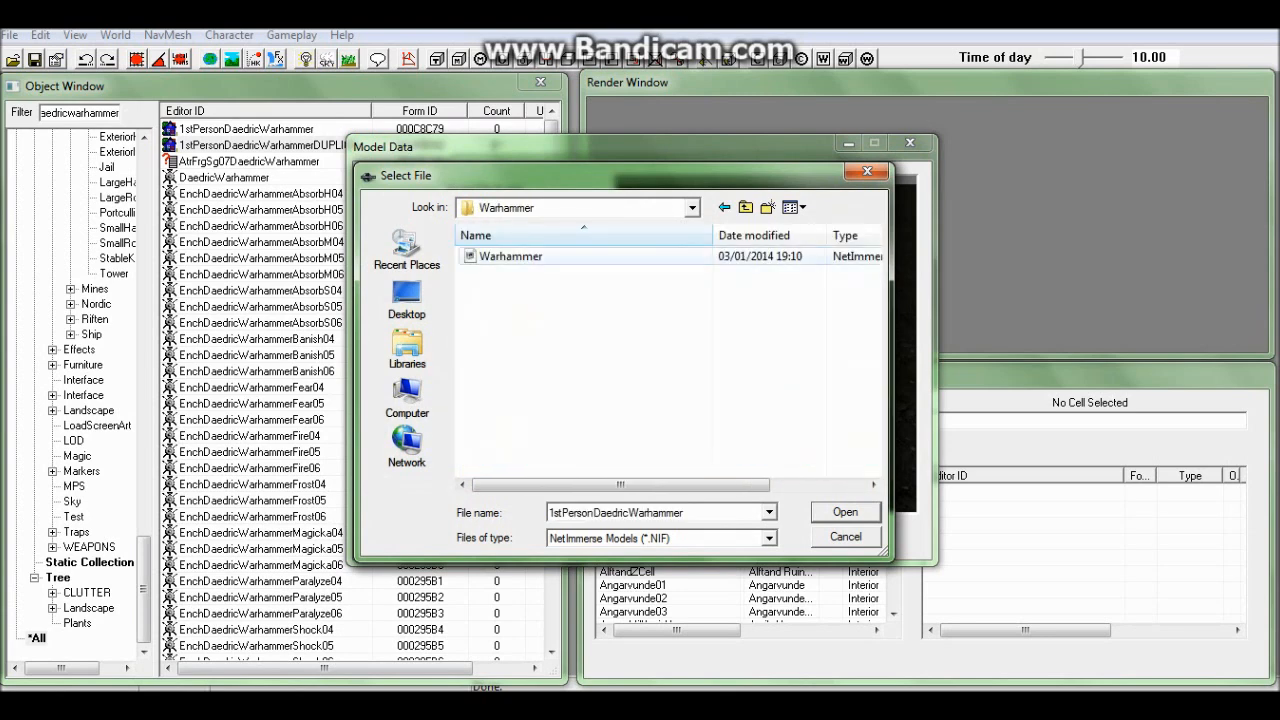
pyautogui.doubleClick(510, 256)
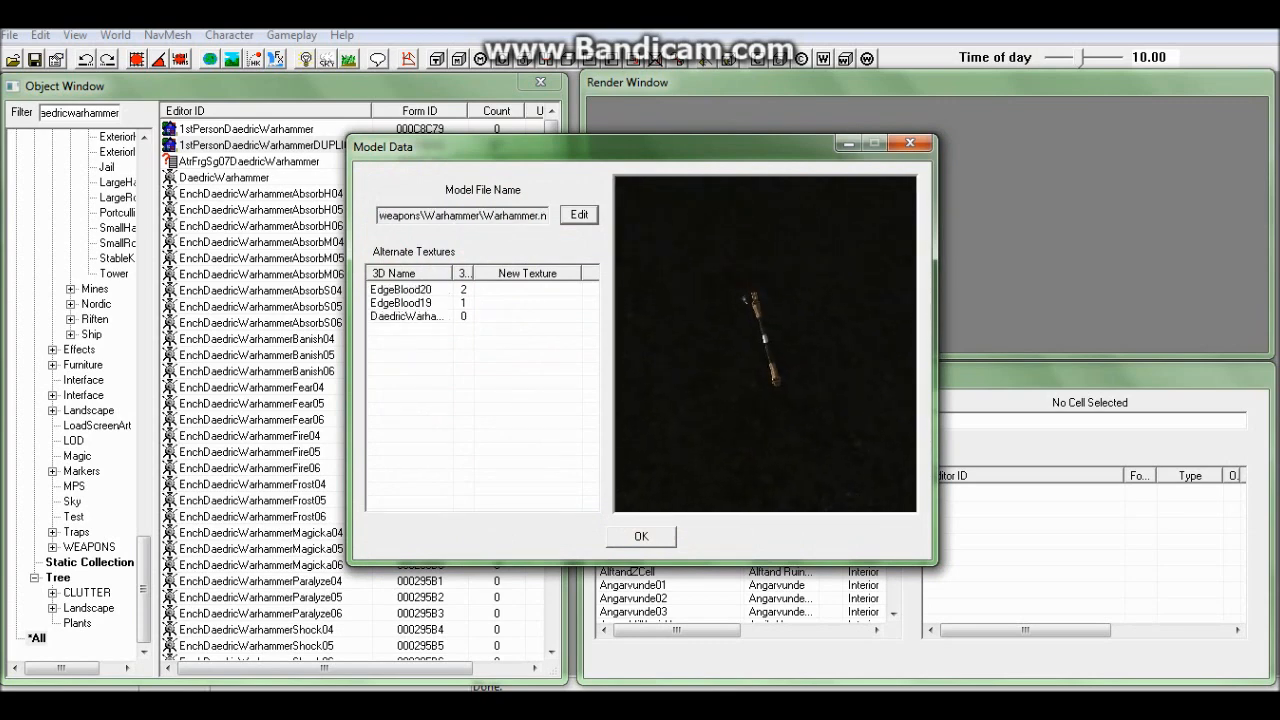
pyautogui.press('Return')
# Save the first-person static under its new ID, renaming the existing form instead of creating a new one.
pyautogui.press('Return')
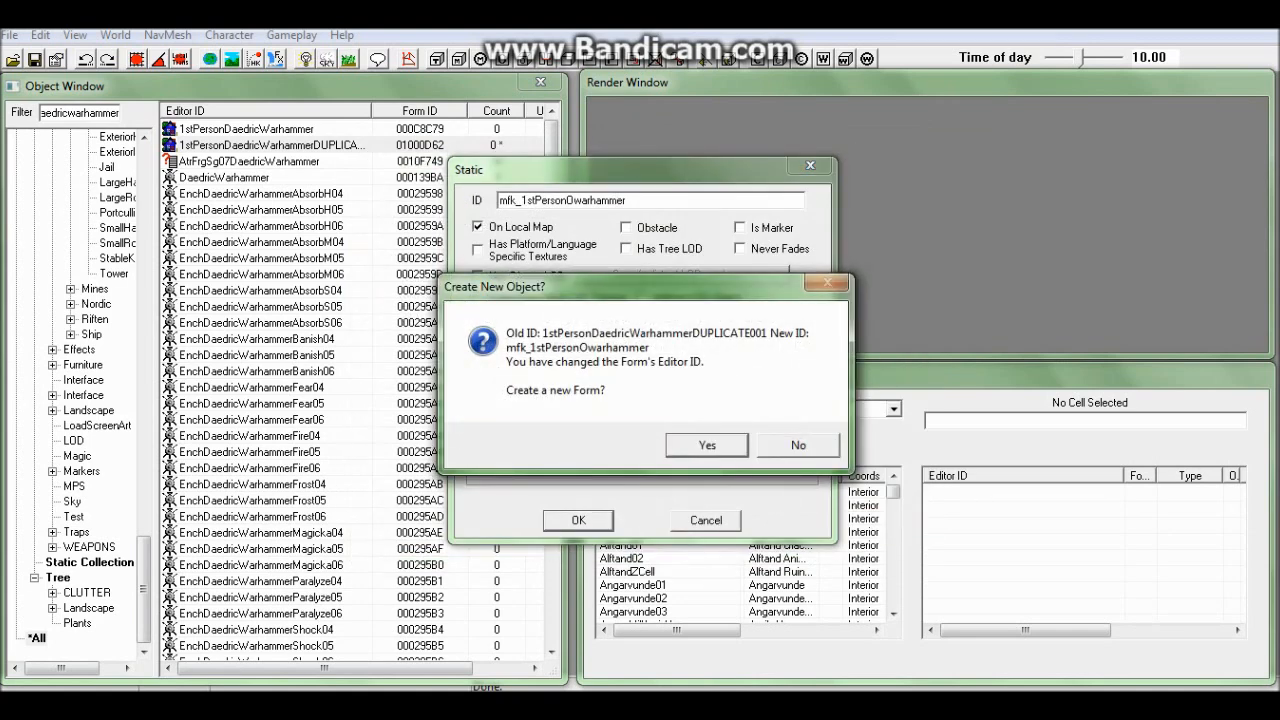
pyautogui.press('Tab')
pyautogui.press('Return')
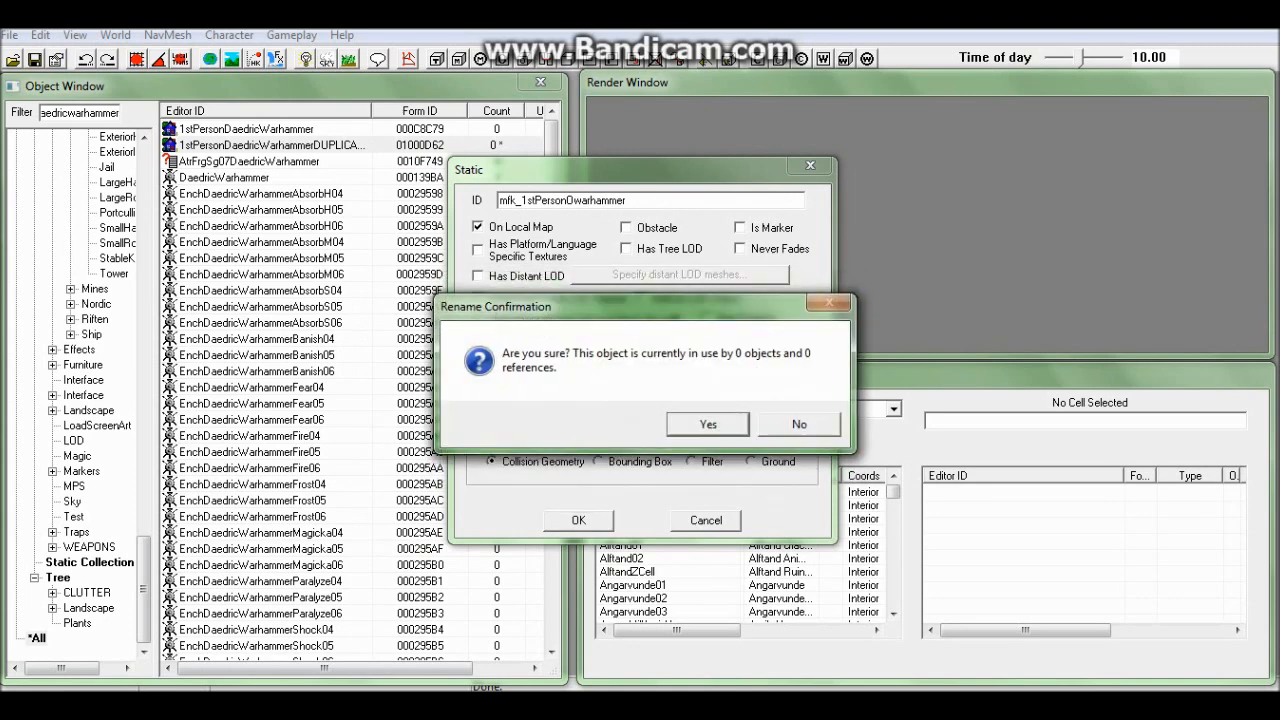
pyautogui.press('Return')
# Duplicate the DaedricWarhammer weapon.
pyautogui.click(286, 161)
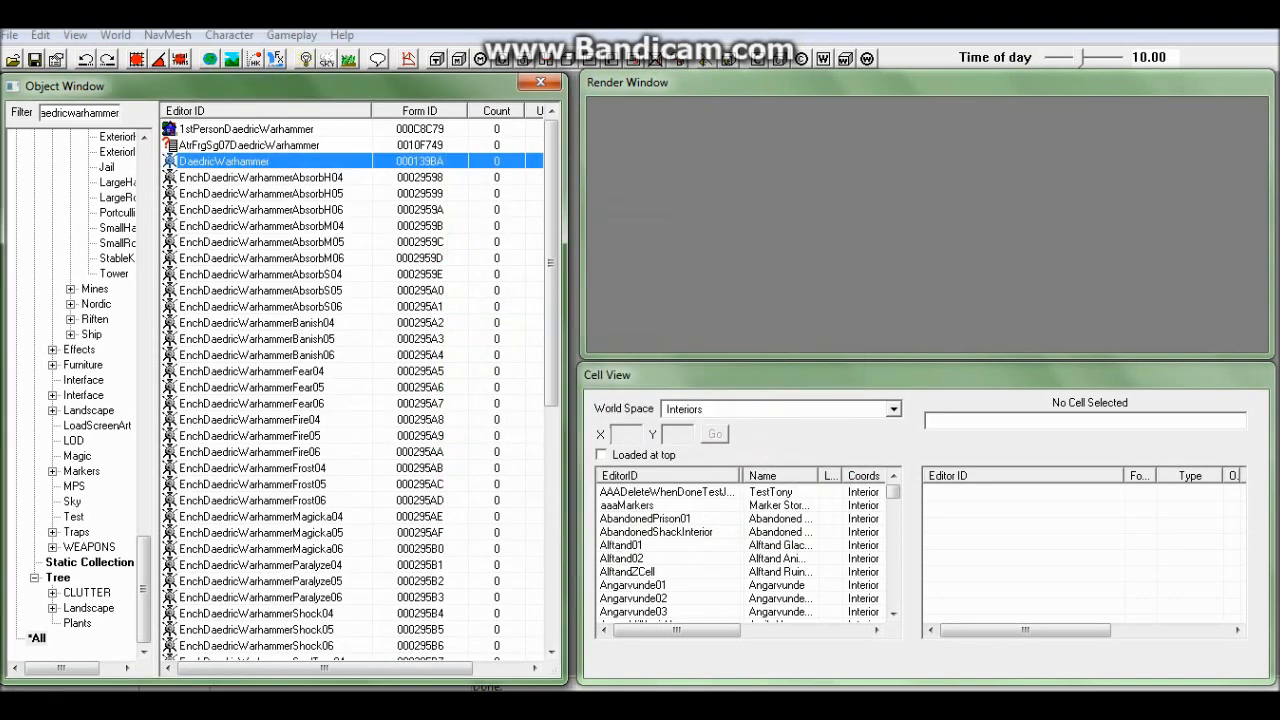
pyautogui.rightClick(287, 162)
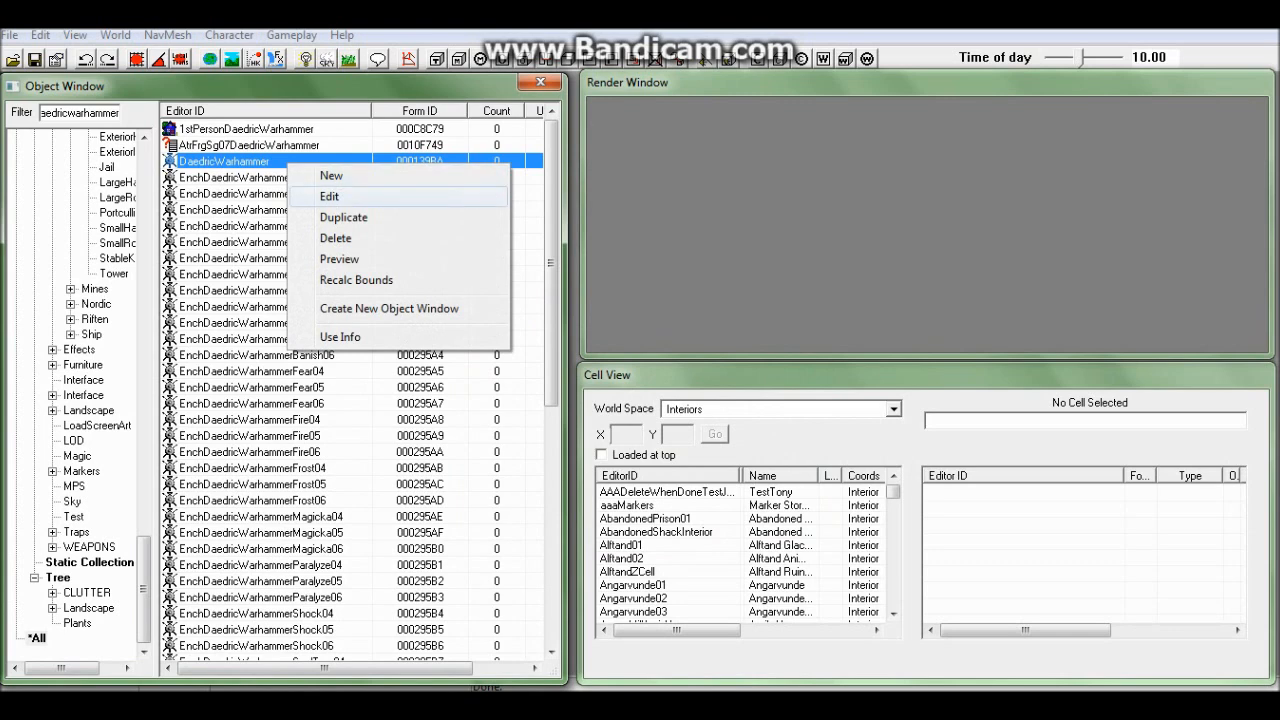
pyautogui.click(344, 217)
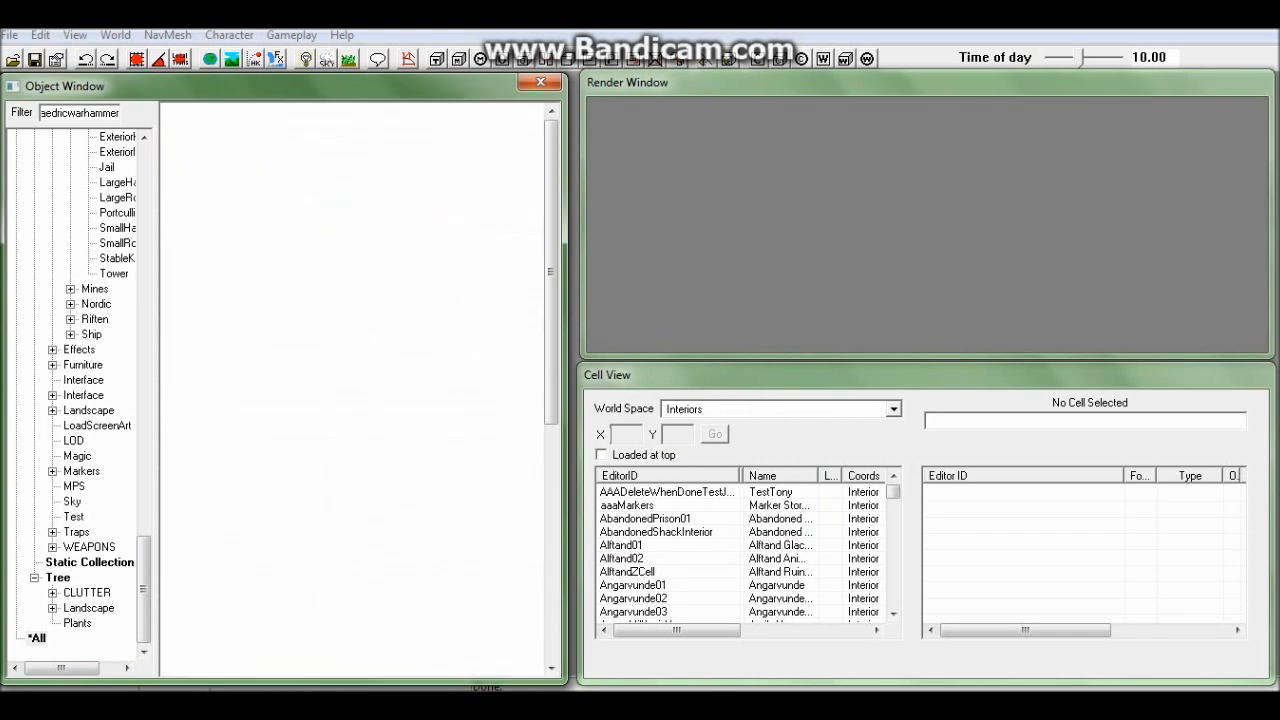
# Edit the duplicated Daedric warhammer weapon and set its ID to mfk_OWarhammer.
pyautogui.rightClick(284, 177)
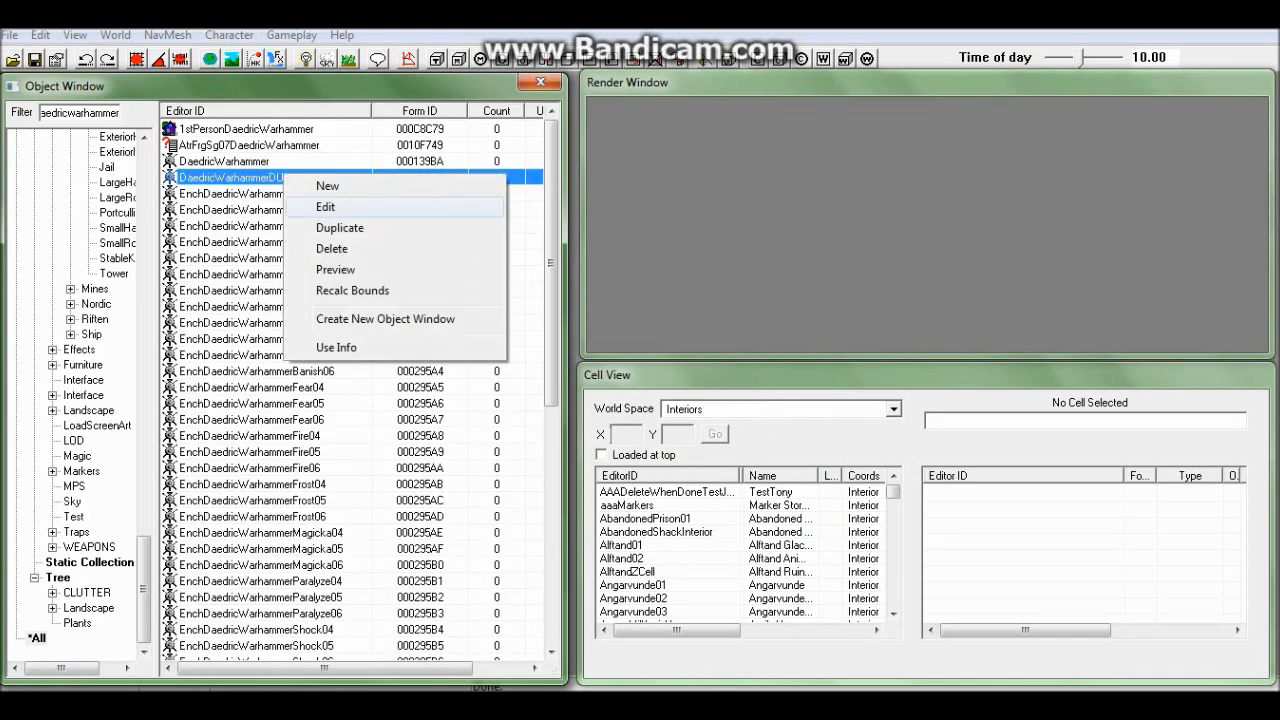
pyautogui.click(326, 206)
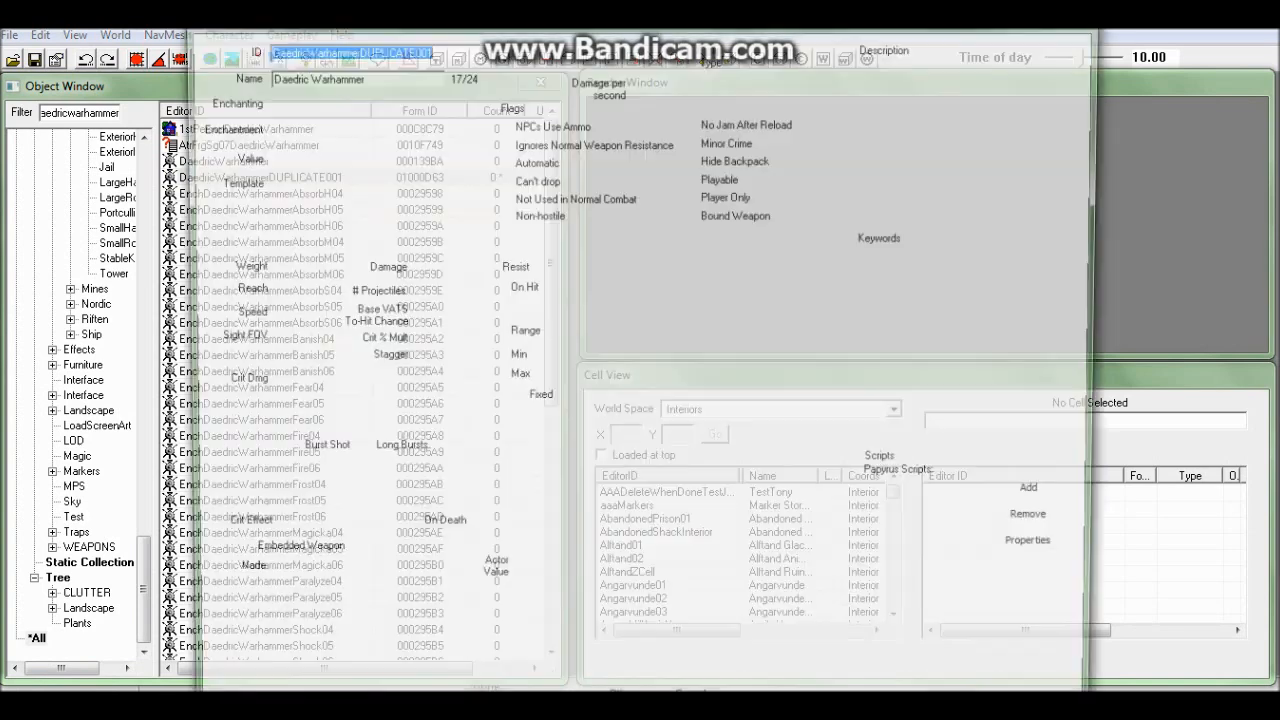
pyautogui.press('End')
pyautogui.hotkey('shift', 'Left')
pyautogui.hotkey('shift', 'Left')
pyautogui.hotkey('shift', 'Left')
pyautogui.hotkey('shift', 'Left')
pyautogui.hotkey('shift', 'Left')
pyautogui.hotkey('shift', 'Left')
pyautogui.hotkey('shift', 'Left')
pyautogui.hotkey('shift', 'Left')
pyautogui.hotkey('shift', 'Left')
pyautogui.hotkey('shift', 'Left')
pyautogui.hotkey('shift', 'Left')
pyautogui.hotkey('shift', 'Left')
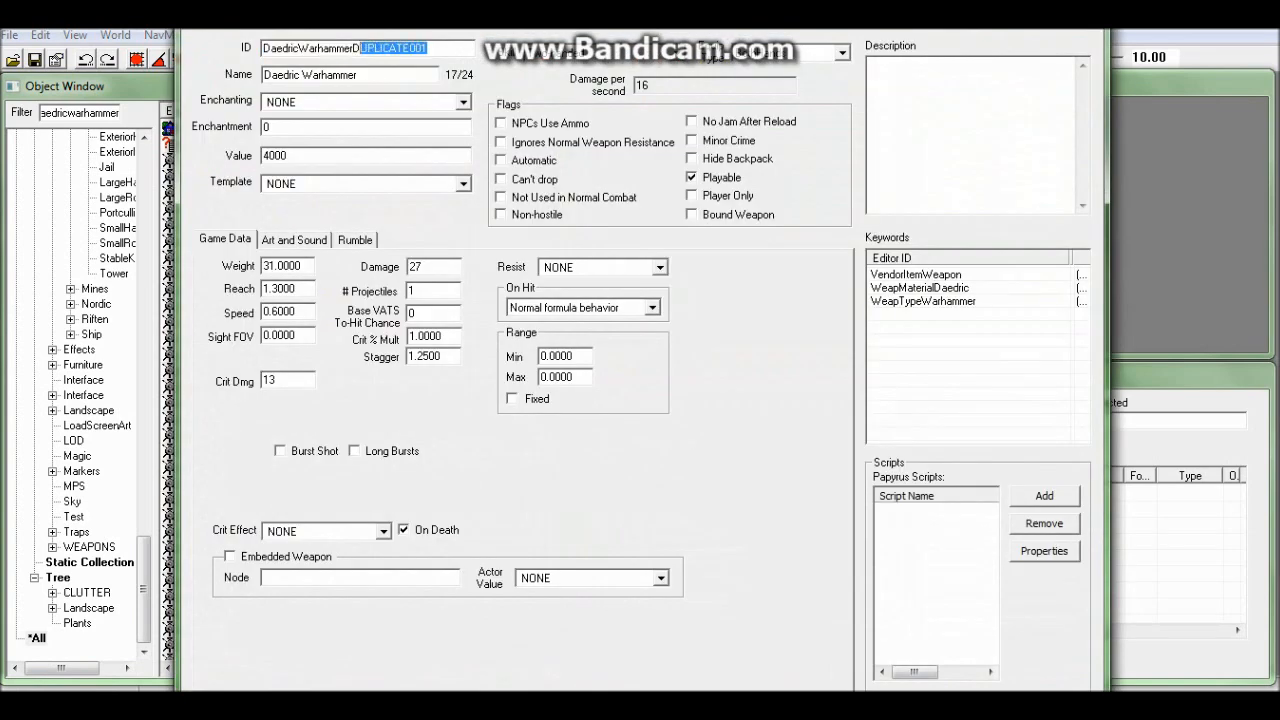
pyautogui.press('BackSpace')
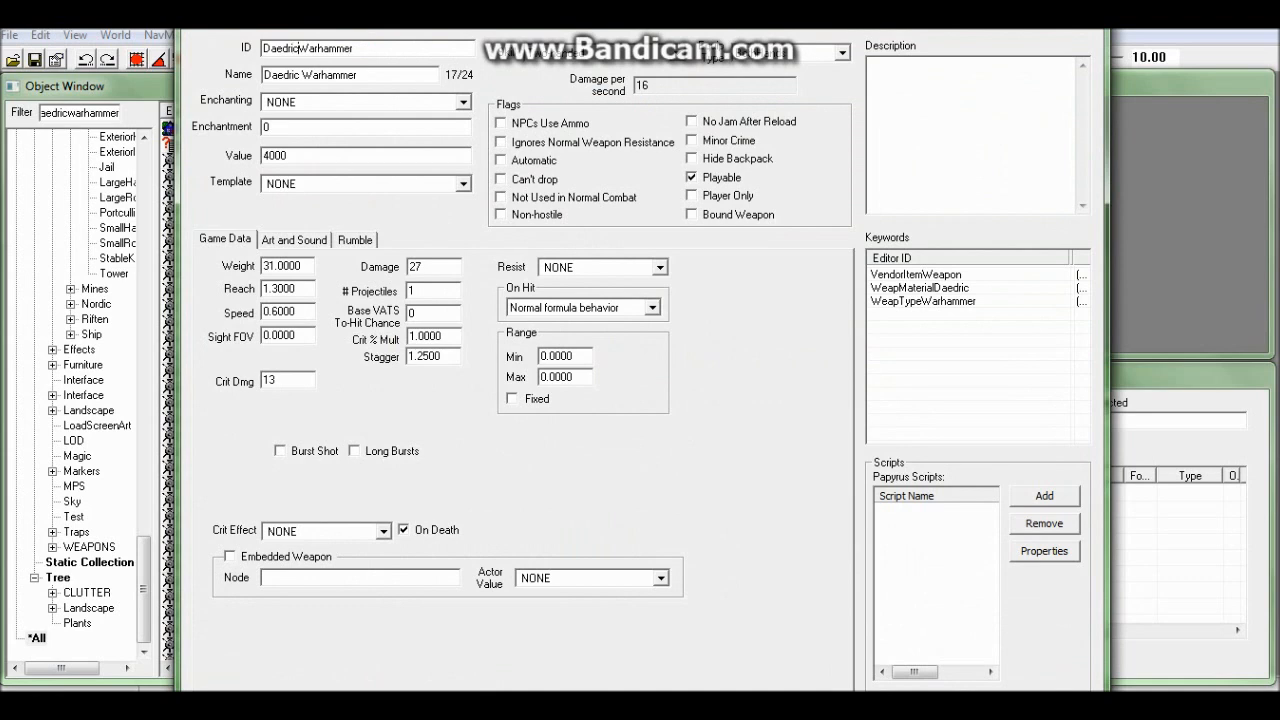
pyautogui.press('BackSpace')
pyautogui.press('BackSpace')
pyautogui.press('BackSpace')
pyautogui.press('BackSpace')
pyautogui.press('BackSpace')
pyautogui.press('BackSpace')
pyautogui.press('BackSpace')
pyautogui.write('mfk_0')
# Rename the weapon Obsidian Warhammer, checking the name against the mod's image on the Nexus Mods page.
pyautogui.moveTo(300, 75); pyautogui.dragTo(263, 75)
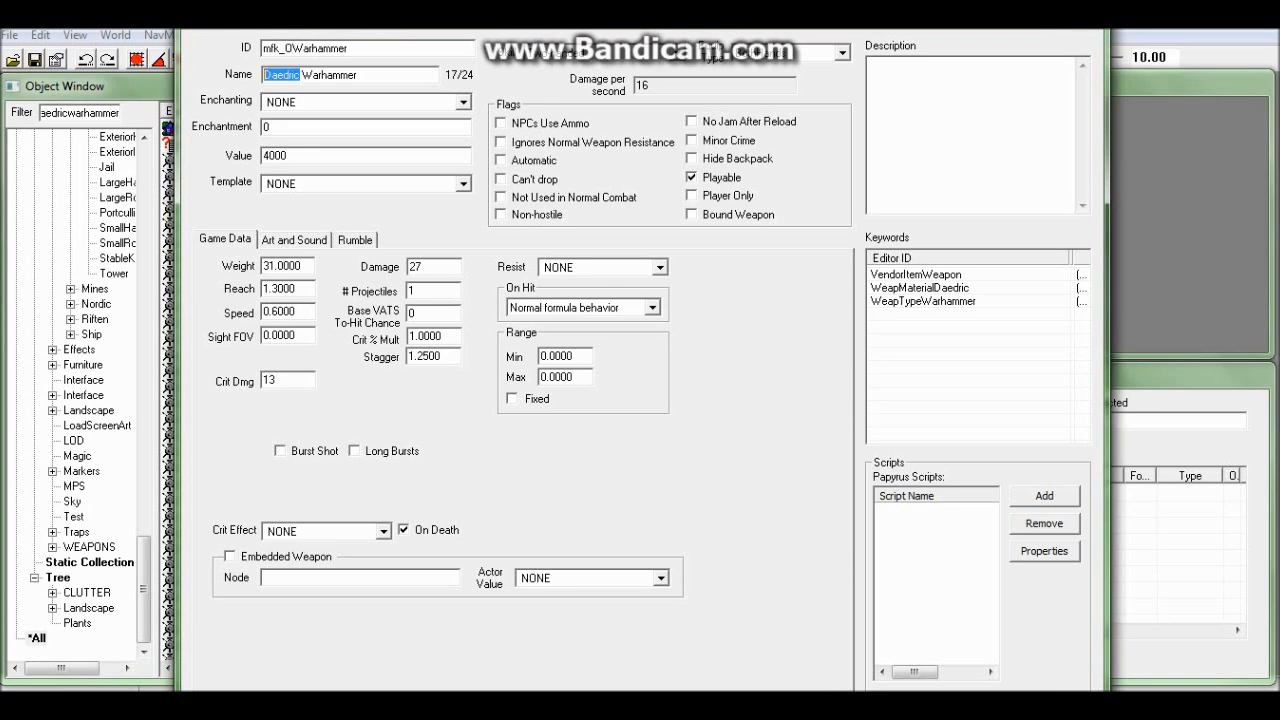
pyautogui.write('Obsid')
pyautogui.hotkey('alt', 'Tab')
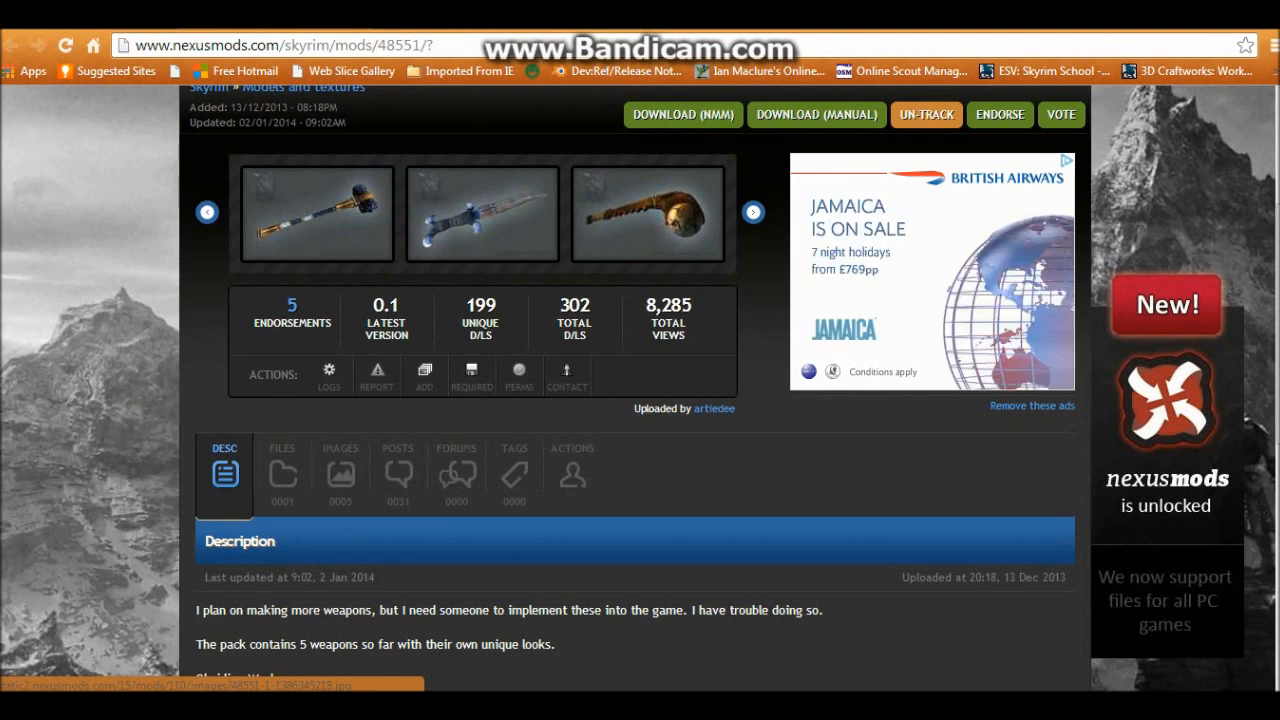
pyautogui.click(314, 214)
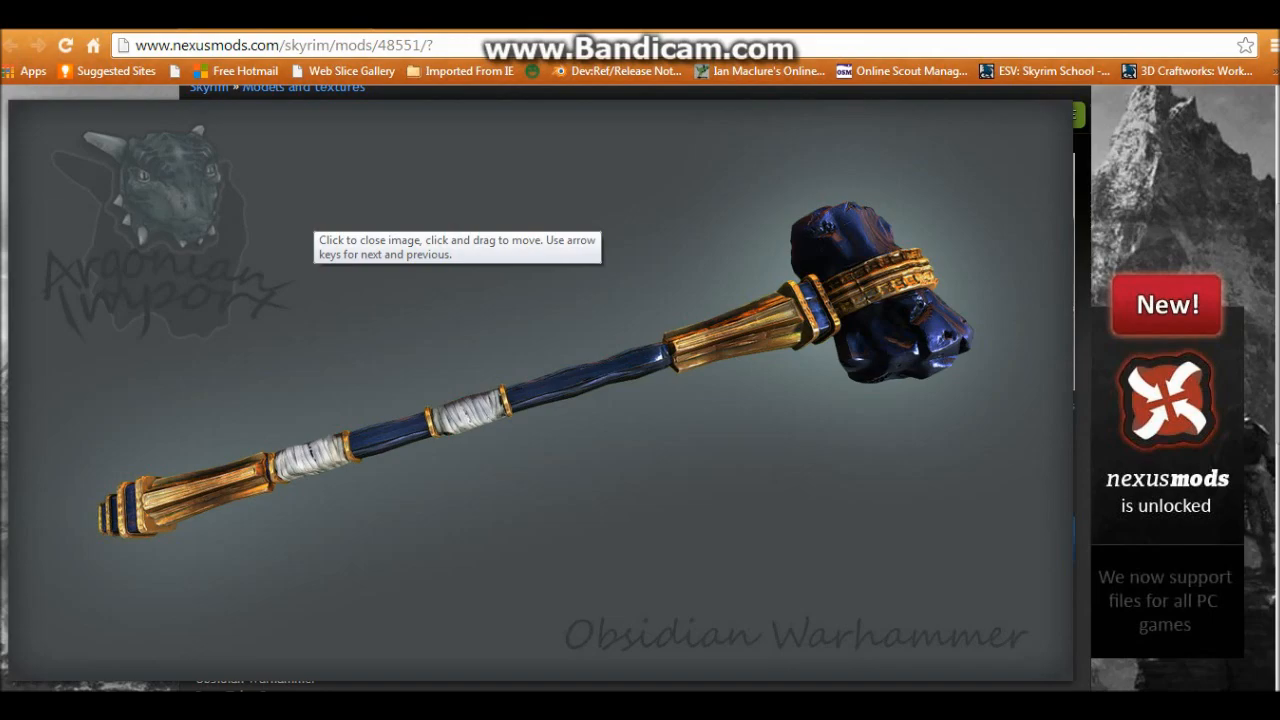
pyautogui.hotkey('alt', 'Tab')
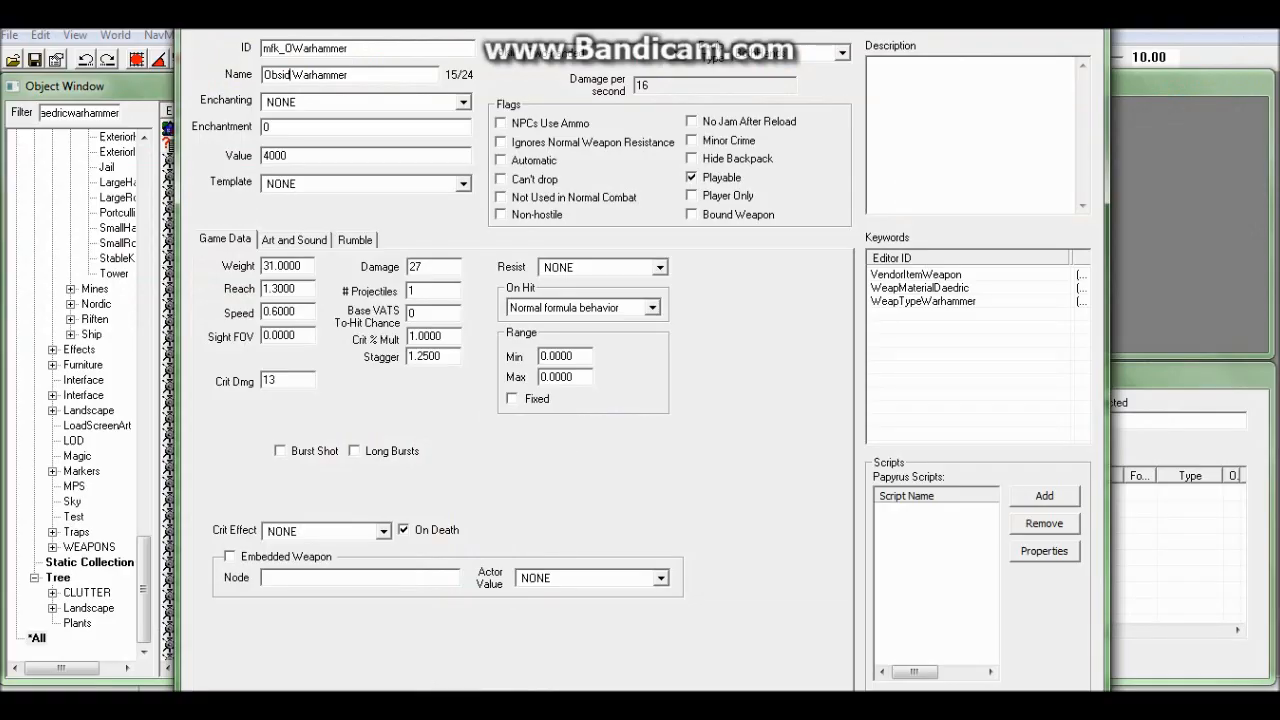
pyautogui.write('ian')
# Review the weapon's material and type keywords, and set its damage to 28, weight to 29 and speed to 0.7.
pyautogui.click(919, 287)
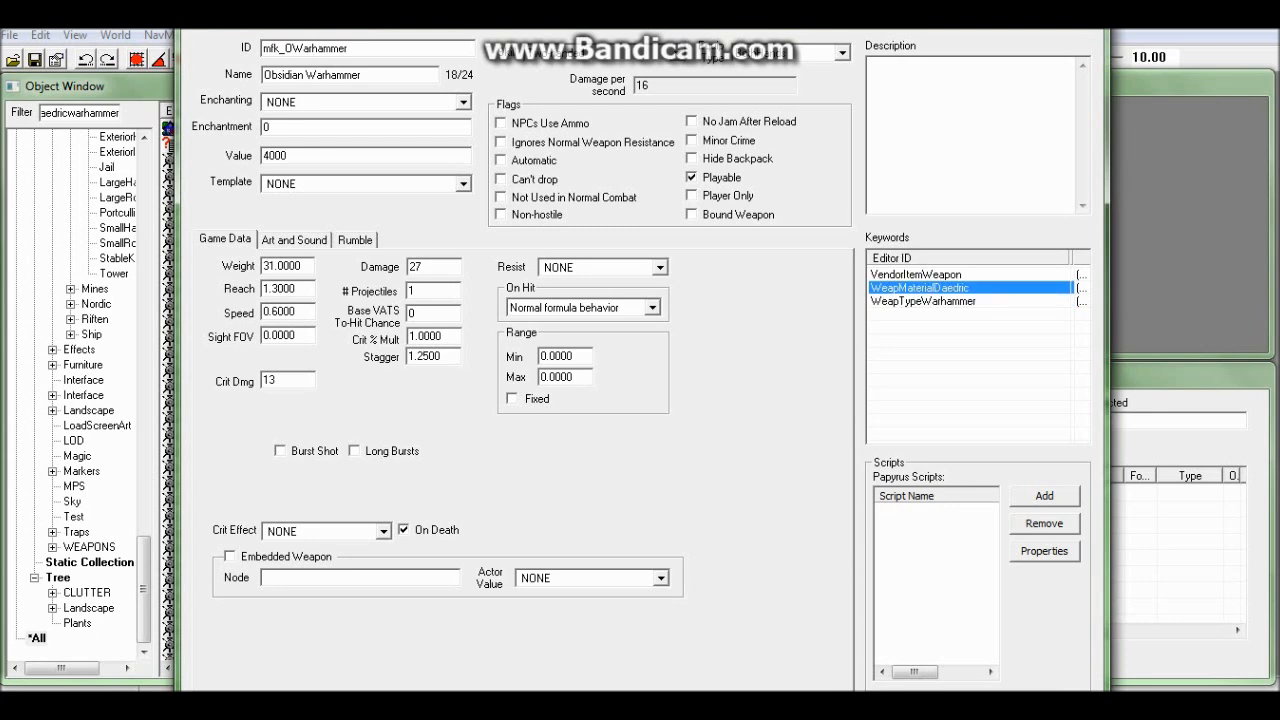
pyautogui.click(923, 301)
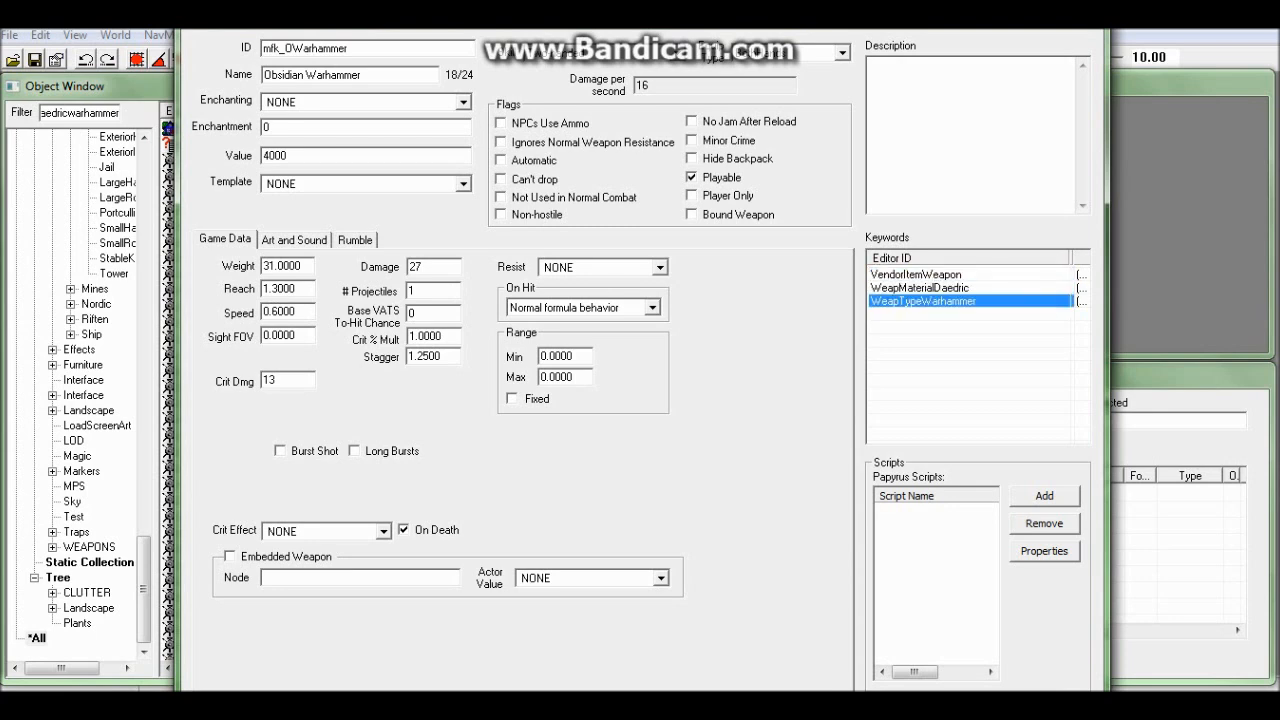
pyautogui.moveTo(423, 267); pyautogui.dragTo(414, 267)
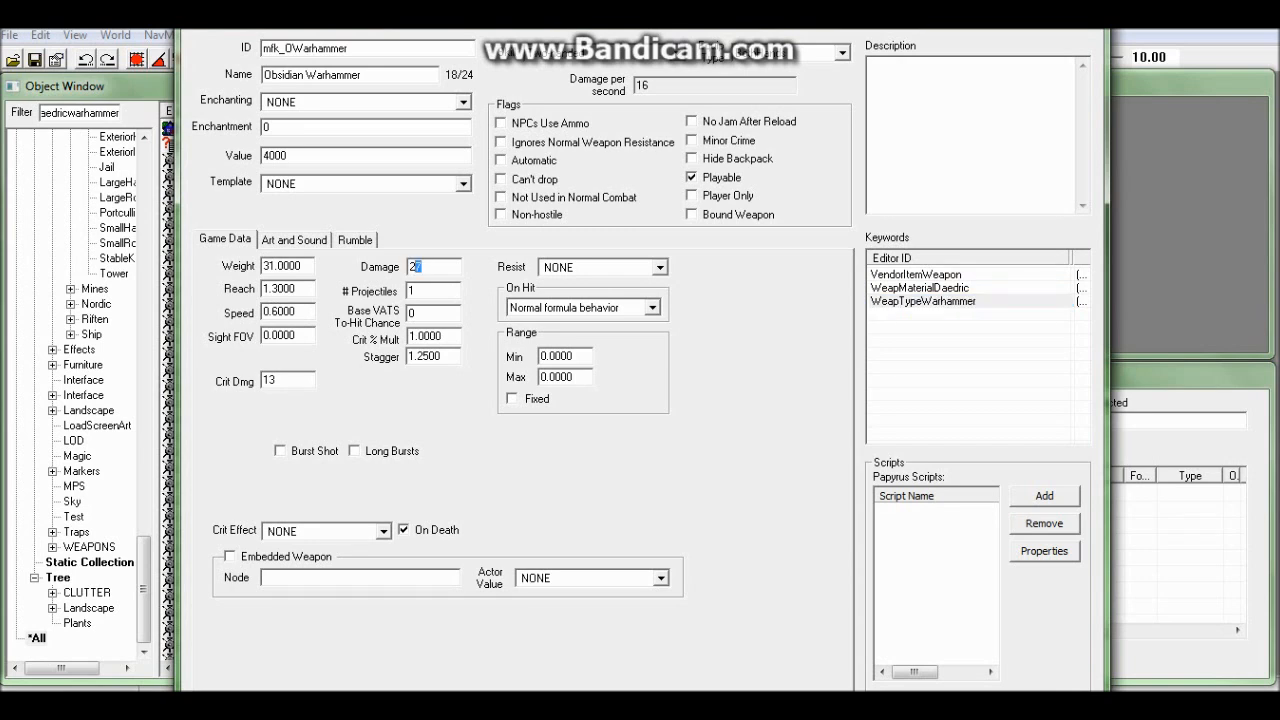
pyautogui.write('8')
pyautogui.moveTo(301, 266); pyautogui.dragTo(269, 266)
pyautogui.press('BackSpace')
pyautogui.press('BackSpace')
pyautogui.write('29')
pyautogui.click(296, 288)
pyautogui.moveTo(271, 311); pyautogui.dragTo(296, 311)
pyautogui.write('7')
pyautogui.click(295, 288)
# Assign mfk_1stPersonOwarhammer as the weapon's first-person model object.
pyautogui.click(293, 239)
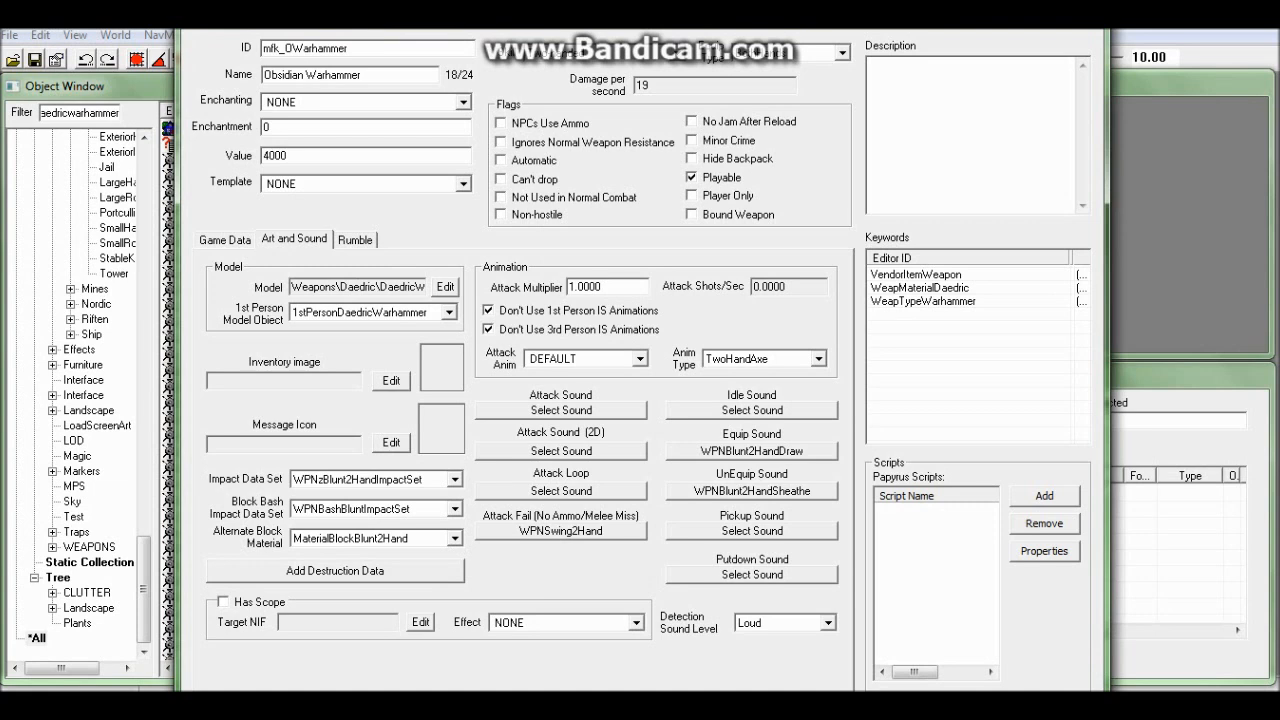
pyautogui.click(449, 312)
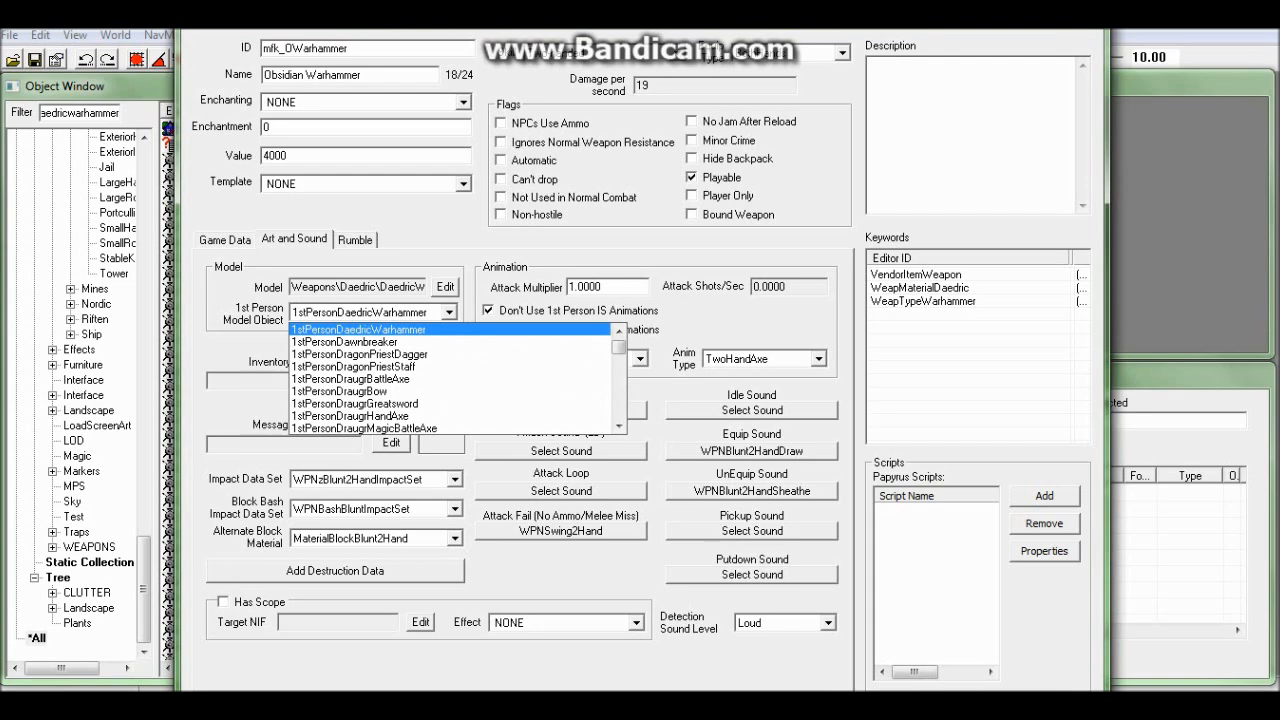
pyautogui.write('mf')
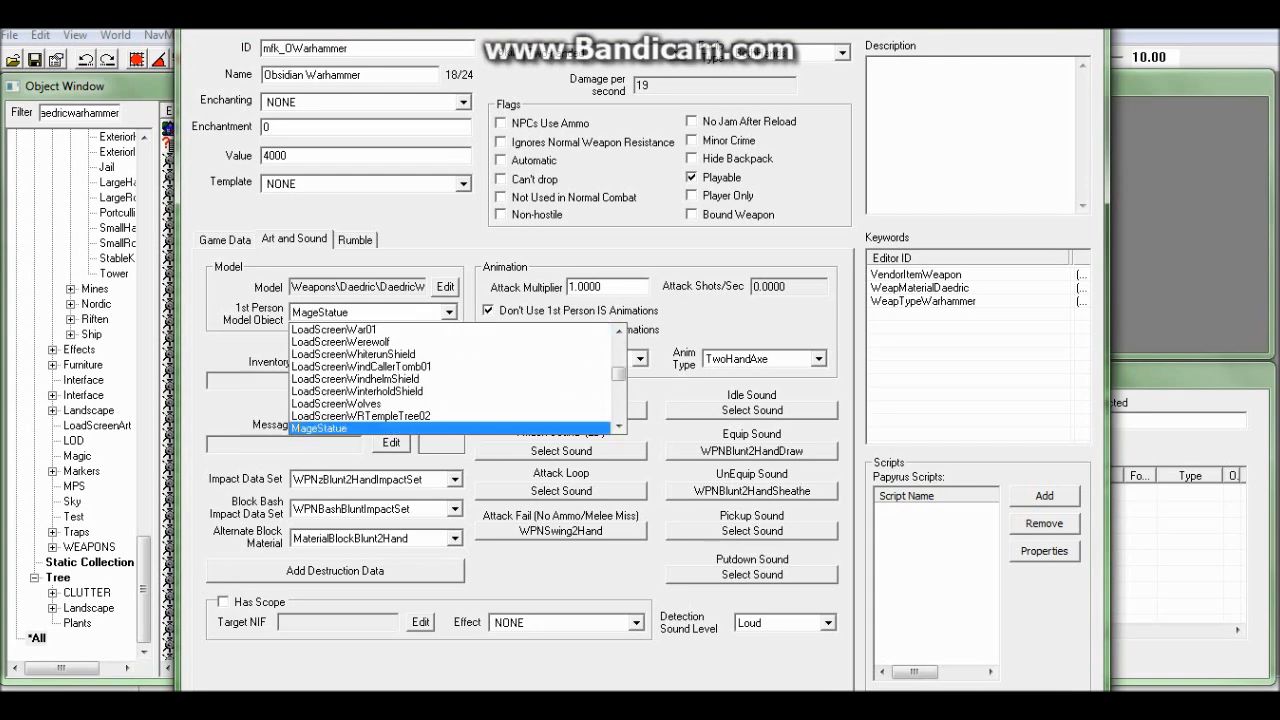
pyautogui.press('Return')
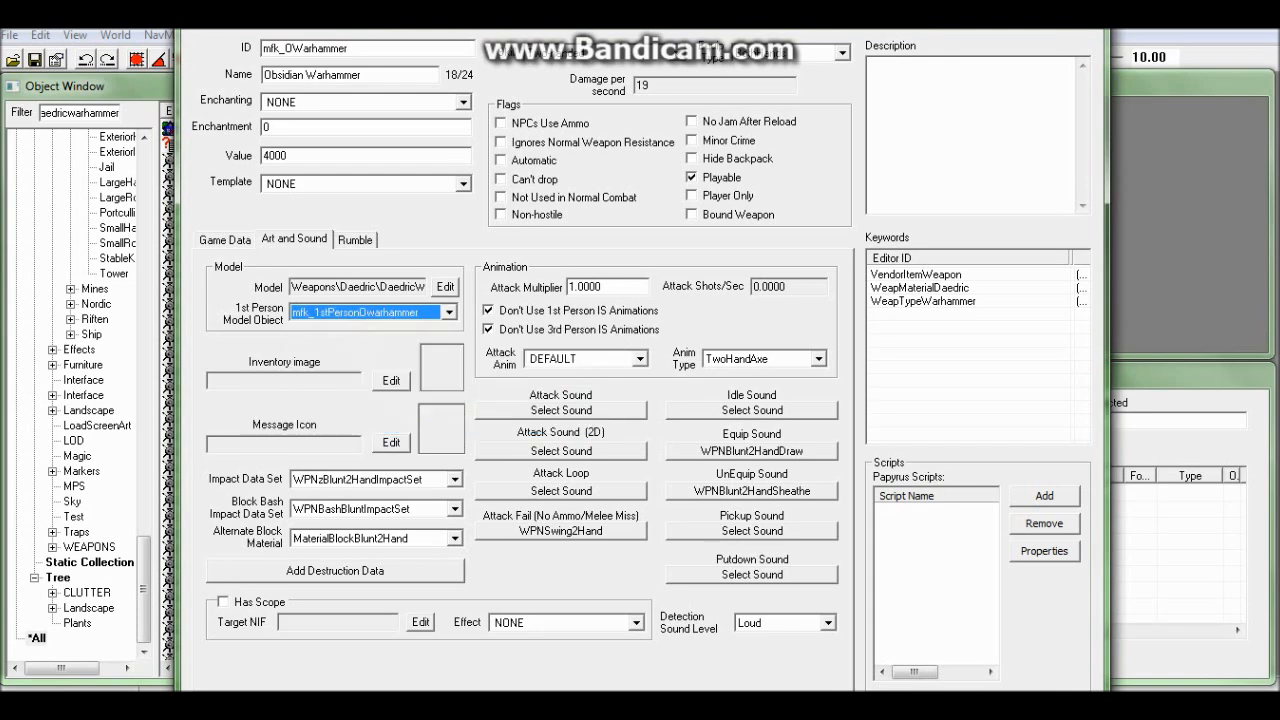
# Replace the weapon's own model with Warhammer.nif from the weapons\Warhammer folder.
pyautogui.click(445, 287)
pyautogui.click(579, 215)
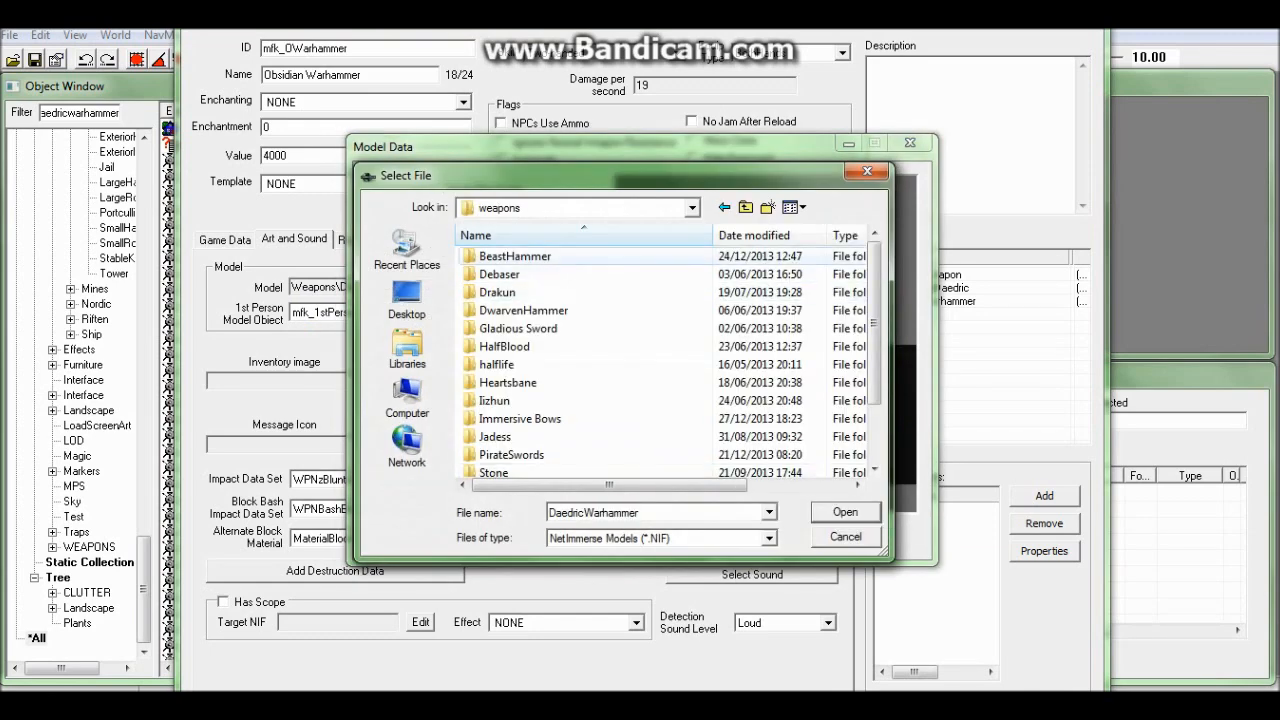
pyautogui.click(518, 328)
pyautogui.scroll(-2, 661, 364)
pyautogui.doubleClick(518, 454)
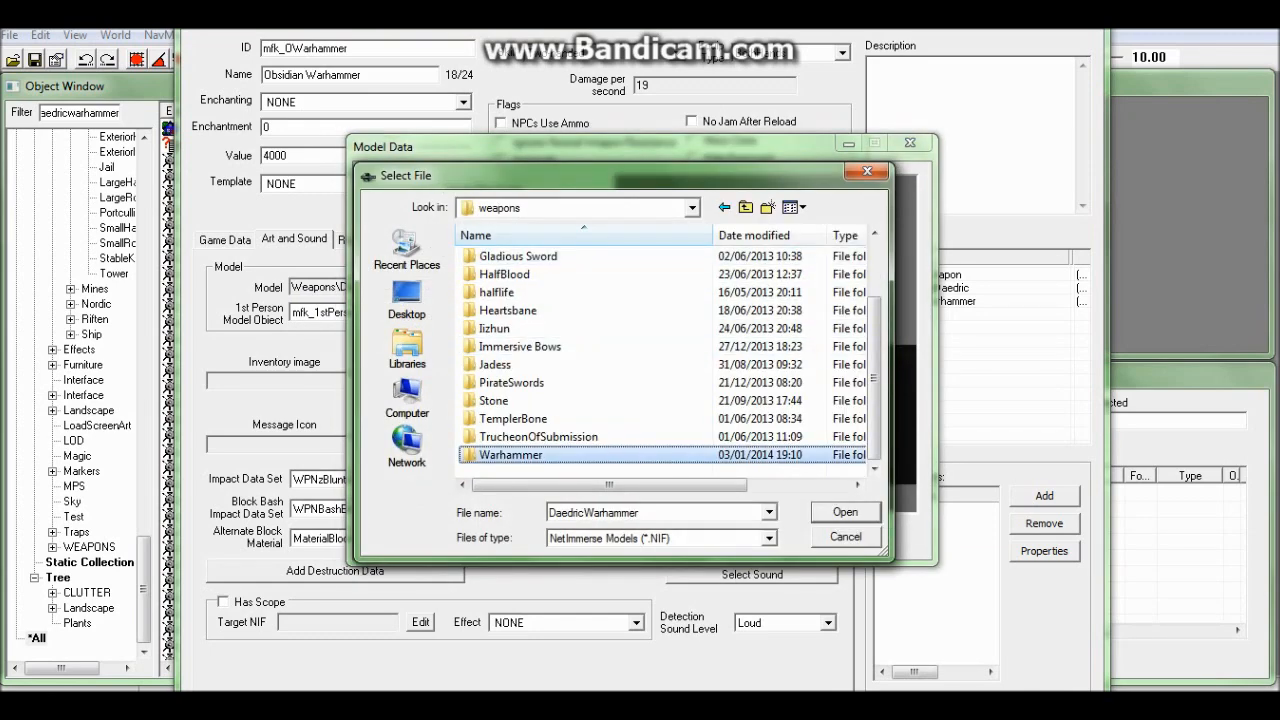
pyautogui.doubleClick(510, 256)
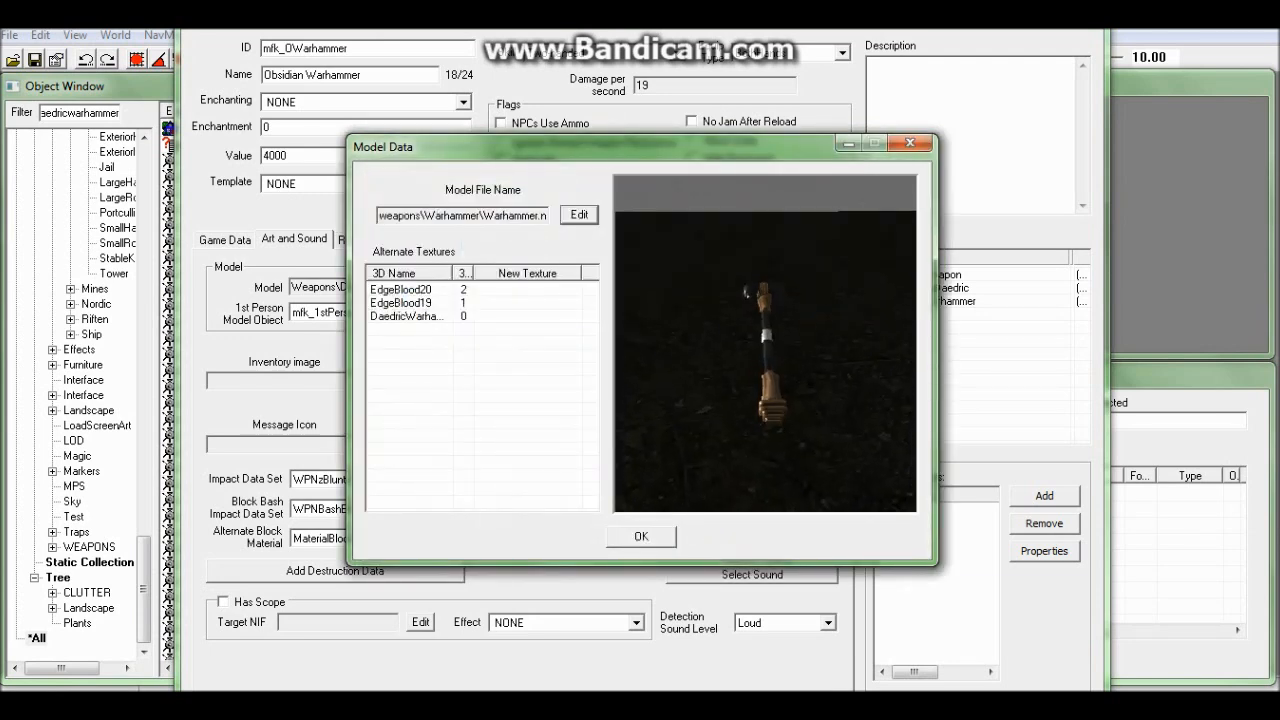
pyautogui.press('Return')
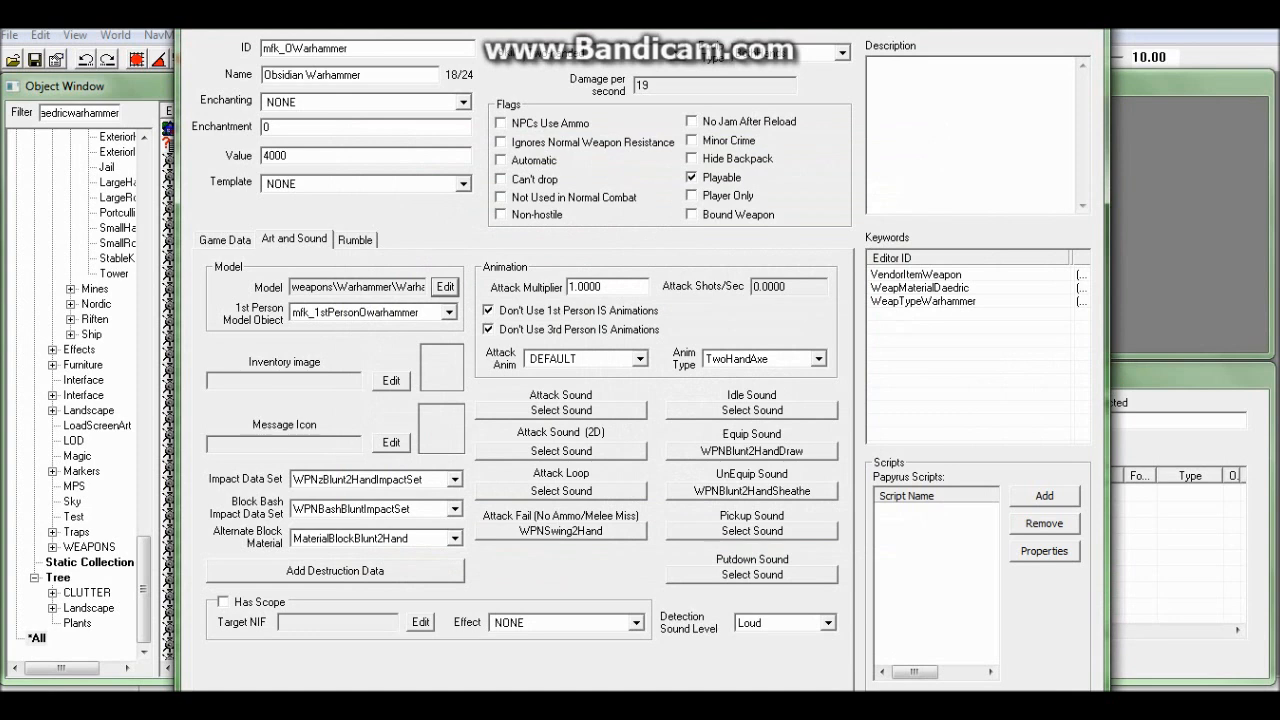
# Save the weapon as mfk_OWarhammer, renaming the duplicate rather than creating another form.
pyautogui.press('Return')
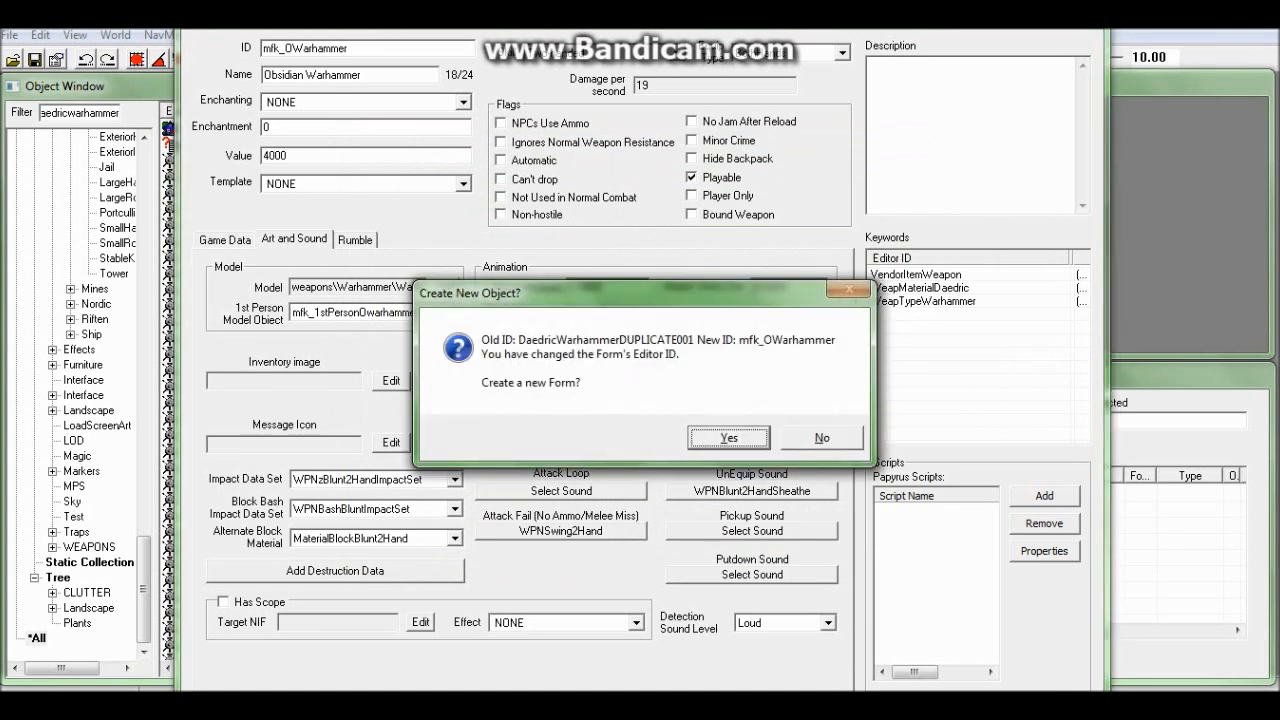
pyautogui.press('Tab')
pyautogui.press('Return')
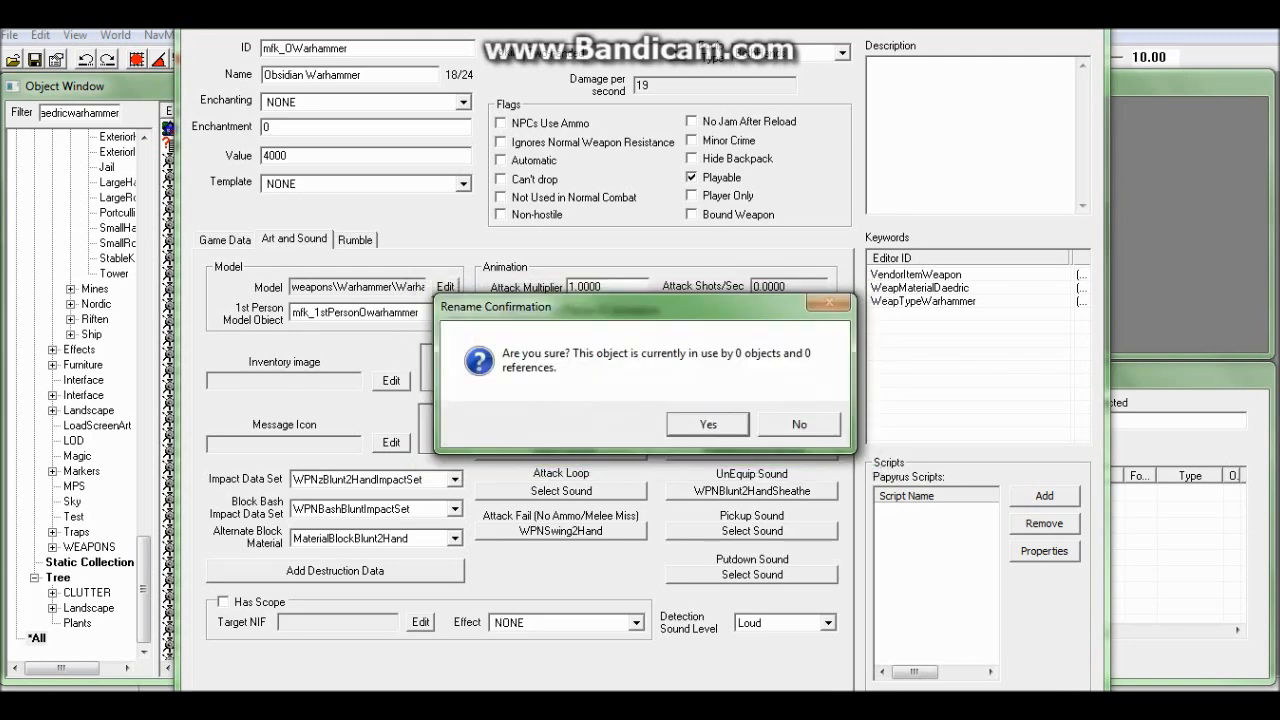
pyautogui.press('Return')
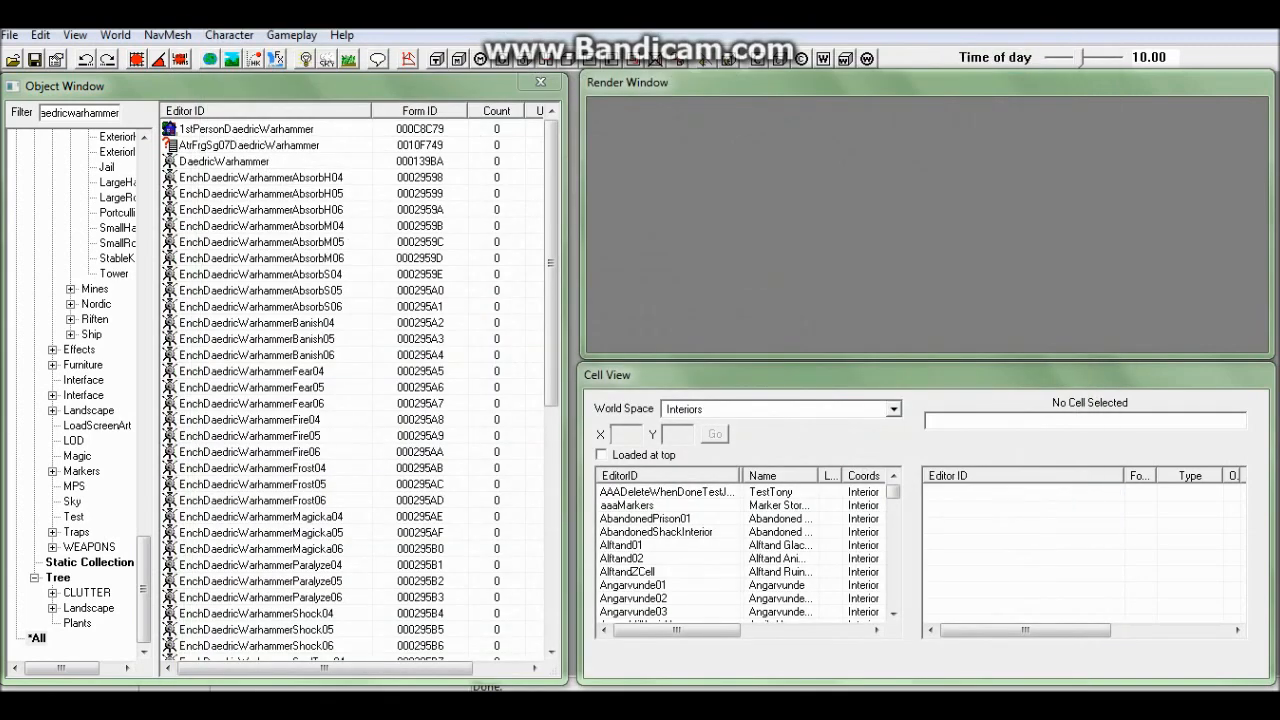
# Filter the Object Window by mfk to check the custom objects, and select the filter text for replacement.
pyautogui.write('mfk')
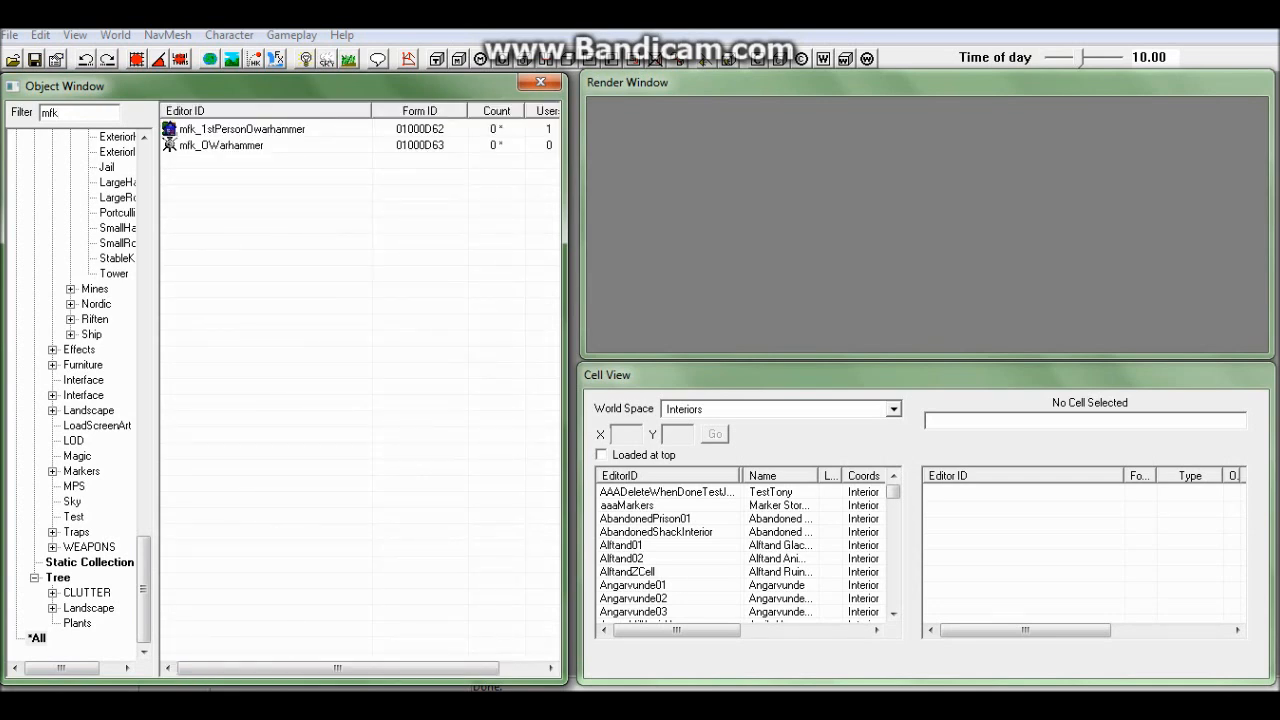
pyautogui.scroll(20, 75, 395)
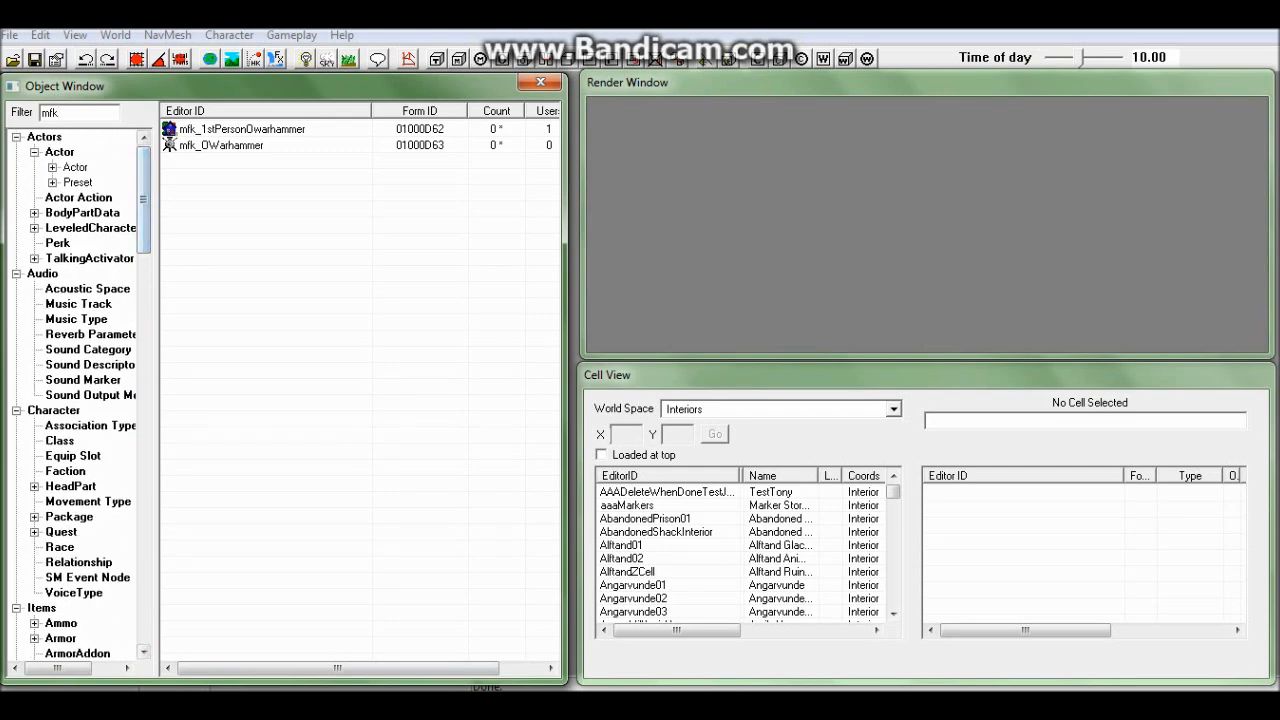
pyautogui.doubleClick(50, 112)
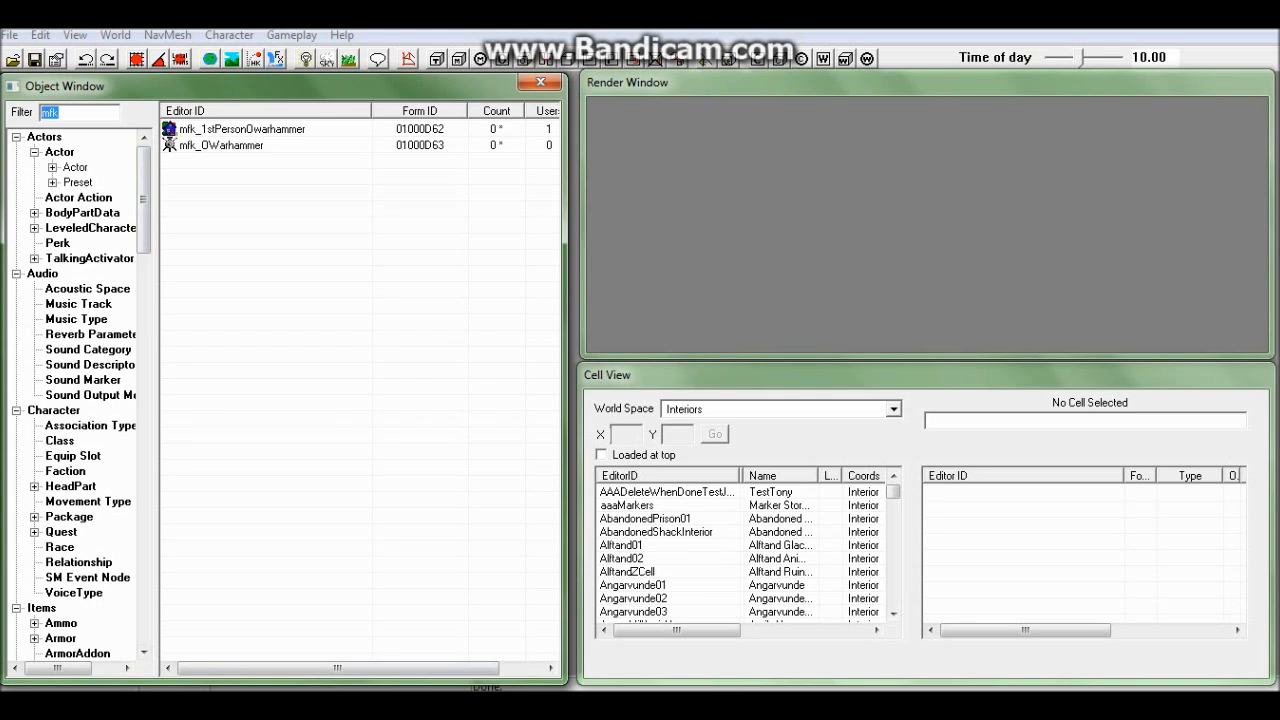
# Filter the Object Window by temperweapon and duplicate the TemperWeaponBladesSword recipe.
pyautogui.press('BackSpace')
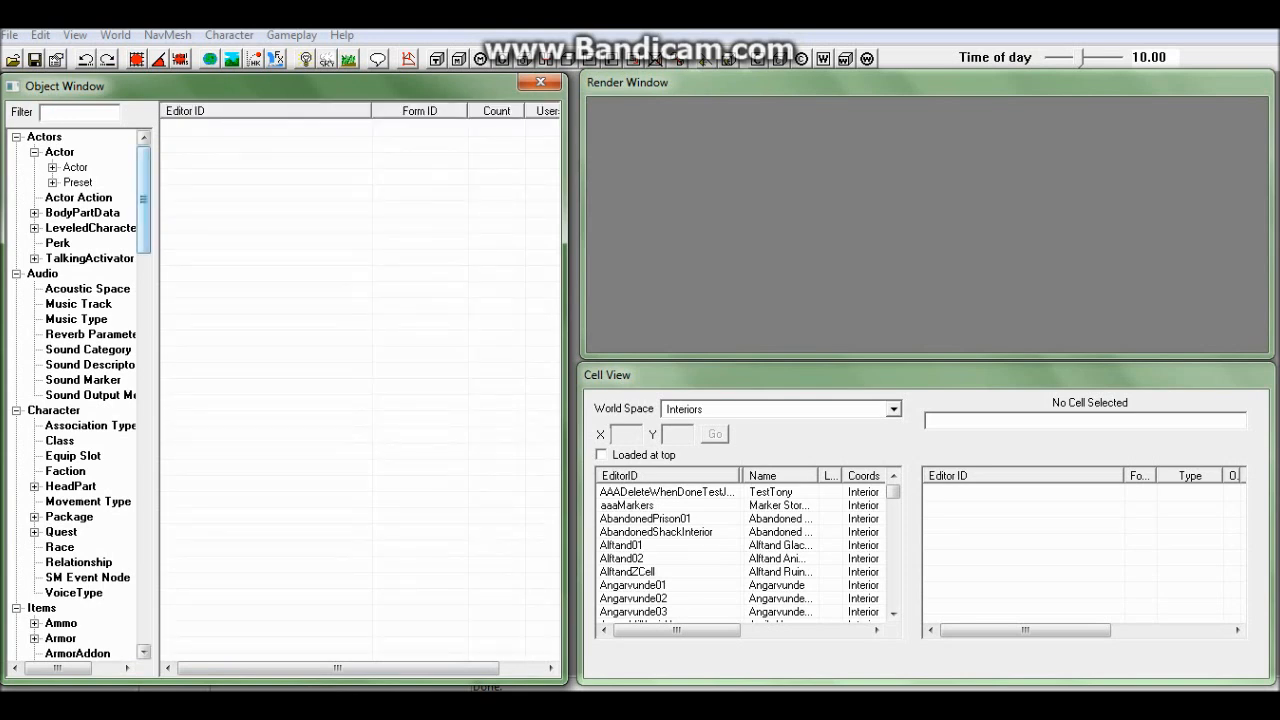
pyautogui.write('temper')
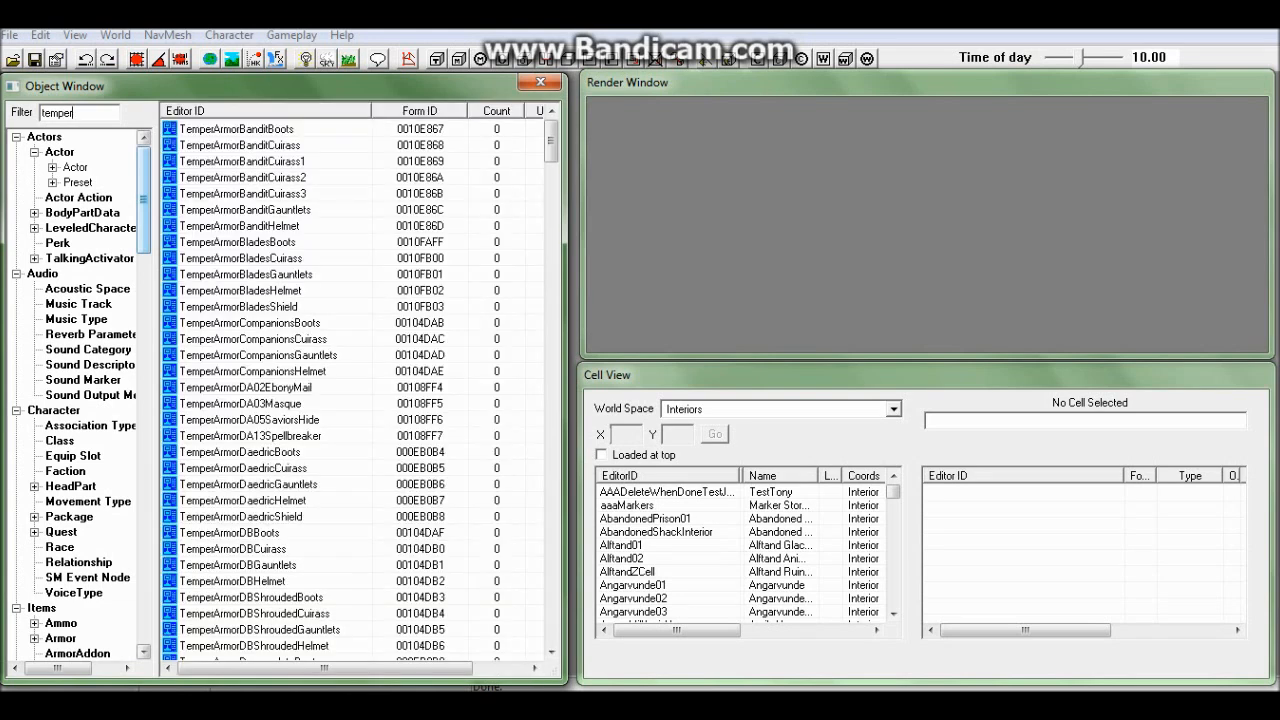
pyautogui.write('weapon')
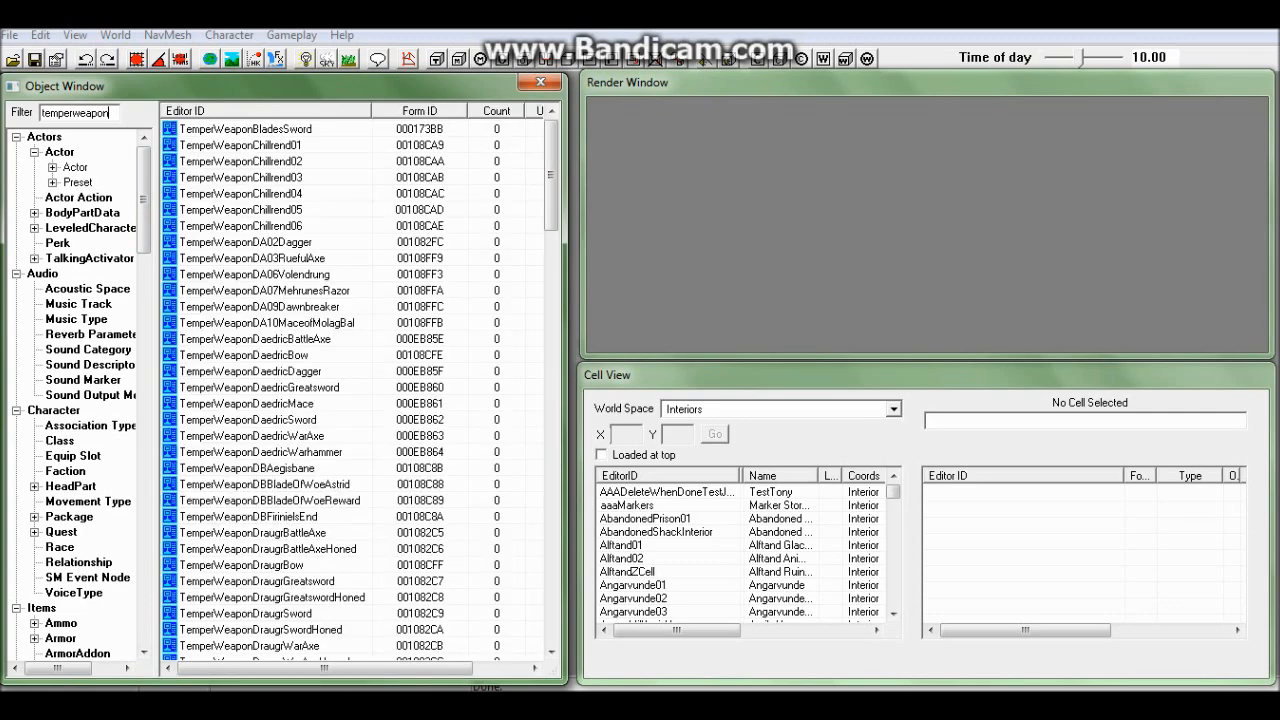
pyautogui.click(310, 128)
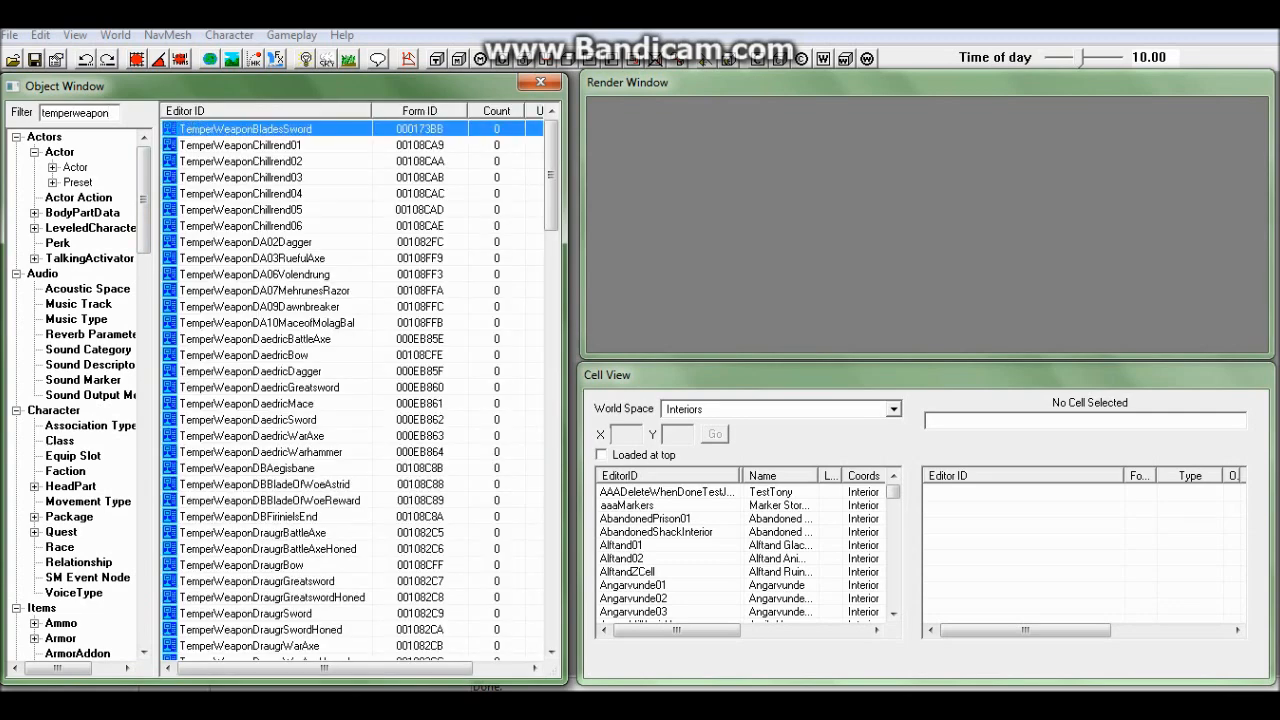
pyautogui.rightClick(310, 128)
pyautogui.click(345, 181)
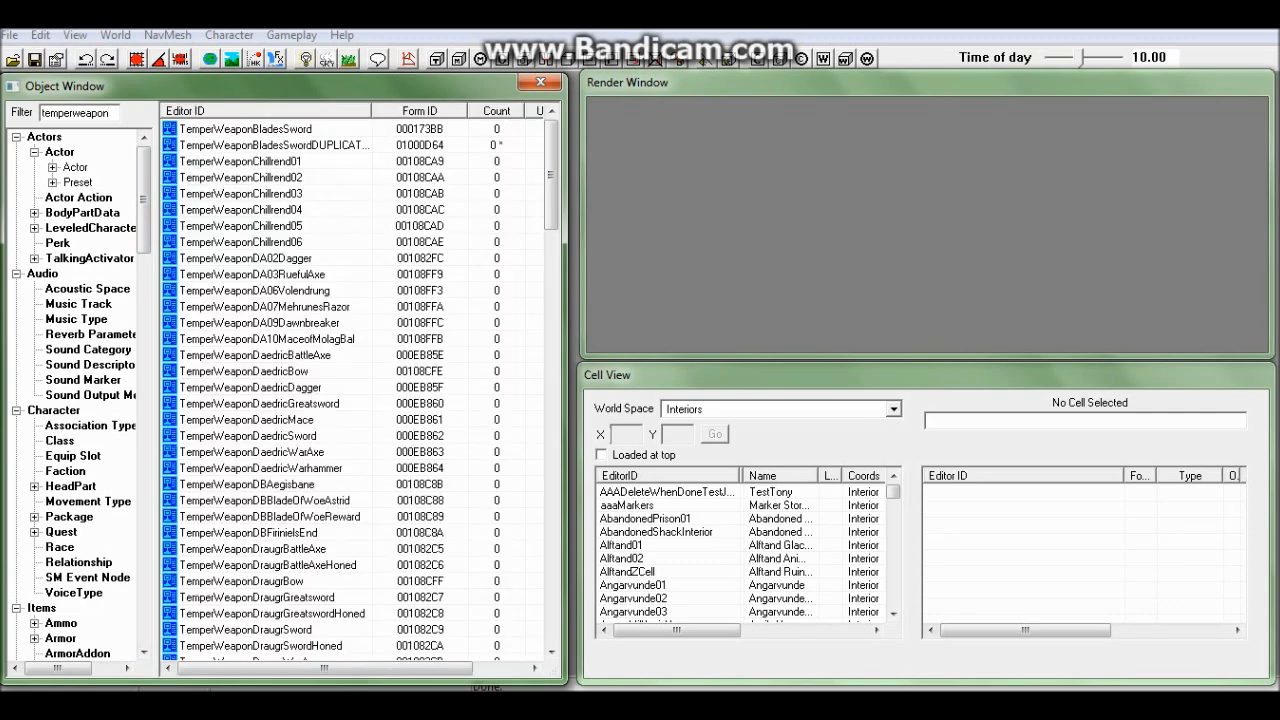
# Open the duplicated Blades sword tempering recipe and change its ID to mfk_TemperWeaponWarhammer.
pyautogui.rightClick(317, 145)
pyautogui.click(358, 180)
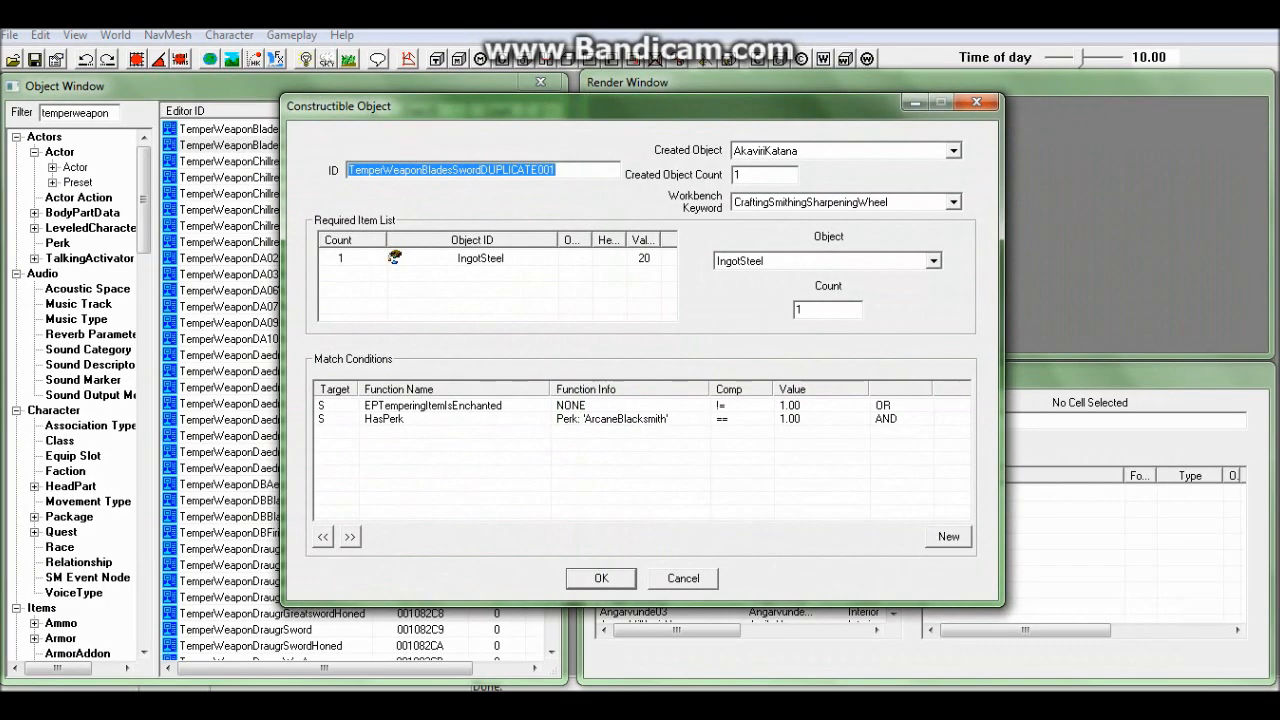
pyautogui.moveTo(556, 169); pyautogui.dragTo(421, 169)
pyautogui.write('WeaponW')
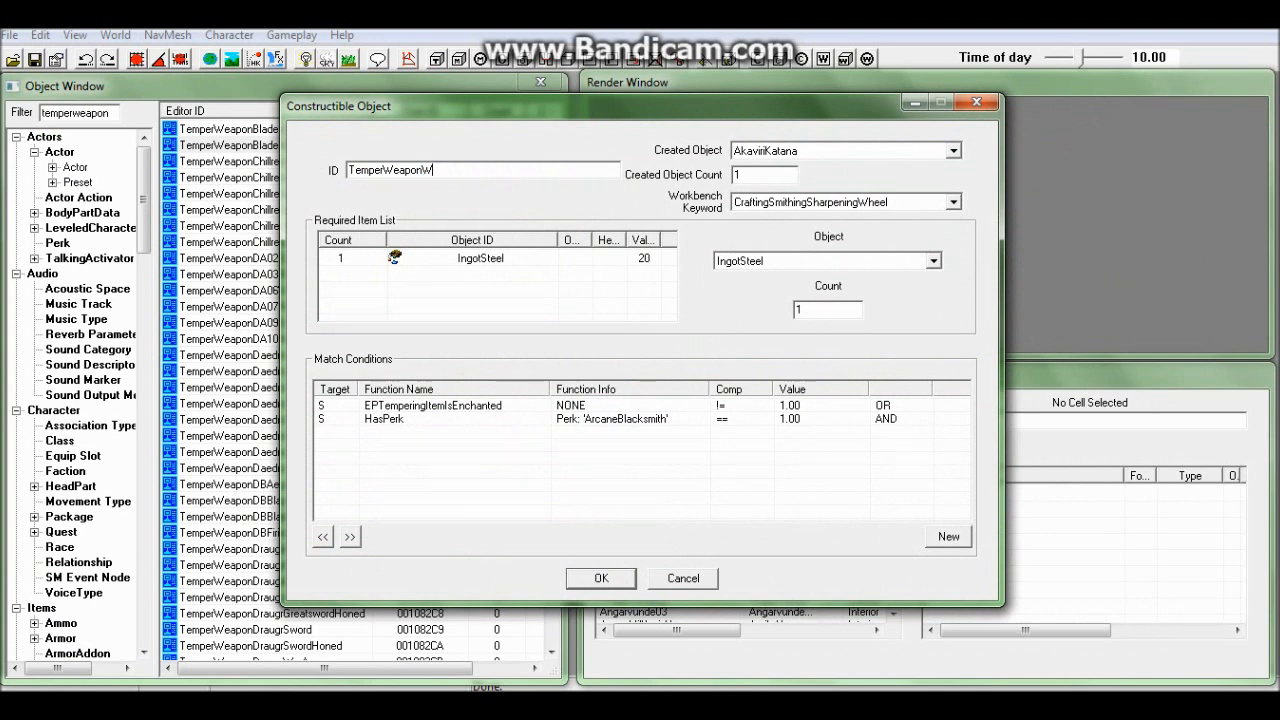
pyautogui.write('arhammer')
pyautogui.write('mfk_')
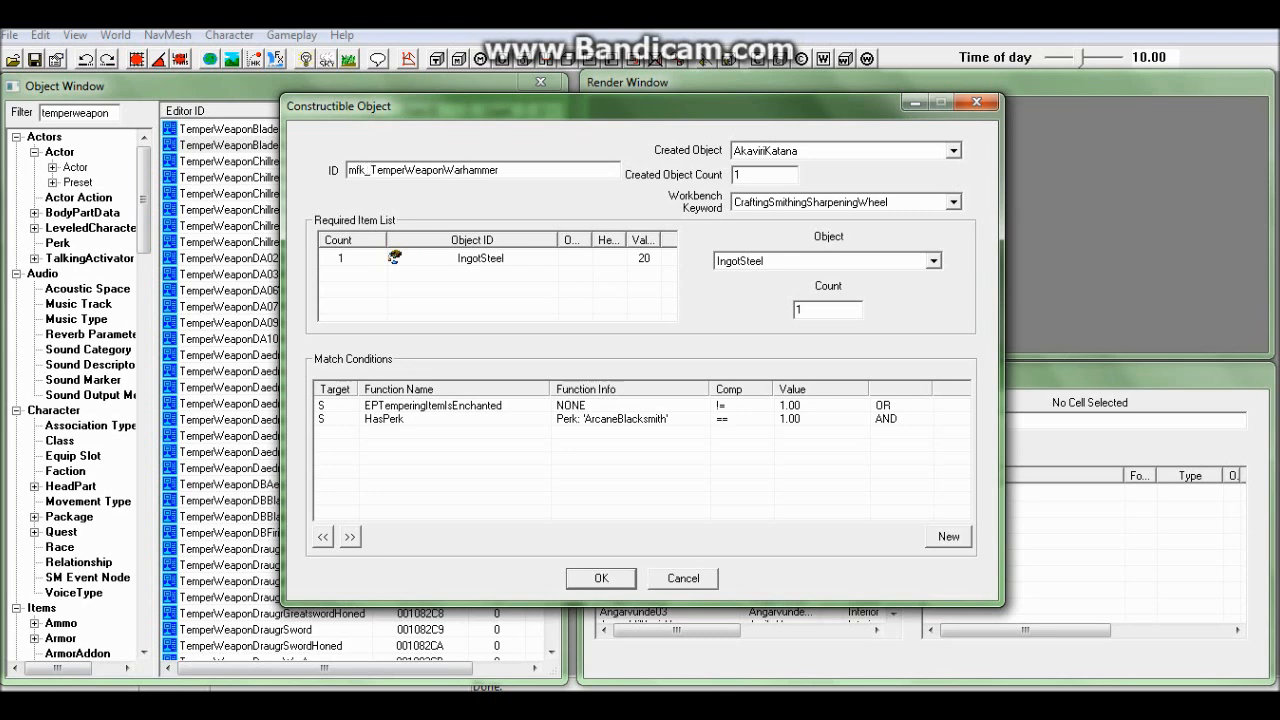
# Set the tempering recipe's created object to mfk_OWarhammer.
pyautogui.click(952, 150)
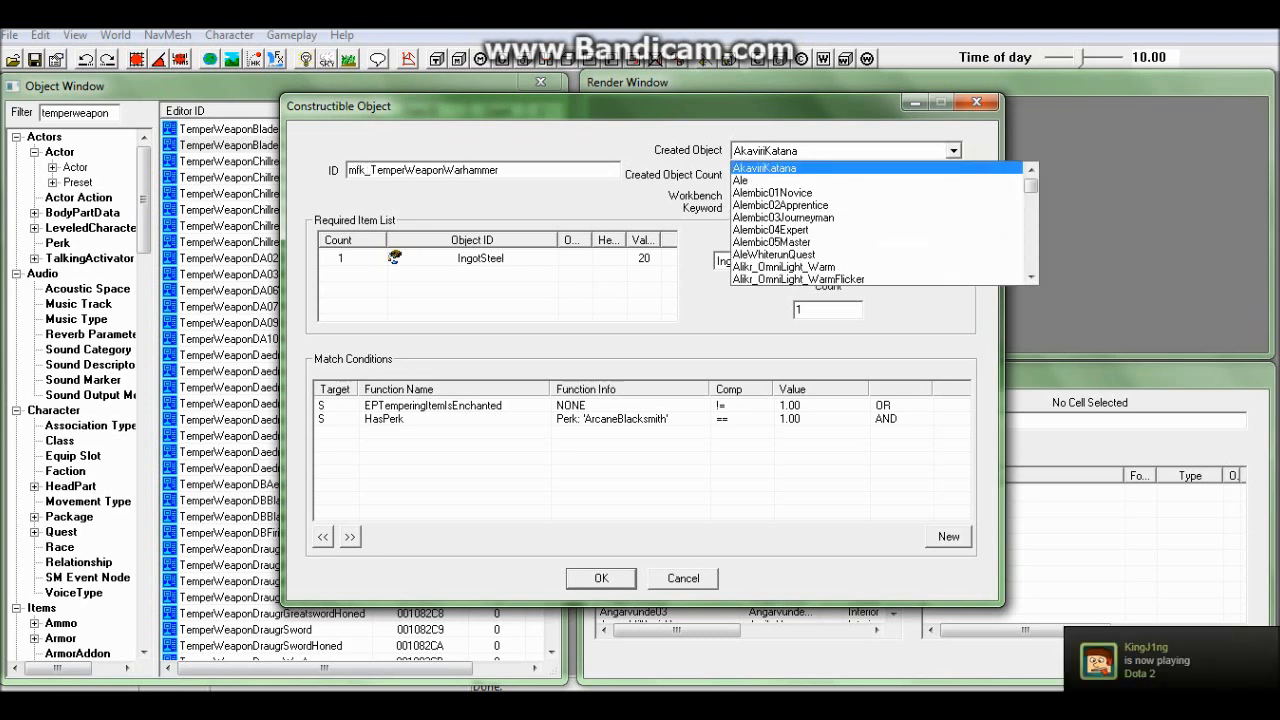
pyautogui.write('mfk')
pyautogui.click(780, 279)
pyautogui.click(802, 309)
# Replace the steel ingot in the tempering recipe's required items with IngotEbony.
pyautogui.click(395, 257)
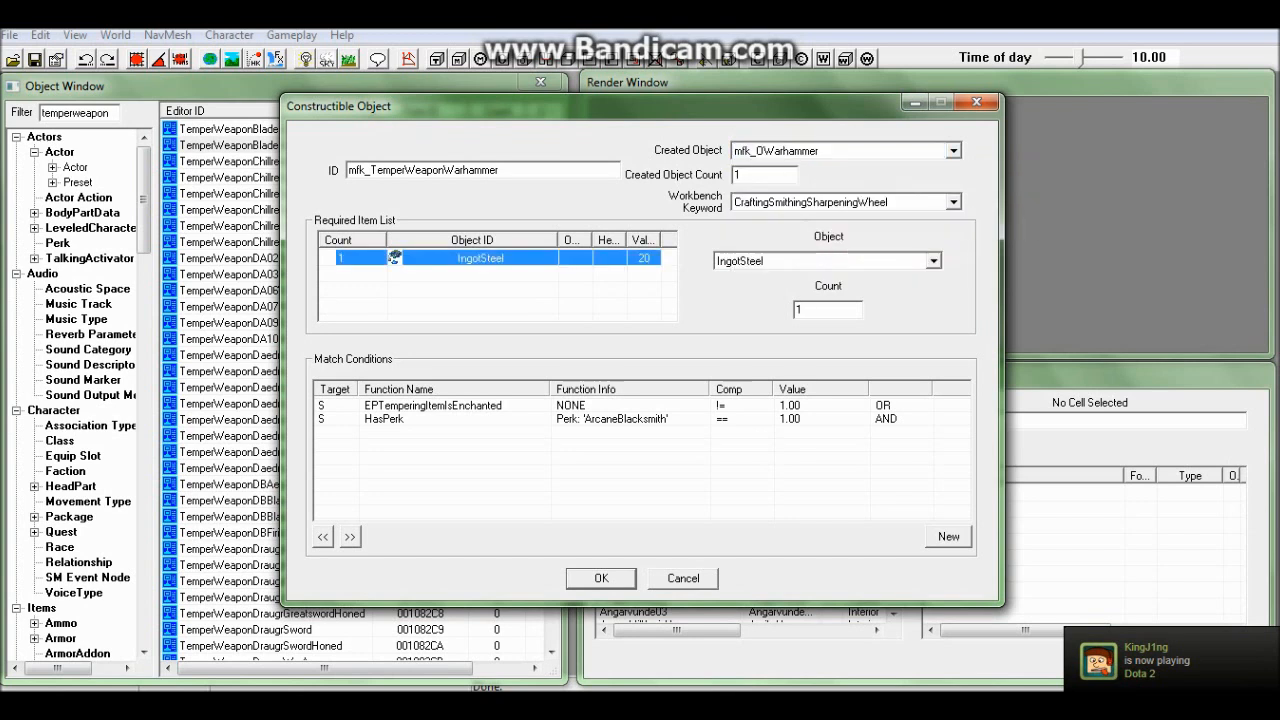
pyautogui.click(933, 260)
pyautogui.click(1034, 280)
pyautogui.click(1034, 280)
pyautogui.click(1034, 280)
pyautogui.click(1034, 280)
pyautogui.click(1034, 280)
pyautogui.click(1034, 280)
pyautogui.click(1034, 280)
pyautogui.click(1034, 280)
pyautogui.click(1034, 280)
pyautogui.click(1034, 280)
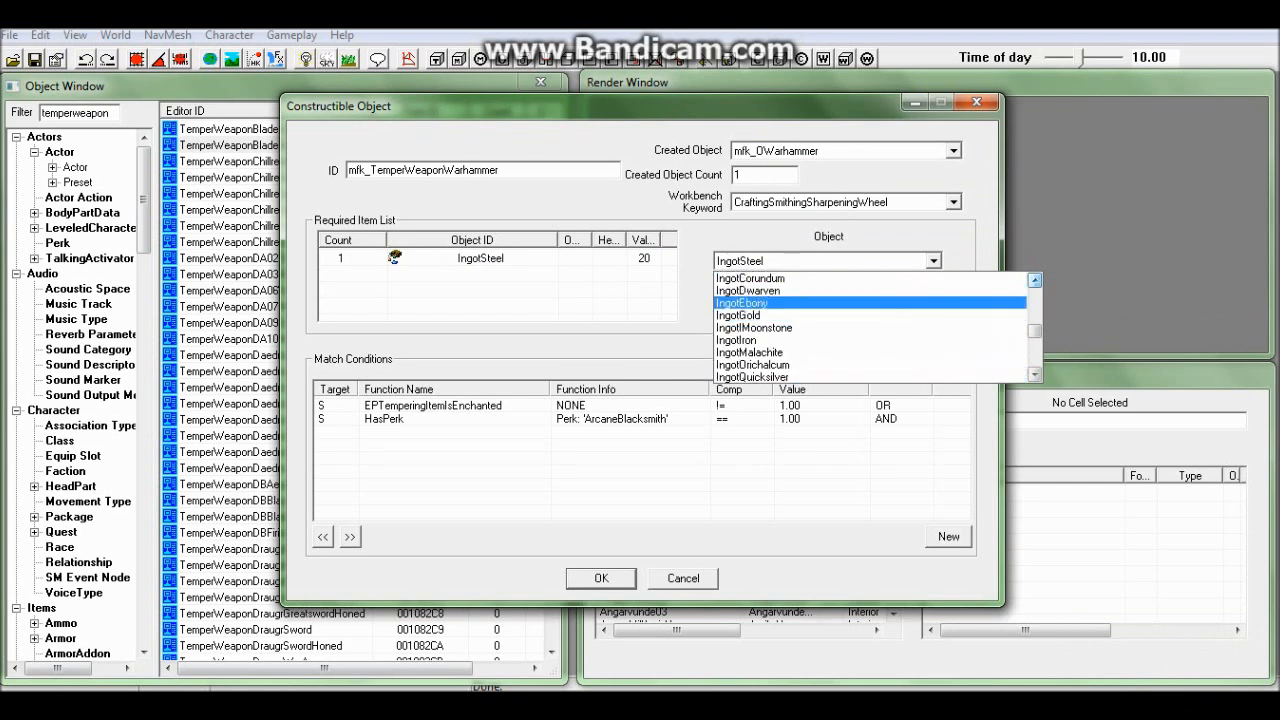
pyautogui.click(745, 302)
pyautogui.click(741, 175)
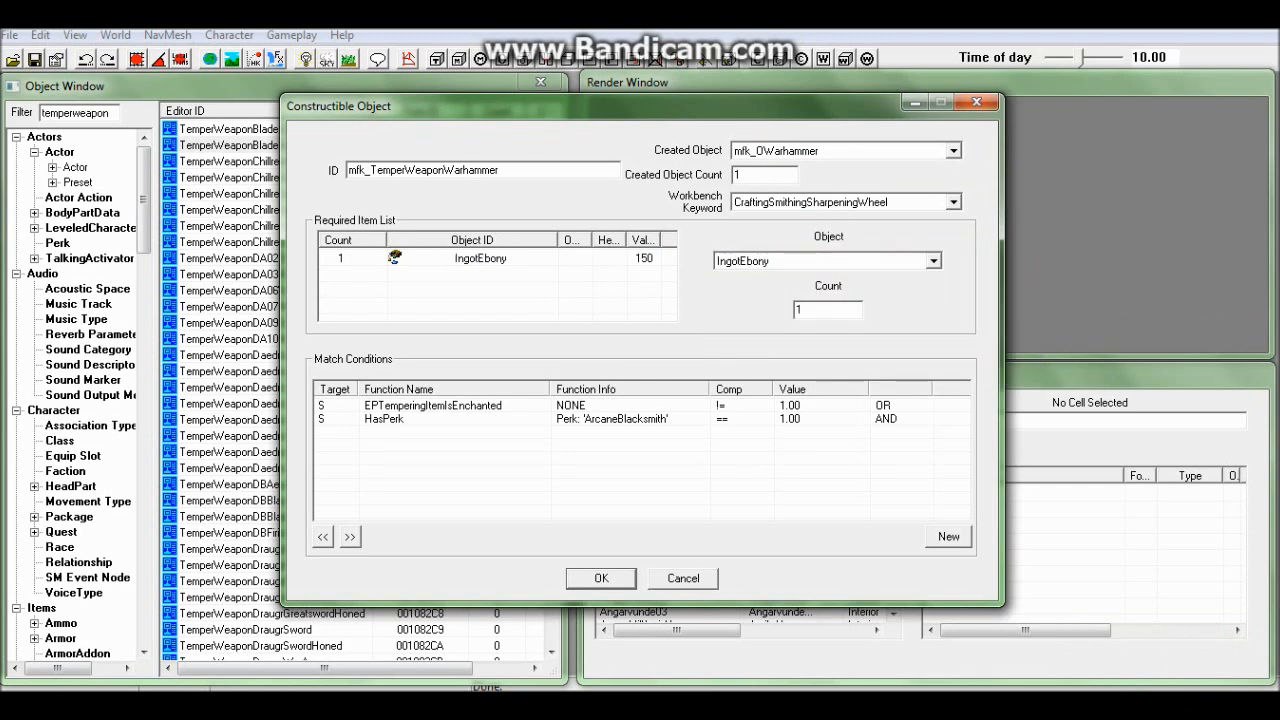
# Save the tempering recipe, renaming the duplicate rather than creating another form.
pyautogui.press('Return')
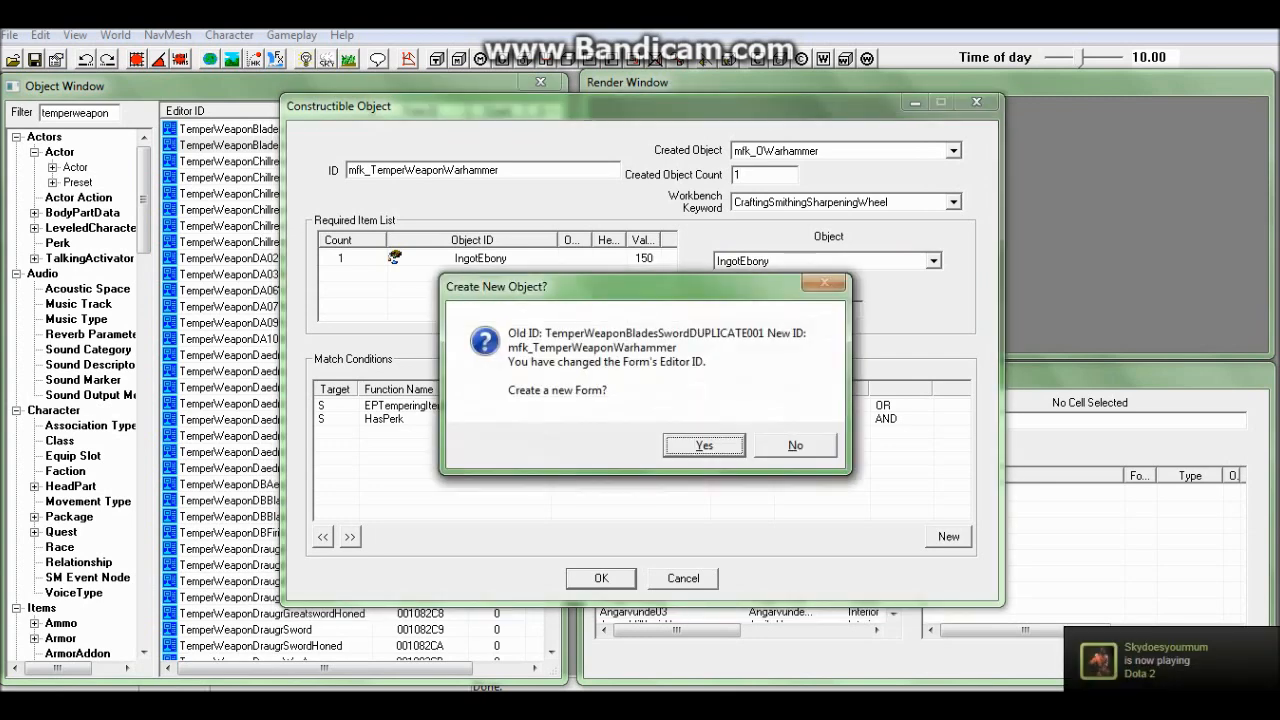
pyautogui.press('Right')
pyautogui.press('Return')
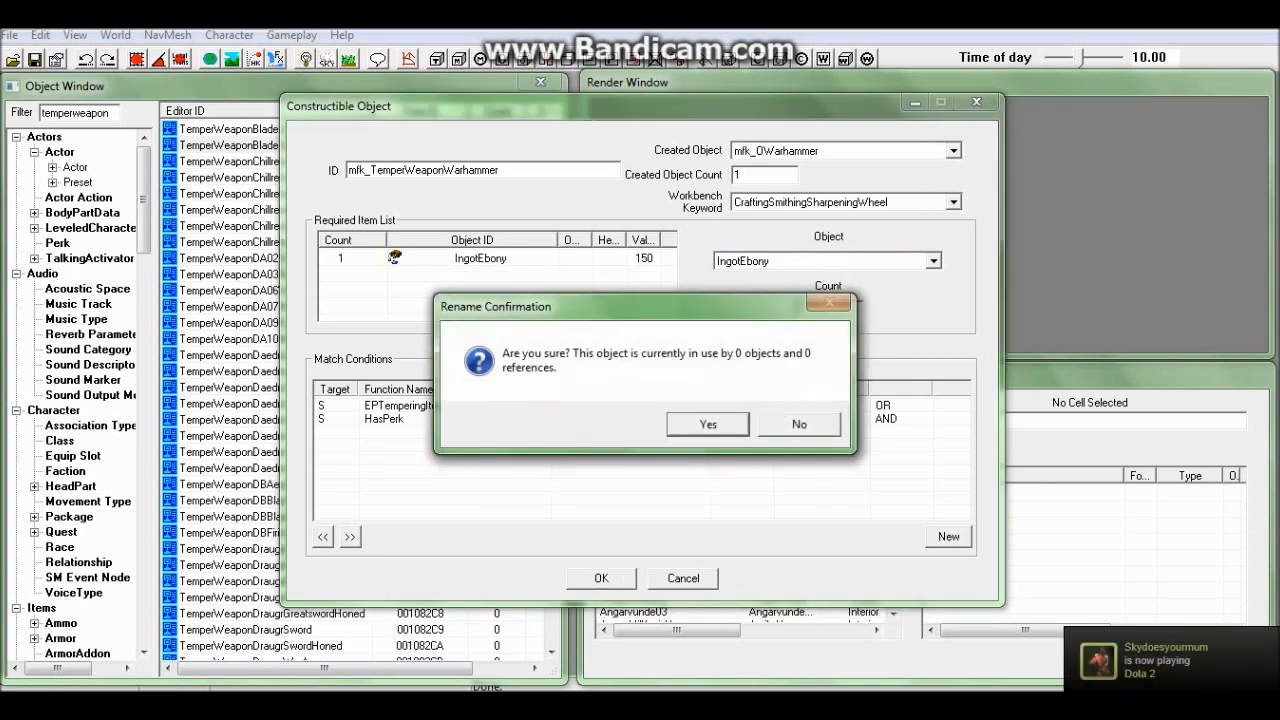
pyautogui.press('Return')
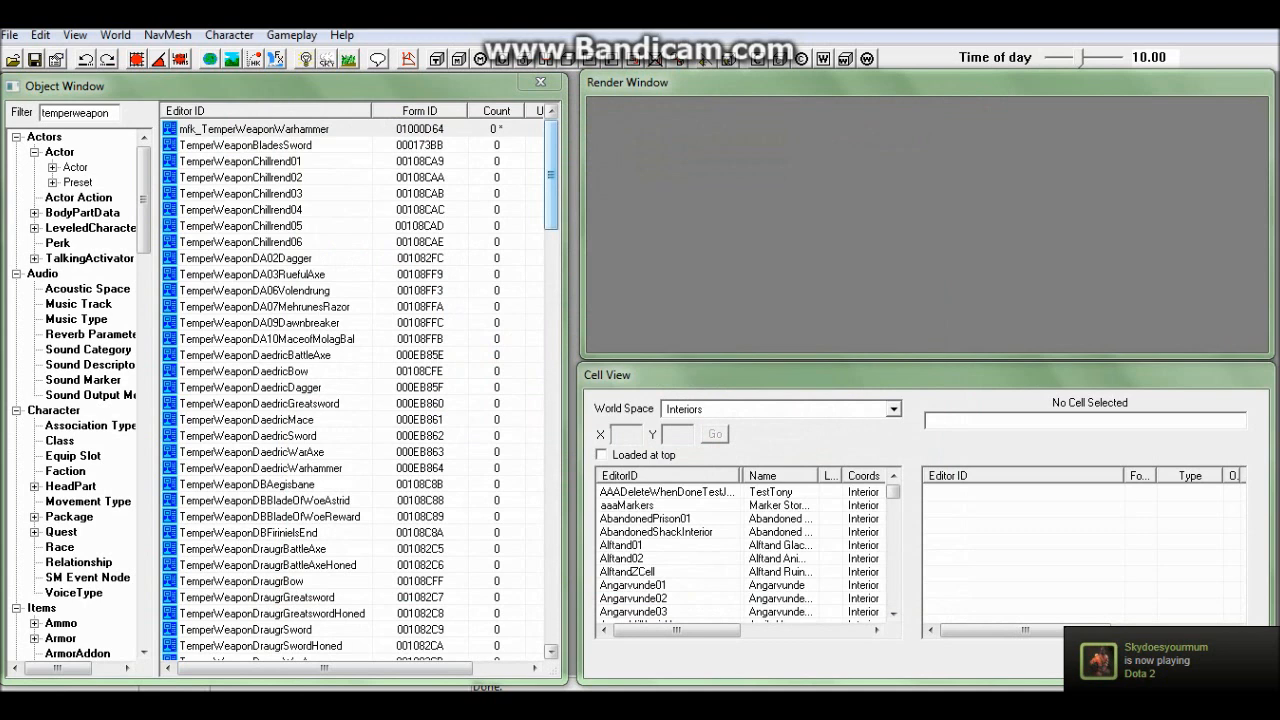
# Filter the Object Window by craft, look through the list for a weapon crafting recipe, and clear the filter.
pyautogui.doubleClick(76, 112)
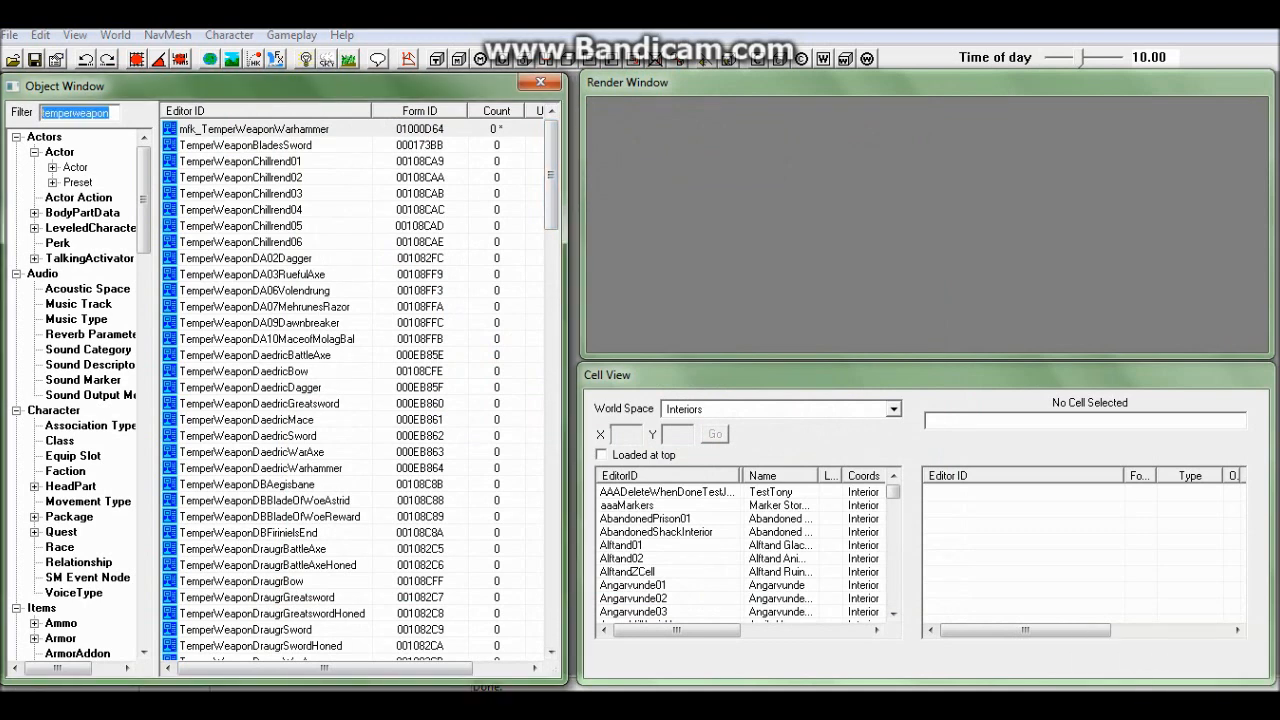
pyautogui.write('craft')
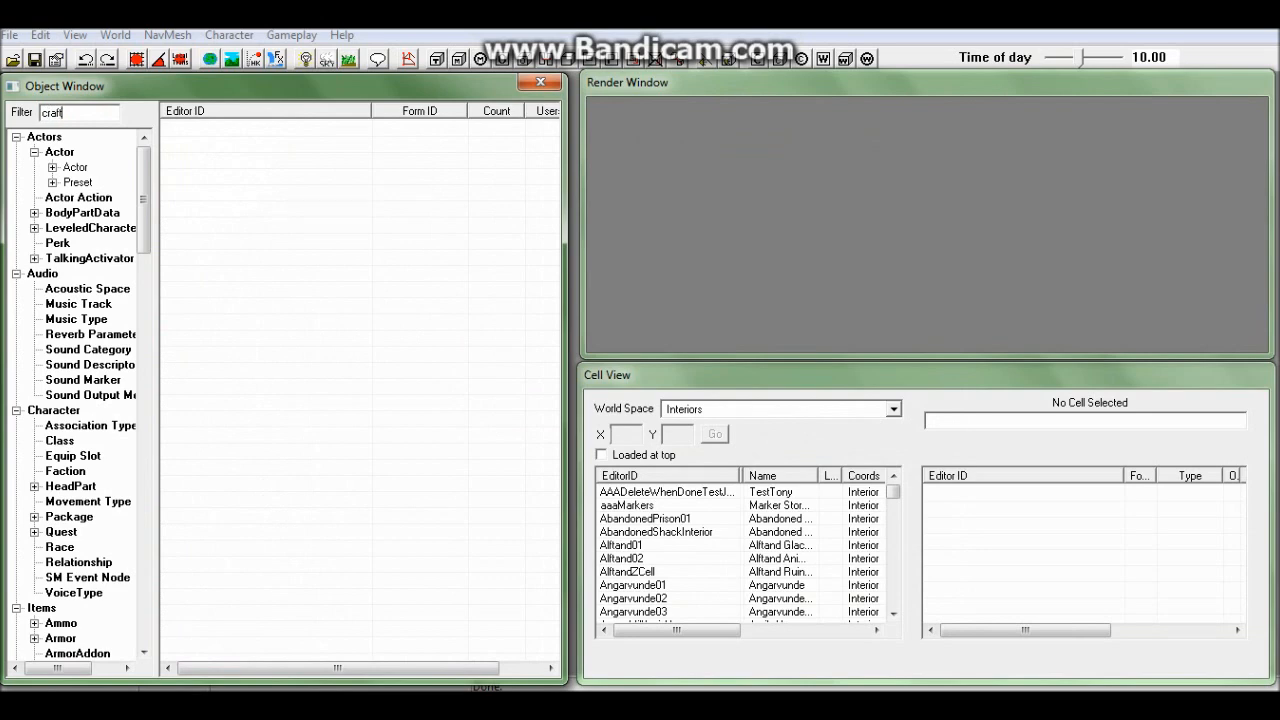
pyautogui.write('we')
pyautogui.press('BackSpace')
pyautogui.press('BackSpace')
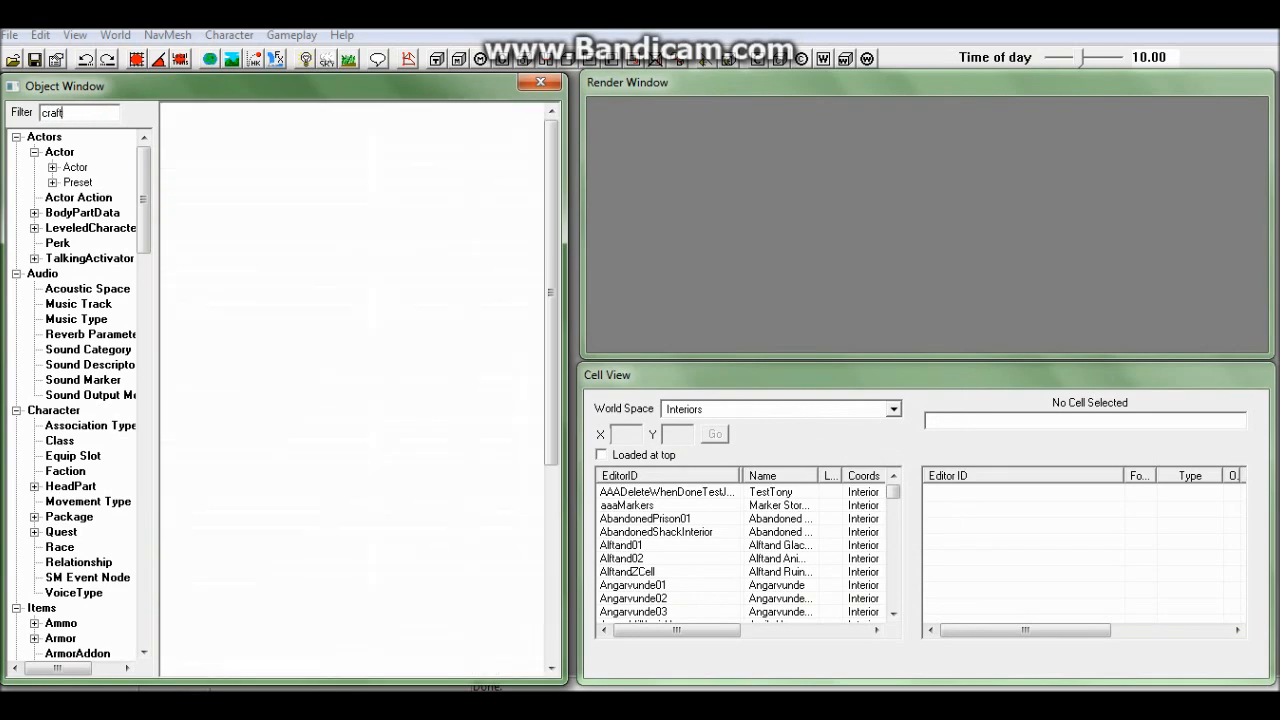
pyautogui.scroll(-15, 350, 390)
pyautogui.scroll(13, 350, 390)
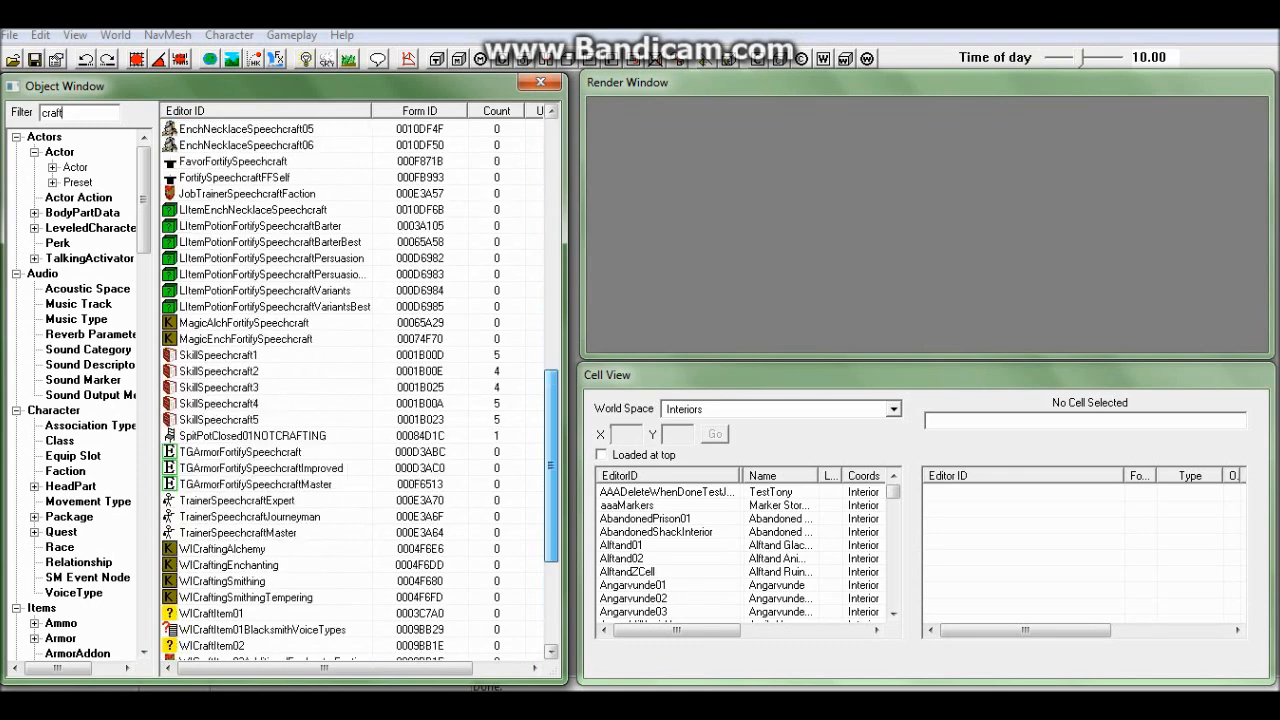
pyautogui.doubleClick(52, 112)
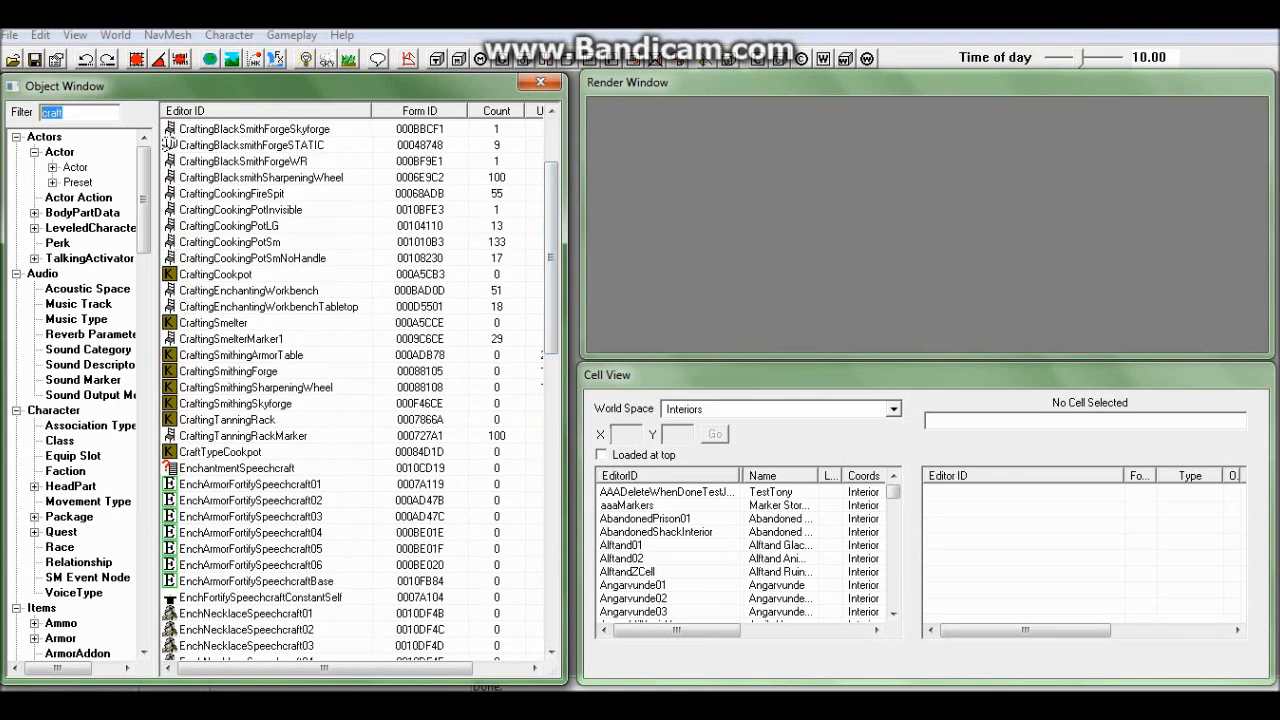
pyautogui.press('BackSpace')
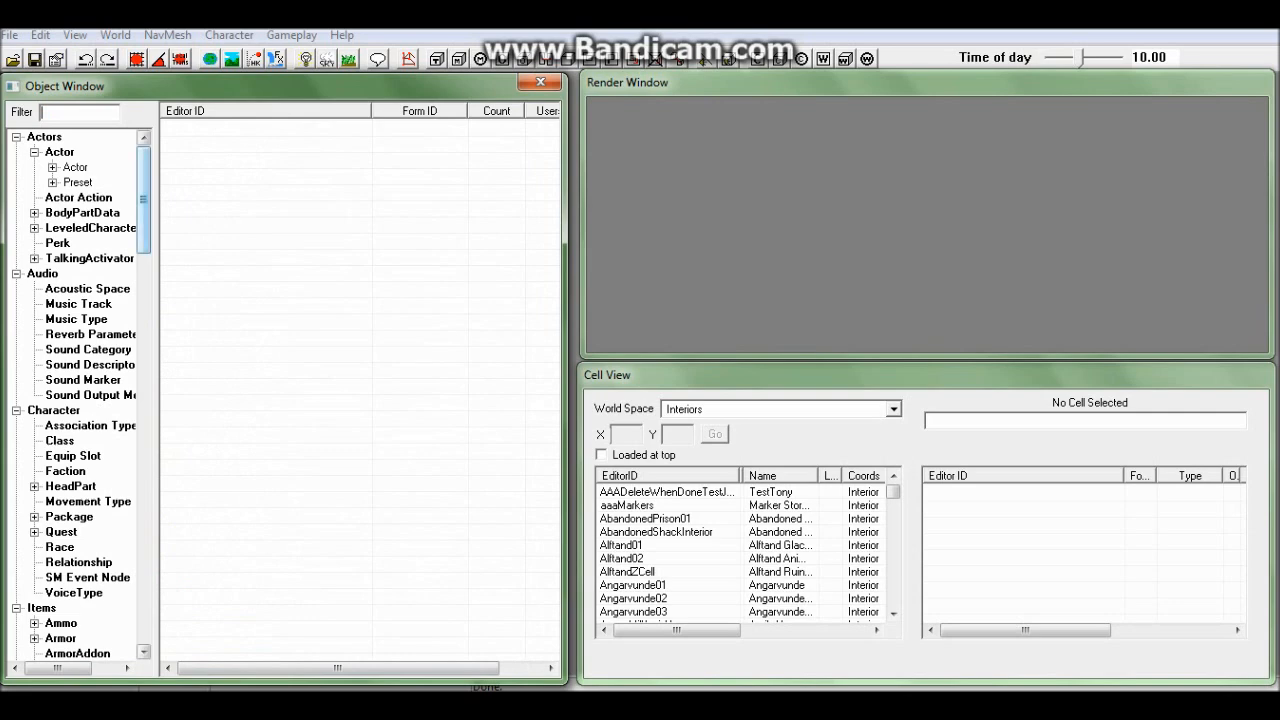
# Look through the object category tree from Items to WorldObjects for where crafting recipes are kept.
pyautogui.scroll(-1, 82, 390)
pyautogui.scroll(-6, 82, 394)
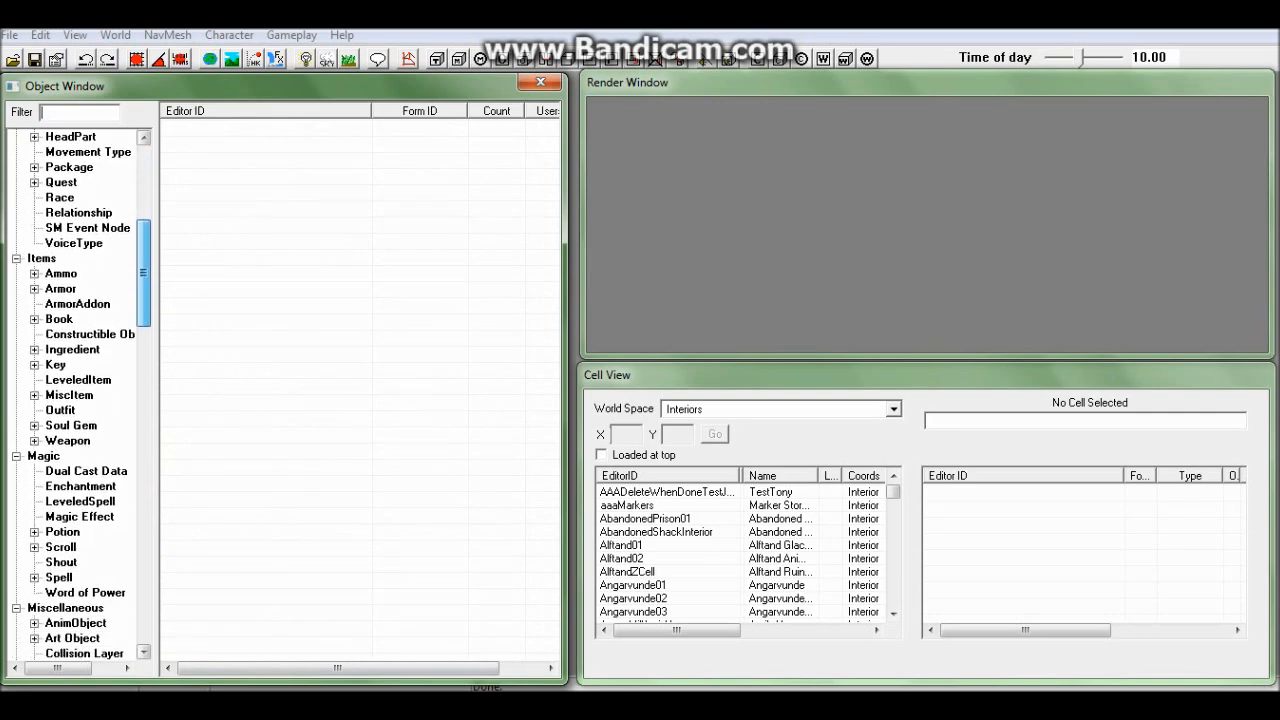
pyautogui.scroll(-1, 82, 394)
pyautogui.scroll(5, 82, 394)
pyautogui.scroll(-3, 82, 394)
pyautogui.scroll(-5, 82, 394)
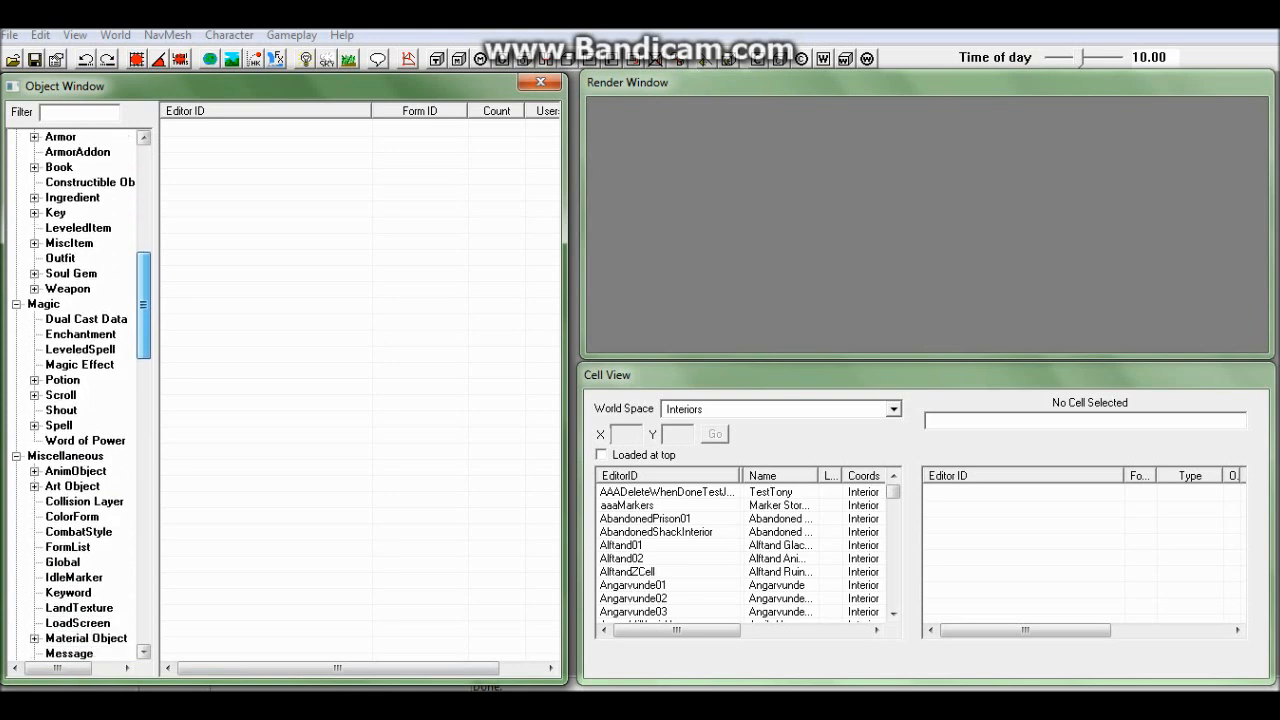
pyautogui.scroll(-2, 82, 394)
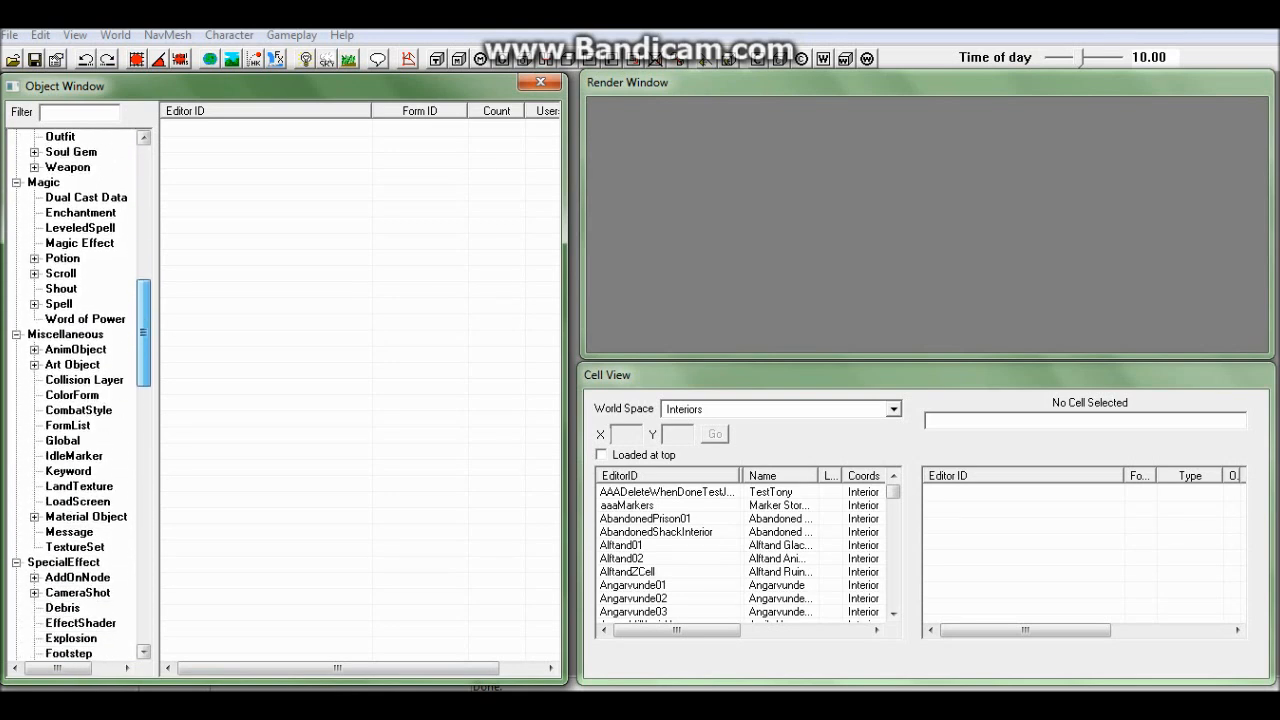
pyautogui.scroll(-6, 82, 394)
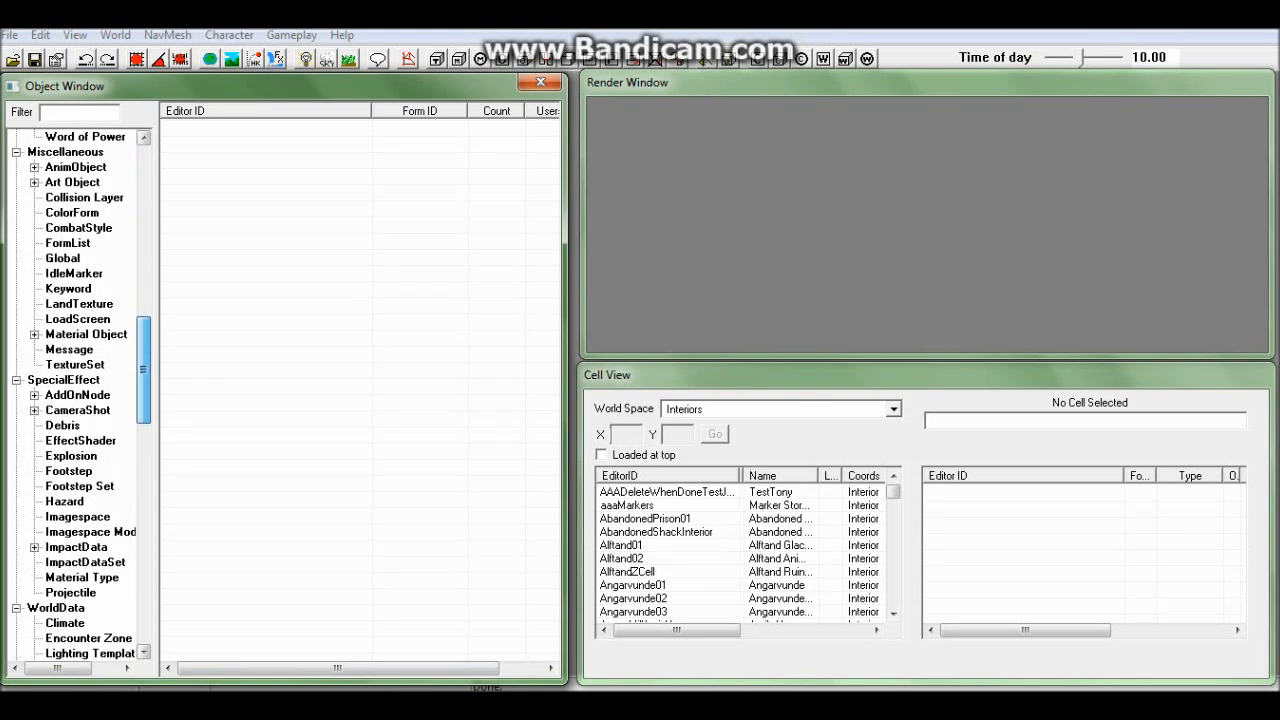
pyautogui.scroll(-4, 82, 394)
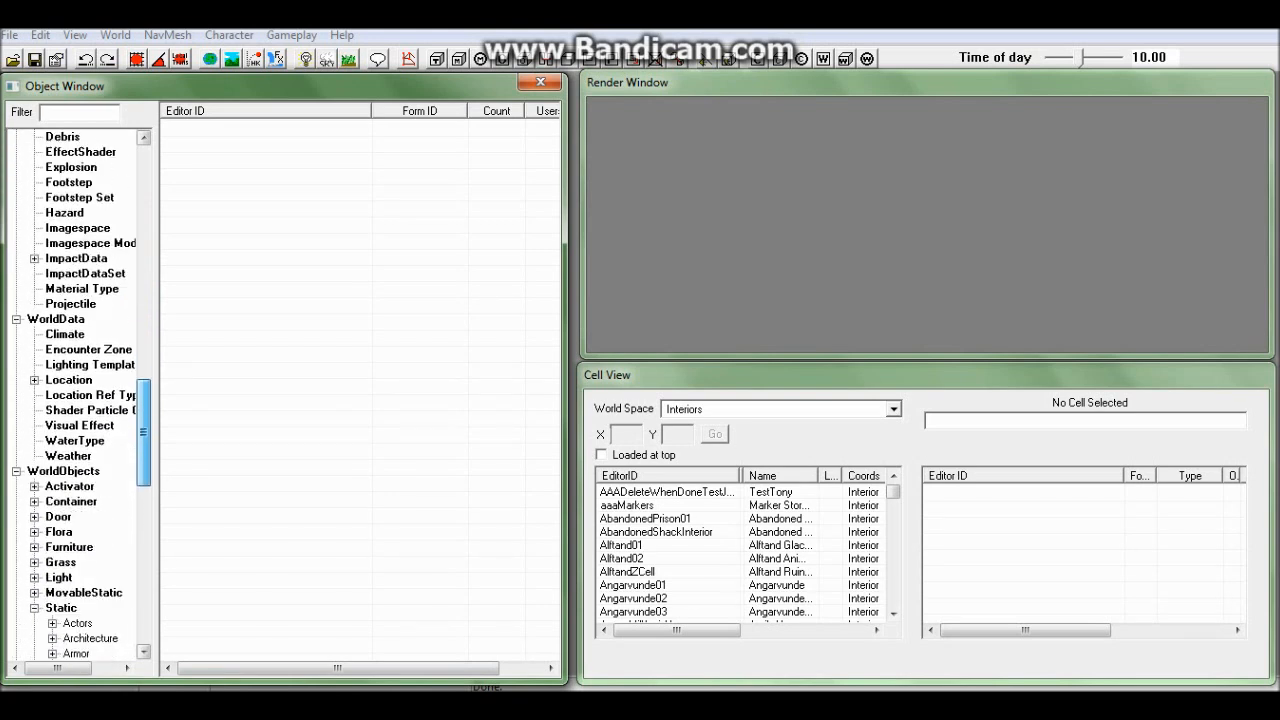
# Filter the Object Window by ironsword and duplicate the RecipeWeaponIronSword recipe.
pyautogui.write('ironsword')
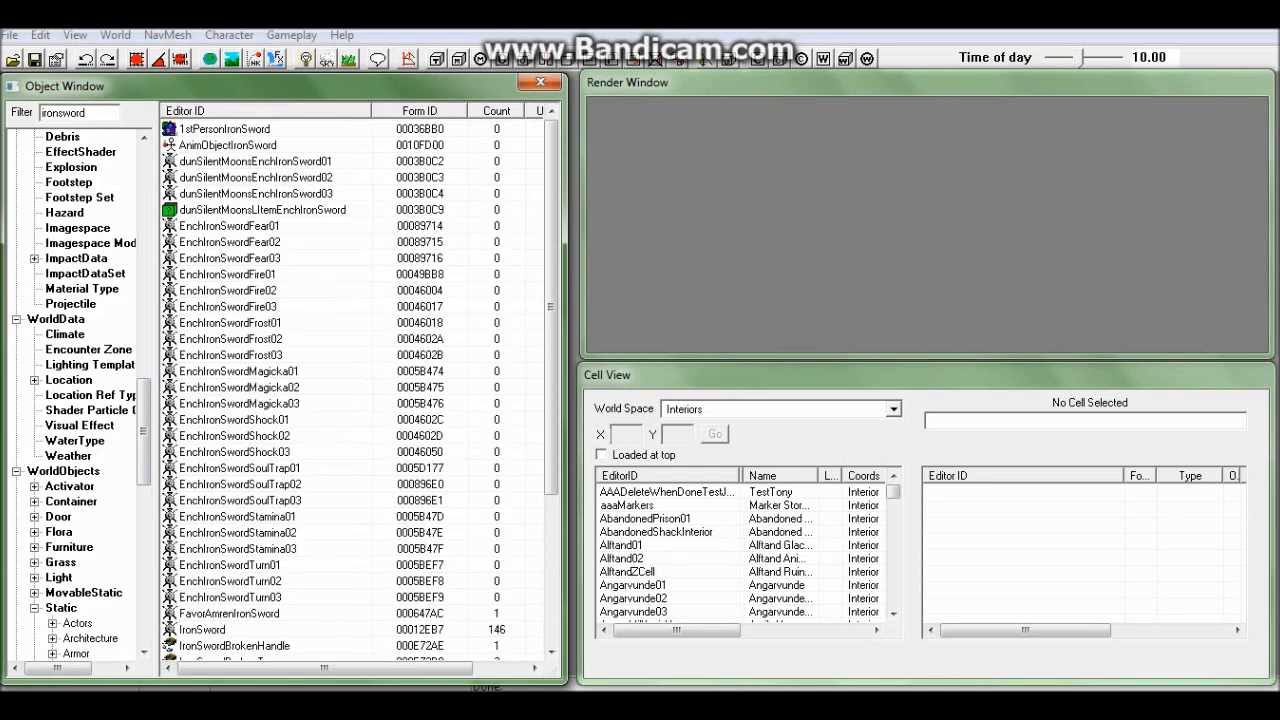
pyautogui.scroll(-4, 350, 390)
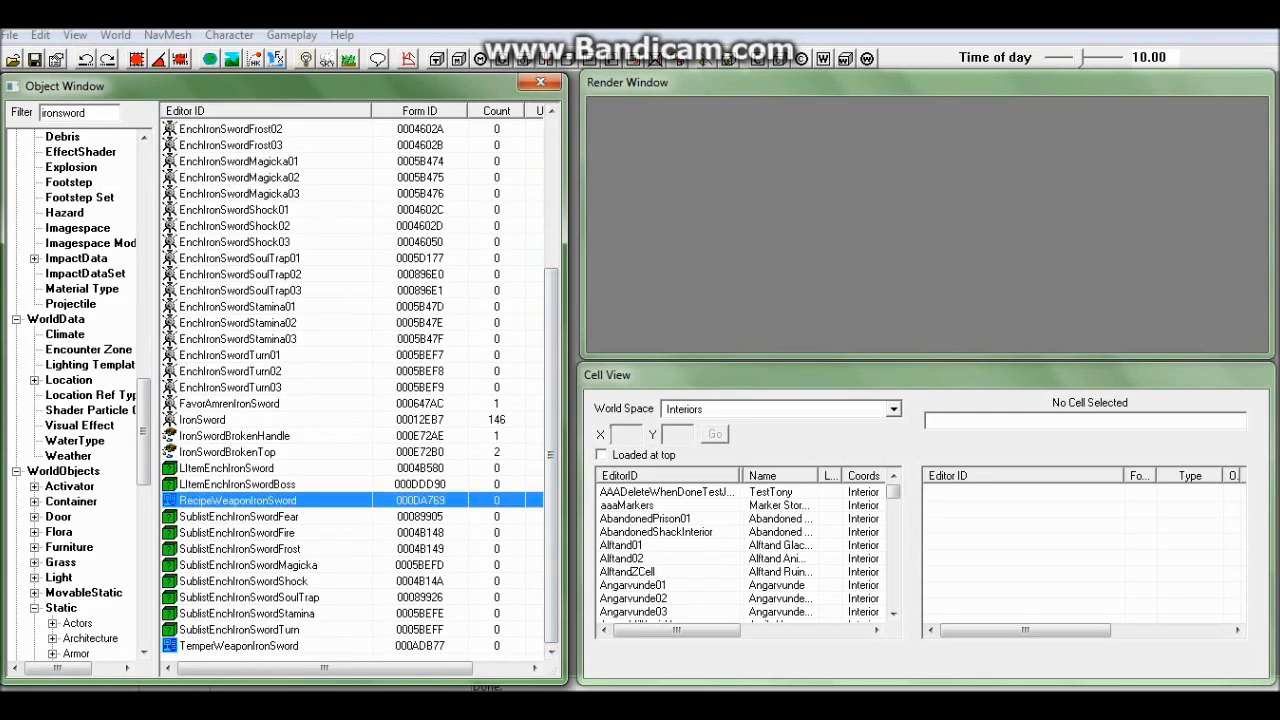
pyautogui.rightClick(303, 500)
pyautogui.click(358, 558)
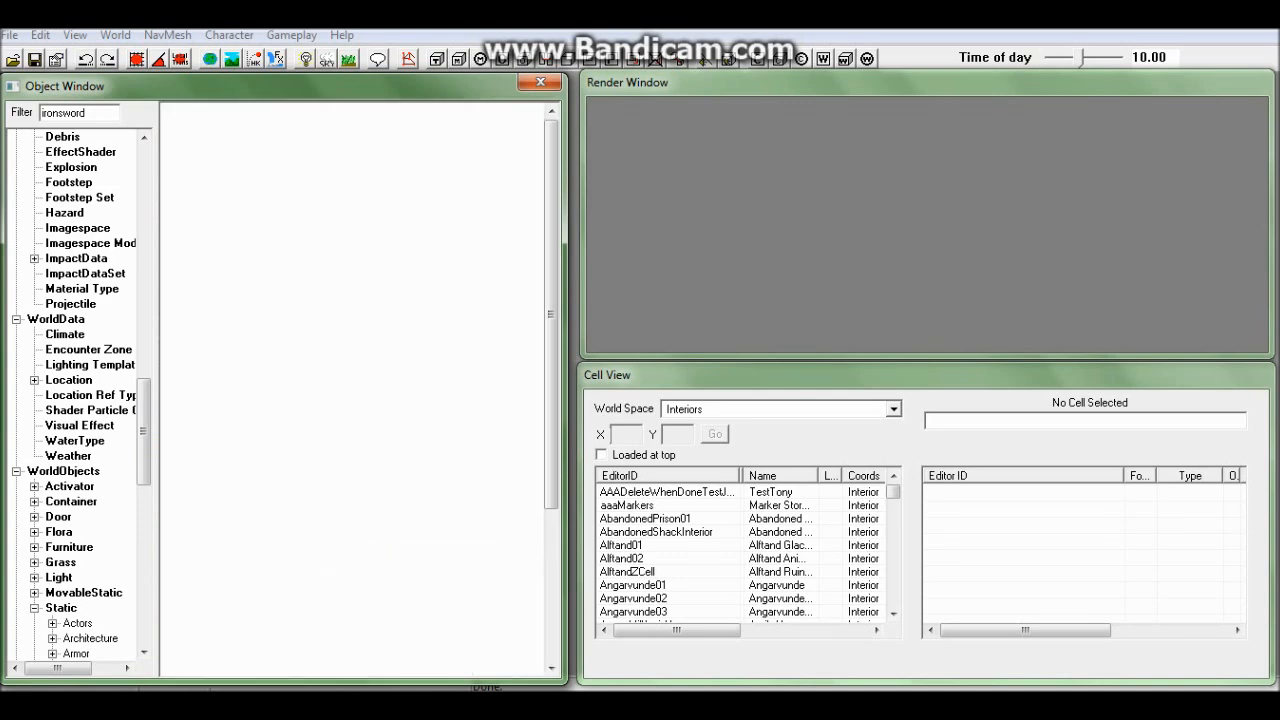
# Open the duplicated iron sword recipe and change its ID to mfk_RecipeWeaponWarhammer.
pyautogui.rightClick(304, 517)
pyautogui.click(344, 551)
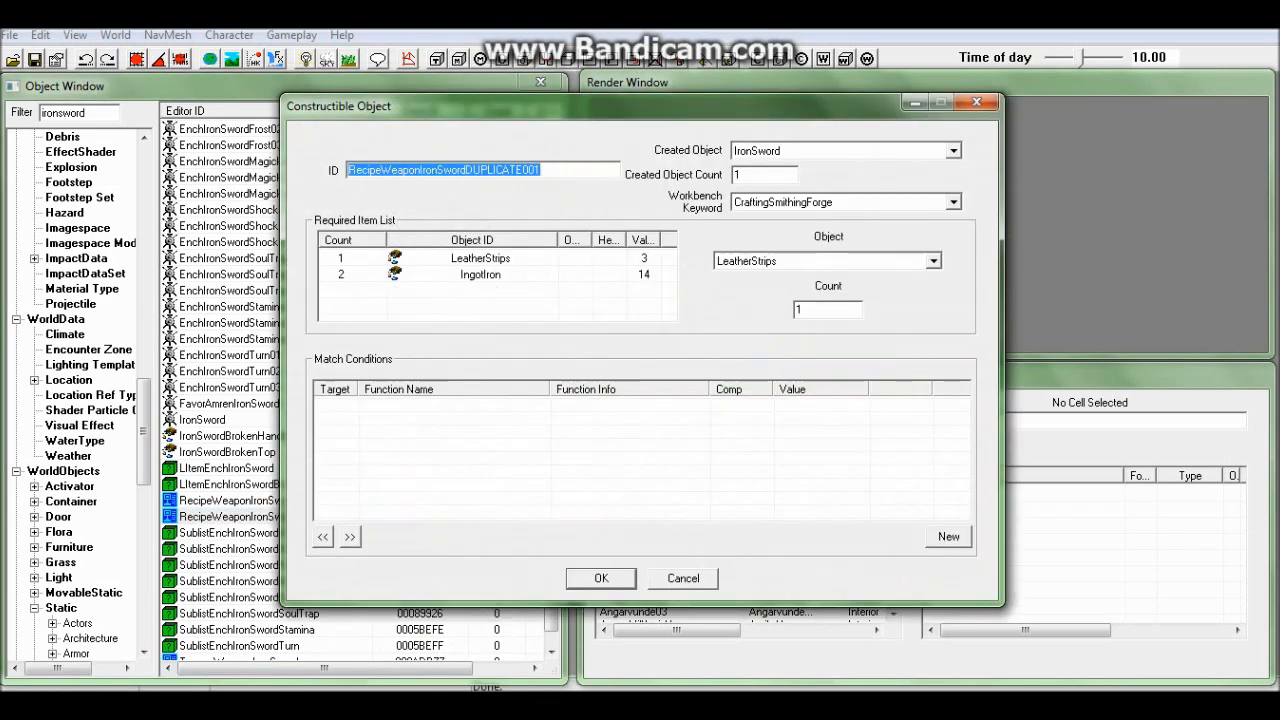
pyautogui.moveTo(421, 170); pyautogui.dragTo(542, 170)
pyautogui.write('War')
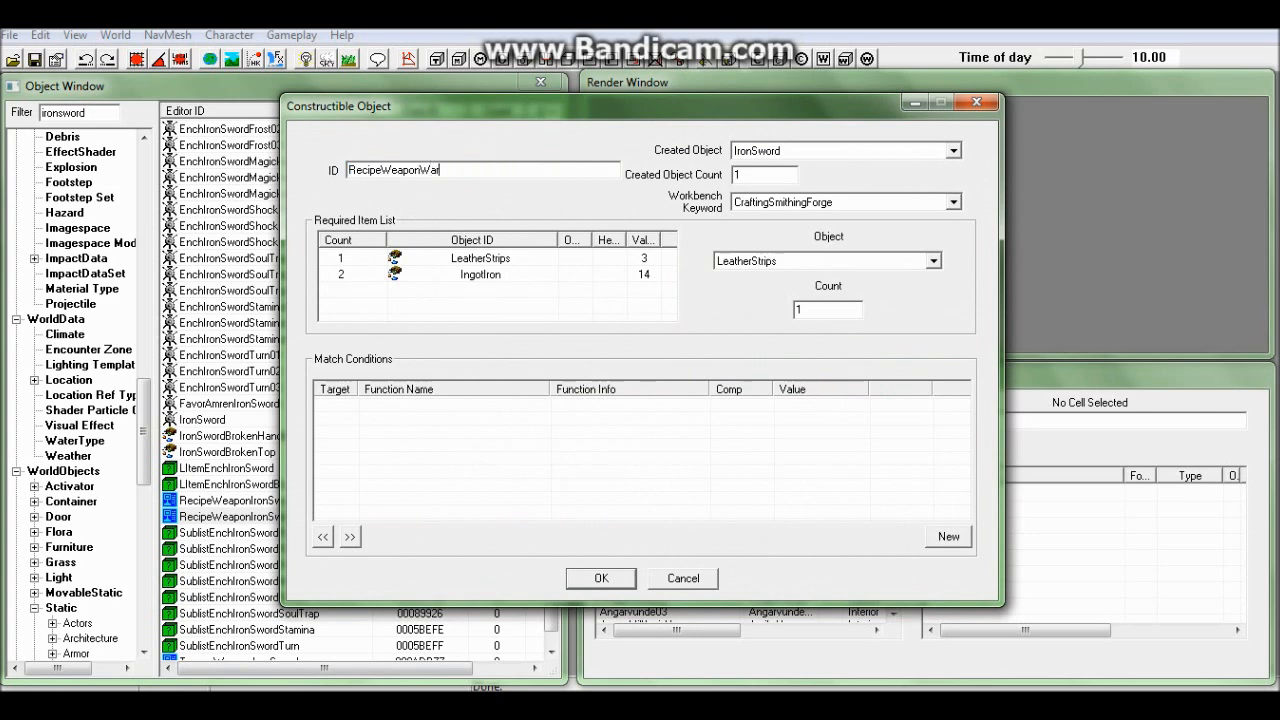
pyautogui.write('hammer')
pyautogui.write('m')
pyautogui.click(483, 170)
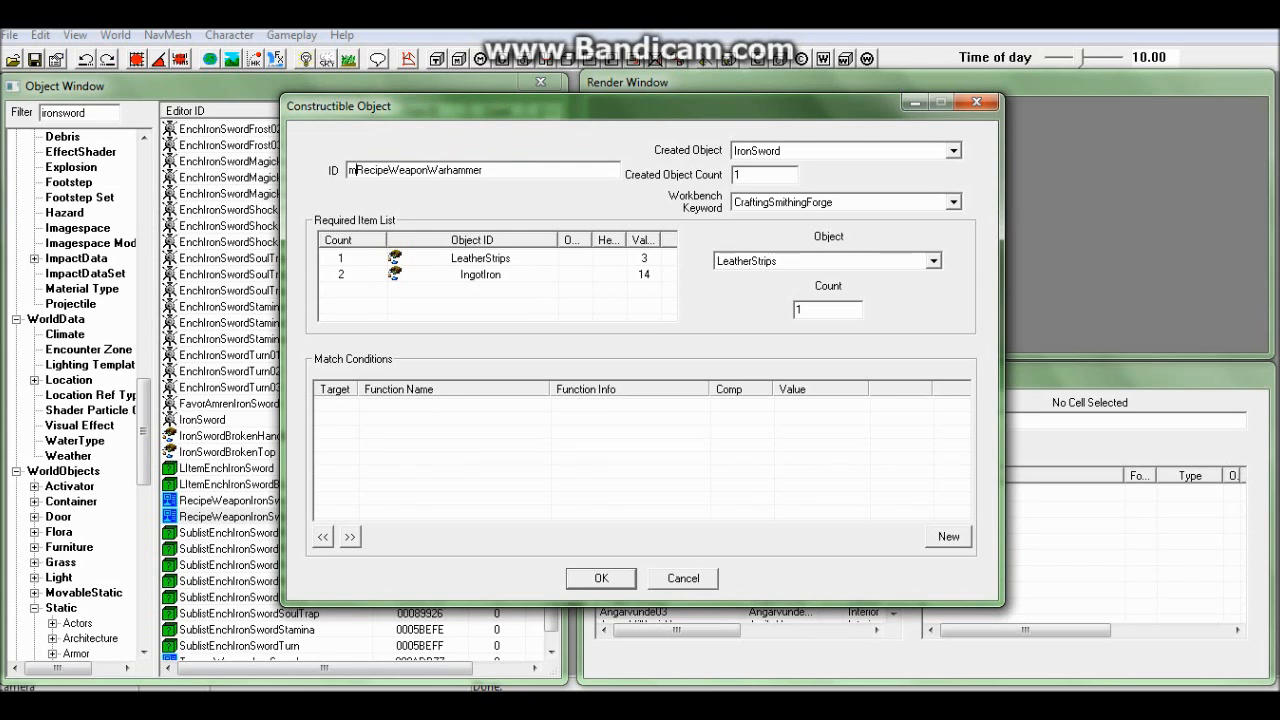
pyautogui.write('fk_')
# Set the forge recipe's created object to mfk_OWarhammer.
pyautogui.click(953, 150)
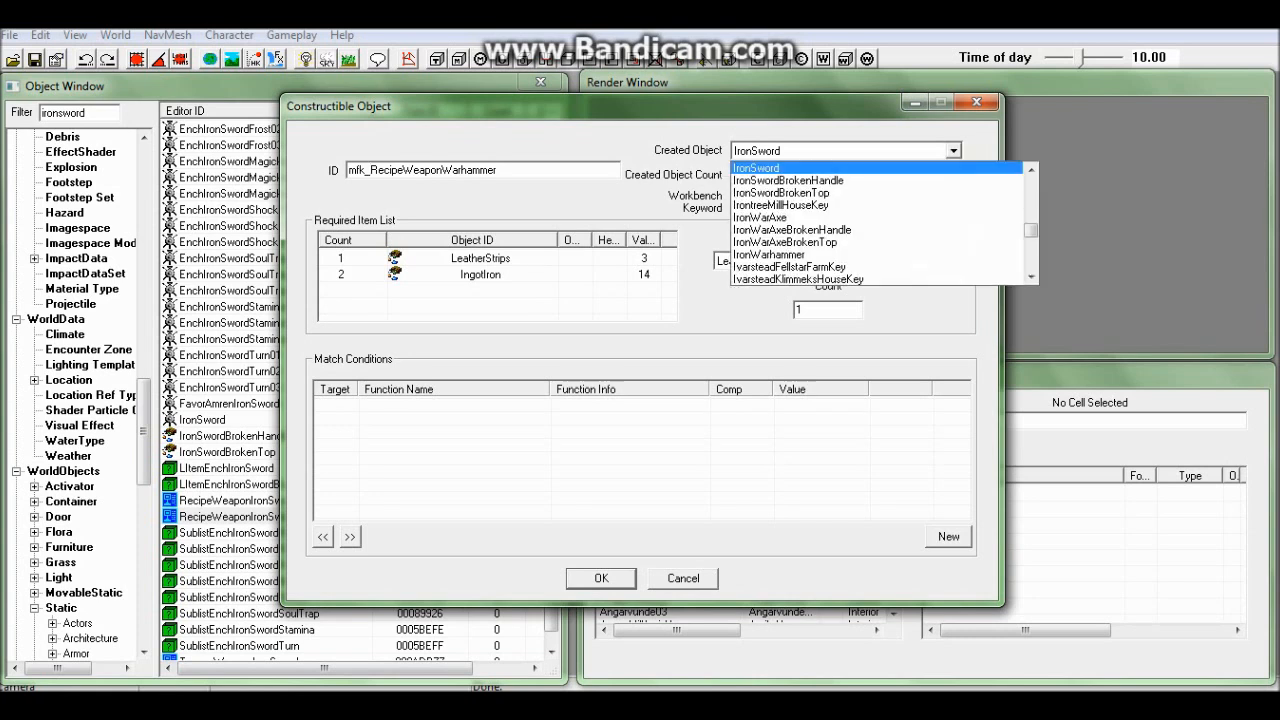
pyautogui.write('mfk')
pyautogui.press('Return')
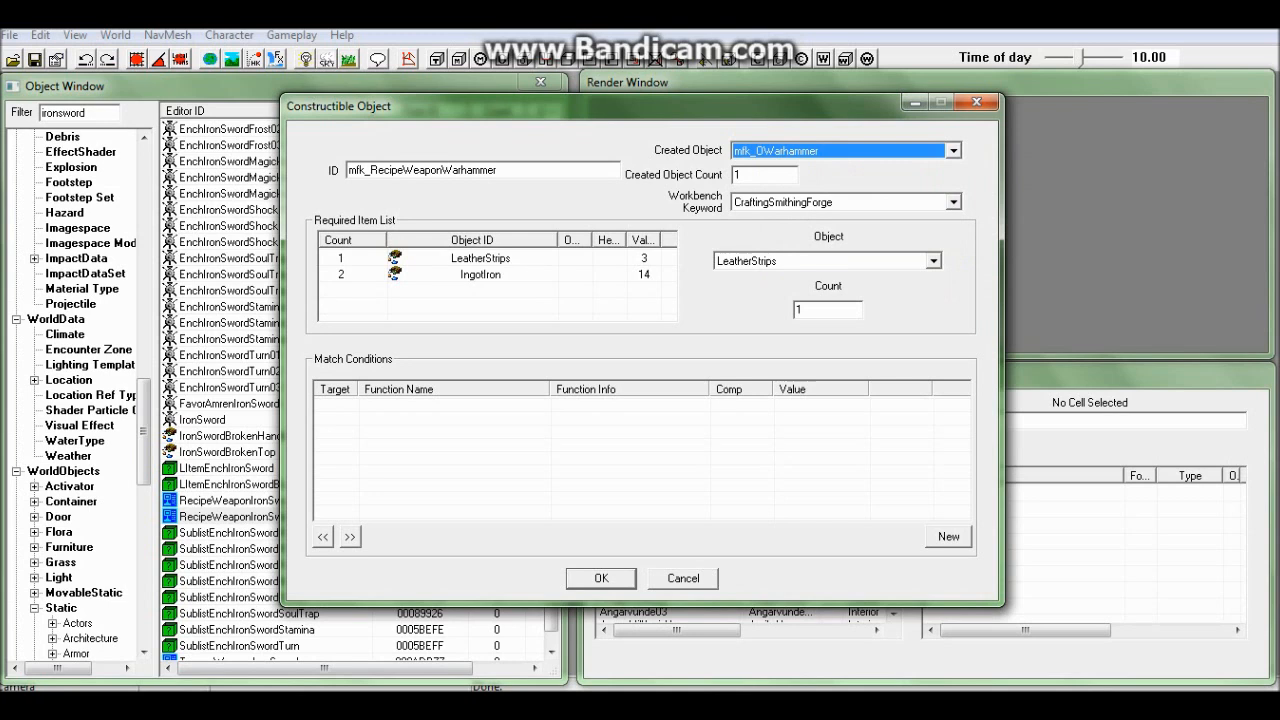
pyautogui.click(741, 175)
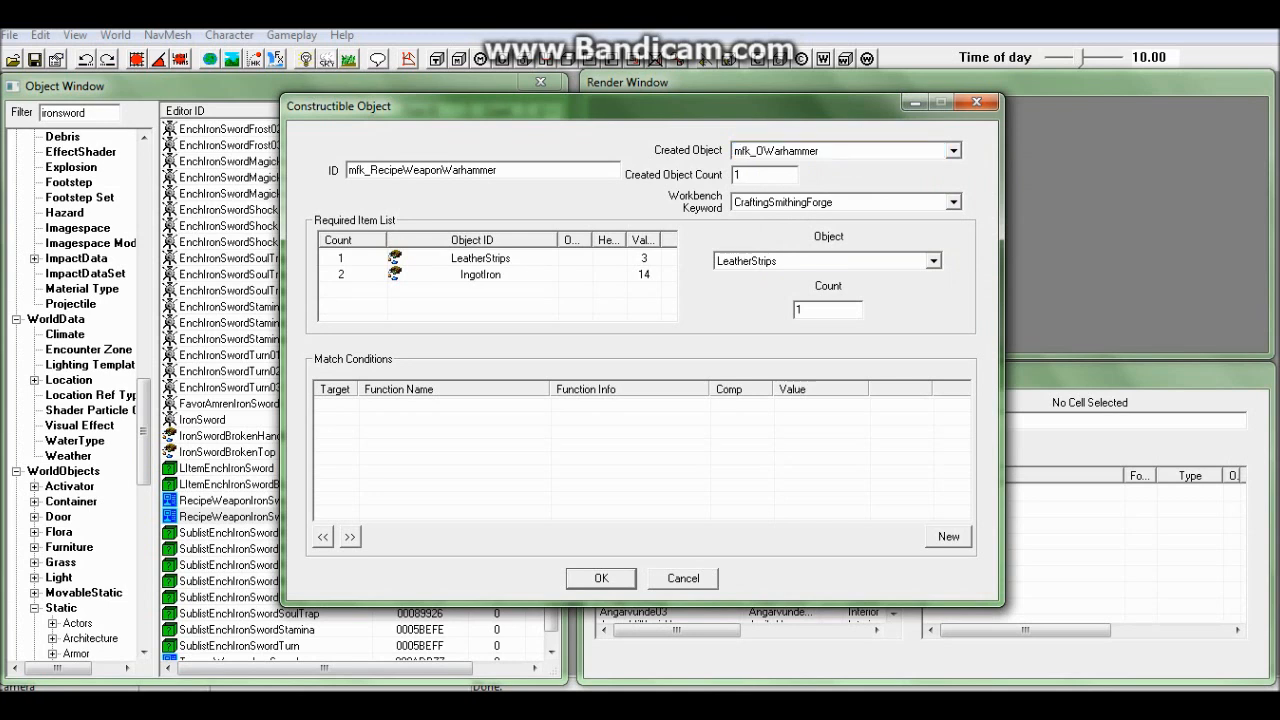
# Replace the LeatherStrips requirement in the forge recipe with IngotDwarven and set its count to 2.
pyautogui.click(932, 261)
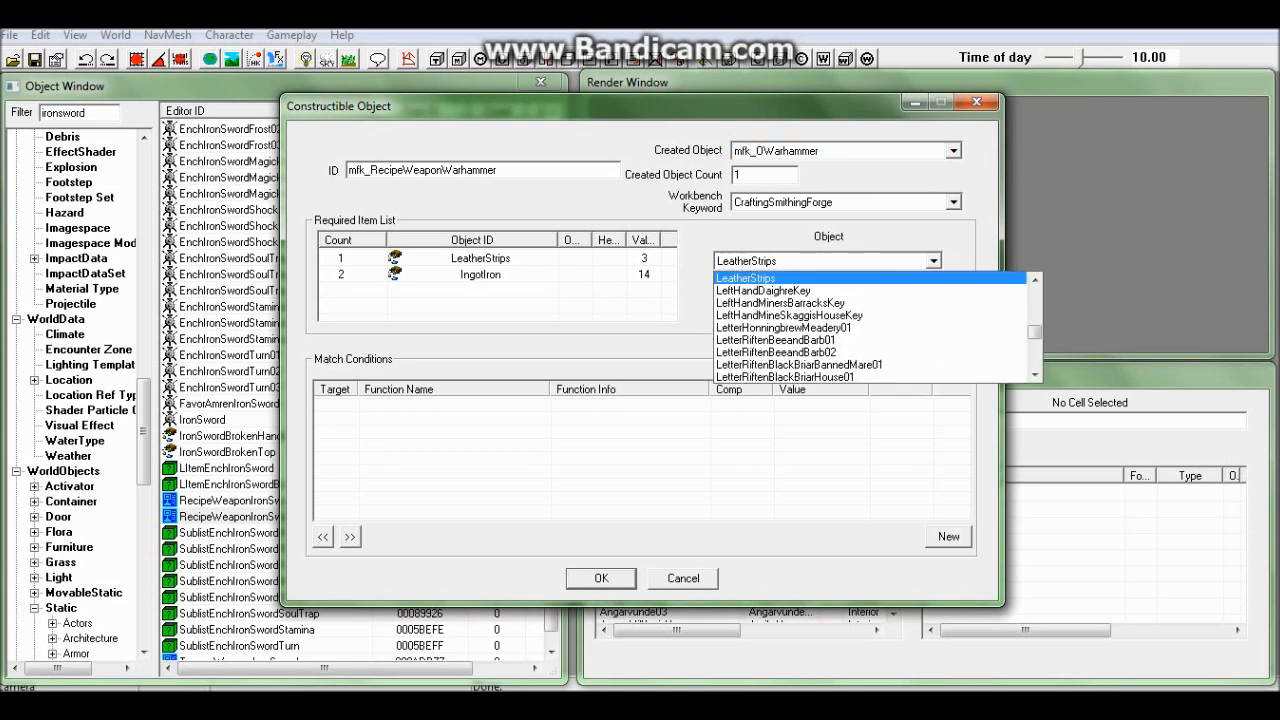
pyautogui.press('Return')
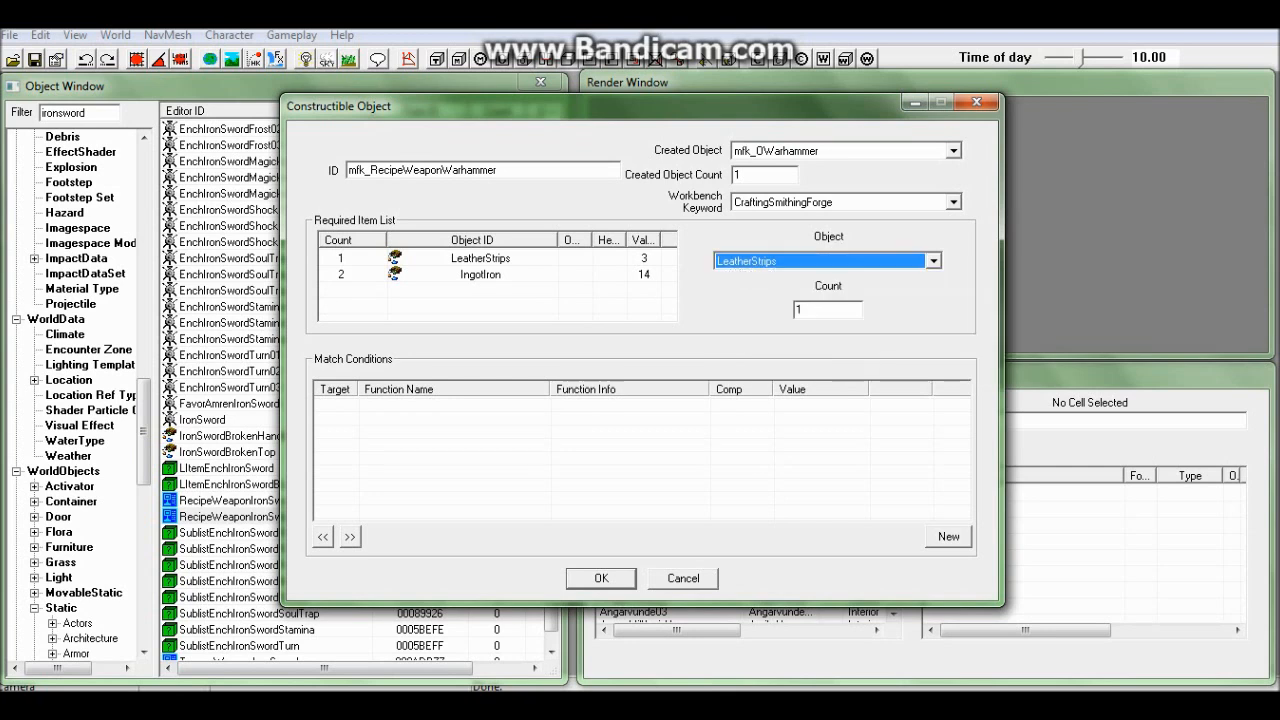
pyautogui.click(480, 258)
pyautogui.click(932, 261)
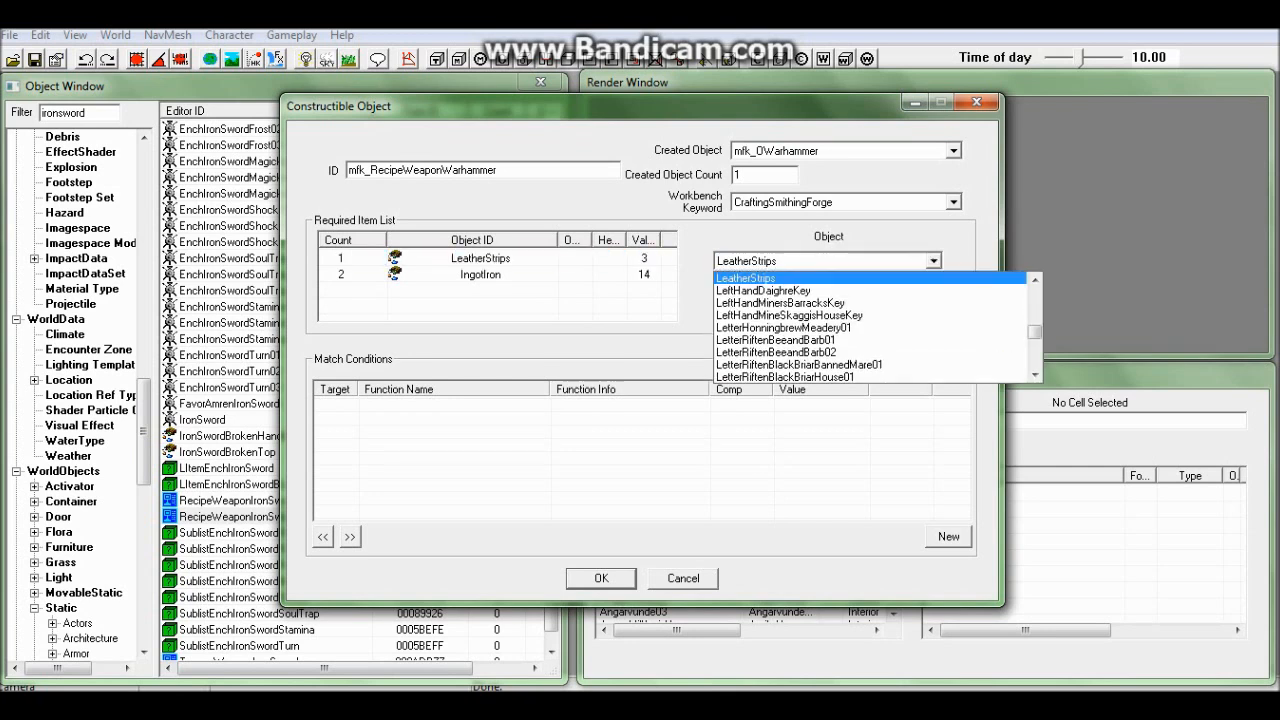
pyautogui.write('in')
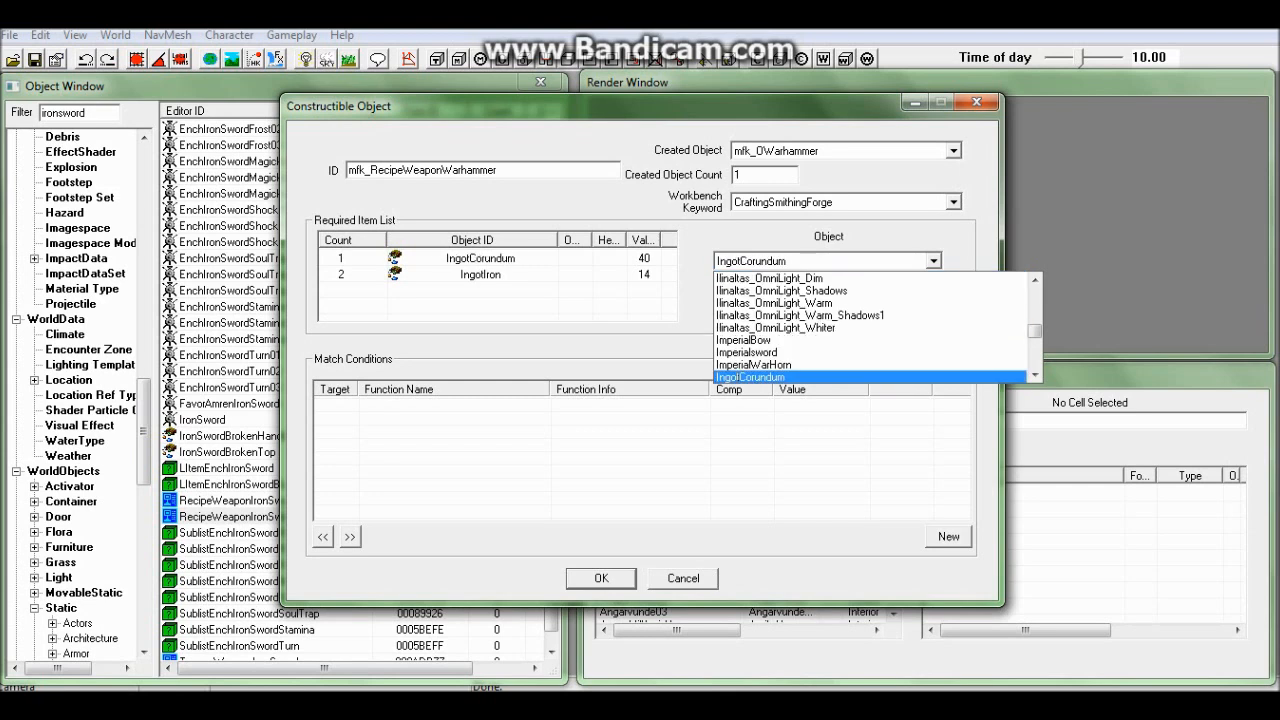
pyautogui.click(1035, 375)
pyautogui.click(1035, 375)
pyautogui.click(1035, 375)
pyautogui.click(750, 352)
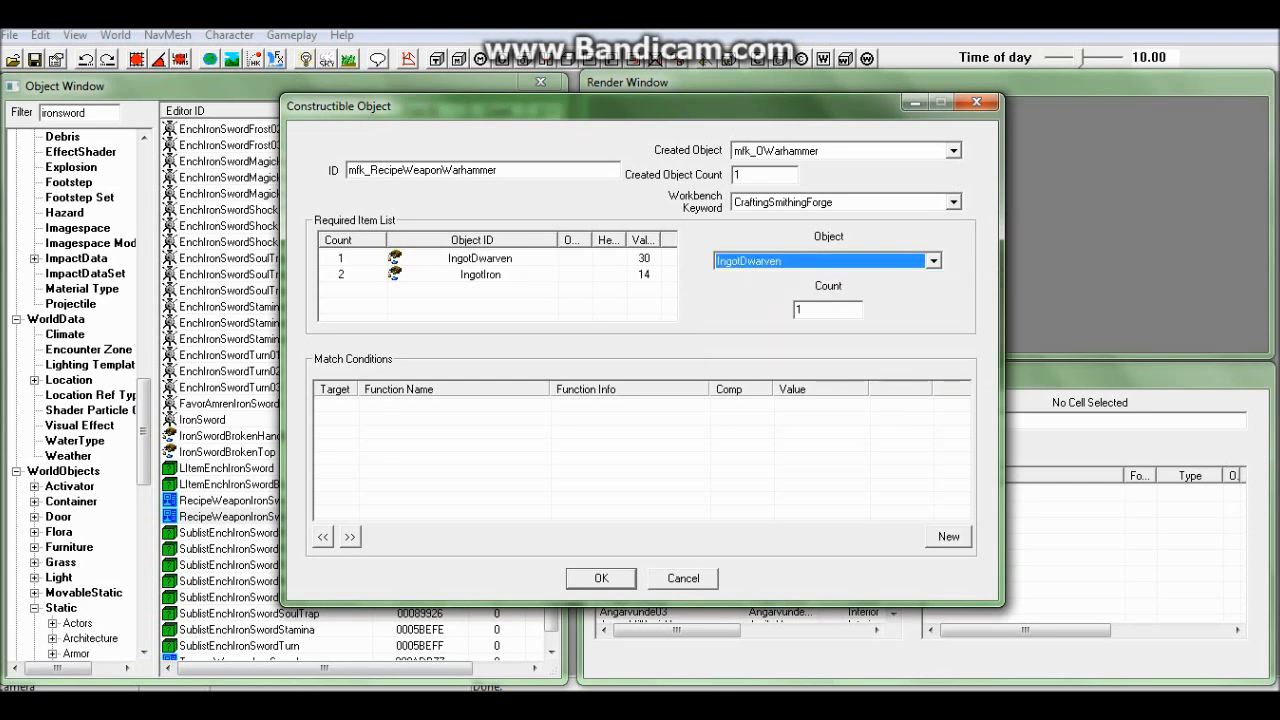
pyautogui.press('Tab')
pyautogui.write('2')
# Replace the recipe's IngotIron requirement with IngotEbony and set its count to 1.
pyautogui.click(480, 274)
pyautogui.click(933, 261)
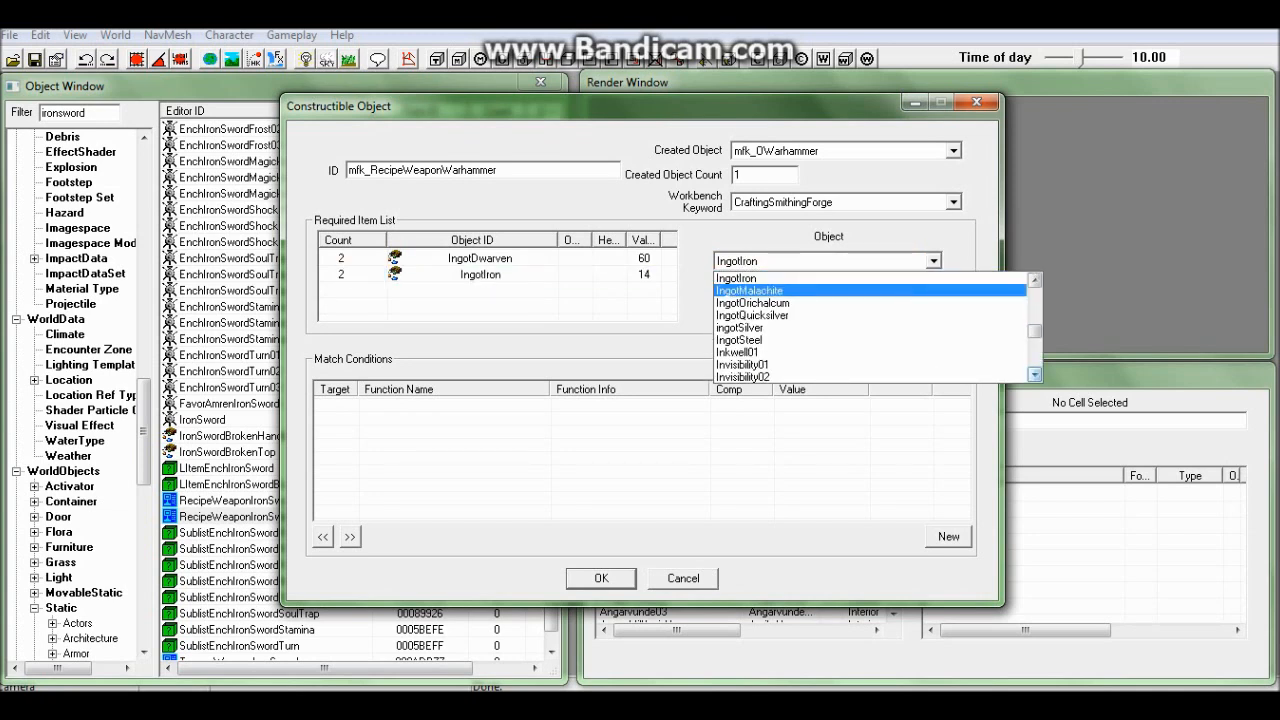
pyautogui.click(1034, 280)
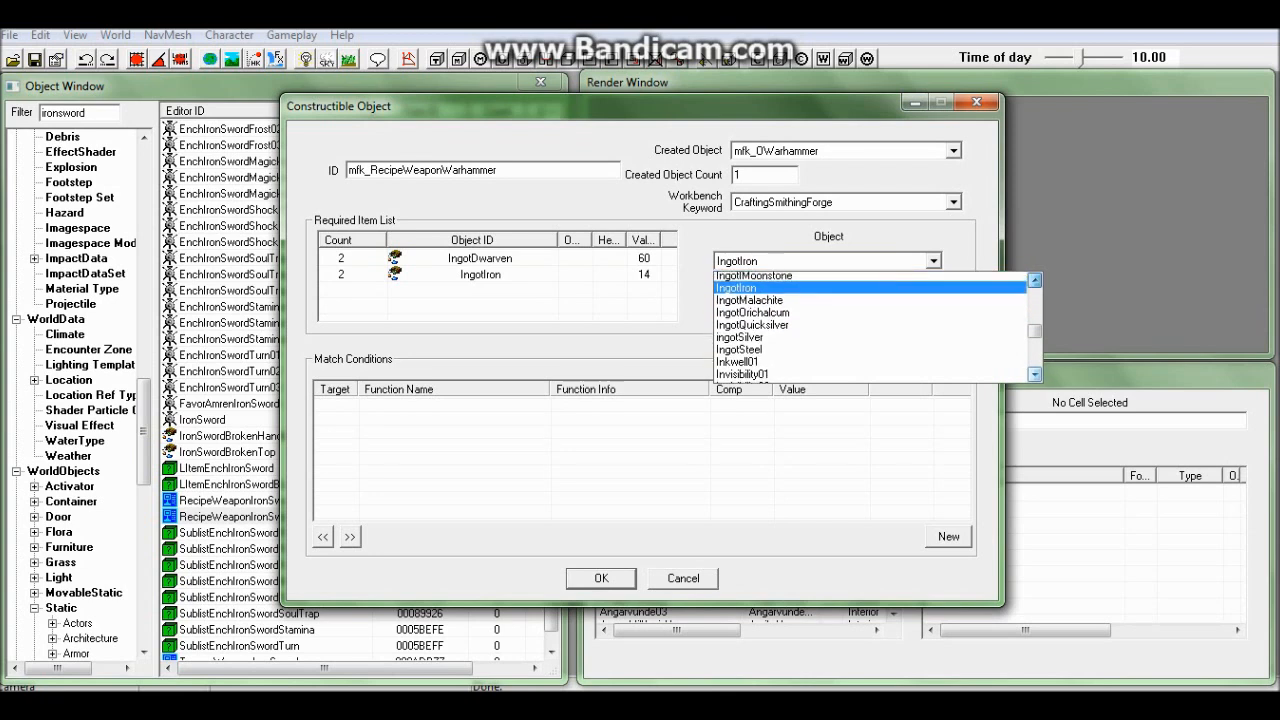
pyautogui.click(1034, 280)
pyautogui.click(760, 304)
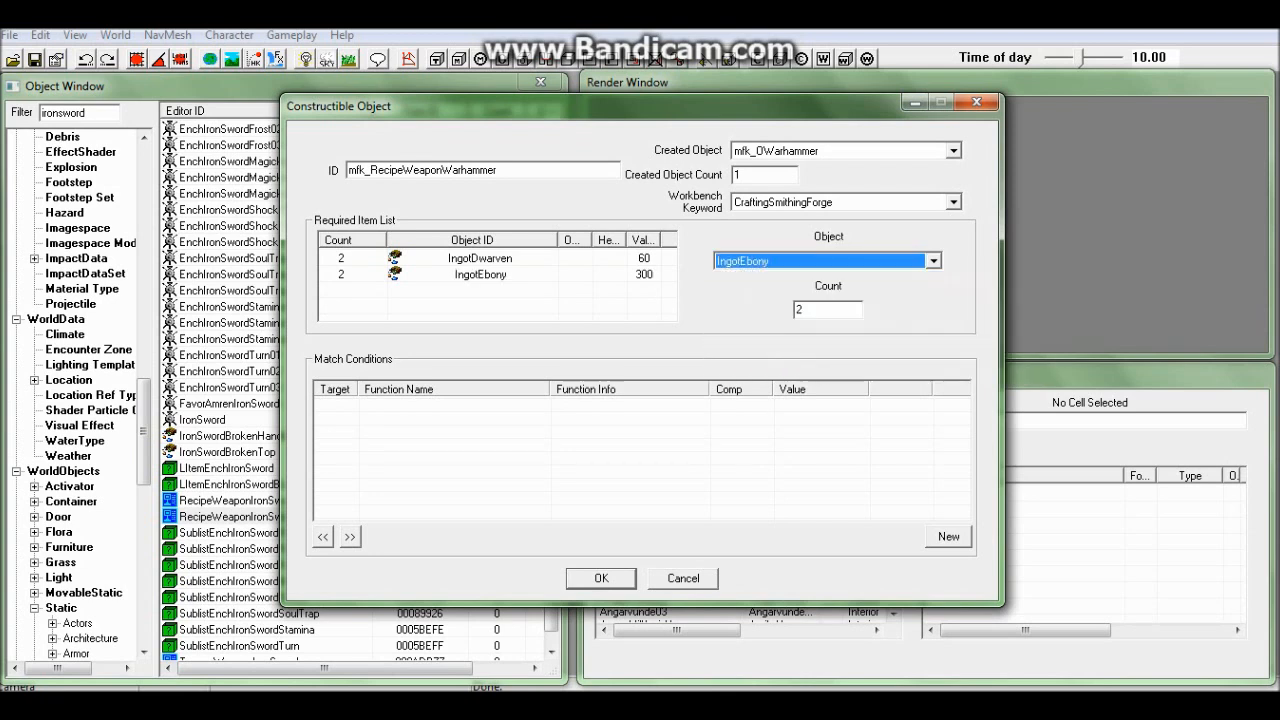
pyautogui.press('Tab')
pyautogui.write('1')
# Add a new required item to the forge recipe, LeatherStrips with a count of 2.
pyautogui.rightClick(430, 310)
pyautogui.click(470, 320)
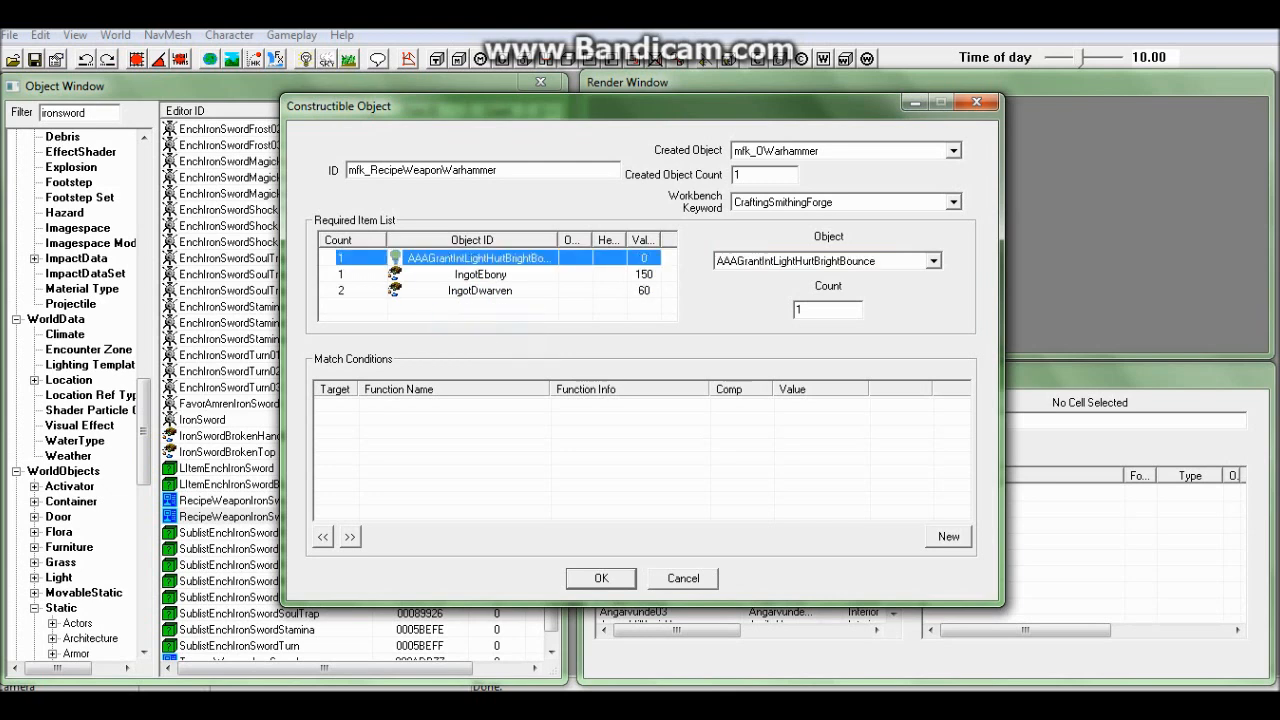
pyautogui.click(932, 261)
pyautogui.write('le')
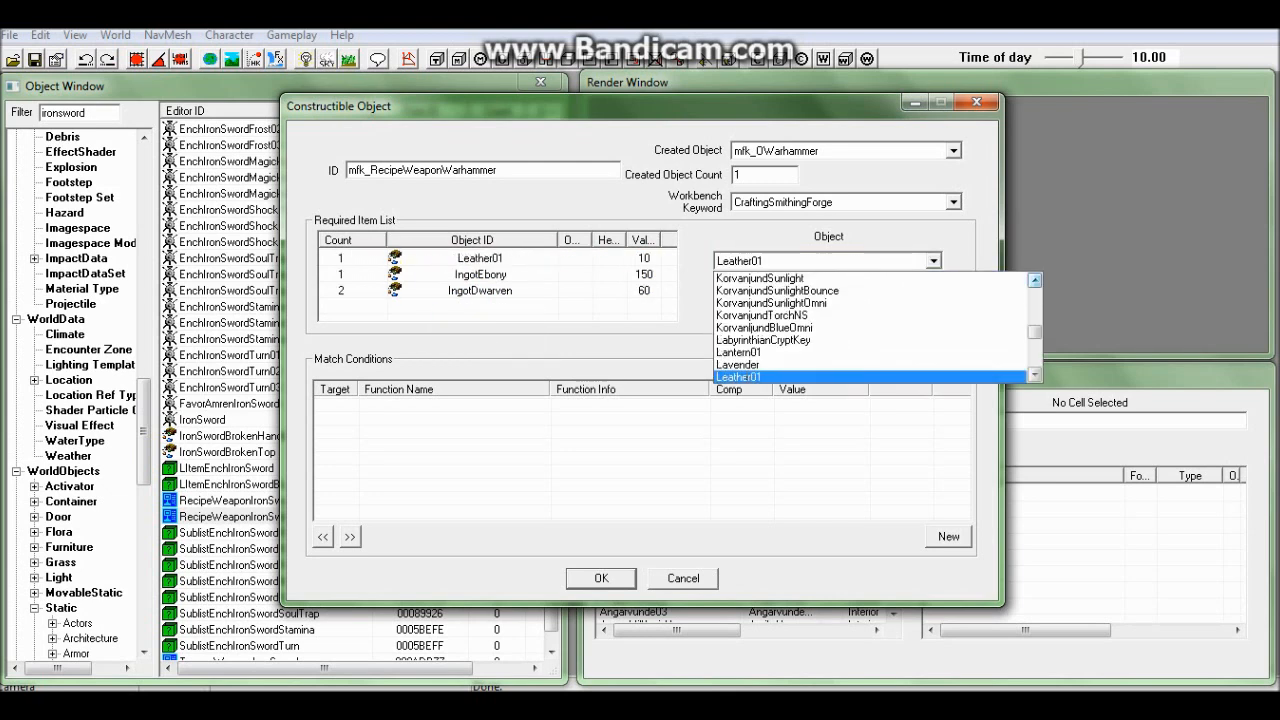
pyautogui.click(1034, 374)
pyautogui.click(1034, 374)
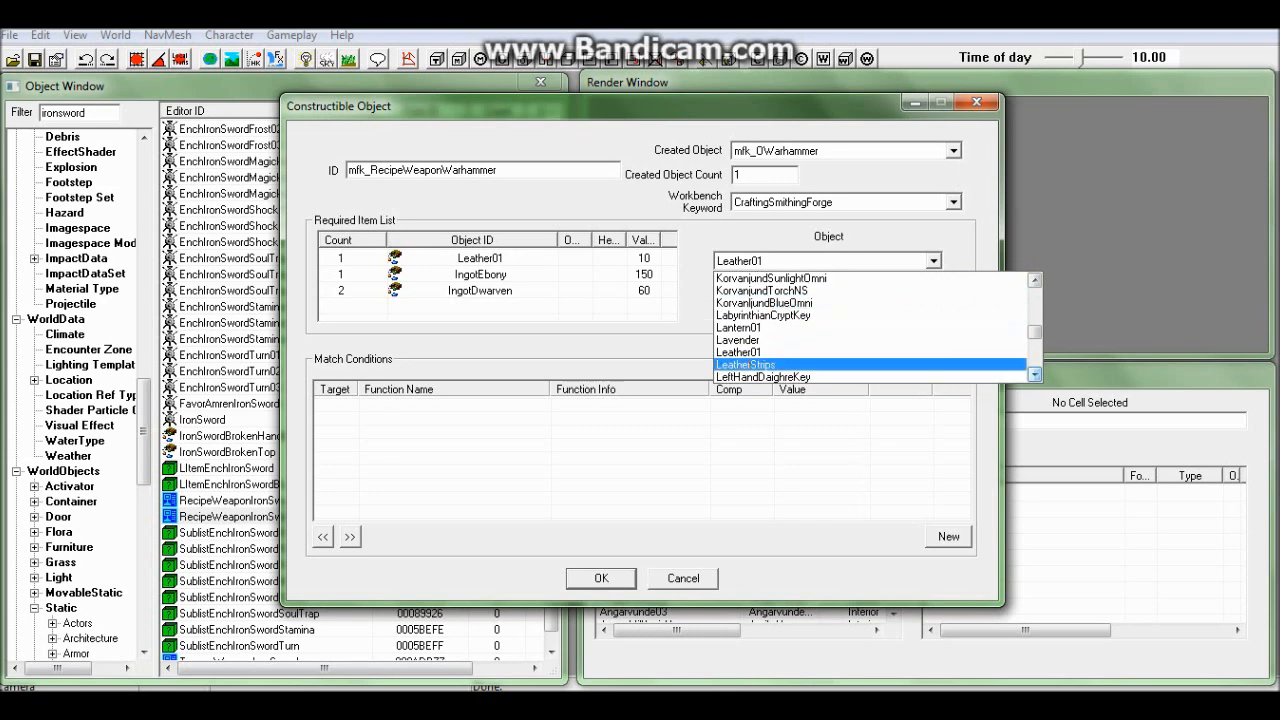
pyautogui.click(748, 364)
pyautogui.doubleClick(798, 309)
pyautogui.write('2')
# Accept the recipe by renaming it without creating a new form, and filter the Object Window by mfk.
pyautogui.press('Return')
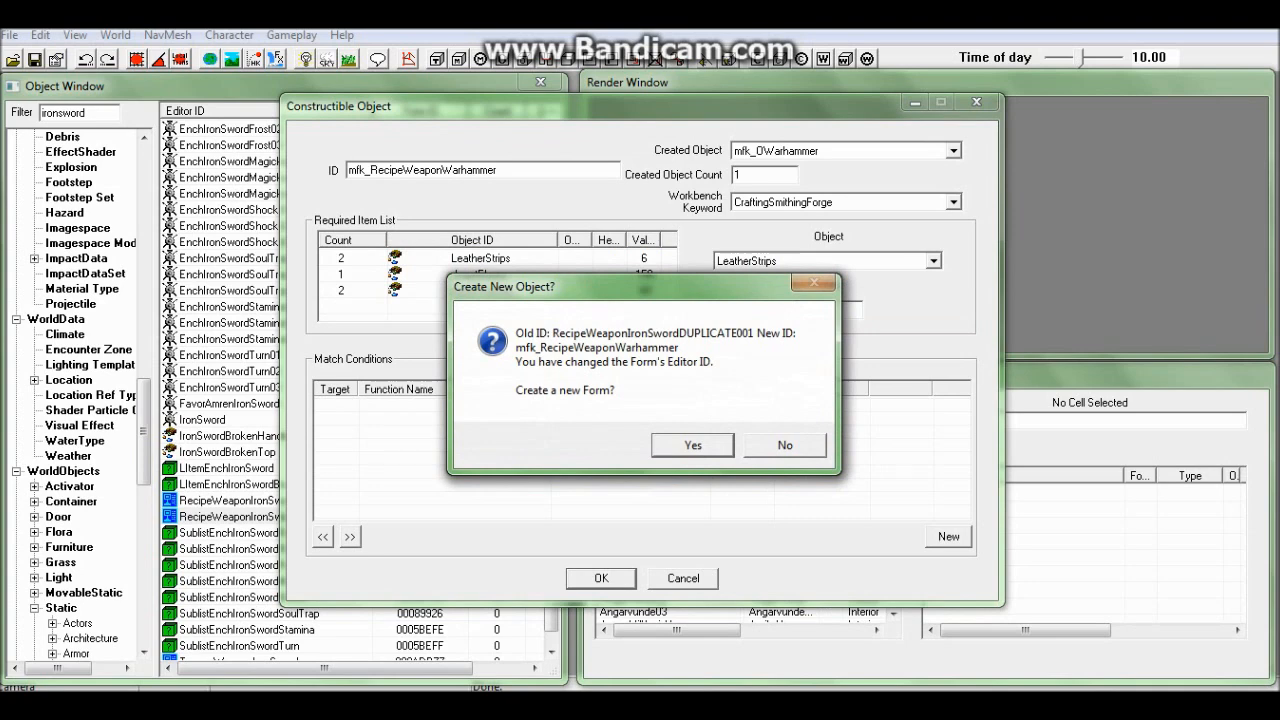
pyautogui.press('n')
pyautogui.press('Return')
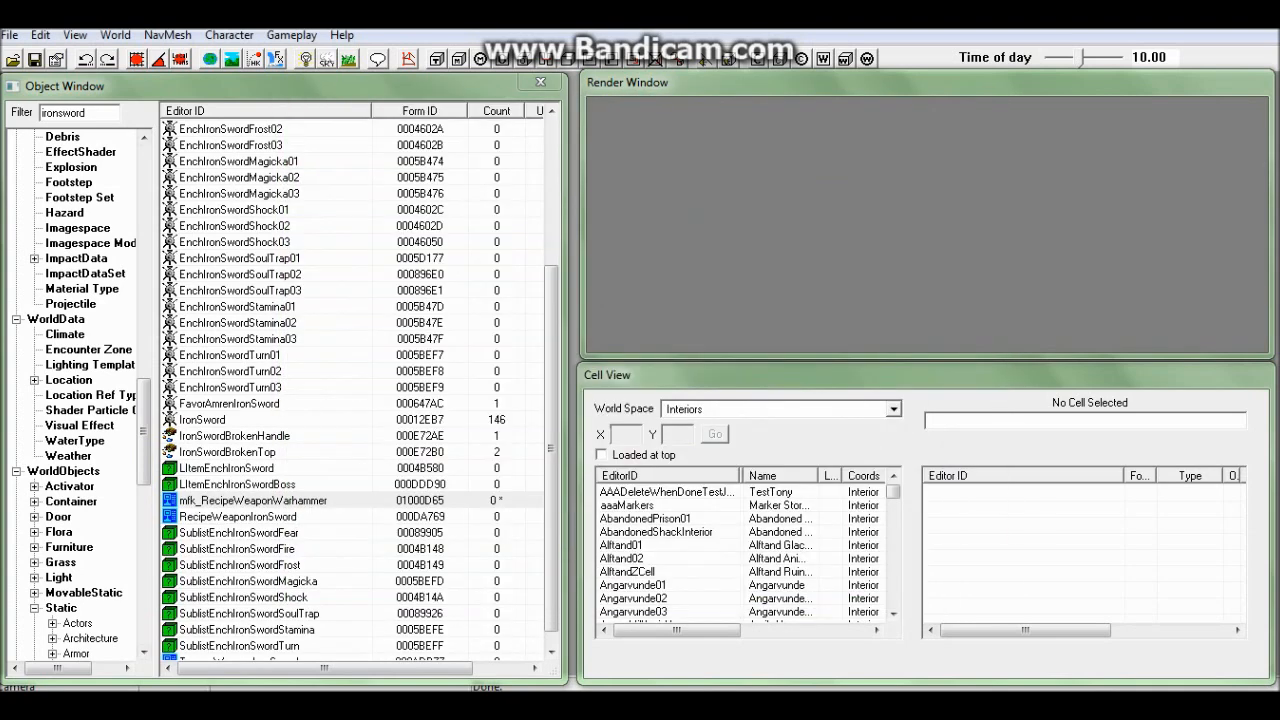
pyautogui.write('mfk')
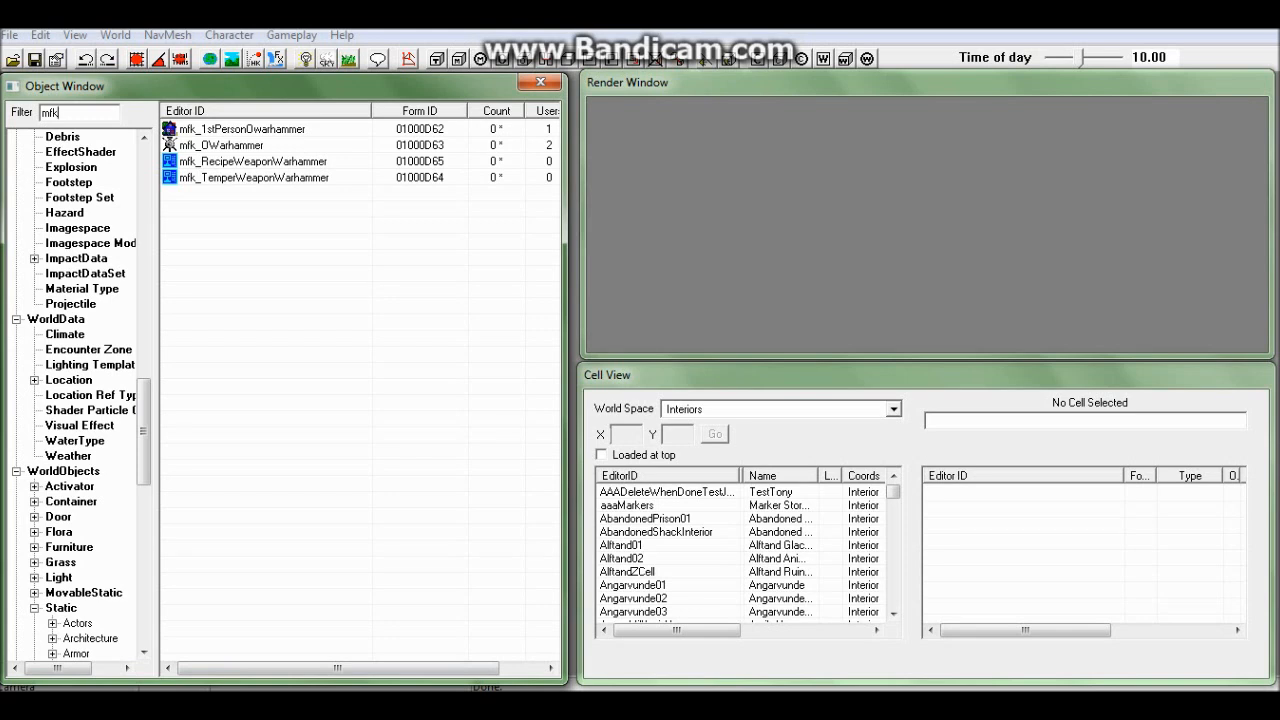
pyautogui.click(893, 408)
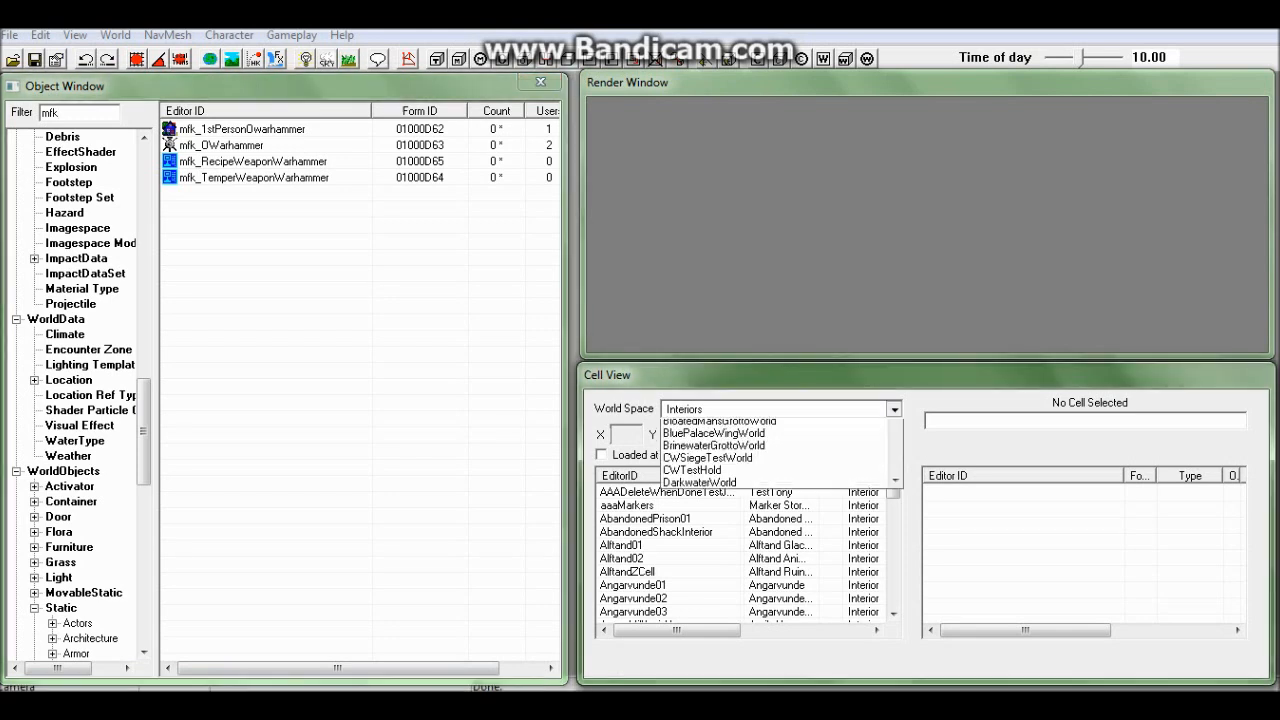
pyautogui.click(893, 408)
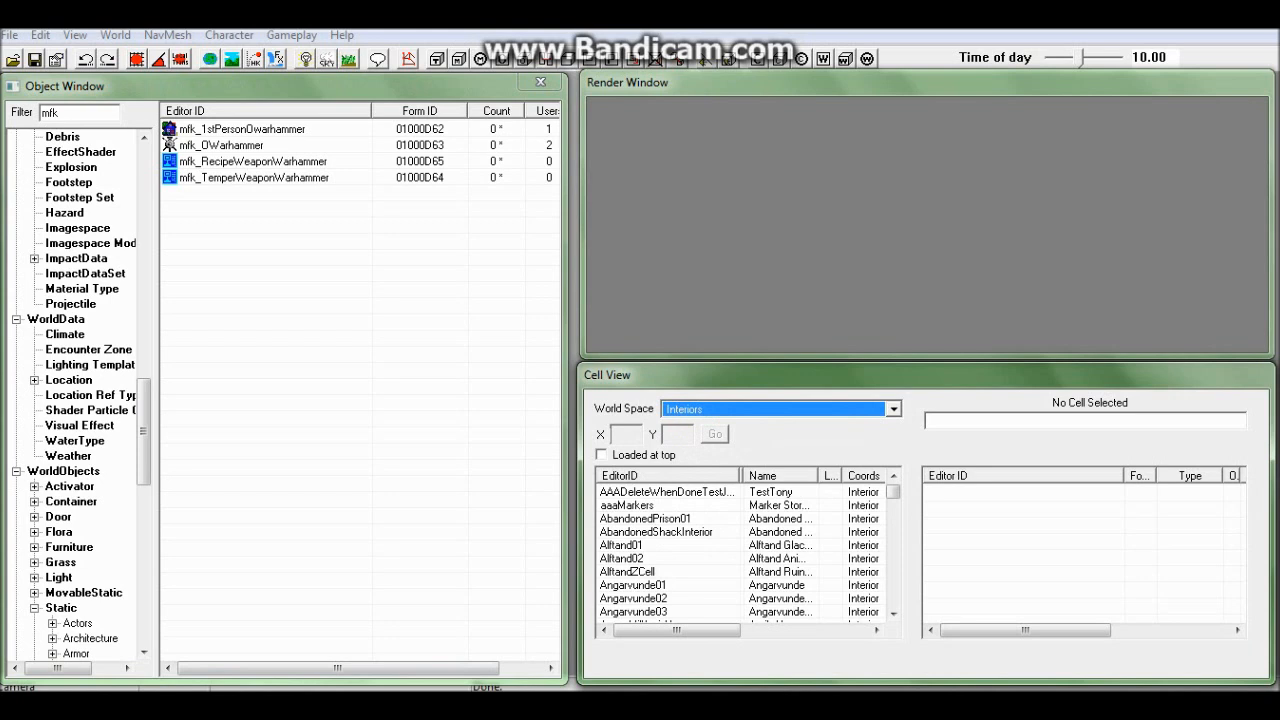
pyautogui.click(893, 408)
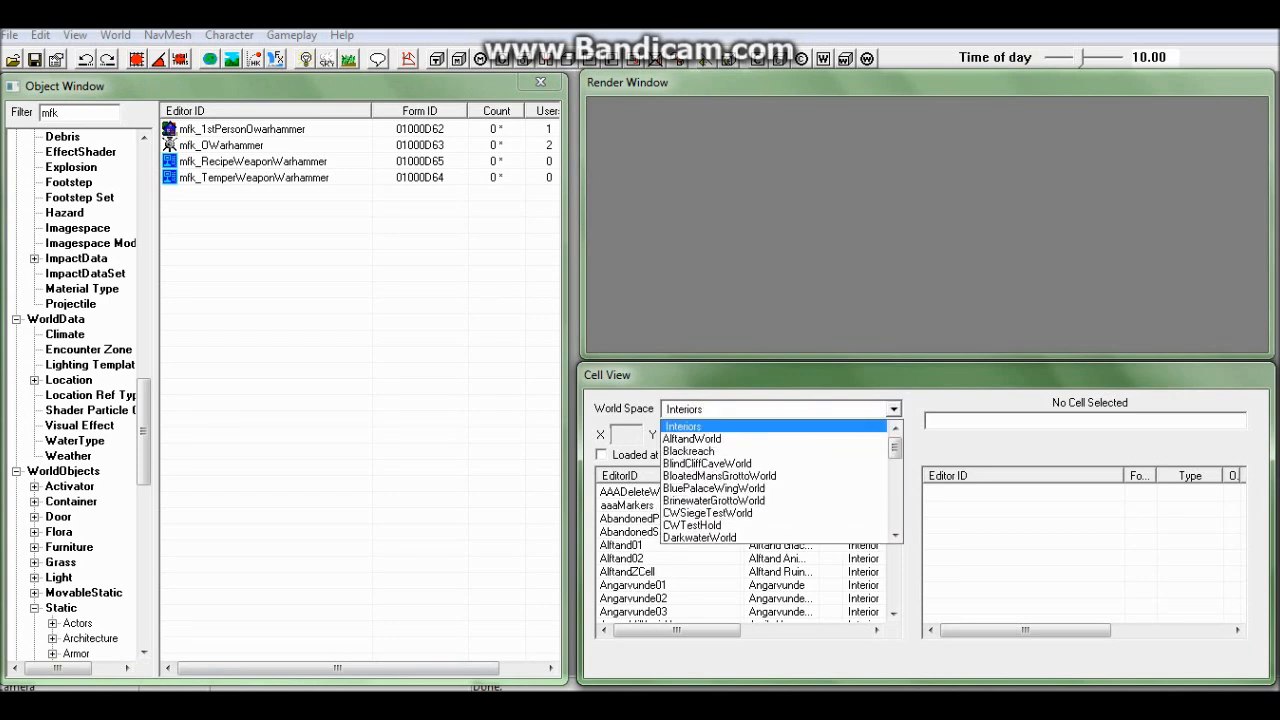
pyautogui.press('Escape')
pyautogui.click(621, 545)
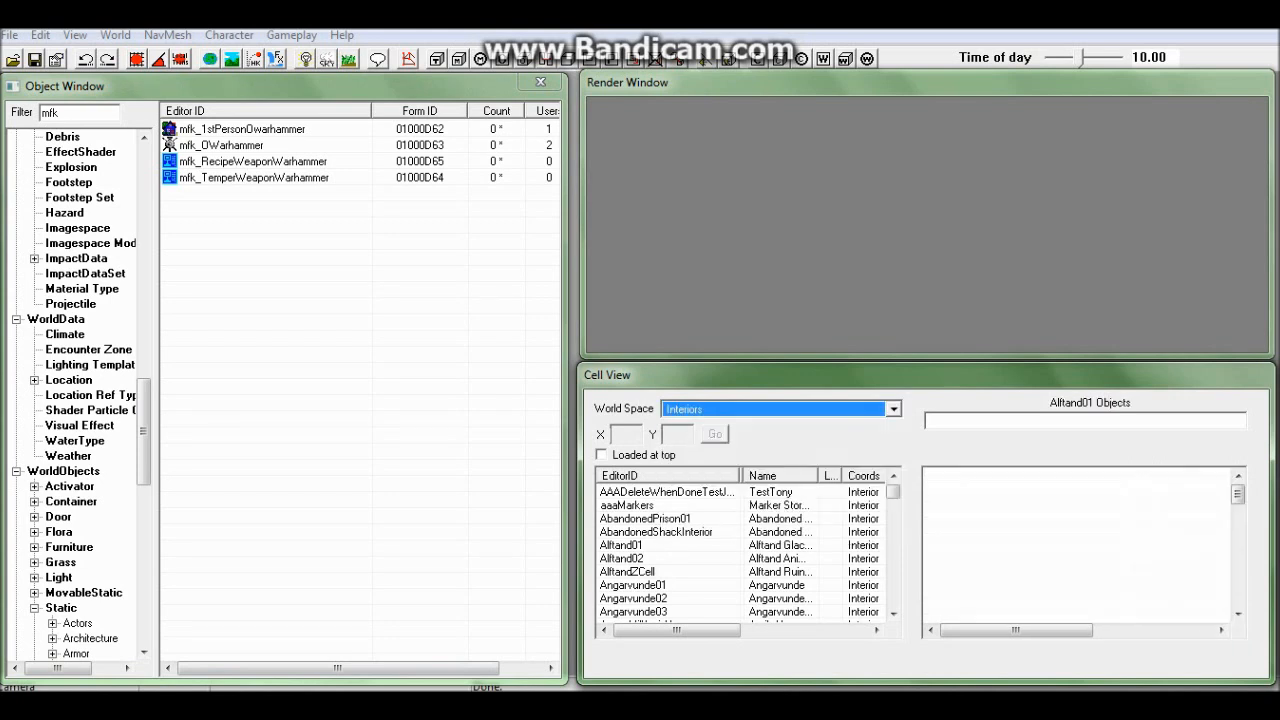
pyautogui.click(656, 532)
# Switch the Cell View's world space to WhiterunWorld.
pyautogui.click(893, 409)
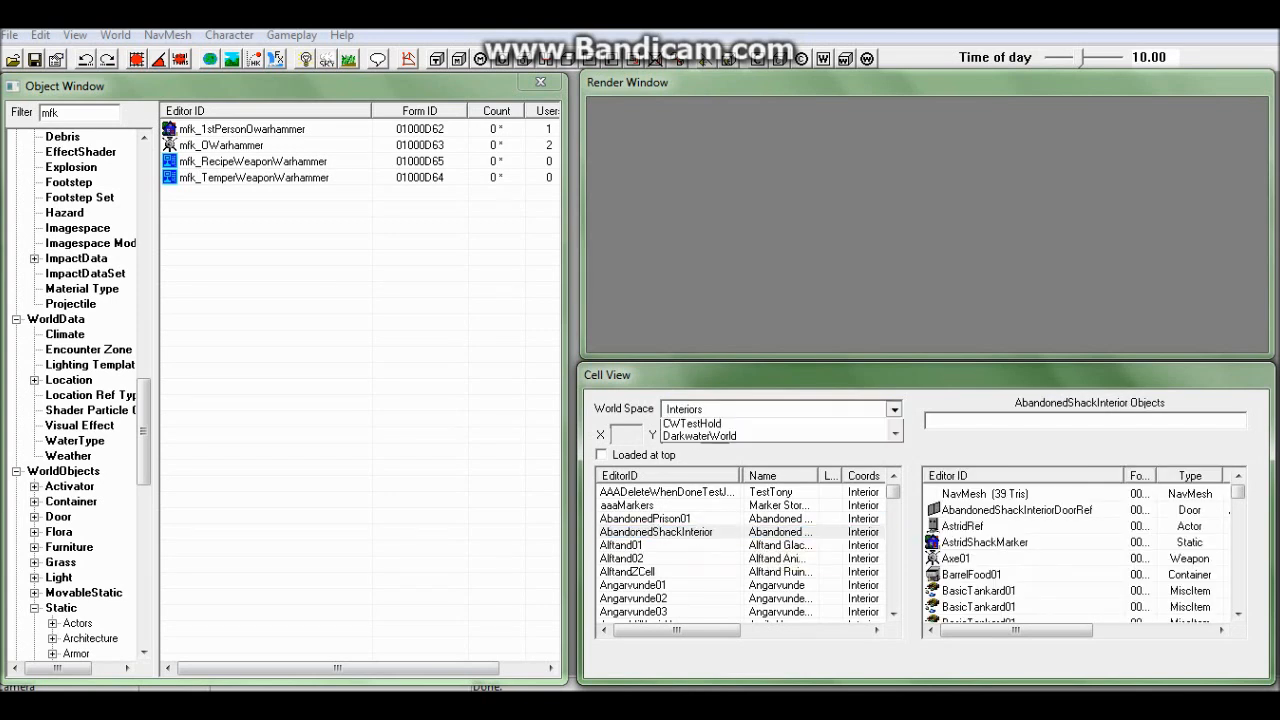
pyautogui.press('w')
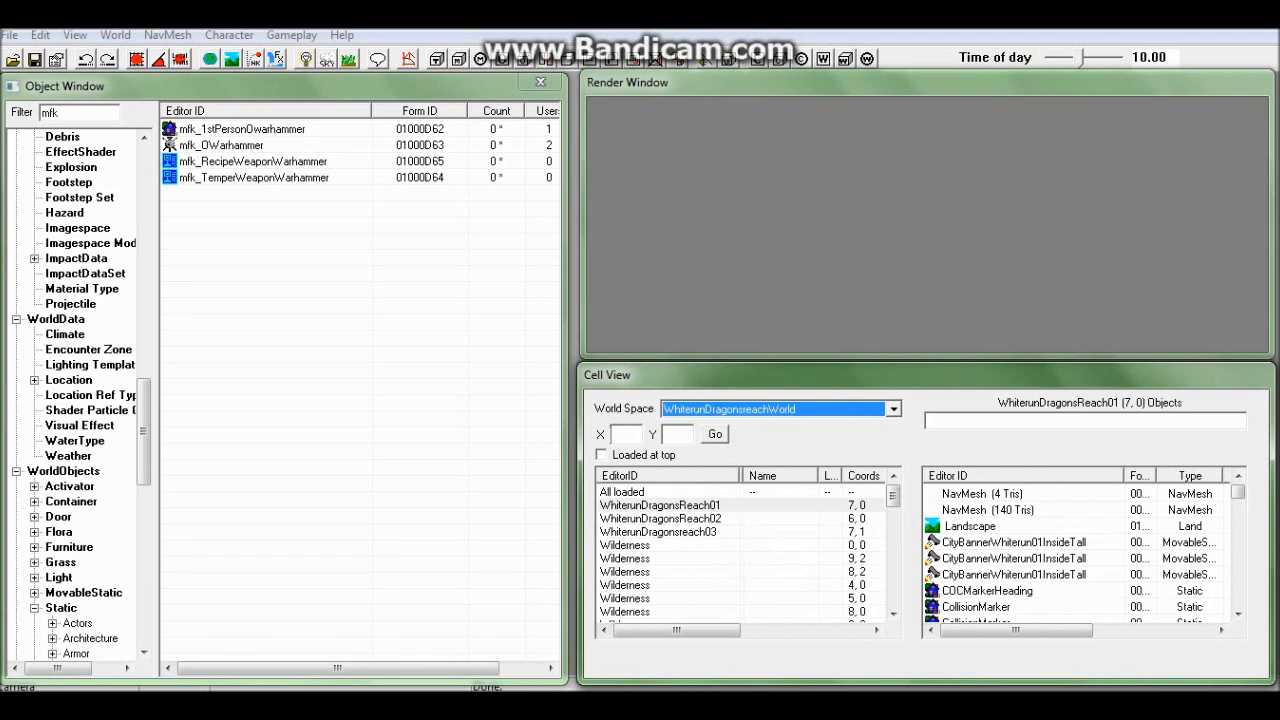
pyautogui.click(893, 409)
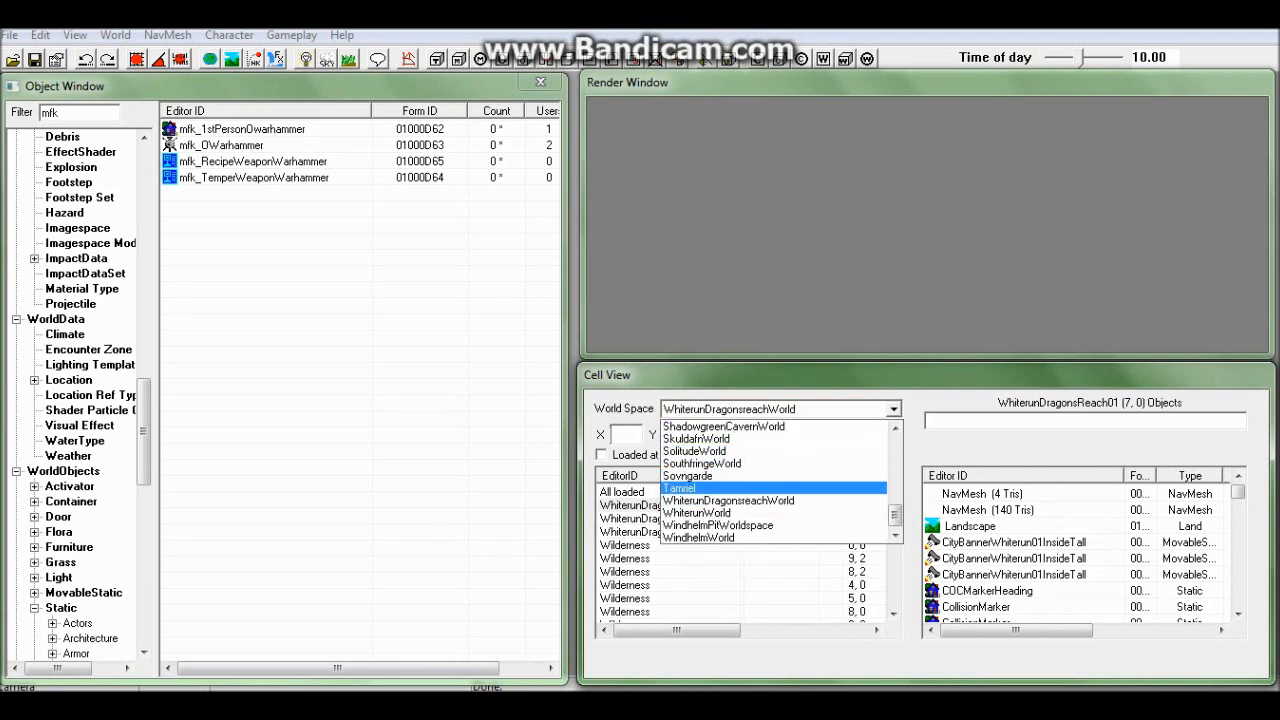
pyautogui.press('Down')
pyautogui.press('Return')
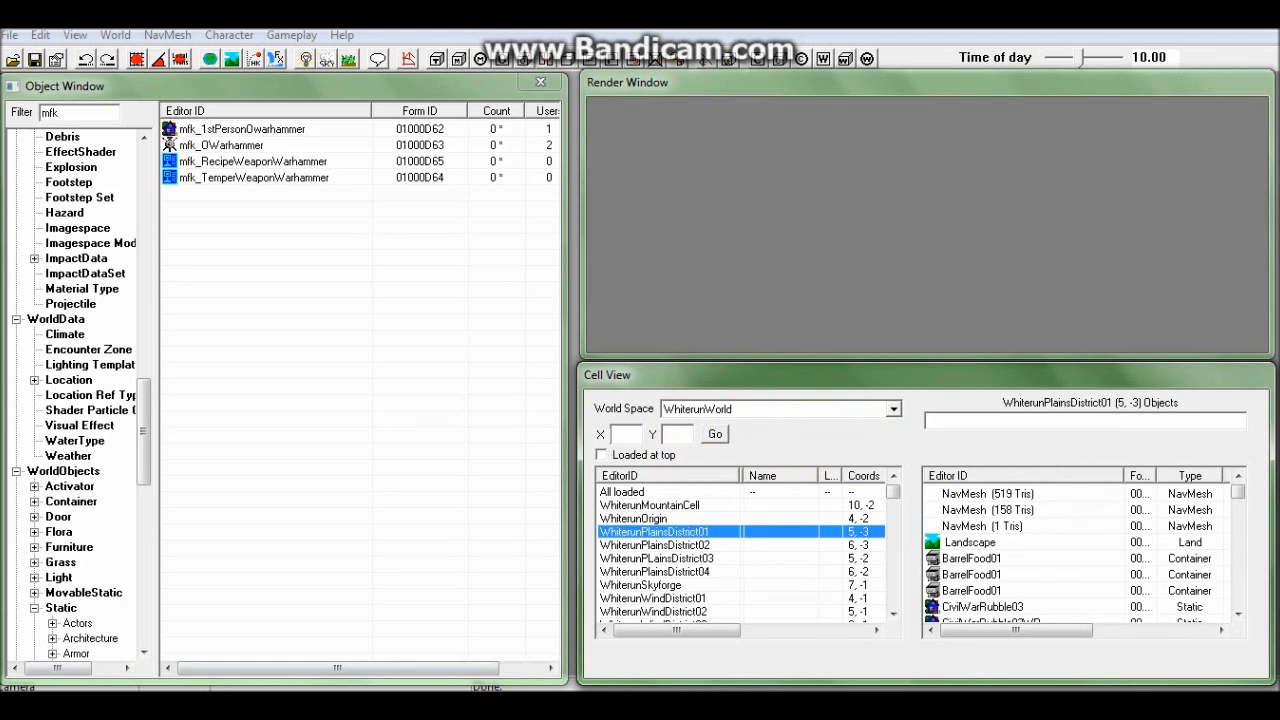
# Load the WhiterunSkyforge cell in the Render Window and hide the markers.
pyautogui.doubleClick(650, 505)
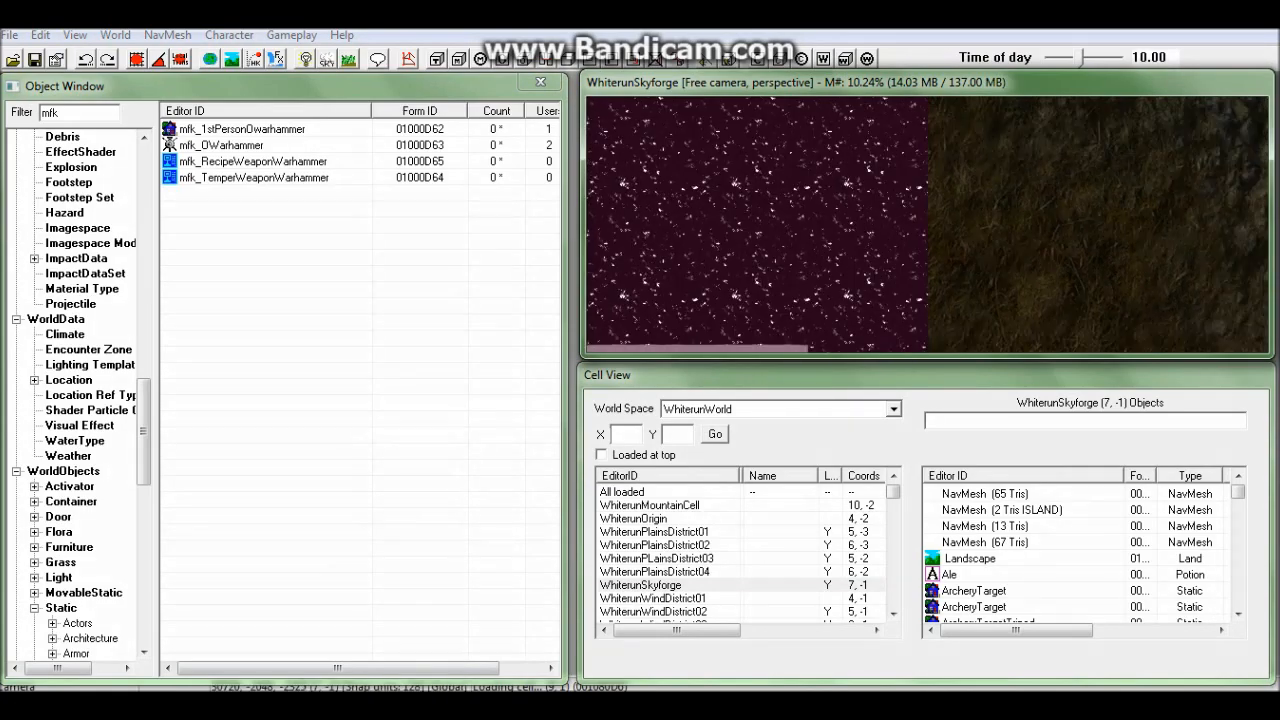
pyautogui.click(817, 451)
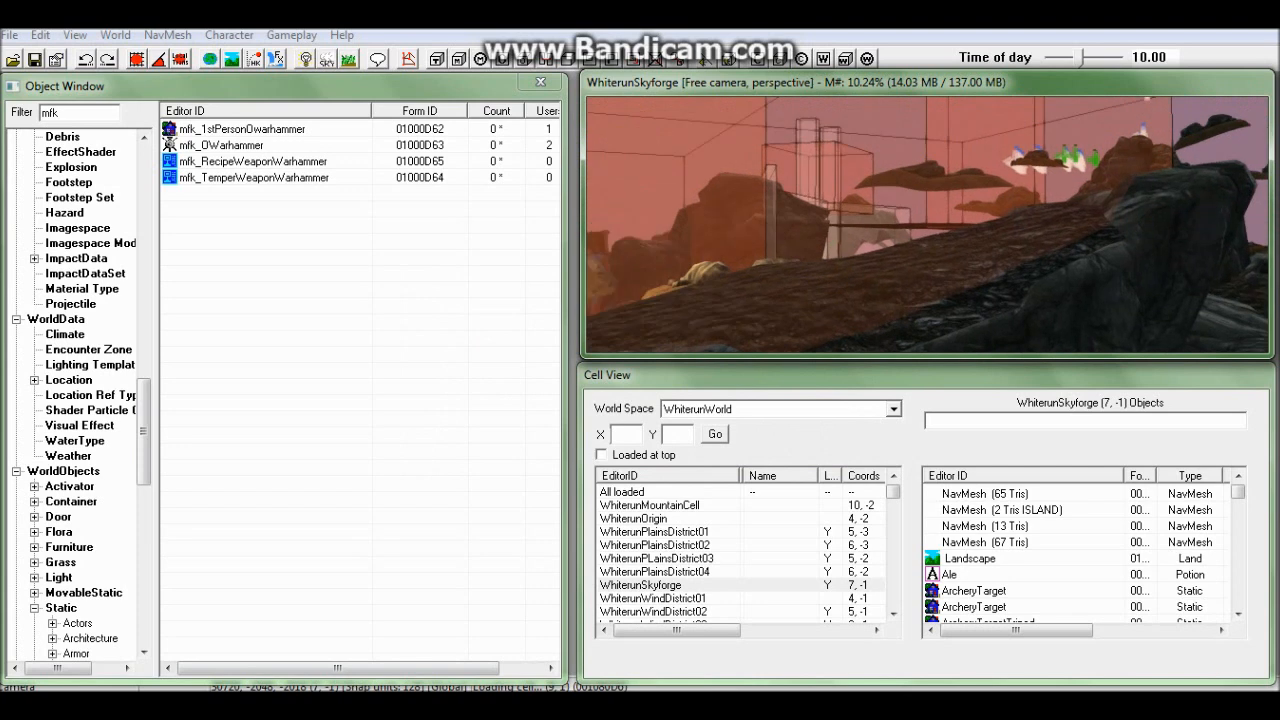
pyautogui.press('m')
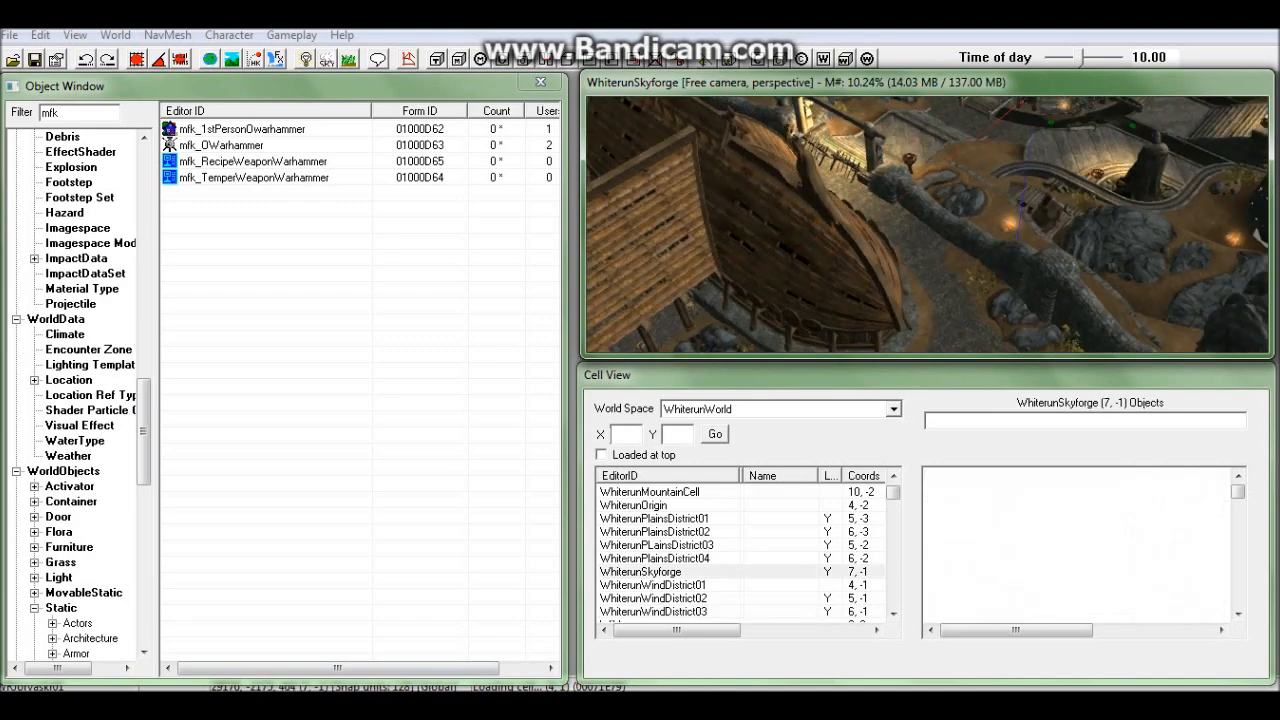
# Place mfk_OWarhammer at the base of the Talos statue in the WhiterunWindDistrict03 cell.
pyautogui.click(1175, 200)
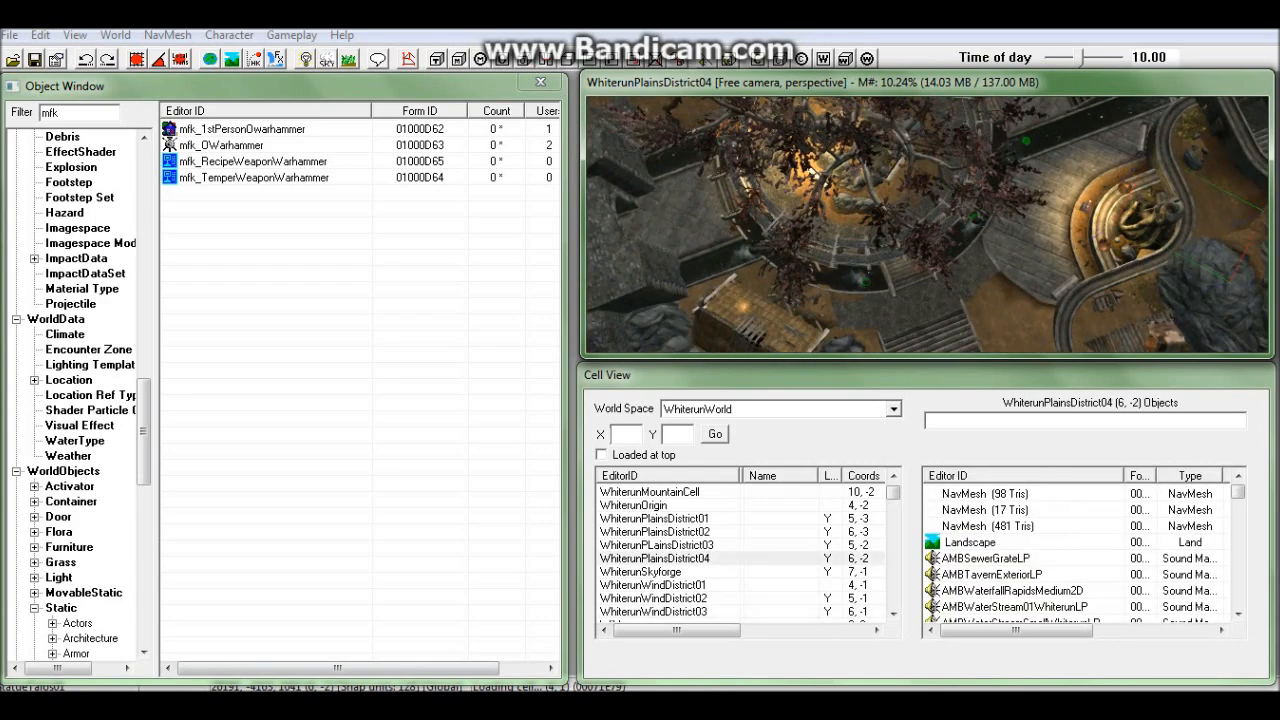
pyautogui.press('t')
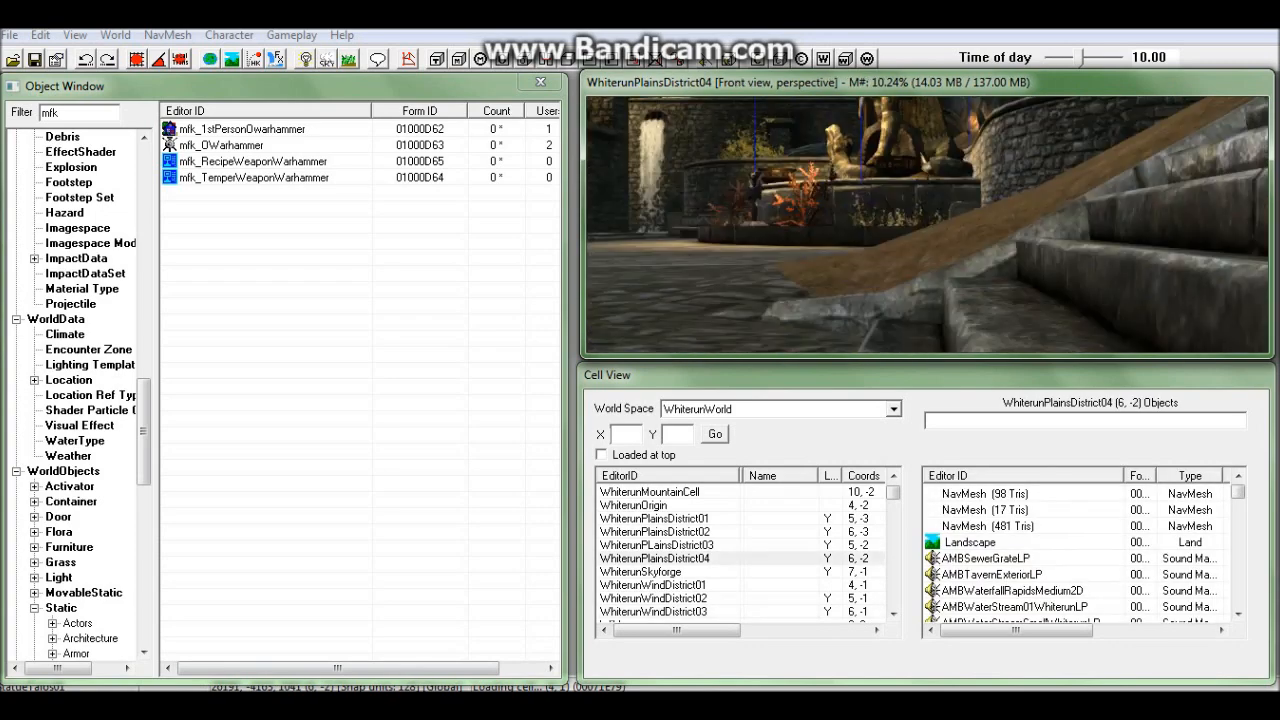
pyautogui.scroll(4, 927, 225)
pyautogui.press('shift')
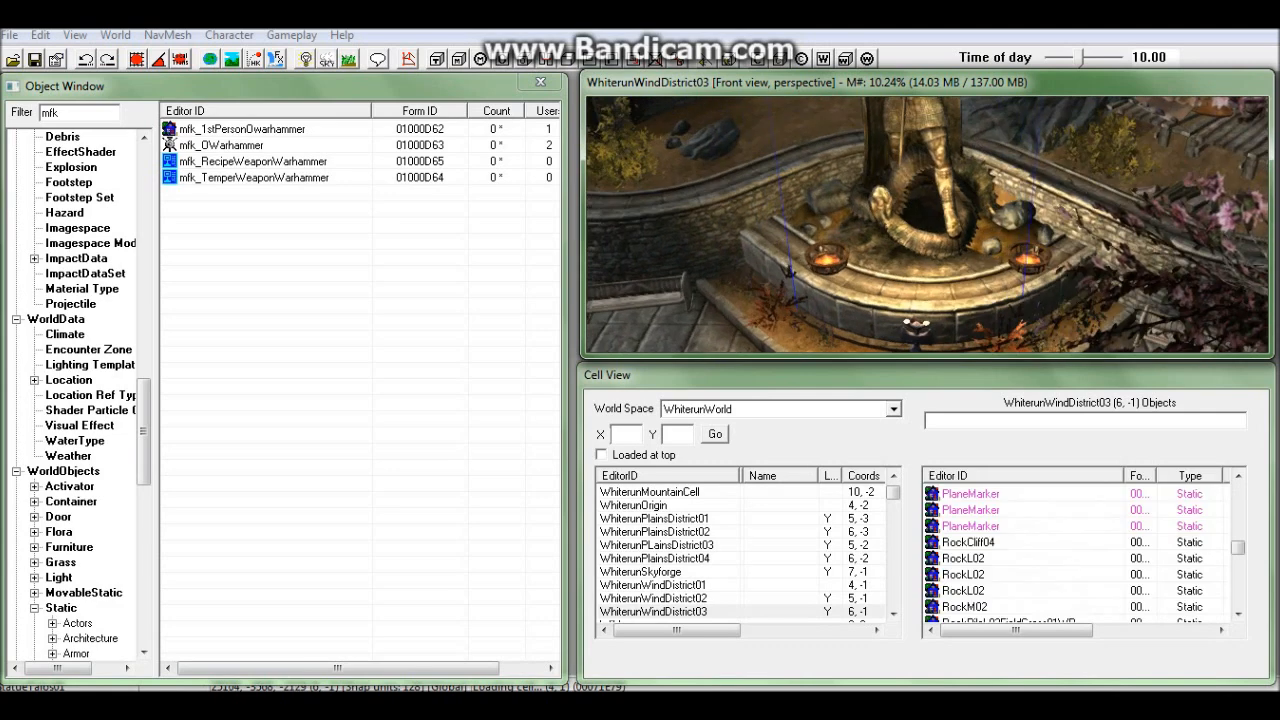
pyautogui.click(221, 145)
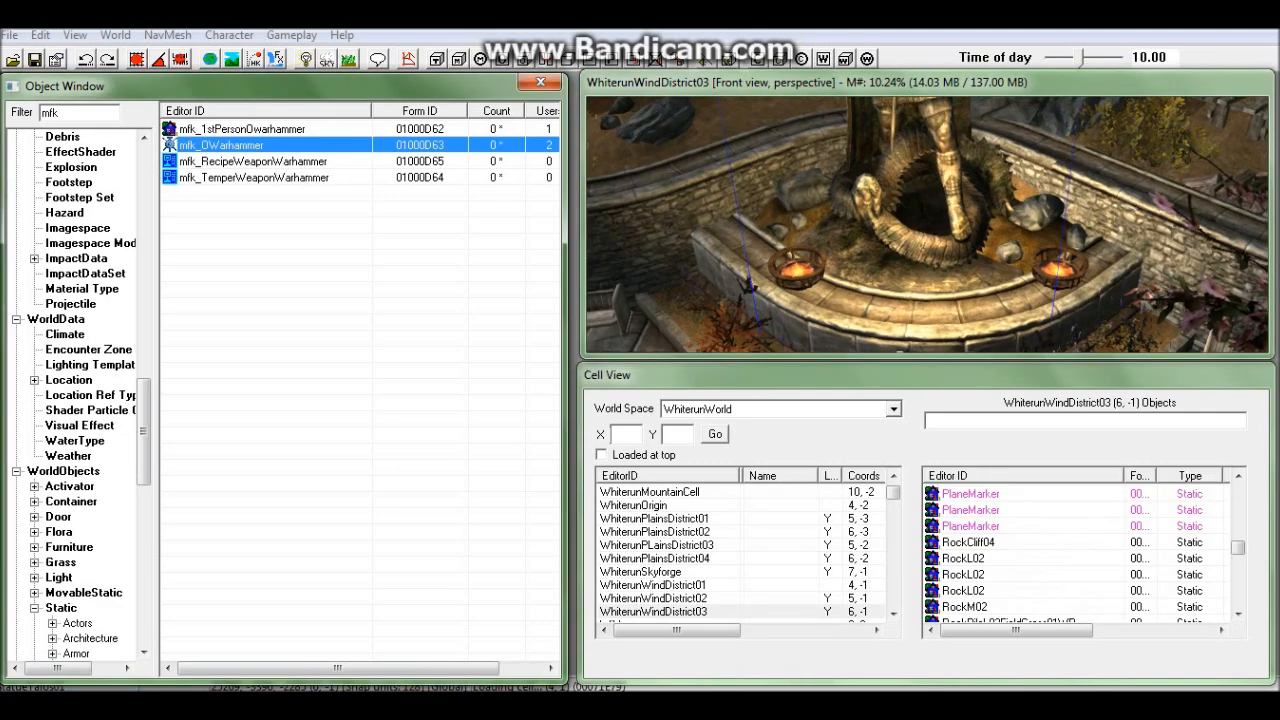
pyautogui.moveTo(221, 145); pyautogui.dragTo(864, 270)
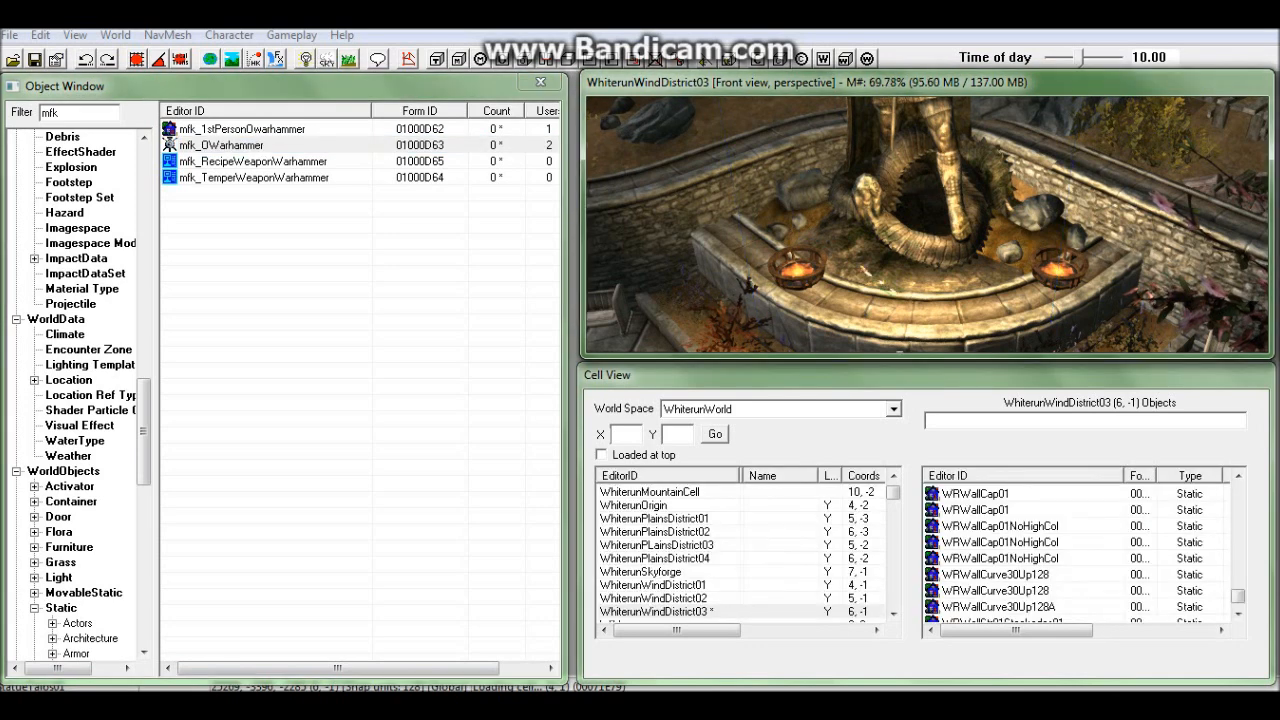
# Raise the placed warhammer vertically above the statue's pedestal and drop it onto the surface below.
pyautogui.press('z')
pyautogui.moveTo(878, 274); pyautogui.dragTo(880, 246)
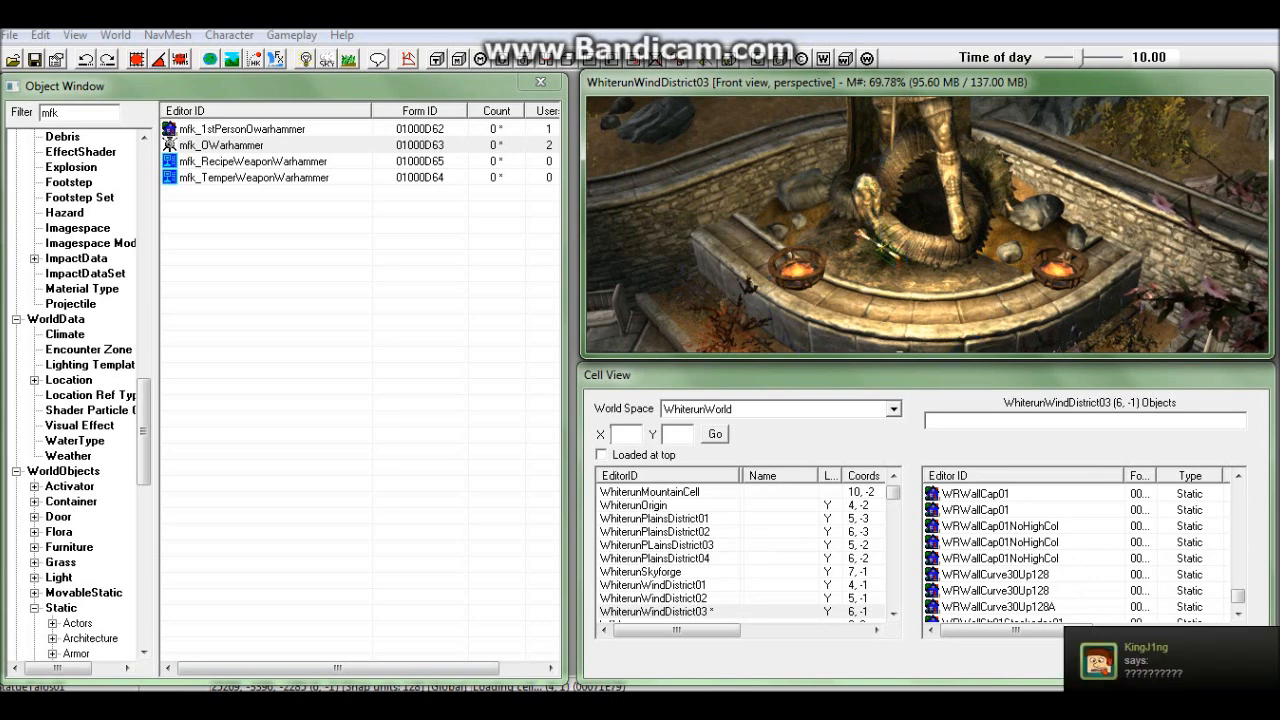
pyautogui.press('f')
pyautogui.click(880, 246)
pyautogui.scroll(4, 880, 246)
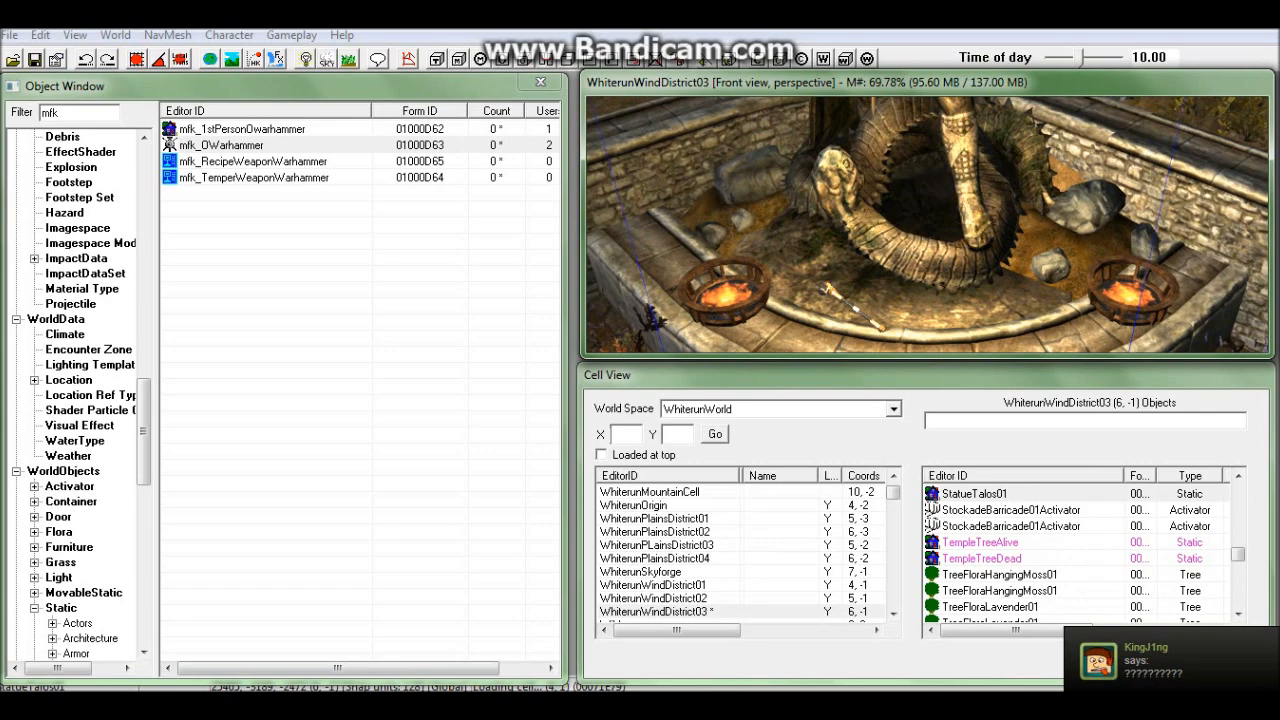
pyautogui.keyDown('shift'); pyautogui.moveTo(880, 246); pyautogui.dragTo(940, 285, button='middle'); pyautogui.keyUp('shift')
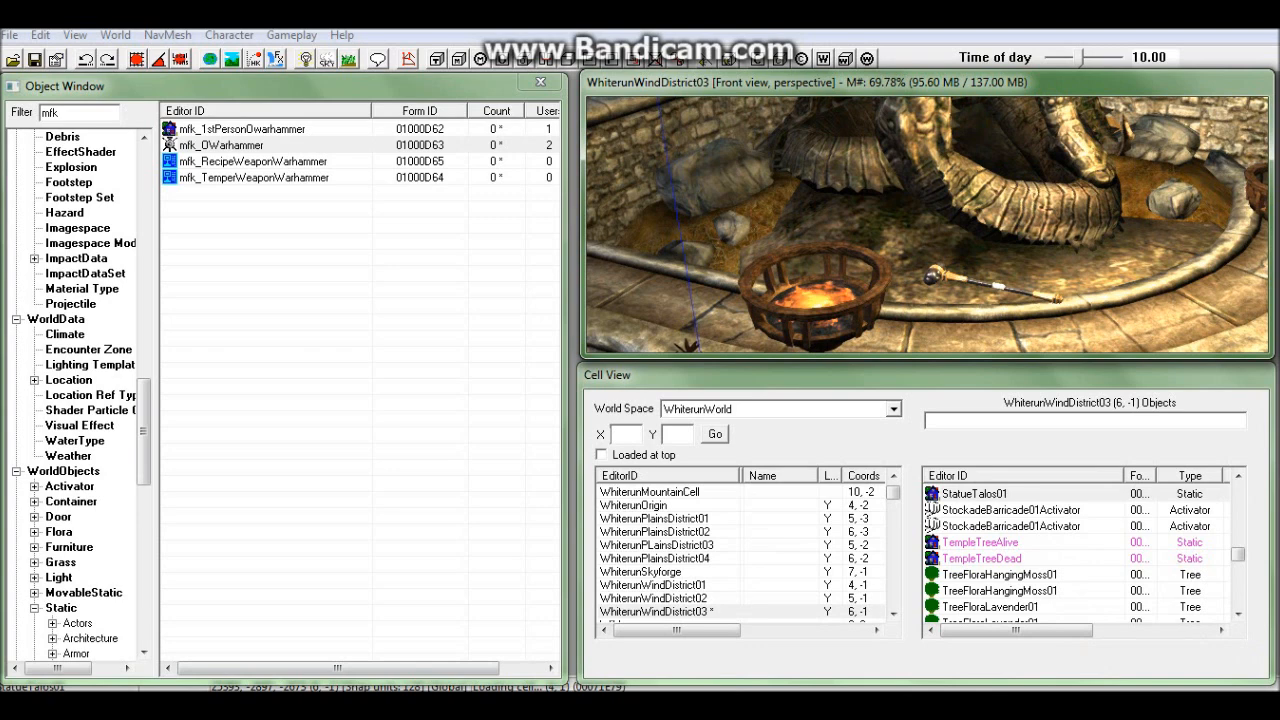
# Save the plugin in the Skyrim Data folder as OWarhammer.
pyautogui.hotkey('ctrl', 's')
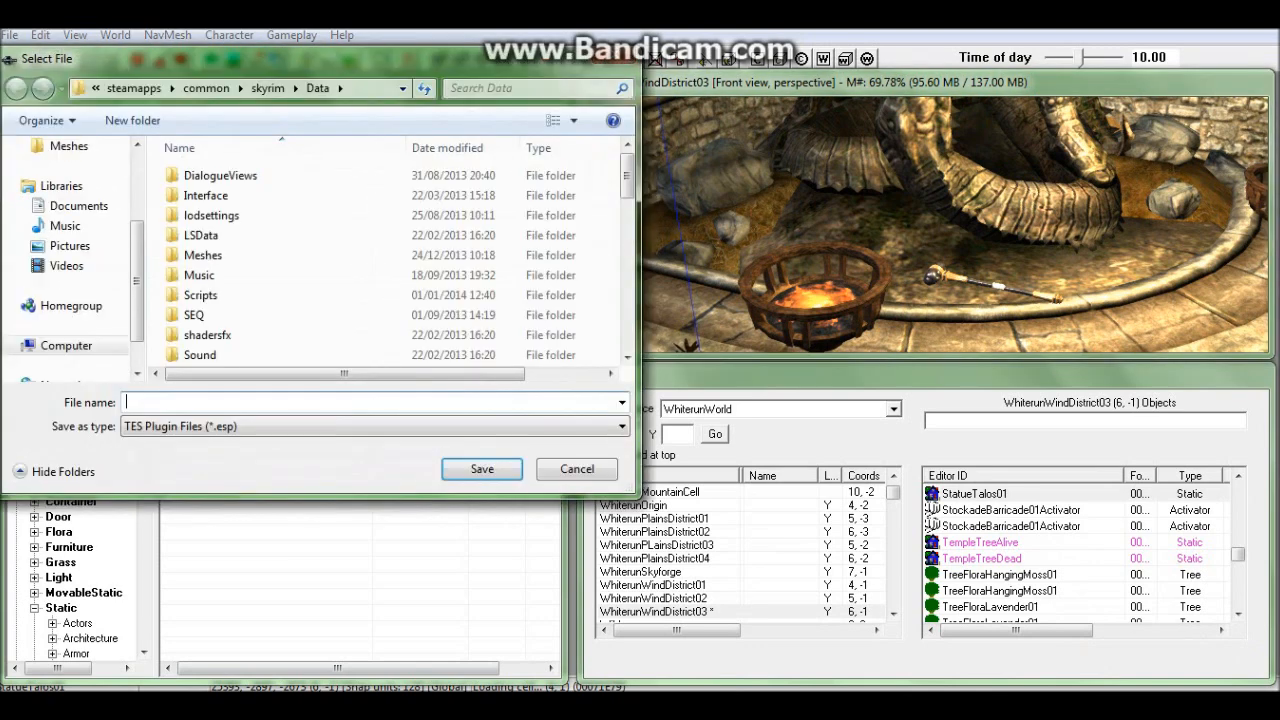
pyautogui.moveTo(137, 262); pyautogui.dragTo(137, 194)
pyautogui.moveTo(627, 176); pyautogui.dragTo(627, 300)
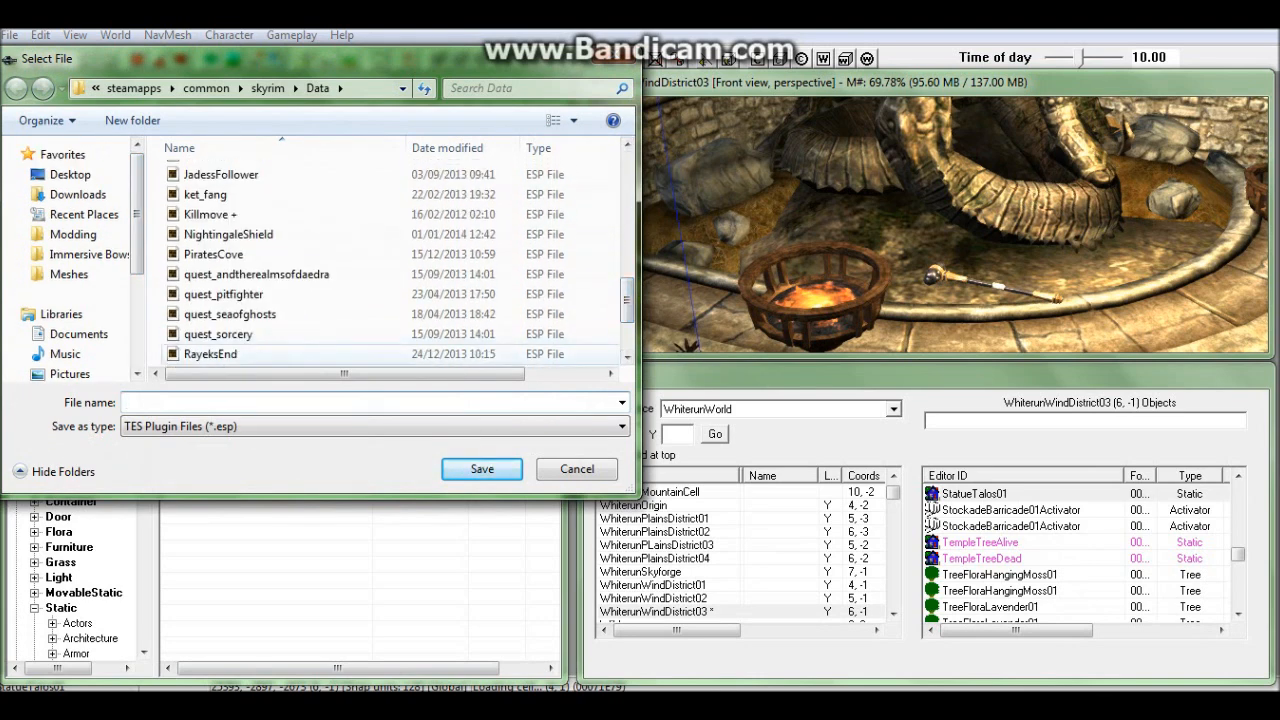
pyautogui.write('OWarhammer')
pyautogui.press('Return')
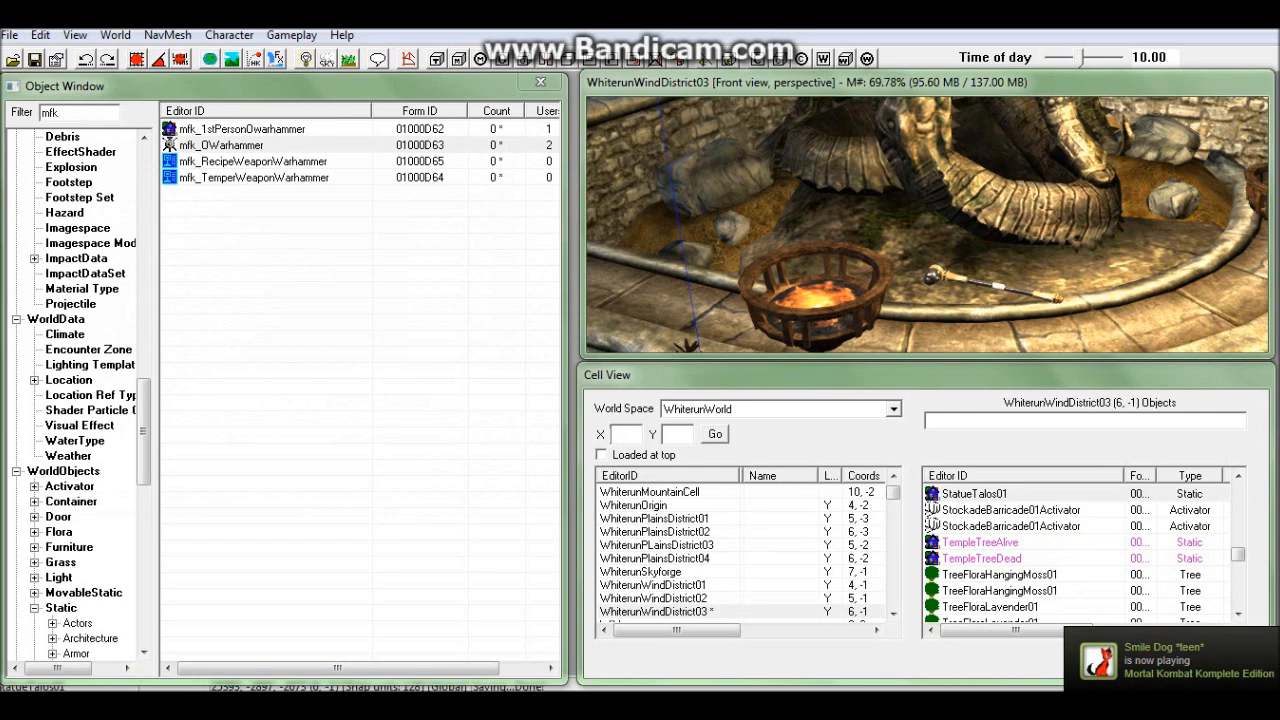
pyautogui.moveTo(927, 280)
pyautogui.mouseDown(button='middle')
pyautogui.moveTo(927, 135)
pyautogui.moveTo(927, 265)
pyautogui.mouseUp(button='middle')
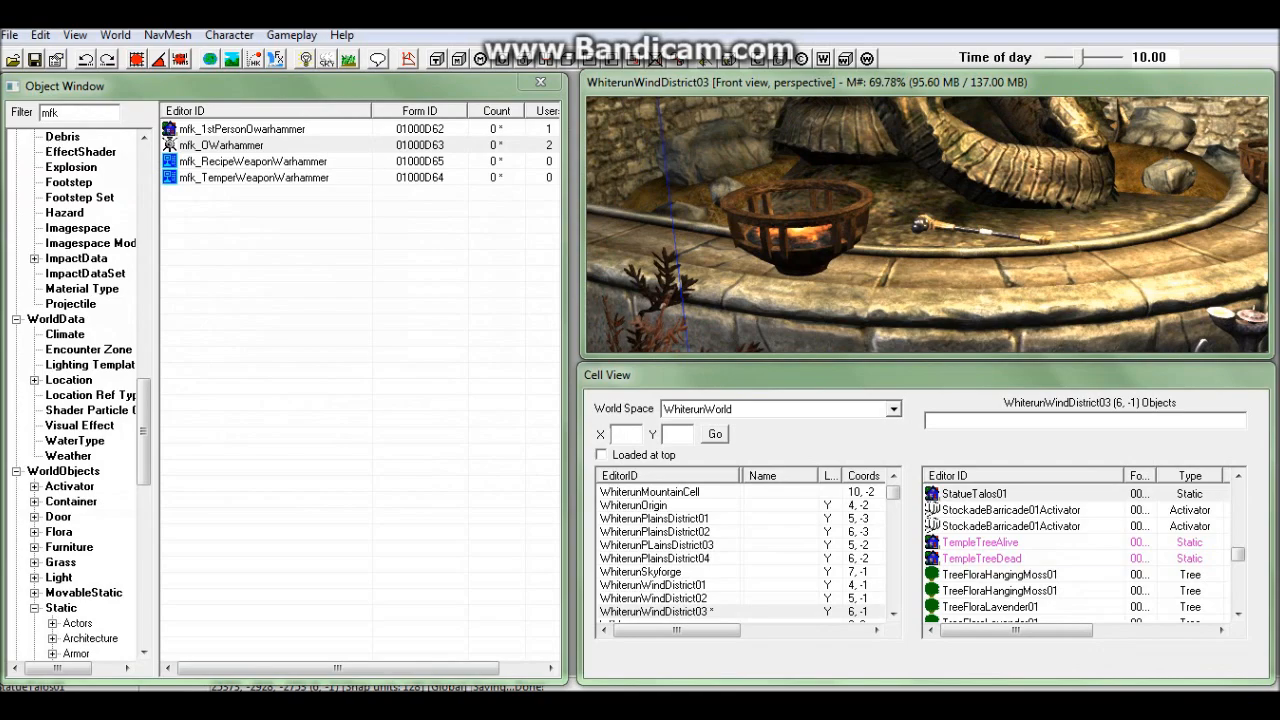